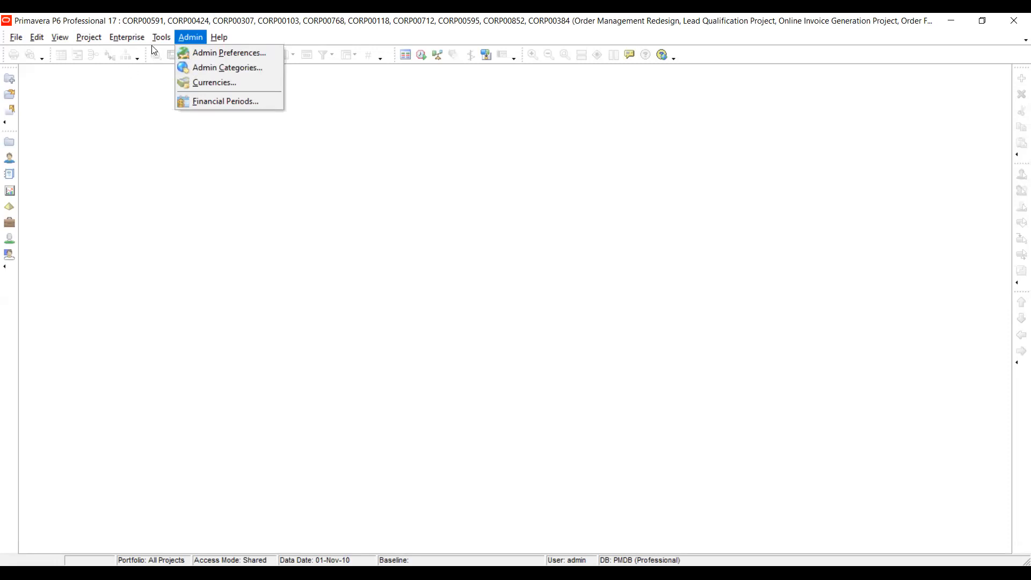
Step: Open the Enterprise Project Structure and examine its hierarchy, including the OIL & GAS, Manufacturing and Energy nodes
{"action": "mouse_move", "coordinate": [131, 38]}
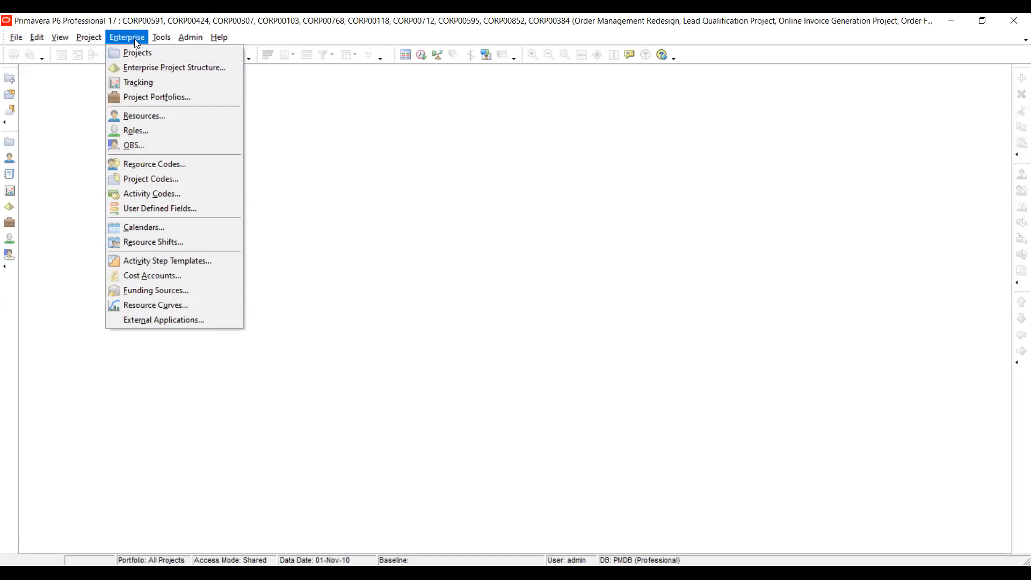
{"action": "left_click", "coordinate": [136, 67]}
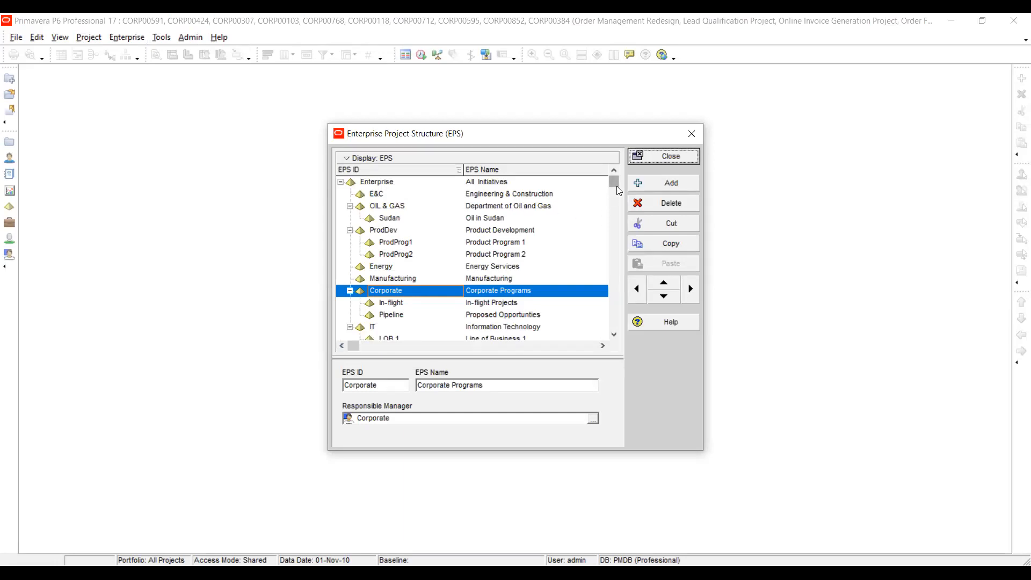
{"action": "left_click_drag", "start_coordinate": [618, 190], "coordinate": [614, 302]}
{"action": "scroll", "coordinate": [611, 297], "scroll_direction": "up", "scroll_amount": 2}
{"action": "scroll", "coordinate": [616, 266], "scroll_direction": "down", "scroll_amount": 2}
{"action": "scroll", "coordinate": [615, 247], "scroll_direction": "up", "scroll_amount": 2}
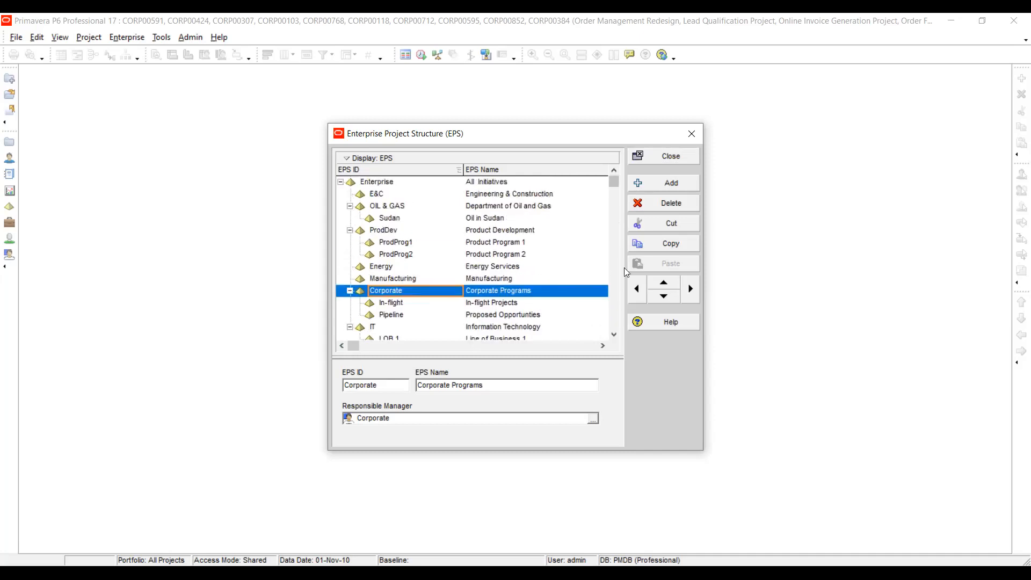
{"action": "left_click", "coordinate": [390, 208]}
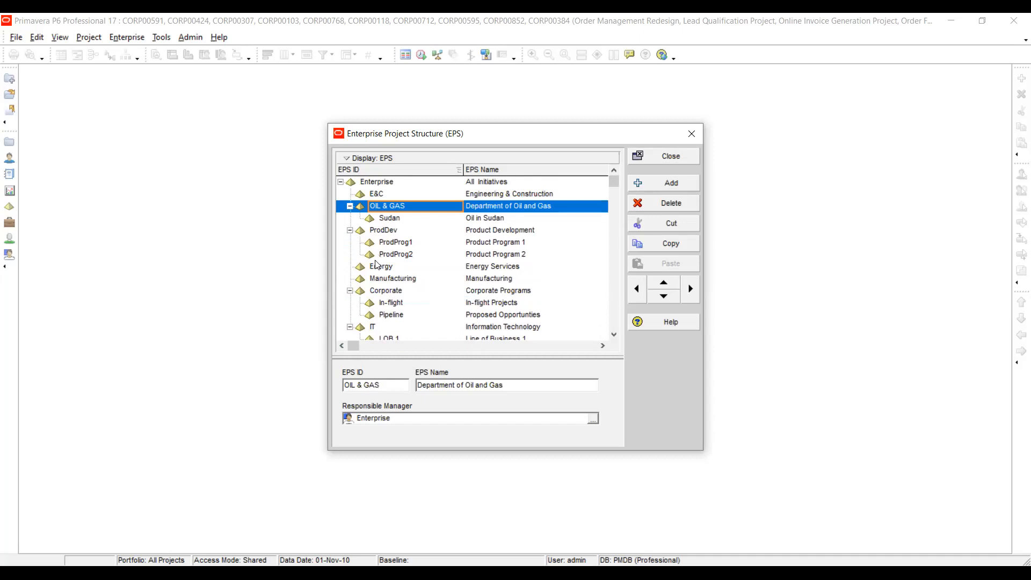
{"action": "left_click", "coordinate": [385, 281]}
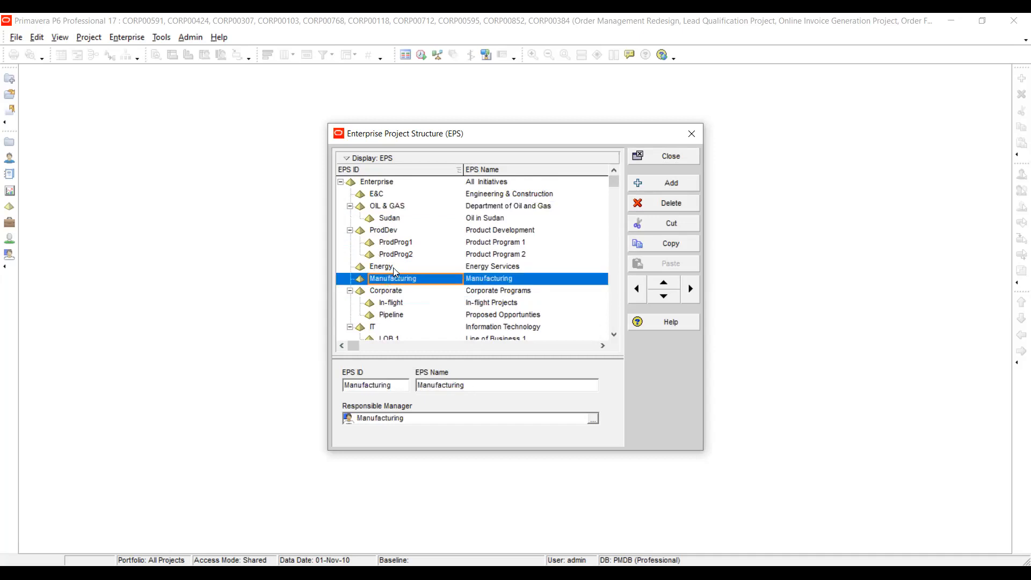
{"action": "left_click", "coordinate": [394, 269]}
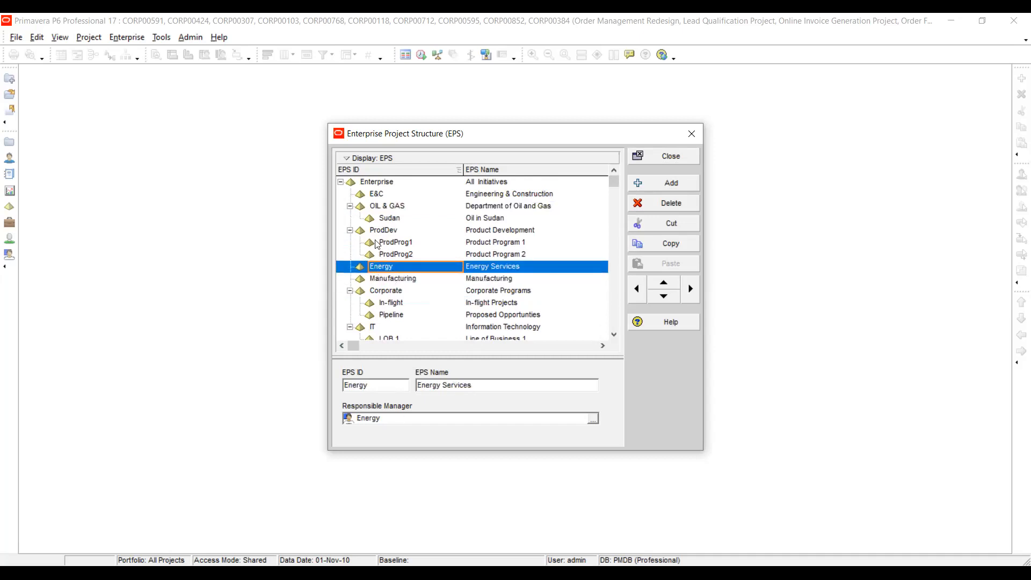
{"action": "left_click", "coordinate": [395, 211]}
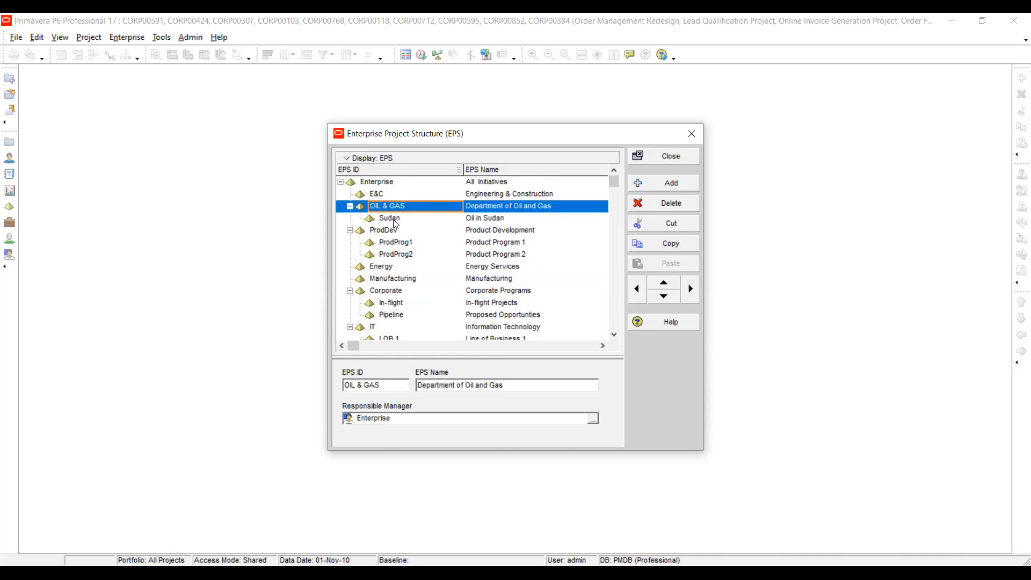
Step: Add a new EPS node after Sudan under OIL & GAS, entering OUR EPS as its ID
{"action": "left_click", "coordinate": [393, 221]}
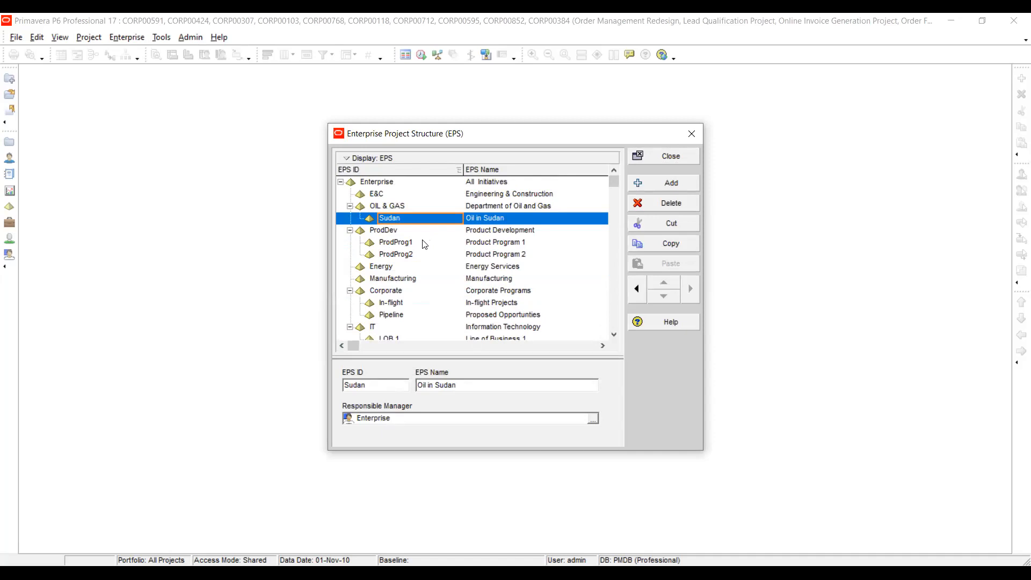
{"action": "scroll", "coordinate": [442, 231], "scroll_direction": "down", "scroll_amount": 3}
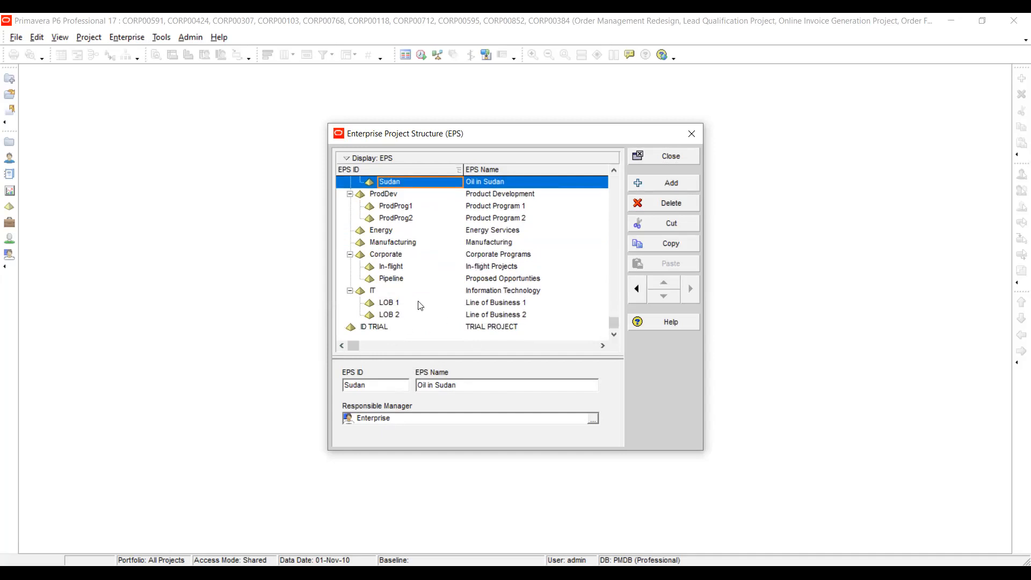
{"action": "left_click", "coordinate": [664, 187]}
{"action": "left_click", "coordinate": [414, 194]}
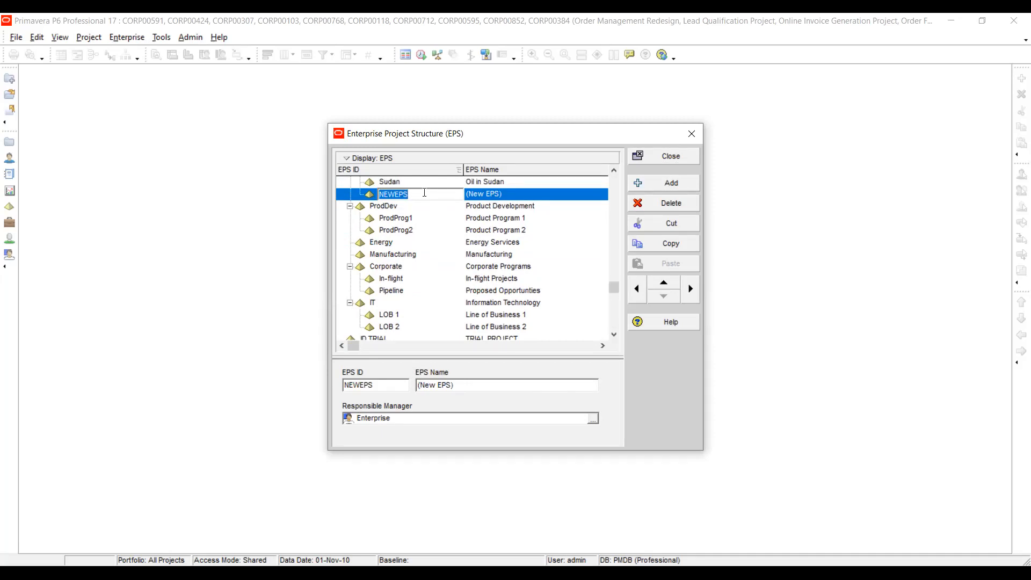
{"action": "type", "text": "OUR"}
{"action": "type", "text": " EPS"}
{"action": "left_click", "coordinate": [508, 197]}
Step: Change the new node's EPS ID to EPS ID and set its EPS name to OUR EPS
{"action": "left_click", "coordinate": [422, 193]}
{"action": "type", "text": "ID"}
{"action": "key", "text": "BackSpace"}
{"action": "key", "text": "BackSpace"}
{"action": "type", "text": "EPS ID"}
{"action": "left_click", "coordinate": [509, 193]}
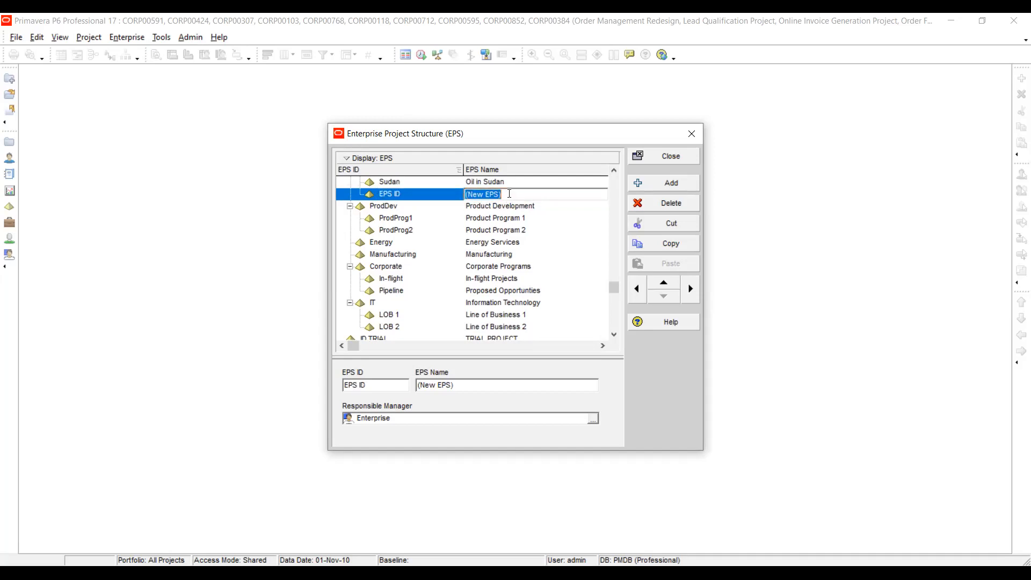
{"action": "type", "text": "OUR EPS"}
{"action": "key", "text": "Return"}
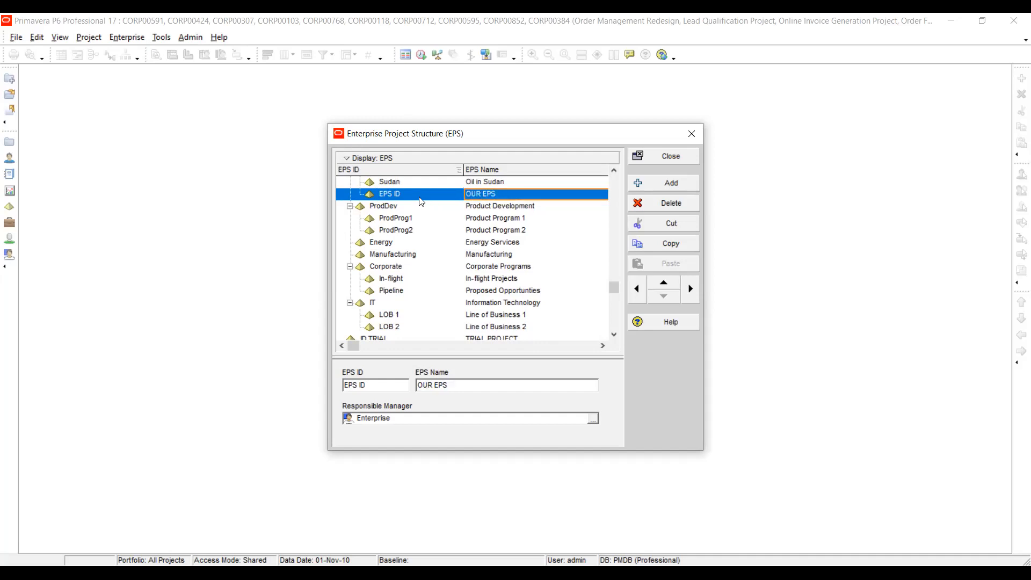
Step: Promote the OUR EPS node two levels so it sits at the top level of the structure
{"action": "scroll", "coordinate": [422, 193], "scroll_direction": "up", "scroll_amount": 1}
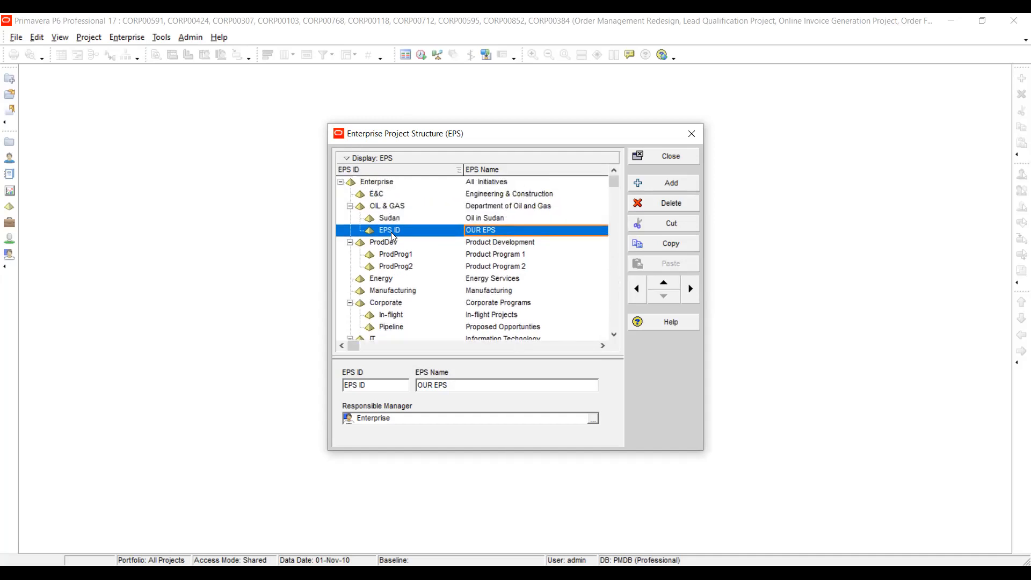
{"action": "left_click", "coordinate": [639, 287]}
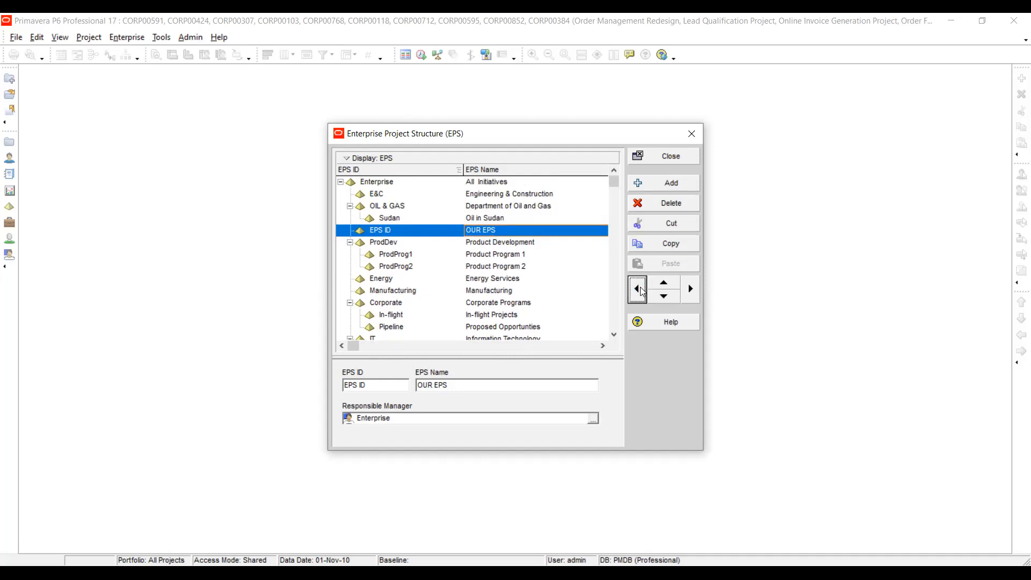
{"action": "left_click", "coordinate": [638, 288]}
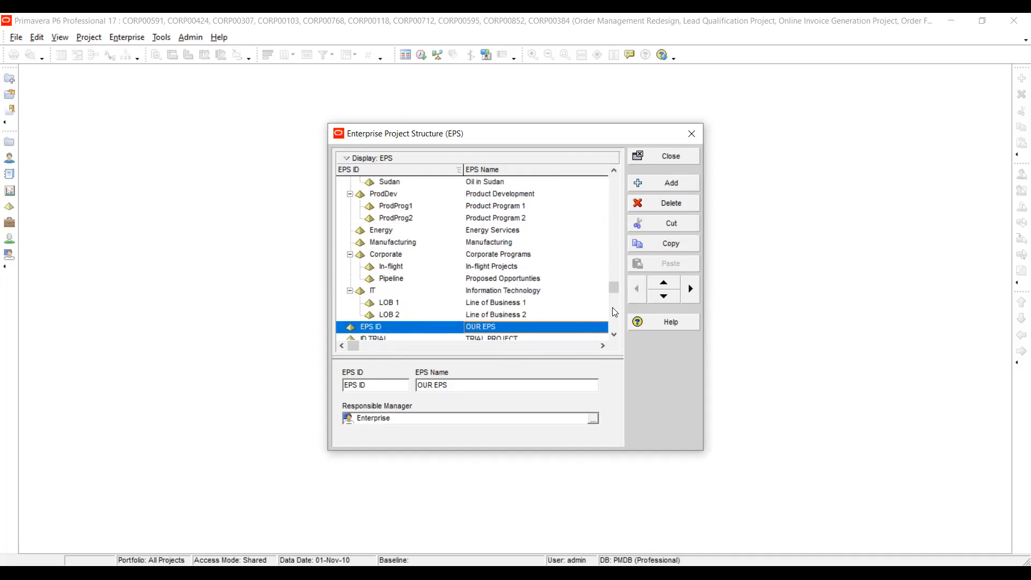
{"action": "left_click", "coordinate": [380, 330]}
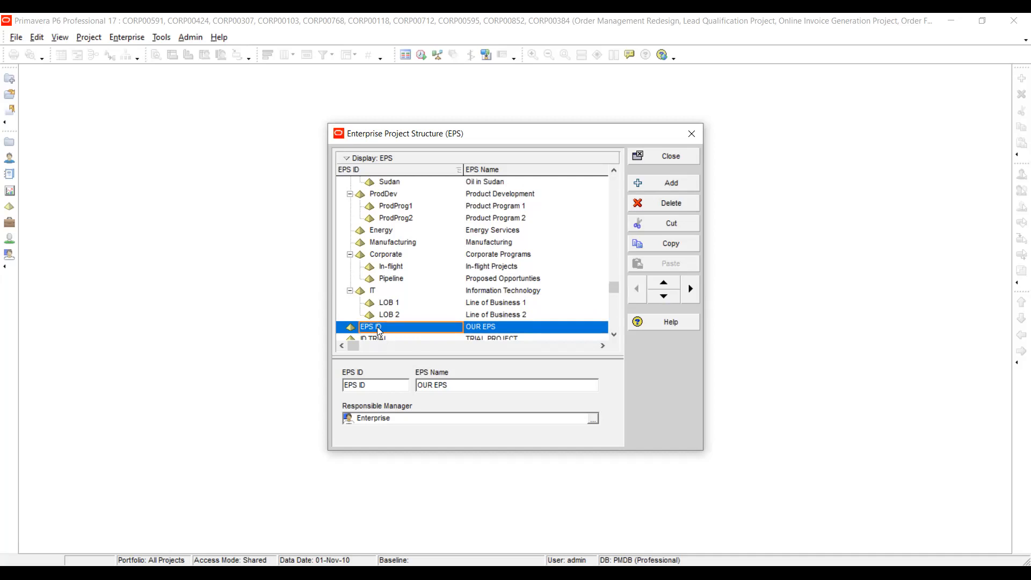
Step: Delete the ID TRIAL node named TRIAL PROJECT from the structure and confirm the deletion
{"action": "scroll", "coordinate": [467, 284], "scroll_direction": "down", "scroll_amount": 1}
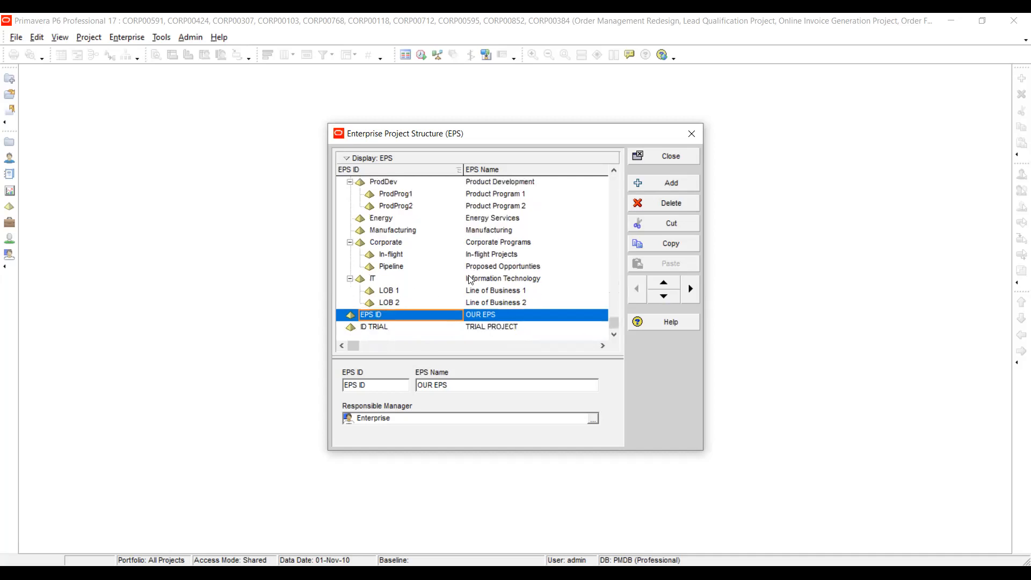
{"action": "left_click", "coordinate": [451, 329]}
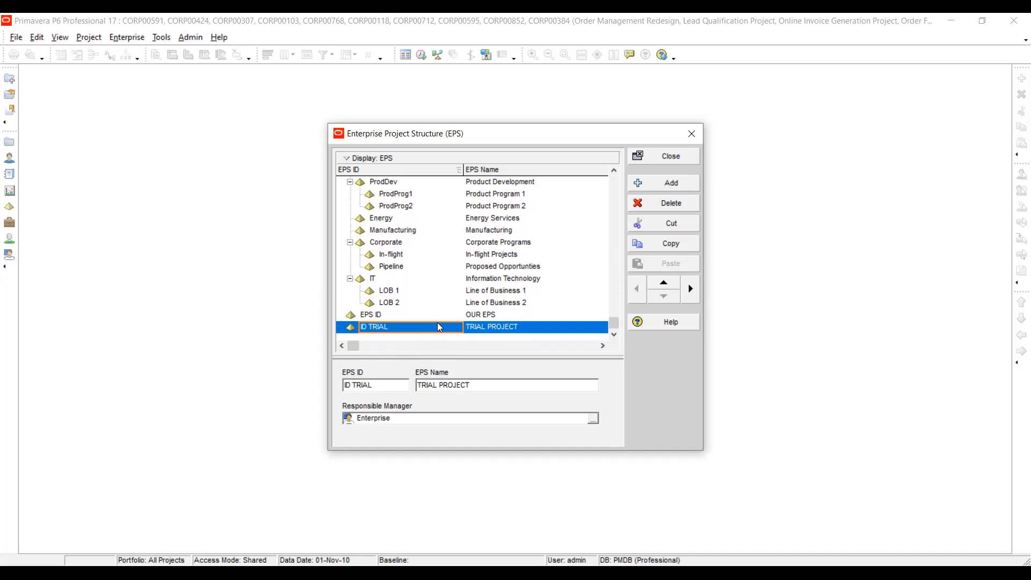
{"action": "left_click", "coordinate": [669, 205]}
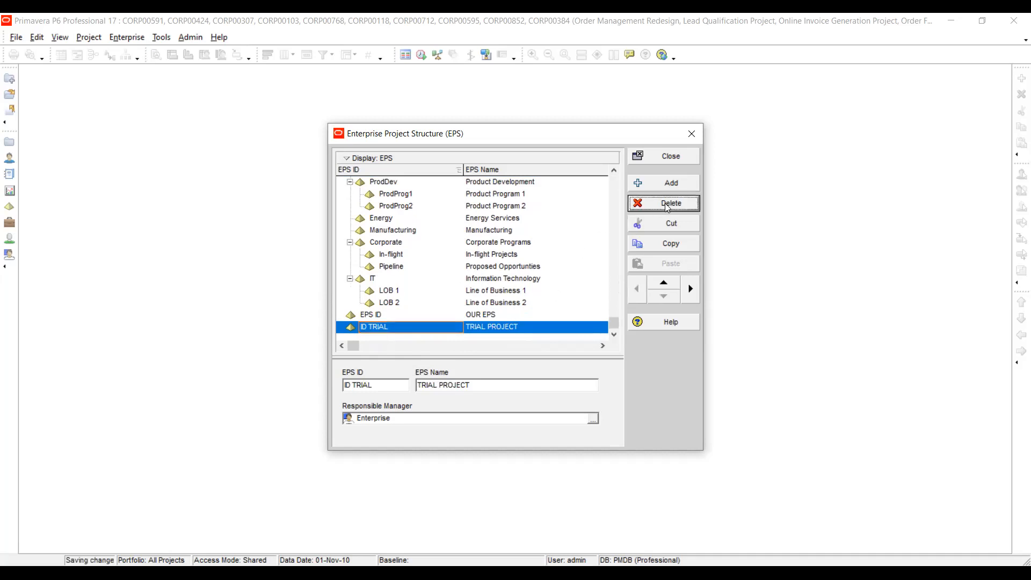
{"action": "left_click", "coordinate": [494, 325]}
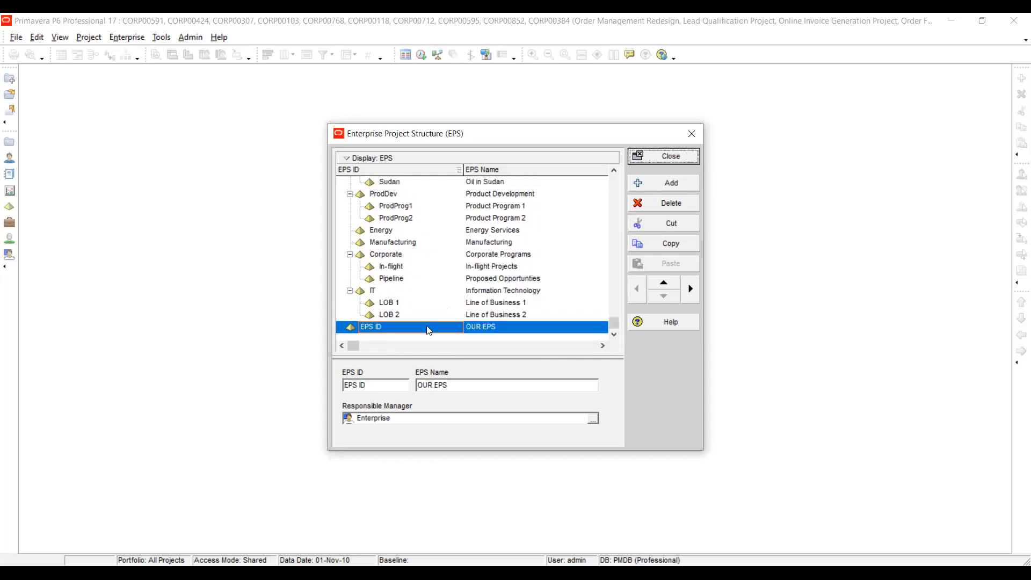
Step: Collapse and expand the Enterprise branch to compare it with the OUR EPS node, and close the Enterprise Project Structure
{"action": "left_click", "coordinate": [612, 186]}
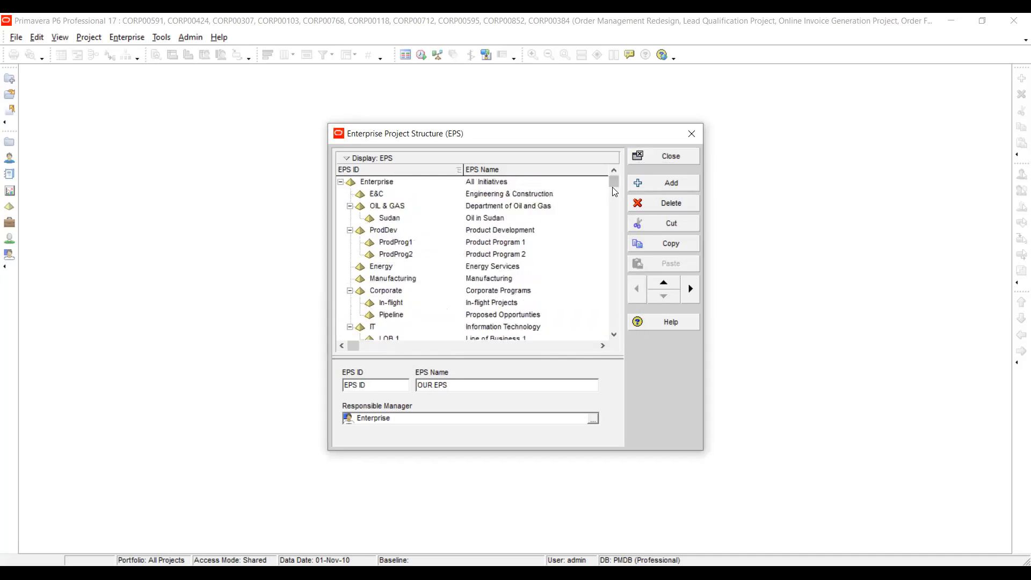
{"action": "left_click", "coordinate": [340, 186]}
{"action": "left_click", "coordinate": [340, 183]}
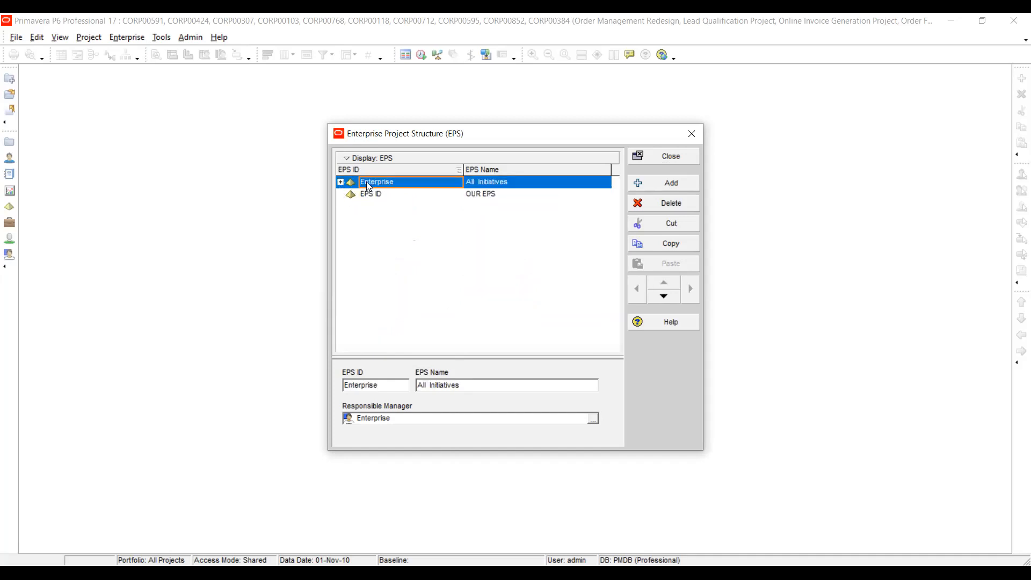
{"action": "left_click", "coordinate": [386, 197]}
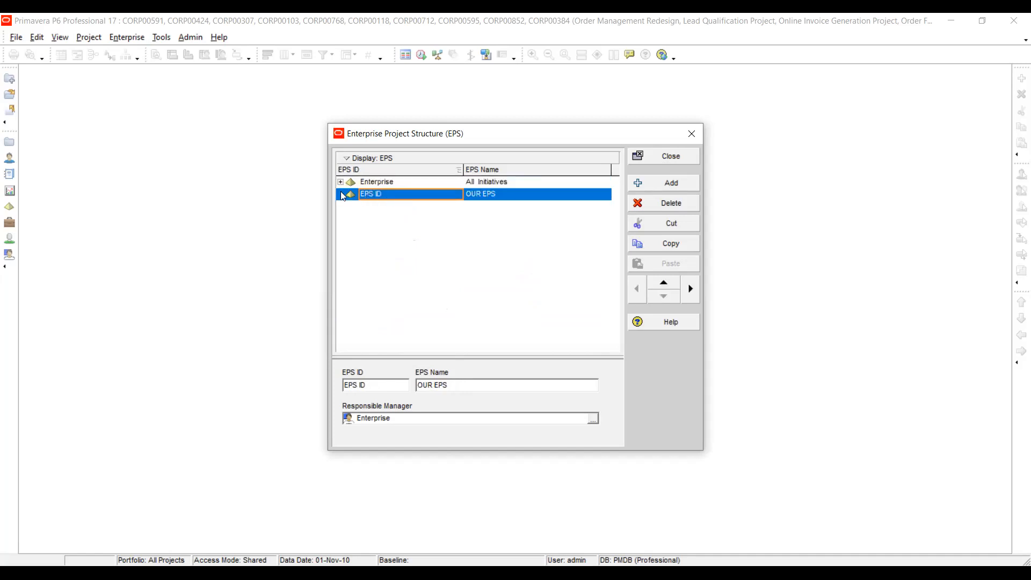
{"action": "double_click", "coordinate": [357, 181]}
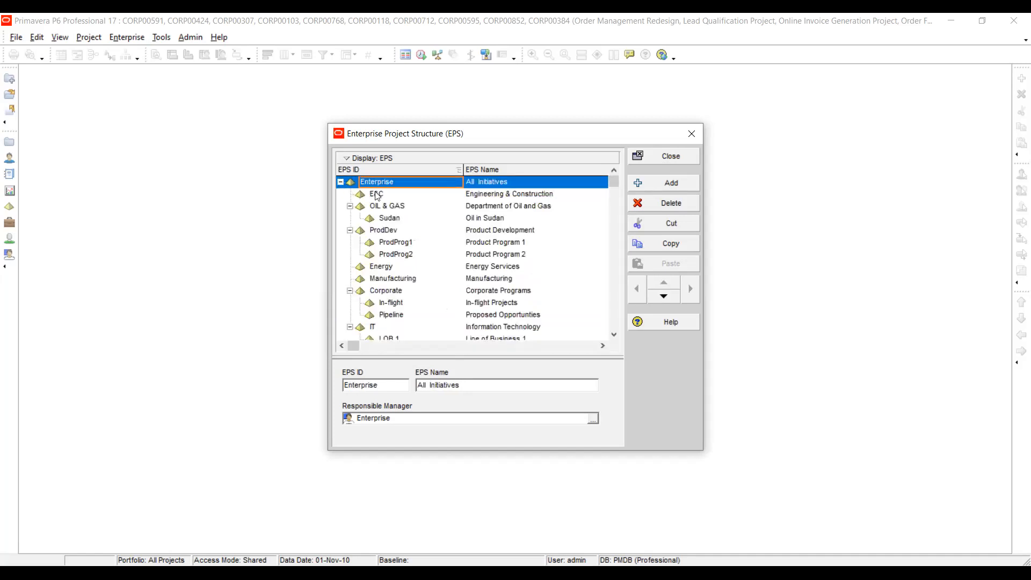
{"action": "left_click", "coordinate": [340, 182]}
{"action": "left_click", "coordinate": [370, 197]}
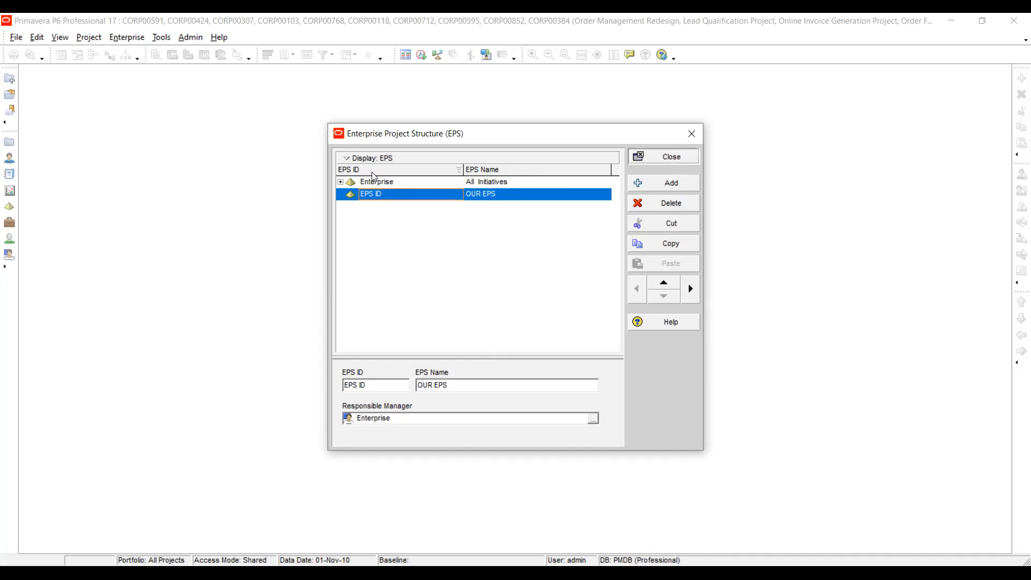
{"action": "key", "text": "Escape"}
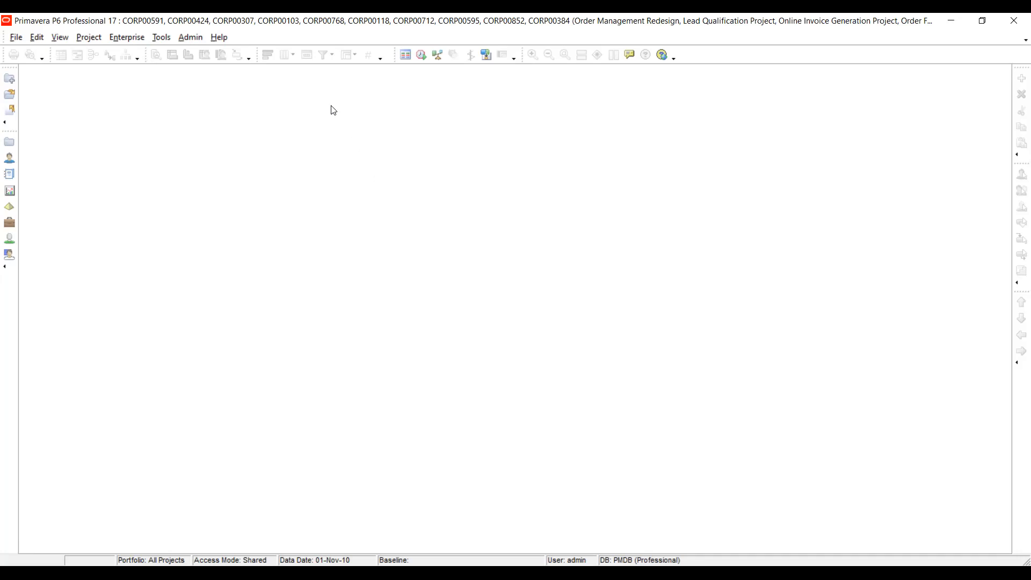
{"action": "left_click", "coordinate": [93, 36]}
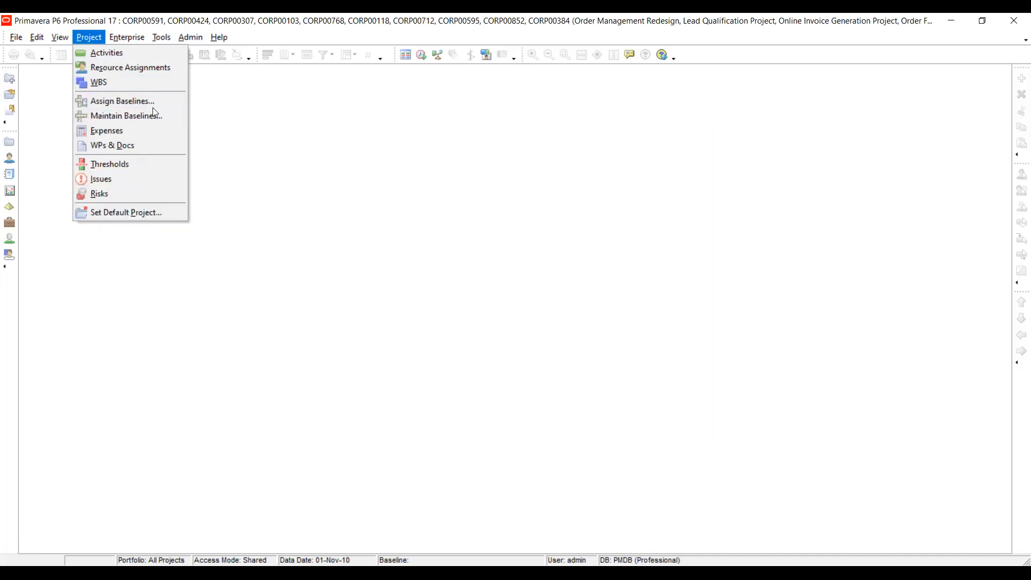
{"action": "mouse_move", "coordinate": [37, 39]}
{"action": "left_click", "coordinate": [21, 80]}
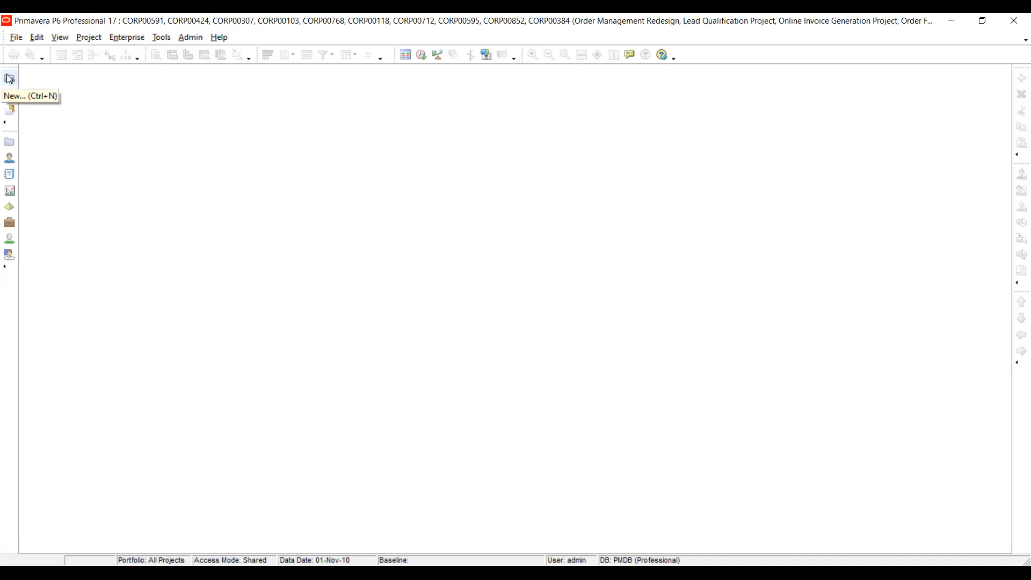
Step: Start creating a new project and choose OUR EPS as the Enterprise Project Structure level it belongs to
{"action": "left_click", "coordinate": [9, 79]}
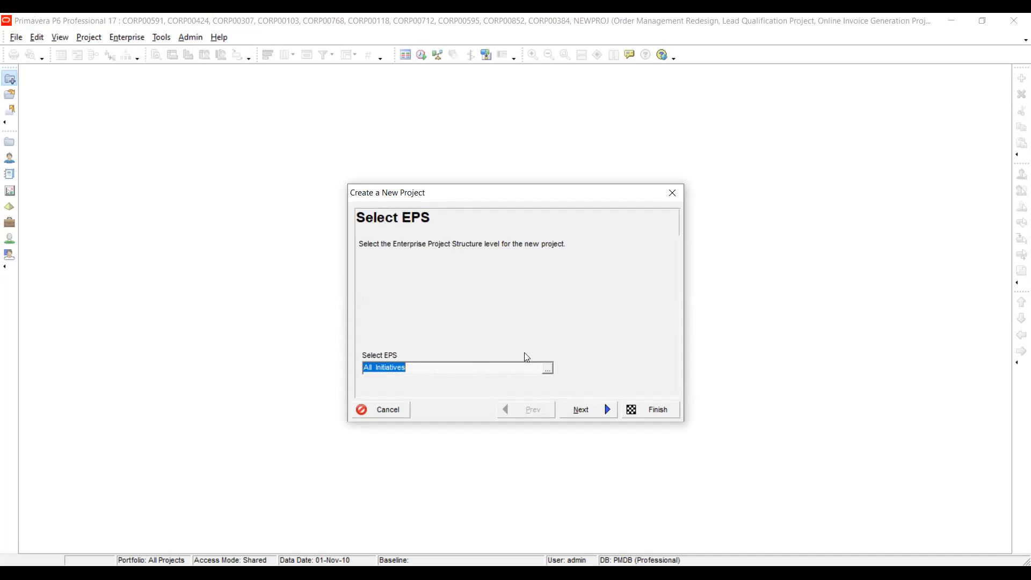
{"action": "left_click", "coordinate": [547, 369]}
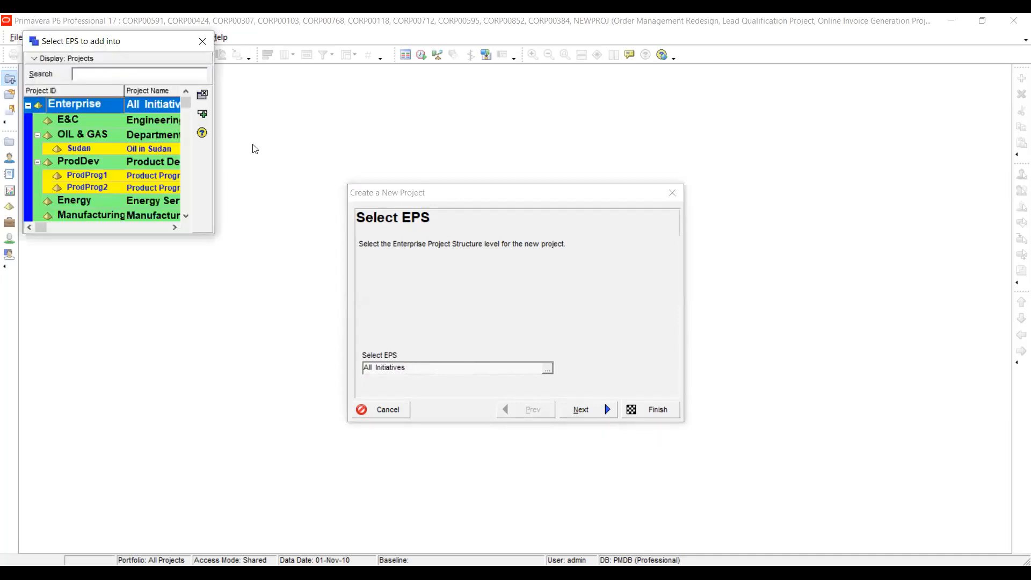
{"action": "left_click", "coordinate": [202, 40]}
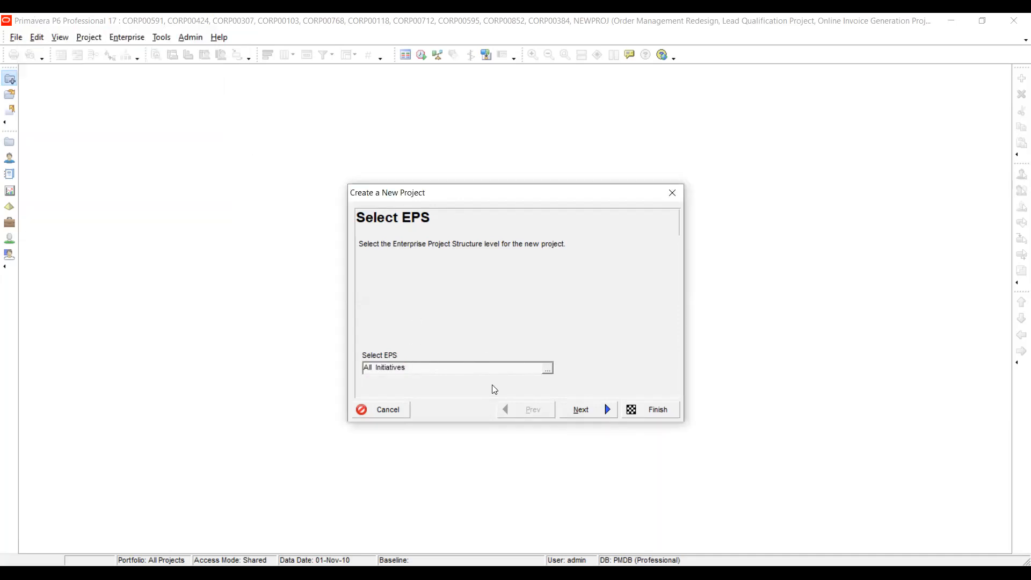
{"action": "left_click", "coordinate": [547, 369]}
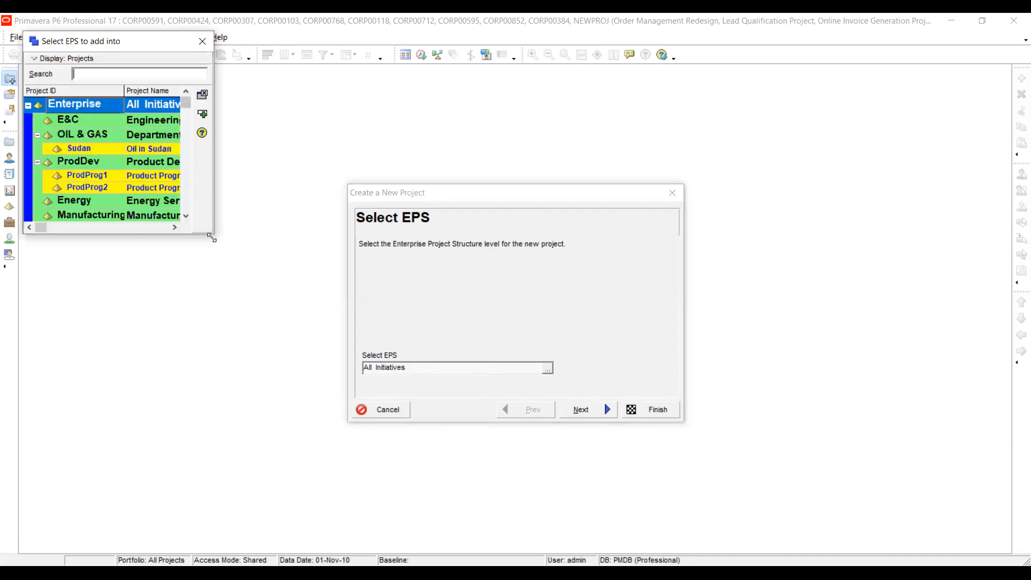
{"action": "left_click_drag", "start_coordinate": [209, 233], "coordinate": [355, 412]}
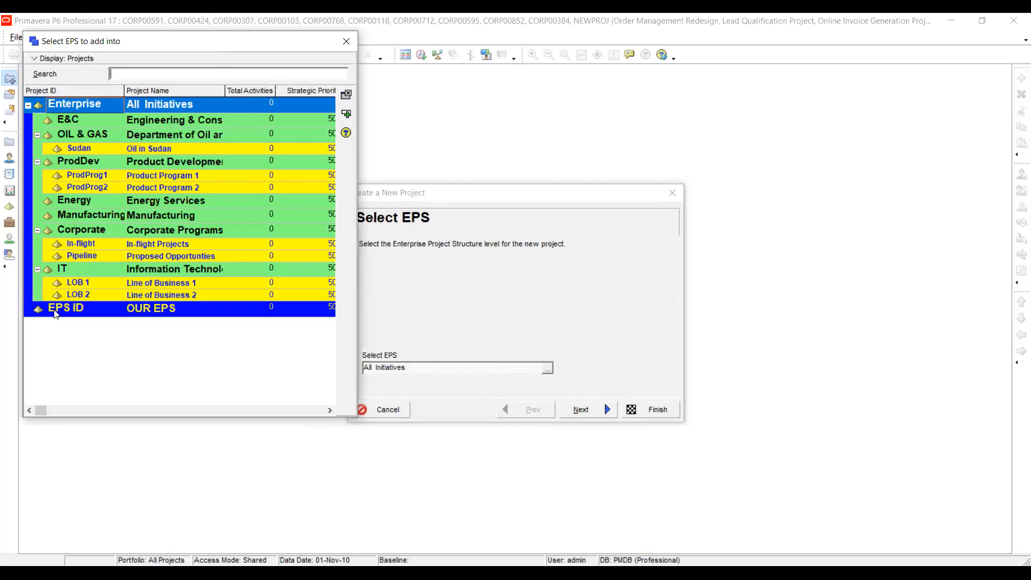
{"action": "left_click", "coordinate": [78, 119]}
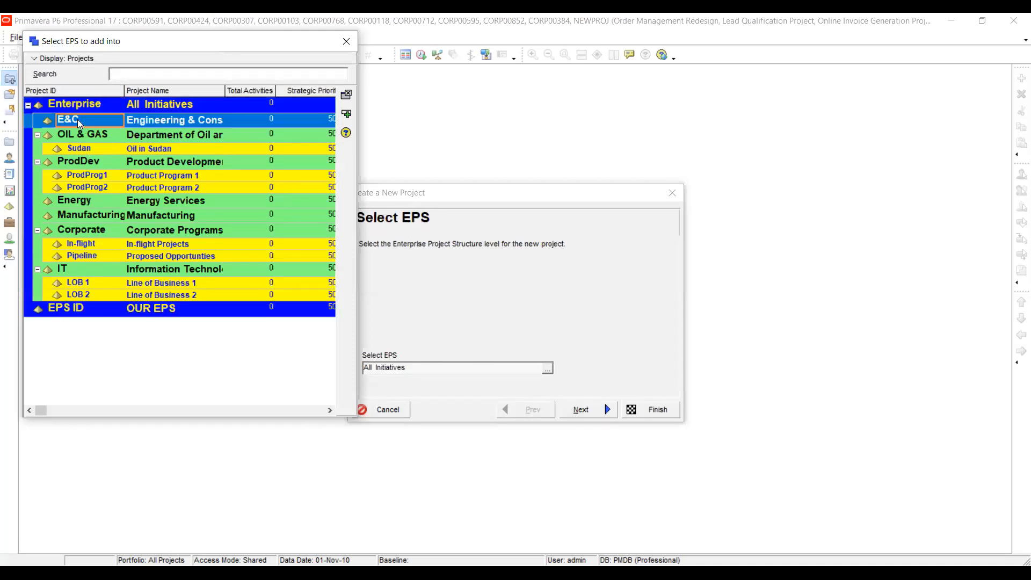
{"action": "left_click", "coordinate": [60, 311]}
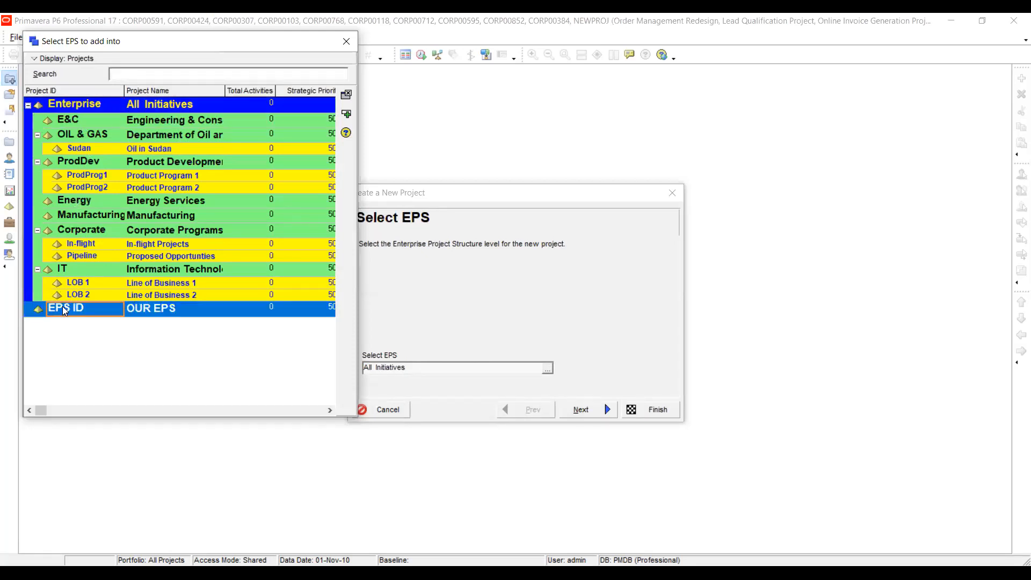
{"action": "left_click", "coordinate": [147, 315]}
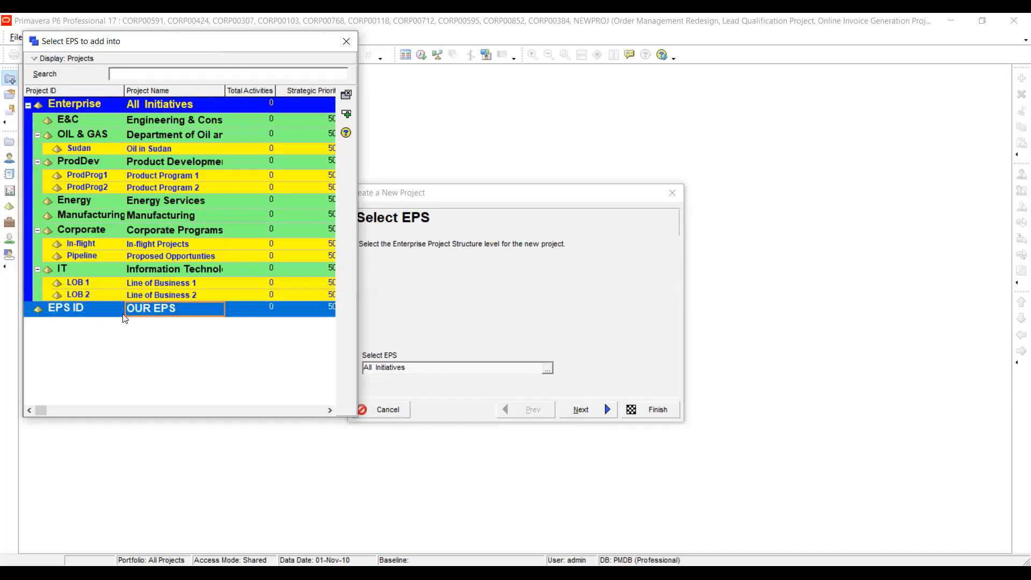
{"action": "left_click", "coordinate": [47, 309]}
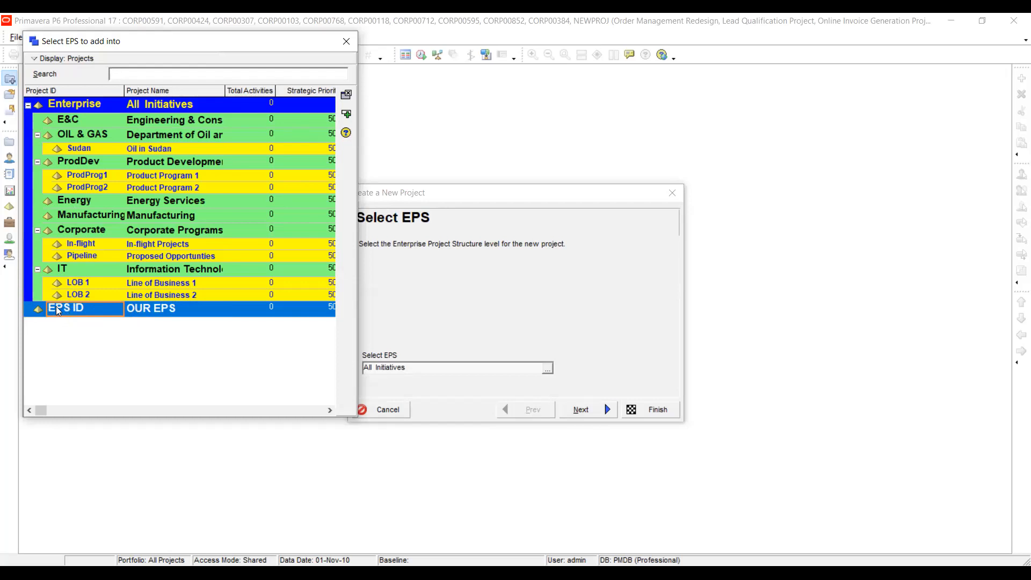
{"action": "left_click", "coordinate": [346, 115]}
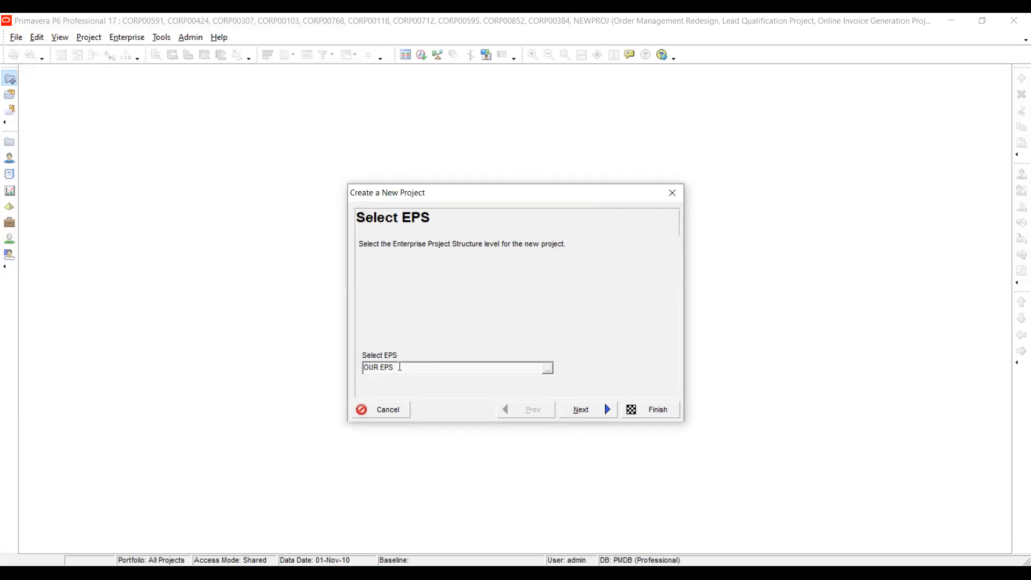
{"action": "left_click", "coordinate": [589, 411]}
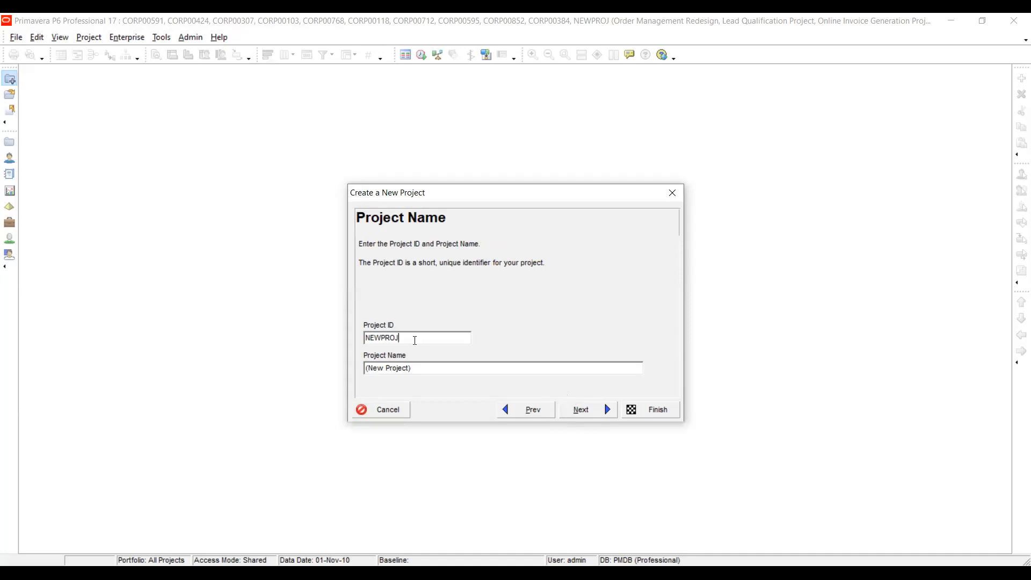
Step: Set the new project's Project ID to PROJECT 001
{"action": "left_click_drag", "start_coordinate": [421, 338], "coordinate": [346, 337]}
{"action": "type", "text": "pROJEC"}
{"action": "key", "text": "BackSpace"}
{"action": "key", "text": "BackSpace"}
{"action": "key", "text": "BackSpace"}
{"action": "key", "text": "BackSpace"}
{"action": "key", "text": "BackSpace"}
{"action": "key", "text": "BackSpace"}
{"action": "type", "text": "PROJECT"}
{"action": "type", "text": " I"}
{"action": "type", "text": "001"}
{"action": "key", "text": "Tab"}
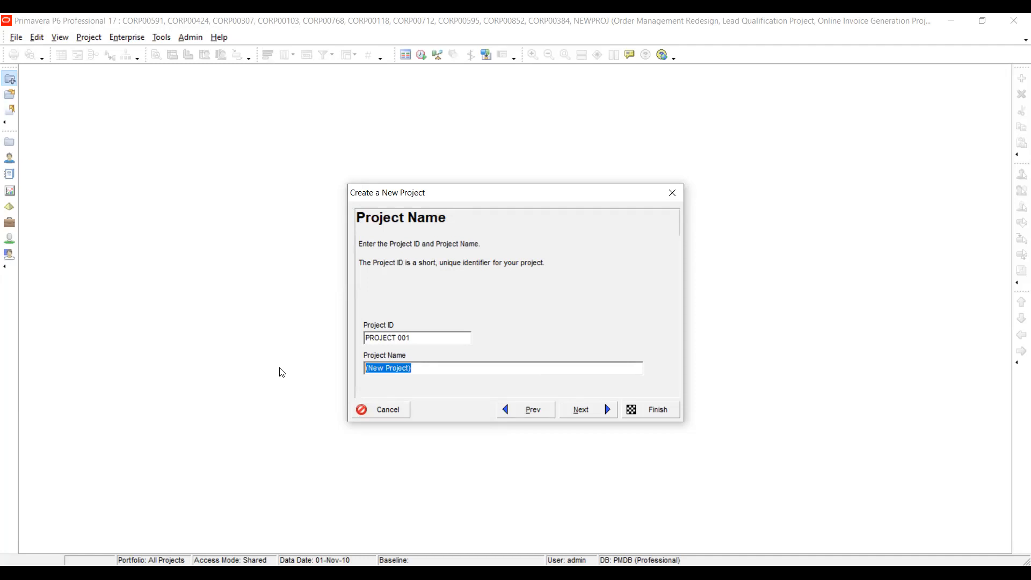
Step: Name the new project Construction of Base Camp and continue to its start and end dates
{"action": "type", "text": "cONS"}
{"action": "key", "text": "BackSpace"}
{"action": "key", "text": "BackSpace"}
{"action": "key", "text": "BackSpace"}
{"action": "key", "text": "BackSpace"}
{"action": "type", "text": "Con"}
{"action": "type", "text": "structio"}
{"action": "type", "text": "n of"}
{"action": "type", "text": "Kam"}
{"action": "type", "text": "pal"}
{"action": "key", "text": "BackSpace"}
{"action": "key", "text": "BackSpace"}
{"action": "key", "text": "BackSpace"}
{"action": "key", "text": "BackSpace"}
{"action": "key", "text": "BackSpace"}
{"action": "key", "text": "BackSpace"}
{"action": "type", "text": "Base"}
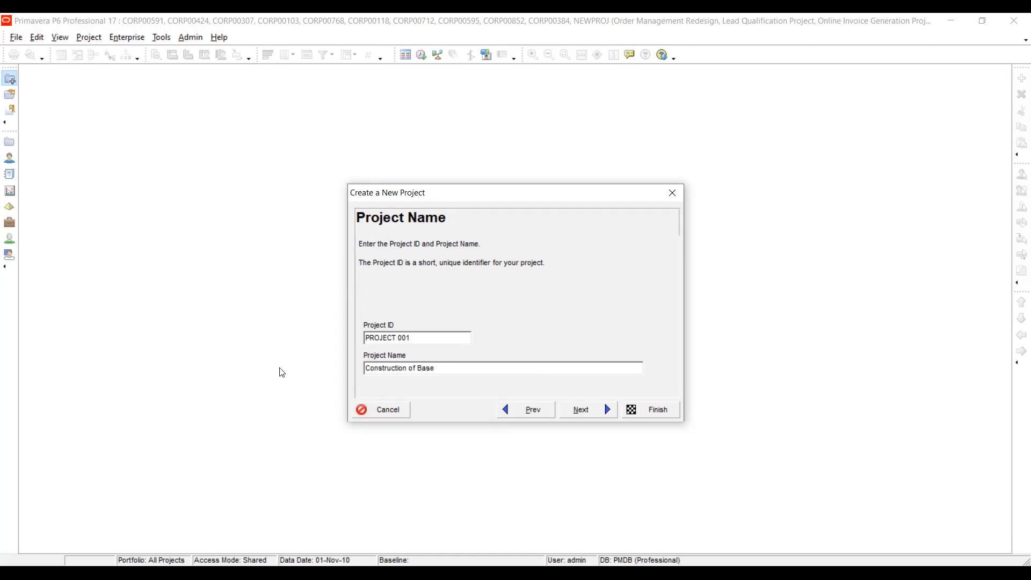
{"action": "type", "text": " Count"}
{"action": "key", "text": "BackSpace"}
{"action": "key", "text": "BackSpace"}
{"action": "key", "text": "BackSpace"}
{"action": "key", "text": "BackSpace"}
{"action": "type", "text": "amp"}
{"action": "left_click", "coordinate": [595, 413]}
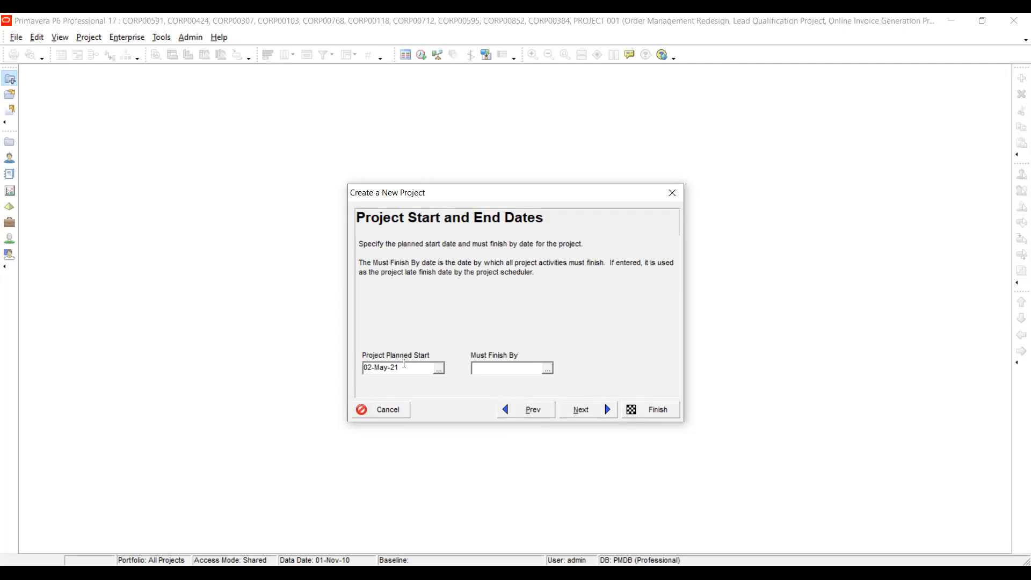
Step: Browse the planned start calendar back through 2020 and forward again to May 2021
{"action": "left_click", "coordinate": [441, 368]}
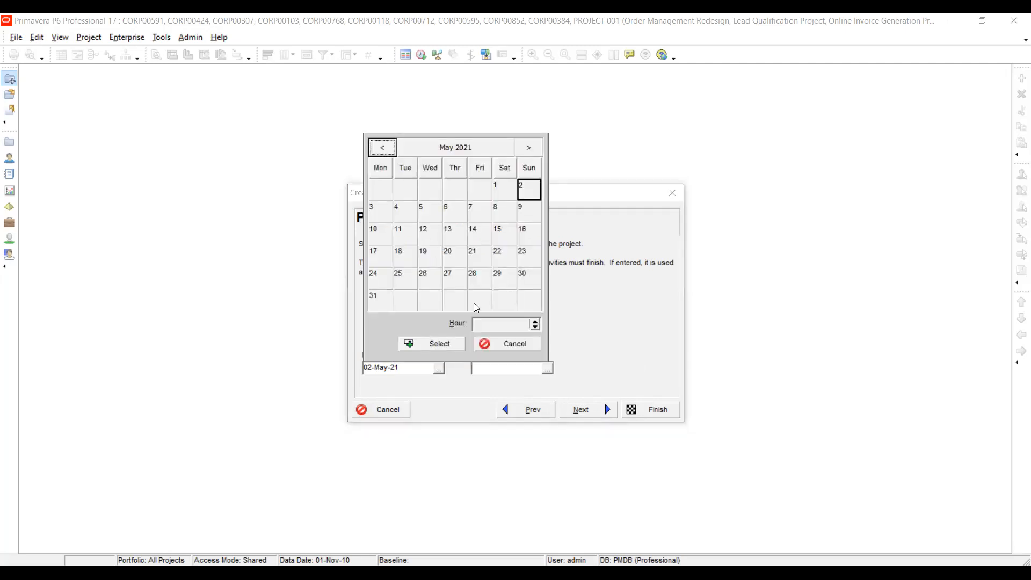
{"action": "left_click", "coordinate": [386, 155]}
{"action": "left_click", "coordinate": [383, 153]}
{"action": "left_click", "coordinate": [383, 153]}
{"action": "left_click", "coordinate": [381, 153]}
{"action": "left_click", "coordinate": [382, 153]}
{"action": "left_click", "coordinate": [382, 152]}
{"action": "left_click", "coordinate": [382, 153]}
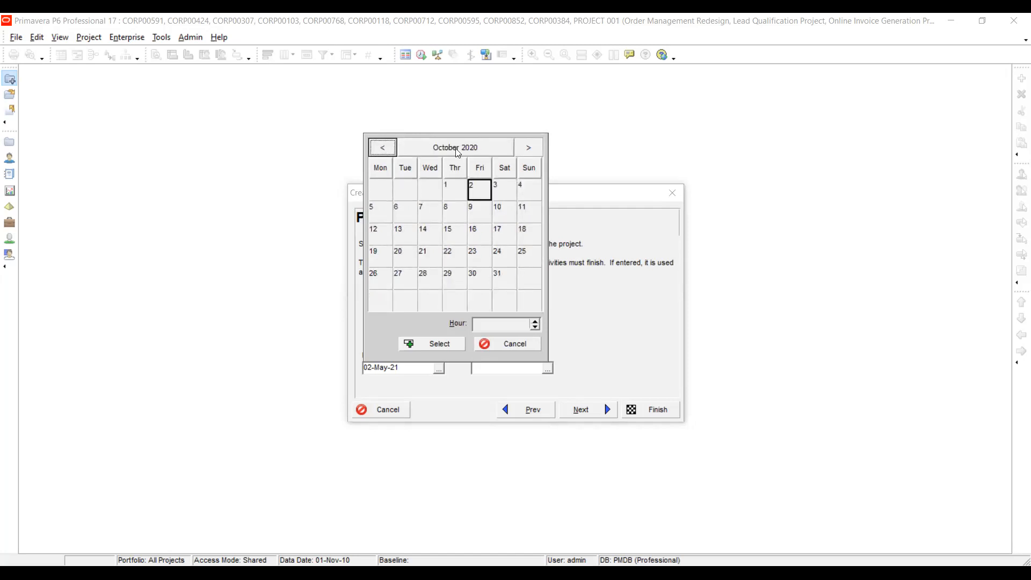
{"action": "left_click", "coordinate": [384, 152]}
{"action": "left_click", "coordinate": [518, 152]}
{"action": "left_click", "coordinate": [519, 153]}
{"action": "left_click", "coordinate": [520, 153]}
{"action": "left_click", "coordinate": [521, 153]}
{"action": "left_click", "coordinate": [531, 155]}
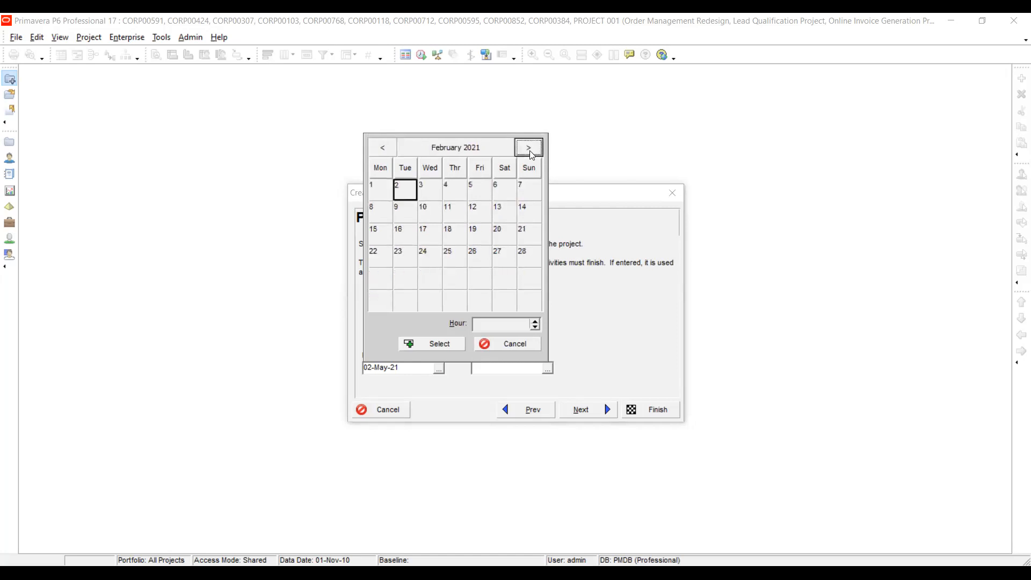
{"action": "left_click", "coordinate": [530, 151]}
{"action": "left_click", "coordinate": [530, 151]}
{"action": "left_click", "coordinate": [530, 152]}
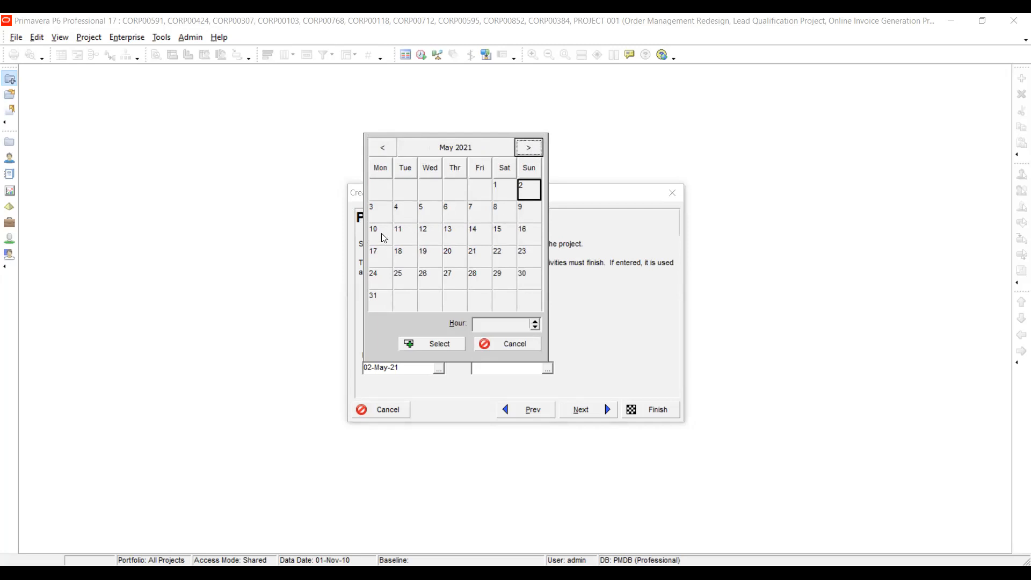
Step: Set the project planned start to 03-May-21 and continue to the responsible manager without a must-finish-by date
{"action": "left_click", "coordinate": [382, 218]}
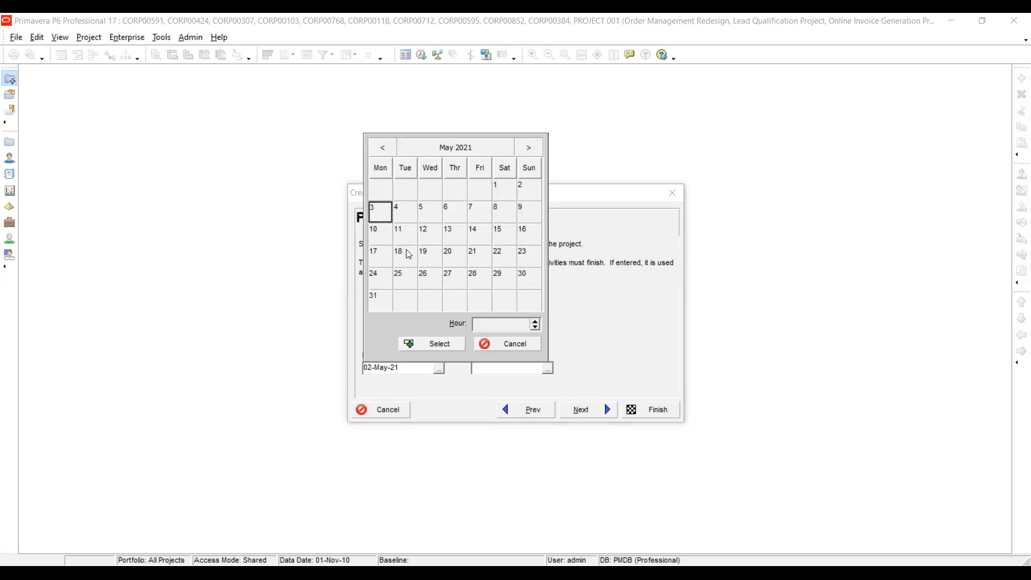
{"action": "left_click", "coordinate": [528, 189]}
{"action": "left_click", "coordinate": [388, 210]}
{"action": "left_click", "coordinate": [535, 323]}
{"action": "left_click", "coordinate": [498, 323]}
{"action": "left_click", "coordinate": [501, 324]}
{"action": "left_click", "coordinate": [427, 344]}
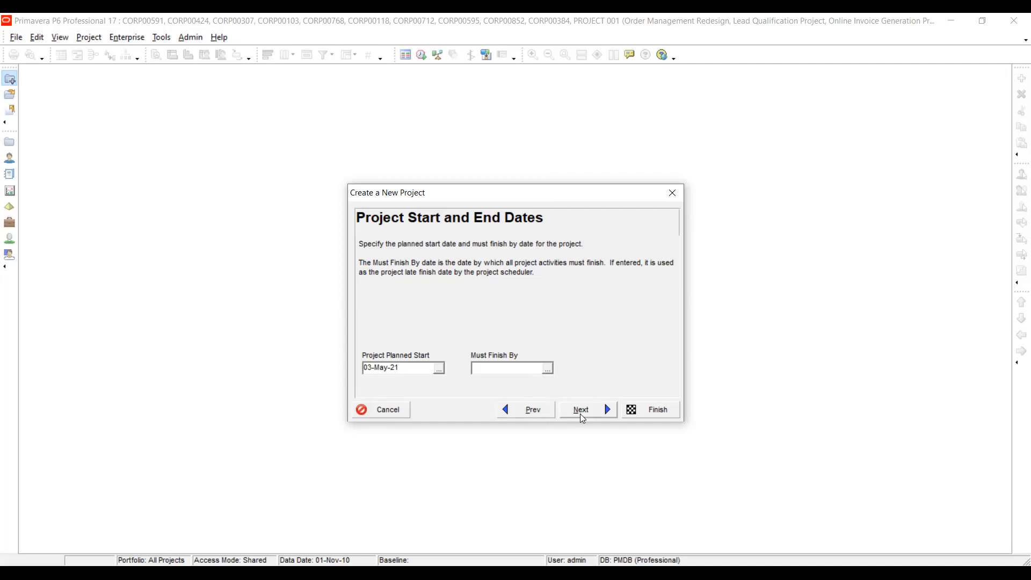
{"action": "left_click", "coordinate": [585, 412]}
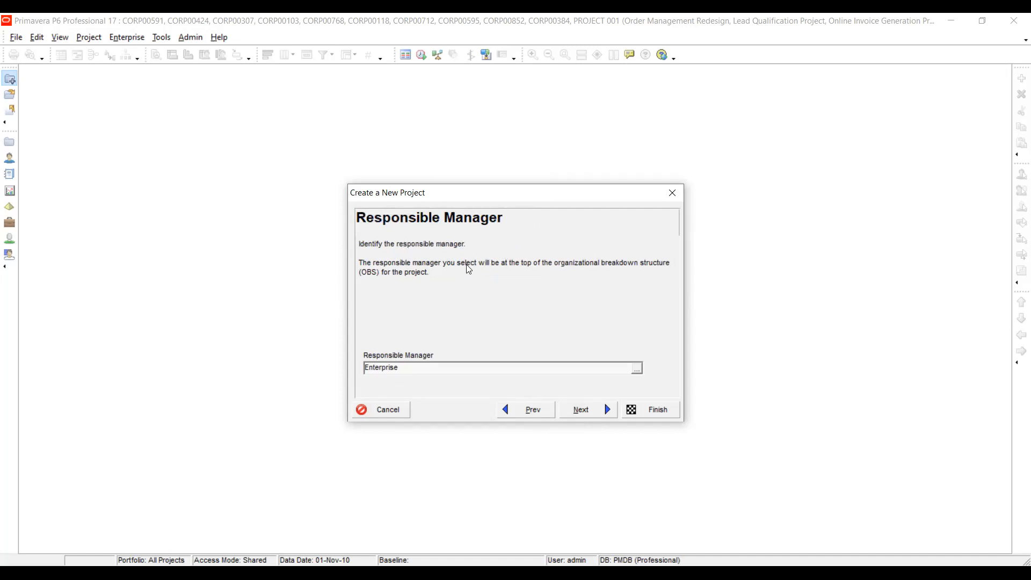
Step: Go back to review the project start and end dates, and return to the responsible manager page
{"action": "left_click", "coordinate": [532, 411]}
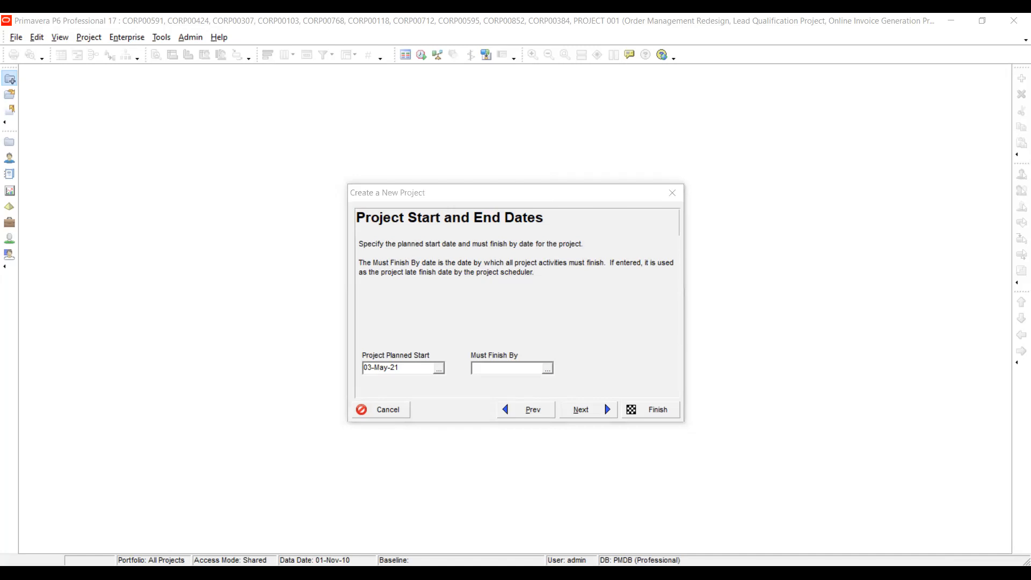
{"action": "left_click", "coordinate": [597, 280]}
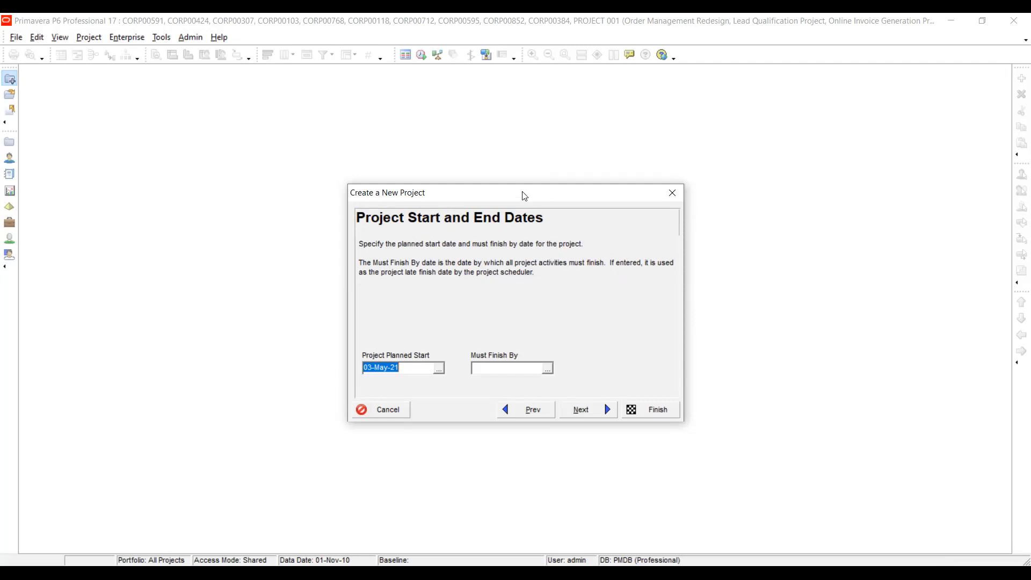
{"action": "left_click_drag", "start_coordinate": [522, 191], "coordinate": [520, 169]}
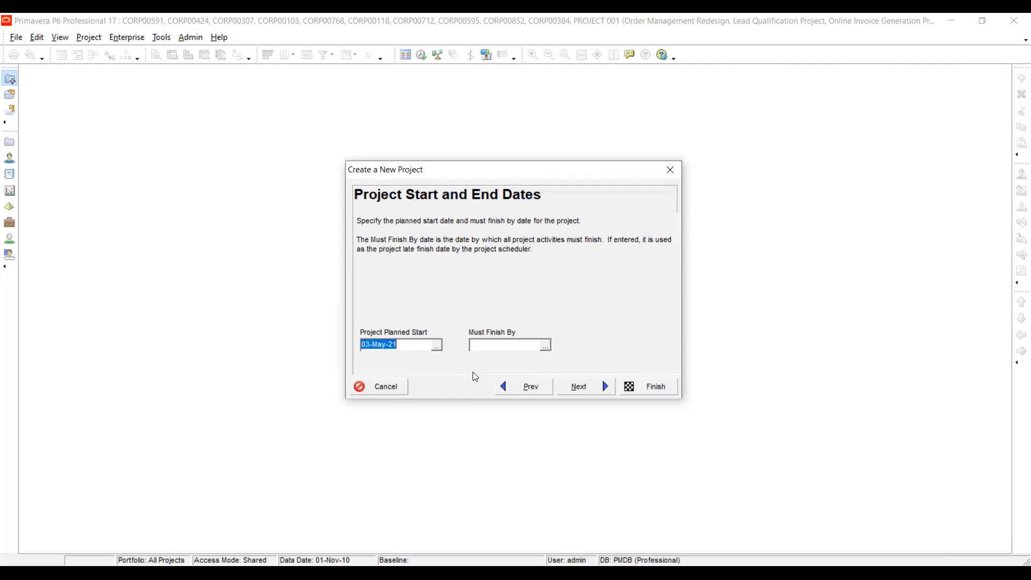
{"action": "left_click", "coordinate": [582, 390]}
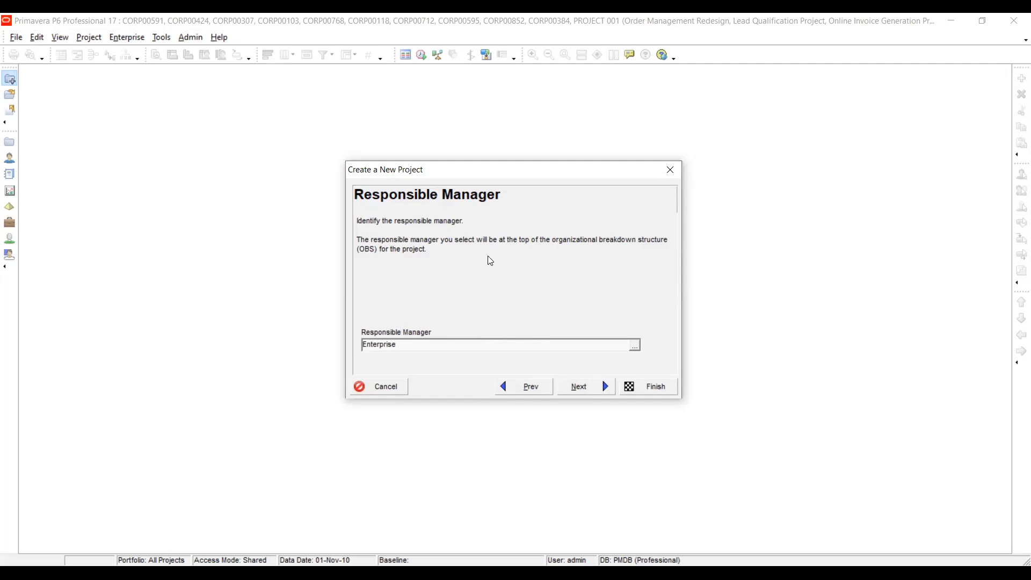
Step: Assign Enterprise as the responsible manager of the new project
{"action": "left_click", "coordinate": [634, 345]}
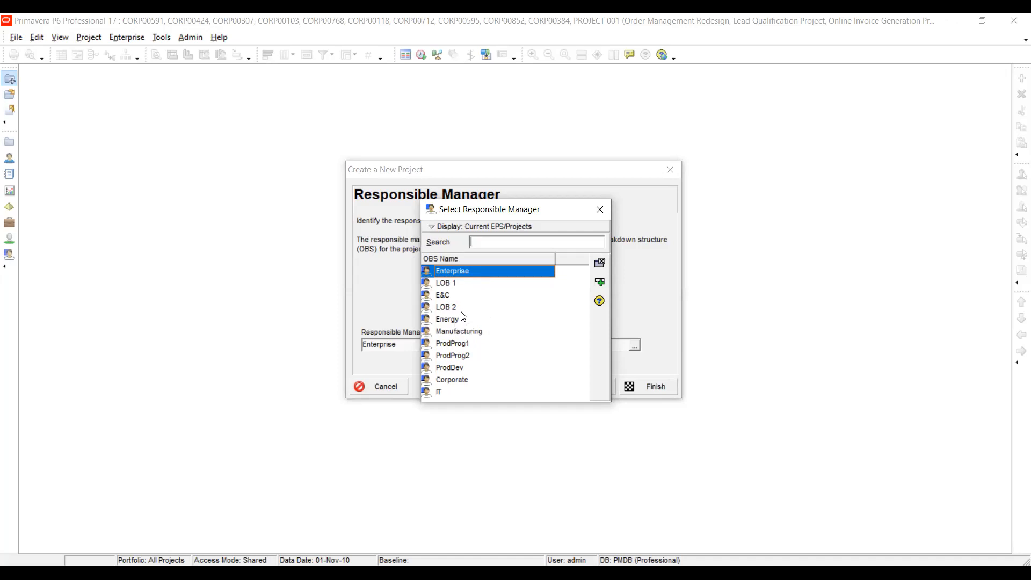
{"action": "left_click", "coordinate": [476, 275]}
{"action": "left_click", "coordinate": [599, 282]}
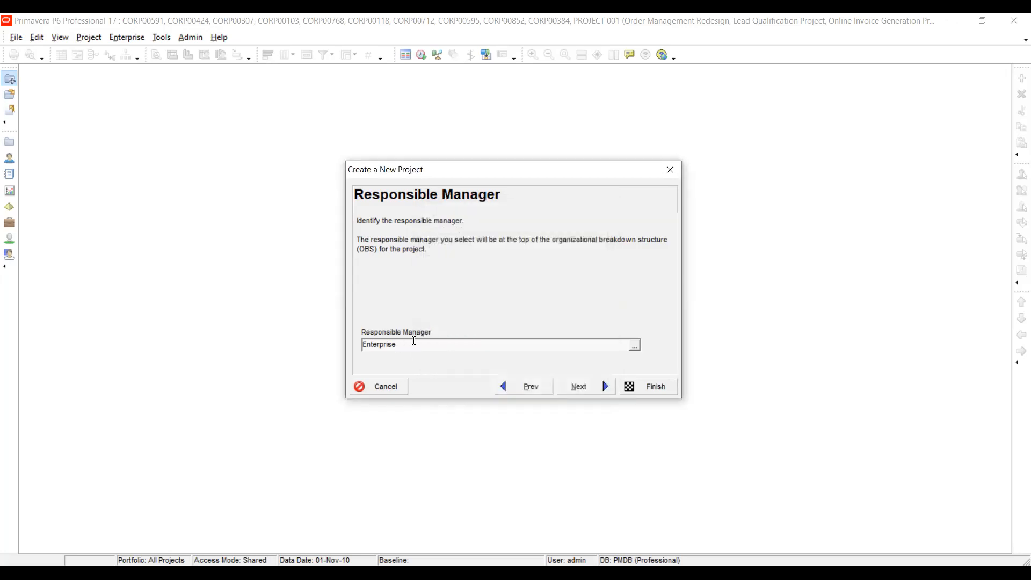
Step: Review the available responsible managers without changing the choice, and cancel the new project
{"action": "left_click", "coordinate": [635, 346]}
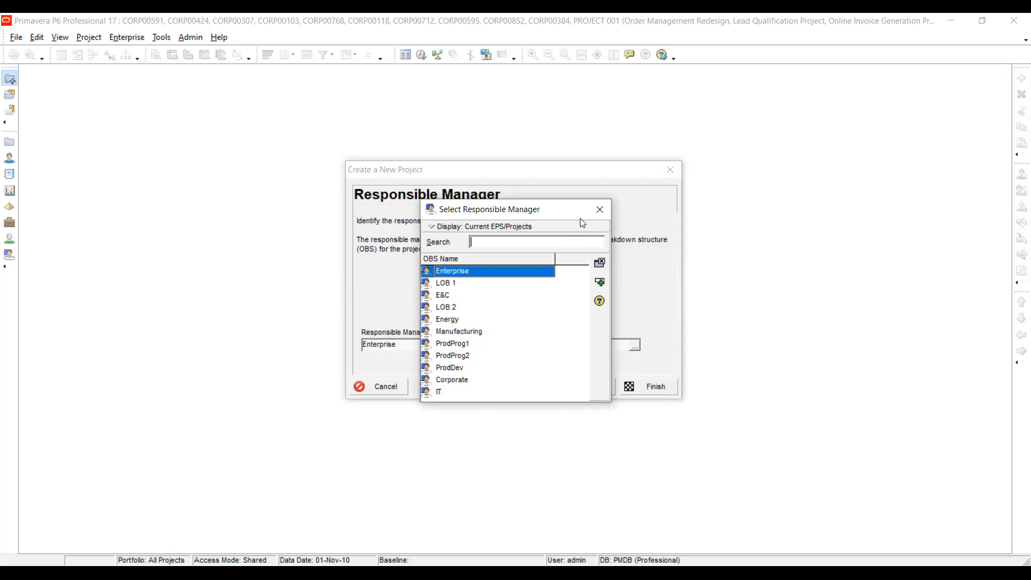
{"action": "left_click", "coordinate": [599, 212]}
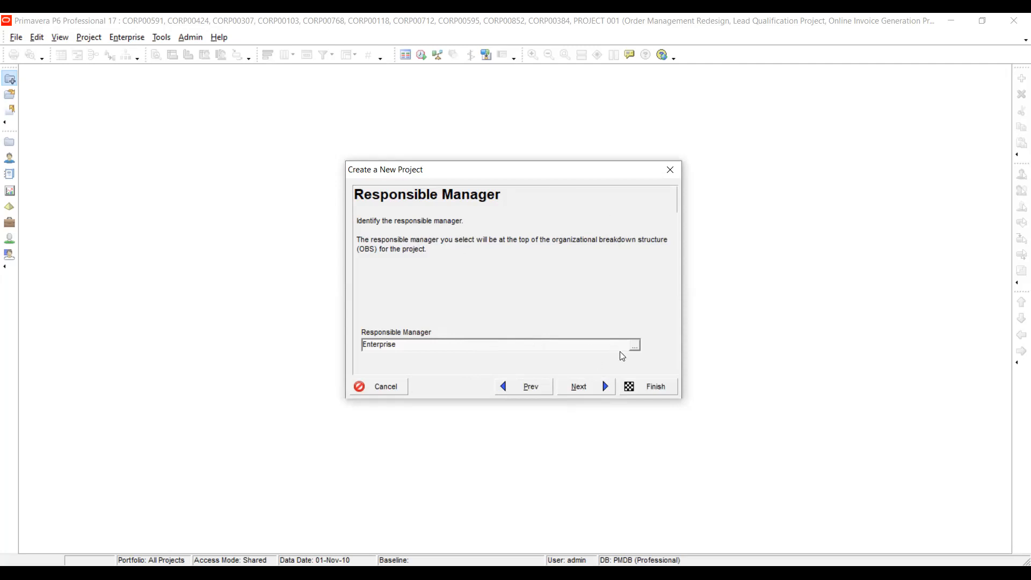
{"action": "left_click", "coordinate": [634, 346]}
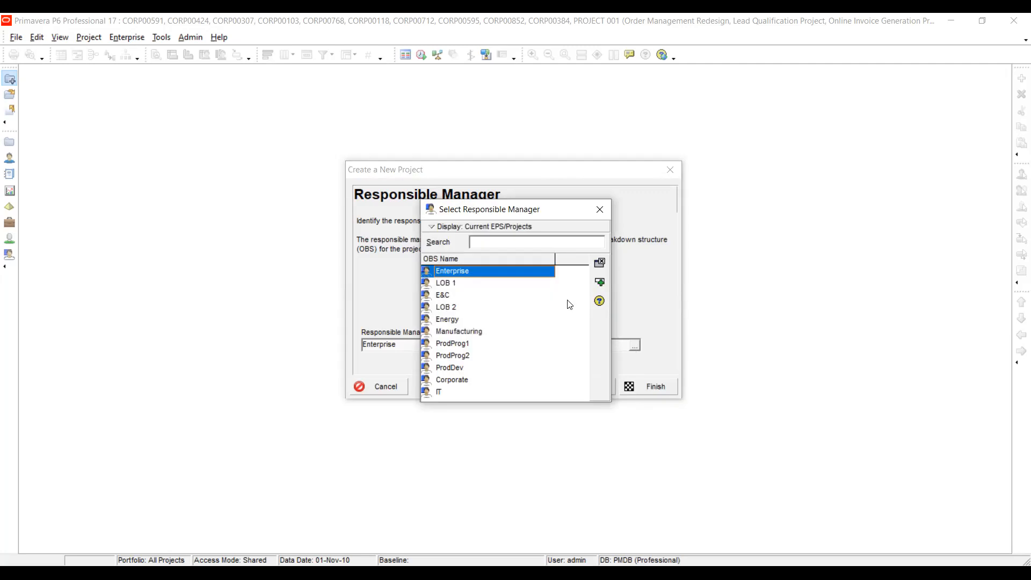
{"action": "left_click", "coordinate": [601, 210]}
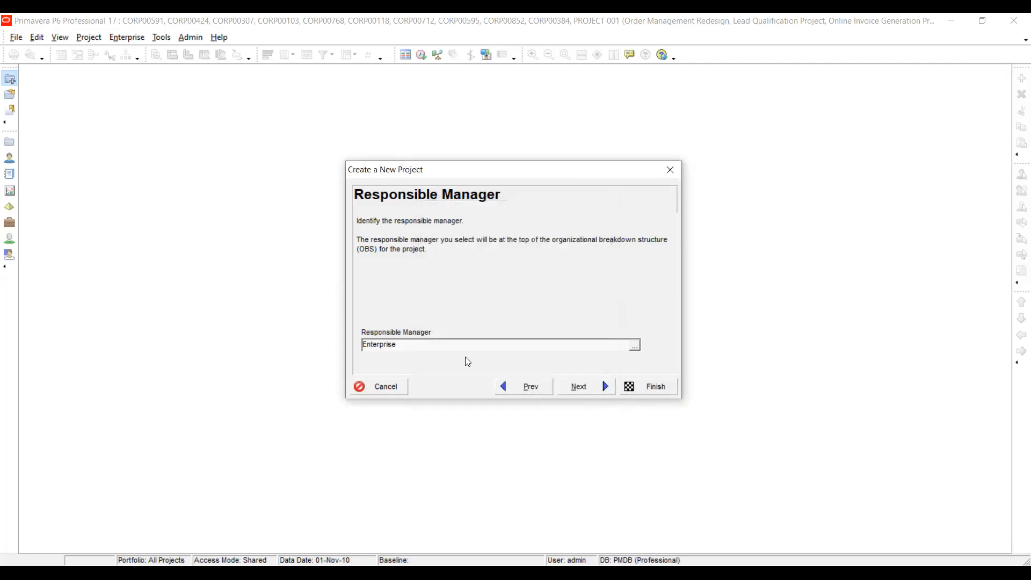
{"action": "left_click", "coordinate": [397, 387]}
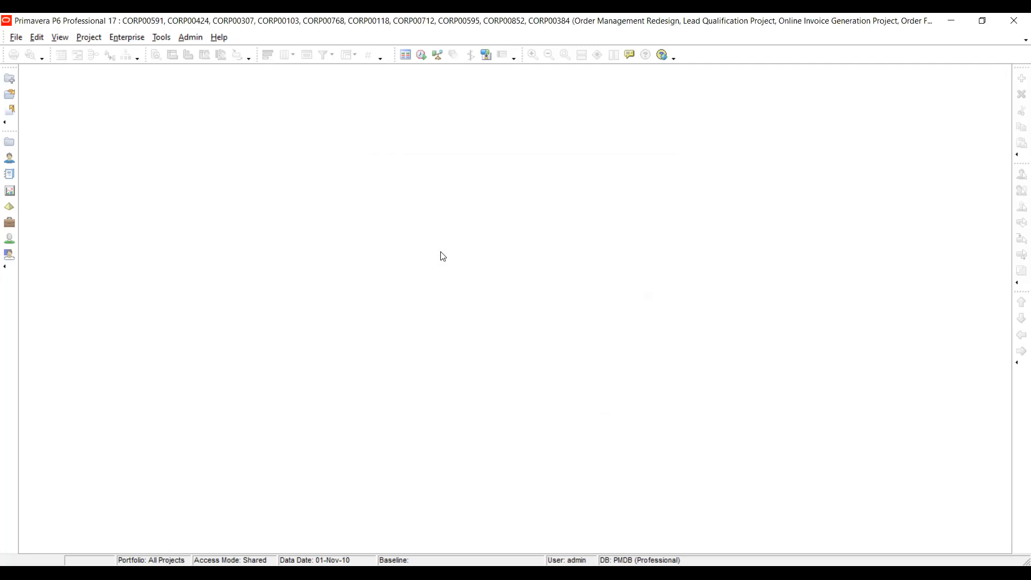
Step: Open the organizational breakdown structure and look through its existing elements
{"action": "left_click", "coordinate": [136, 41]}
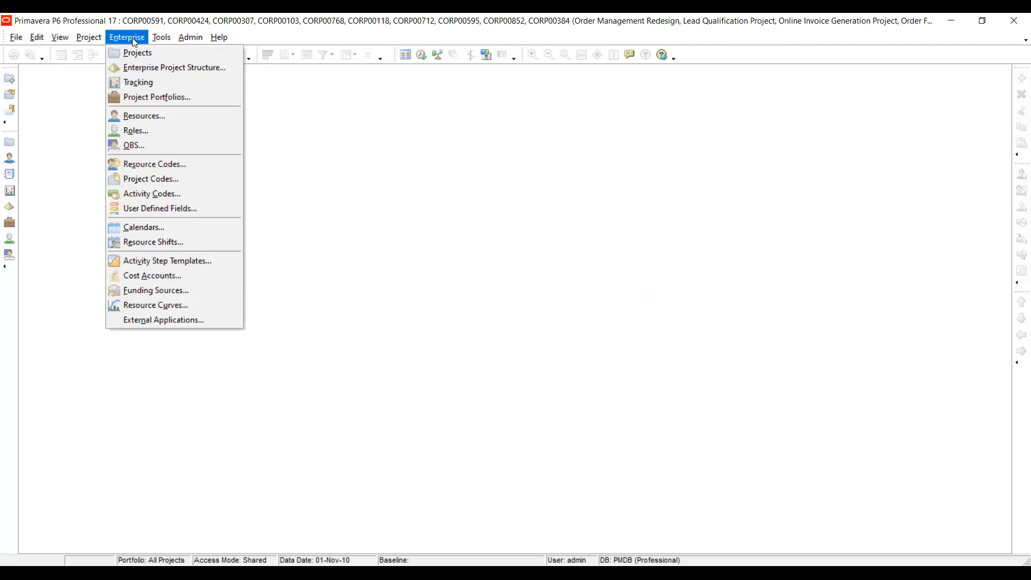
{"action": "left_click", "coordinate": [120, 37]}
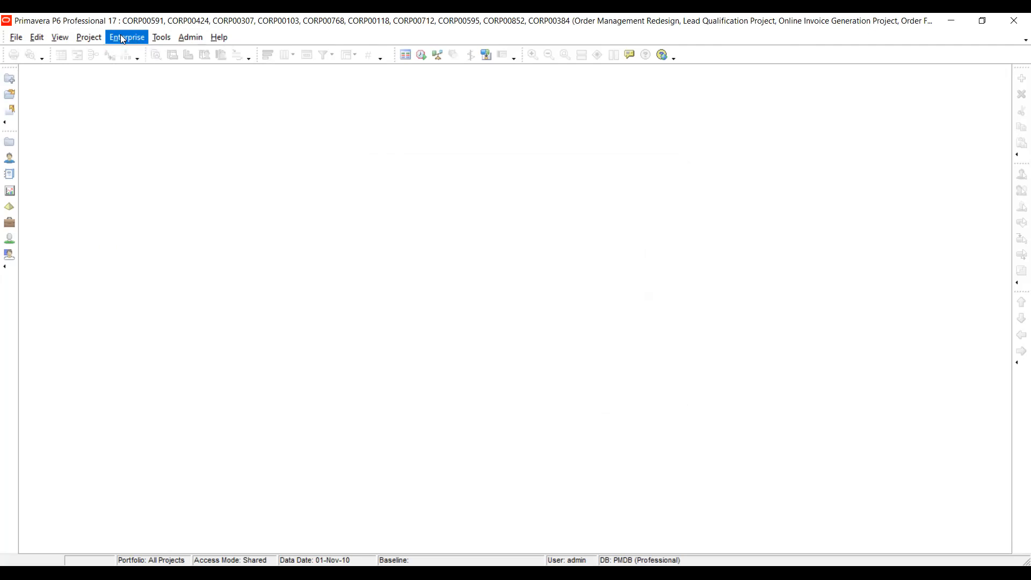
{"action": "left_click", "coordinate": [121, 36]}
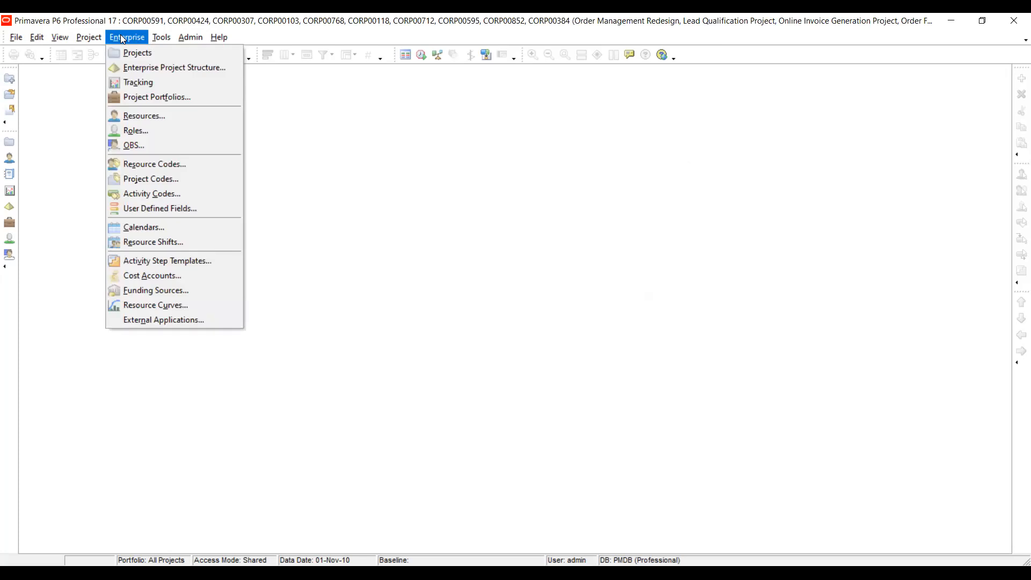
{"action": "left_click", "coordinate": [127, 146]}
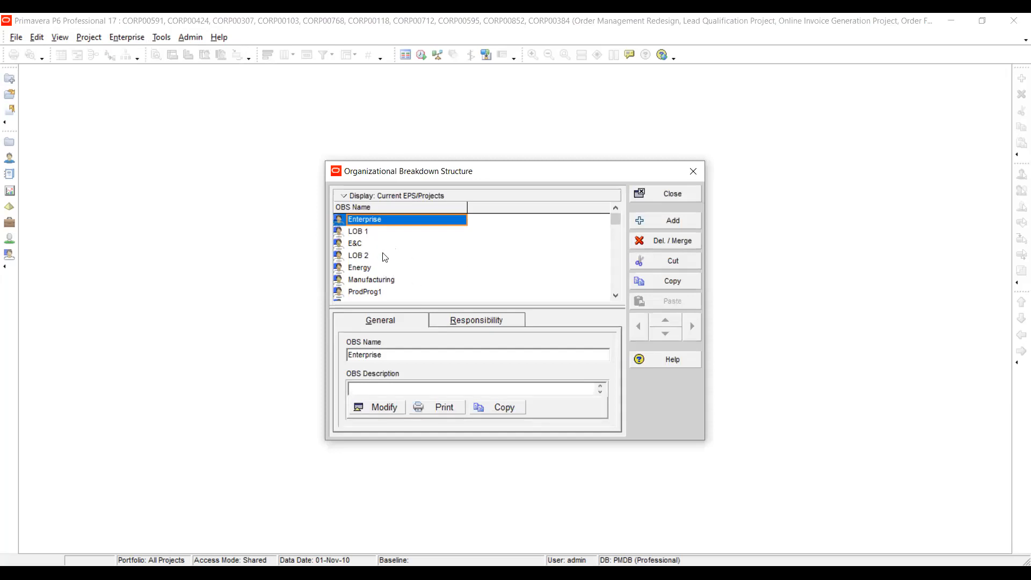
{"action": "scroll", "coordinate": [411, 250], "scroll_direction": "down", "scroll_amount": 1}
{"action": "scroll", "coordinate": [411, 250], "scroll_direction": "down", "scroll_amount": 1}
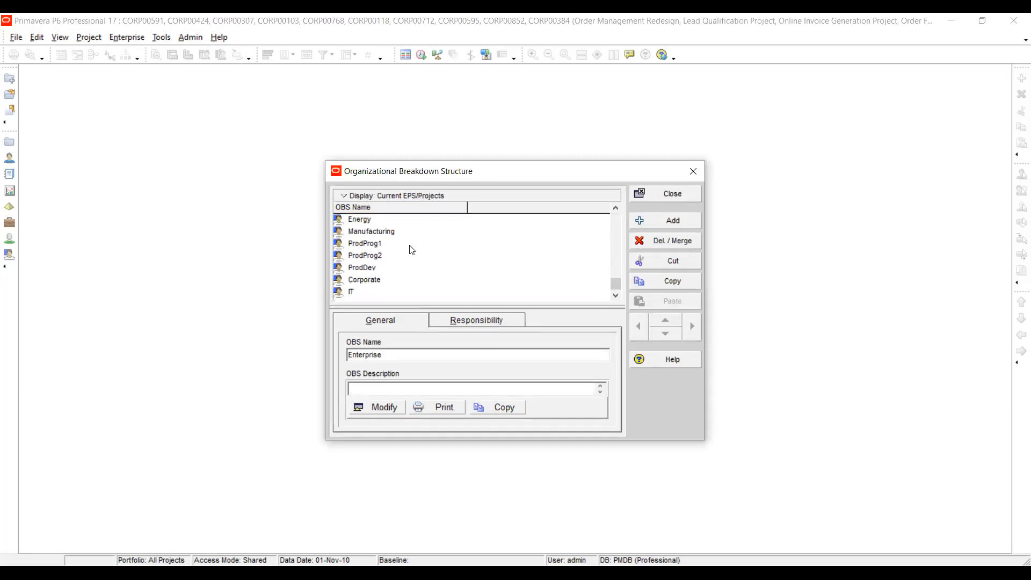
{"action": "scroll", "coordinate": [411, 249], "scroll_direction": "up", "scroll_amount": 2}
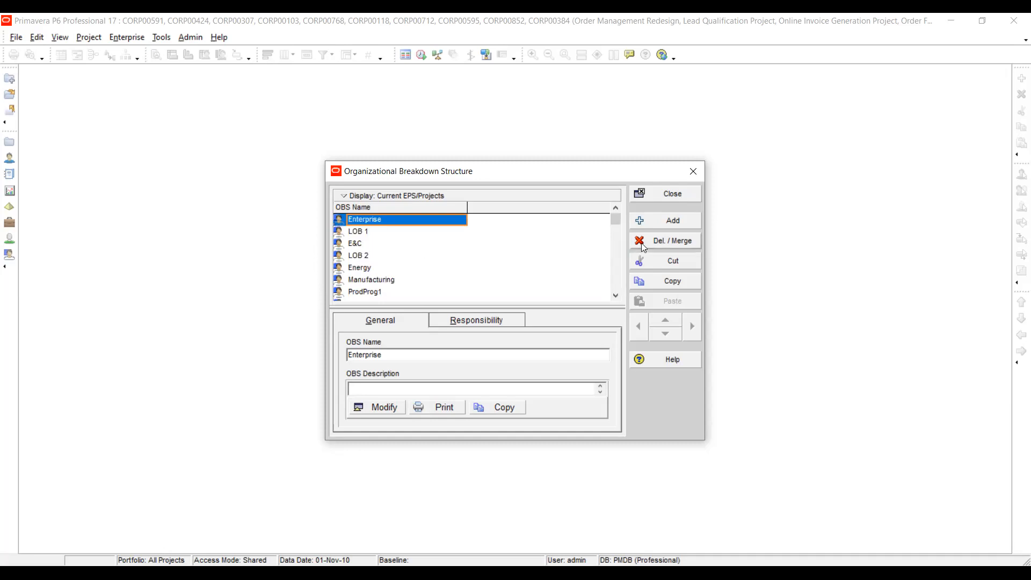
Step: Add an OBS element under Enterprise, accepting the display of all OBS elements, and name it OUR Organization Structure
{"action": "left_click", "coordinate": [654, 221]}
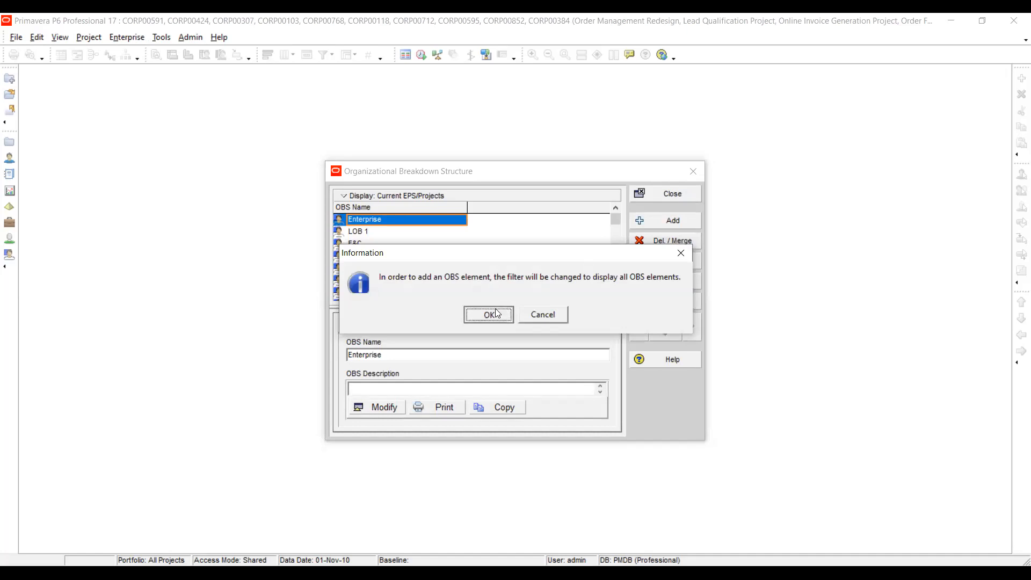
{"action": "left_click", "coordinate": [498, 313]}
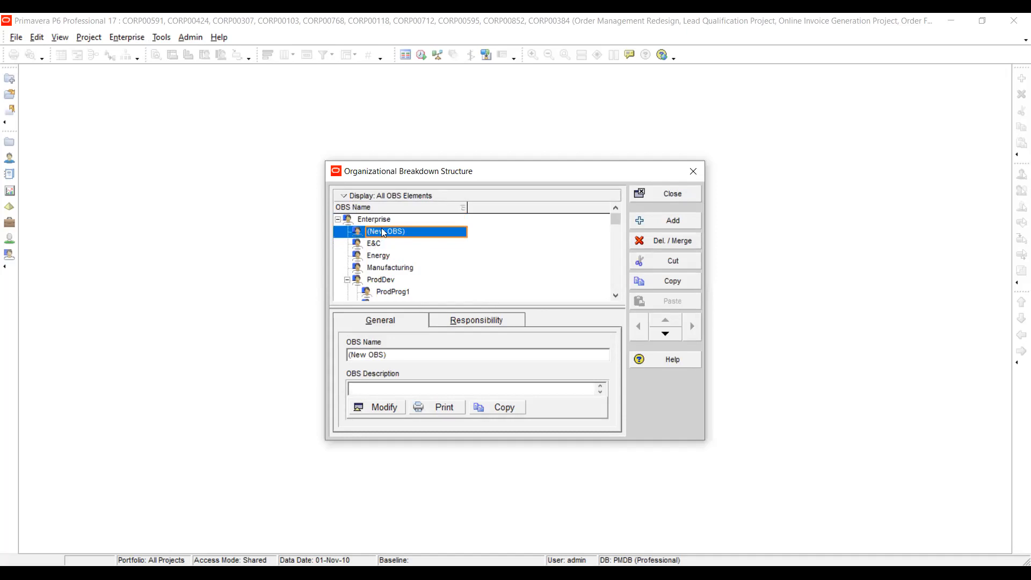
{"action": "scroll", "coordinate": [421, 265], "scroll_direction": "down", "scroll_amount": 2}
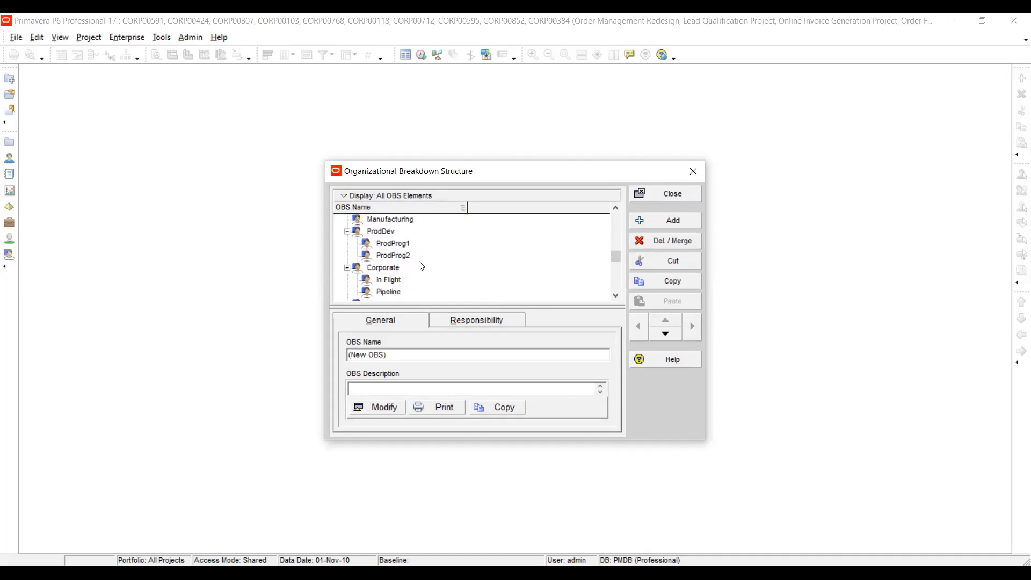
{"action": "scroll", "coordinate": [421, 266], "scroll_direction": "up", "scroll_amount": 2}
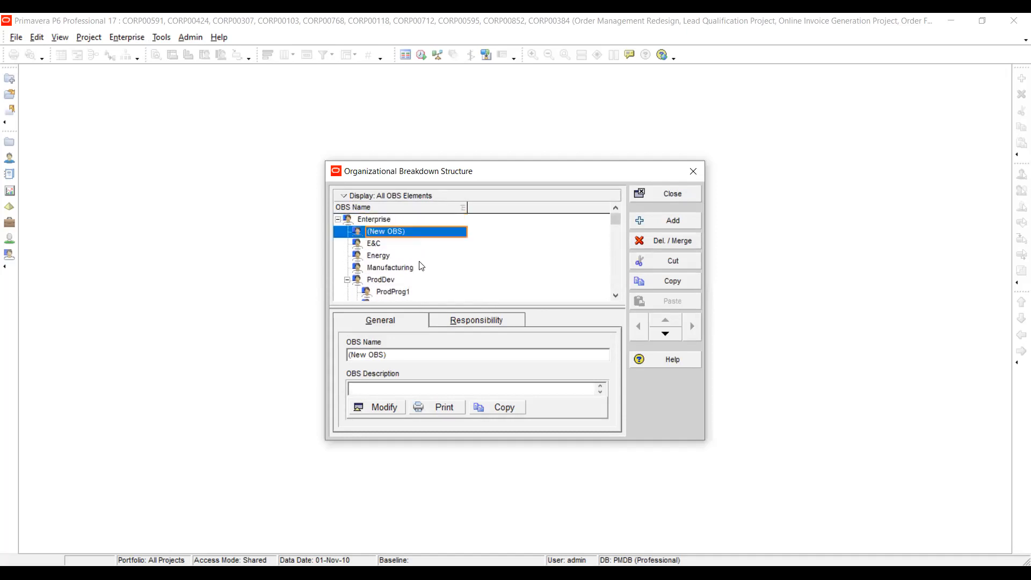
{"action": "left_click", "coordinate": [379, 238]}
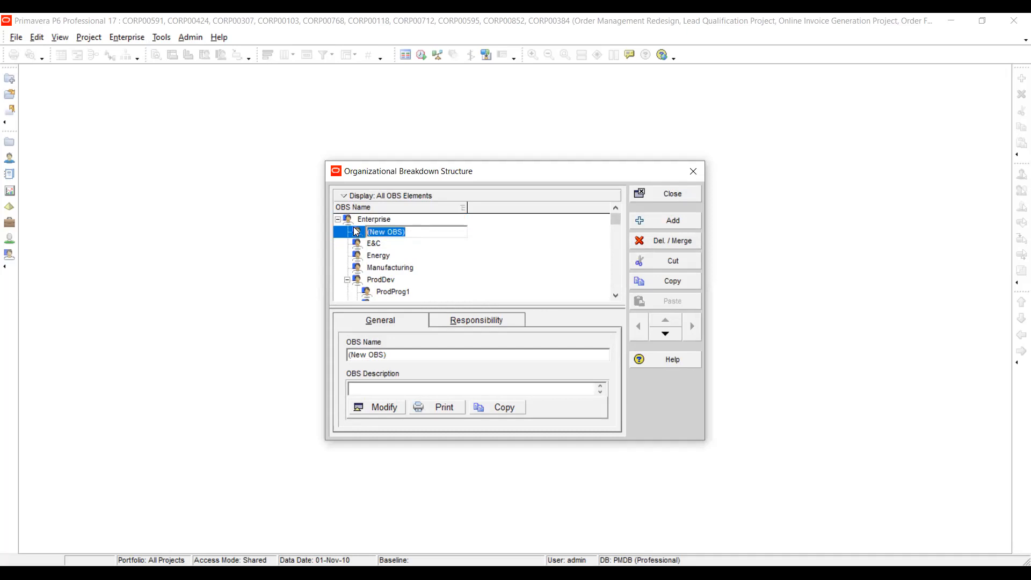
{"action": "type", "text": "OUR Organization Structure"}
{"action": "key", "text": "Return"}
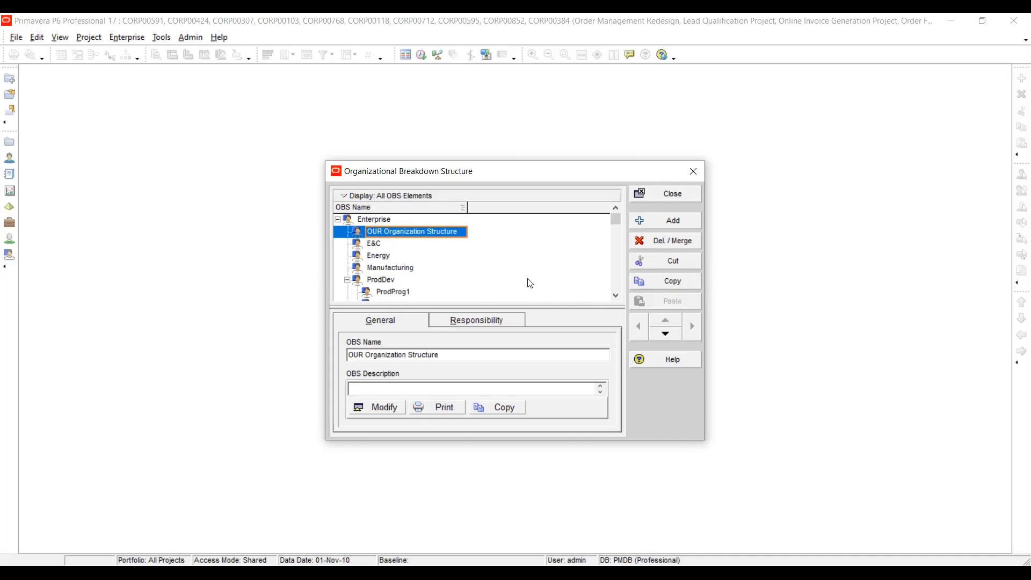
Step: Move OUR Organization Structure down to the end of the elements directly under Enterprise
{"action": "left_click", "coordinate": [372, 219]}
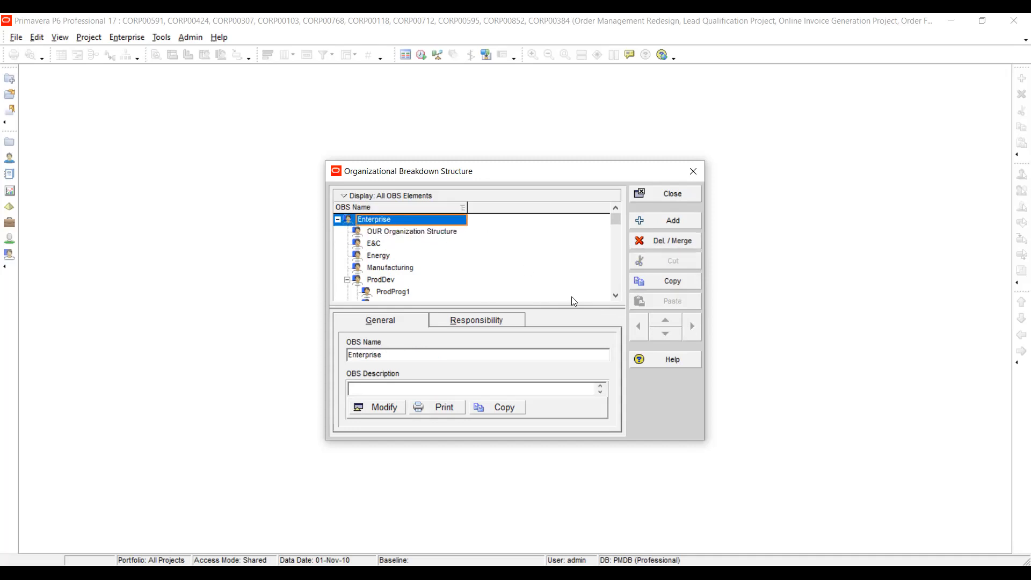
{"action": "left_click", "coordinate": [425, 235]}
{"action": "left_click", "coordinate": [396, 243]}
{"action": "left_click", "coordinate": [394, 233]}
{"action": "left_click", "coordinate": [668, 333]}
{"action": "left_click", "coordinate": [668, 333]}
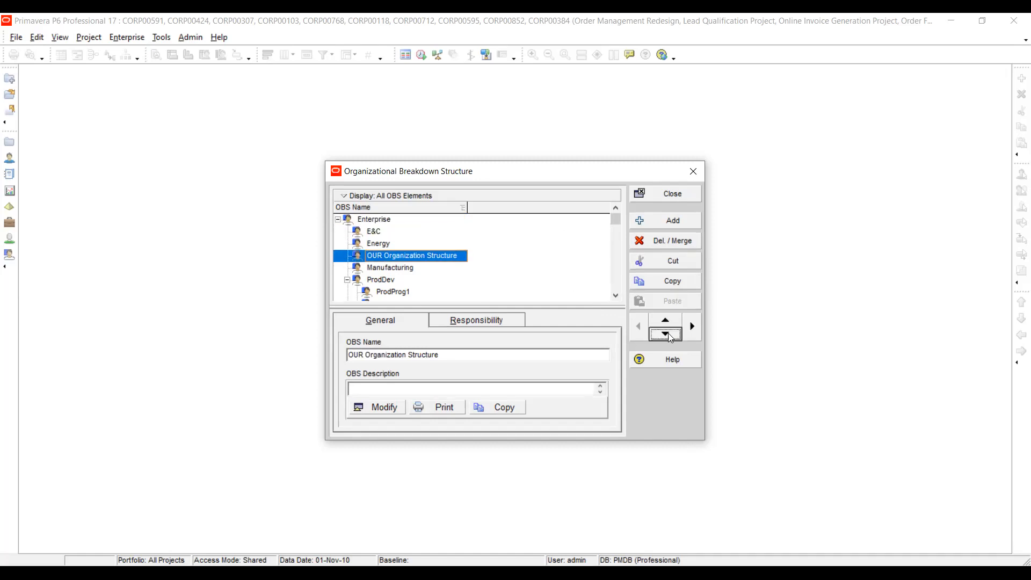
{"action": "left_click", "coordinate": [668, 333]}
{"action": "left_click", "coordinate": [667, 333]}
{"action": "left_click", "coordinate": [668, 333]}
{"action": "left_click", "coordinate": [668, 332]}
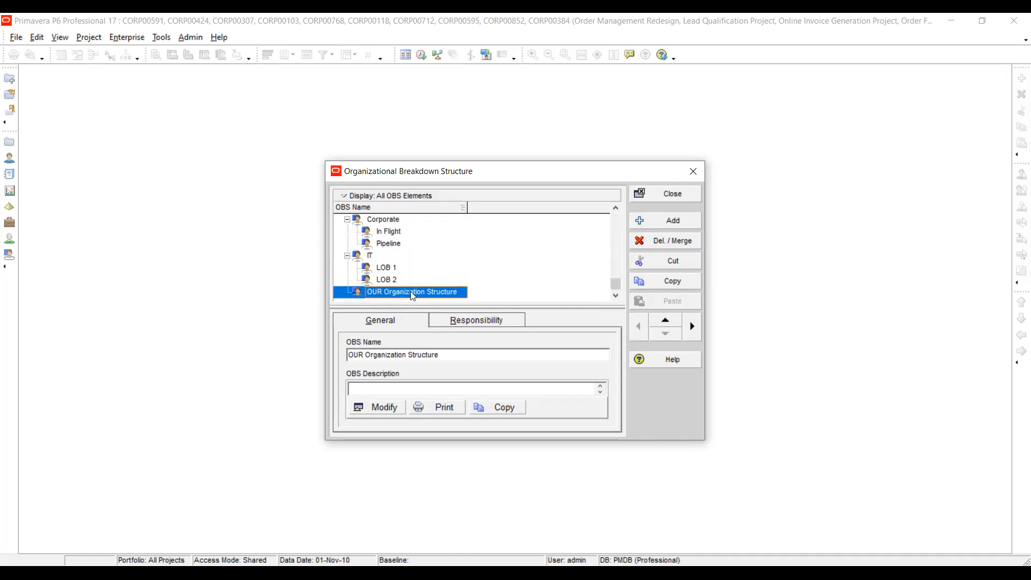
Step: Collapse the IT, Corporate and ProdDev branches, and toggle Enterprise closed and open to view its direct children
{"action": "left_click", "coordinate": [347, 255]}
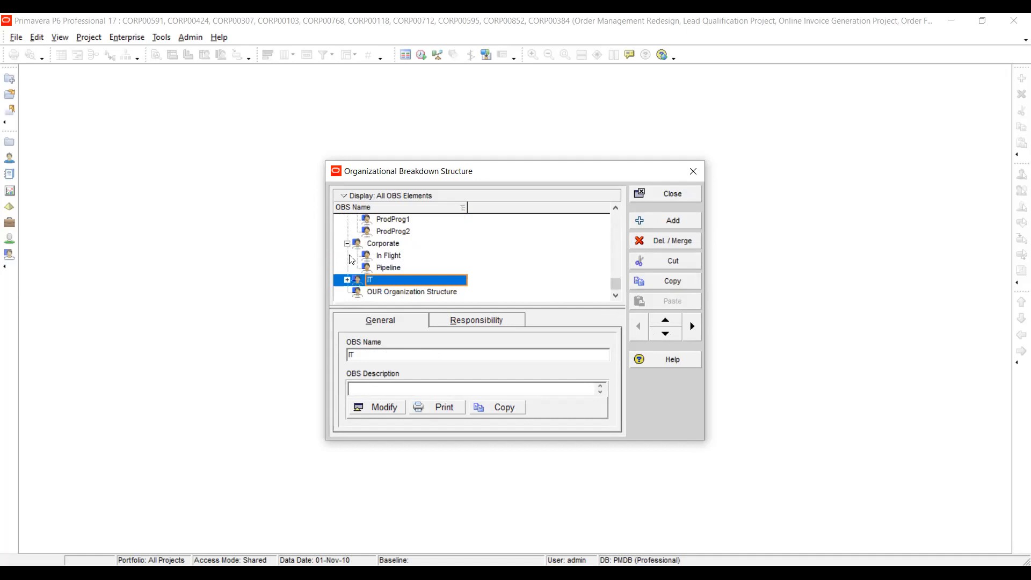
{"action": "left_click", "coordinate": [347, 244]}
{"action": "left_click", "coordinate": [347, 231]}
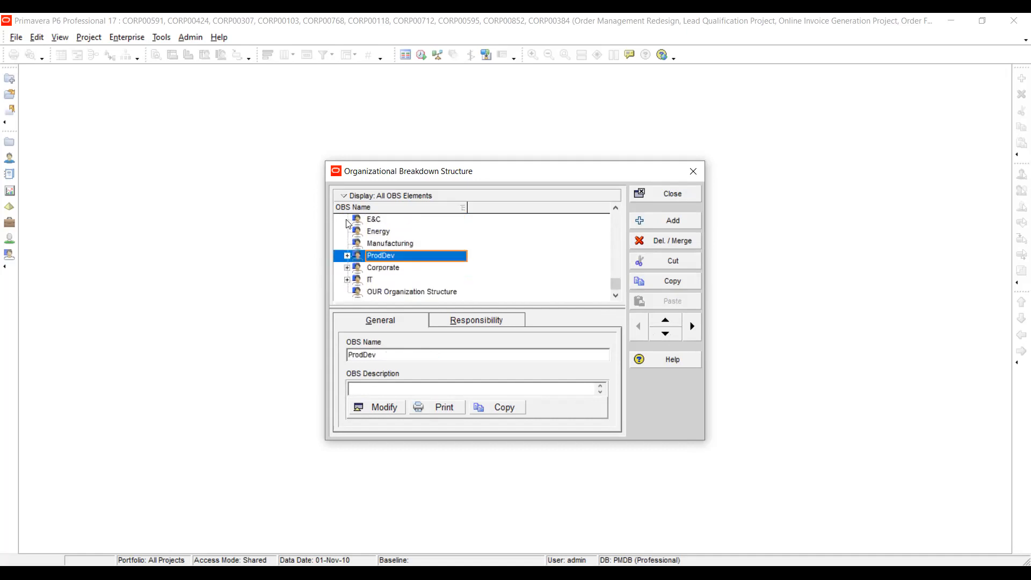
{"action": "left_click", "coordinate": [338, 219]}
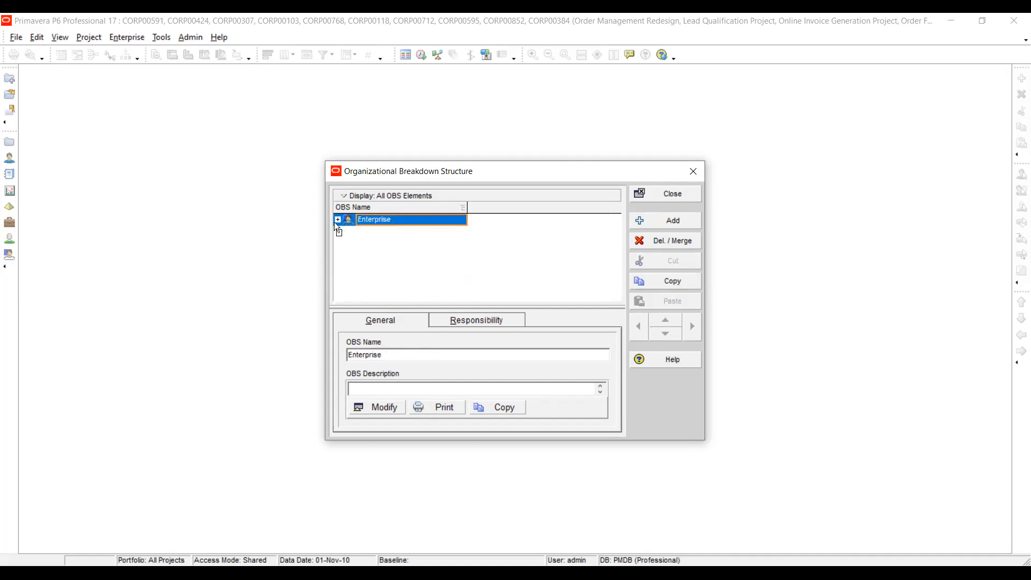
{"action": "left_click", "coordinate": [338, 219]}
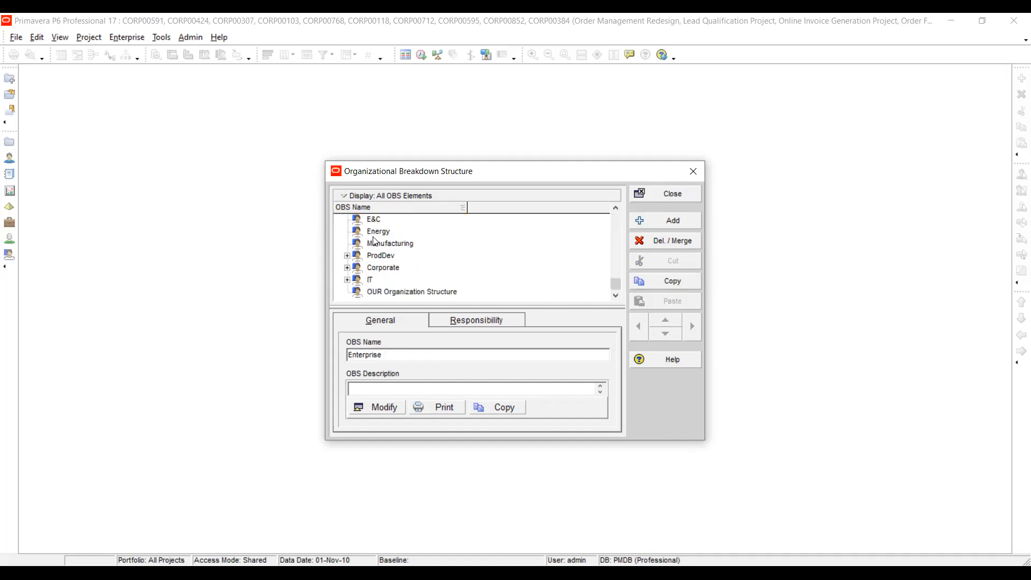
Step: Compare OUR Organization Structure with its parent Enterprise, and check its responsibility assignments and general details
{"action": "left_click", "coordinate": [372, 294]}
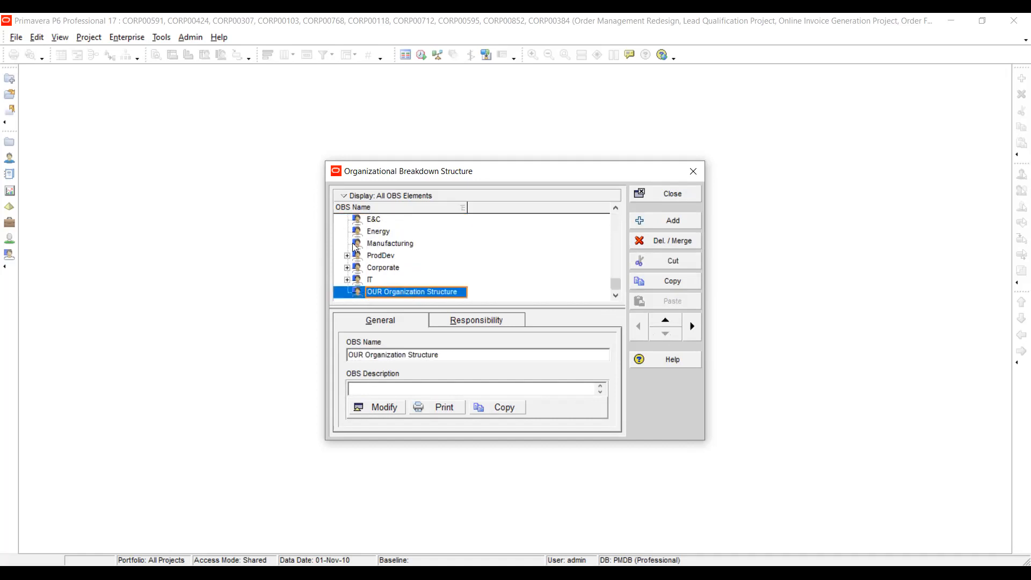
{"action": "scroll", "coordinate": [379, 230], "scroll_direction": "up", "scroll_amount": 1}
{"action": "left_click", "coordinate": [379, 221]}
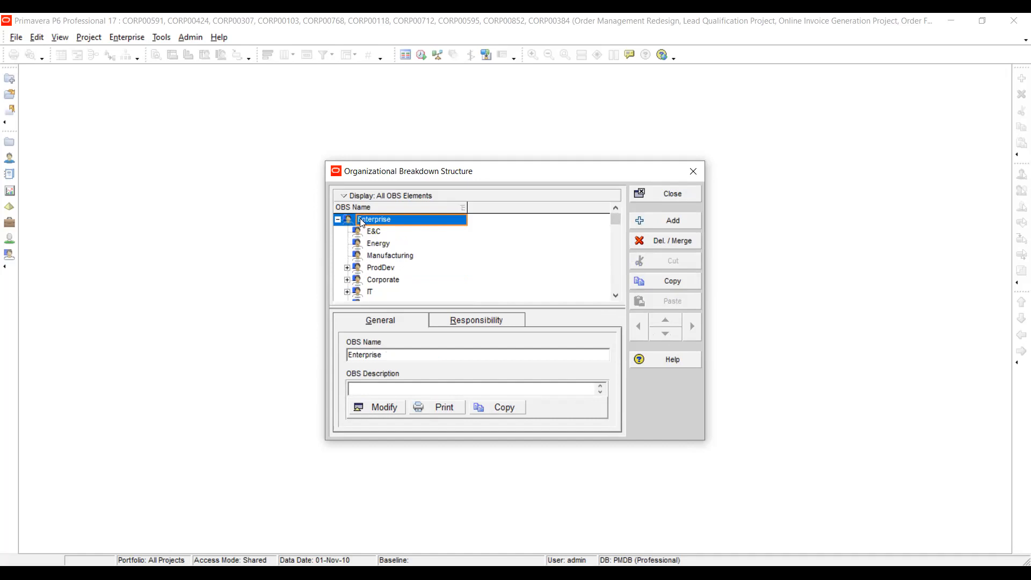
{"action": "scroll", "coordinate": [497, 251], "scroll_direction": "down", "scroll_amount": 1}
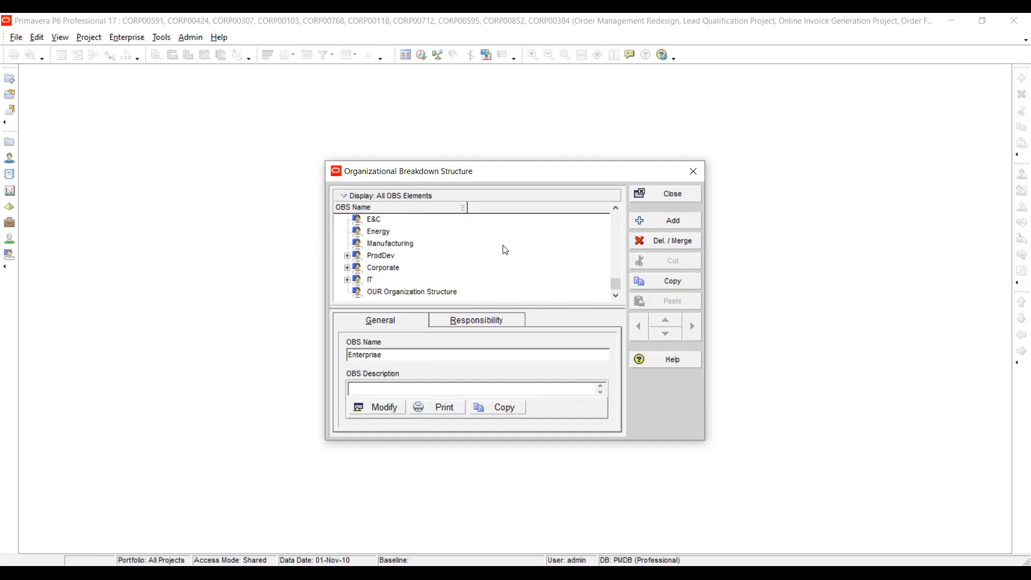
{"action": "left_click", "coordinate": [402, 293]}
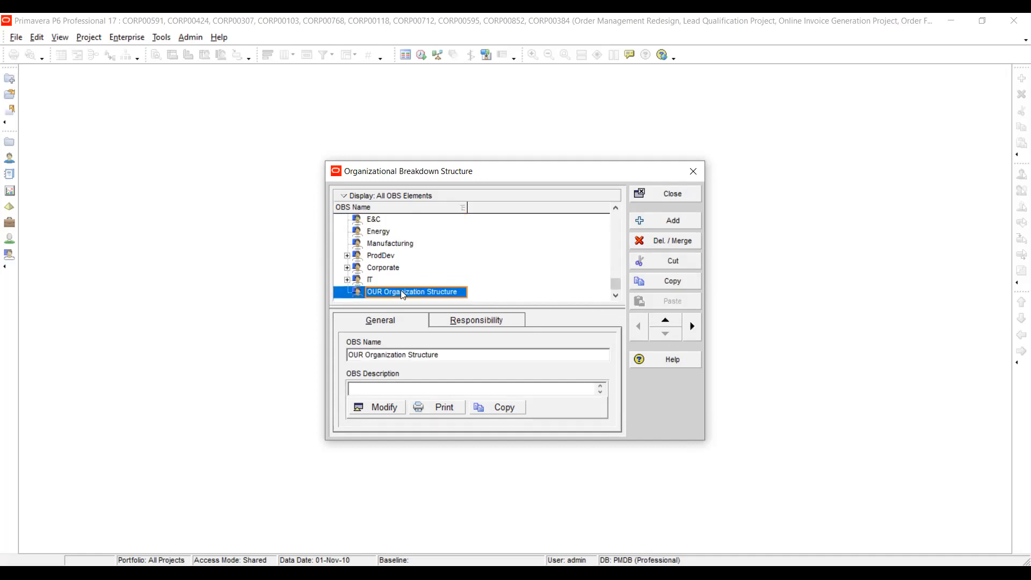
{"action": "left_click", "coordinate": [472, 322]}
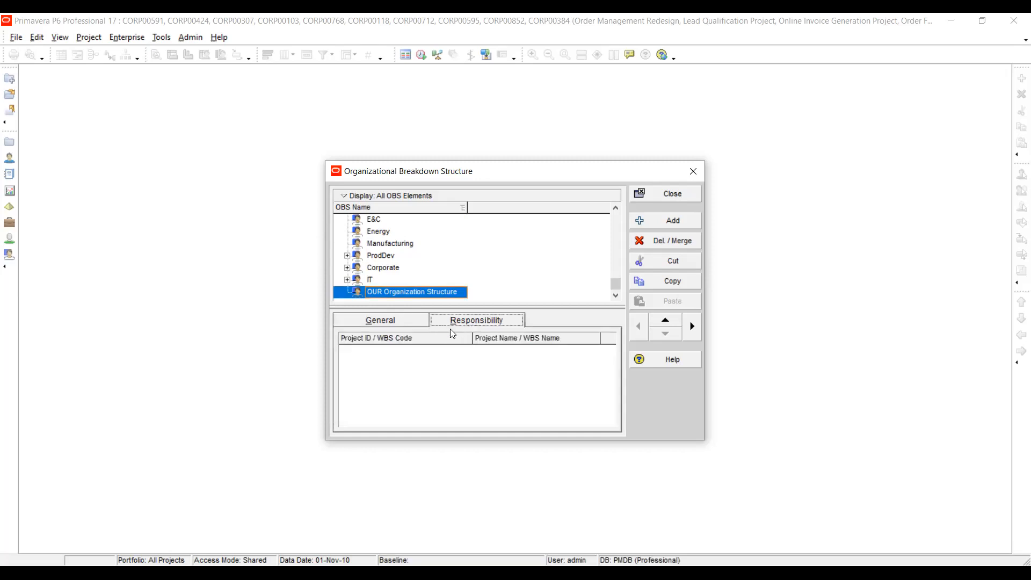
{"action": "left_click", "coordinate": [379, 323]}
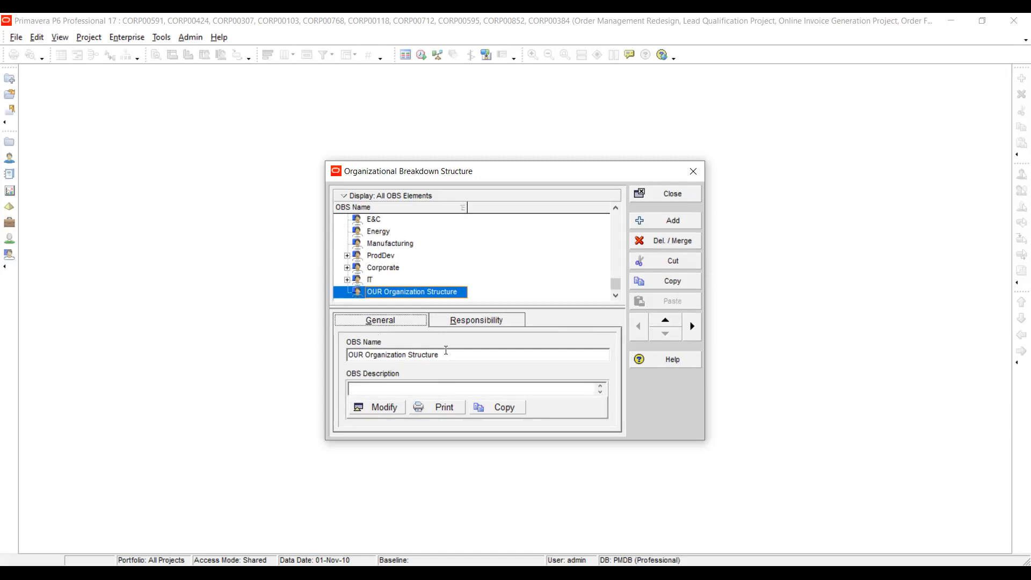
{"action": "left_click", "coordinate": [414, 290]}
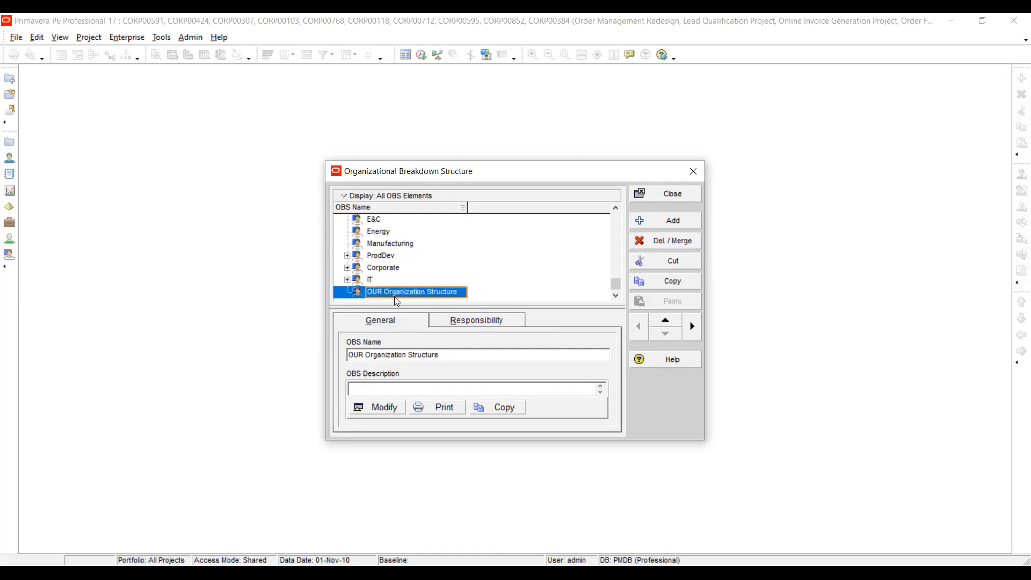
Step: Add another OBS element below OUR Organization Structure and name it Engineering Department
{"action": "left_click", "coordinate": [658, 218]}
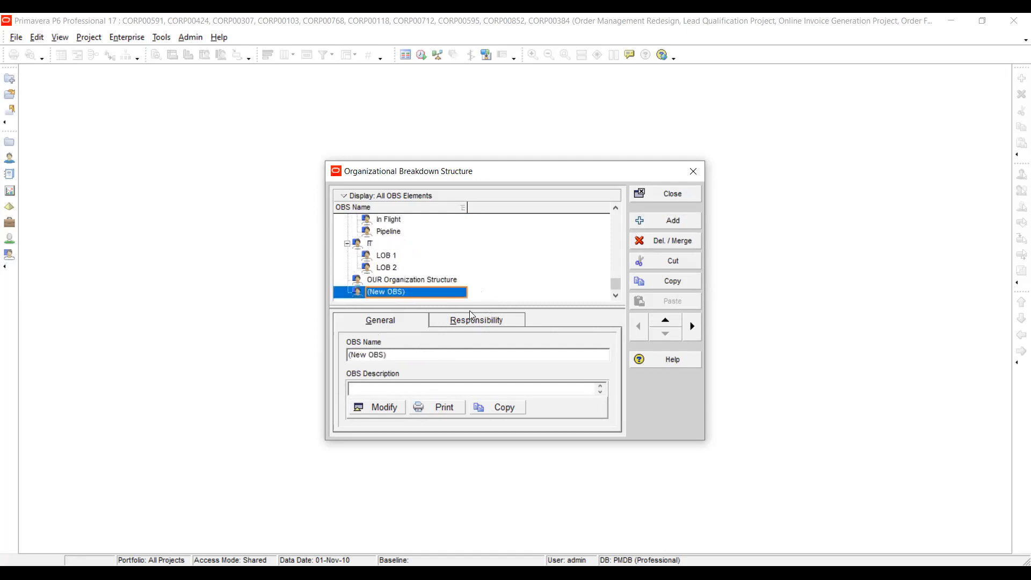
{"action": "left_click", "coordinate": [419, 296]}
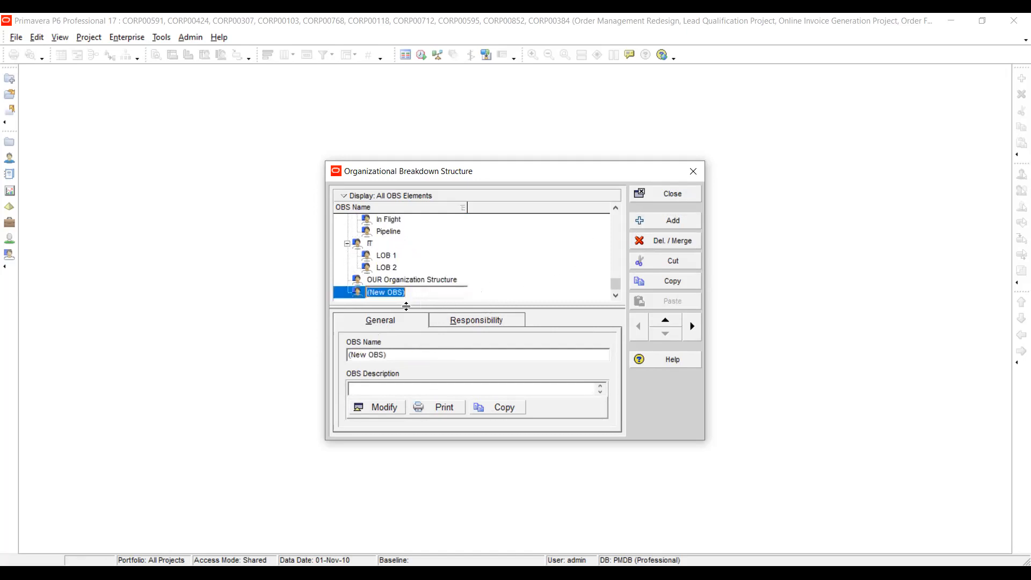
{"action": "type", "text": "Engineering Department"}
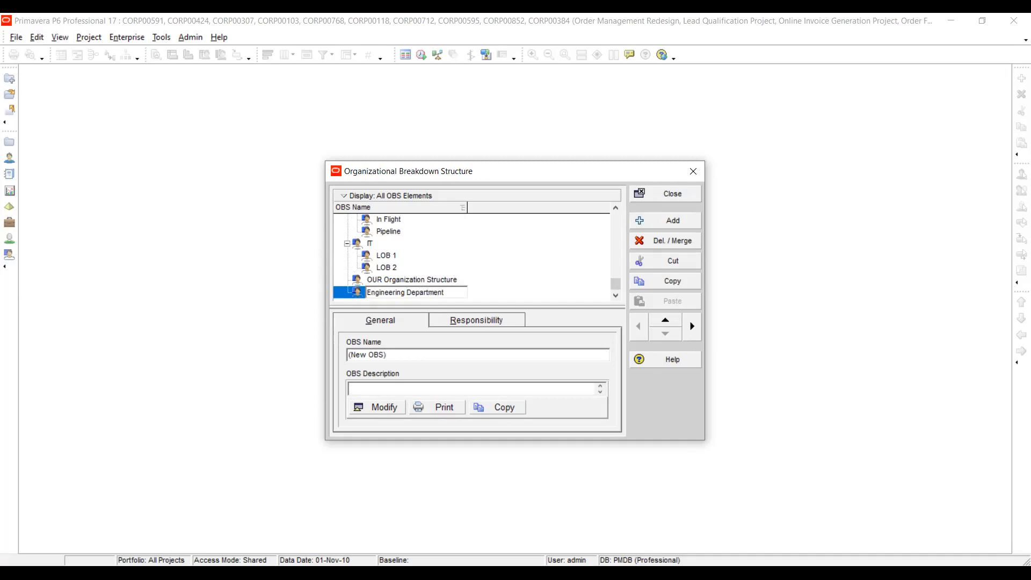
{"action": "key", "text": "Return"}
Step: Indent Engineering Department one level so it belongs to OUR Organization Structure
{"action": "left_click", "coordinate": [406, 280]}
{"action": "left_click", "coordinate": [407, 287]}
{"action": "left_click", "coordinate": [408, 282]}
{"action": "left_click", "coordinate": [406, 287]}
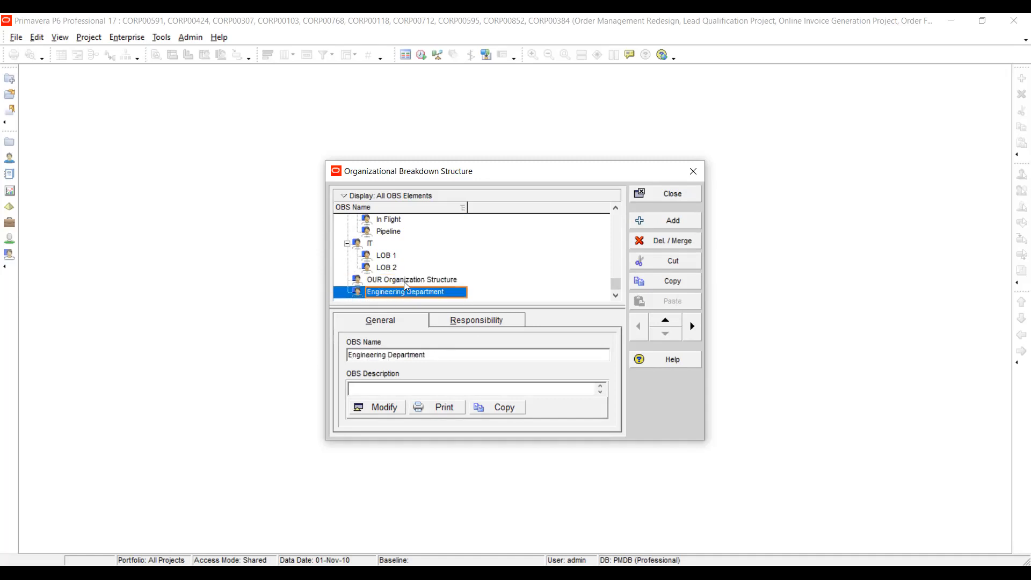
{"action": "left_click", "coordinate": [697, 328]}
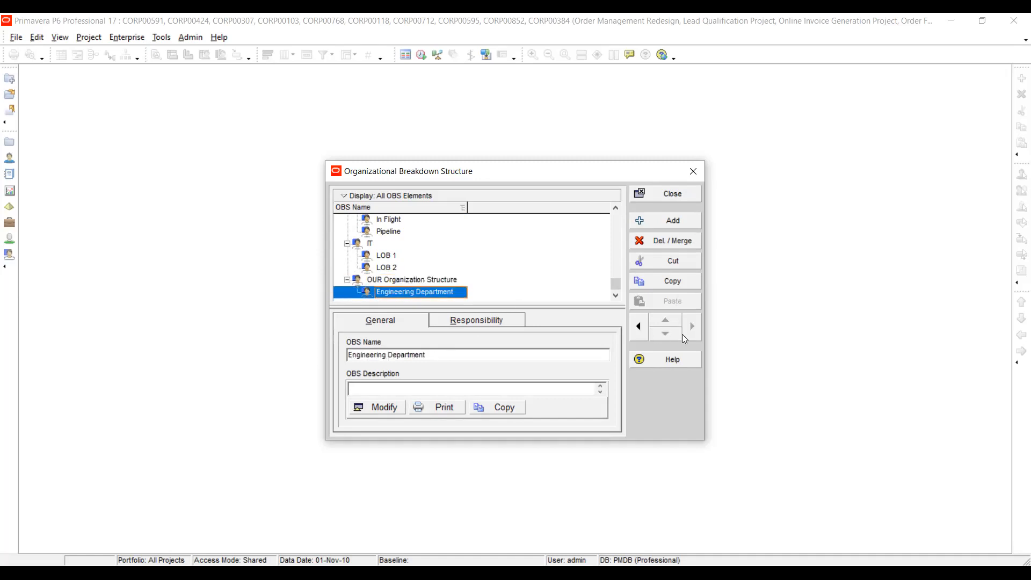
Step: Add an OBS element named Project Management Department and make it a child of OUR Organization Structure
{"action": "left_click", "coordinate": [409, 281]}
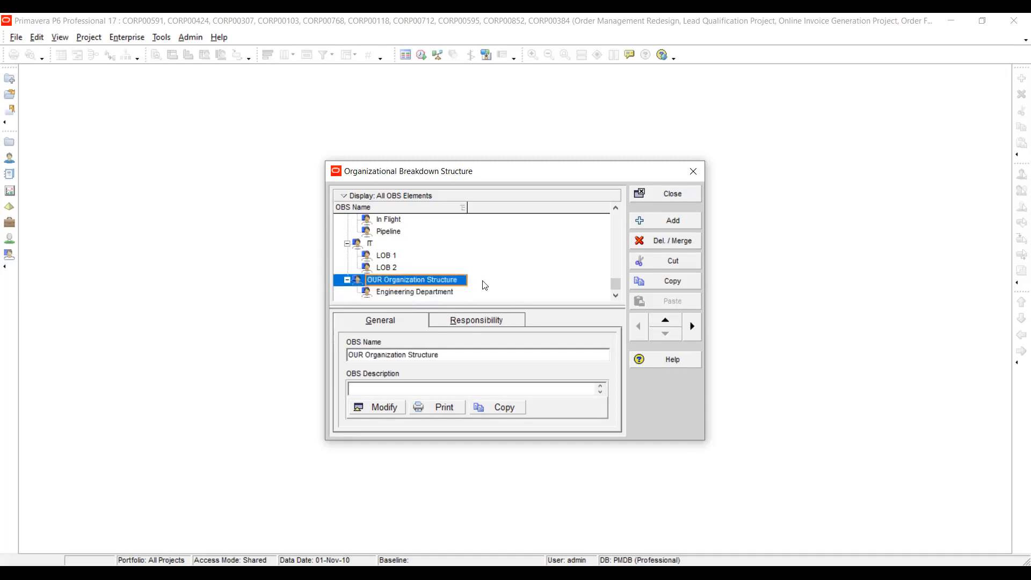
{"action": "left_click", "coordinate": [662, 221]}
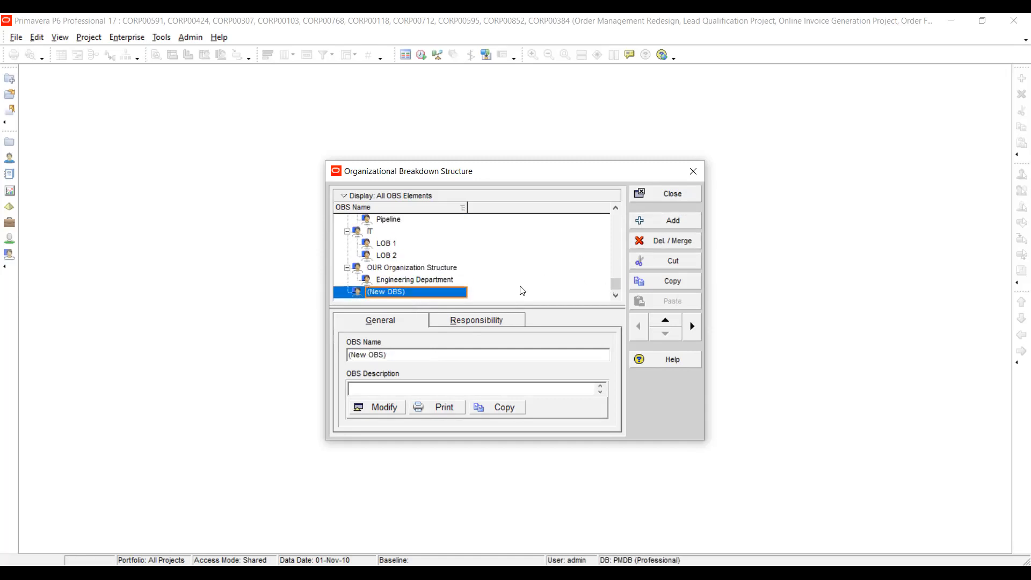
{"action": "type", "text": "Pro"}
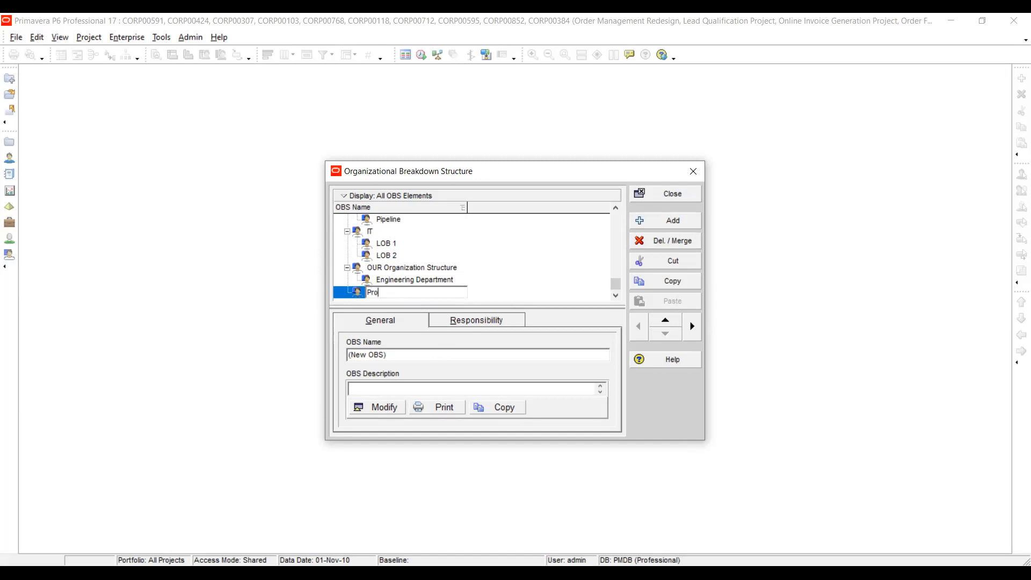
{"action": "type", "text": "ject Management Department"}
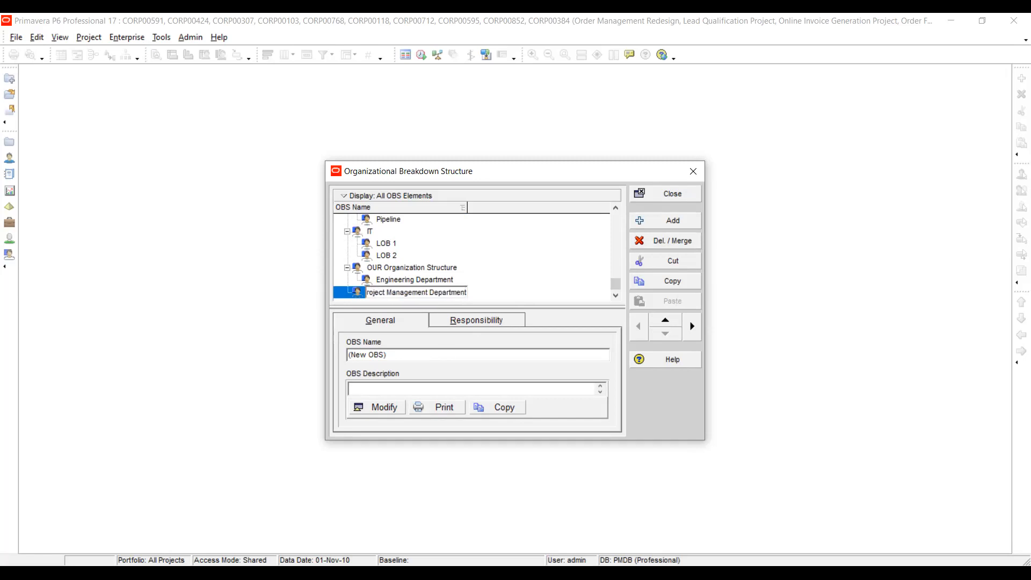
{"action": "left_click", "coordinate": [526, 287]}
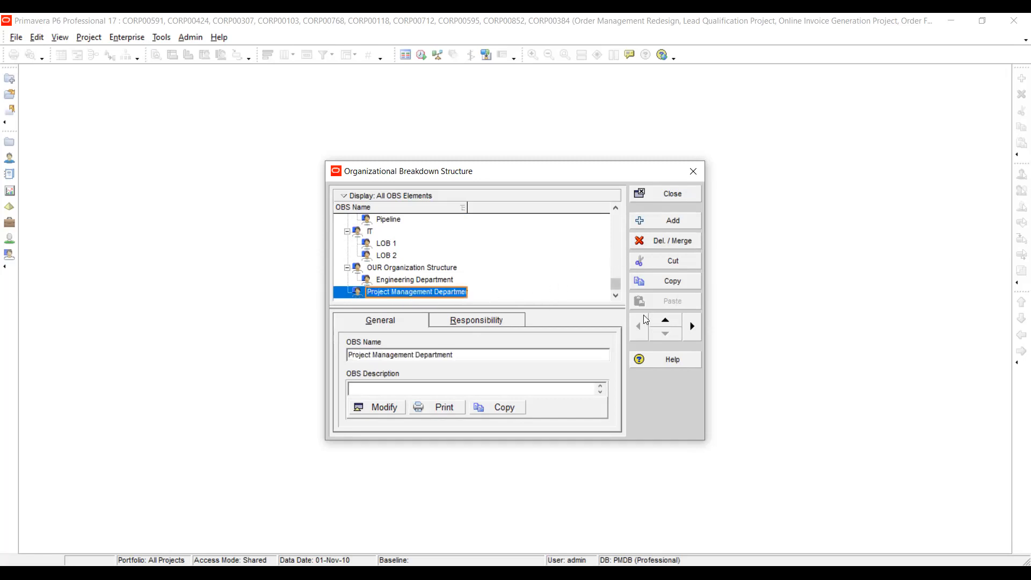
{"action": "left_click", "coordinate": [664, 320]}
Step: Add an OBS element named Surveying Department and indent it under OUR Organization Structure
{"action": "left_click", "coordinate": [582, 270]}
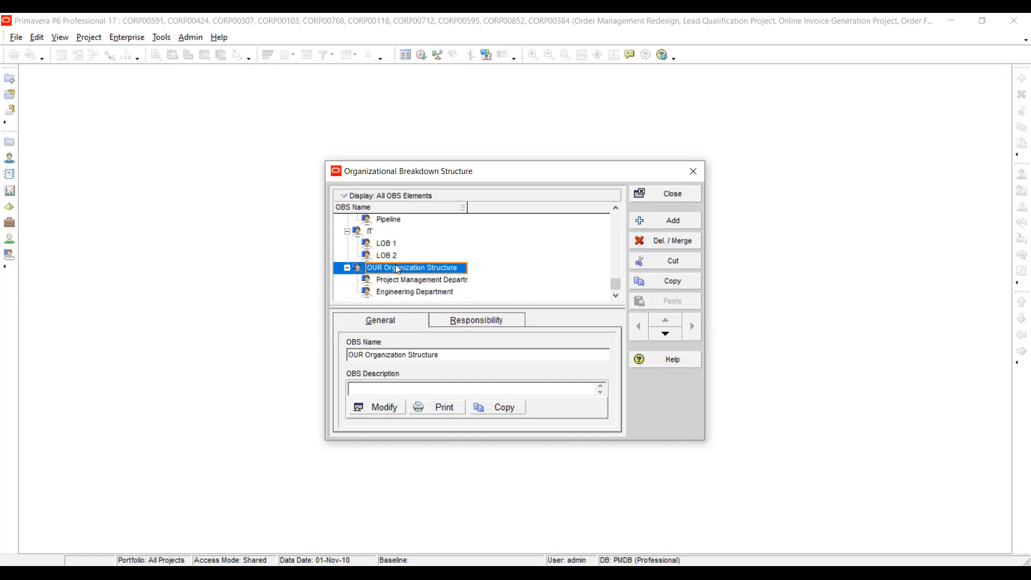
{"action": "left_click", "coordinate": [649, 221]}
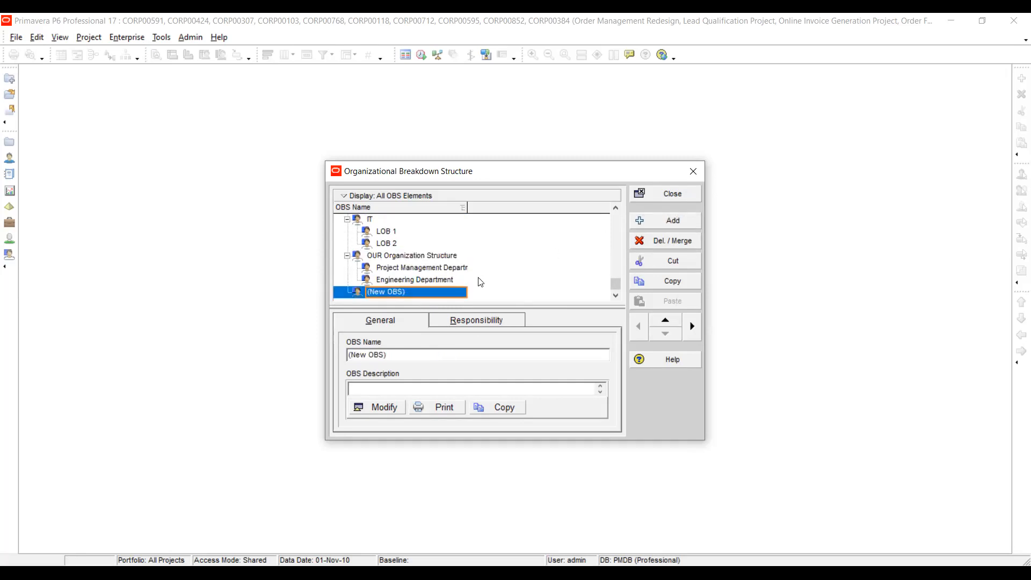
{"action": "type", "text": "Surve"}
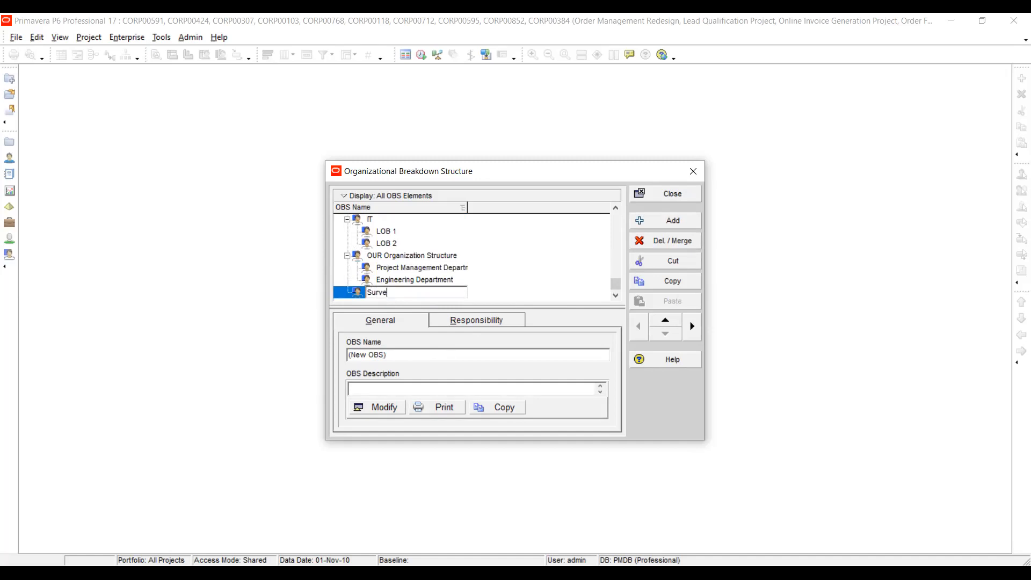
{"action": "type", "text": "ying Department"}
{"action": "key", "text": "Return"}
{"action": "left_click", "coordinate": [691, 326]}
Step: Widen the OBS Name column and add a Geotech element as a child of Engineering Department
{"action": "left_click", "coordinate": [412, 280]}
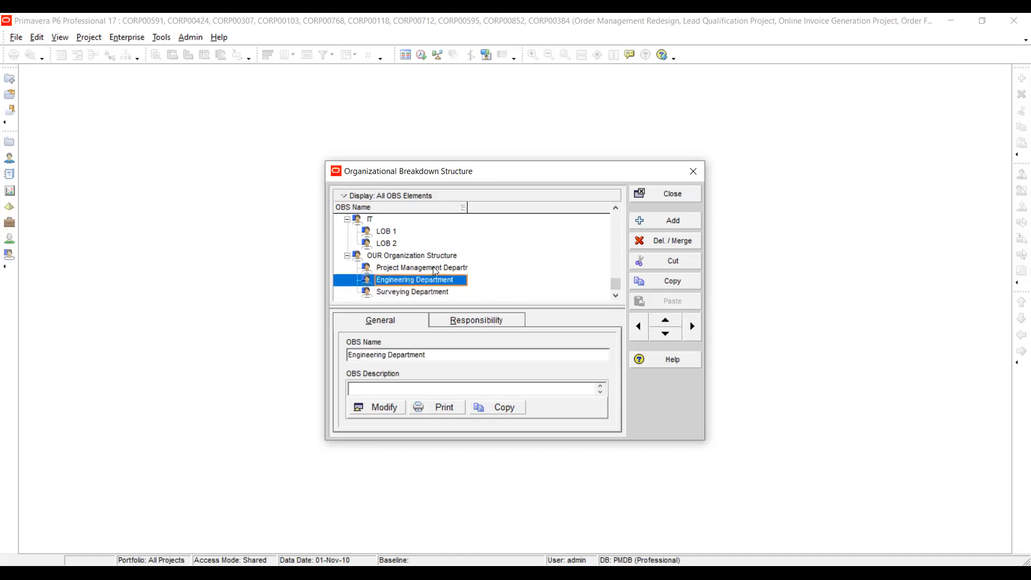
{"action": "left_click_drag", "start_coordinate": [467, 207], "coordinate": [507, 208]}
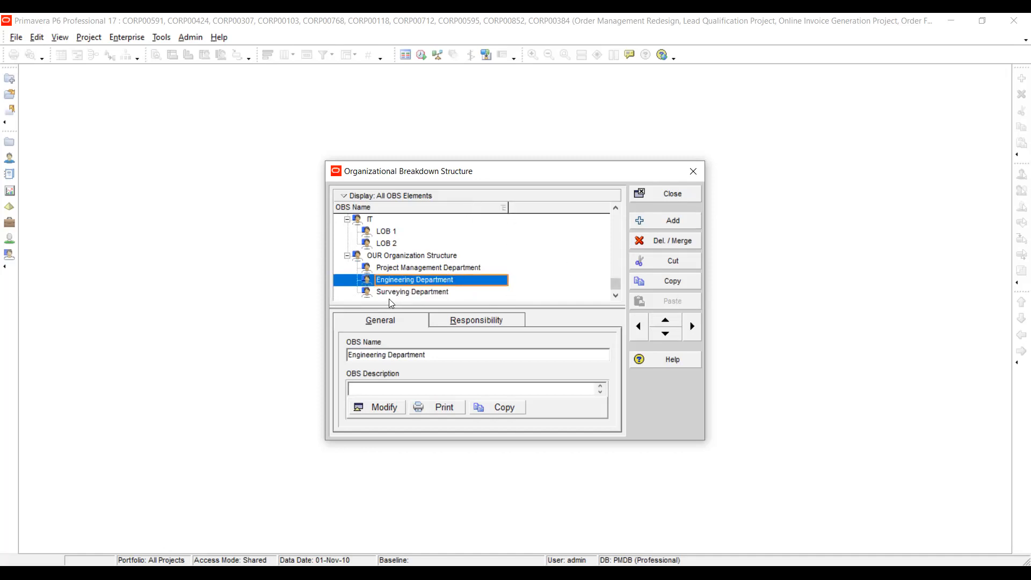
{"action": "left_click", "coordinate": [686, 224]}
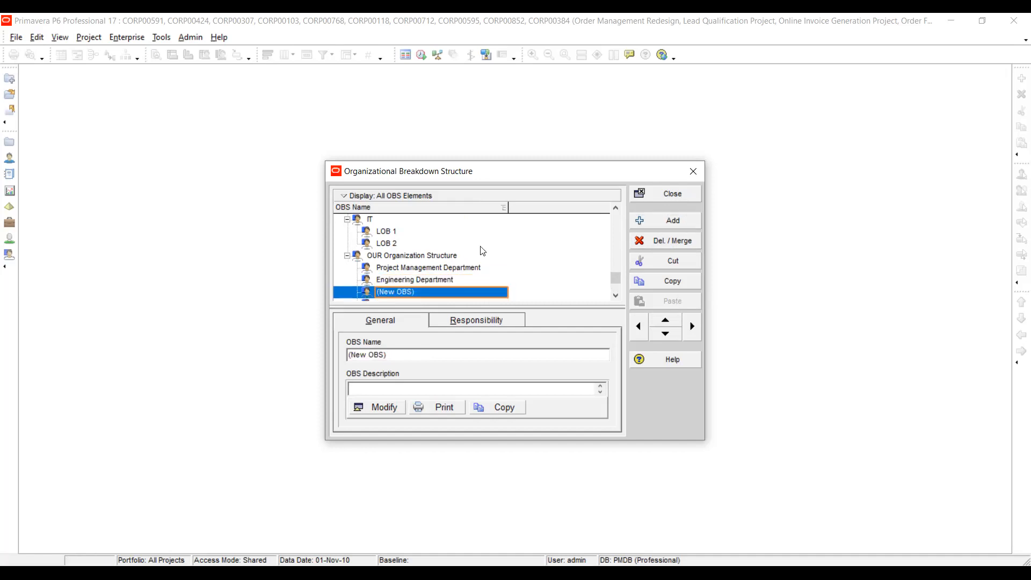
{"action": "left_click", "coordinate": [418, 291]}
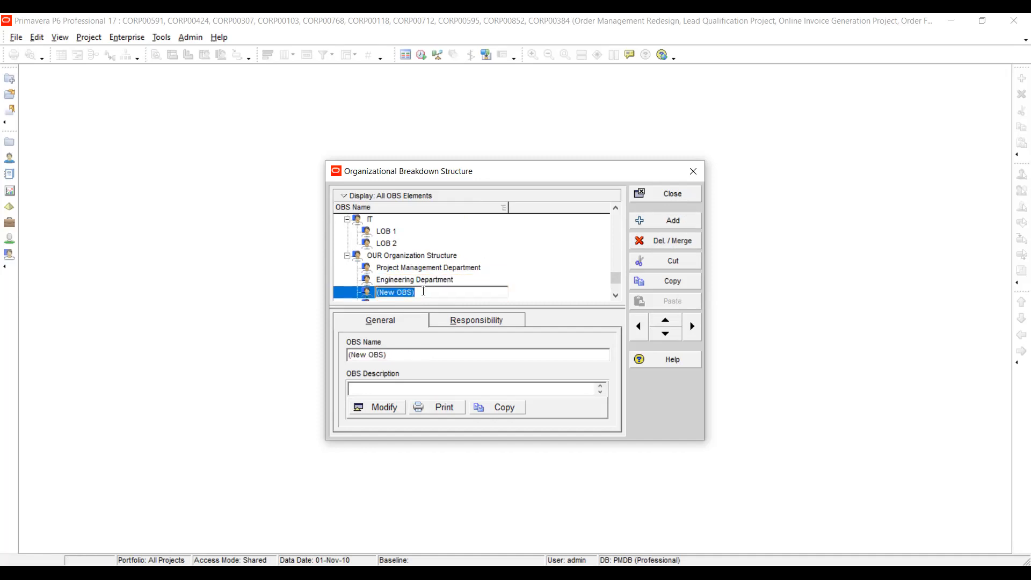
{"action": "type", "text": "Geotech"}
{"action": "left_click", "coordinate": [429, 280]}
{"action": "left_click", "coordinate": [413, 291]}
{"action": "left_click", "coordinate": [692, 326]}
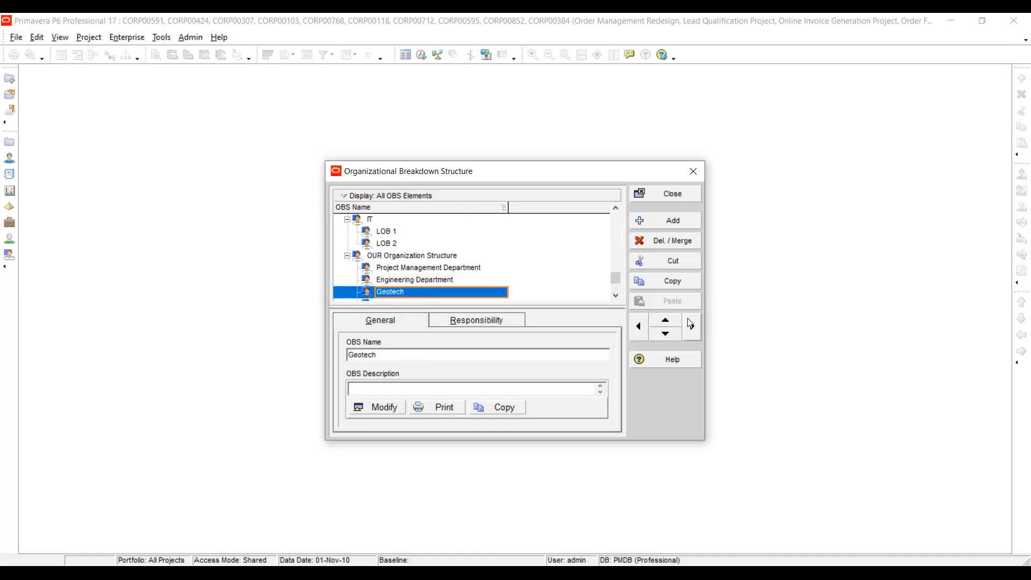
Step: Add another OBS element named Structural and indent it under Engineering Department
{"action": "left_click", "coordinate": [404, 279]}
{"action": "left_click", "coordinate": [673, 220]}
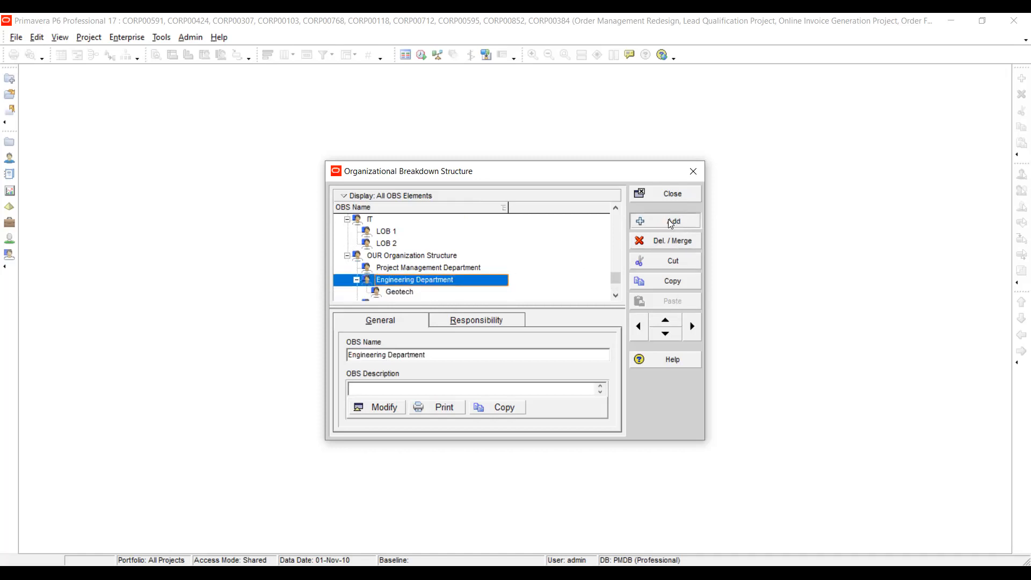
{"action": "type", "text": "structural"}
{"action": "key", "text": "Return"}
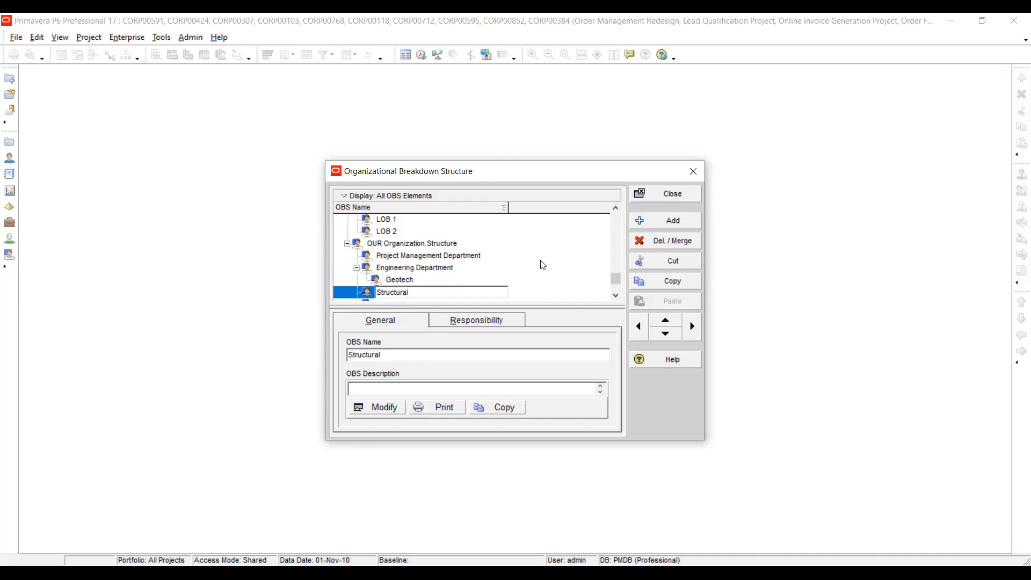
{"action": "left_click", "coordinate": [691, 326]}
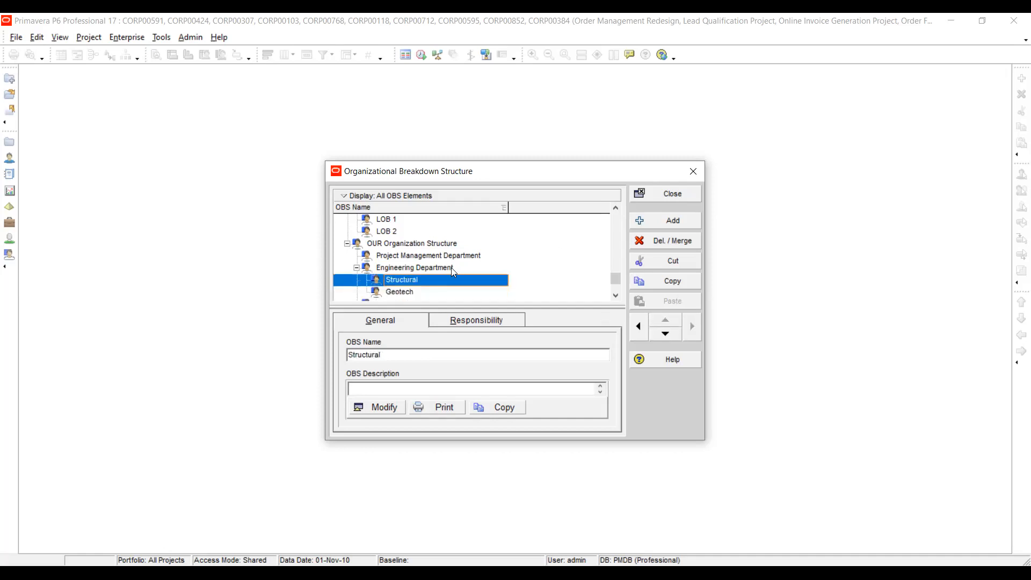
Step: Review the Structural element's responsibility assignments and general details, and close the organizational breakdown structure
{"action": "left_click", "coordinate": [402, 268]}
{"action": "scroll", "coordinate": [439, 275], "scroll_direction": "down", "scroll_amount": 1}
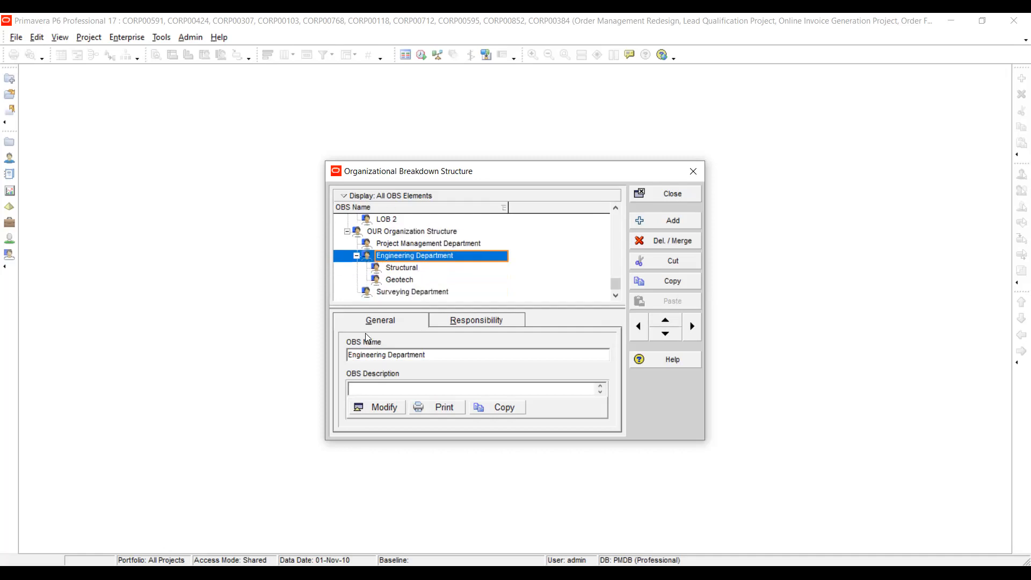
{"action": "left_click", "coordinate": [407, 269]}
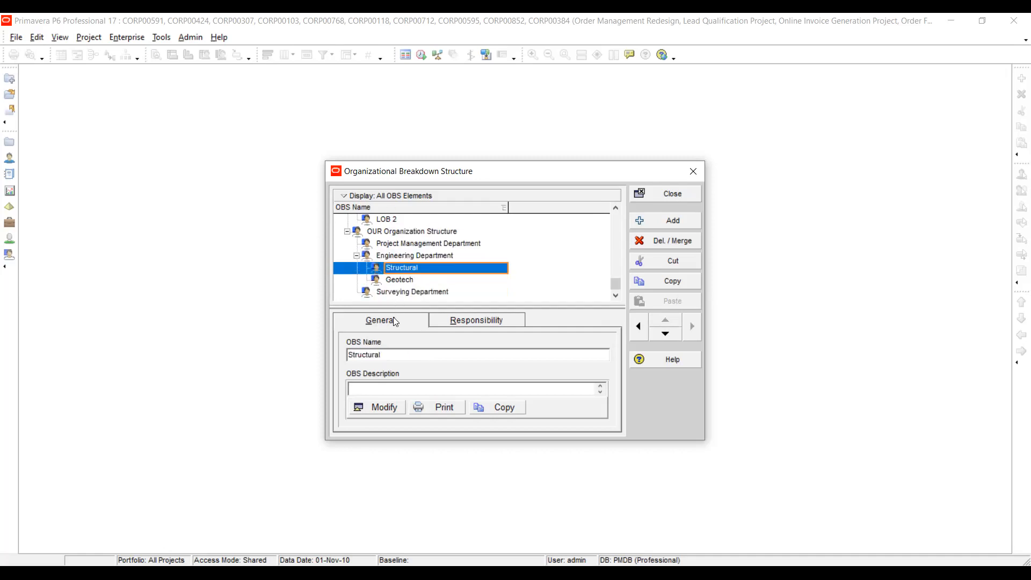
{"action": "left_click", "coordinate": [456, 324]}
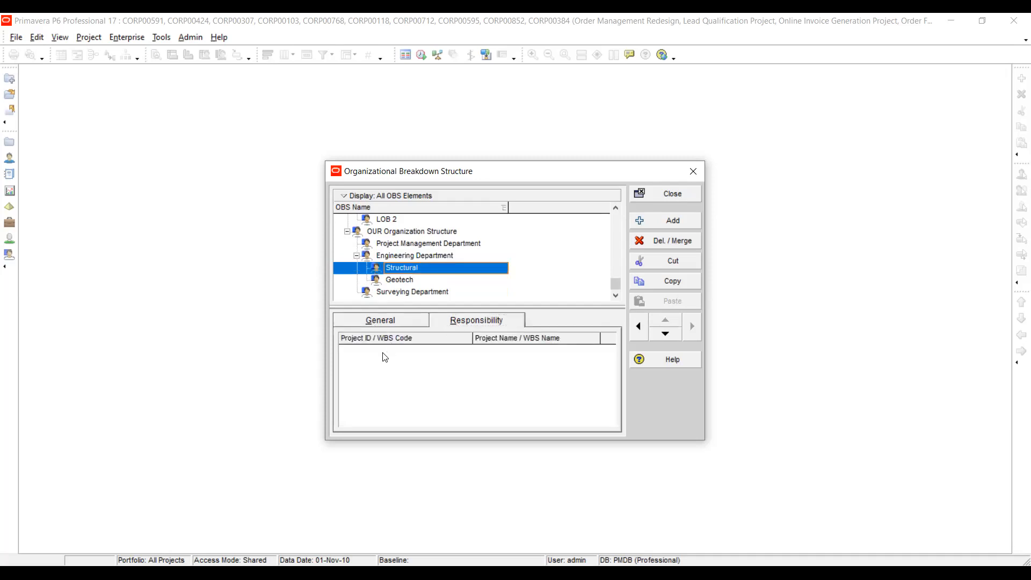
{"action": "left_click", "coordinate": [388, 321]}
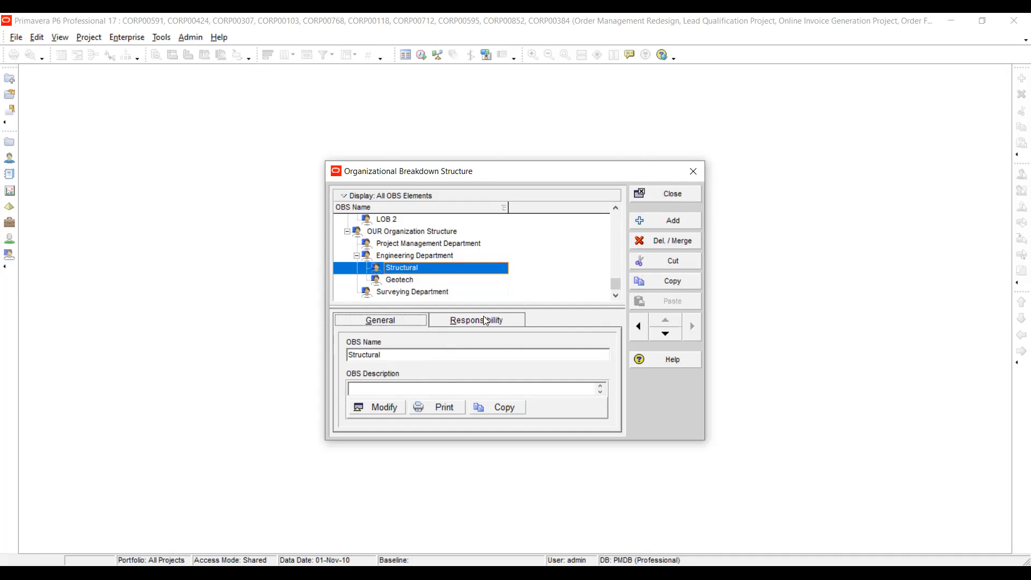
{"action": "left_click", "coordinate": [681, 196]}
Step: Start creating a new project and choose OUR EPS as its Enterprise Project Structure level
{"action": "left_click", "coordinate": [9, 79]}
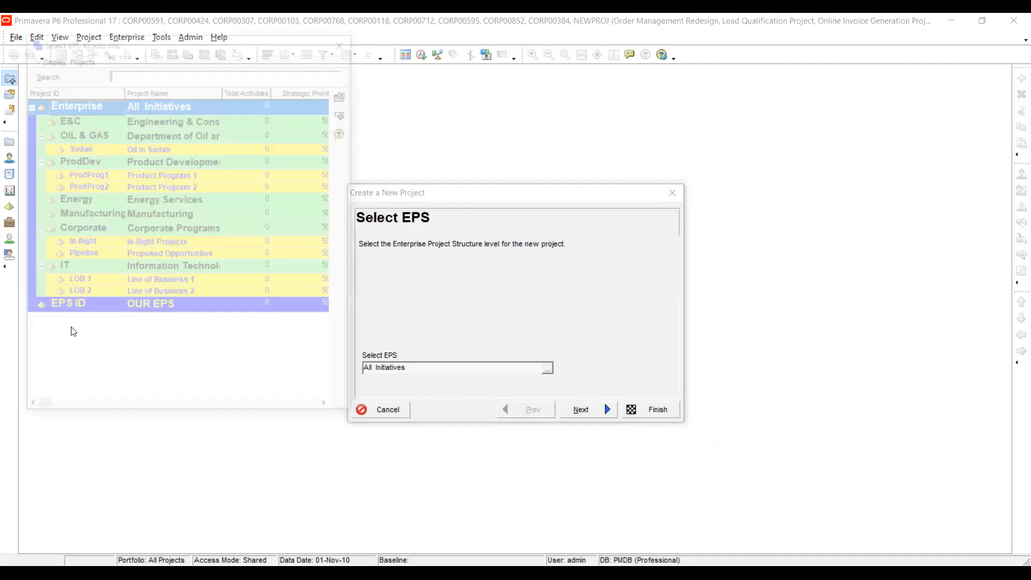
{"action": "left_click", "coordinate": [55, 311]}
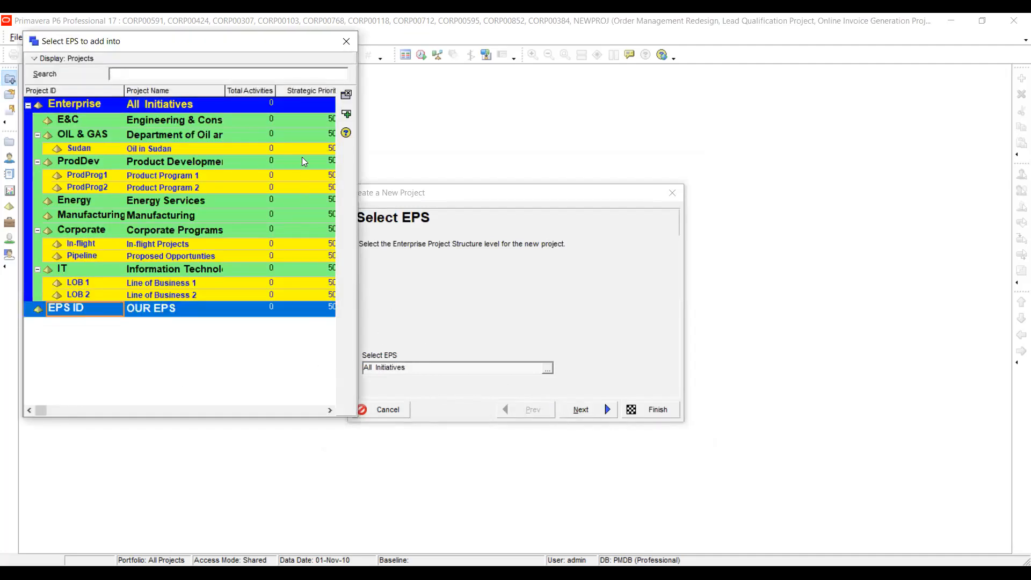
{"action": "left_click", "coordinate": [346, 114]}
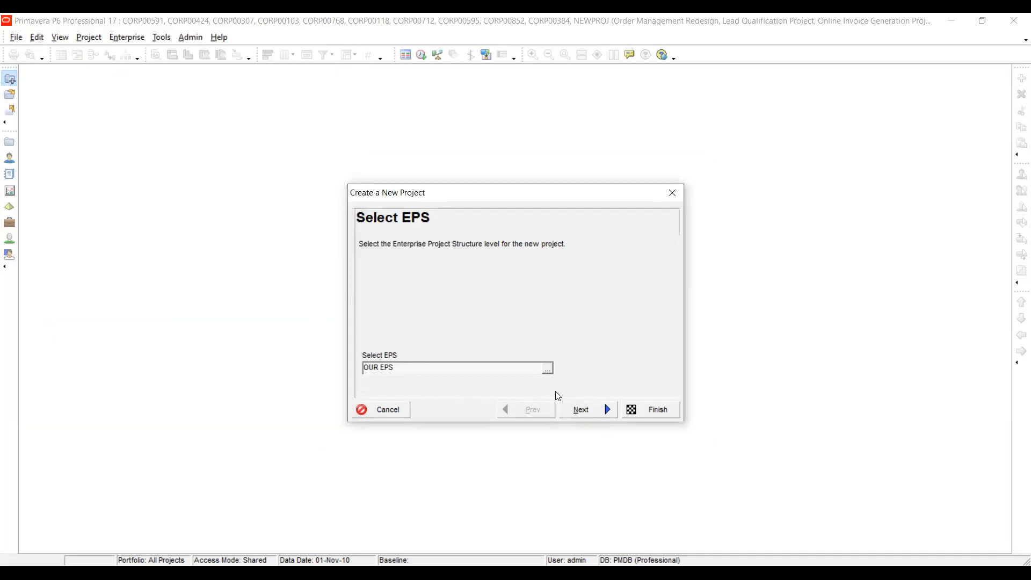
{"action": "left_click", "coordinate": [587, 411]}
Step: Set the new project's ID to Project ID 001 and its name to Construction of Base Camp
{"action": "double_click", "coordinate": [408, 337]}
{"action": "type", "text": "Pro"}
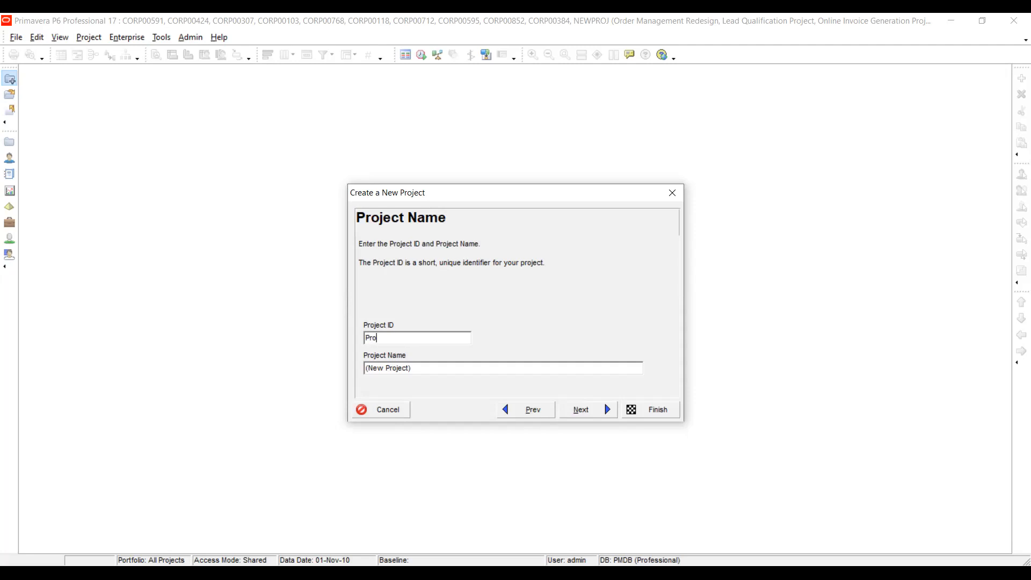
{"action": "type", "text": "ject ID 001"}
{"action": "key", "text": "Tab"}
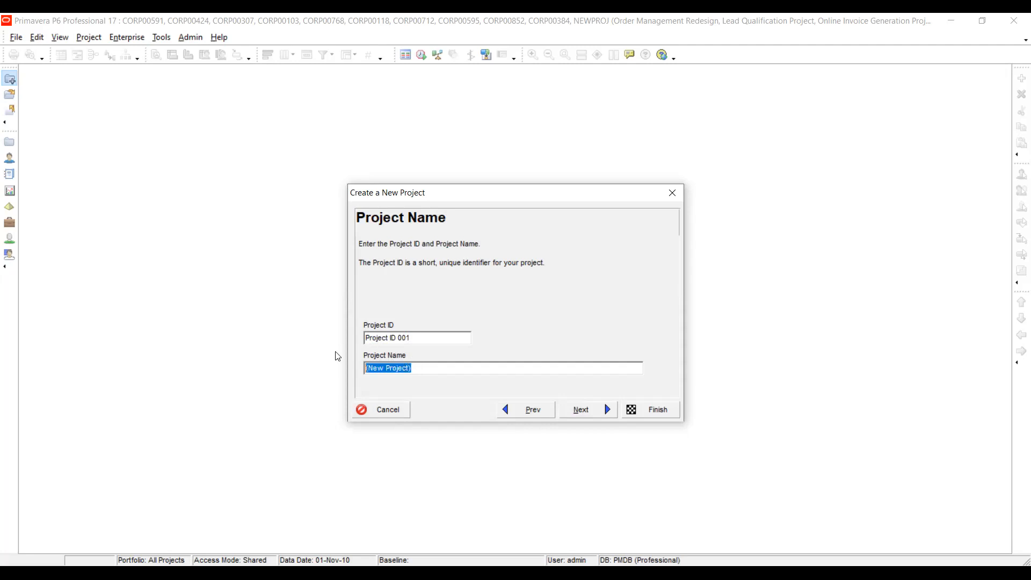
{"action": "type", "text": "c"}
{"action": "key", "text": "BackSpace"}
{"action": "type", "text": "cONSTR"}
{"action": "key", "text": "BackSpace"}
{"action": "key", "text": "BackSpace"}
{"action": "key", "text": "BackSpace"}
{"action": "key", "text": "BackSpace"}
{"action": "key", "text": "BackSpace"}
{"action": "key", "text": "BackSpace"}
{"action": "type", "text": "Construction of "}
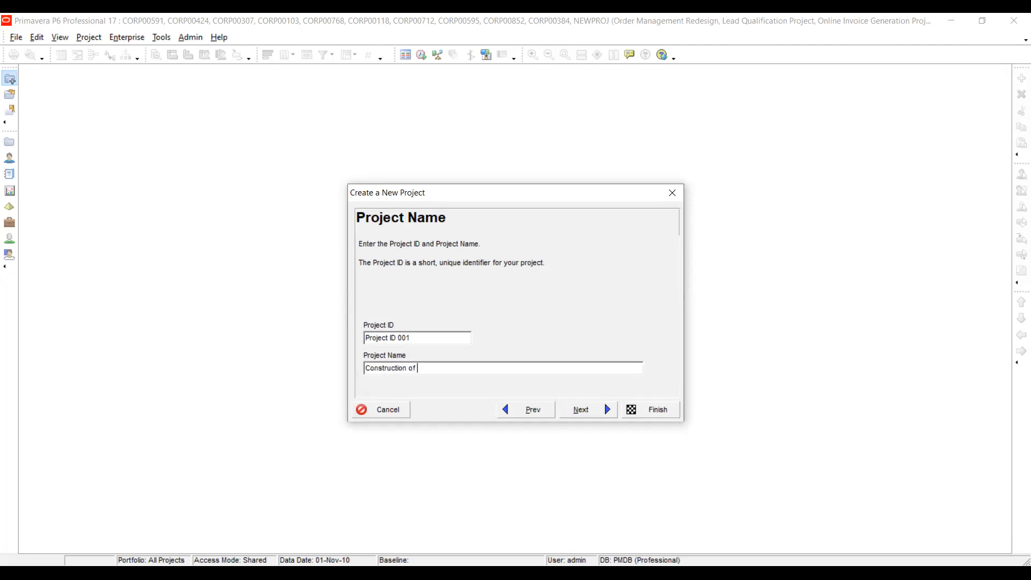
{"action": "type", "text": "Base Camp"}
{"action": "left_click", "coordinate": [565, 413]}
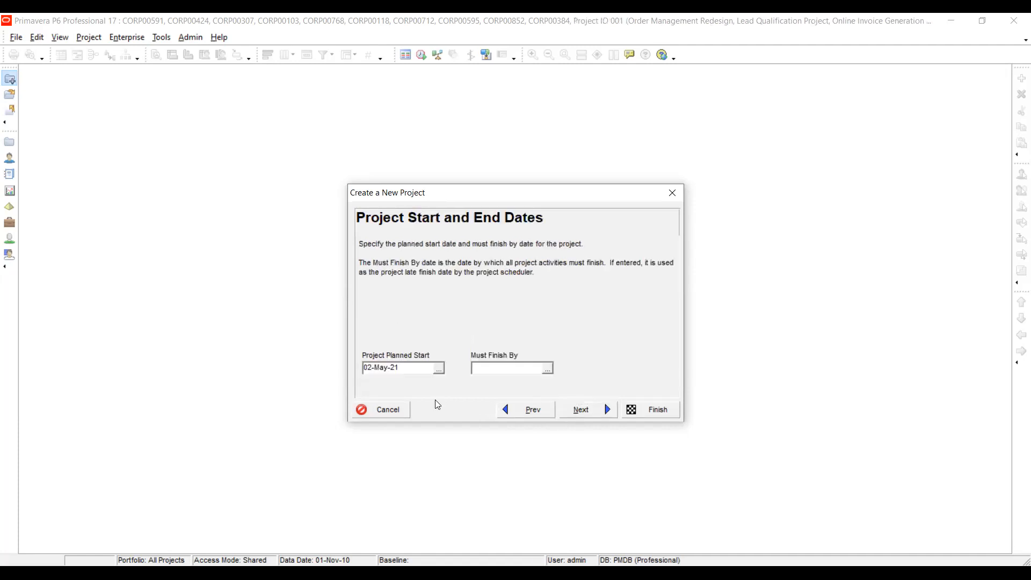
Step: Set the project's planned start date to 3 May 2021 and leave the must-finish-by date empty
{"action": "left_click", "coordinate": [439, 367]}
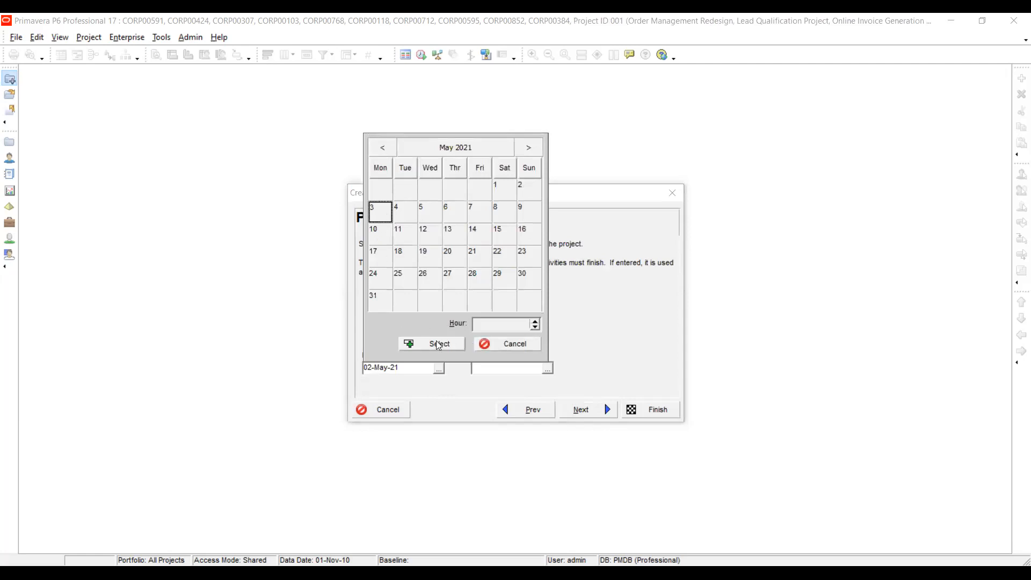
{"action": "left_click", "coordinate": [438, 344]}
{"action": "left_click", "coordinate": [580, 409]}
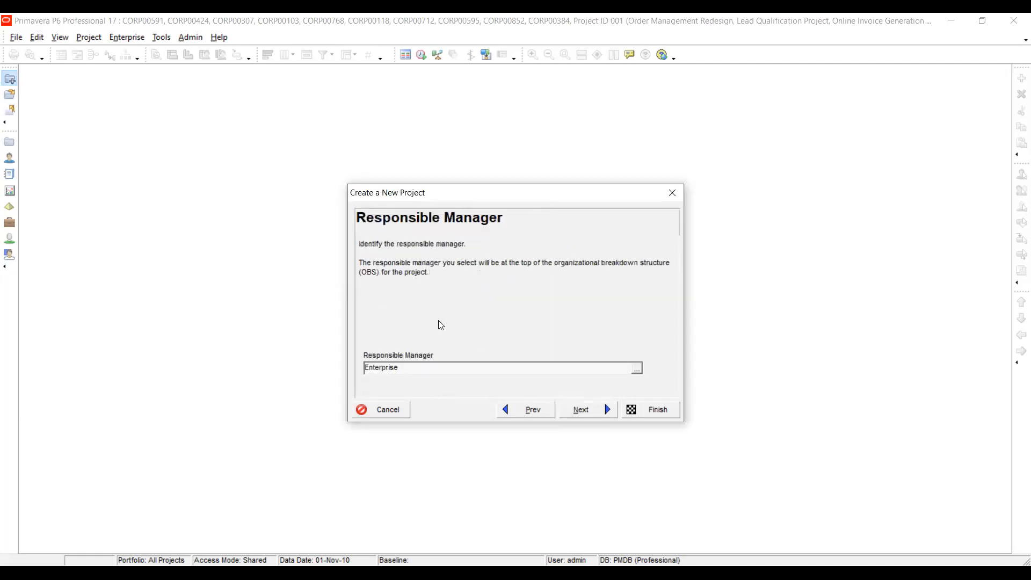
Step: Assign Engineering Department under OUR Organization Structure as the project's responsible manager
{"action": "left_click", "coordinate": [637, 368]}
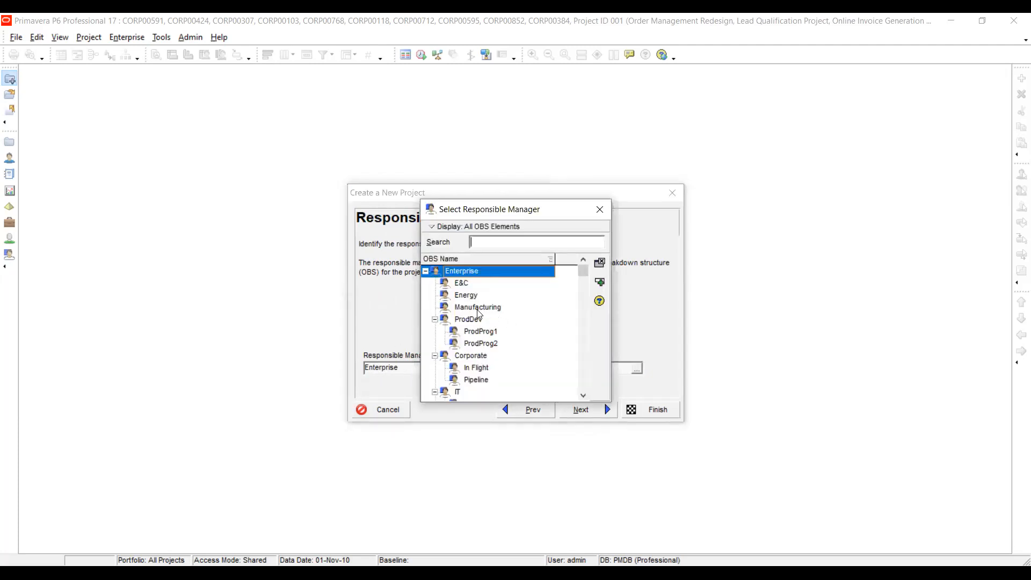
{"action": "left_click_drag", "start_coordinate": [582, 270], "coordinate": [587, 369]}
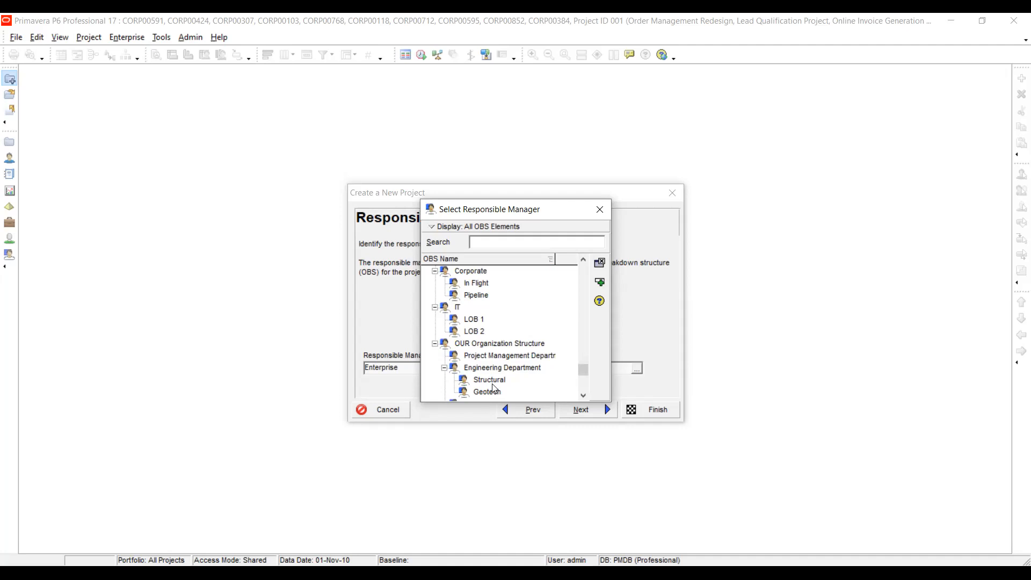
{"action": "left_click", "coordinate": [467, 367]}
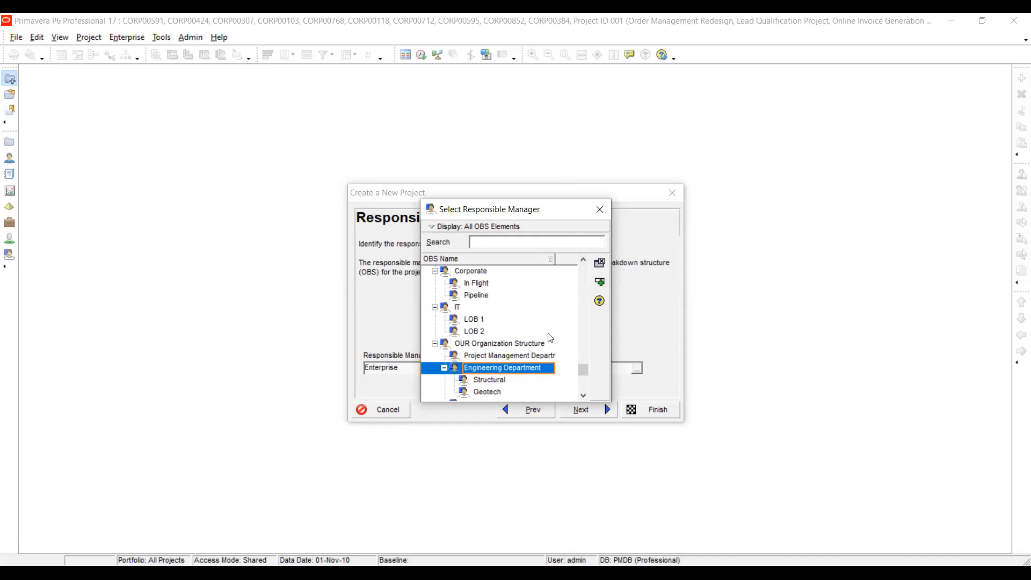
{"action": "left_click_drag", "start_coordinate": [585, 375], "coordinate": [584, 399]}
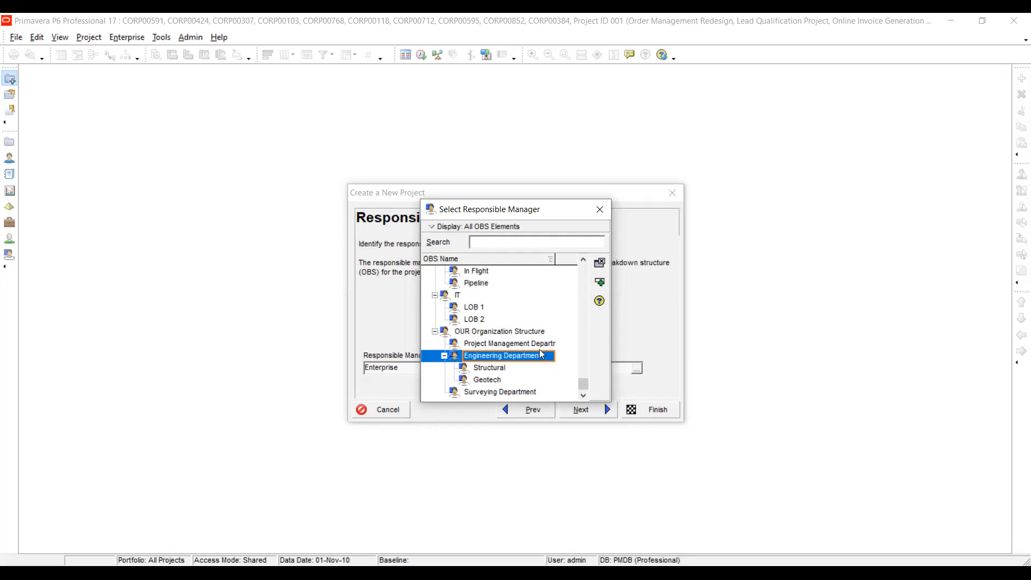
{"action": "left_click", "coordinate": [598, 284]}
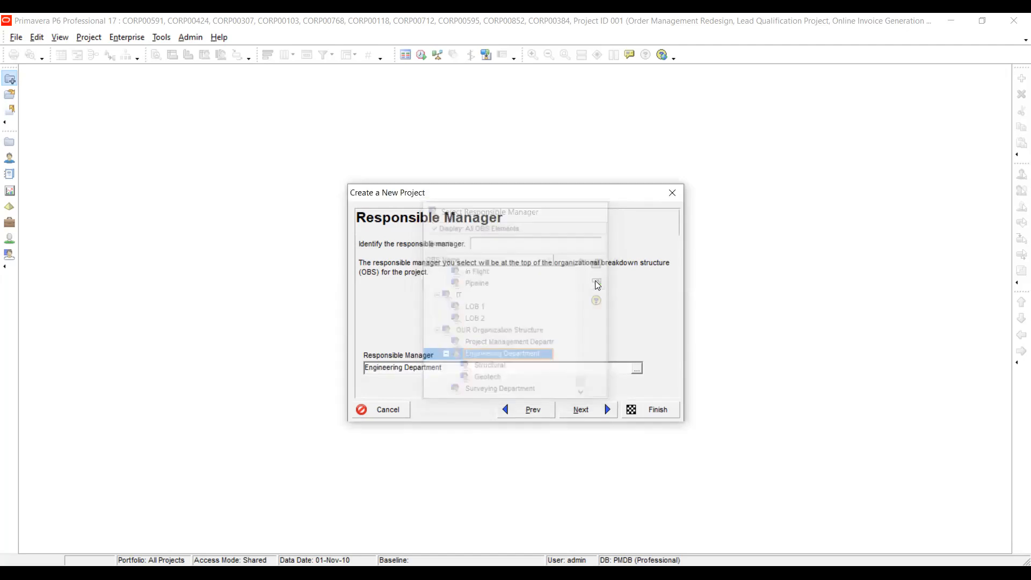
{"action": "left_click", "coordinate": [580, 404]}
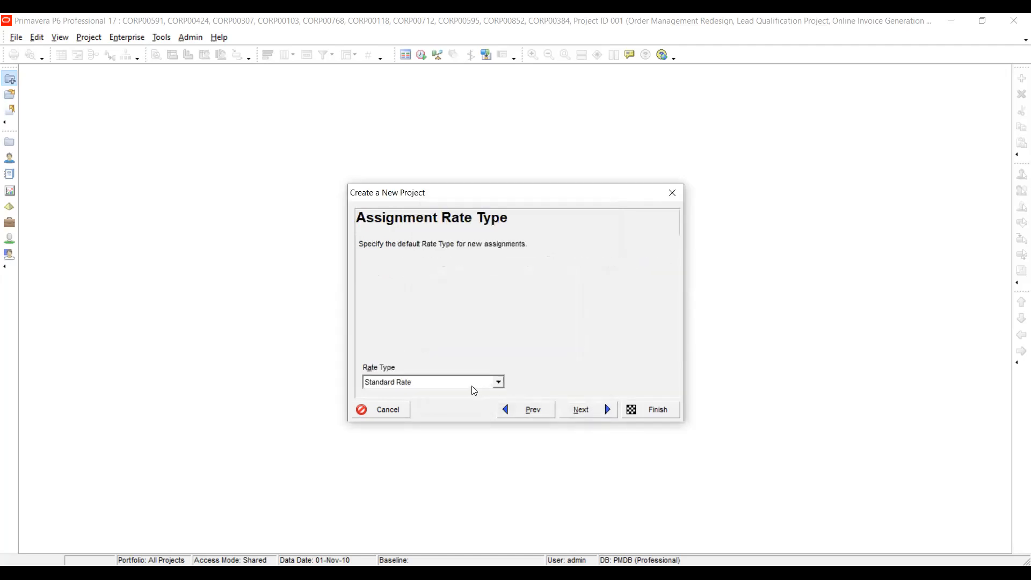
Step: Keep Standard Rate as the default rate type for new assignments and finish creating the project
{"action": "left_click", "coordinate": [497, 382]}
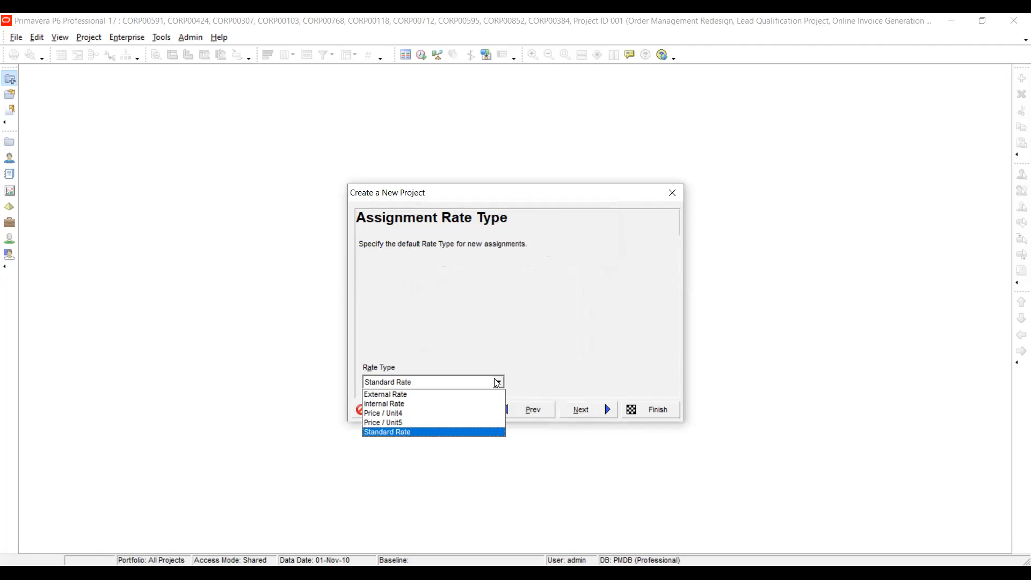
{"action": "left_click", "coordinate": [497, 382]}
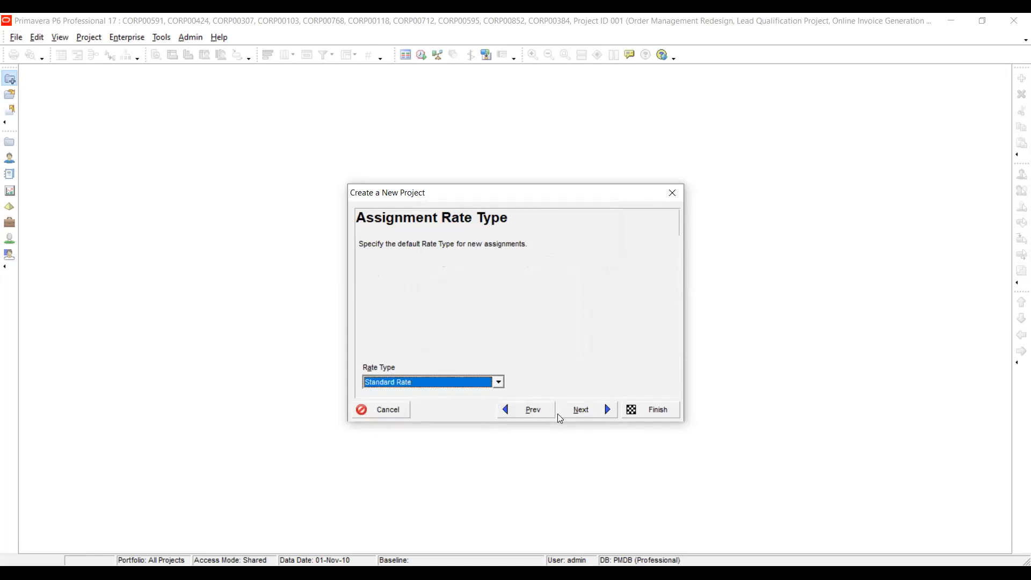
{"action": "left_click", "coordinate": [573, 417]}
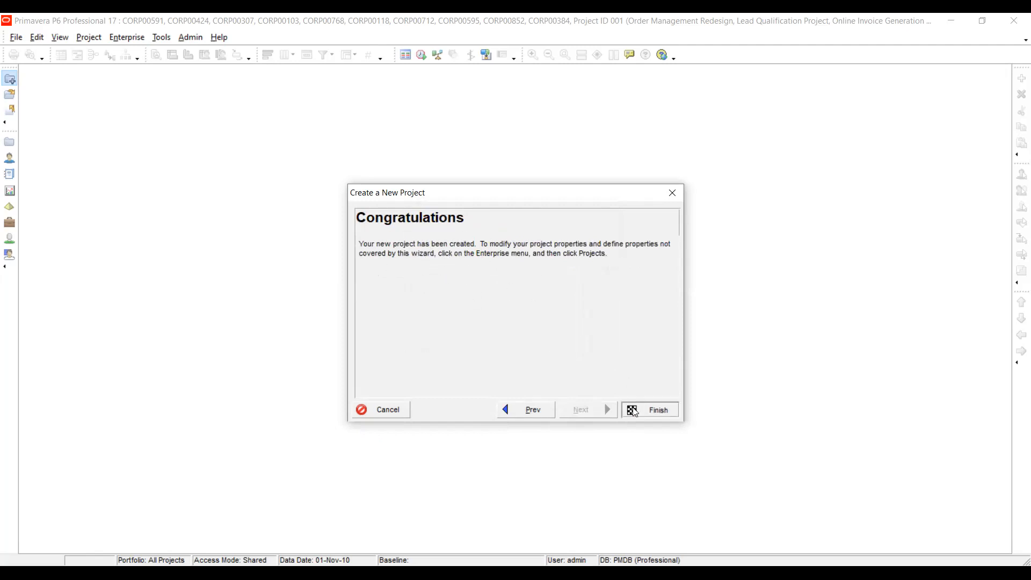
{"action": "left_click", "coordinate": [651, 410]}
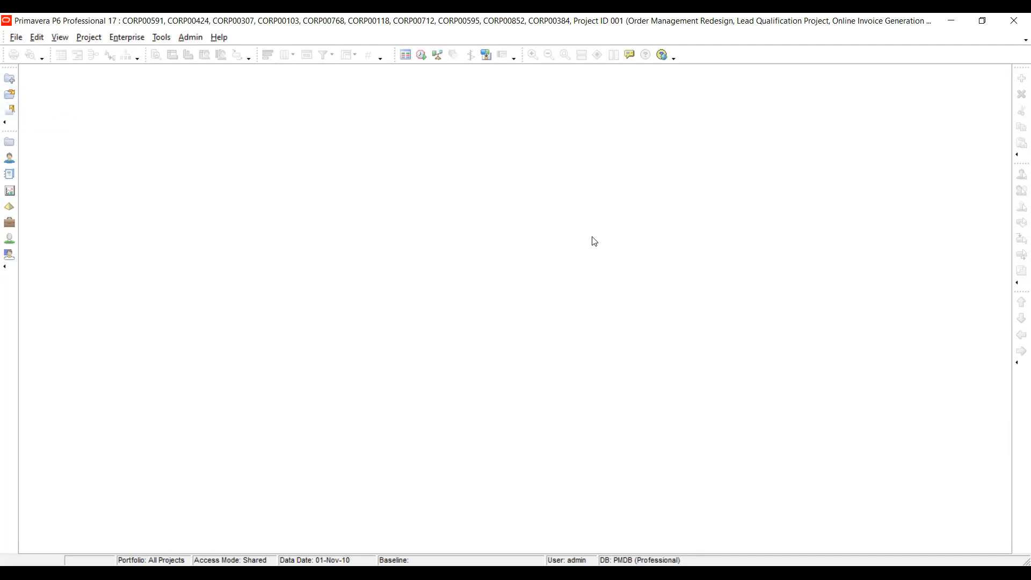
Step: Open the Construction of Base Camp project (Project ID 001) located under OUR EPS
{"action": "left_click", "coordinate": [10, 95]}
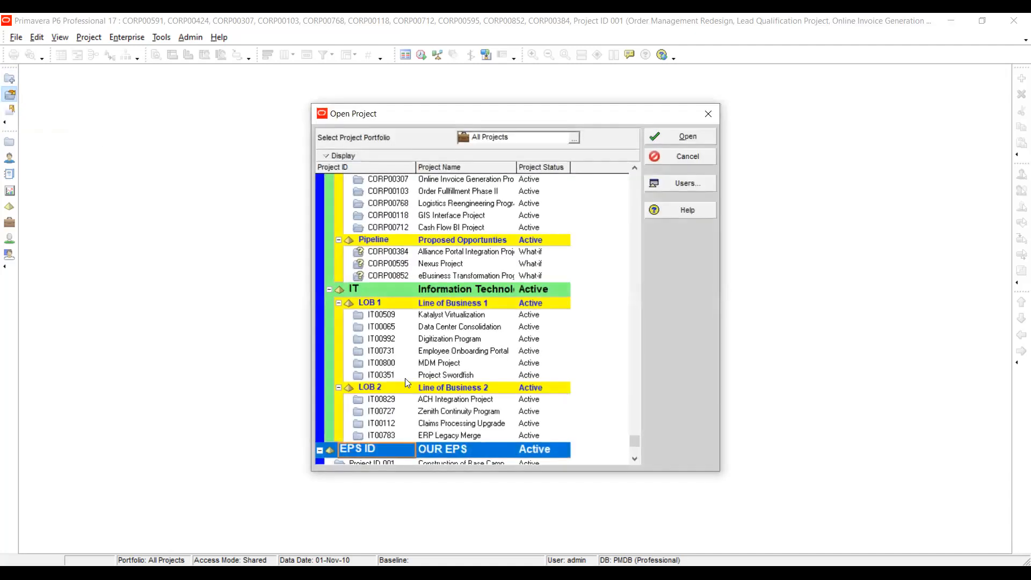
{"action": "left_click_drag", "start_coordinate": [634, 442], "coordinate": [644, 368]}
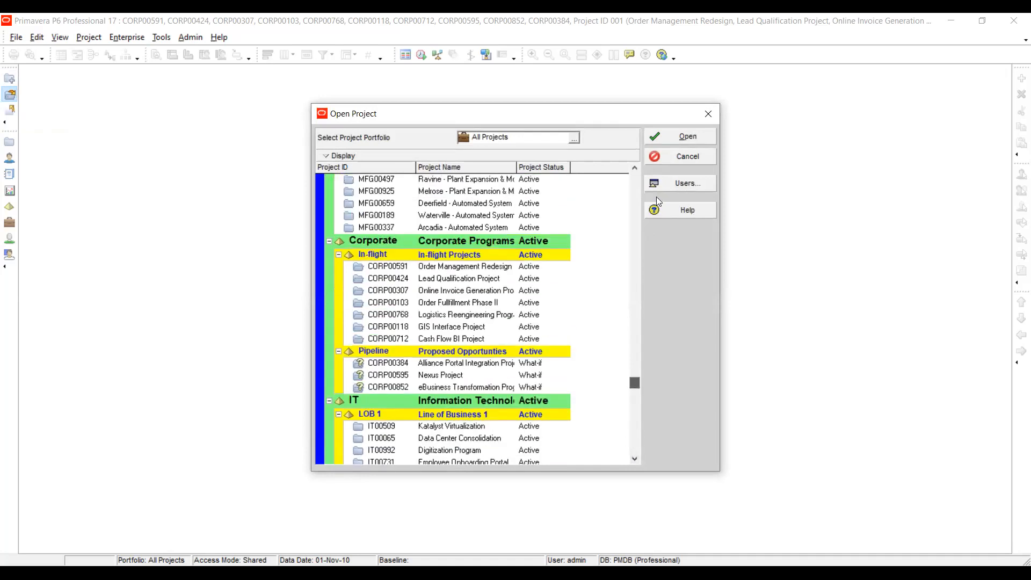
{"action": "scroll", "coordinate": [657, 195], "scroll_direction": "up", "scroll_amount": 10}
{"action": "left_click_drag", "start_coordinate": [652, 190], "coordinate": [616, 456]}
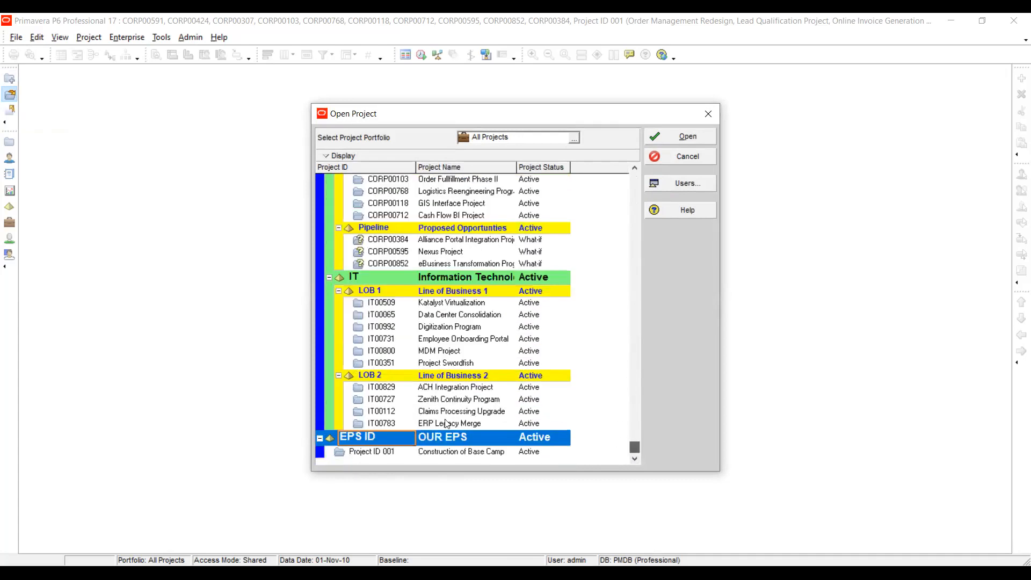
{"action": "left_click", "coordinate": [361, 452]}
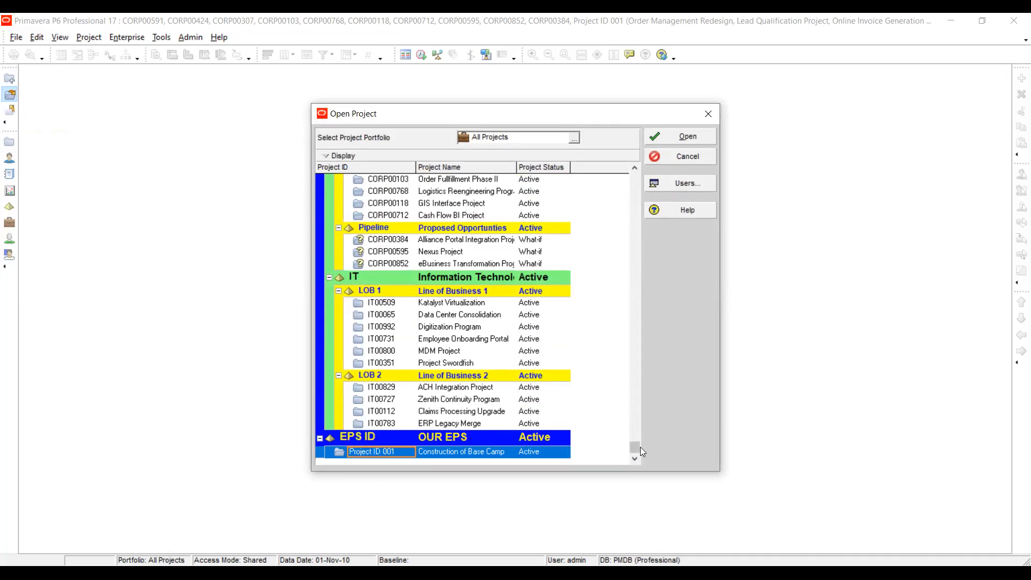
{"action": "left_click_drag", "start_coordinate": [636, 446], "coordinate": [639, 184]}
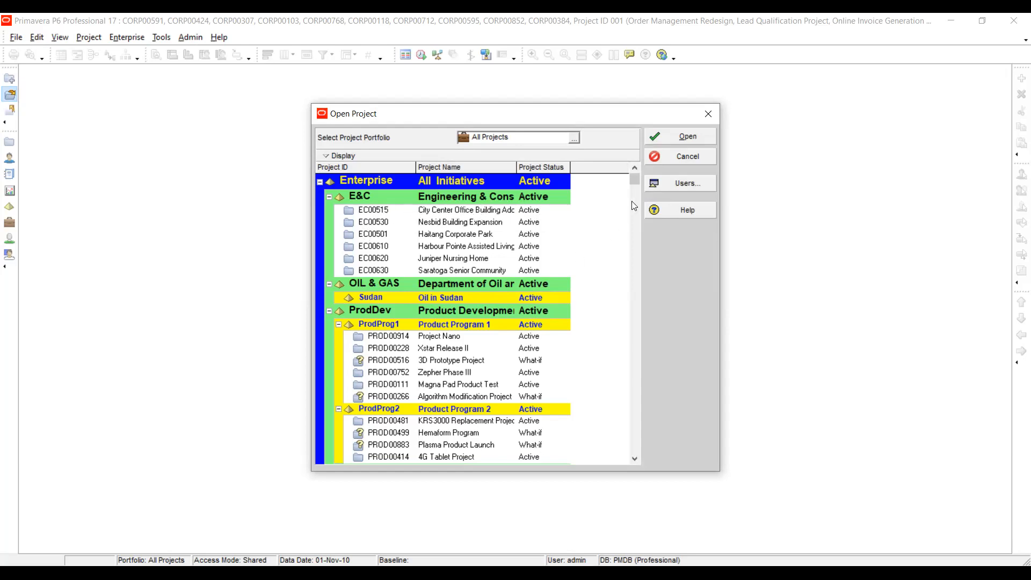
{"action": "left_click_drag", "start_coordinate": [633, 177], "coordinate": [641, 458]}
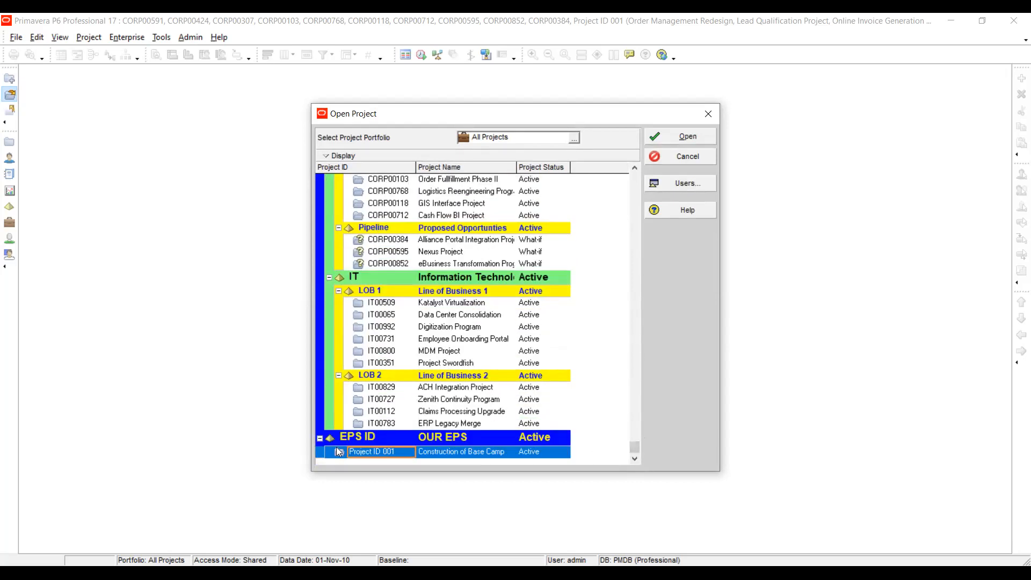
{"action": "left_click", "coordinate": [679, 137]}
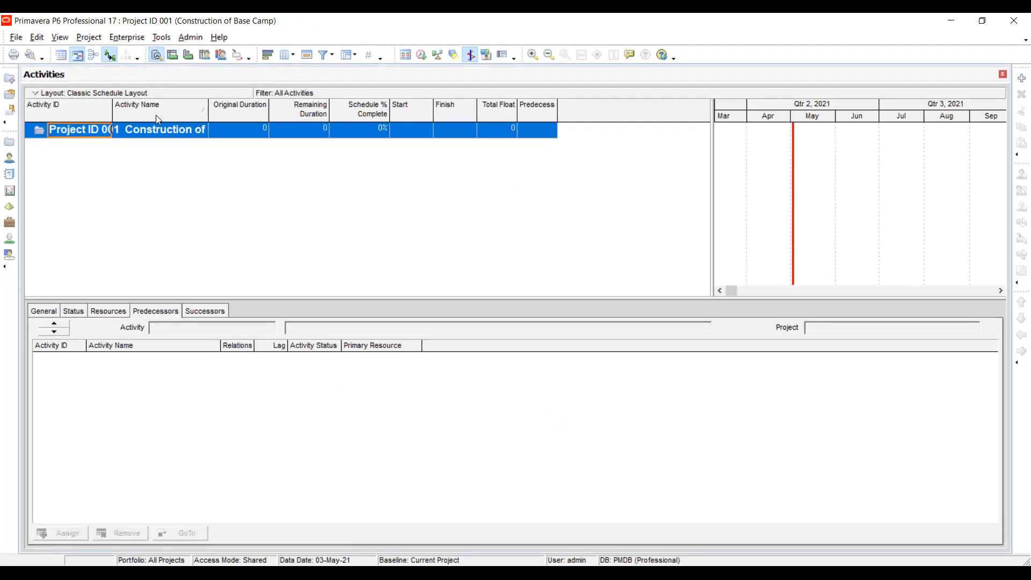
Step: Resize the Activity ID and Activity Name columns so the project's full ID and name fit
{"action": "left_click_drag", "start_coordinate": [110, 110], "coordinate": [147, 107]}
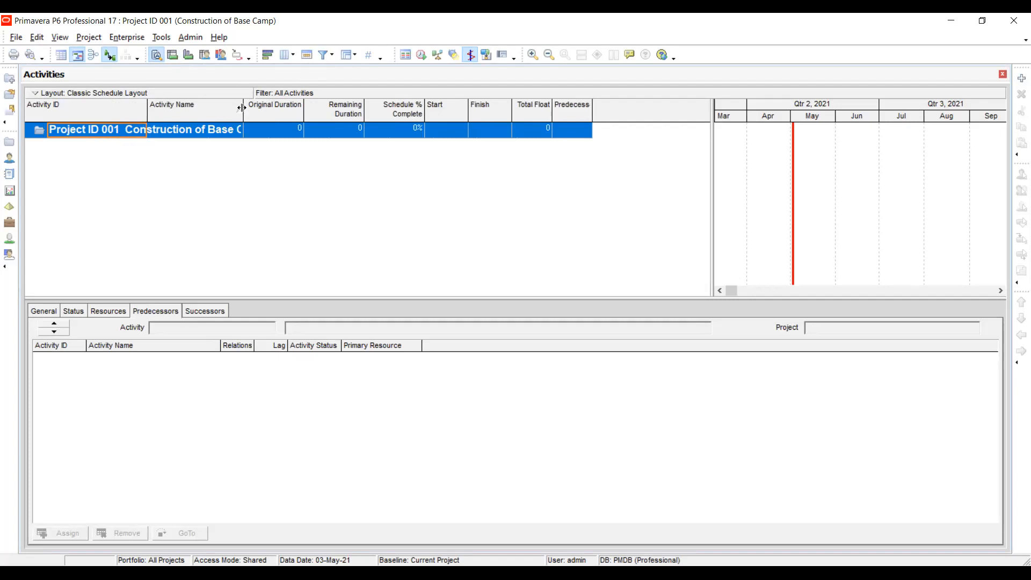
{"action": "left_click_drag", "start_coordinate": [243, 106], "coordinate": [341, 127]}
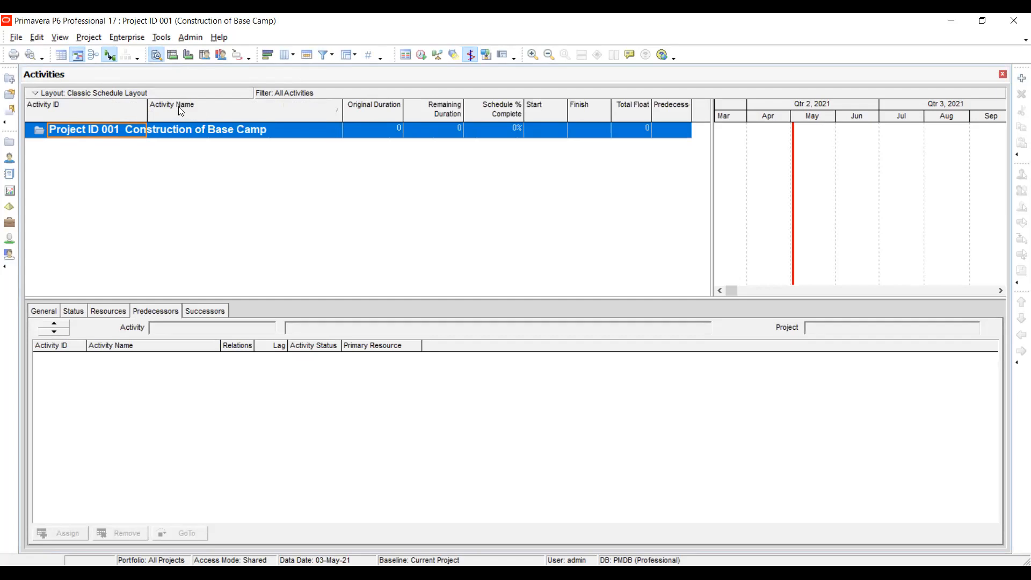
{"action": "left_click_drag", "start_coordinate": [147, 106], "coordinate": [123, 108]}
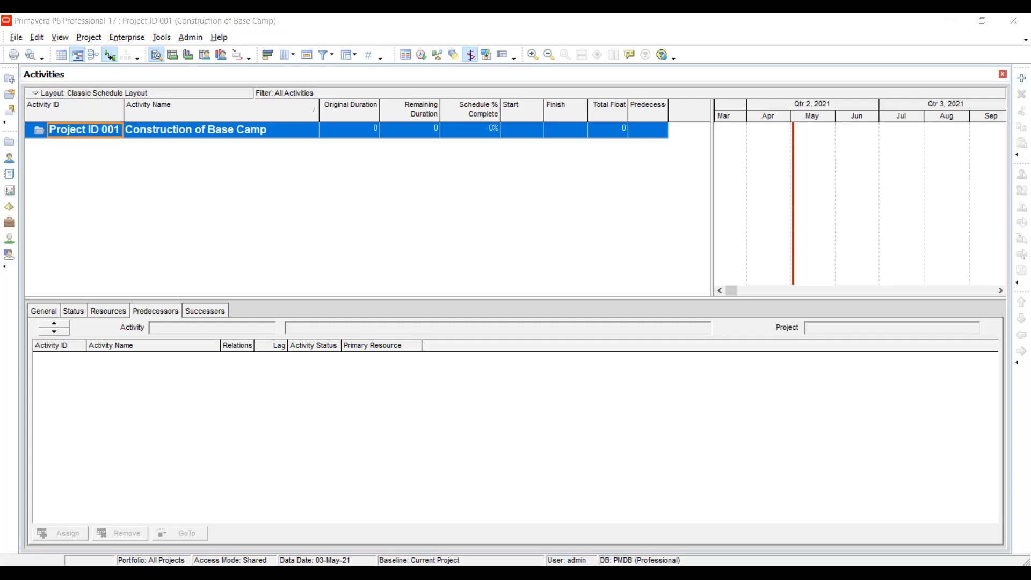
Step: Open the WBS view for the Construction of Base Camp project and switch between it and the Activities view
{"action": "left_click", "coordinate": [233, 213]}
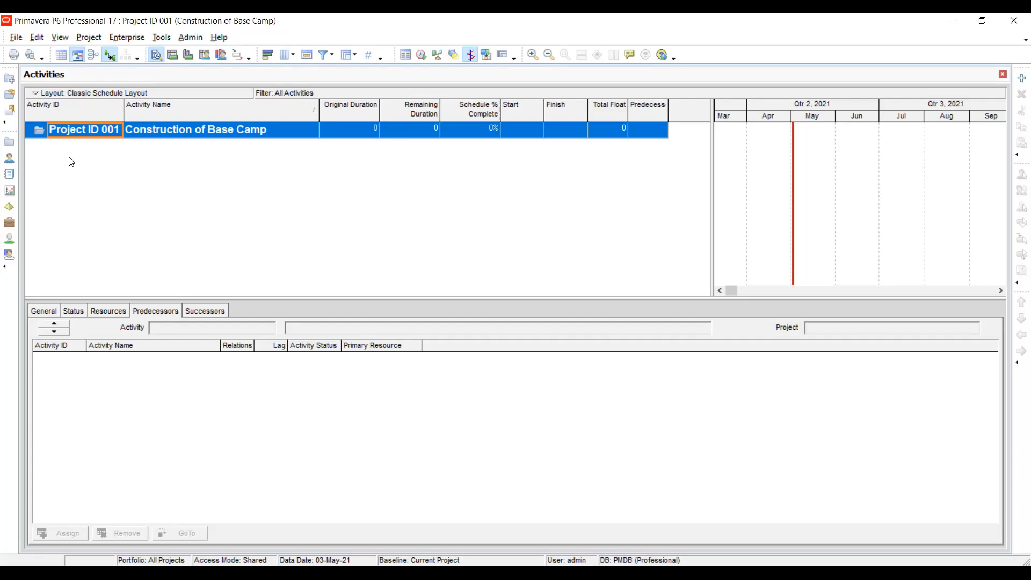
{"action": "left_click", "coordinate": [64, 132]}
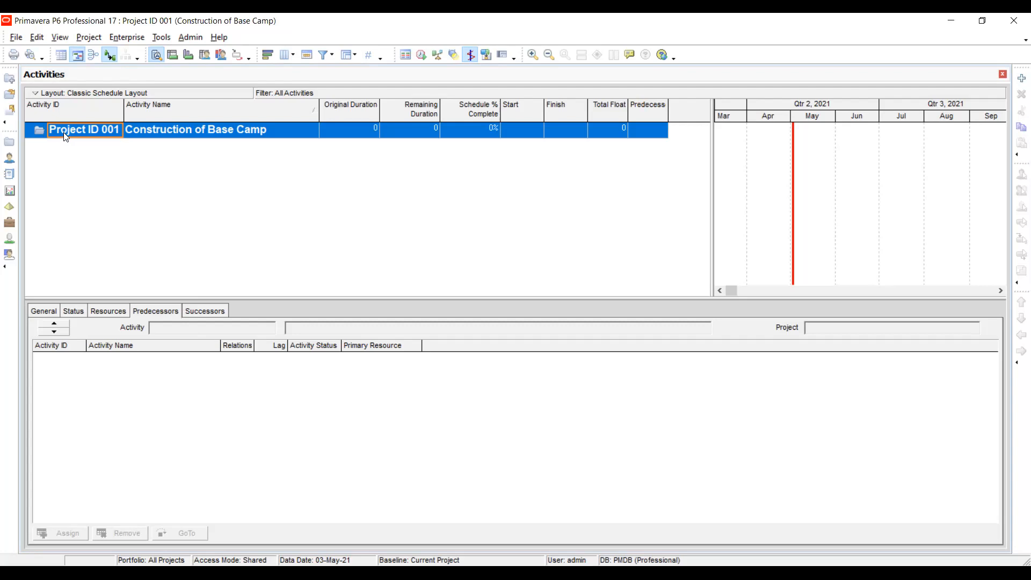
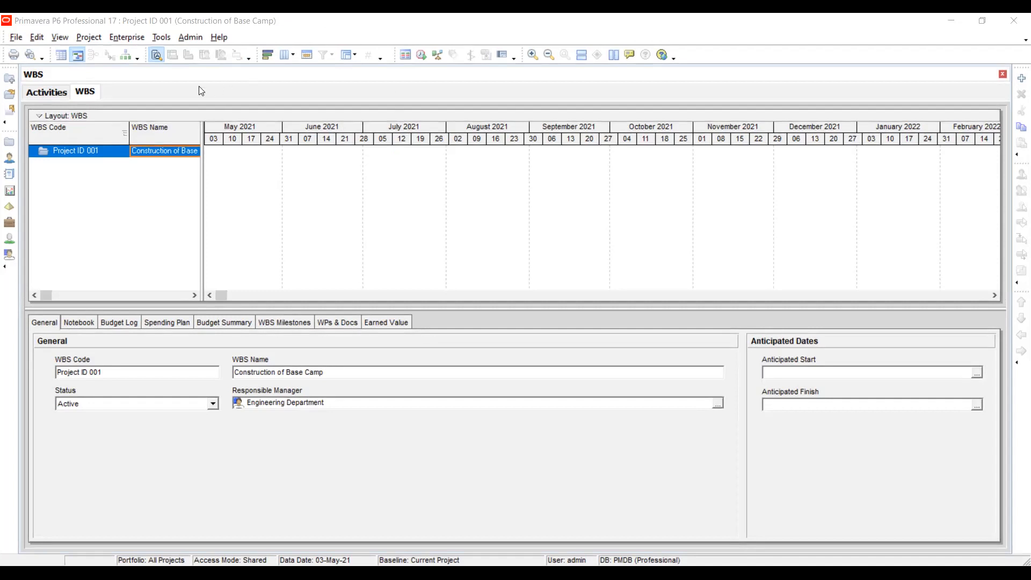
{"action": "left_click", "coordinate": [86, 166]}
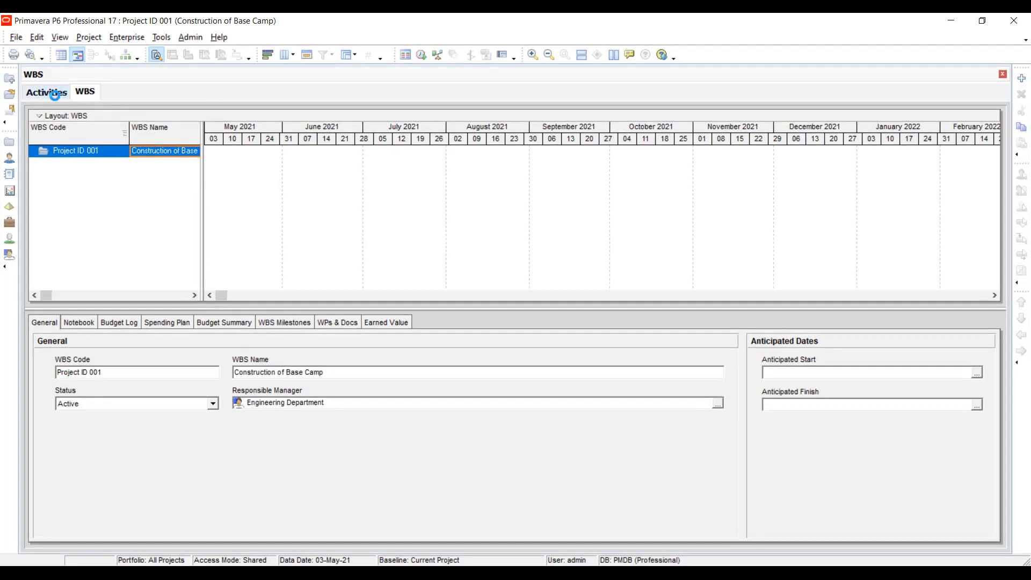
{"action": "left_click", "coordinate": [56, 96]}
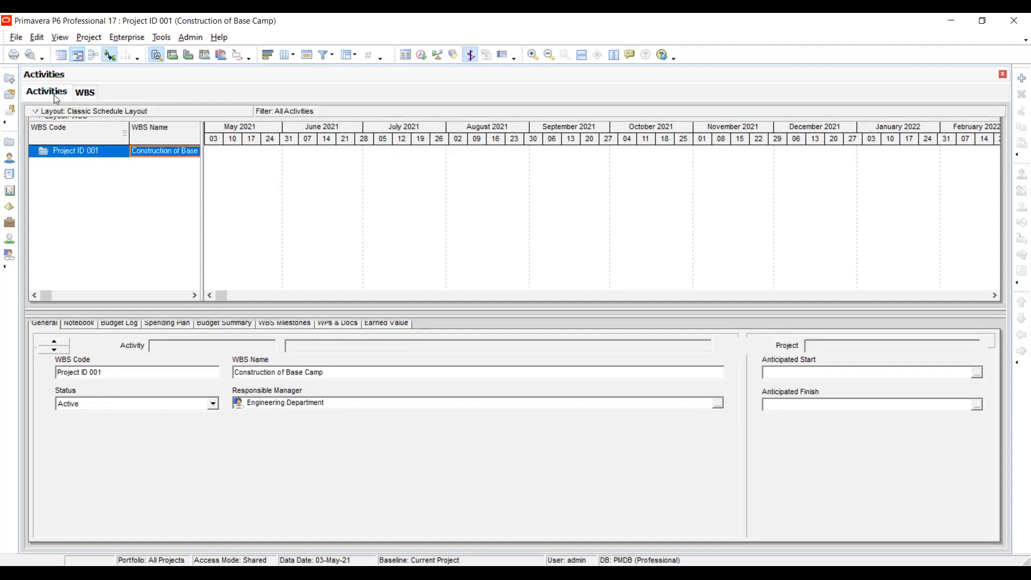
{"action": "left_click", "coordinate": [84, 94]}
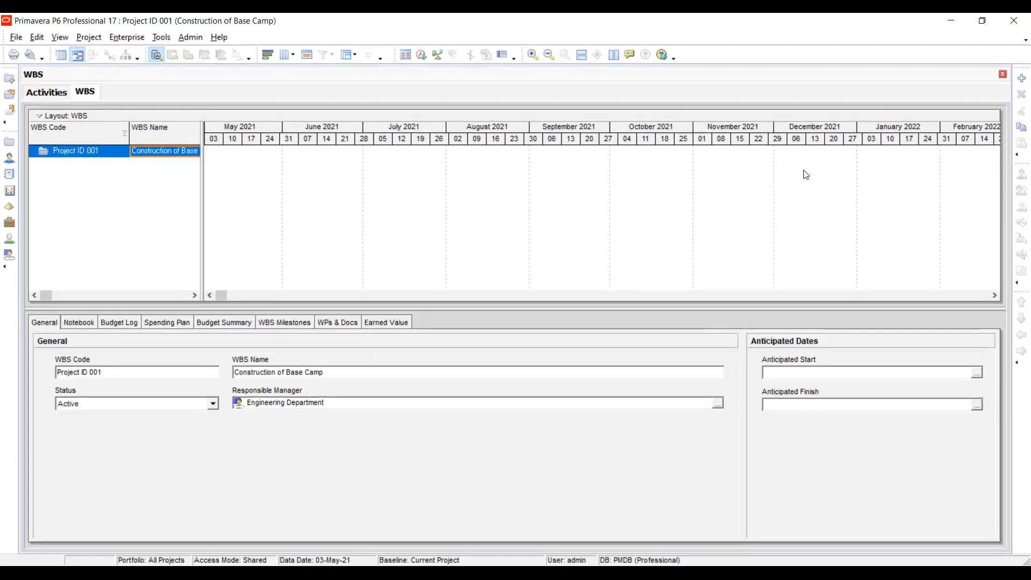
Step: Add a WBS element directly under the Construction of Base Camp project and name it Substructure
{"action": "left_click", "coordinate": [1021, 78]}
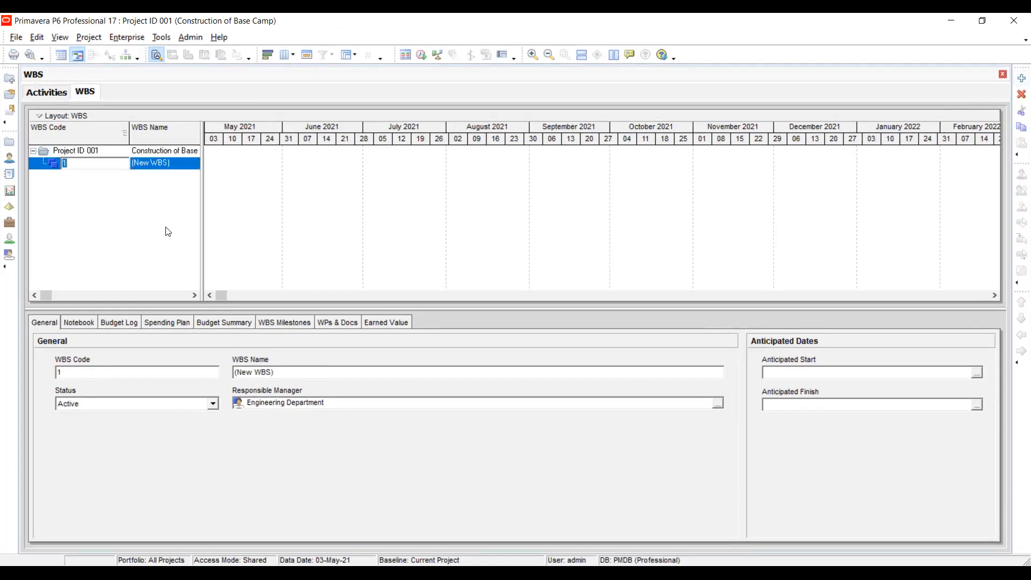
{"action": "left_click", "coordinate": [106, 166]}
{"action": "left_click", "coordinate": [164, 162]}
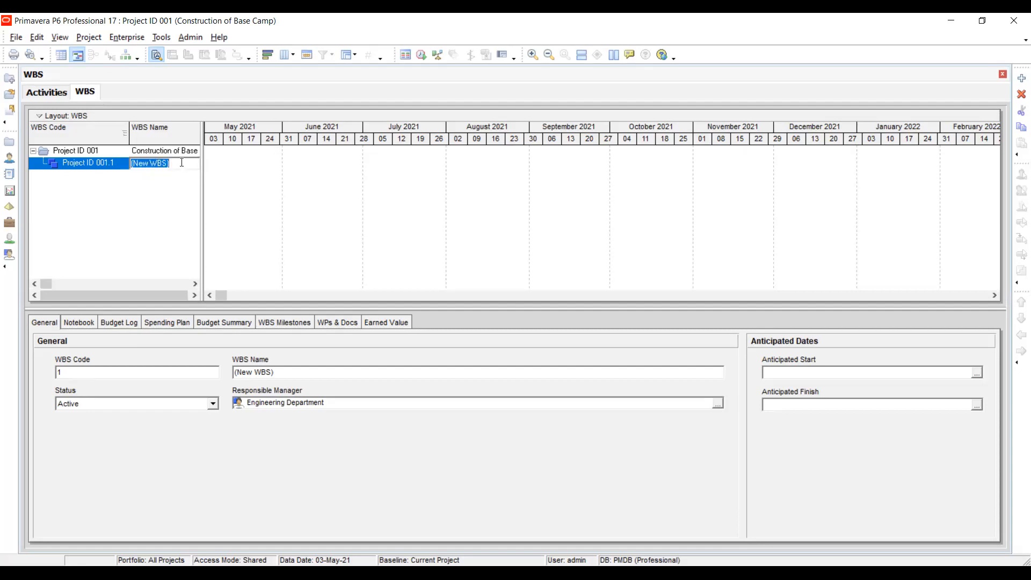
{"action": "left_click", "coordinate": [100, 168]}
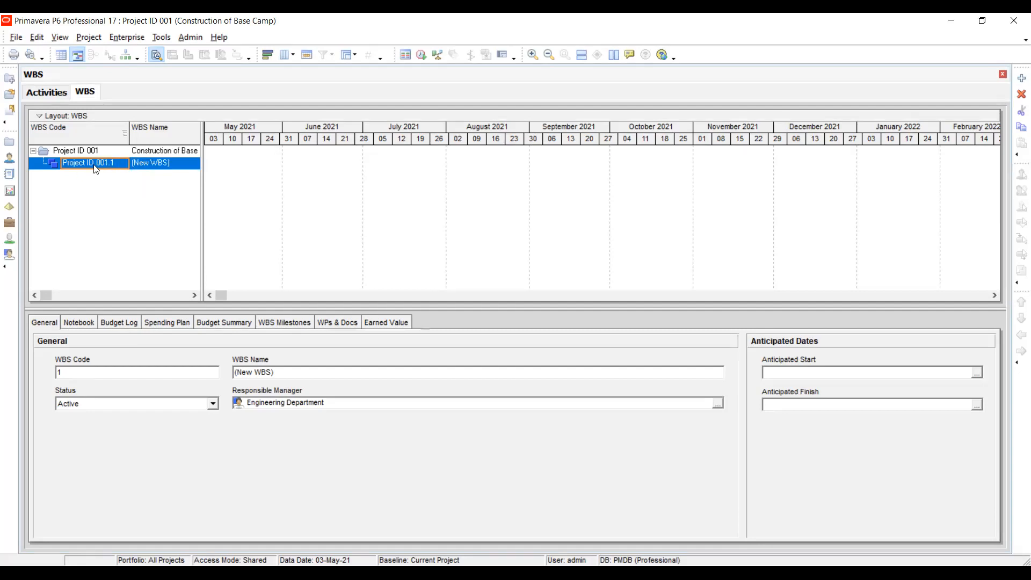
{"action": "left_click", "coordinate": [182, 168]}
{"action": "left_click", "coordinate": [179, 165]}
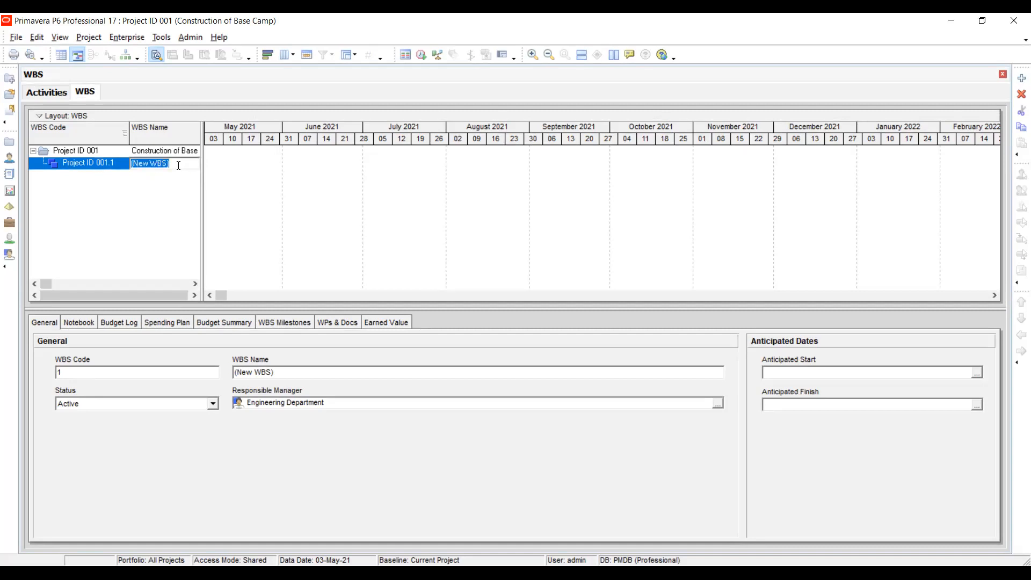
{"action": "type", "text": "Substructure"}
{"action": "key", "text": "Return"}
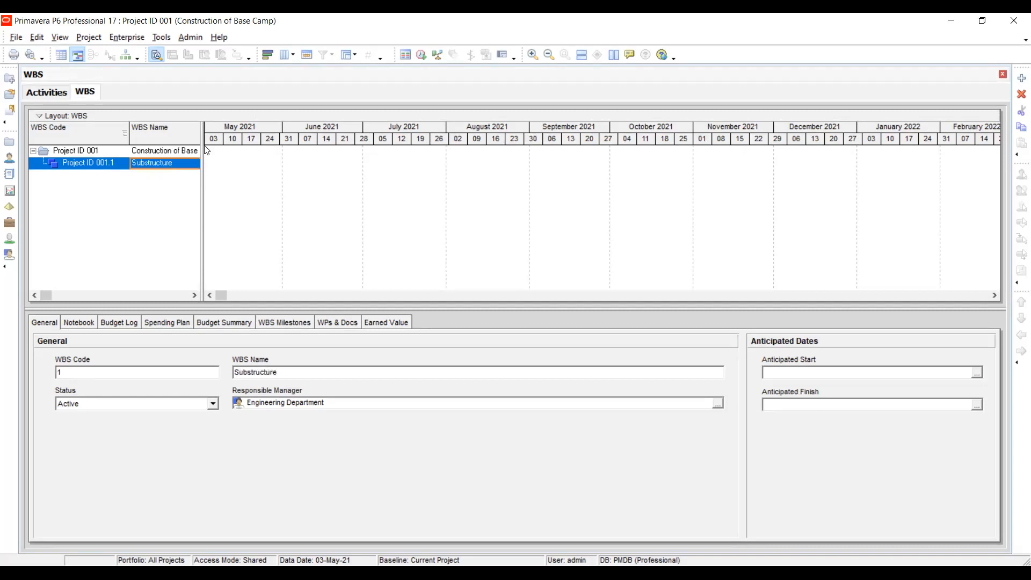
Step: Widen the WBS table area and add a WBS element named Super Structure beneath Substructure
{"action": "left_click_drag", "start_coordinate": [326, 146], "coordinate": [325, 146]}
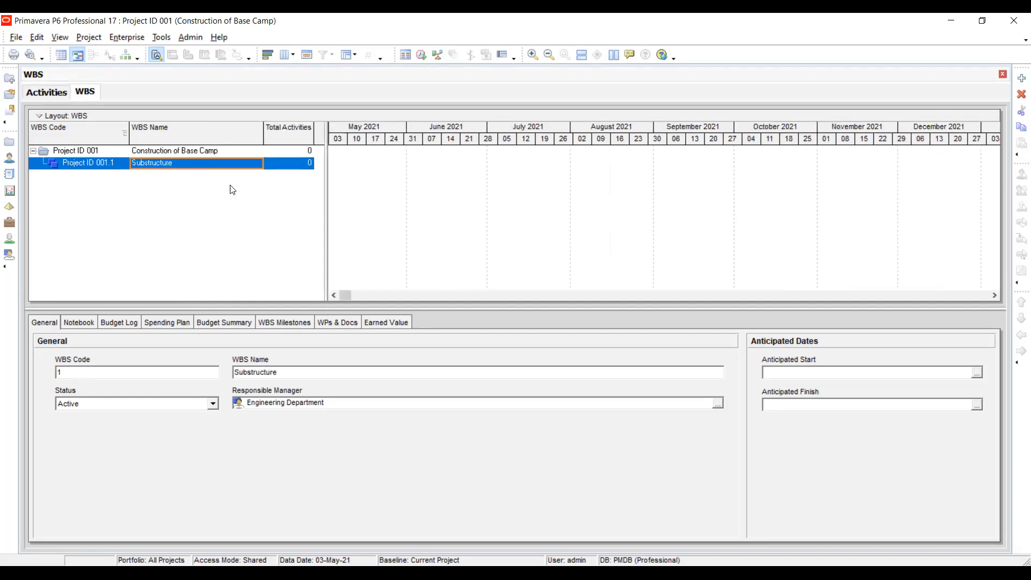
{"action": "left_click", "coordinate": [72, 163]}
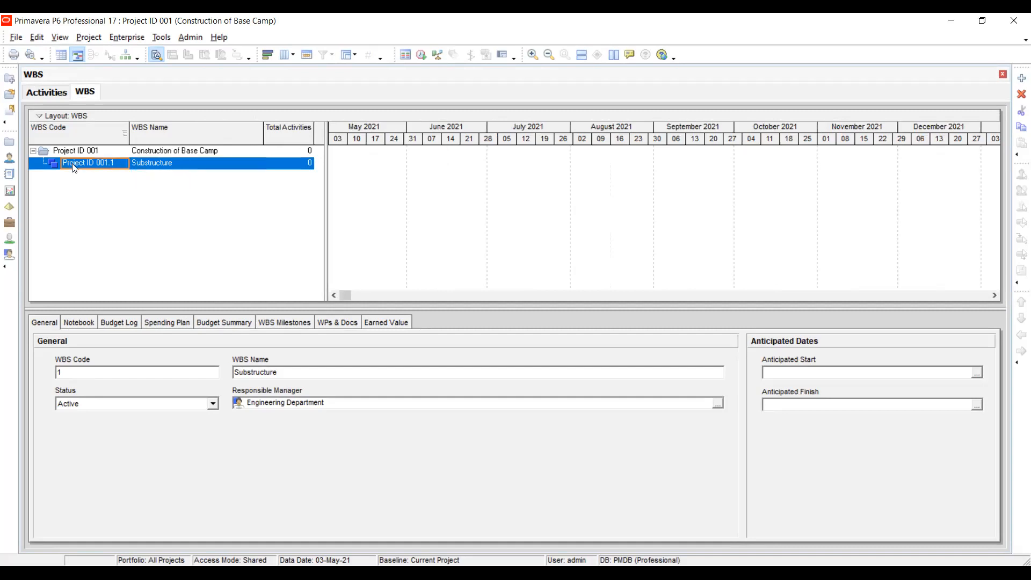
{"action": "left_click", "coordinate": [1021, 78]}
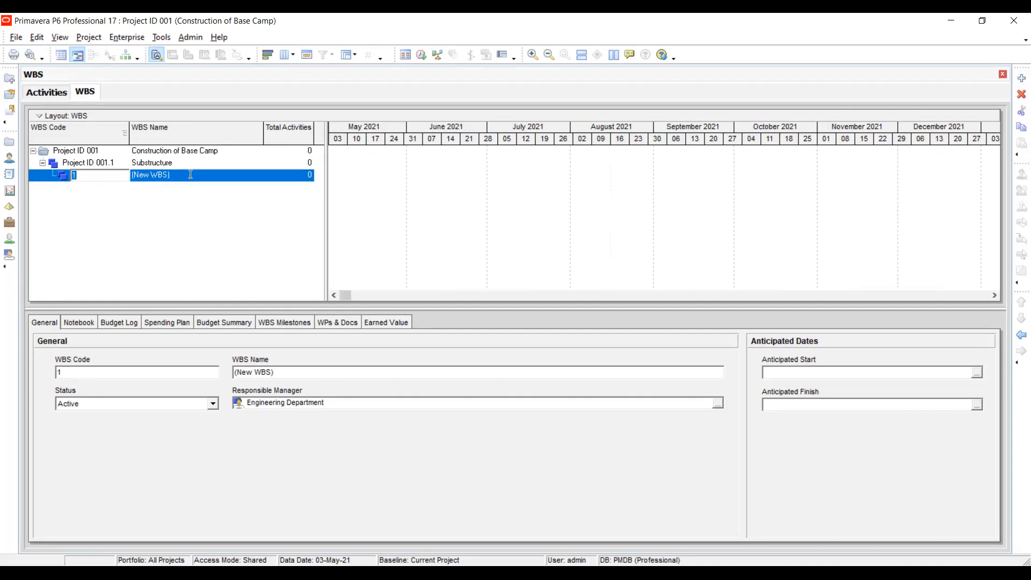
{"action": "left_click", "coordinate": [153, 177]}
{"action": "type", "text": "Su"}
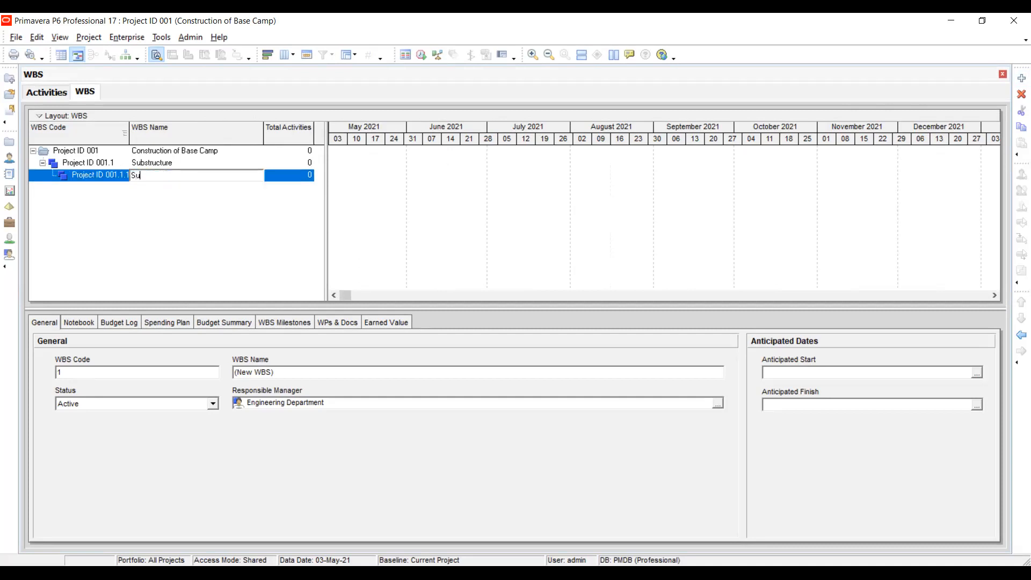
{"action": "type", "text": "perStructure"}
{"action": "left_click", "coordinate": [149, 175]}
{"action": "key", "text": "Return"}
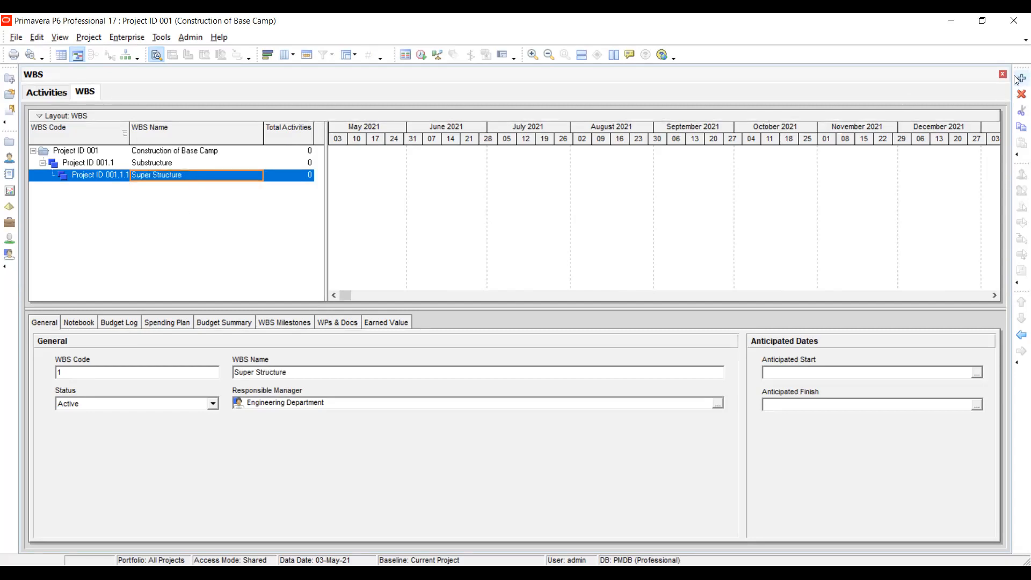
Step: Add a WBS element beneath Super Structure and name it Fixtures and Finishes
{"action": "left_click", "coordinate": [1020, 79]}
{"action": "left_click", "coordinate": [204, 187]}
{"action": "type", "text": "Finish"}
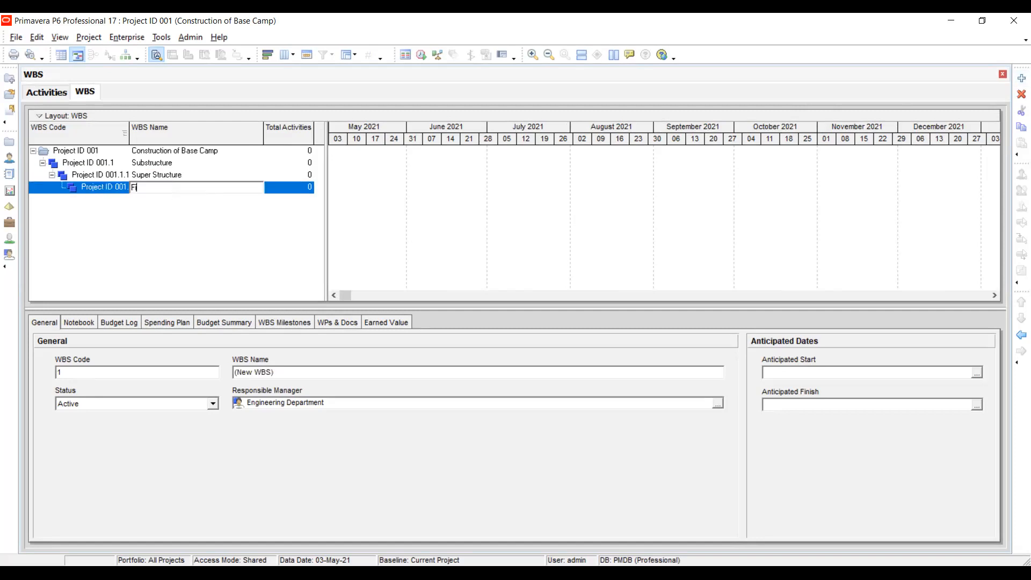
{"action": "key", "text": "BackSpace"}
{"action": "key", "text": "BackSpace"}
{"action": "key", "text": "BackSpace"}
{"action": "type", "text": "xtures and Finishes"}
{"action": "key", "text": "Return"}
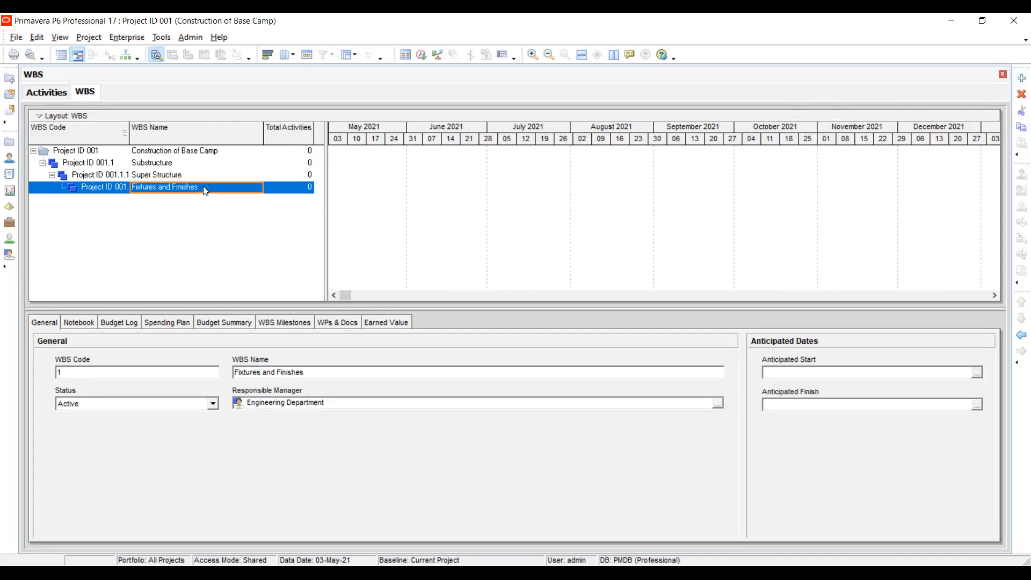
Step: Collapse and re-expand the Substructure and Super Structure branches to review the WBS hierarchy, and select the top-level project
{"action": "left_click", "coordinate": [52, 175]}
{"action": "left_click", "coordinate": [43, 163]}
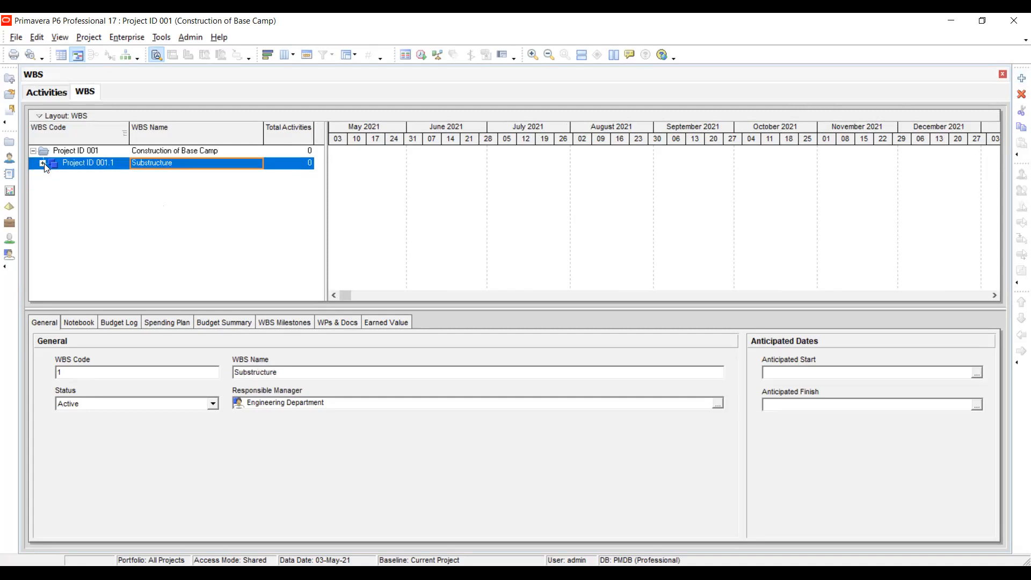
{"action": "left_click", "coordinate": [43, 163]}
{"action": "left_click", "coordinate": [52, 175]}
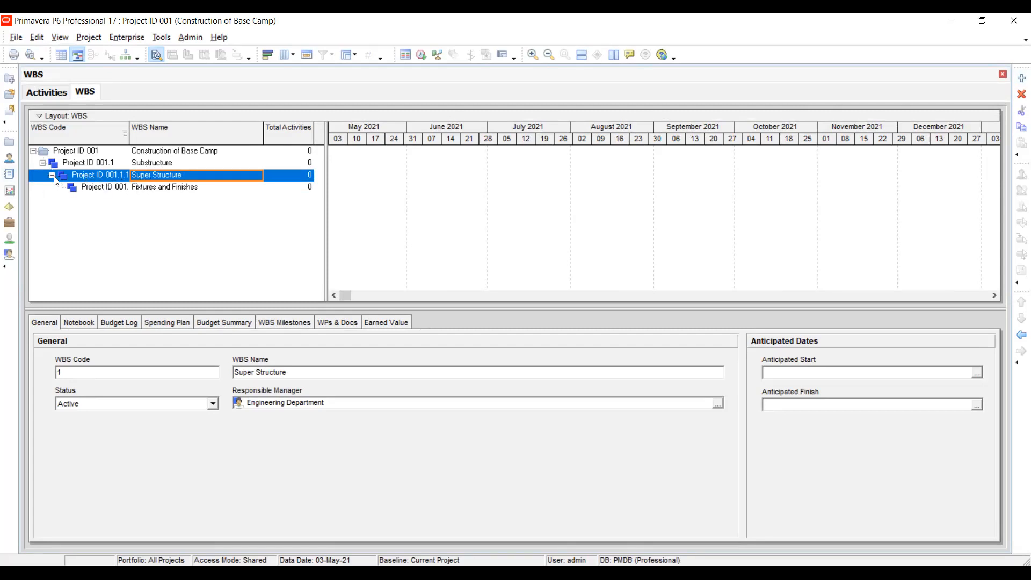
{"action": "left_click", "coordinate": [84, 152]}
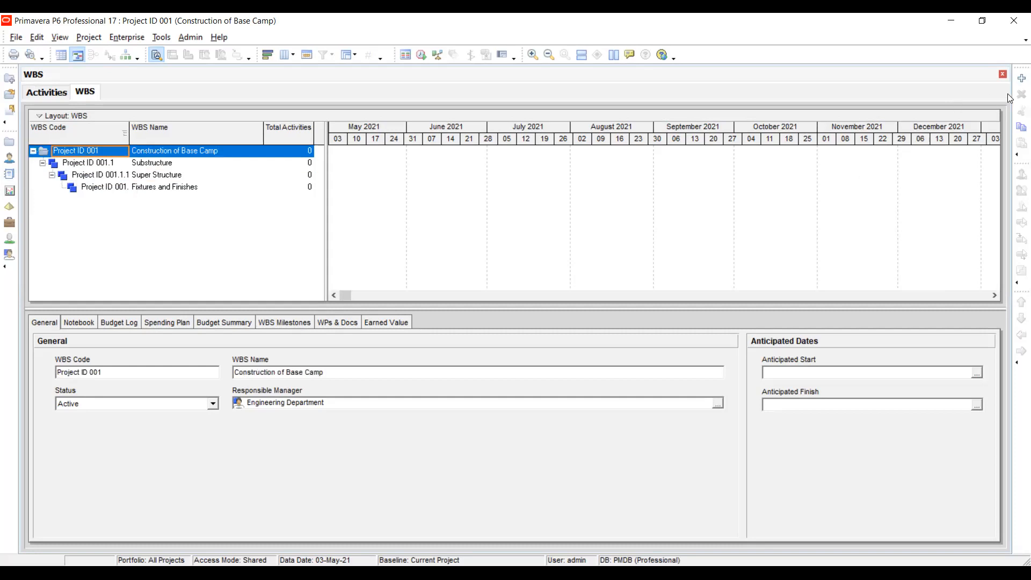
Step: Add a WBS element directly under the Construction of Base Camp project and reorder it below and above the Substructure branch
{"action": "left_click", "coordinate": [1016, 81]}
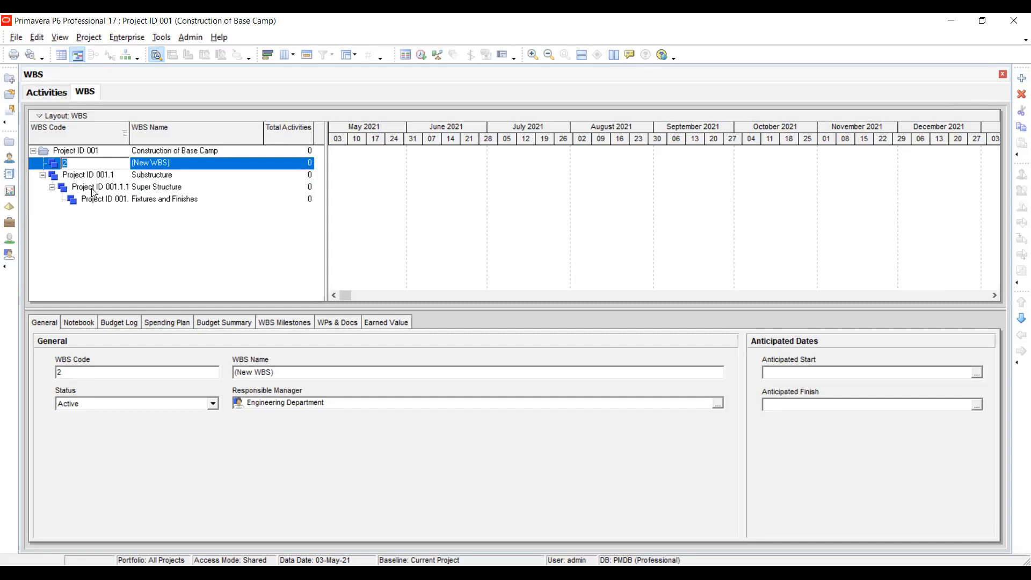
{"action": "left_click", "coordinate": [89, 234]}
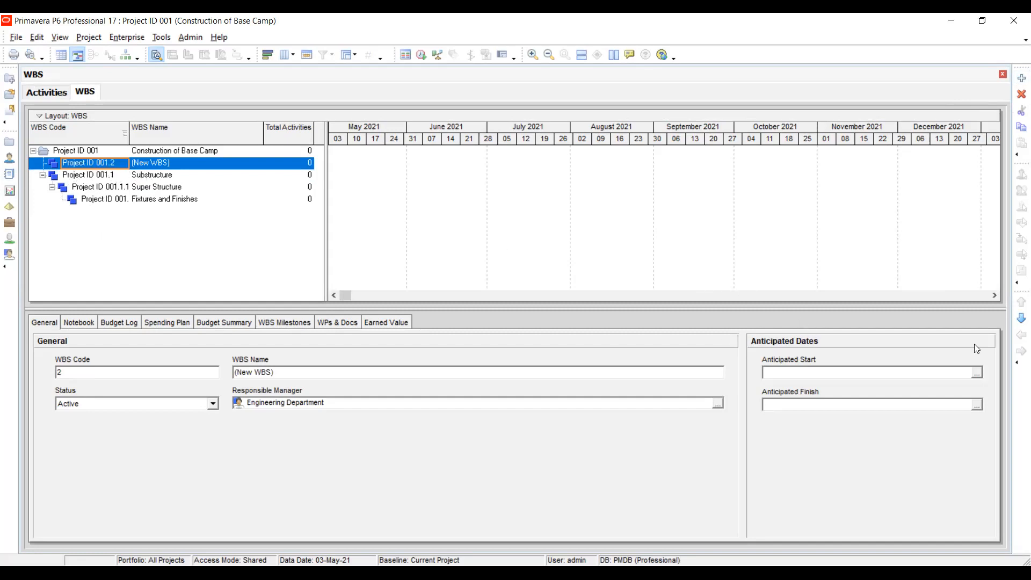
{"action": "left_click", "coordinate": [1019, 320]}
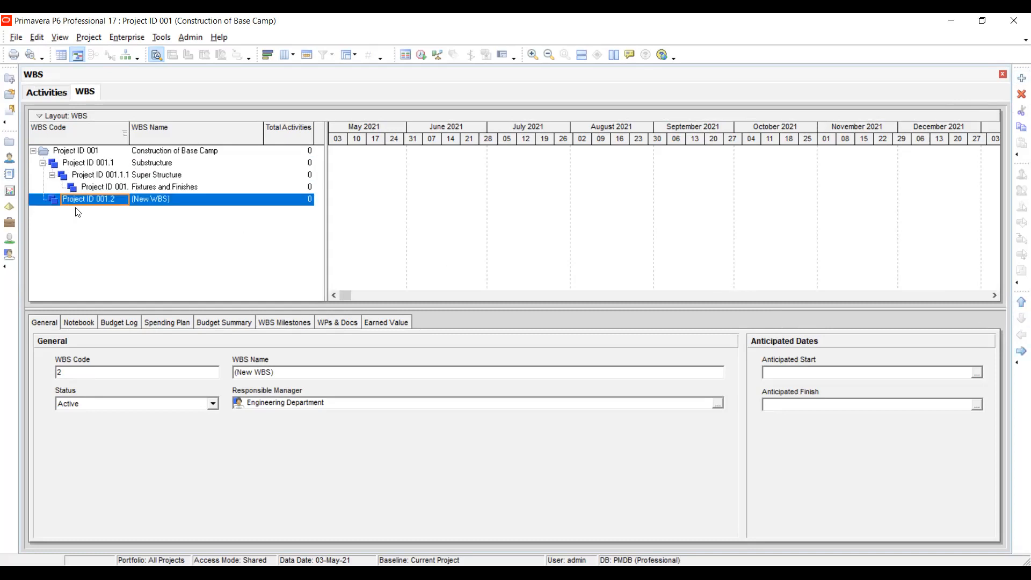
{"action": "left_click", "coordinate": [88, 200]}
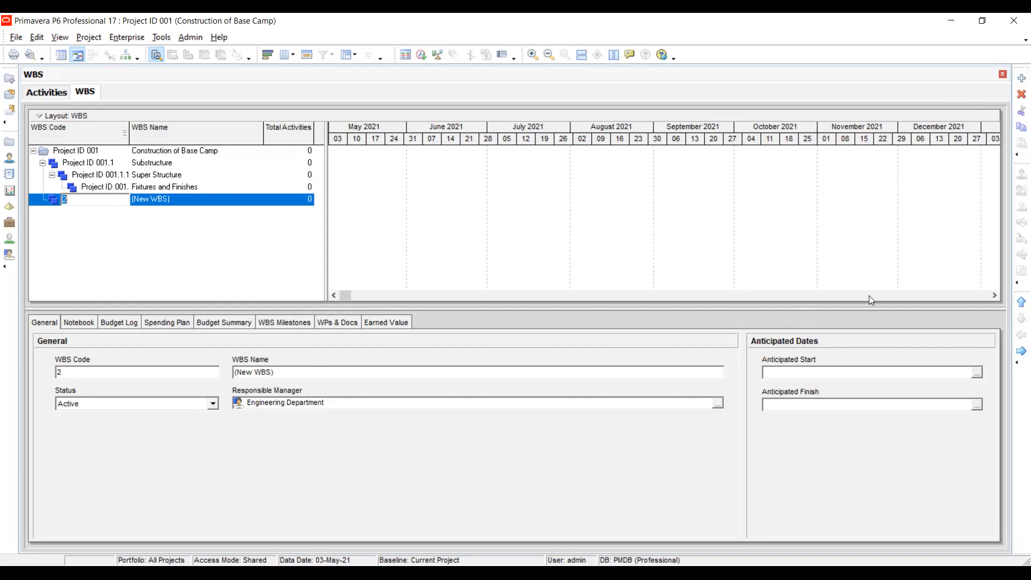
{"action": "left_click", "coordinate": [1020, 303]}
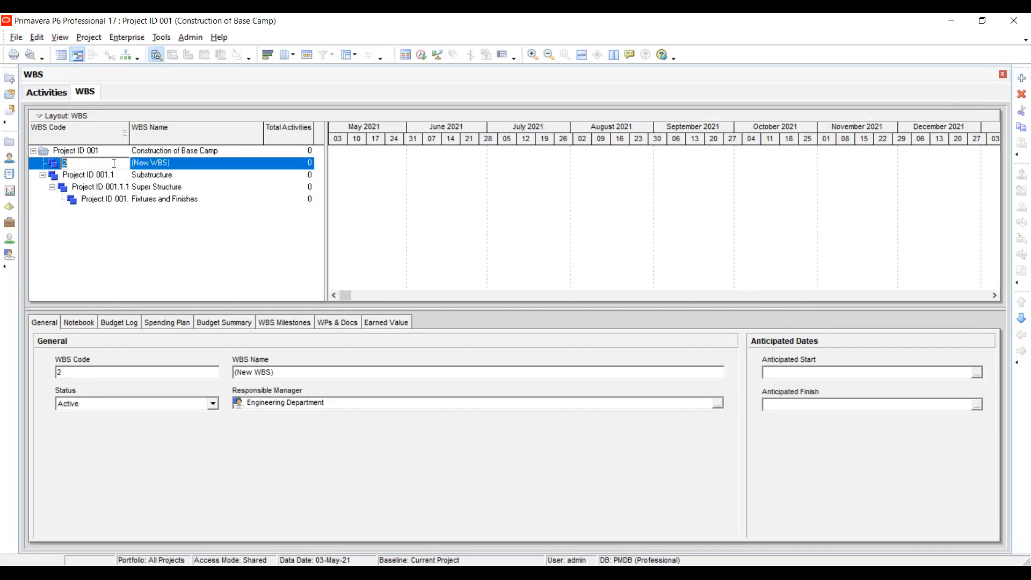
{"action": "left_click", "coordinate": [187, 167]}
{"action": "left_click", "coordinate": [1021, 318]}
{"action": "left_click", "coordinate": [108, 201]}
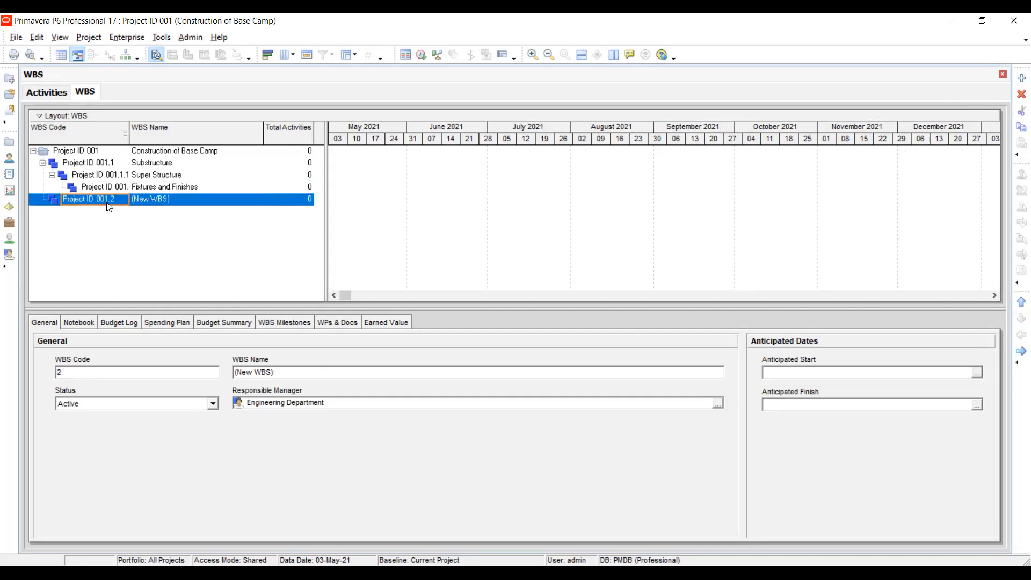
{"action": "left_click", "coordinate": [104, 200]}
{"action": "key", "text": "Return"}
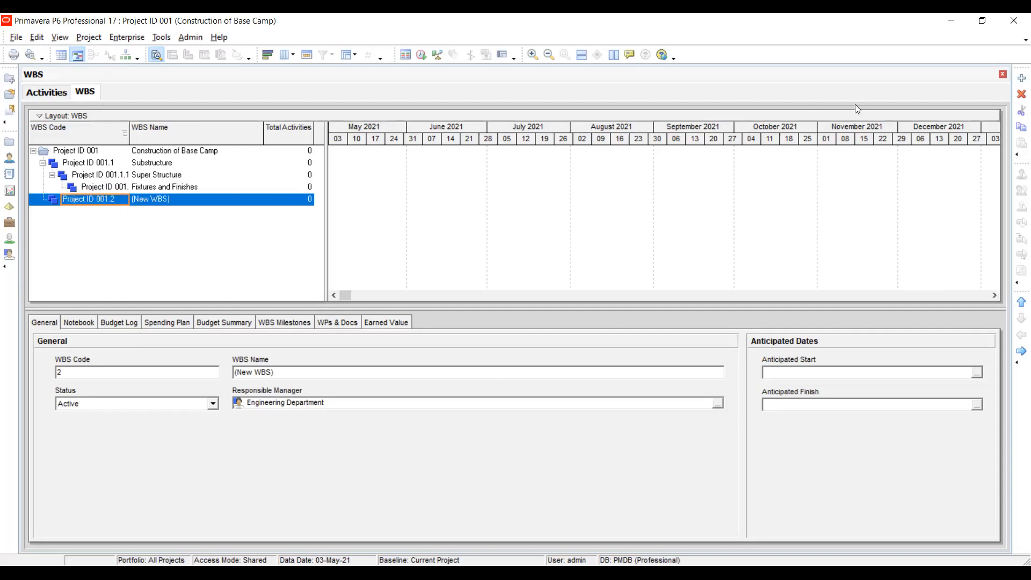
Step: Delete the unnamed WBS element beneath the Substructure branch
{"action": "left_click", "coordinate": [180, 203]}
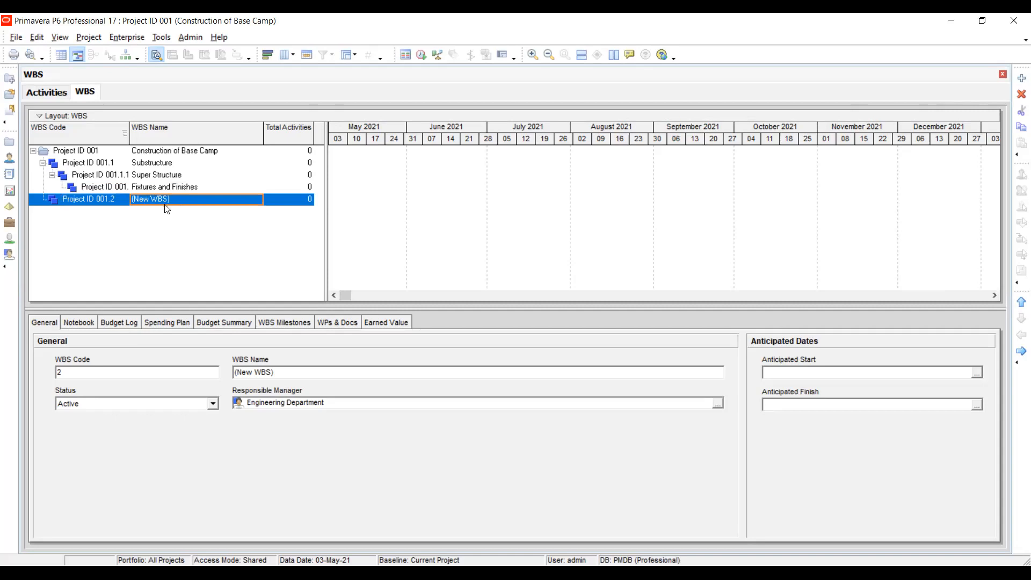
{"action": "left_click", "coordinate": [1020, 96]}
{"action": "left_click", "coordinate": [487, 328]}
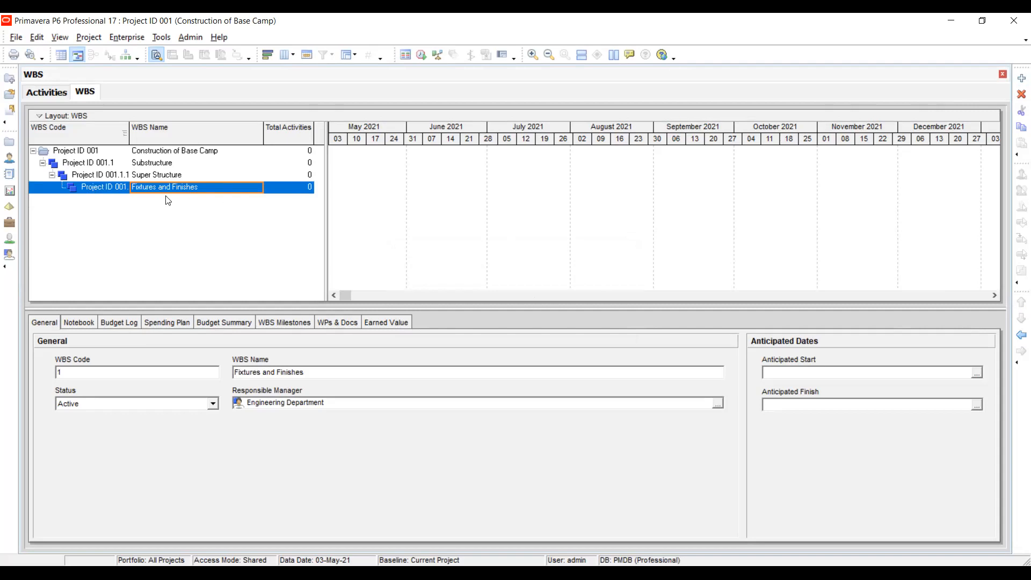
Step: Outdent Super Structure and Fixtures and Finishes to the same WBS level as Substructure
{"action": "left_click", "coordinate": [104, 188]}
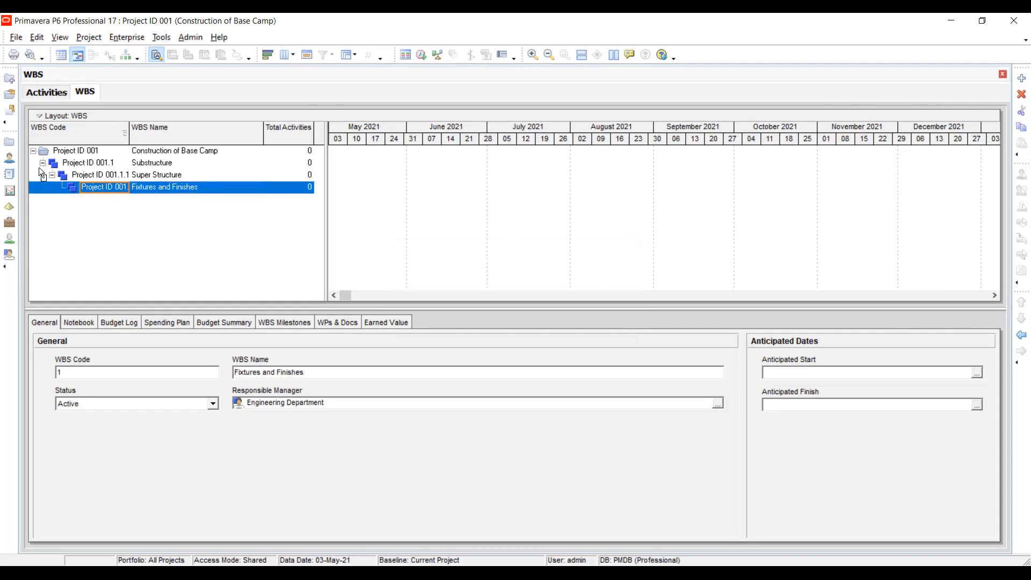
{"action": "left_click", "coordinate": [86, 173]}
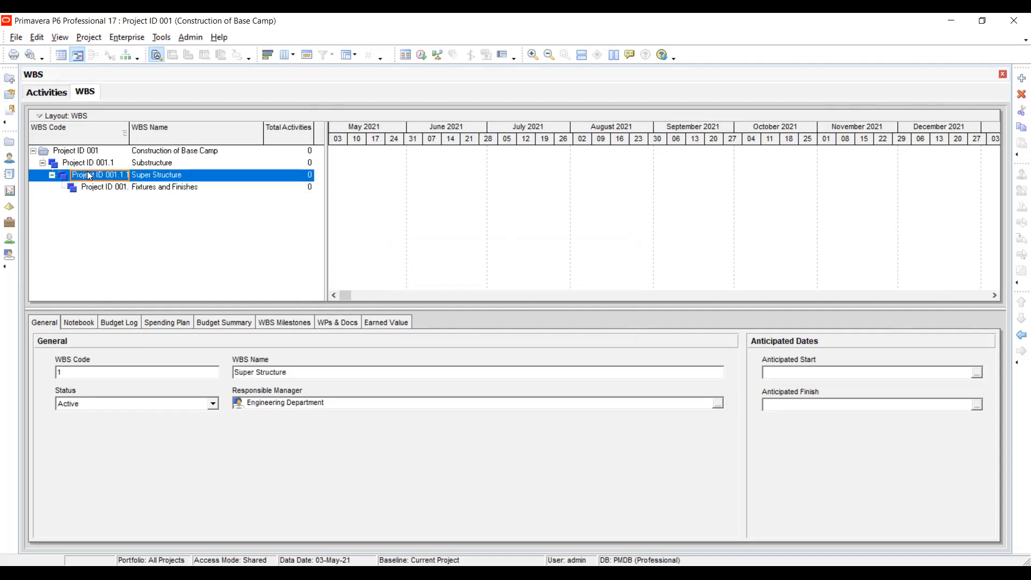
{"action": "left_click", "coordinate": [1016, 335]}
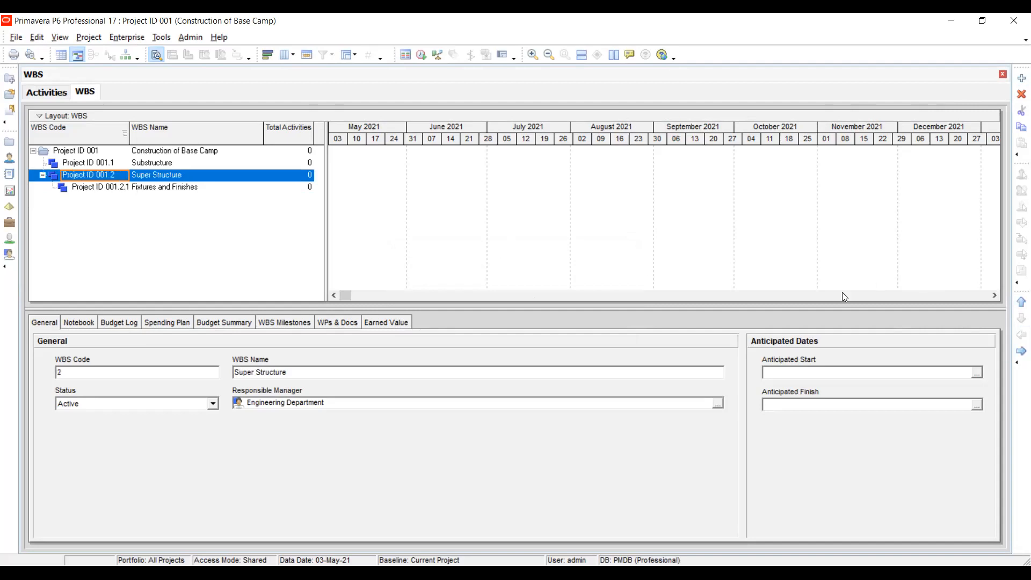
{"action": "left_click", "coordinate": [153, 188]}
{"action": "left_click", "coordinate": [1021, 335]}
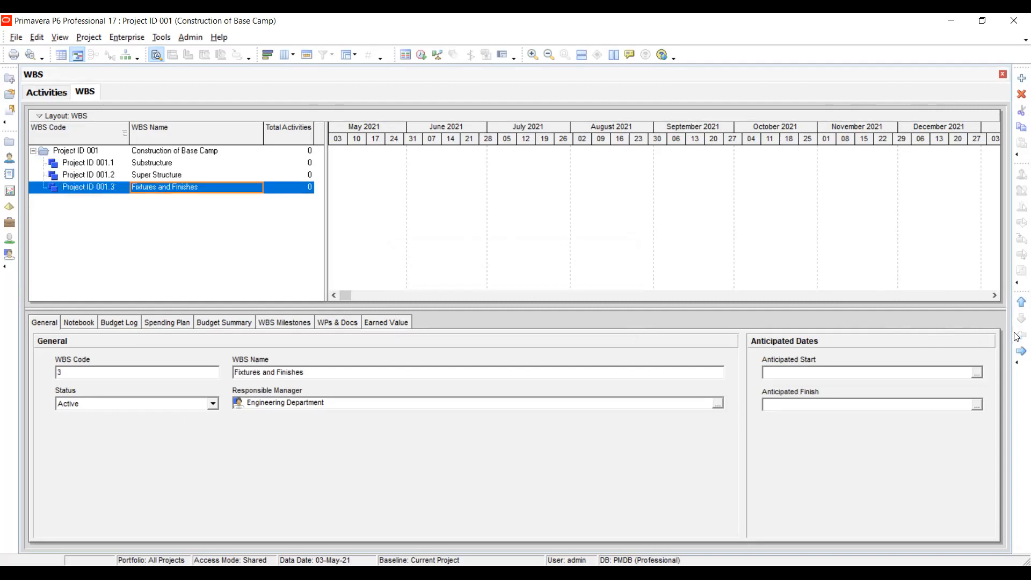
{"action": "left_click", "coordinate": [72, 164]}
{"action": "left_click", "coordinate": [74, 175]}
{"action": "left_click", "coordinate": [101, 153]}
{"action": "left_click", "coordinate": [105, 162]}
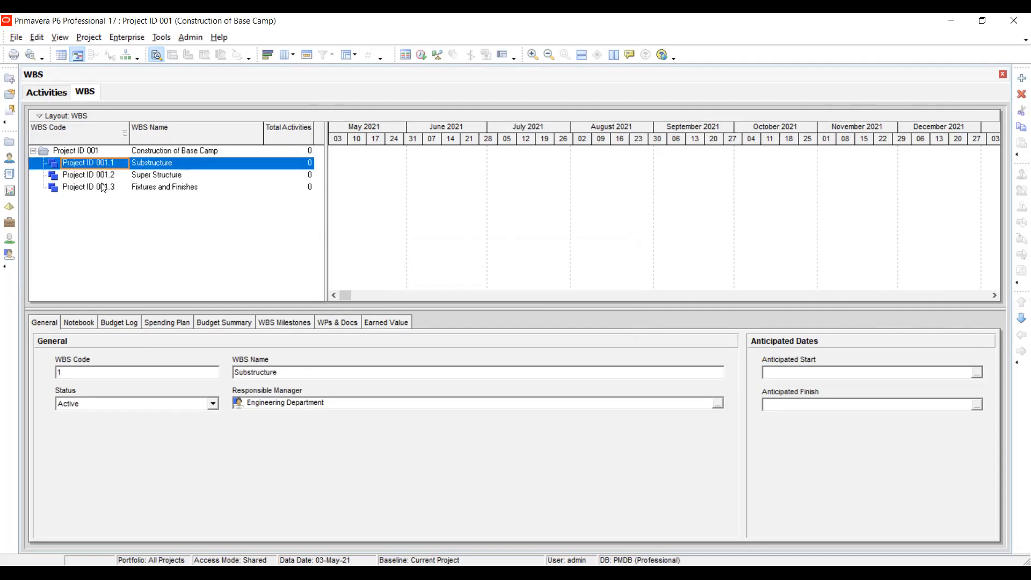
{"action": "left_click", "coordinate": [101, 185]}
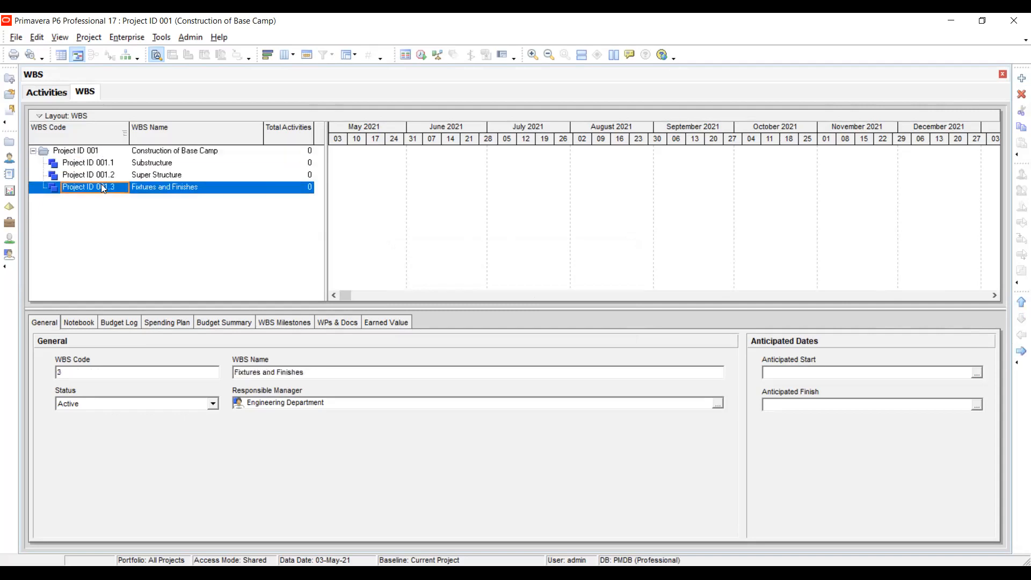
{"action": "left_click", "coordinate": [145, 166]}
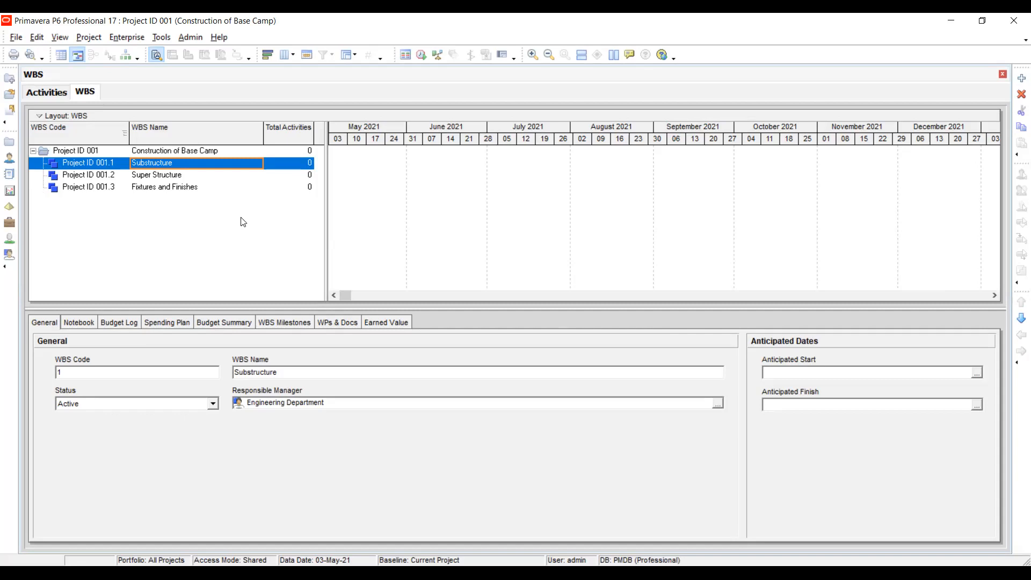
Step: Move Fixtures and Finishes up above Substructure, to first place among the project's WBS elements
{"action": "left_click", "coordinate": [160, 188]}
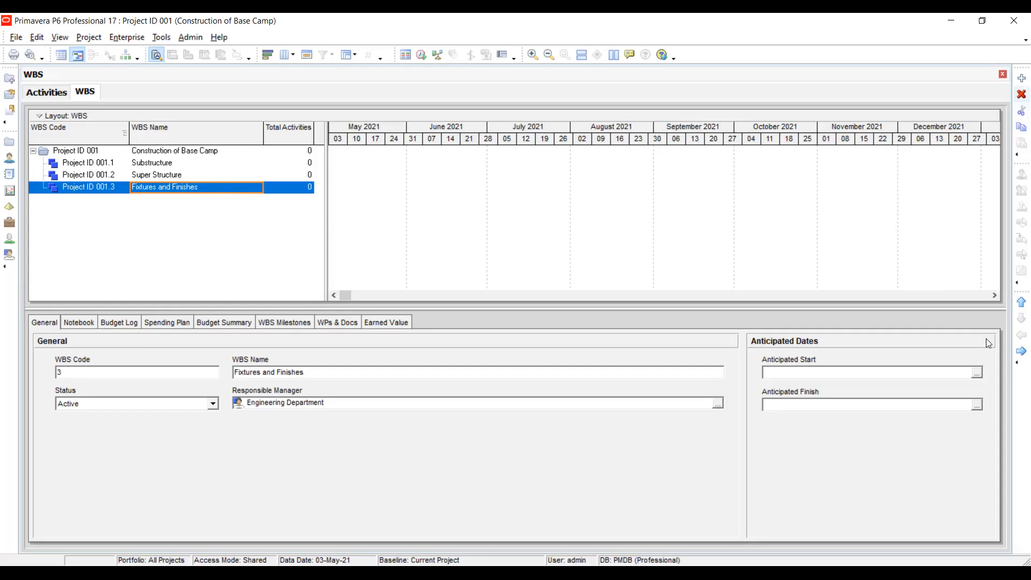
{"action": "left_click", "coordinate": [1020, 302]}
{"action": "left_click", "coordinate": [1020, 302]}
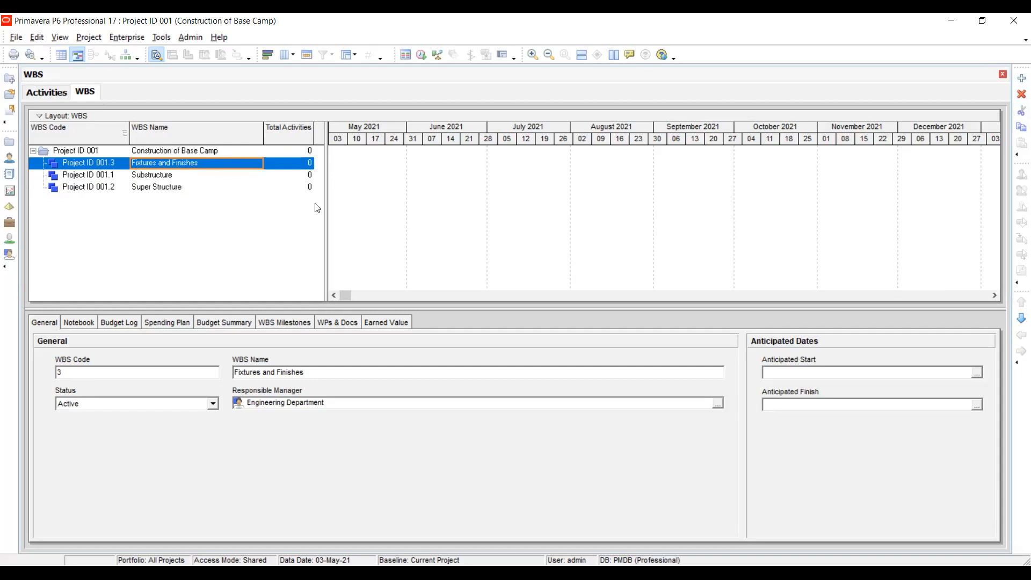
Step: Rename the Fixtures and Finishes WBS element to Preliminaries
{"action": "left_click", "coordinate": [111, 167]}
{"action": "left_click", "coordinate": [189, 167]}
{"action": "left_click", "coordinate": [189, 166]}
{"action": "left_click", "coordinate": [216, 170]}
{"action": "left_click", "coordinate": [213, 163]}
{"action": "left_click", "coordinate": [210, 161]}
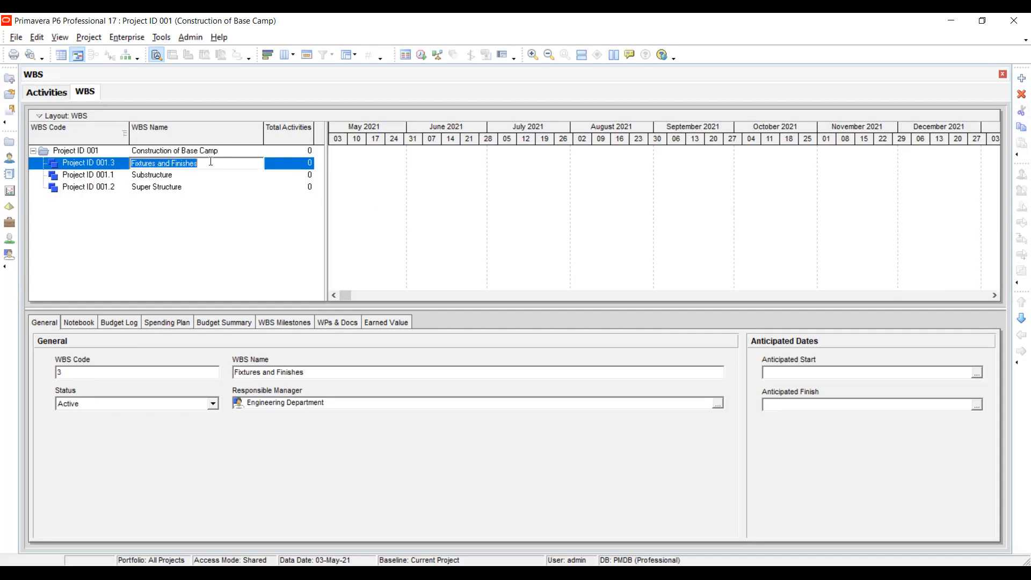
{"action": "type", "text": "Preli"}
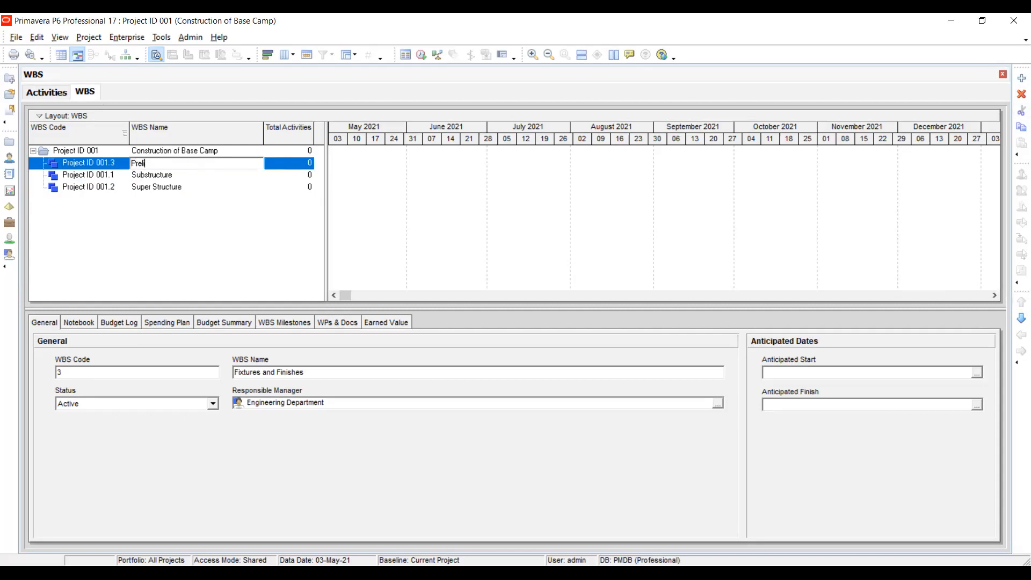
{"action": "type", "text": "minaries"}
{"action": "key", "text": "Return"}
Step: Try to set the WBS code of Preliminaries to 1
{"action": "left_click", "coordinate": [117, 166]}
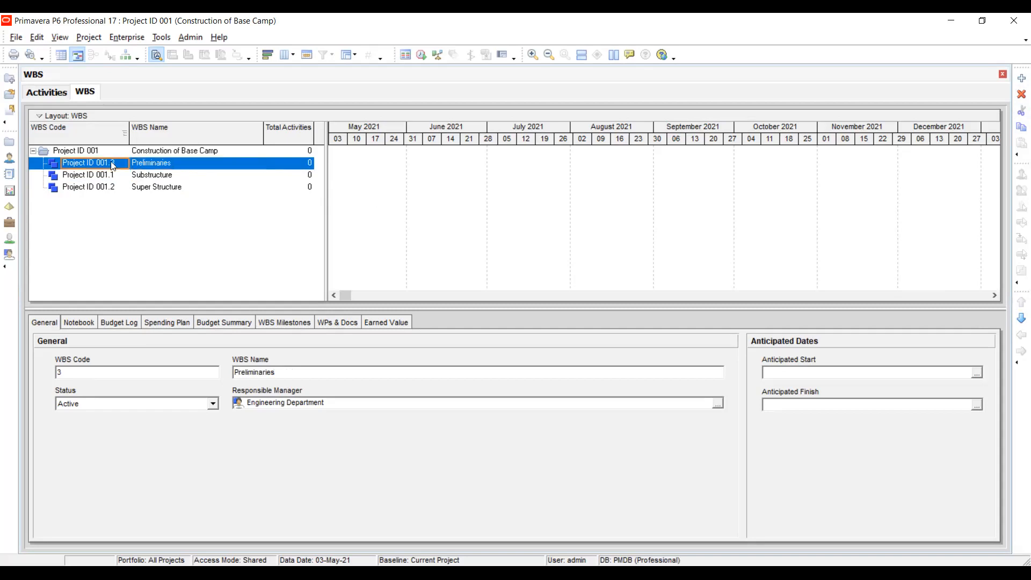
{"action": "type", "text": "1"}
{"action": "key", "text": "Return"}
{"action": "left_click", "coordinate": [517, 319]}
Step: Set the WBS code of Substructure to 4 and that of Super Structure to 5
{"action": "left_click", "coordinate": [113, 178]}
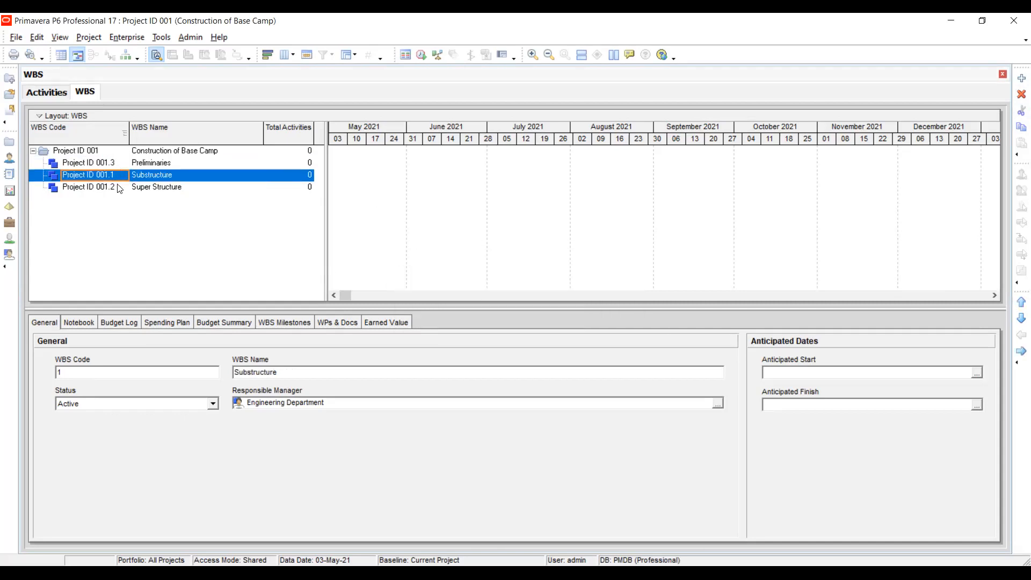
{"action": "left_click", "coordinate": [116, 175]}
{"action": "type", "text": "4"}
{"action": "left_click", "coordinate": [101, 189]}
{"action": "left_click", "coordinate": [101, 189]}
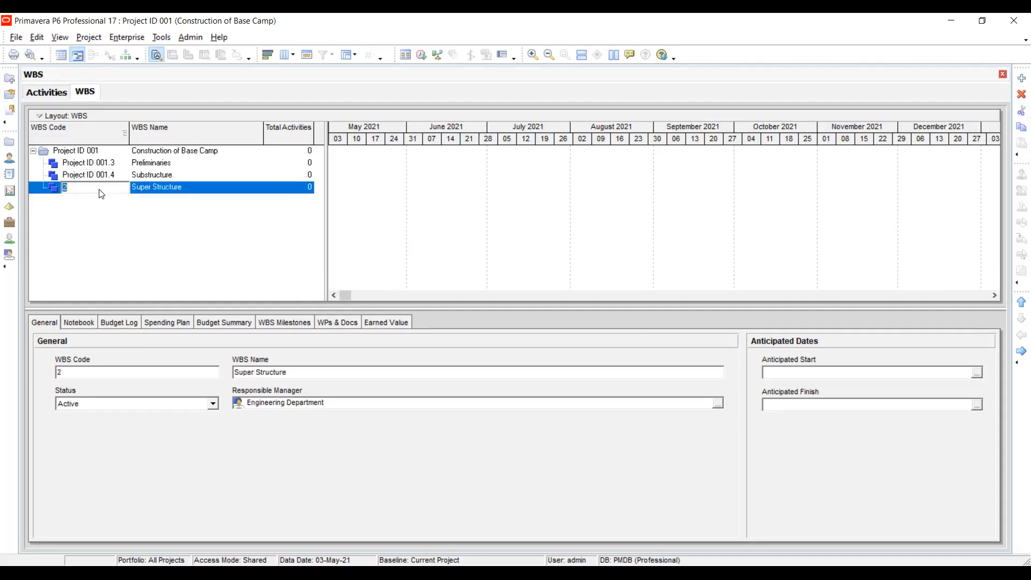
{"action": "type", "text": "5"}
Step: Renumber the WBS codes as 1 for Preliminaries, 2 for Substructure and 3 for Super Structure
{"action": "left_click", "coordinate": [114, 165]}
{"action": "left_click", "coordinate": [114, 170]}
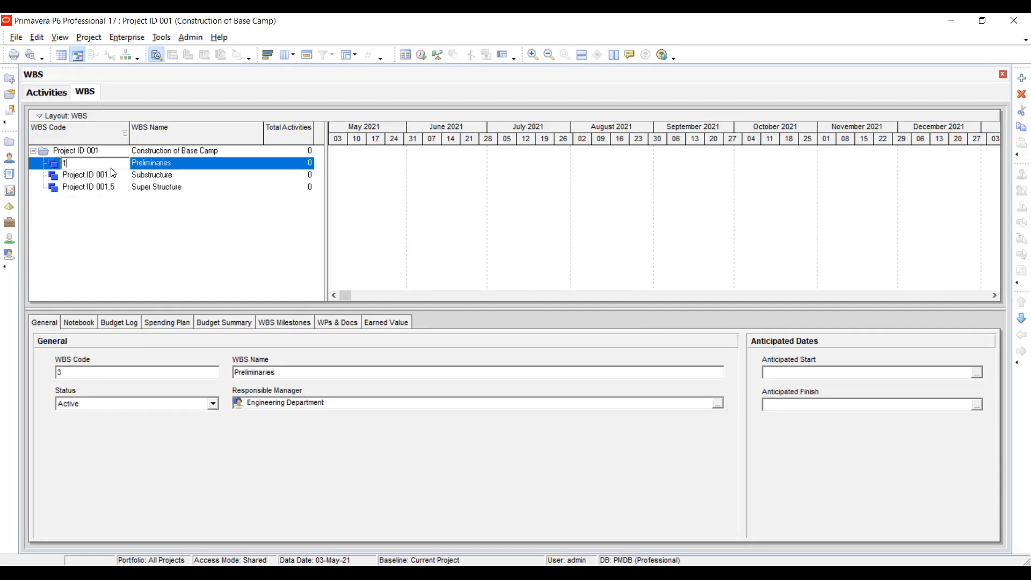
{"action": "type", "text": "1.1"}
{"action": "left_click", "coordinate": [109, 176]}
{"action": "left_click", "coordinate": [109, 176]}
{"action": "type", "text": "2"}
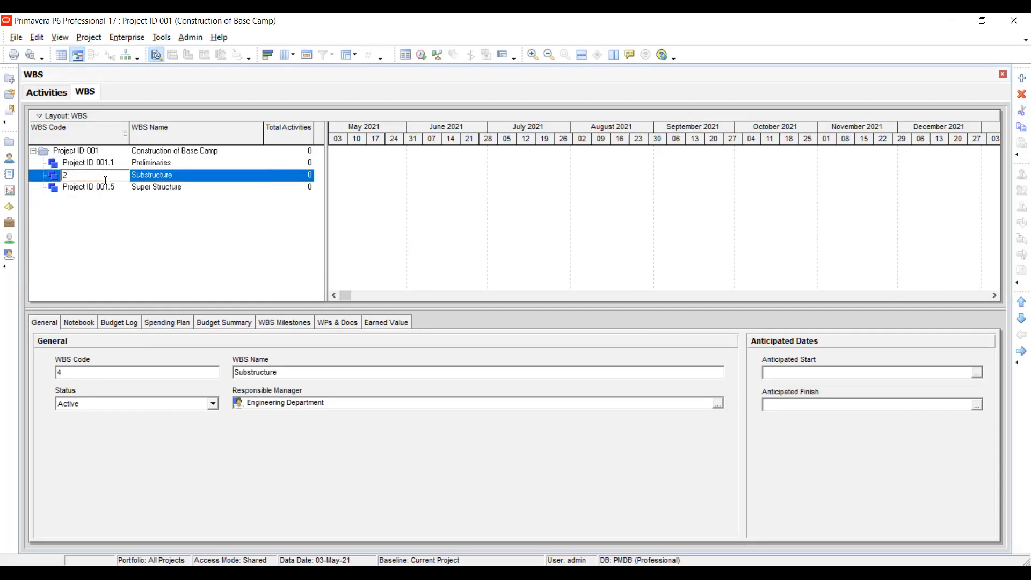
{"action": "left_click", "coordinate": [102, 186]}
{"action": "left_click", "coordinate": [102, 186]}
{"action": "type", "text": "3"}
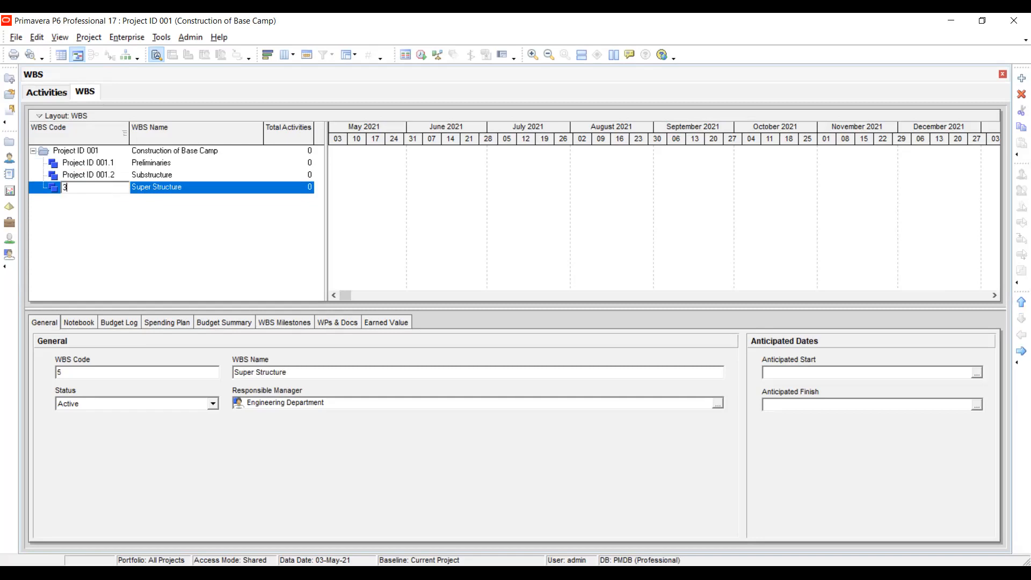
{"action": "left_click", "coordinate": [84, 234]}
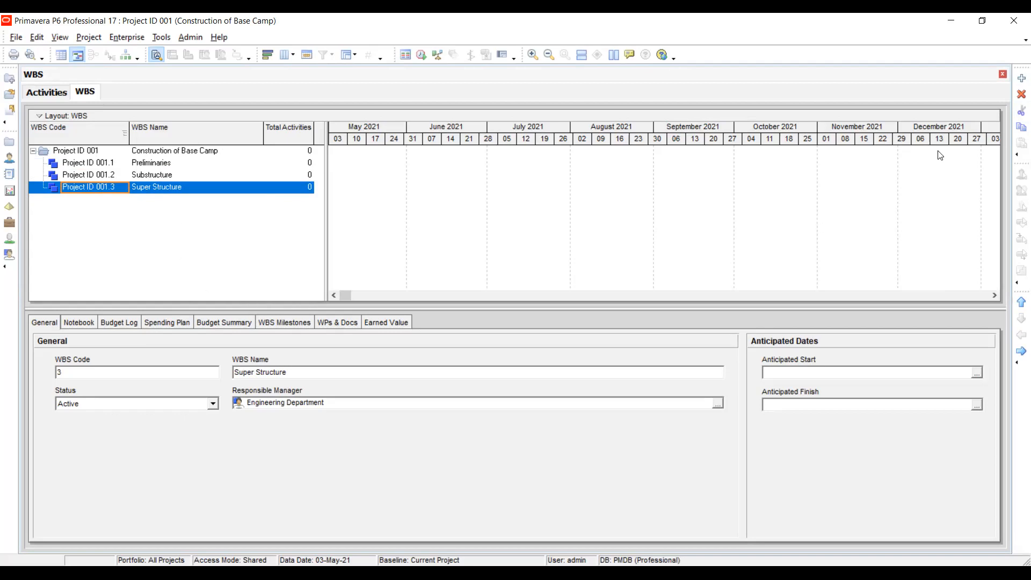
Step: Close the WBS view and show the project's activities
{"action": "left_click", "coordinate": [55, 95]}
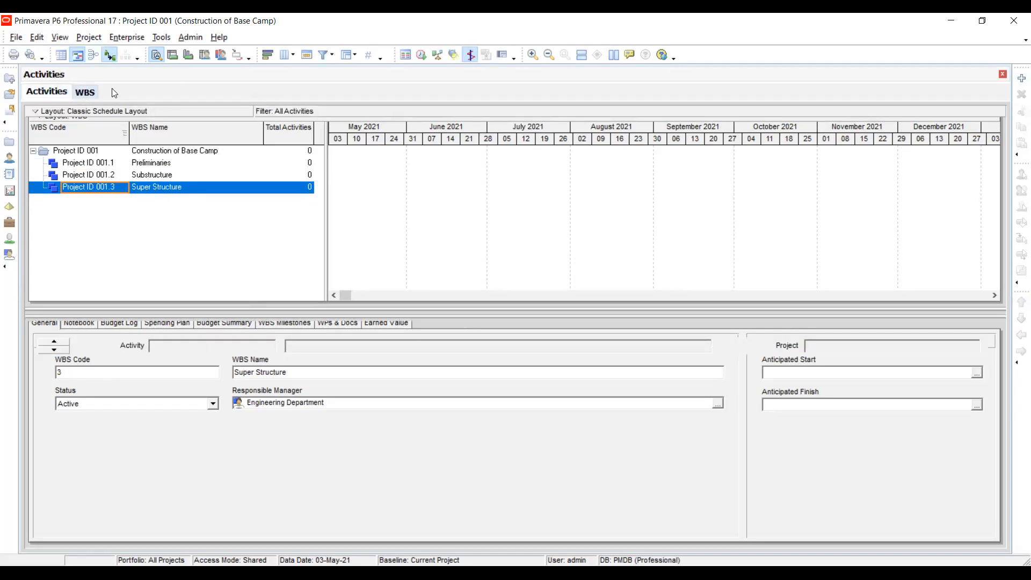
{"action": "left_click", "coordinate": [86, 94]}
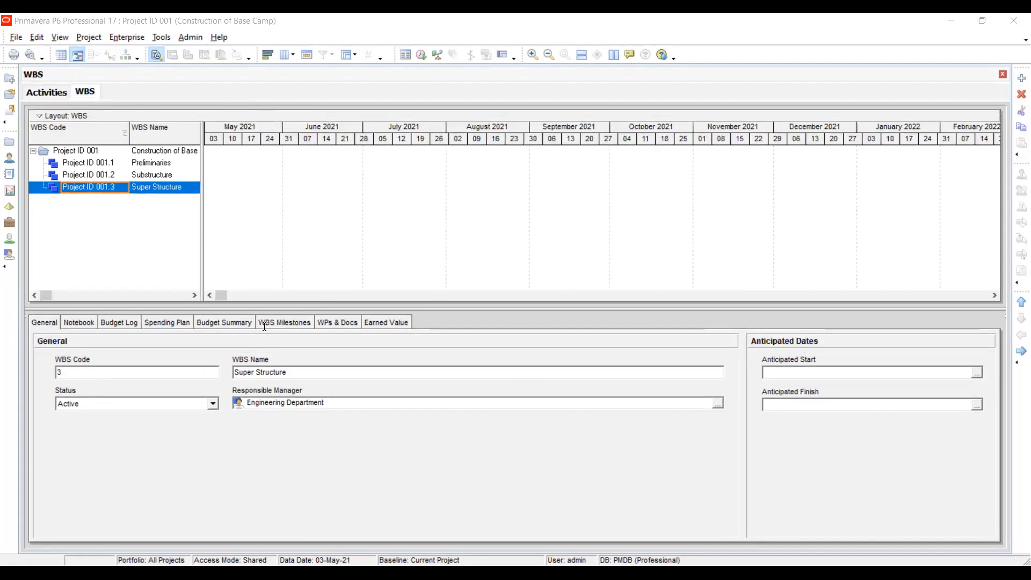
{"action": "left_click", "coordinate": [92, 94]}
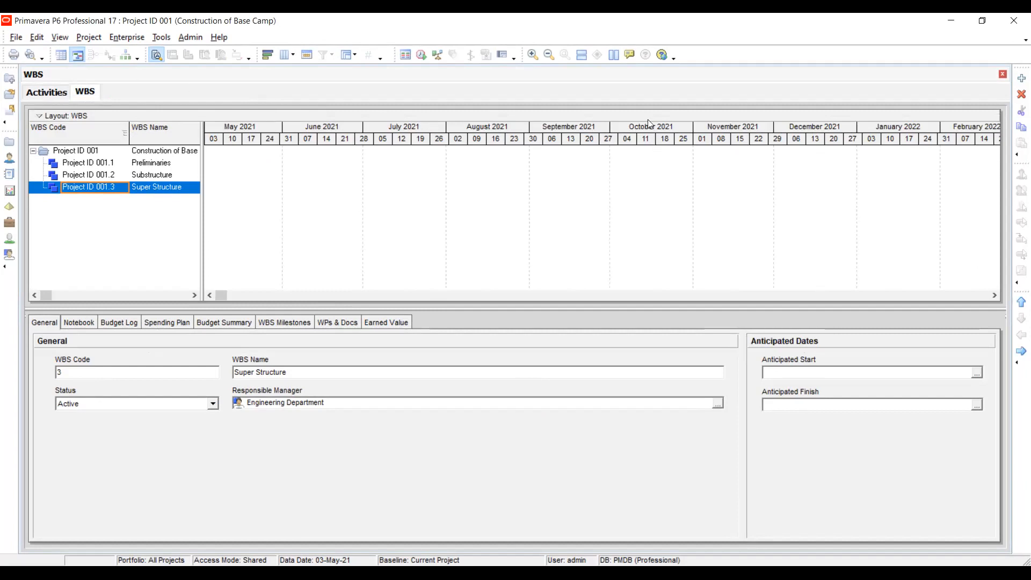
{"action": "left_click", "coordinate": [1002, 76]}
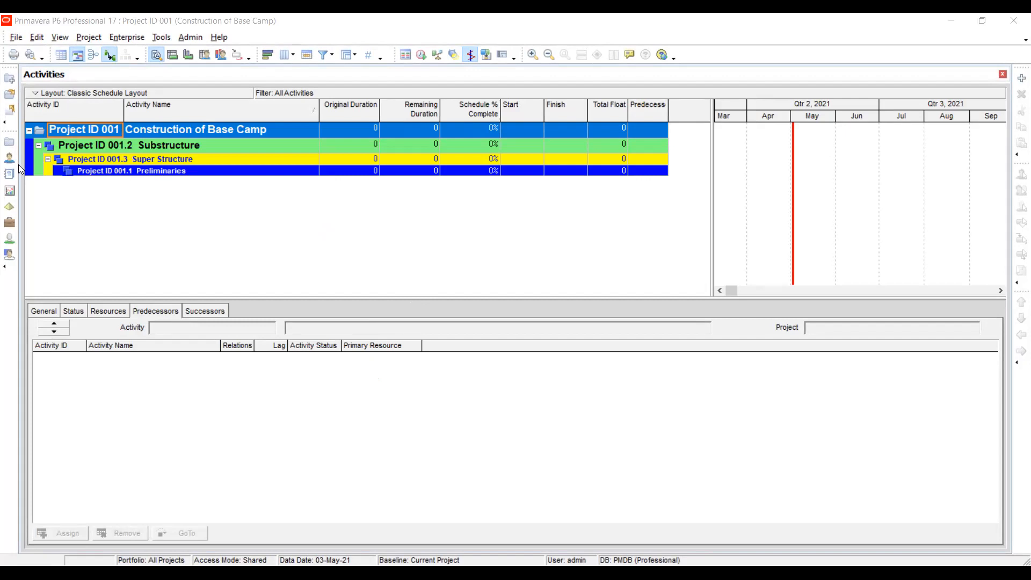
Step: Collapse and re-expand the Substructure and Super Structure bands in the activities table to examine the WBS grouping
{"action": "left_click", "coordinate": [48, 160]}
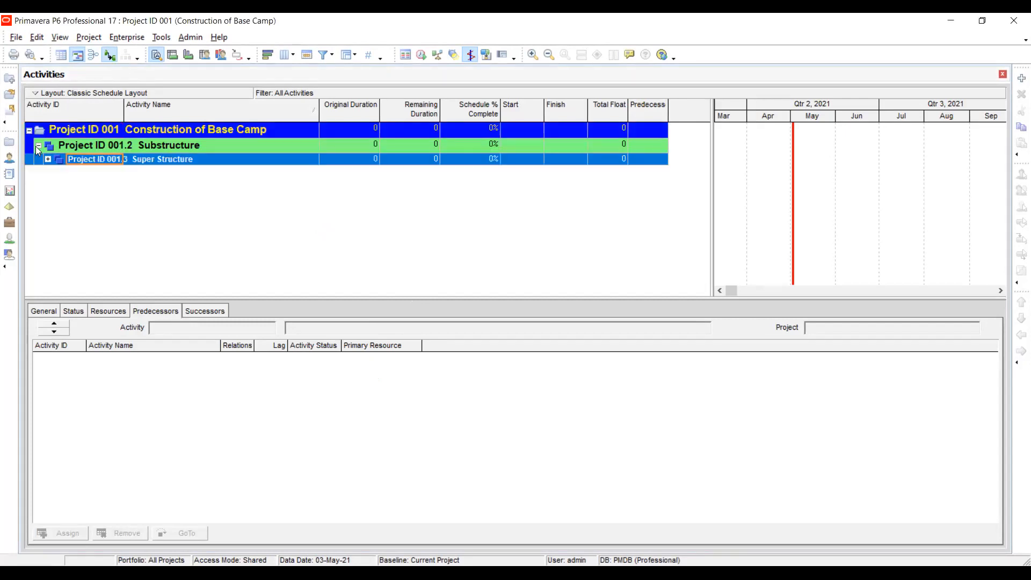
{"action": "left_click", "coordinate": [36, 146]}
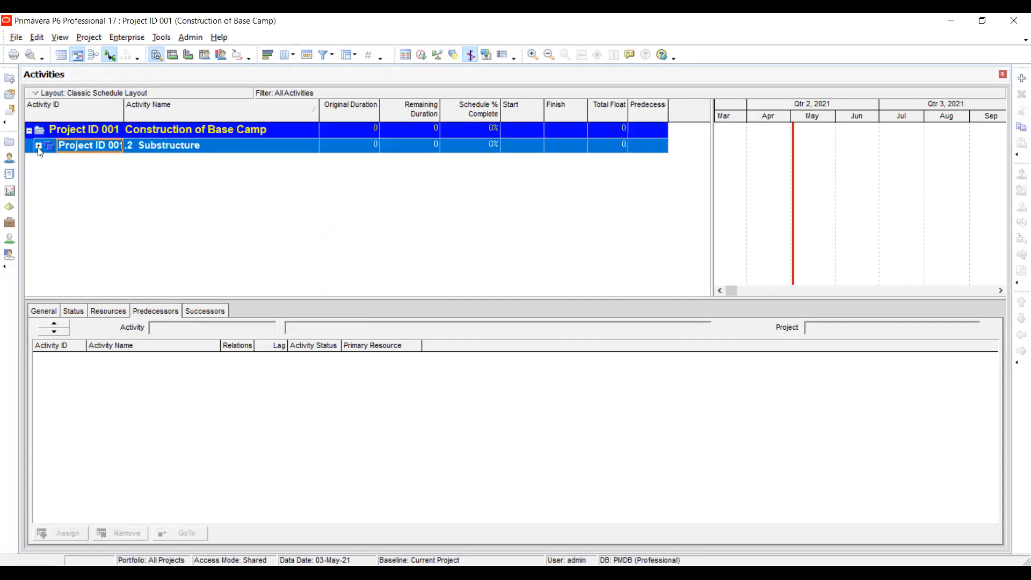
{"action": "left_click", "coordinate": [39, 146]}
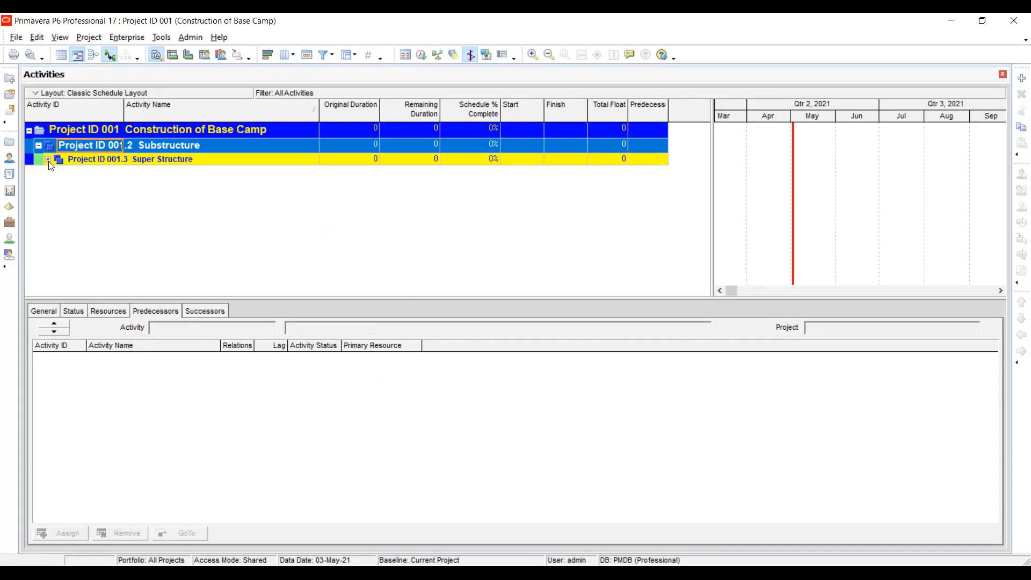
{"action": "left_click", "coordinate": [46, 160]}
{"action": "left_click", "coordinate": [47, 159]}
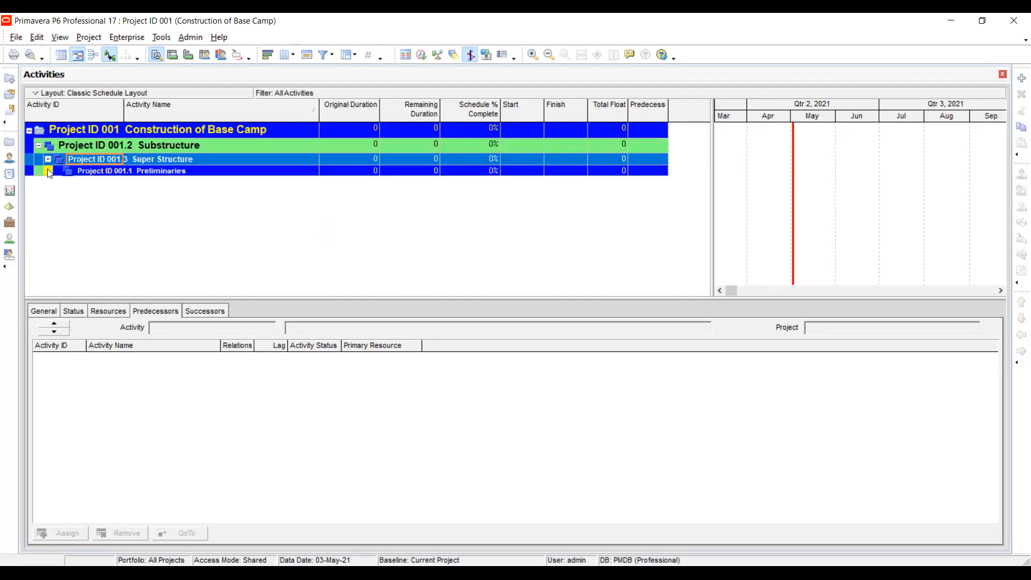
Step: Open the project's WBS view, check the Preliminaries, Substructure and Super Structure elements, and return to the activities
{"action": "left_click", "coordinate": [89, 37]}
{"action": "left_click", "coordinate": [98, 82]}
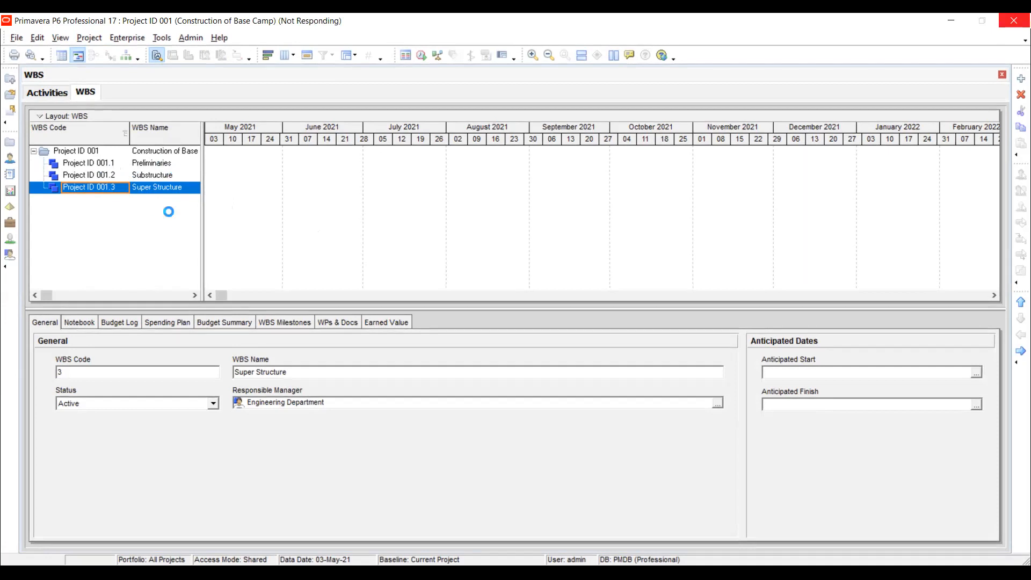
{"action": "left_click", "coordinate": [92, 175]}
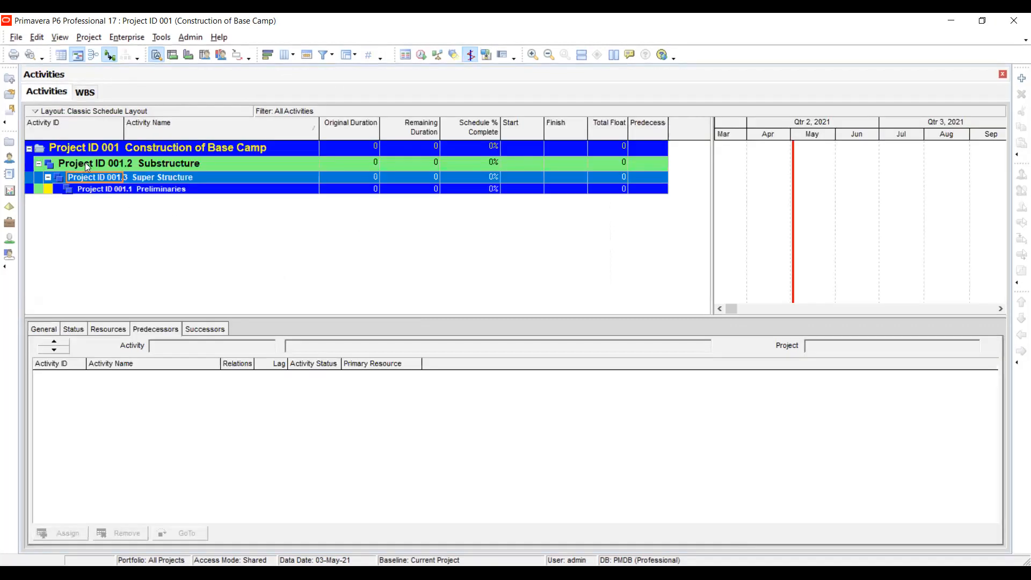
Step: Add an activity named Clearing and Grabbing under the Substructure WBS, keeping the suggested activity ID
{"action": "left_click", "coordinate": [81, 163]}
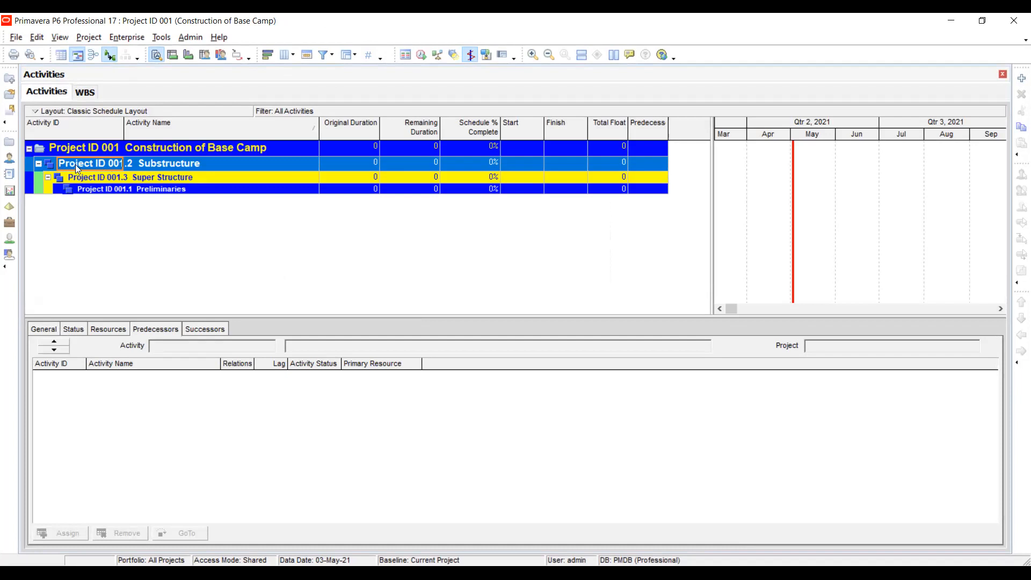
{"action": "left_click", "coordinate": [142, 163]}
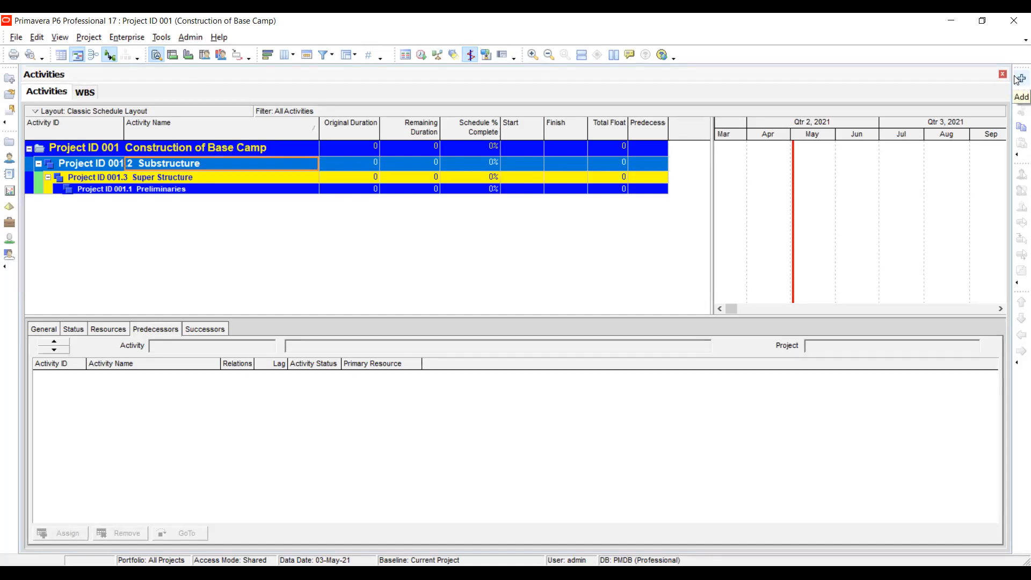
{"action": "left_click", "coordinate": [1016, 79]}
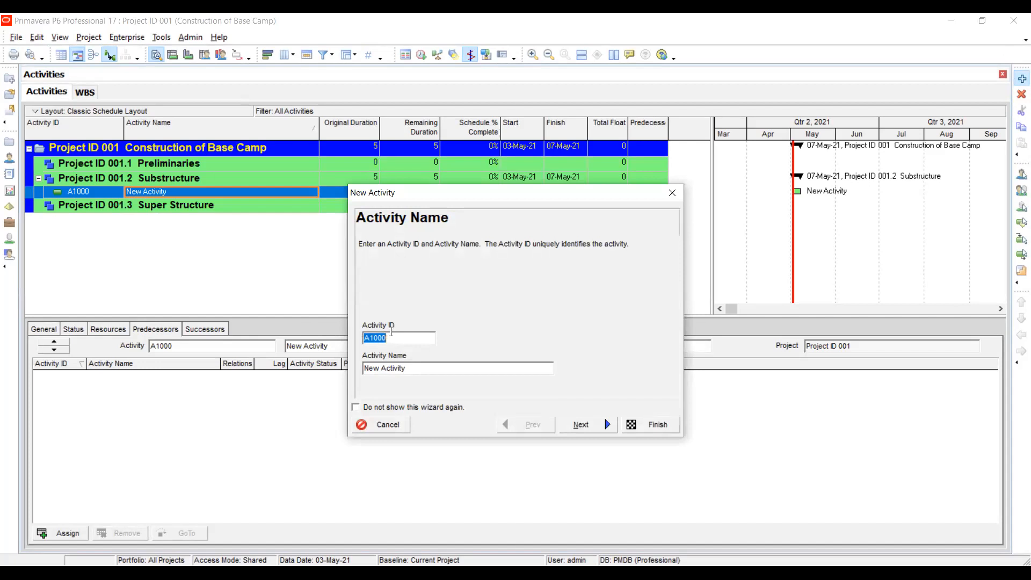
{"action": "left_click", "coordinate": [412, 367]}
{"action": "left_click_drag", "start_coordinate": [441, 368], "coordinate": [281, 345]}
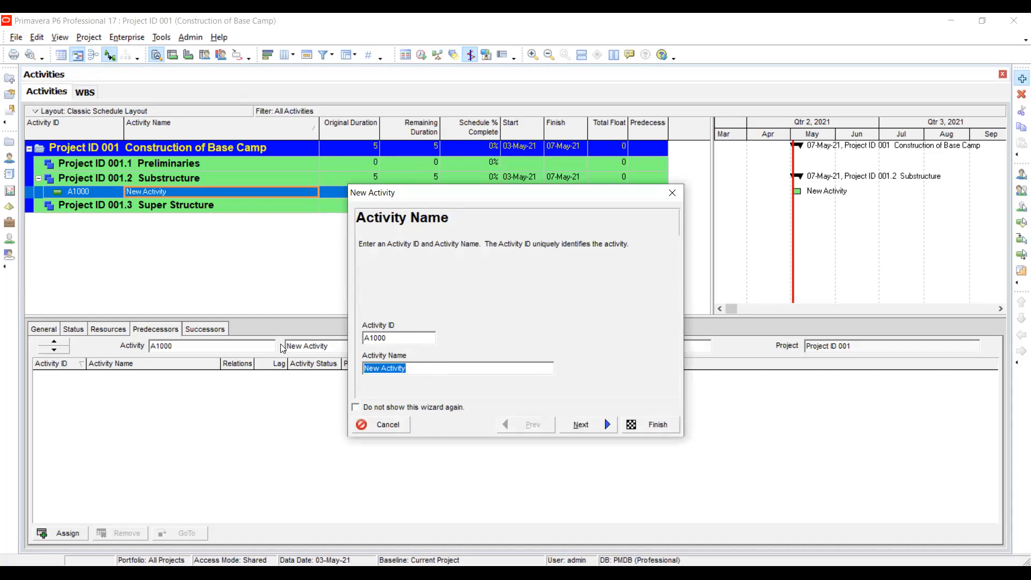
{"action": "type", "text": "Clearing and Grabbuin"}
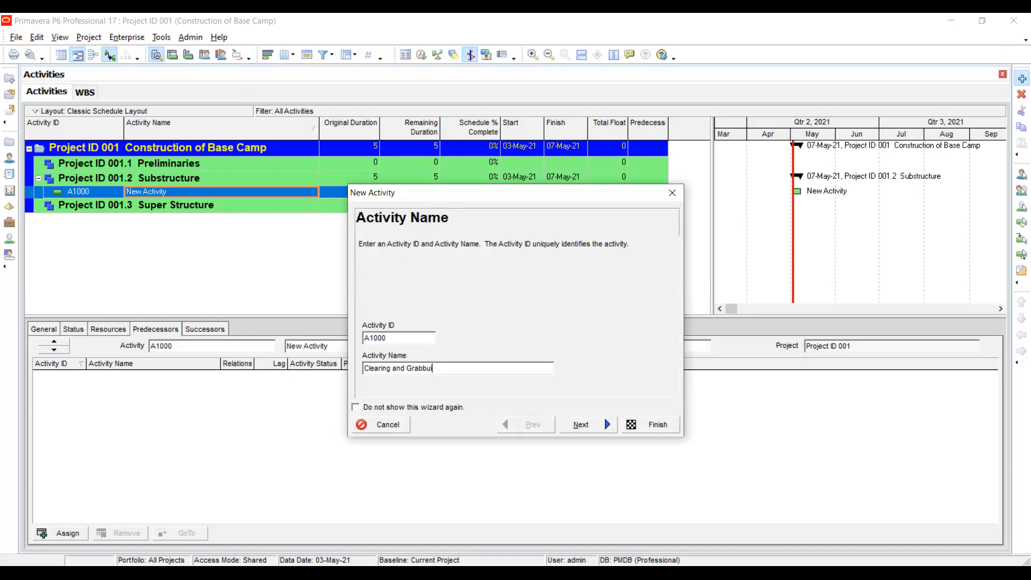
{"action": "key", "text": "BackSpace"}
{"action": "key", "text": "BackSpace"}
{"action": "key", "text": "BackSpace"}
{"action": "type", "text": "ing"}
{"action": "left_click", "coordinate": [626, 424]}
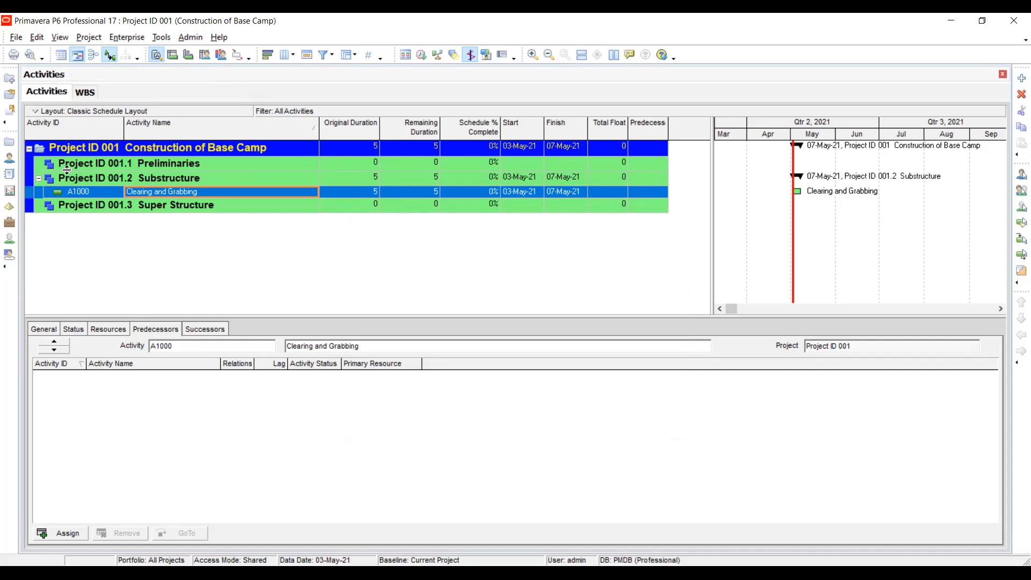
Step: Add an activity named Feasibility Studies under the Preliminaries WBS
{"action": "left_click", "coordinate": [125, 164]}
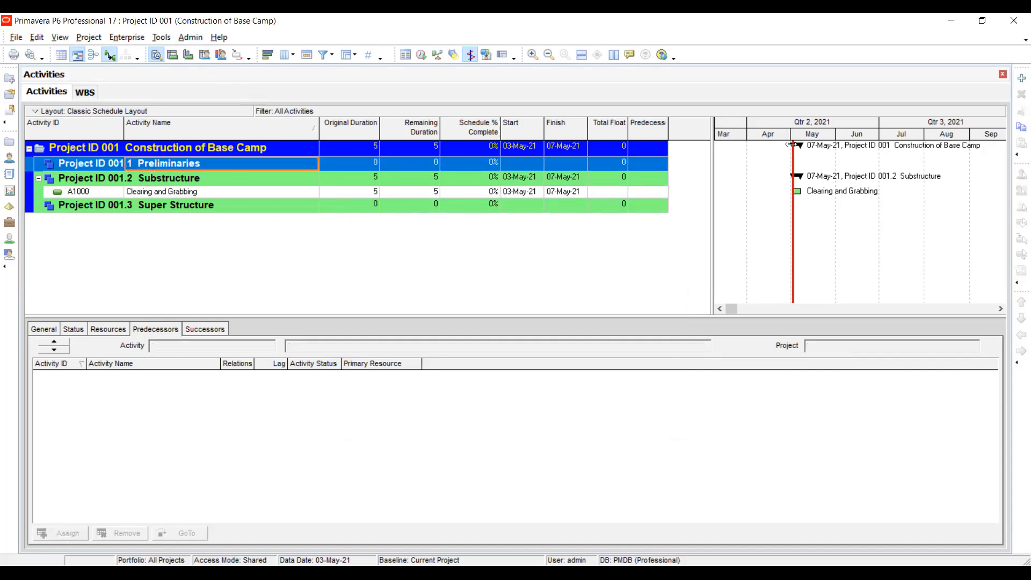
{"action": "left_click", "coordinate": [1018, 79]}
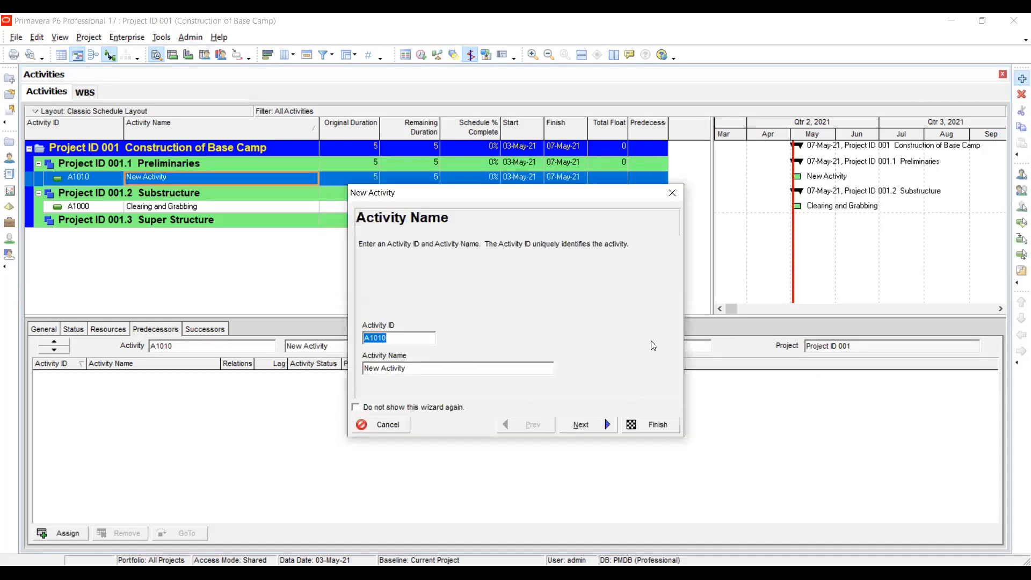
{"action": "left_click", "coordinate": [649, 427]}
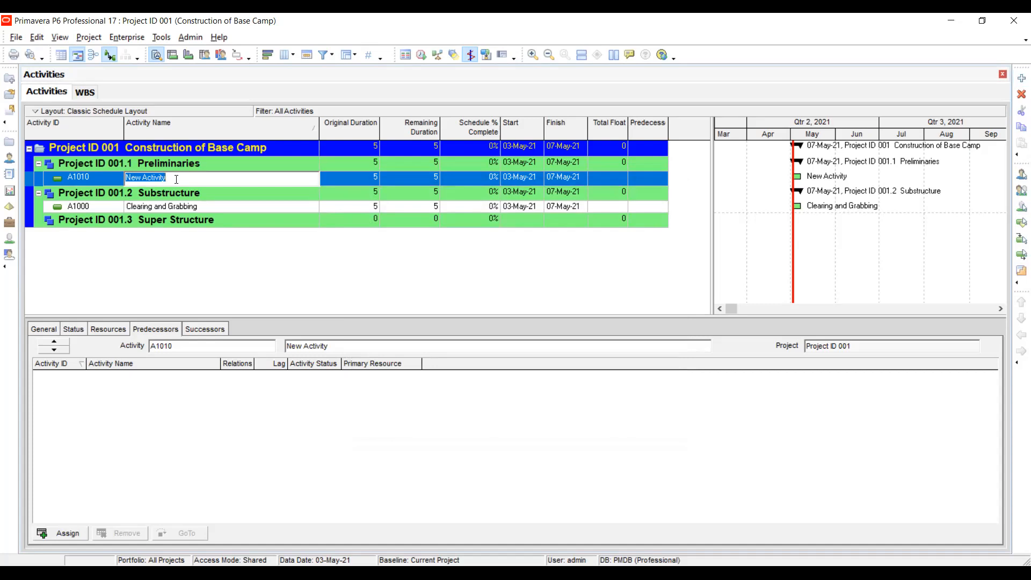
{"action": "type", "text": "Feasibility Studies"}
{"action": "left_click", "coordinate": [73, 179]}
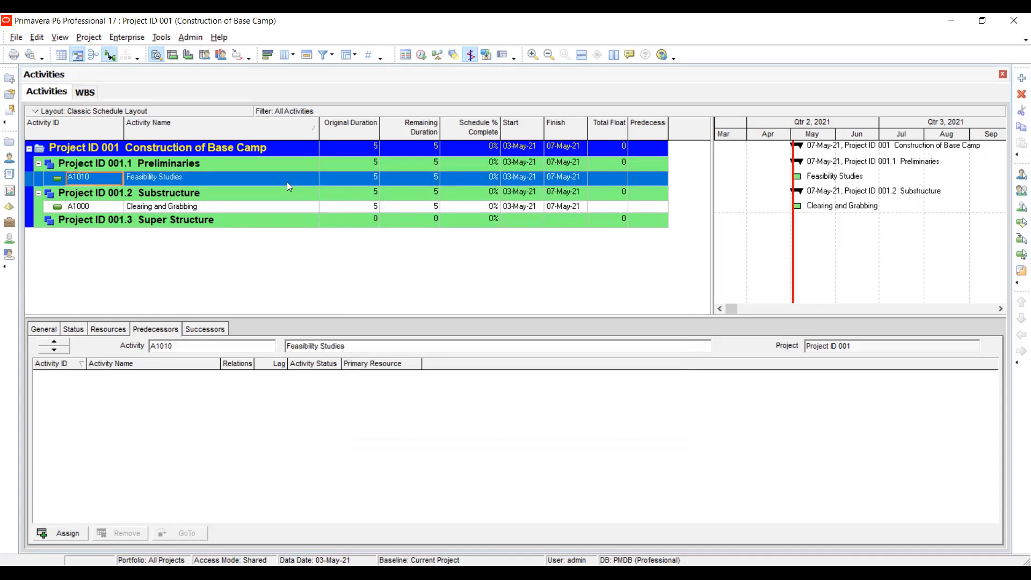
Step: Add another activity under Preliminaries and set the New Activity wizard not to show again
{"action": "left_click", "coordinate": [1022, 78]}
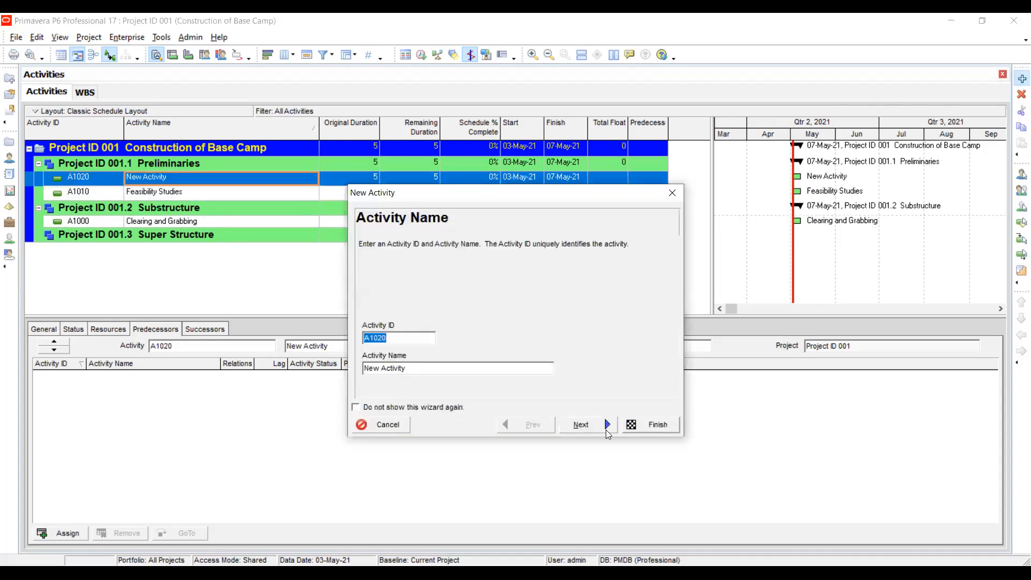
{"action": "left_click", "coordinate": [385, 408]}
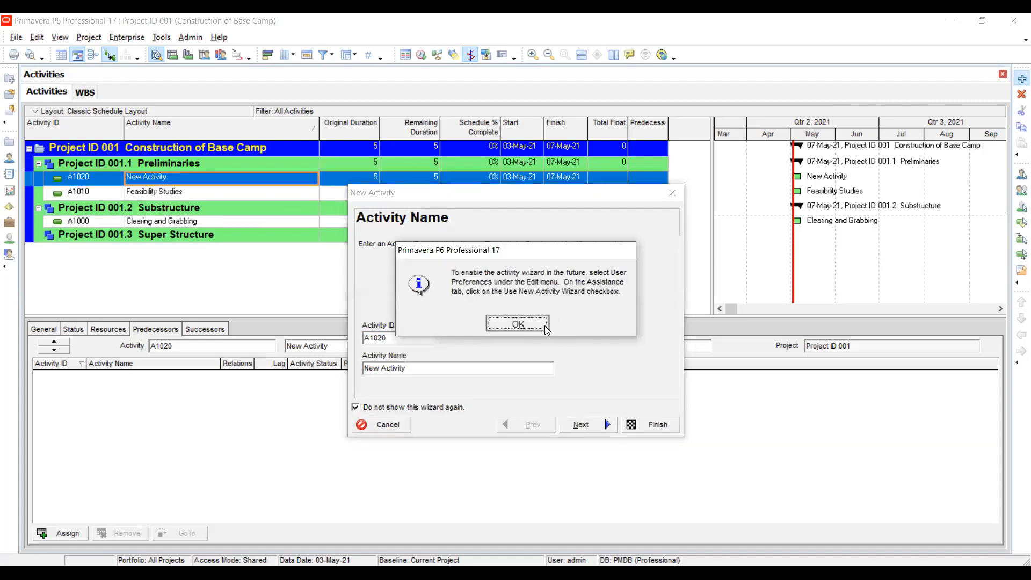
{"action": "key", "text": "Return"}
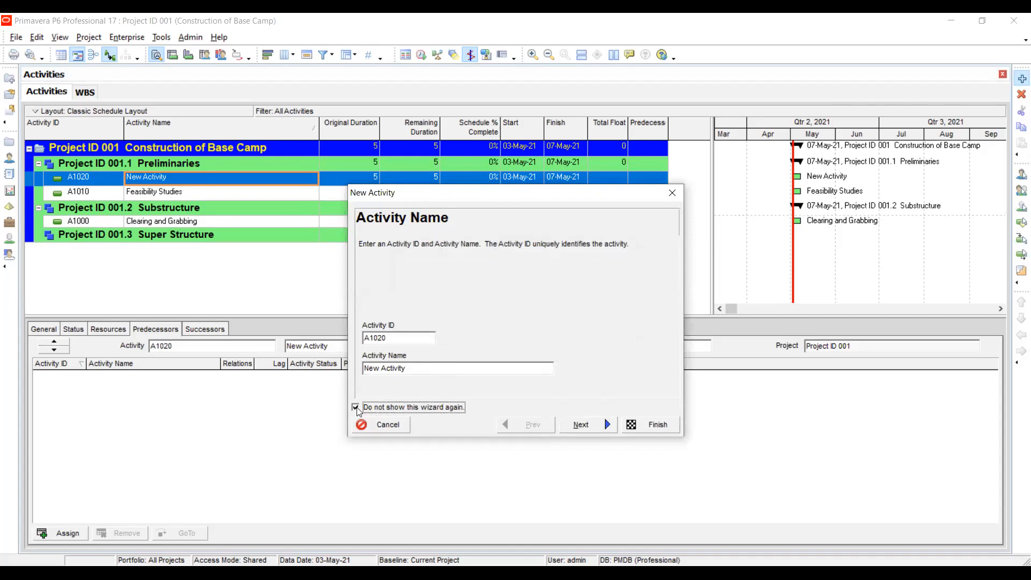
{"action": "left_click", "coordinate": [649, 424]}
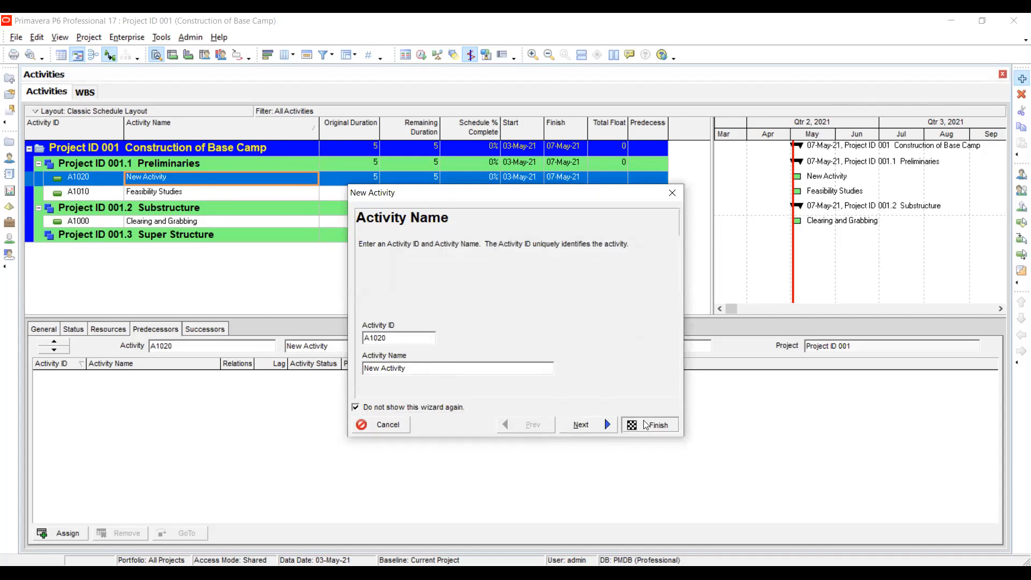
Step: Name the new Preliminaries activity Budgeting
{"action": "left_click", "coordinate": [167, 177]}
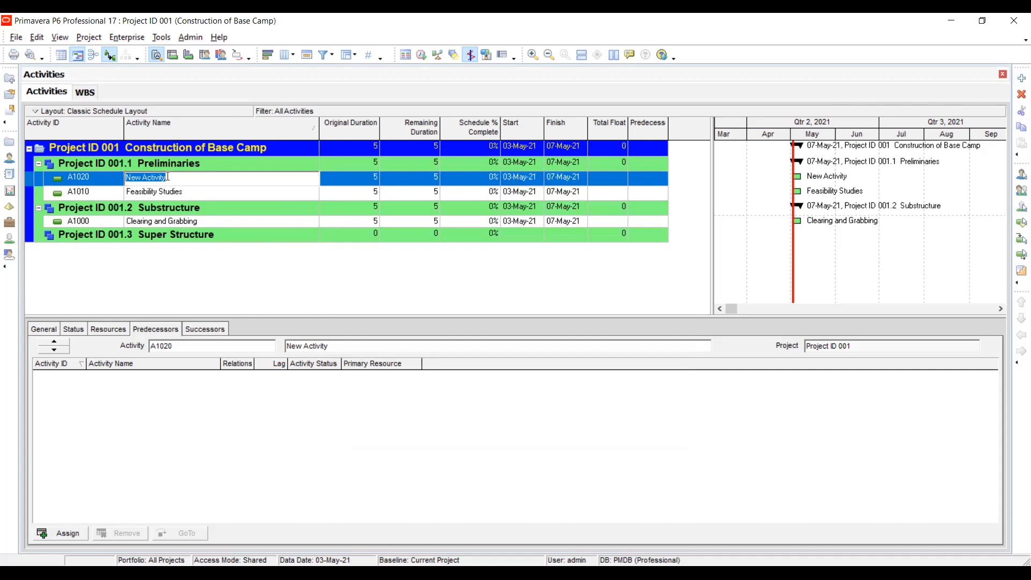
{"action": "type", "text": "Budget"}
{"action": "type", "text": "ing"}
{"action": "key", "text": "Return"}
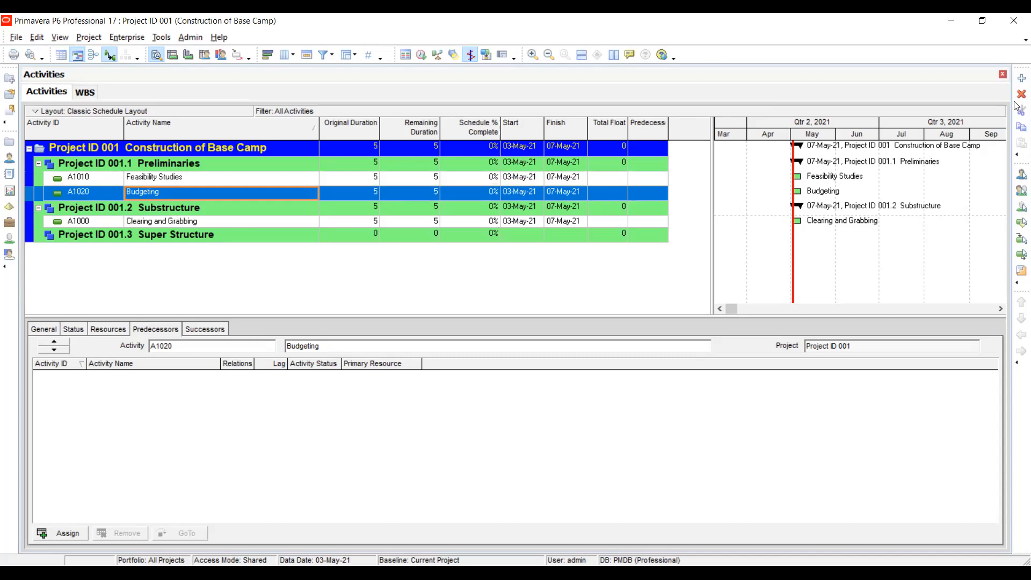
Step: Discard a newly started activity, undo the Budgeting entry and delete the unnamed activity A1020 from Preliminaries
{"action": "left_click", "coordinate": [1021, 78]}
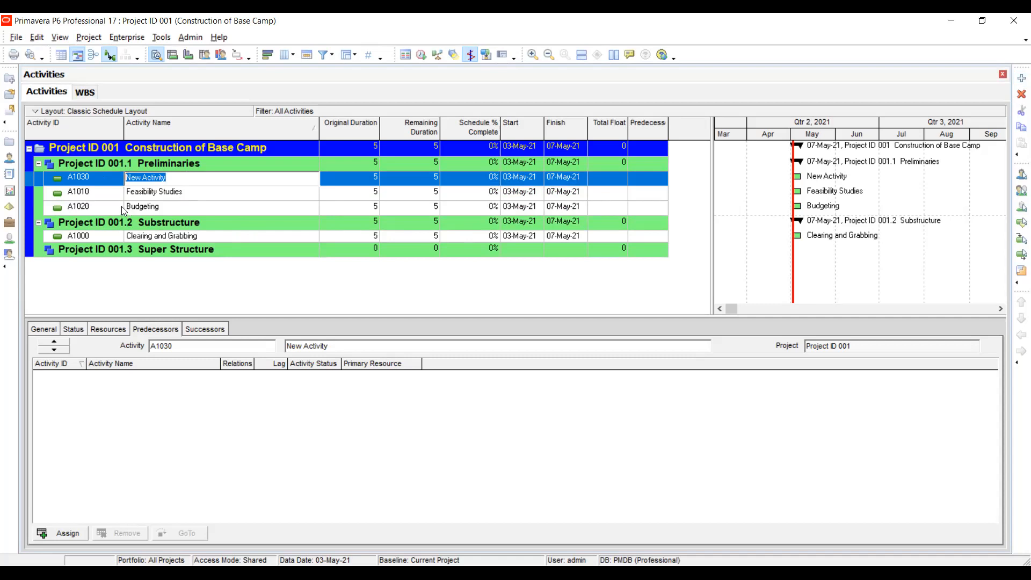
{"action": "key", "text": "Escape"}
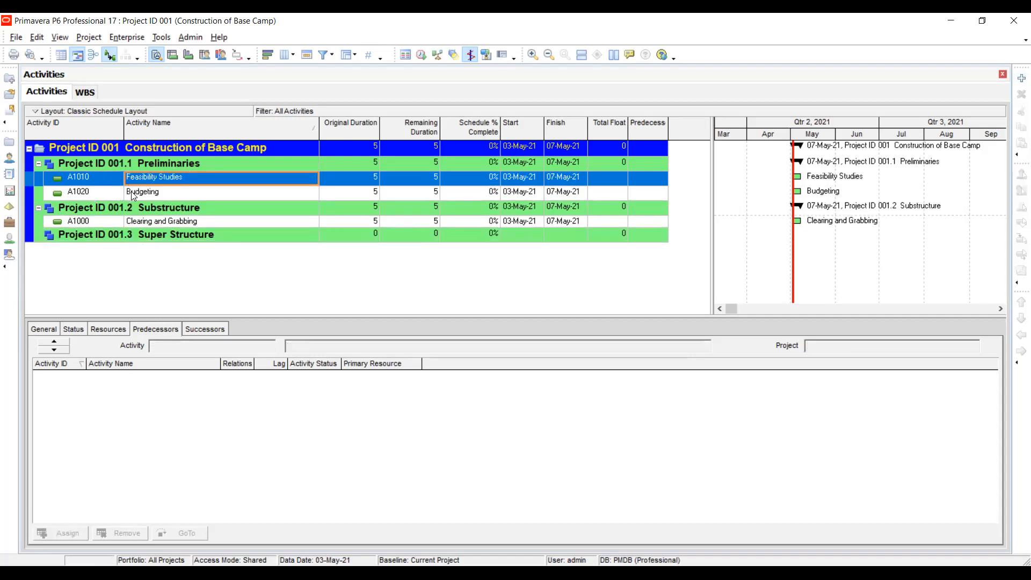
{"action": "key", "text": "ctrl+z"}
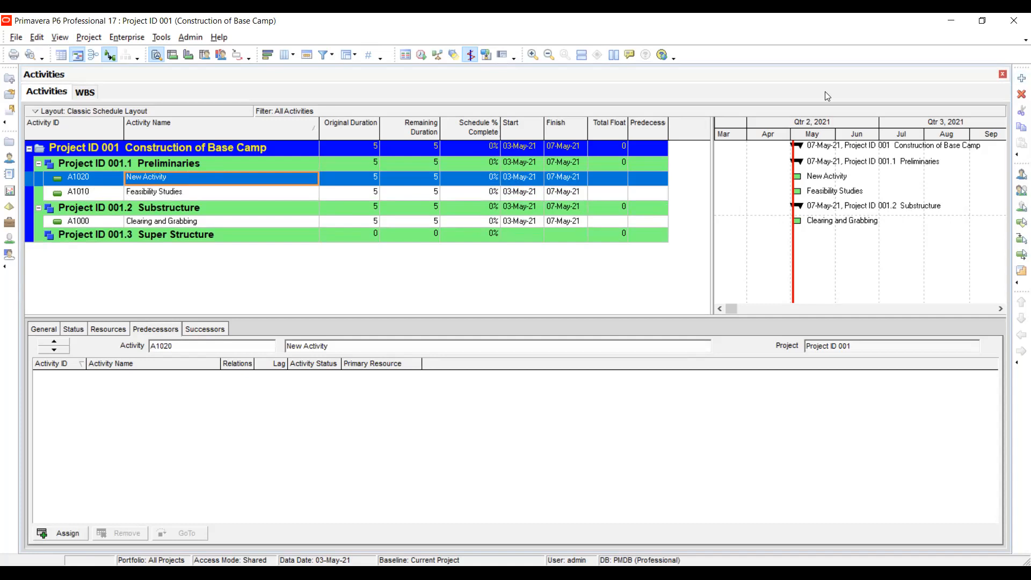
{"action": "left_click", "coordinate": [1021, 94]}
{"action": "left_click", "coordinate": [480, 320]}
{"action": "left_click", "coordinate": [76, 177]}
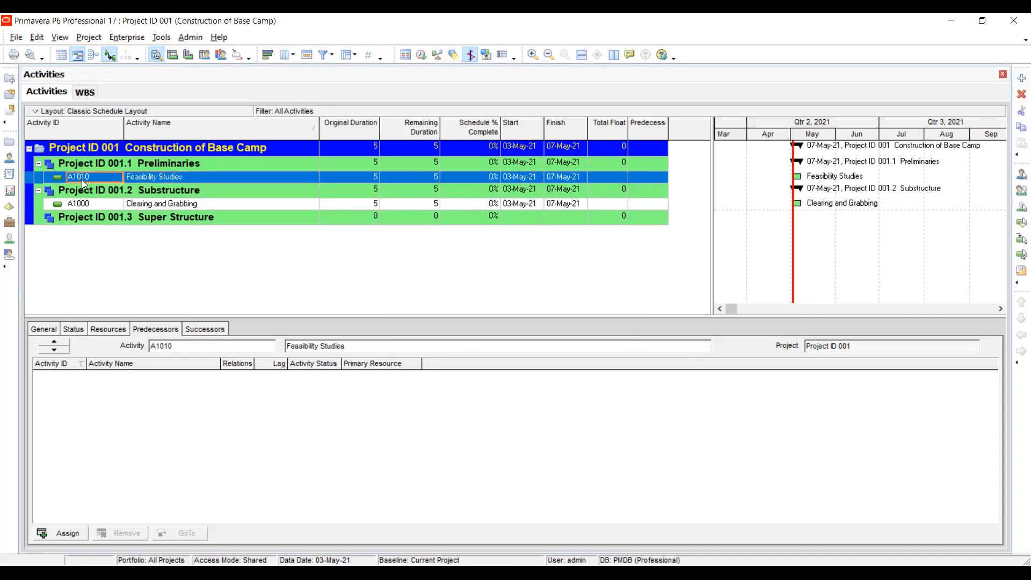
Step: Add the Budgeting activity again under Preliminaries, alongside Feasibility Studies
{"action": "left_click", "coordinate": [1018, 80]}
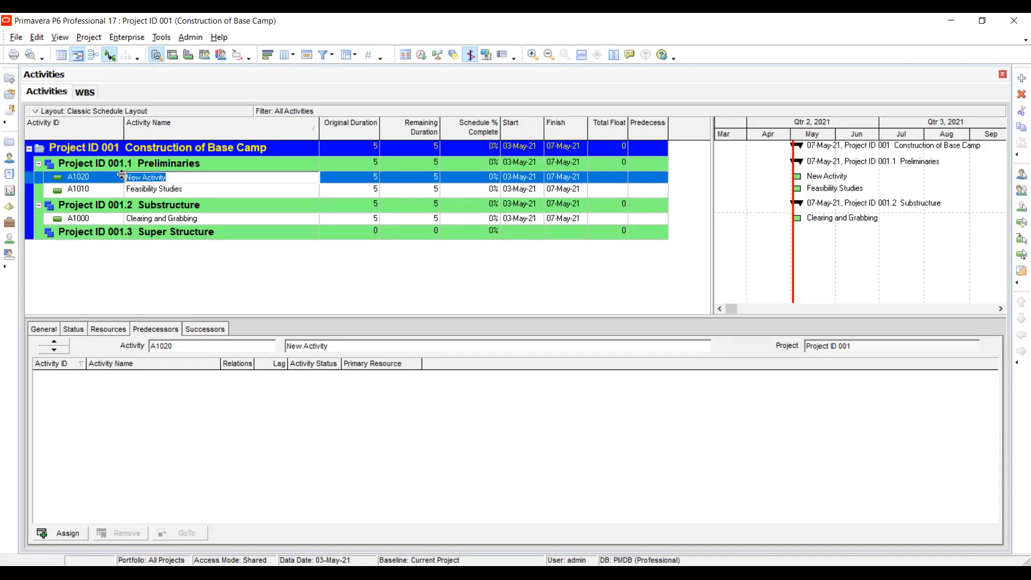
{"action": "type", "text": "Budgeting"}
{"action": "key", "text": "Return"}
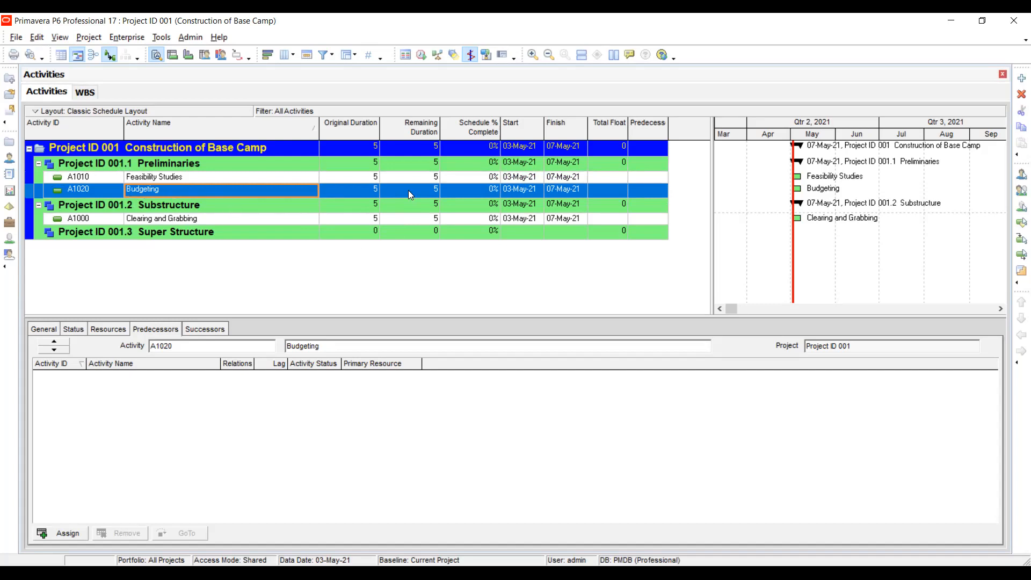
Step: Add an activity named Designs under the Preliminaries WBS
{"action": "left_click", "coordinate": [114, 168]}
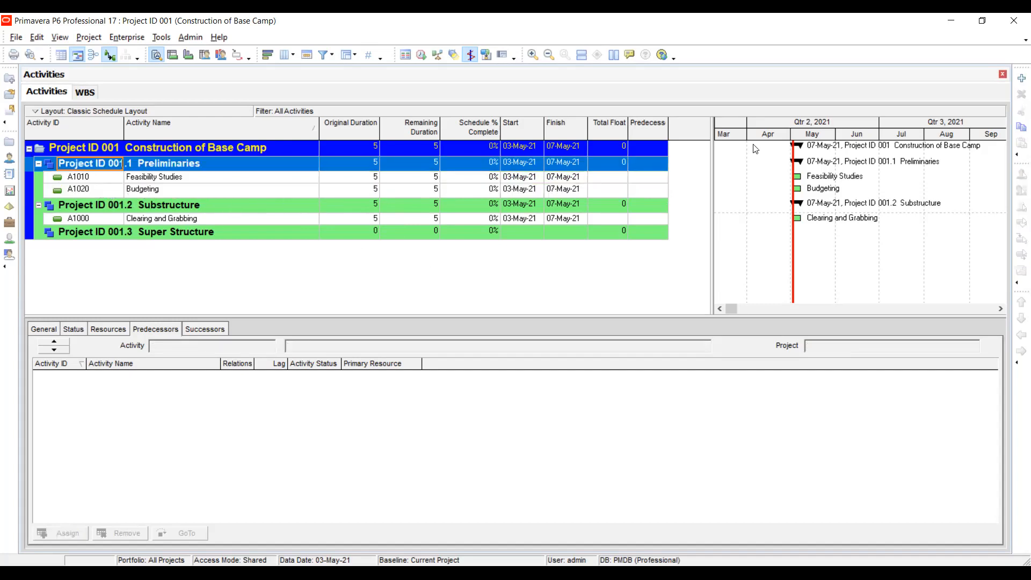
{"action": "left_click", "coordinate": [1021, 77]}
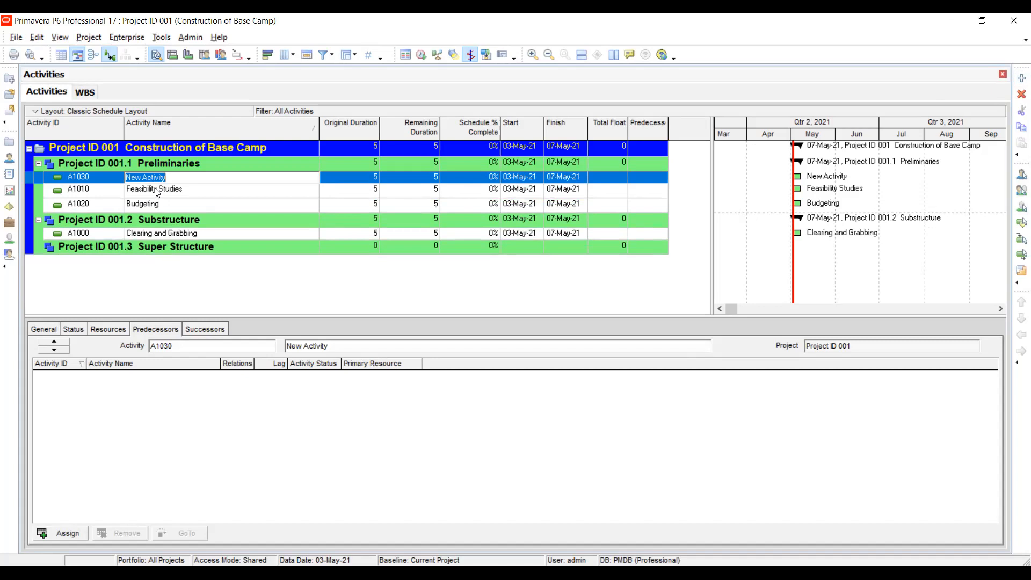
{"action": "type", "text": "Design"}
{"action": "type", "text": "s"}
{"action": "key", "text": "Return"}
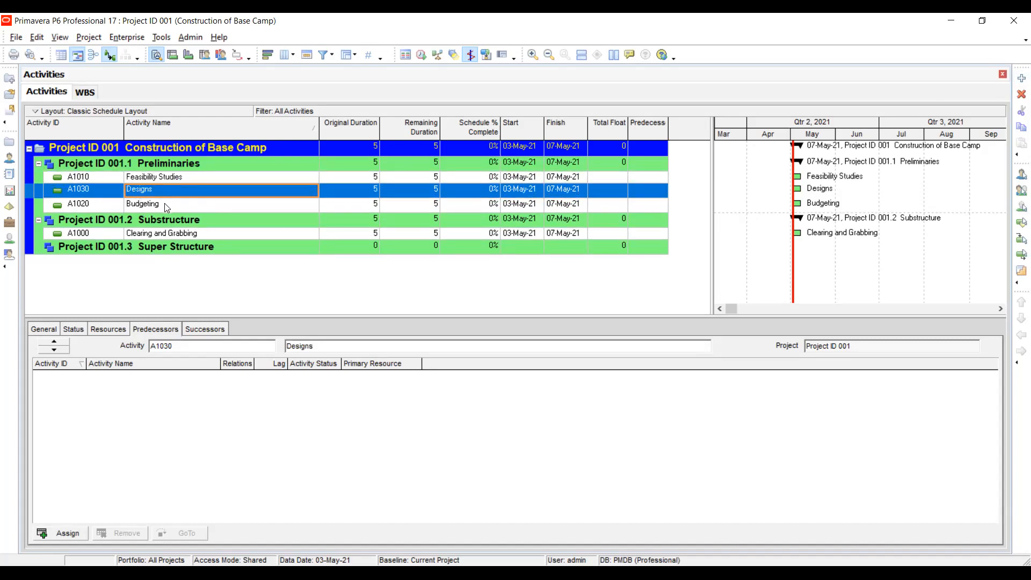
Step: Add an activity named Approval of Designs under the Preliminaries WBS
{"action": "left_click", "coordinate": [1020, 78]}
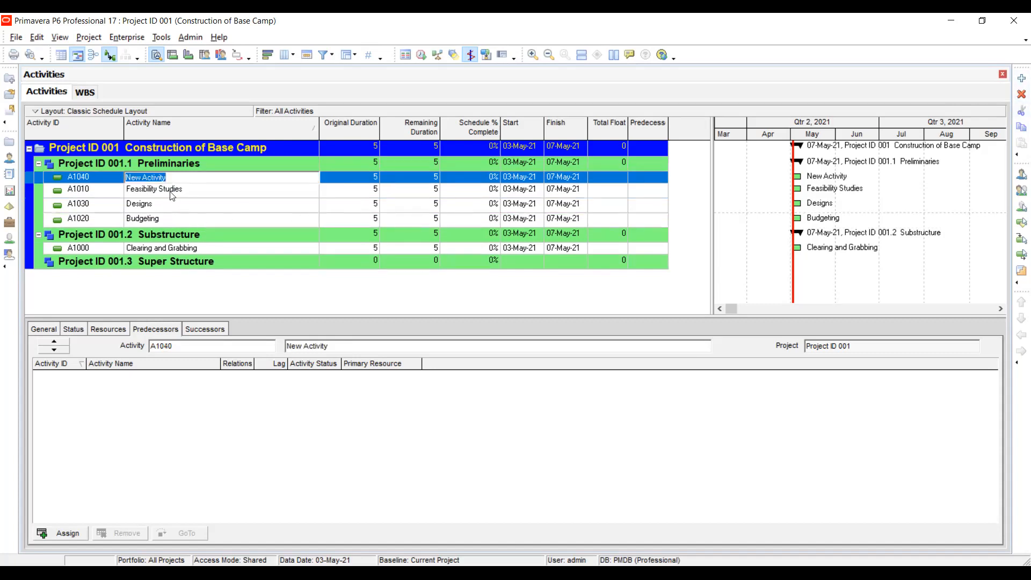
{"action": "type", "text": "Approval of Designs"}
{"action": "key", "text": "Return"}
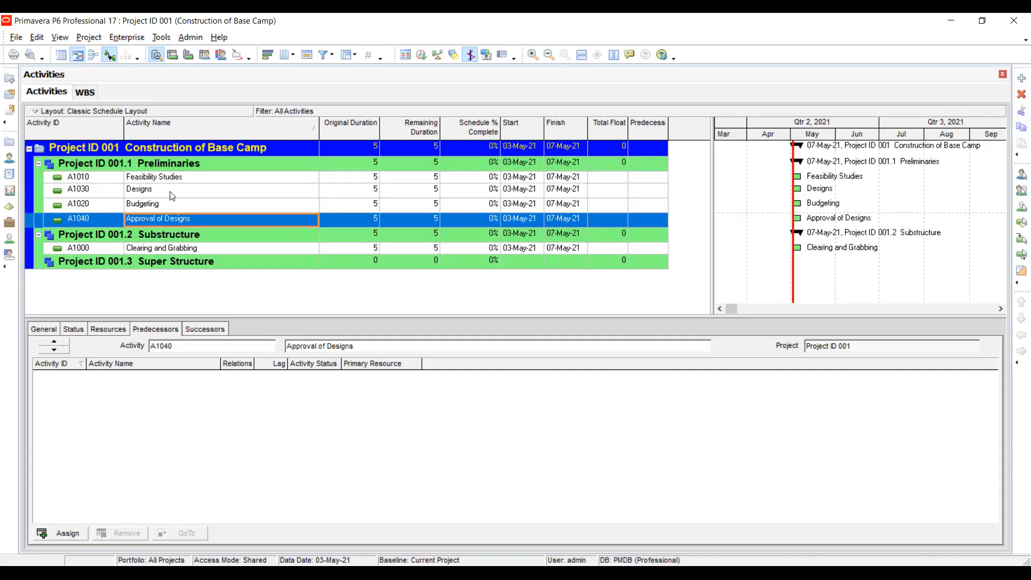
Step: Delete the Budgeting activity from Preliminaries and confirm the deletion
{"action": "left_click", "coordinate": [161, 207]}
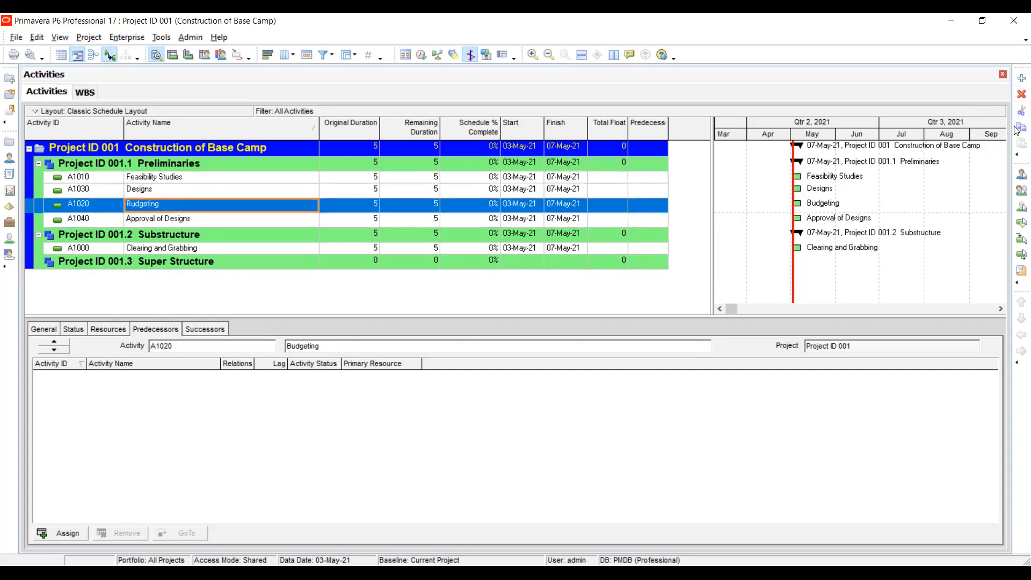
{"action": "left_click", "coordinate": [1021, 94]}
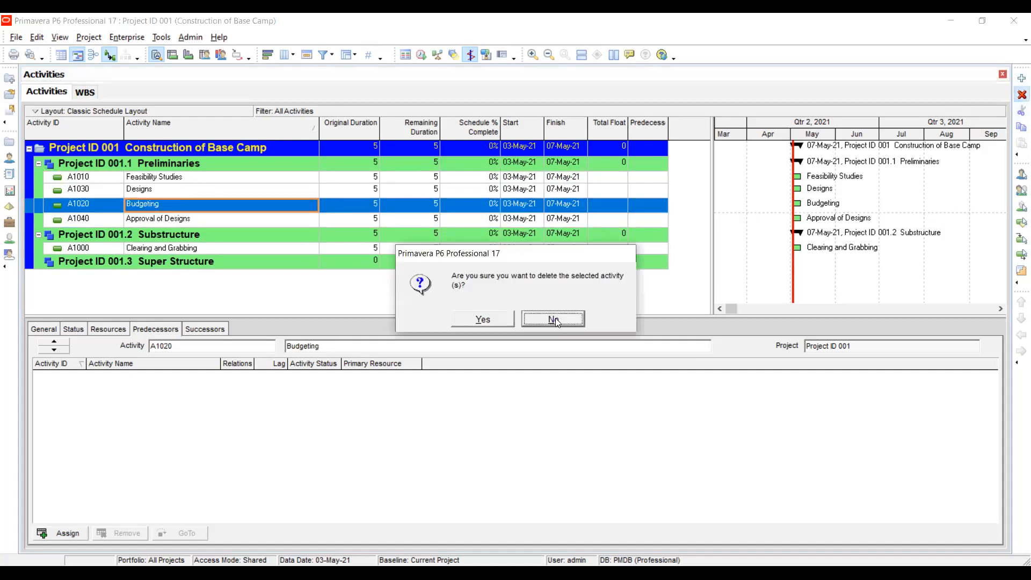
{"action": "left_click", "coordinate": [505, 319]}
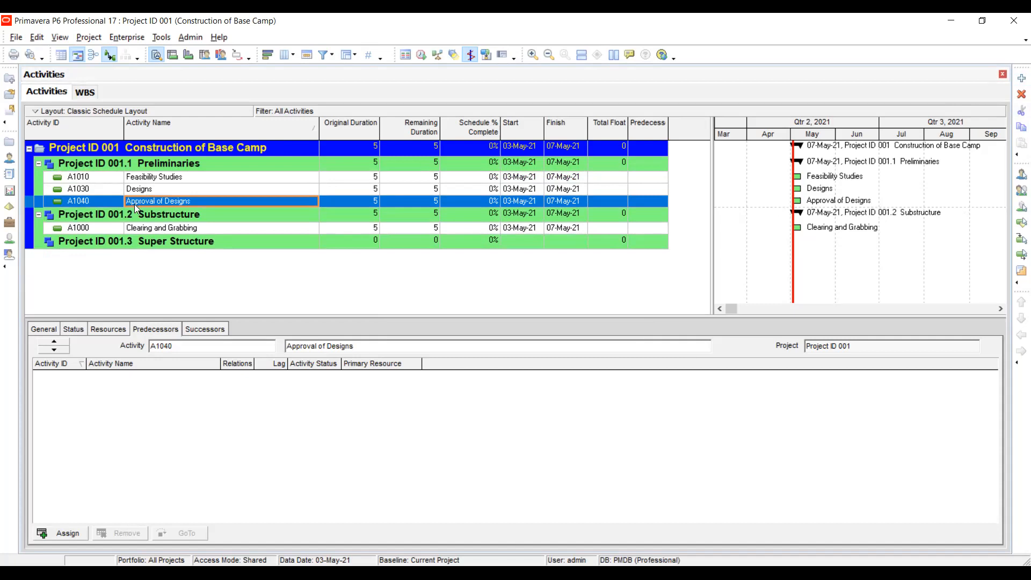
Step: Re-create the deleted Budgeting activity under Preliminaries, starting from the Feasibility Studies row
{"action": "left_click", "coordinate": [158, 178]}
{"action": "left_click", "coordinate": [1021, 79]}
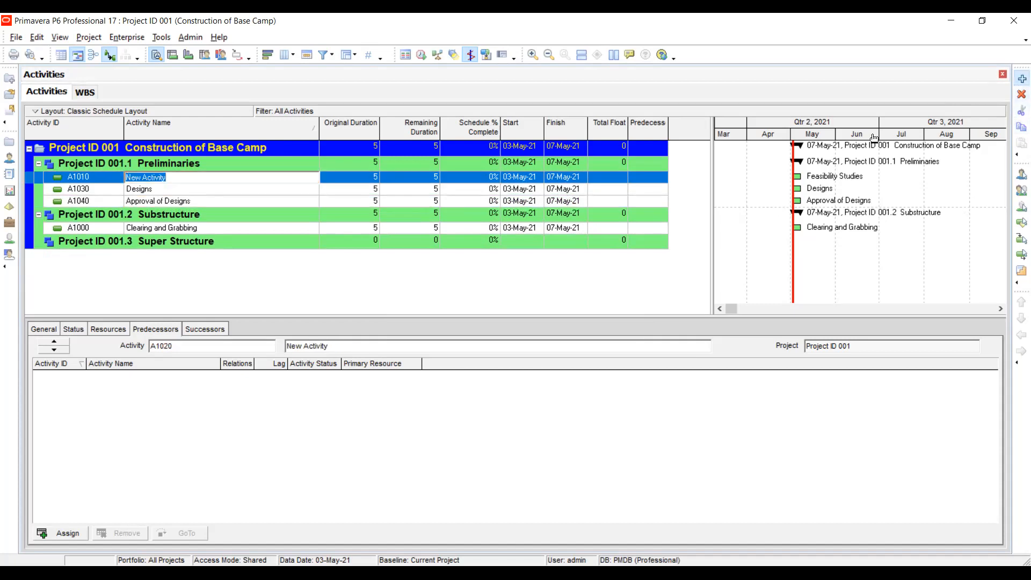
{"action": "type", "text": "Bu"}
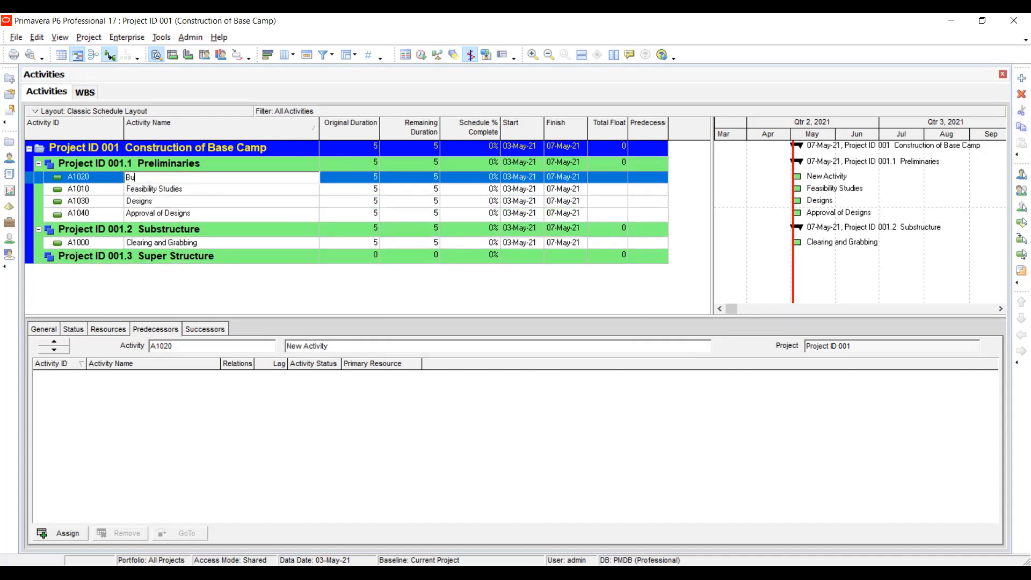
{"action": "type", "text": "dgeting"}
{"action": "key", "text": "Return"}
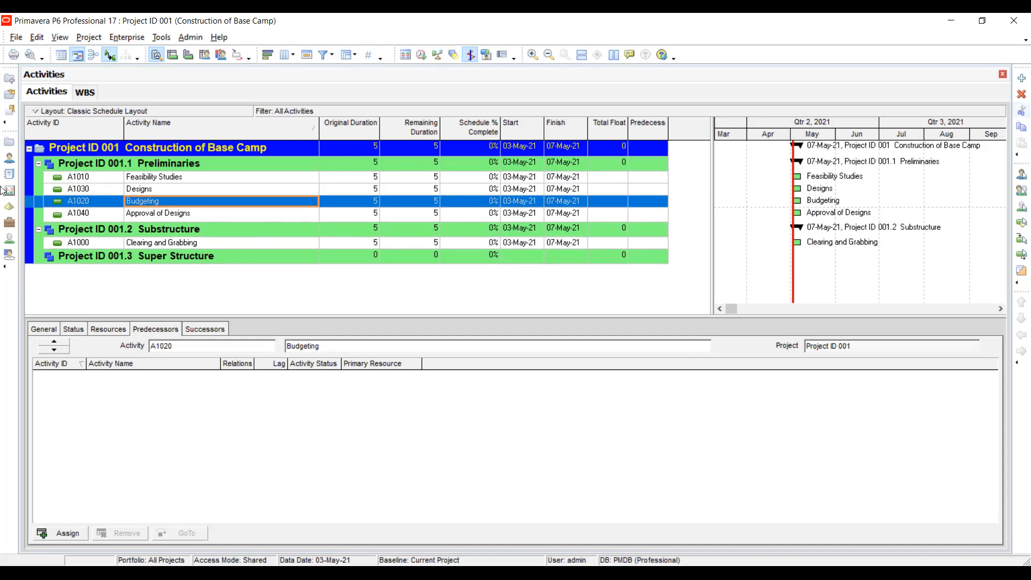
Step: Try to move the Budgeting activity directly below Feasibility Studies by pasting the cut row there
{"action": "left_click", "coordinate": [145, 178]}
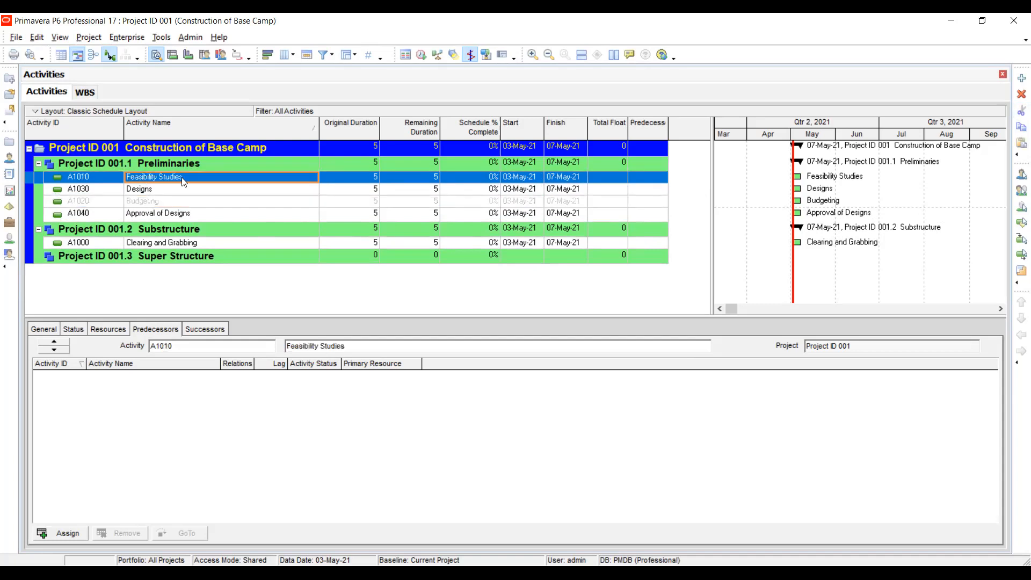
{"action": "left_click", "coordinate": [1021, 143]}
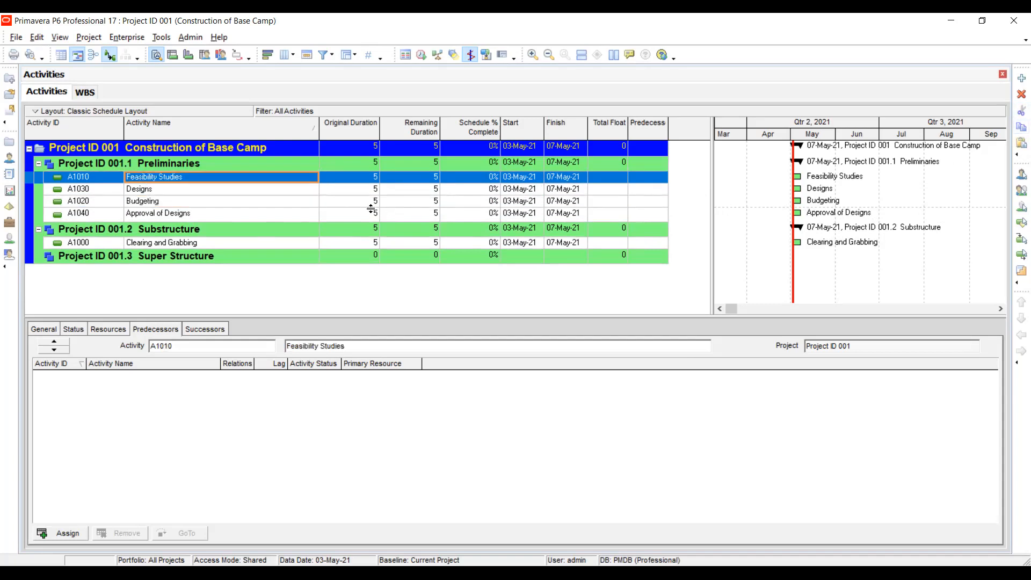
{"action": "left_click", "coordinate": [169, 202]}
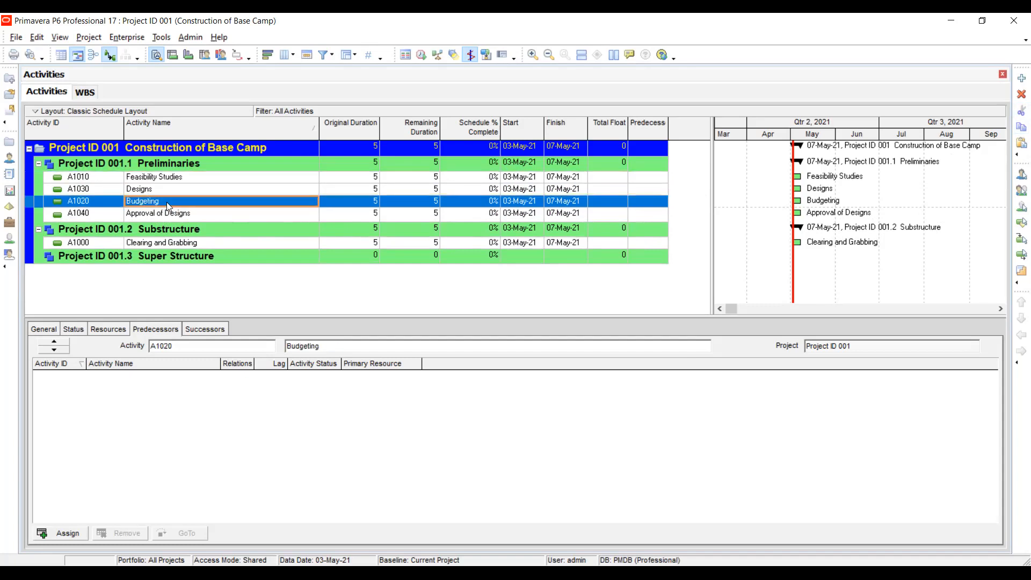
{"action": "left_click", "coordinate": [167, 202]}
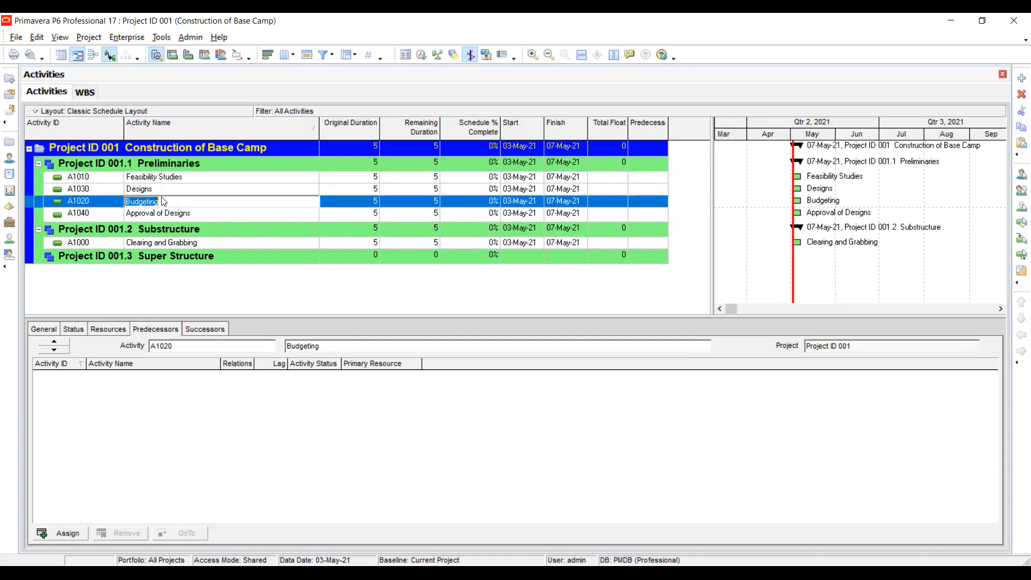
Step: Try to reposition Budgeting within Preliminaries by cutting it and pasting it at the Designs row
{"action": "left_click", "coordinate": [66, 204]}
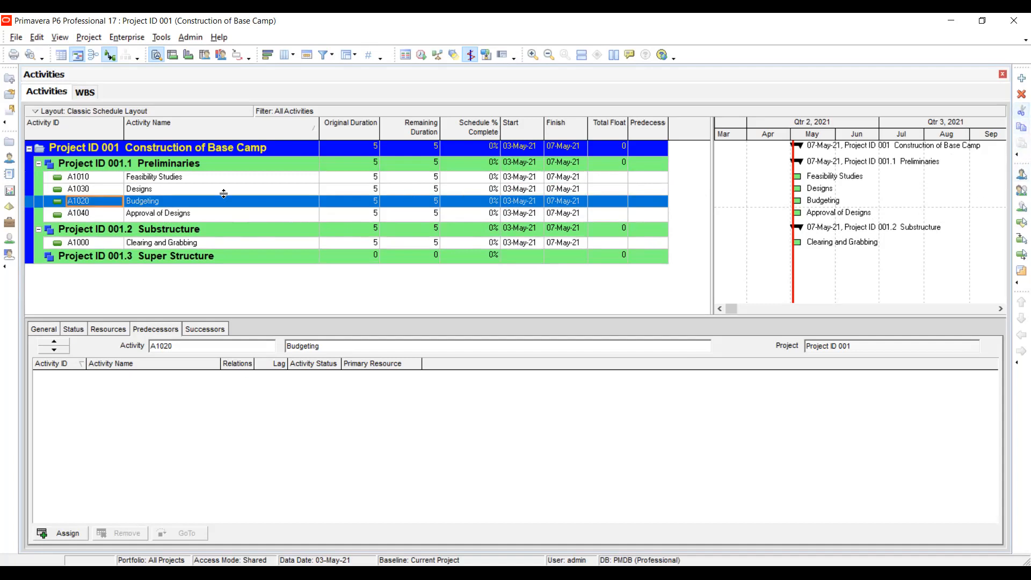
{"action": "left_click", "coordinate": [42, 188]}
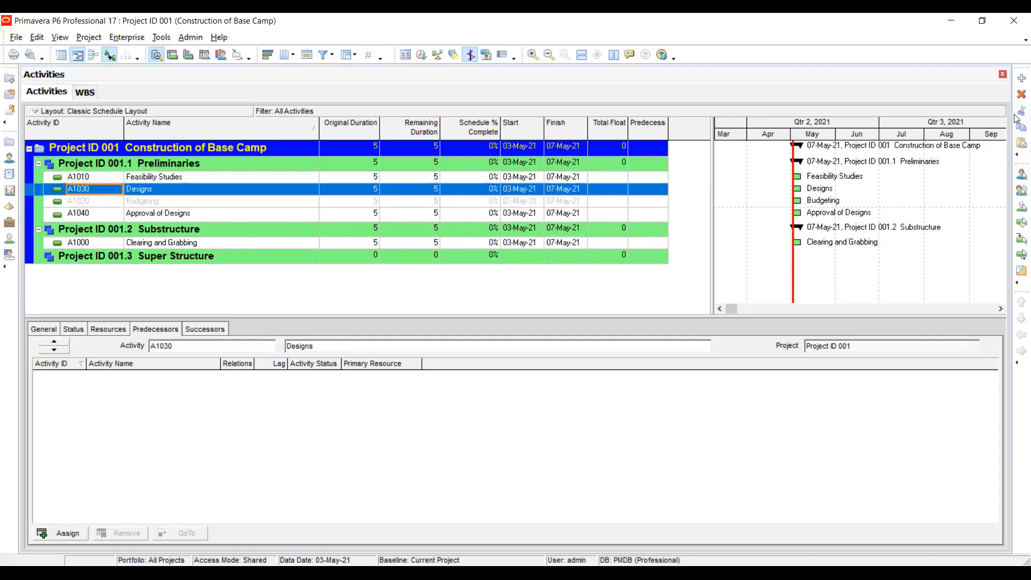
{"action": "left_click", "coordinate": [1020, 143]}
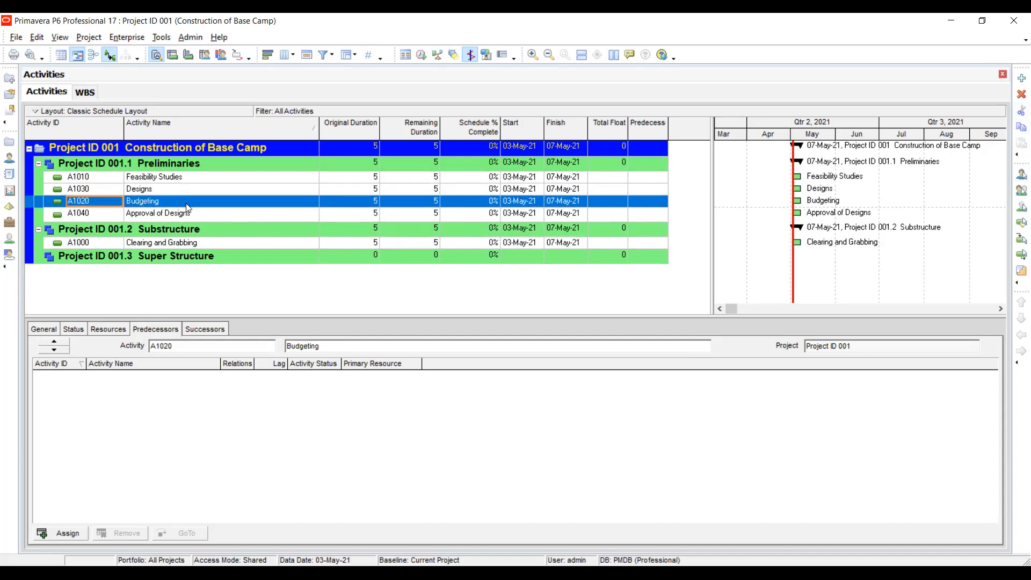
{"action": "left_click", "coordinate": [208, 215]}
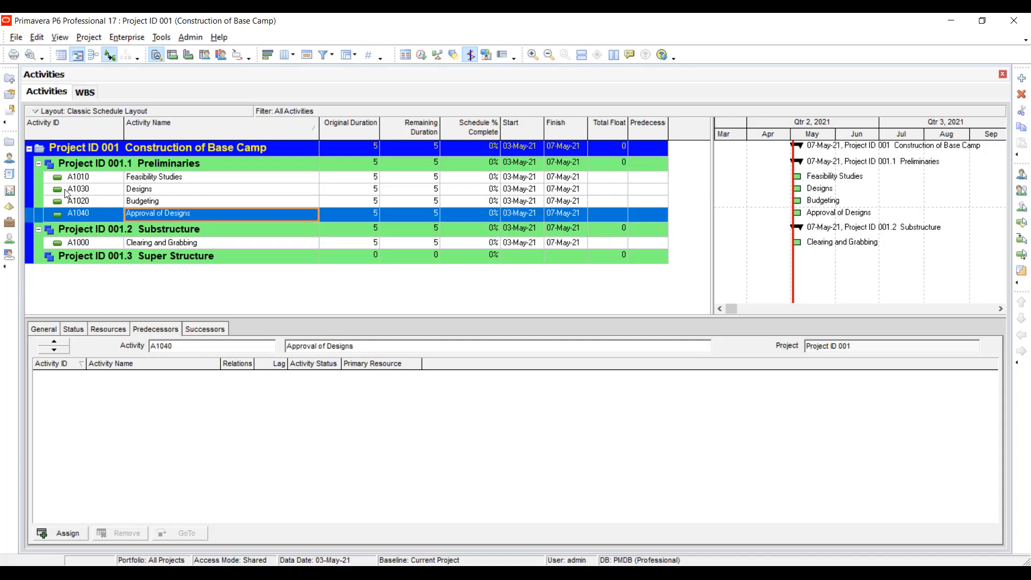
Step: Try to move the Designs activity next to Approval of Designs by cutting and pasting it, repeating the attempt once
{"action": "left_click", "coordinate": [99, 191]}
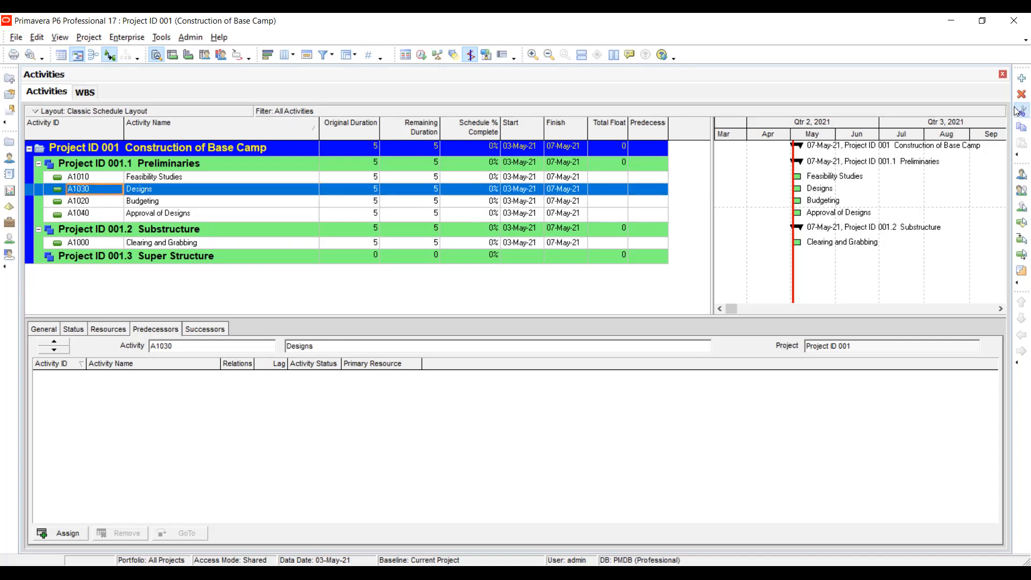
{"action": "left_click", "coordinate": [90, 214]}
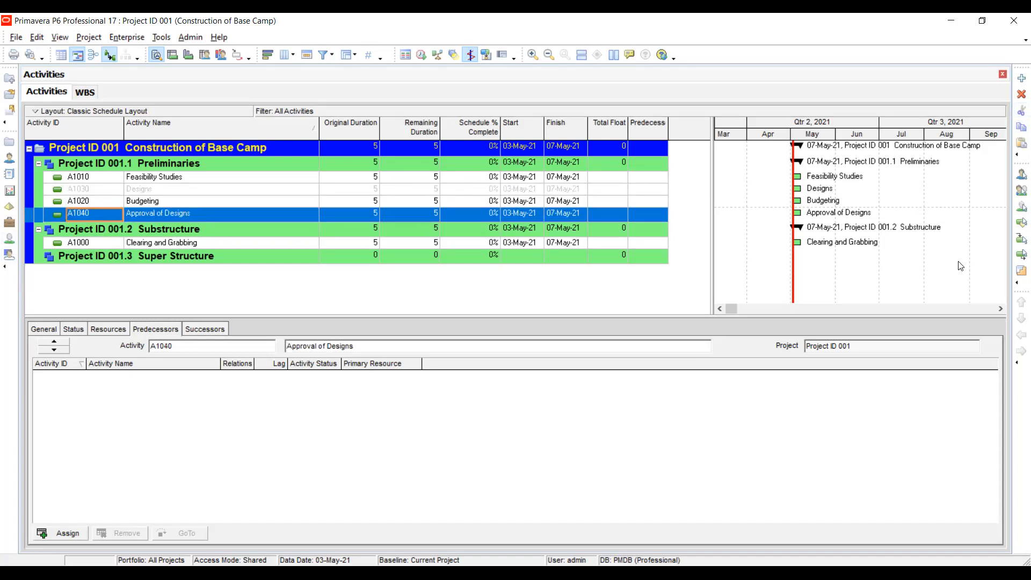
{"action": "left_click", "coordinate": [1018, 147]}
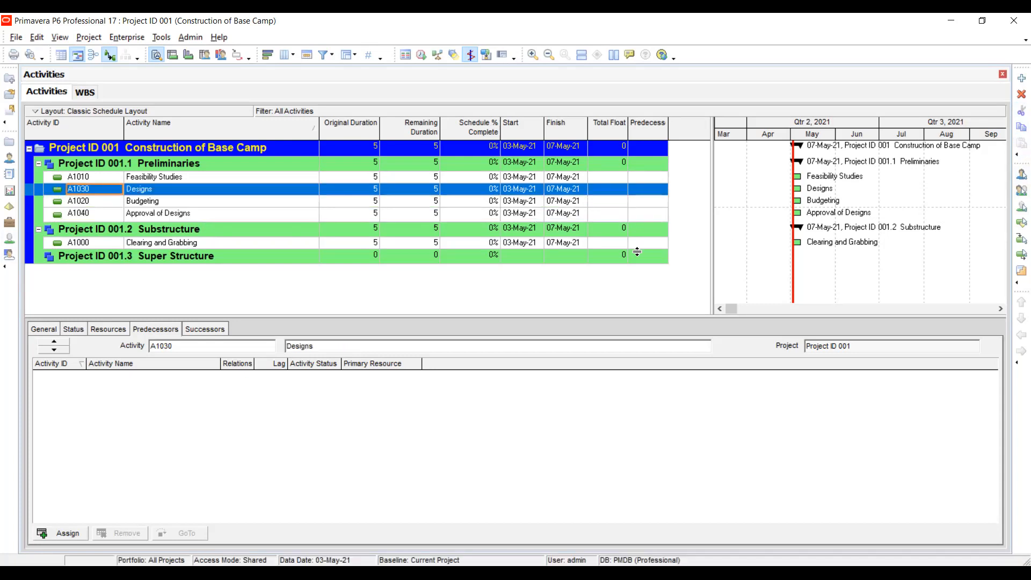
{"action": "left_click", "coordinate": [138, 204]}
{"action": "left_click", "coordinate": [148, 216]}
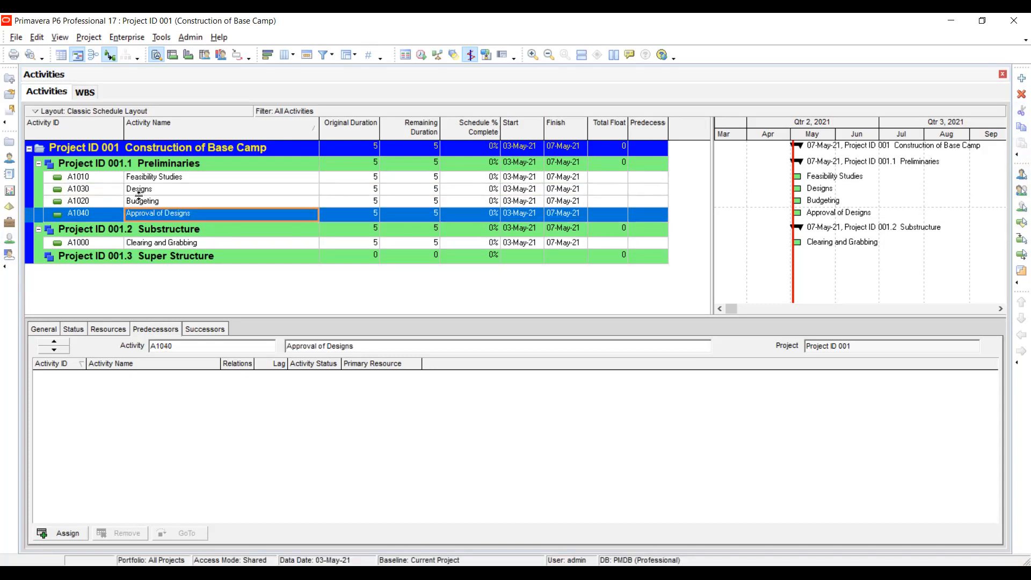
{"action": "left_click", "coordinate": [77, 191]}
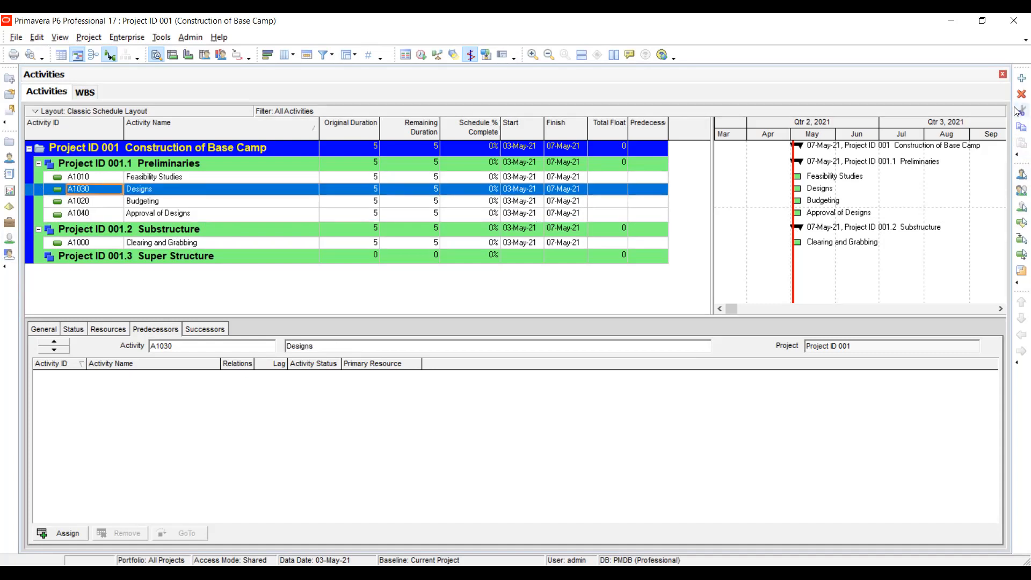
{"action": "left_click", "coordinate": [92, 213]}
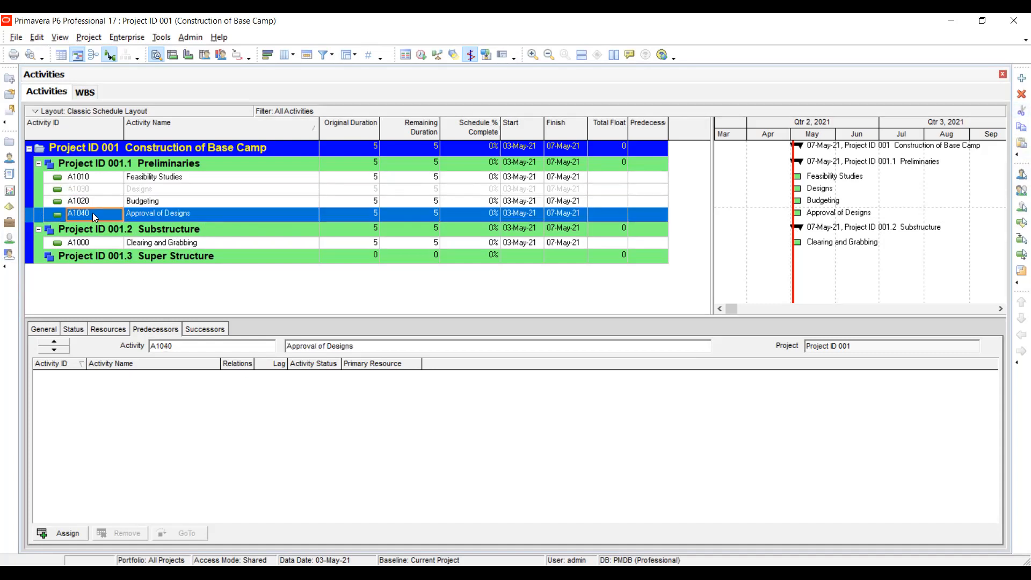
{"action": "left_click", "coordinate": [1016, 146]}
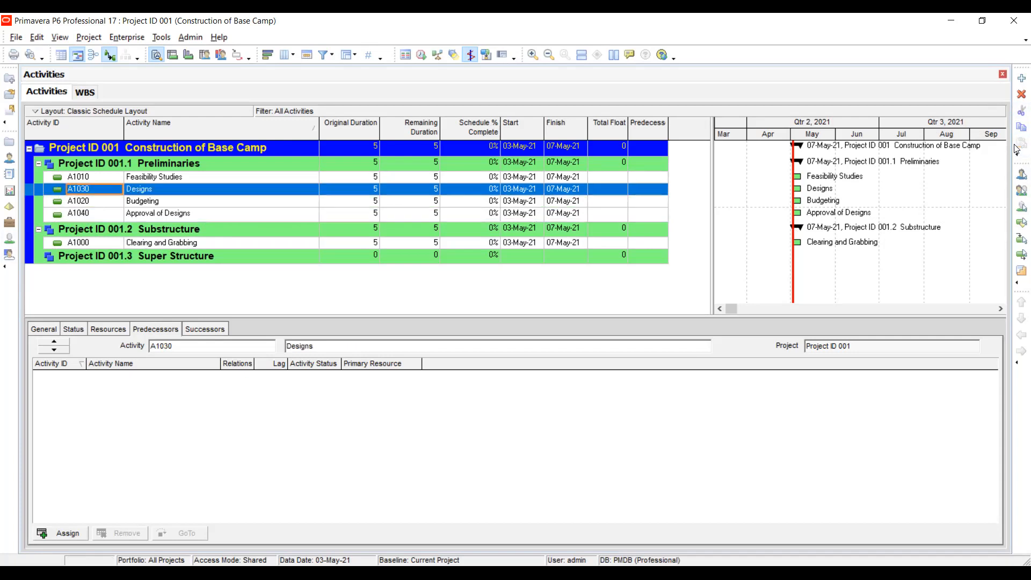
Step: Rename the Designs activity A1030 under Preliminaries as Budgeting
{"action": "left_click", "coordinate": [176, 192]}
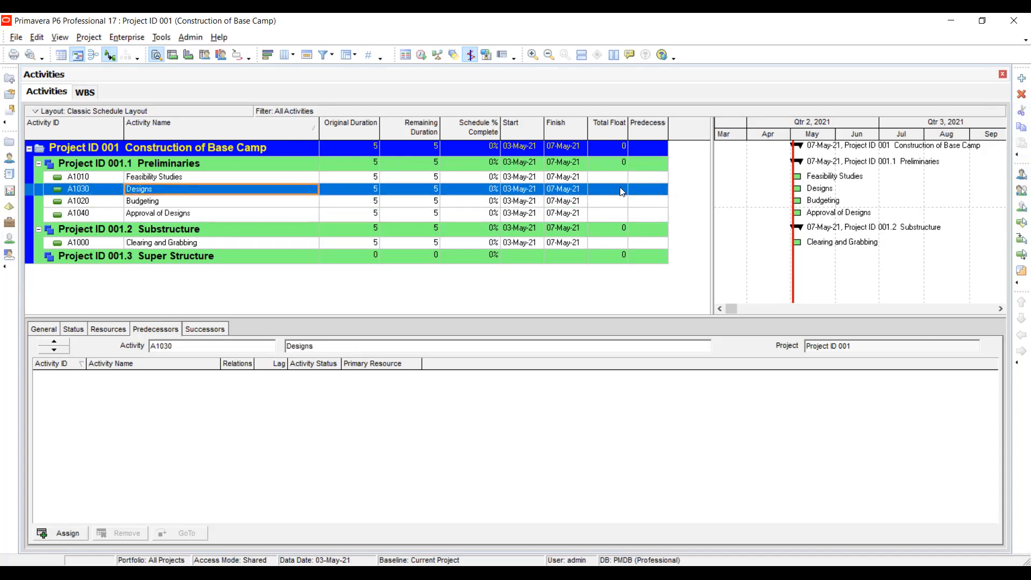
{"action": "left_click", "coordinate": [182, 190]}
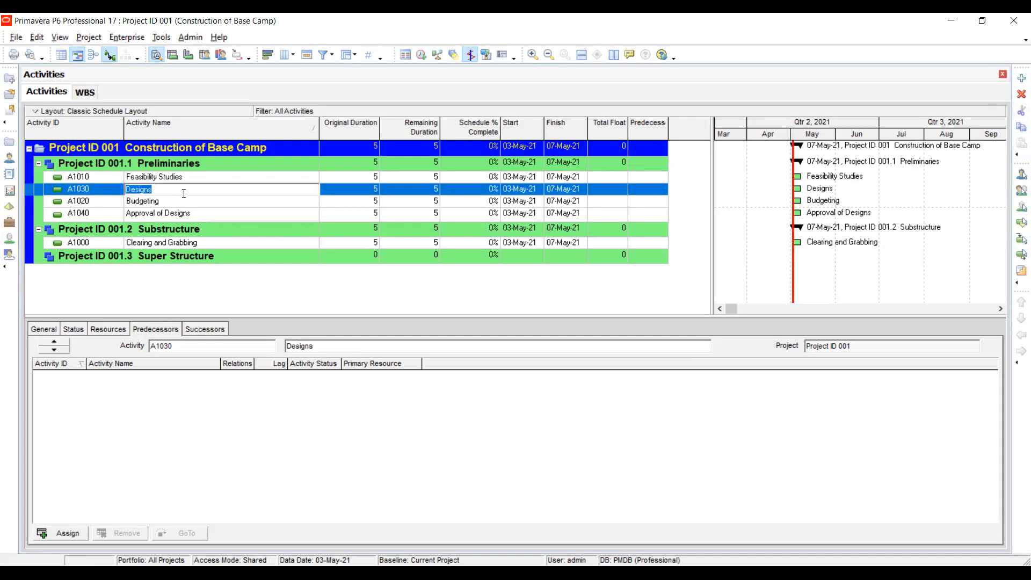
{"action": "type", "text": "Budgeting"}
{"action": "key", "text": "Return"}
Step: Rename activity A1030 under Preliminaries as Approval of Designs
{"action": "type", "text": "Des"}
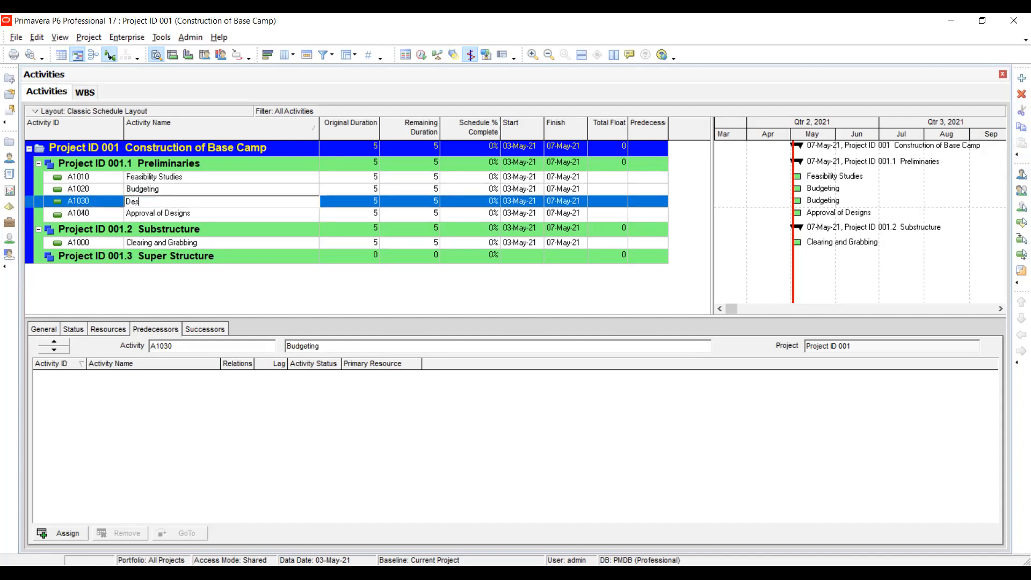
{"action": "key", "text": "BackSpace"}
{"action": "key", "text": "BackSpace"}
{"action": "key", "text": "BackSpace"}
{"action": "type", "text": "Approval of Designs"}
Step: Rename activity A1030 as Designs, and undo that rename
{"action": "left_click", "coordinate": [208, 213]}
{"action": "type", "text": "Designs"}
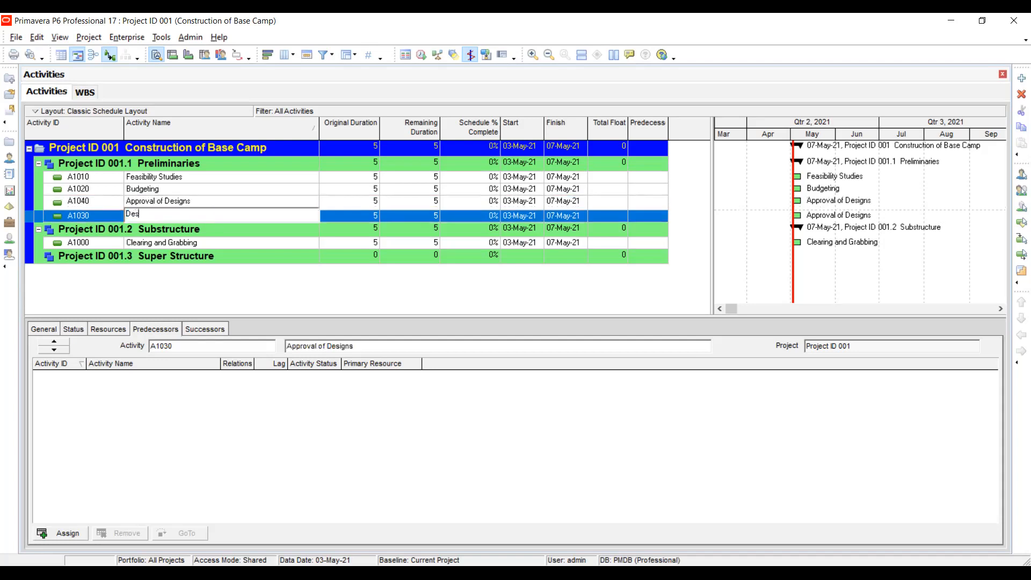
{"action": "left_click", "coordinate": [180, 245]}
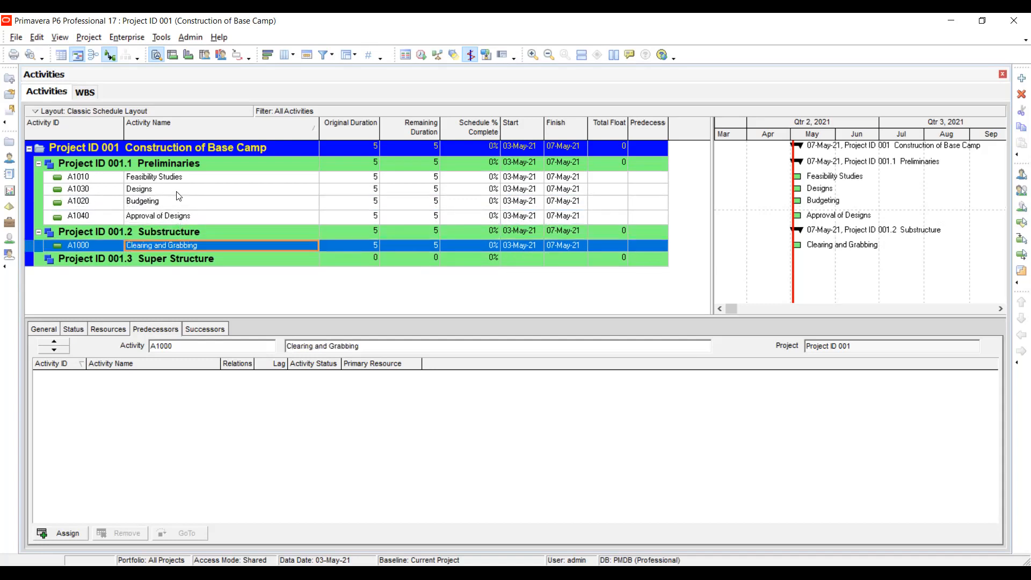
{"action": "key", "text": "ctrl+z"}
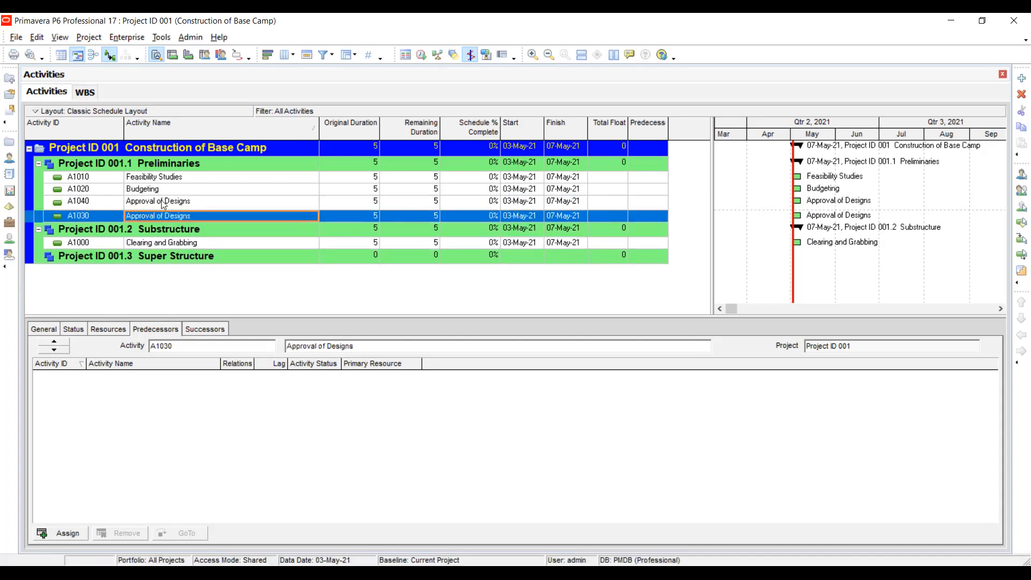
Step: Re-enter the name Approval of Designs for activity A1040 under Preliminaries
{"action": "left_click", "coordinate": [181, 216]}
{"action": "left_click", "coordinate": [183, 243]}
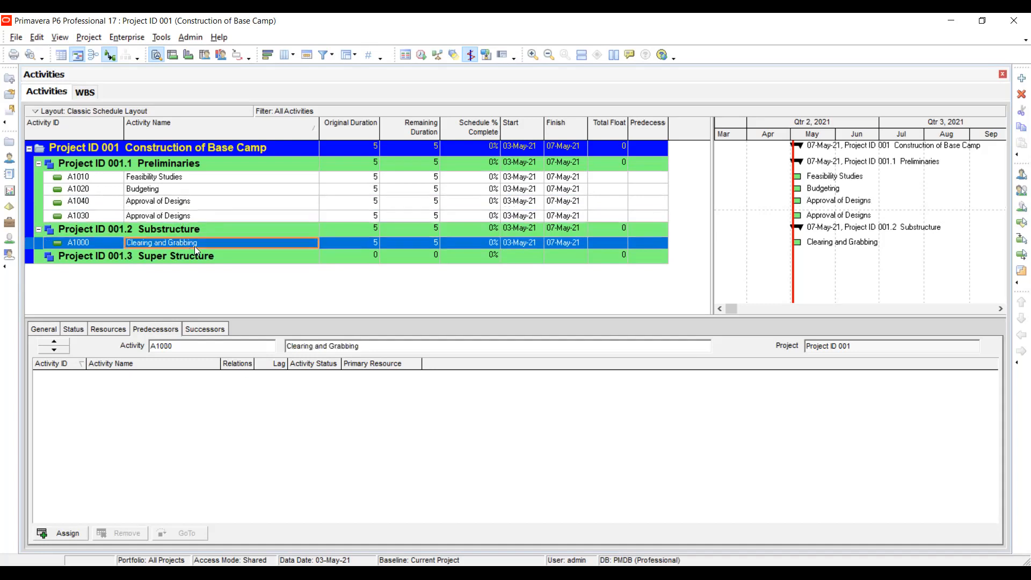
{"action": "left_click", "coordinate": [174, 202]}
{"action": "left_click", "coordinate": [176, 202]}
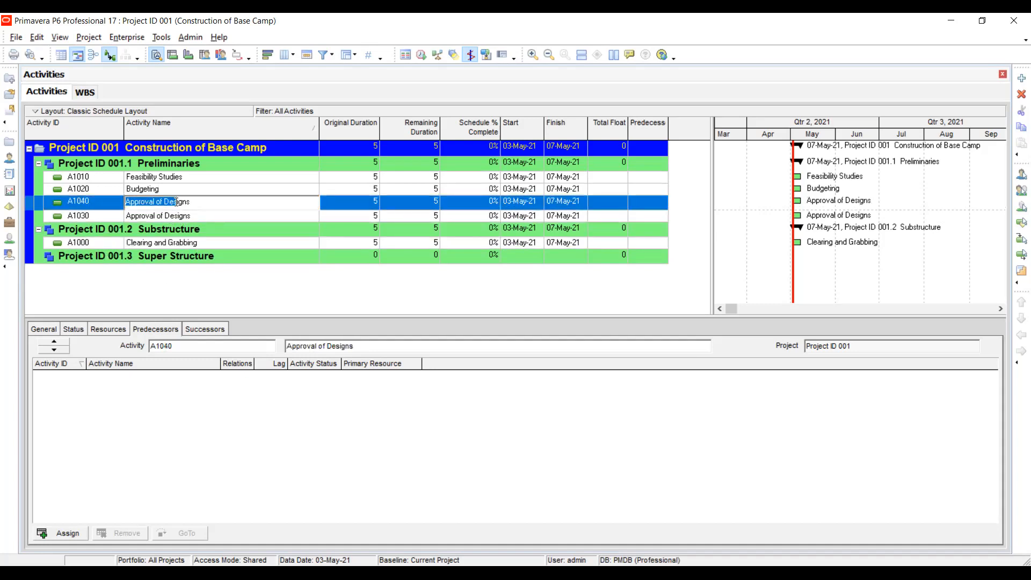
{"action": "type", "text": "De"}
{"action": "key", "text": "Delete"}
{"action": "key", "text": "Delete"}
{"action": "key", "text": "BackSpace"}
{"action": "key", "text": "BackSpace"}
{"action": "type", "text": "Appr"}
{"action": "type", "text": "of Designs"}
{"action": "key", "text": "Return"}
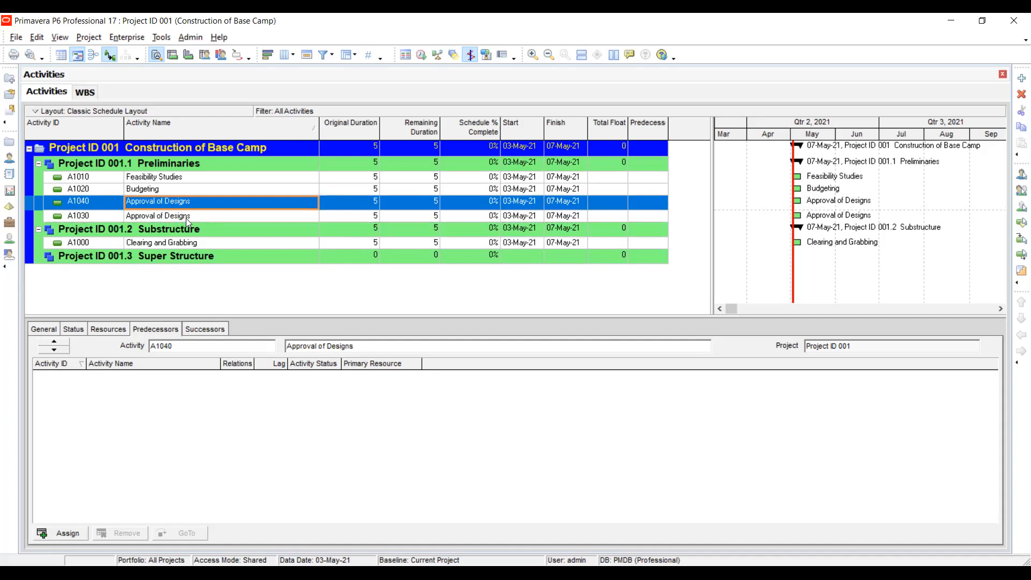
Step: Change the name of activity A1030 from the duplicate Approval of Designs to Designs
{"action": "left_click", "coordinate": [186, 218]}
{"action": "type", "text": "Des"}
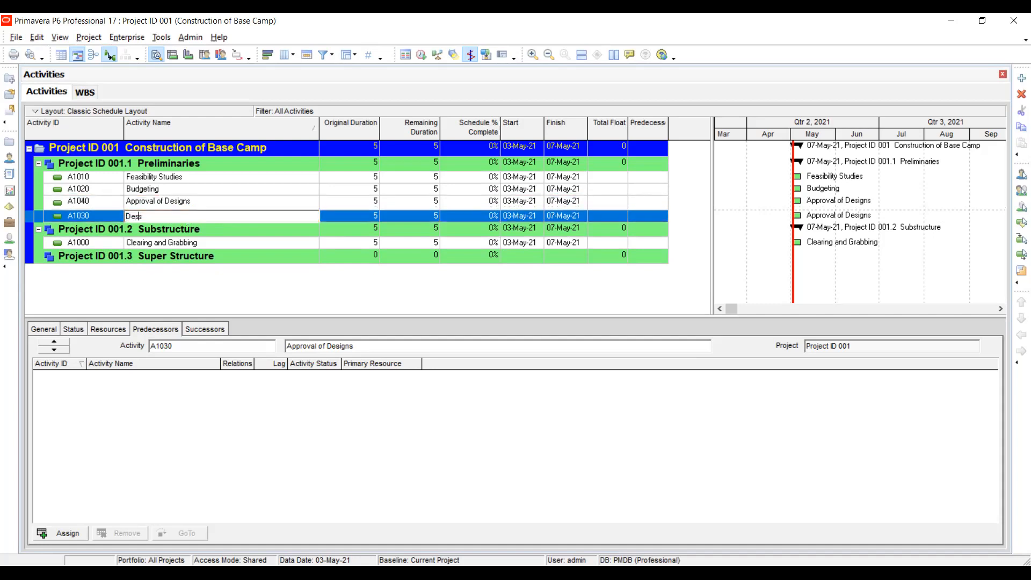
{"action": "type", "text": "igns"}
{"action": "key", "text": "Return"}
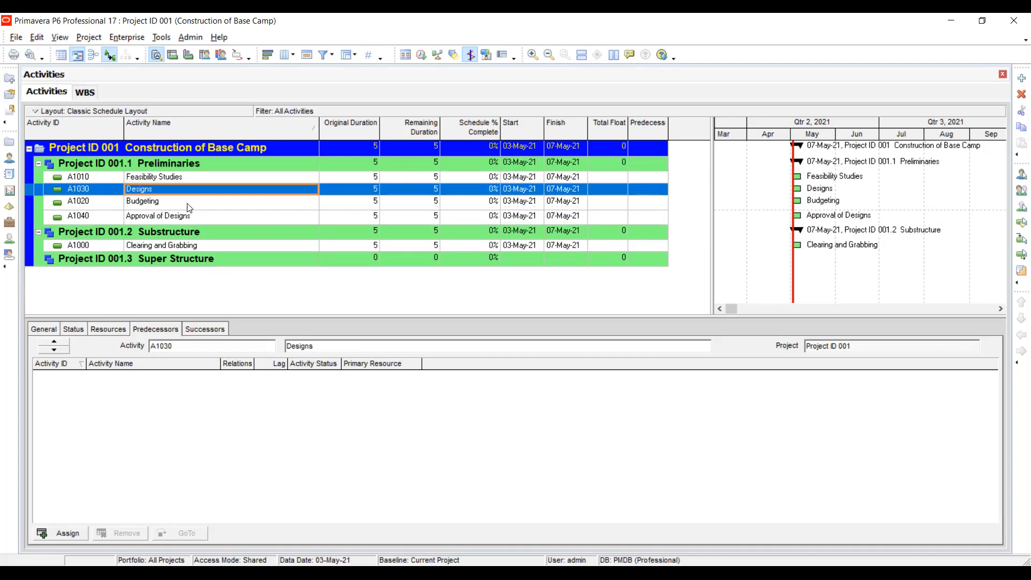
Step: Try once more to move Designs by cutting it and pasting it at the Approval of Designs row
{"action": "left_click", "coordinate": [167, 215]}
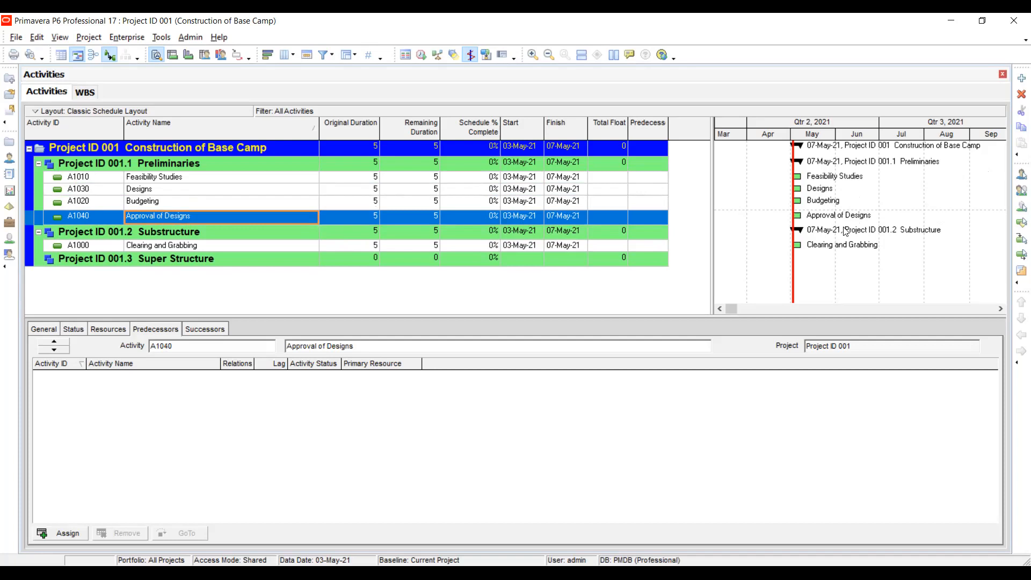
{"action": "left_click", "coordinate": [163, 203]}
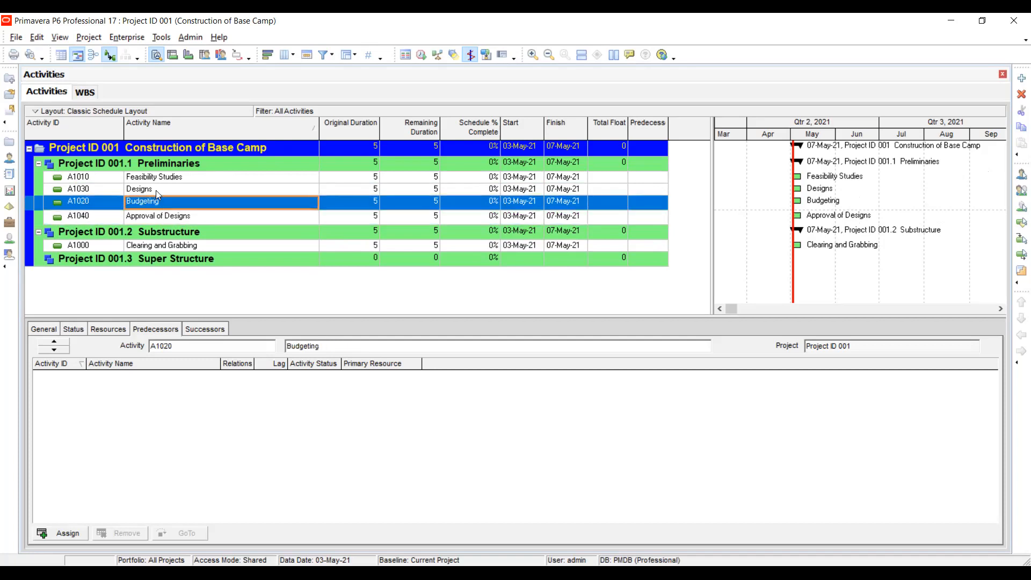
{"action": "left_click", "coordinate": [153, 191]}
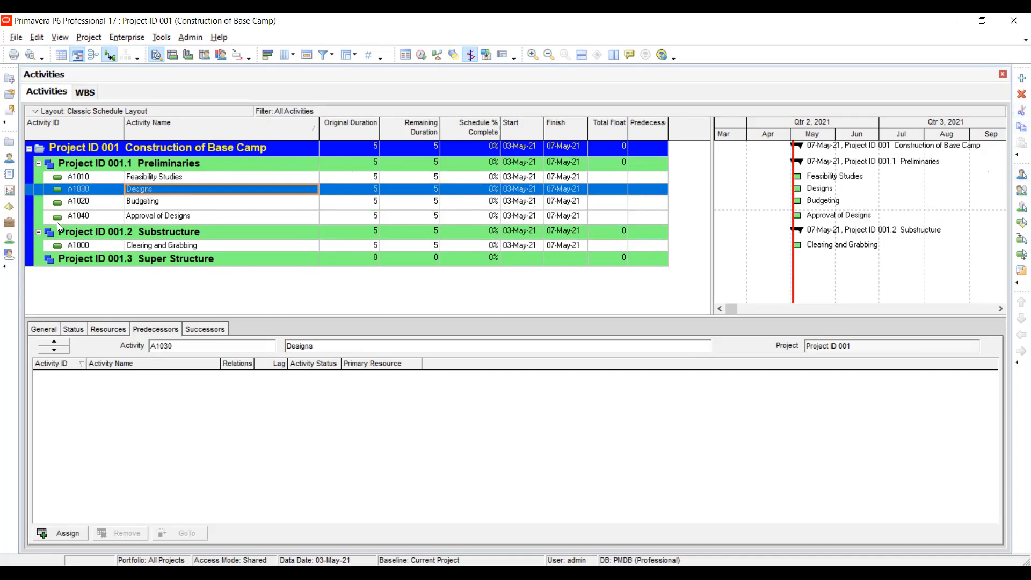
{"action": "left_click", "coordinate": [79, 220]}
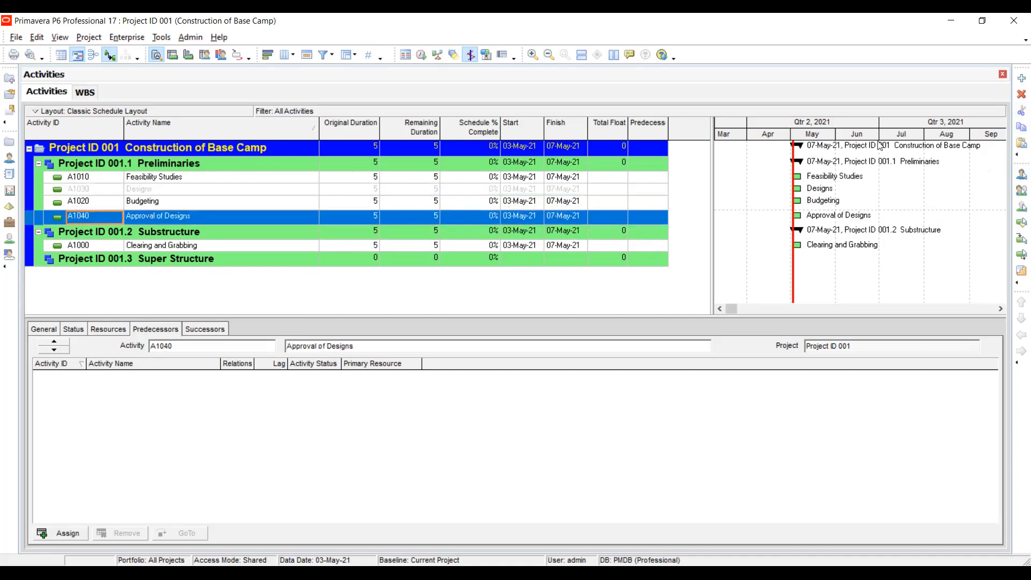
{"action": "left_click", "coordinate": [1018, 154]}
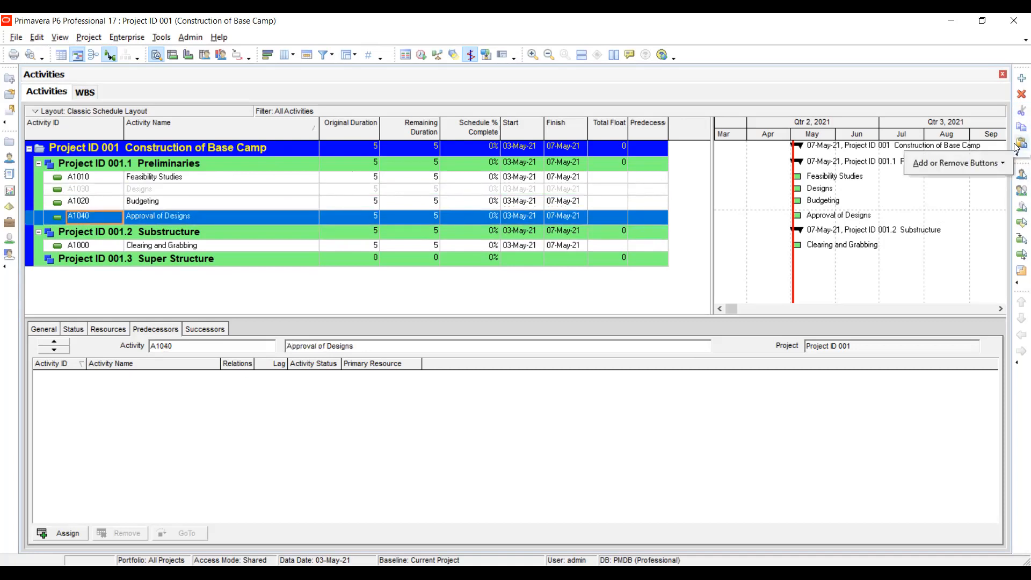
{"action": "left_click", "coordinate": [1019, 144]}
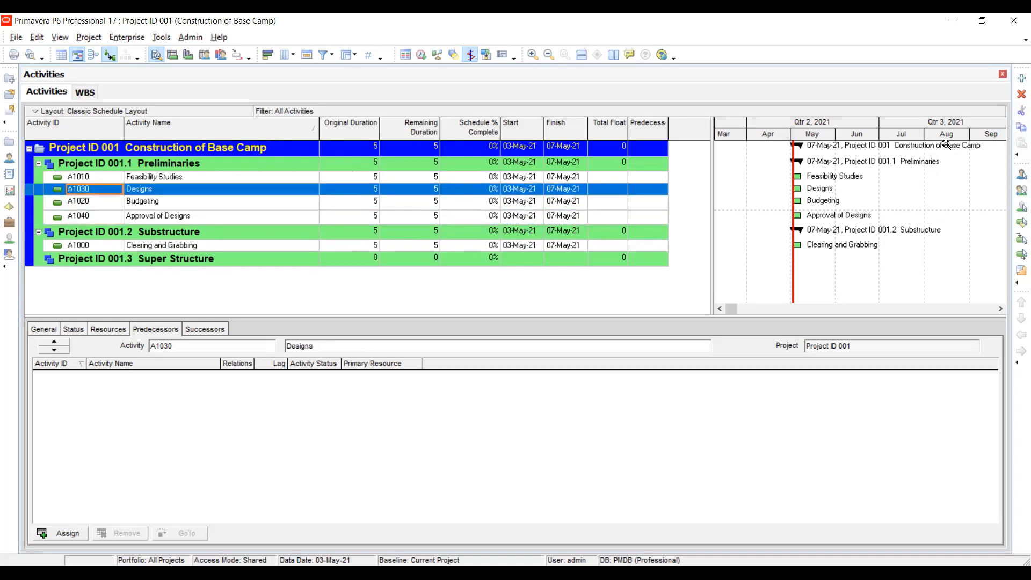
Step: Rename the Designs activity A1030 under Preliminaries as Budget
{"action": "left_click", "coordinate": [145, 194]}
{"action": "left_click", "coordinate": [162, 192]}
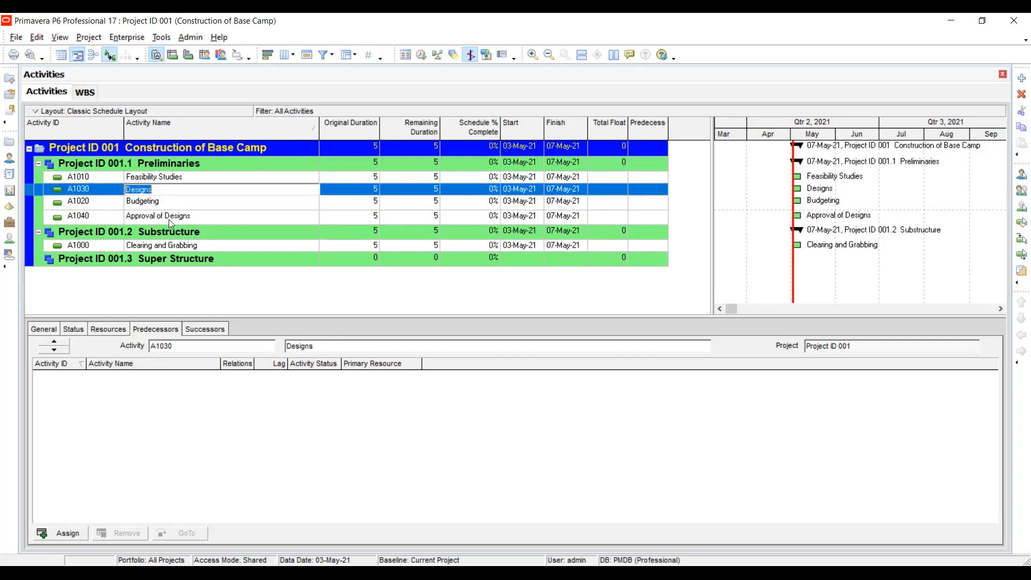
{"action": "left_click", "coordinate": [183, 220]}
{"action": "left_click", "coordinate": [164, 205]}
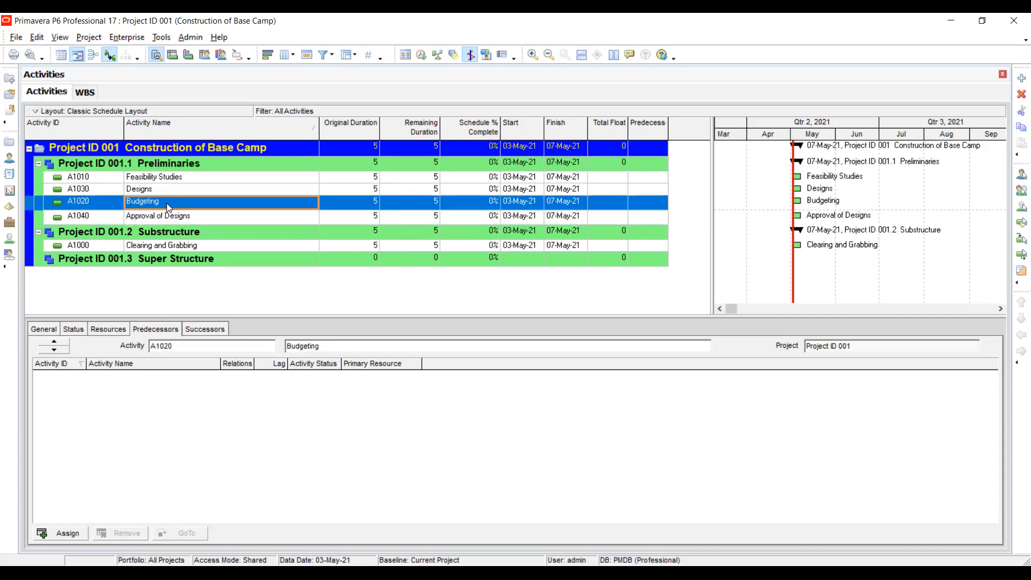
{"action": "left_click", "coordinate": [163, 193]}
{"action": "left_click", "coordinate": [165, 192]}
{"action": "type", "text": "Budget"}
{"action": "key", "text": "Return"}
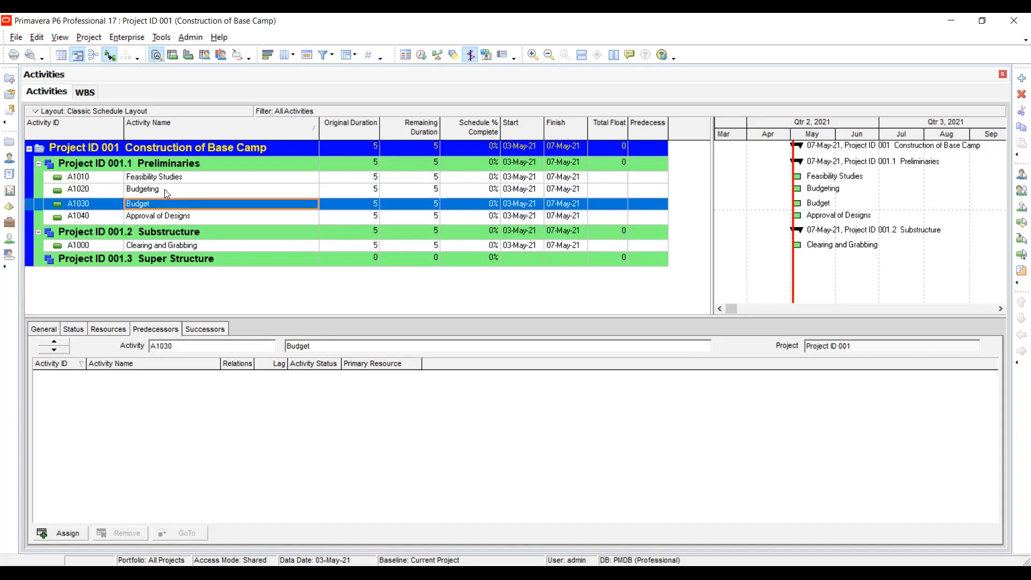
{"action": "left_click", "coordinate": [167, 193]}
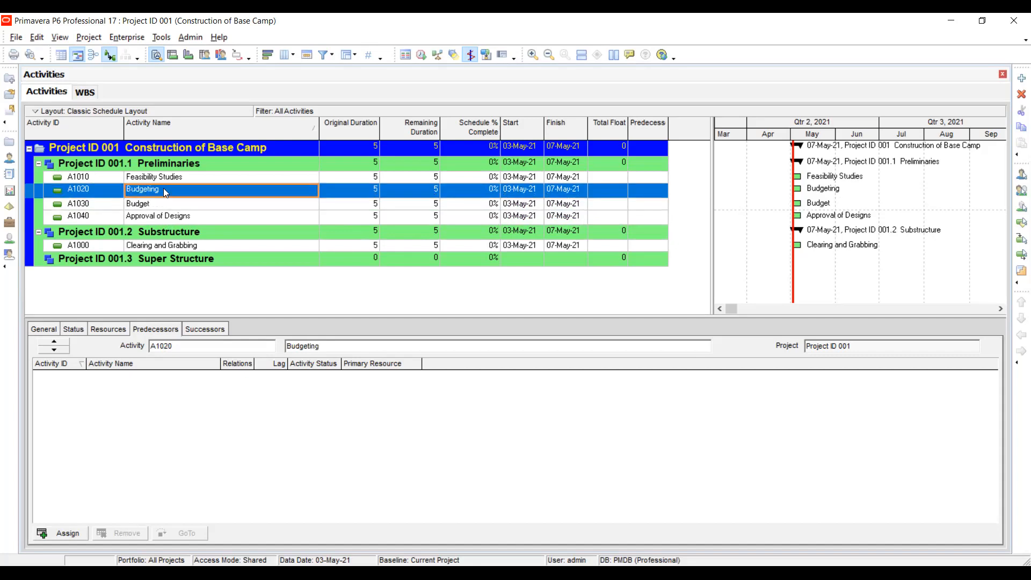
{"action": "left_click", "coordinate": [165, 191]}
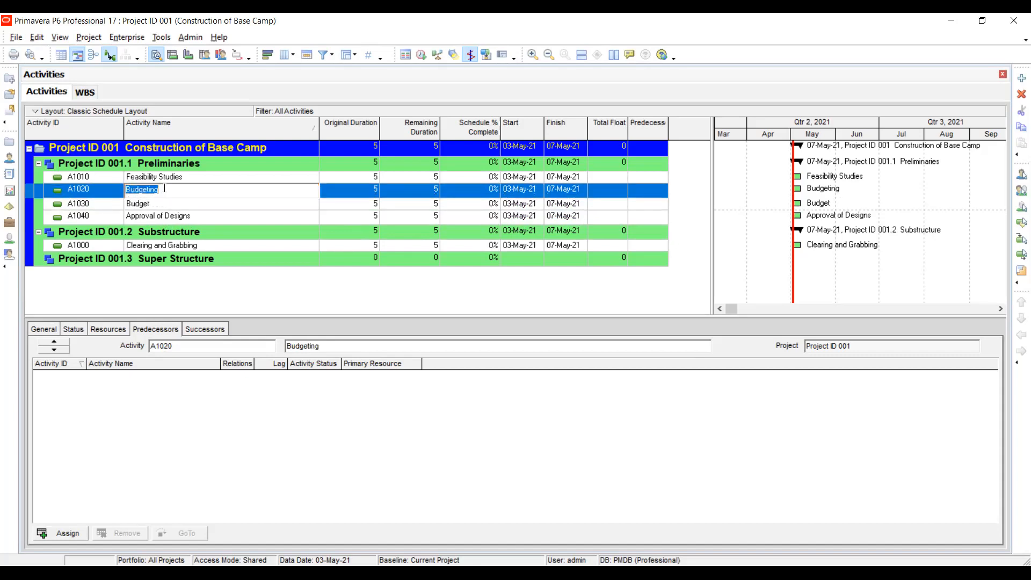
{"action": "type", "text": "Budget"}
{"action": "key", "text": "BackSpace"}
{"action": "key", "text": "BackSpace"}
{"action": "key", "text": "BackSpace"}
{"action": "key", "text": "BackSpace"}
{"action": "key", "text": "BackSpace"}
{"action": "key", "text": "Escape"}
{"action": "left_click", "coordinate": [180, 207]}
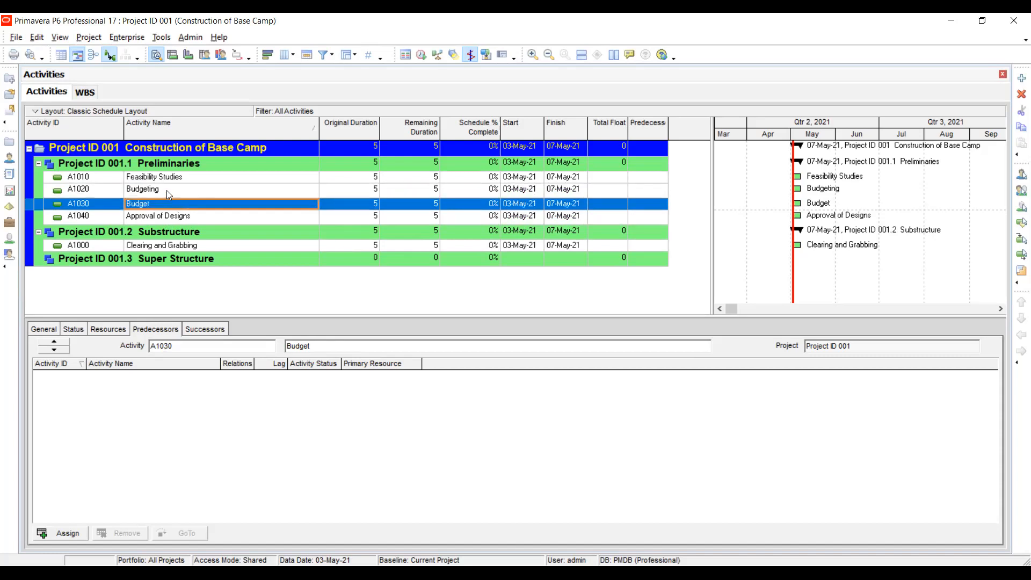
Step: Delete the Budgeting activity A1020 from Preliminaries and confirm the deletion
{"action": "left_click", "coordinate": [170, 194]}
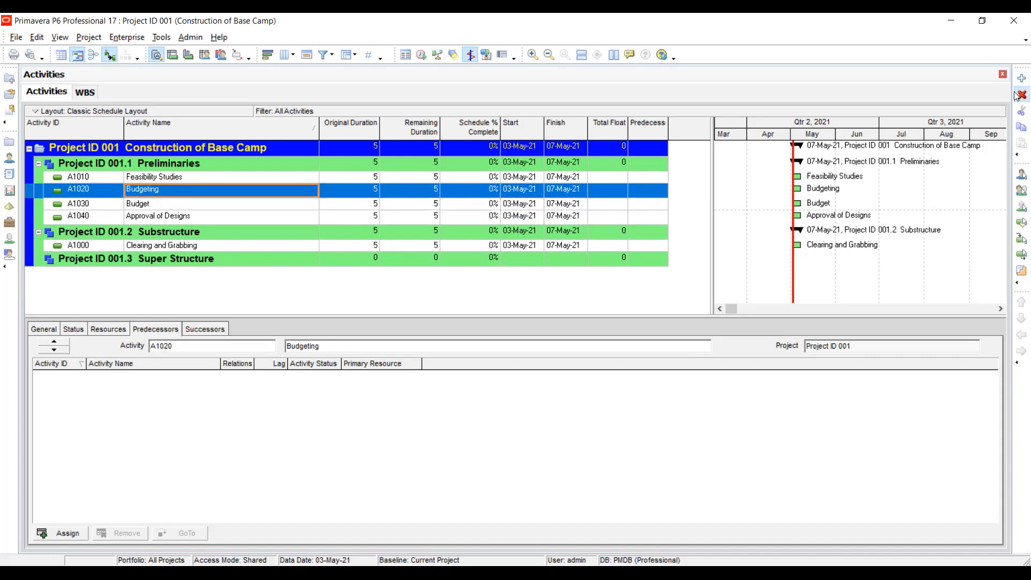
{"action": "key", "text": "Delete"}
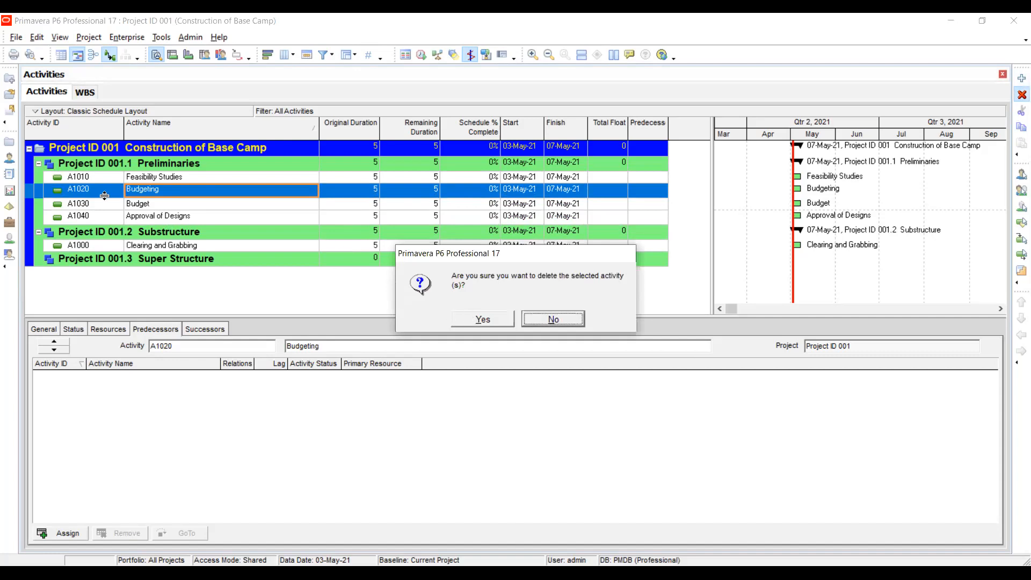
{"action": "left_click", "coordinate": [467, 313]}
Step: Add a new activity under Preliminaries and name it Designs
{"action": "left_click", "coordinate": [179, 202]}
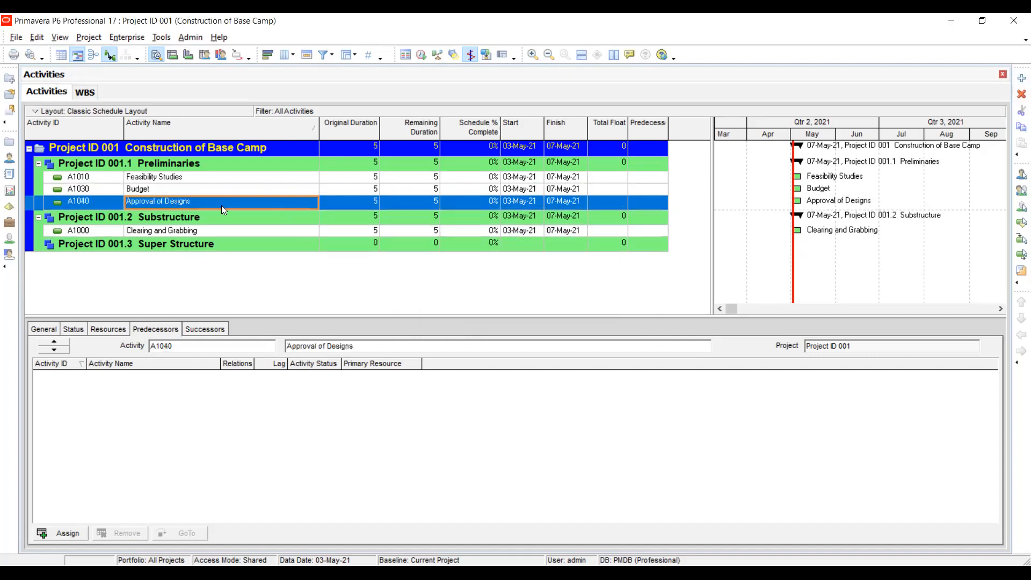
{"action": "left_click", "coordinate": [1021, 78]}
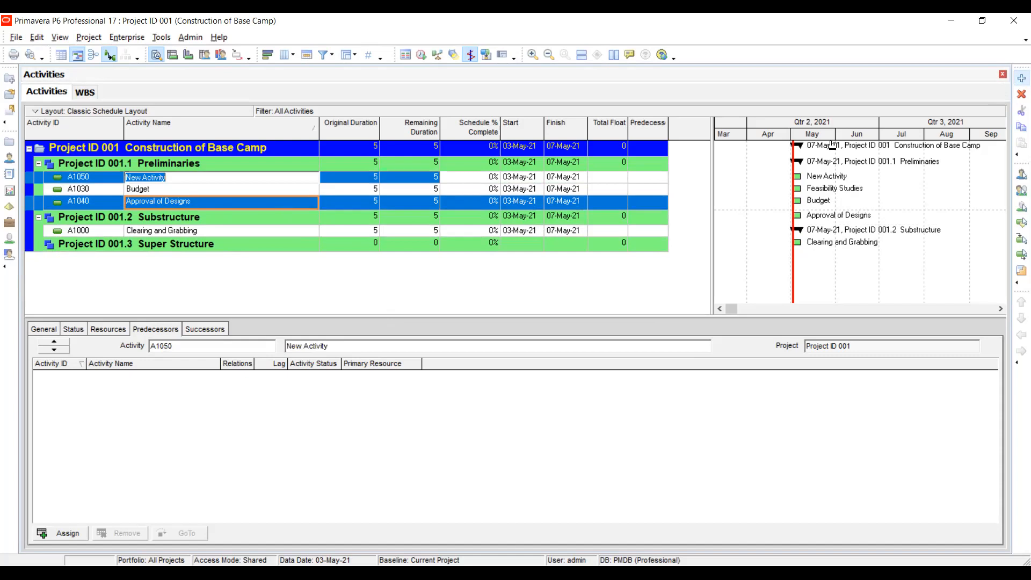
{"action": "key", "text": "Return"}
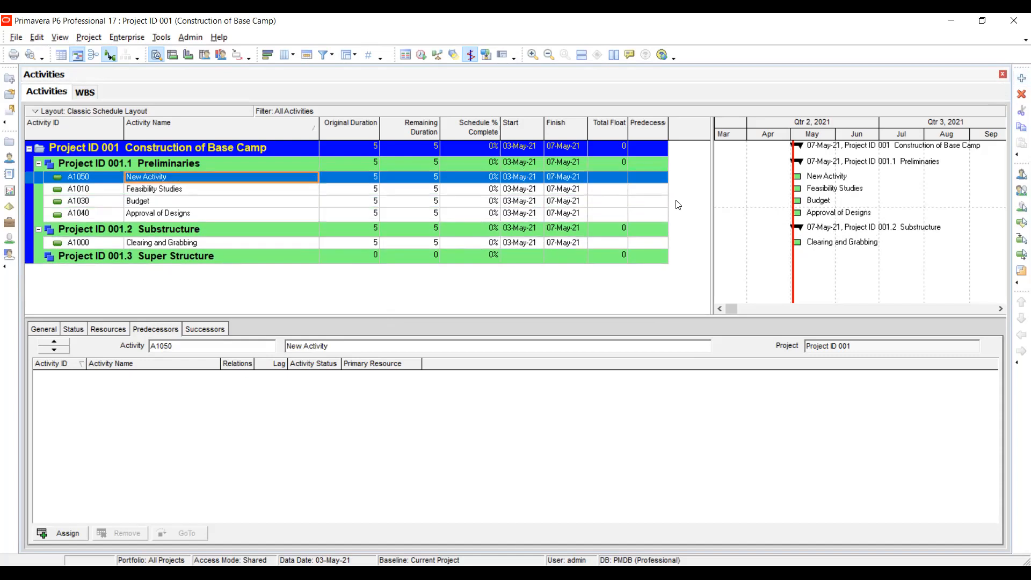
{"action": "left_click", "coordinate": [158, 177]}
{"action": "type", "text": "Designs"}
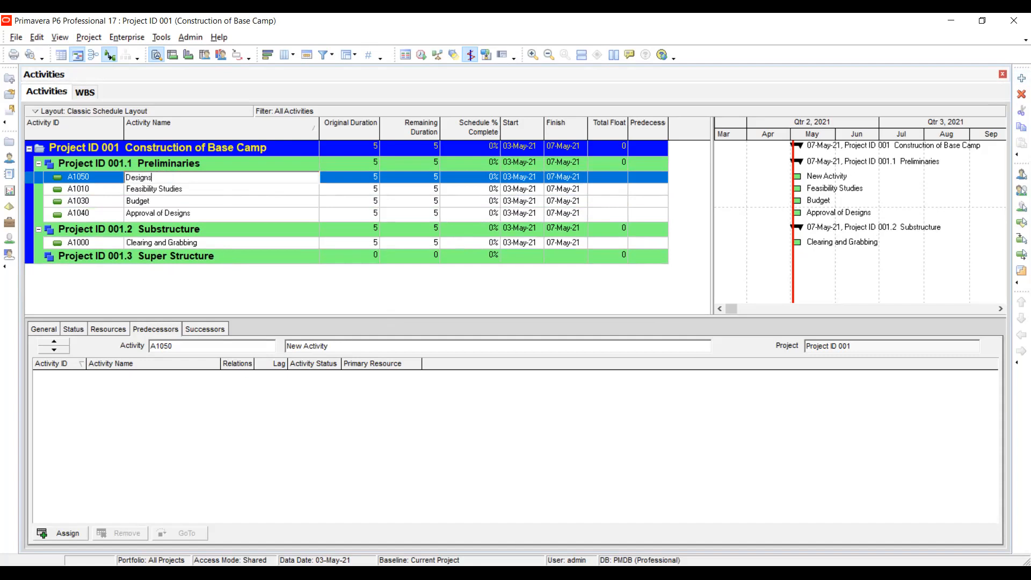
{"action": "key", "text": "Return"}
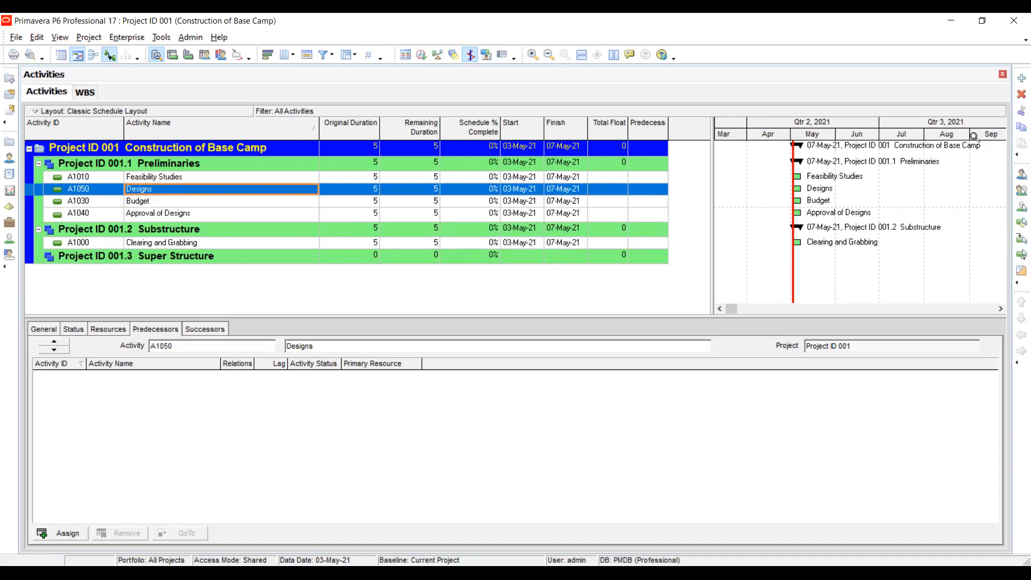
Step: Add another activity under Preliminaries and name it Procurement
{"action": "left_click", "coordinate": [1021, 77]}
{"action": "type", "text": "Procurement"}
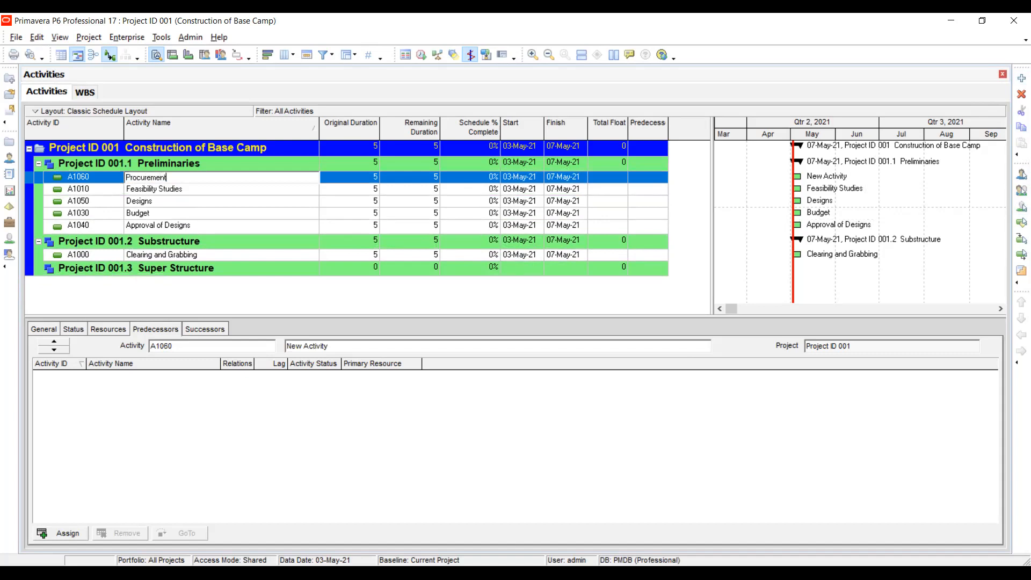
{"action": "key", "text": "Return"}
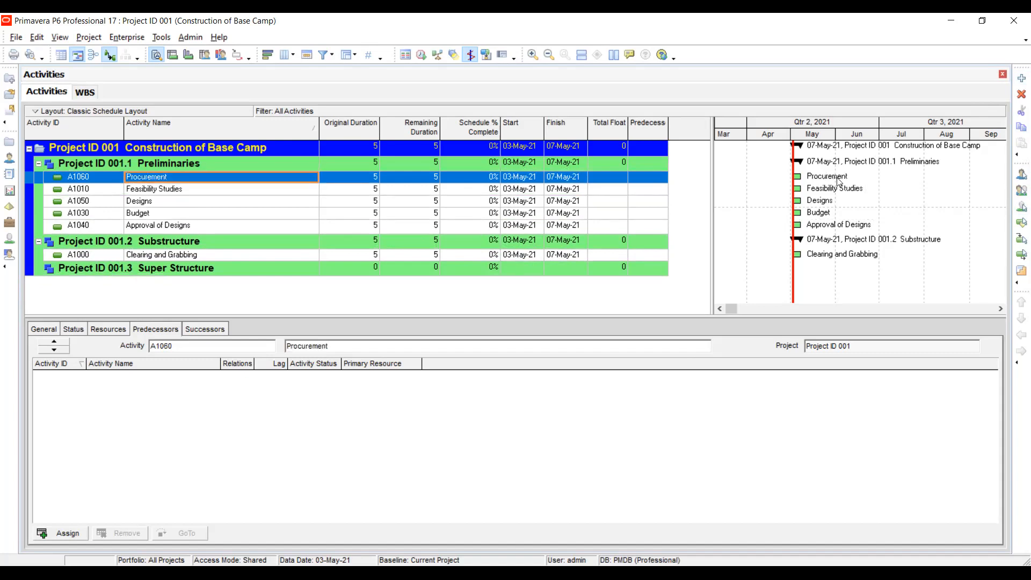
Step: Try to move Procurement below the other Preliminaries activities by cutting it and pasting it at the Approval of Designs row
{"action": "left_click", "coordinate": [220, 214]}
{"action": "left_click", "coordinate": [163, 178]}
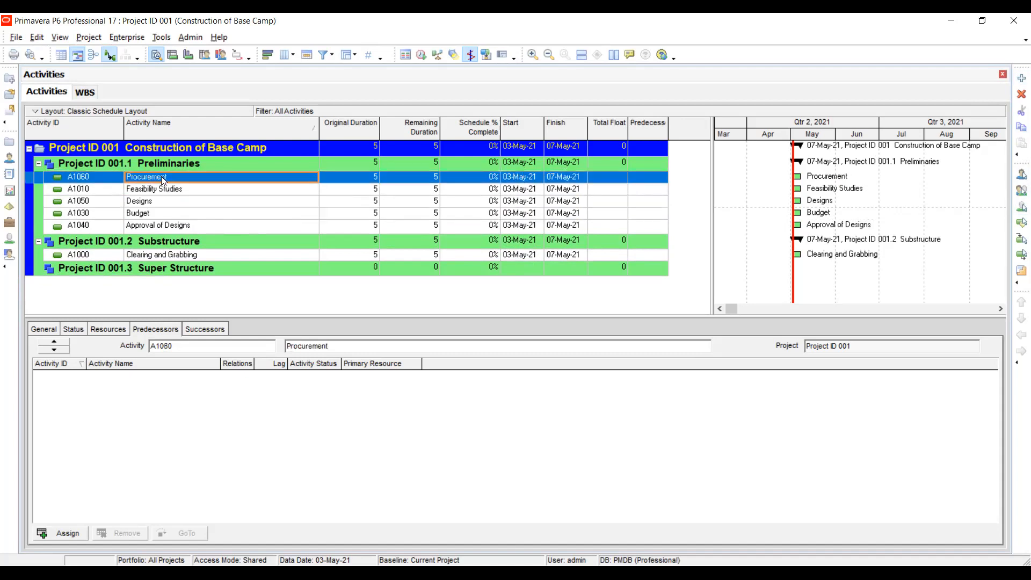
{"action": "right_click", "coordinate": [48, 178]}
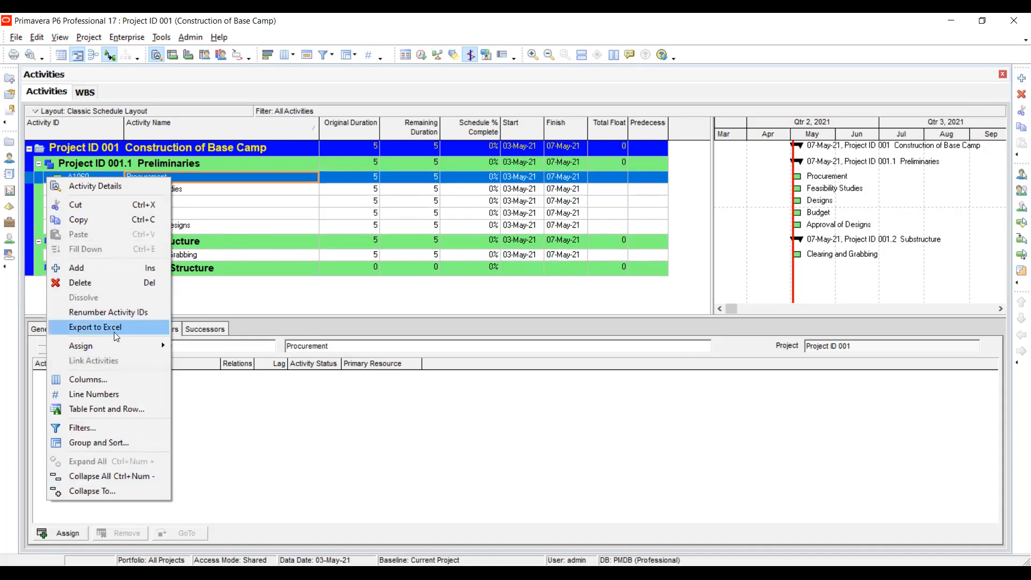
{"action": "left_click", "coordinate": [96, 206]}
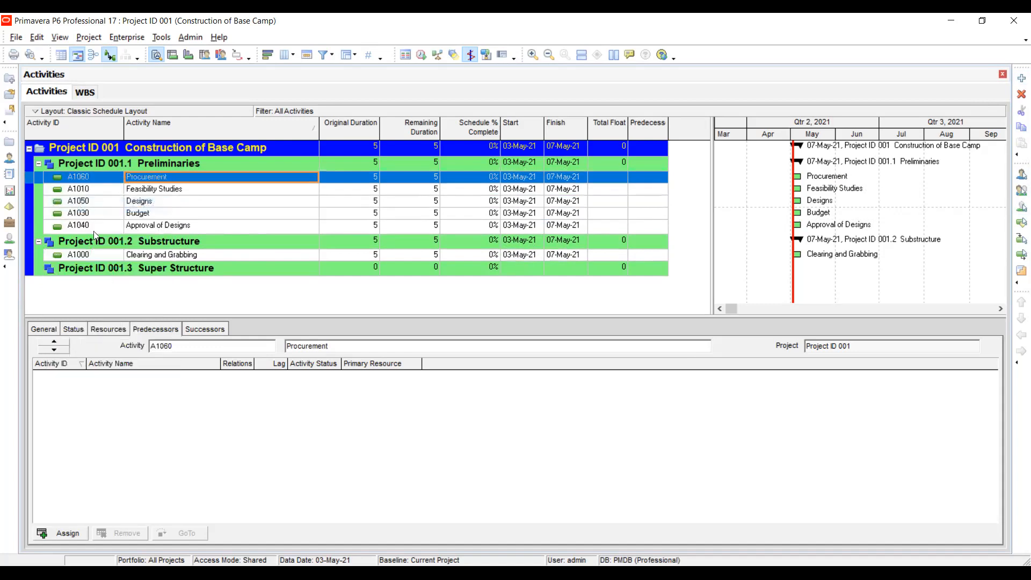
{"action": "left_click", "coordinate": [46, 225]}
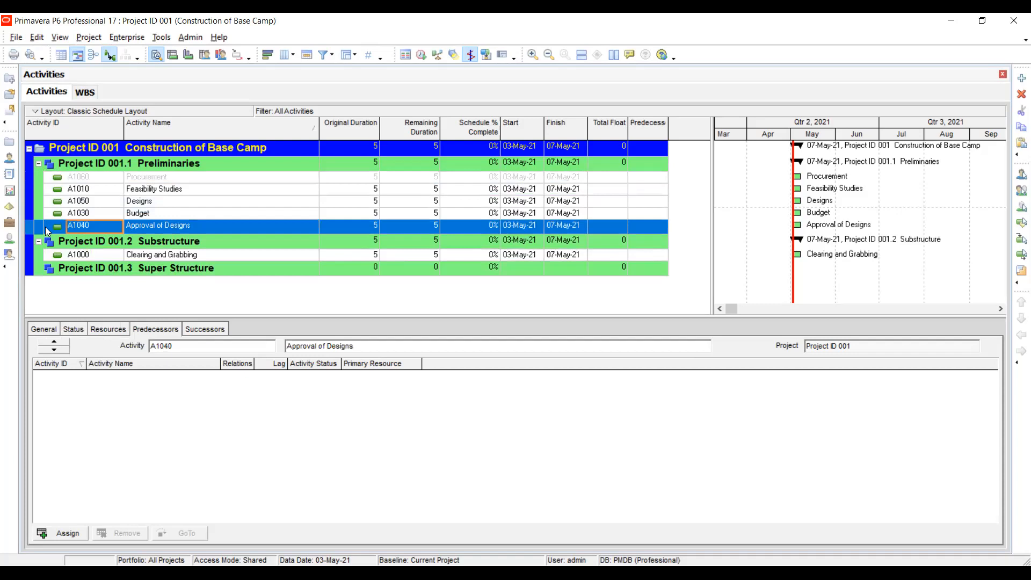
{"action": "right_click", "coordinate": [45, 227]}
{"action": "left_click", "coordinate": [72, 288]}
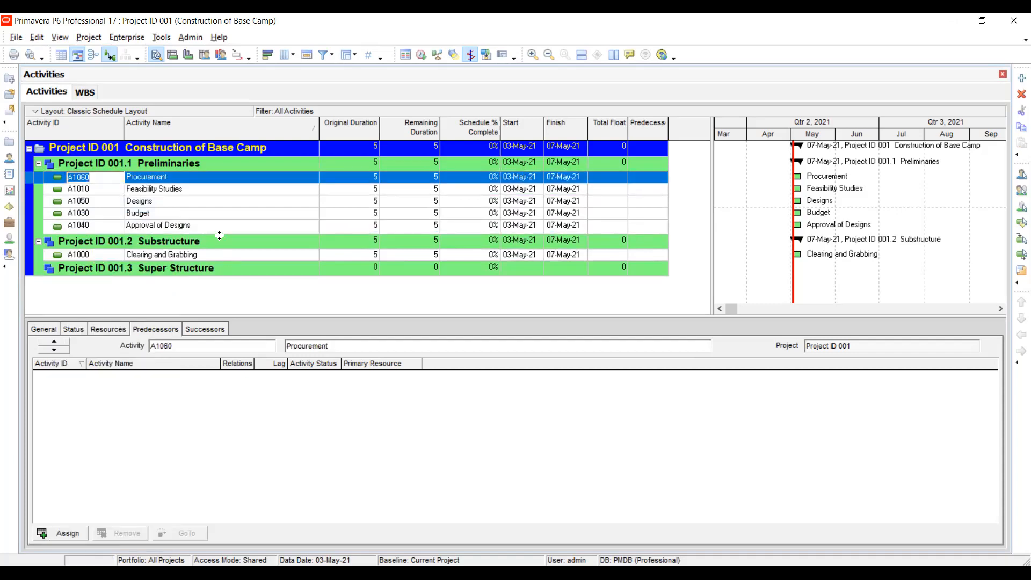
{"action": "key", "text": "Tab"}
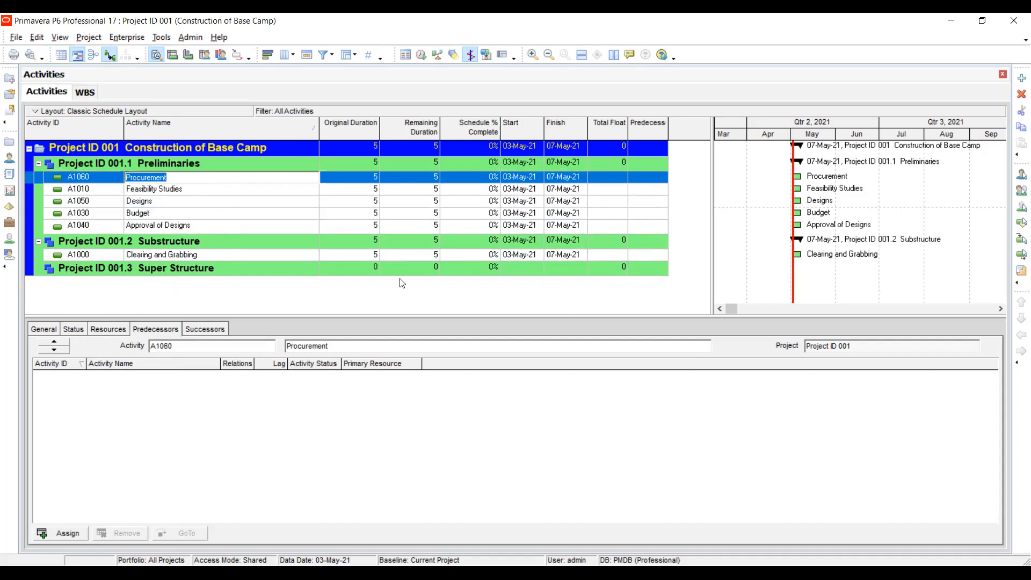
Step: Add a new activity under Substructure and name it Levelling and Soil Compaction
{"action": "left_click", "coordinate": [98, 258]}
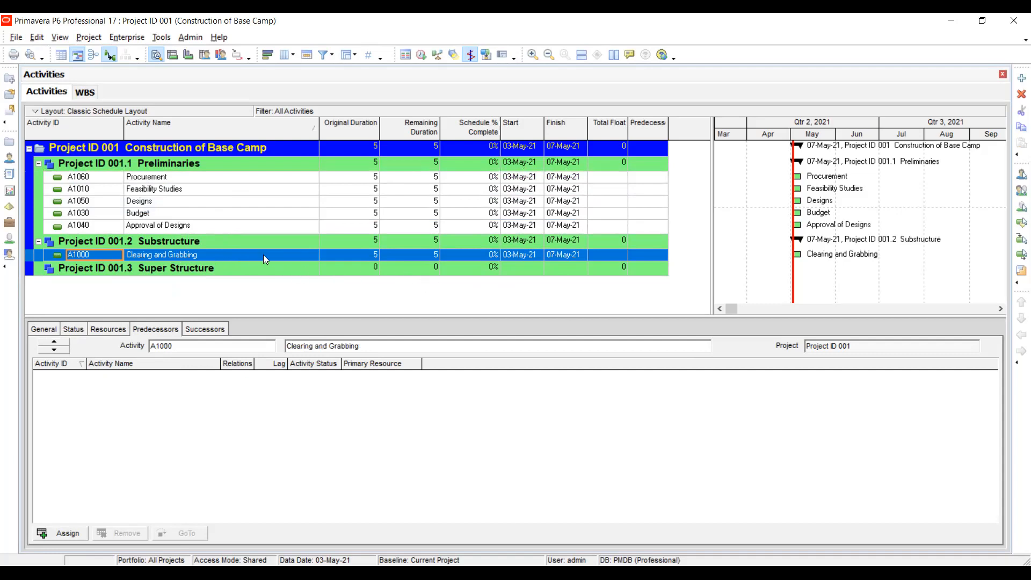
{"action": "left_click", "coordinate": [144, 241]}
{"action": "left_click", "coordinate": [1021, 78]}
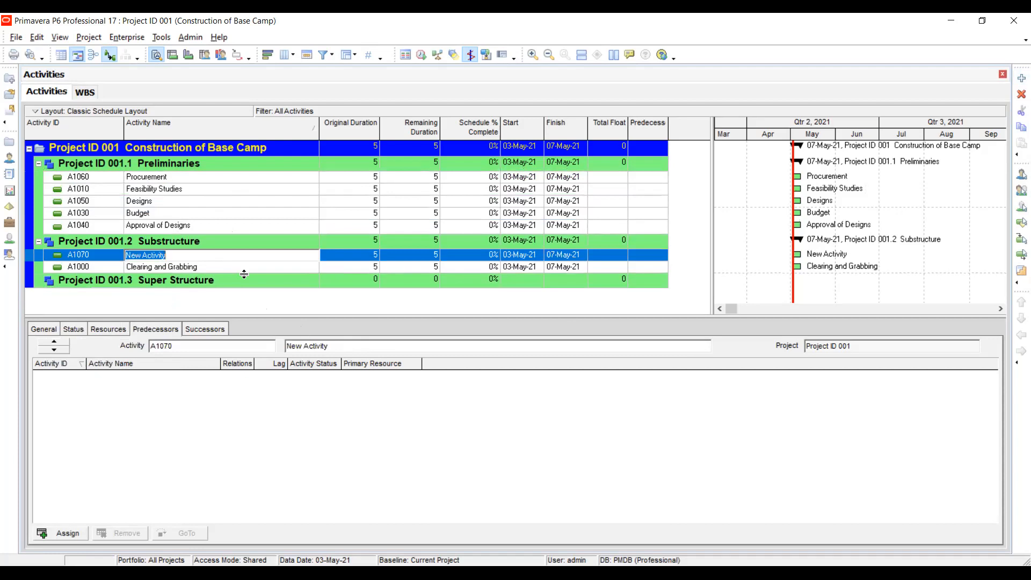
{"action": "type", "text": "Levelling and Soil Compa"}
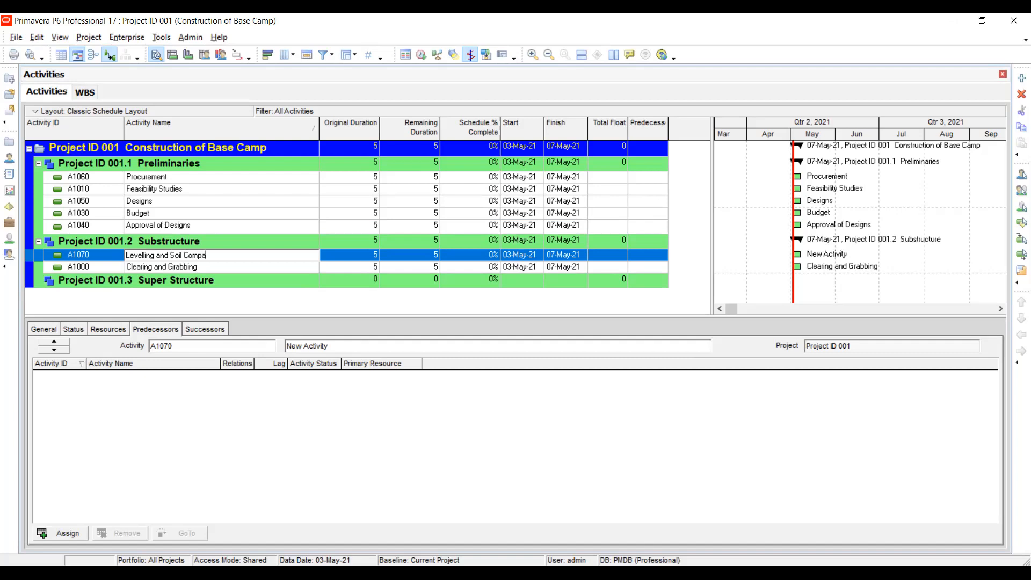
{"action": "type", "text": "ction"}
{"action": "key", "text": "Return"}
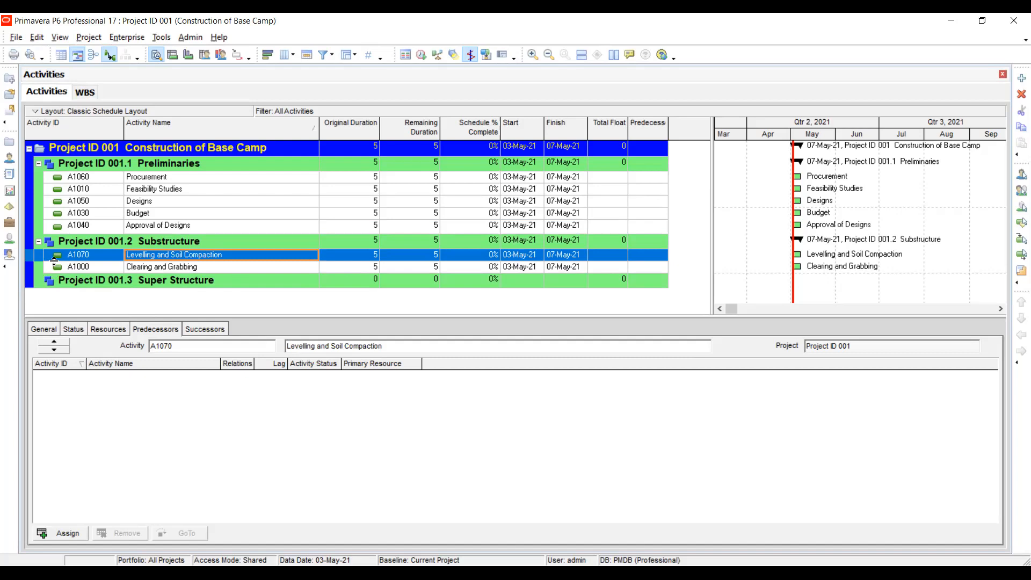
Step: Try to move Clearing and Grabbing to the start of Substructure by cutting it and pasting it at the Substructure heading
{"action": "left_click", "coordinate": [159, 268]}
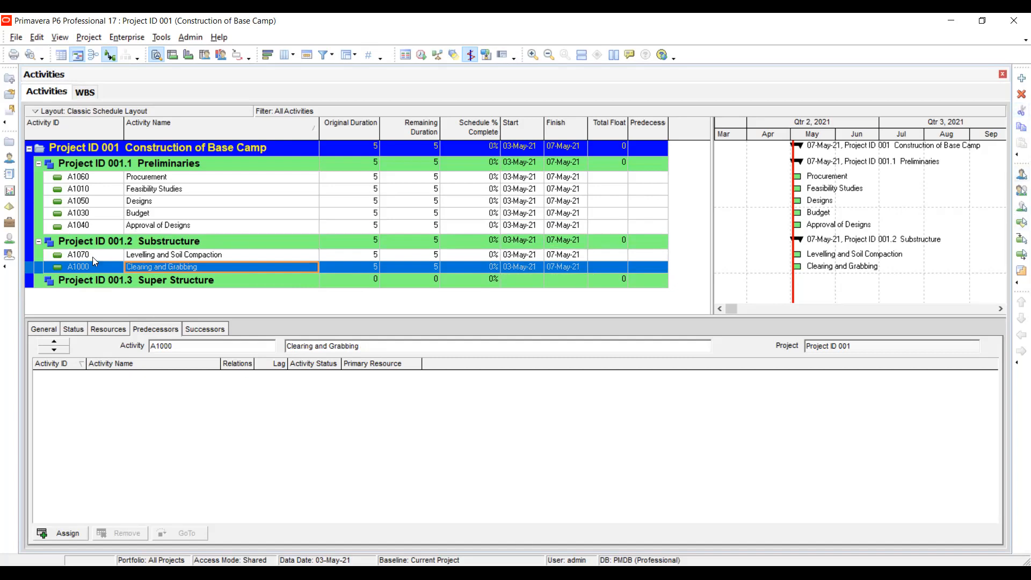
{"action": "key", "text": "ctrl+x"}
{"action": "left_click", "coordinate": [98, 242]}
{"action": "right_click", "coordinate": [99, 243]}
{"action": "left_click", "coordinate": [154, 299]}
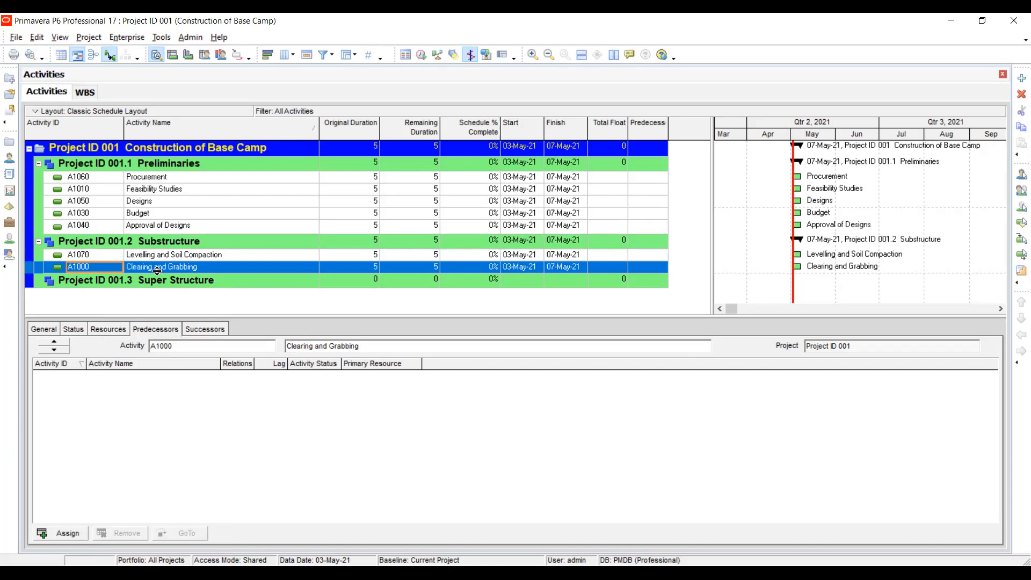
Step: Try to move Levelling and Soil Compaction by cutting it and pasting it at the Clearing and Grabbing row
{"action": "left_click", "coordinate": [283, 253]}
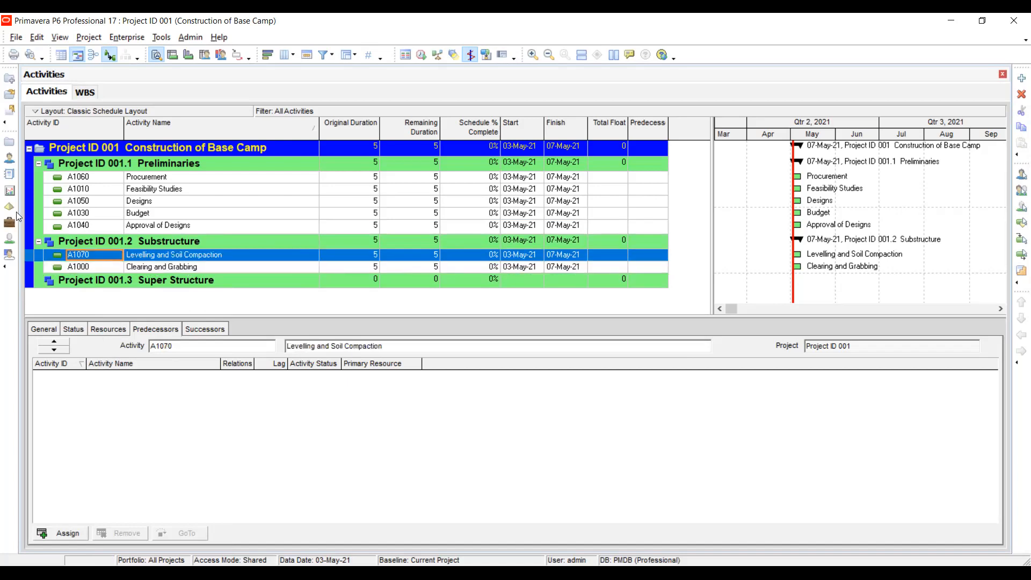
{"action": "left_click", "coordinate": [1019, 112]}
{"action": "left_click", "coordinate": [142, 266]}
{"action": "right_click", "coordinate": [141, 267]}
{"action": "left_click", "coordinate": [161, 297]}
{"action": "left_click", "coordinate": [202, 270]}
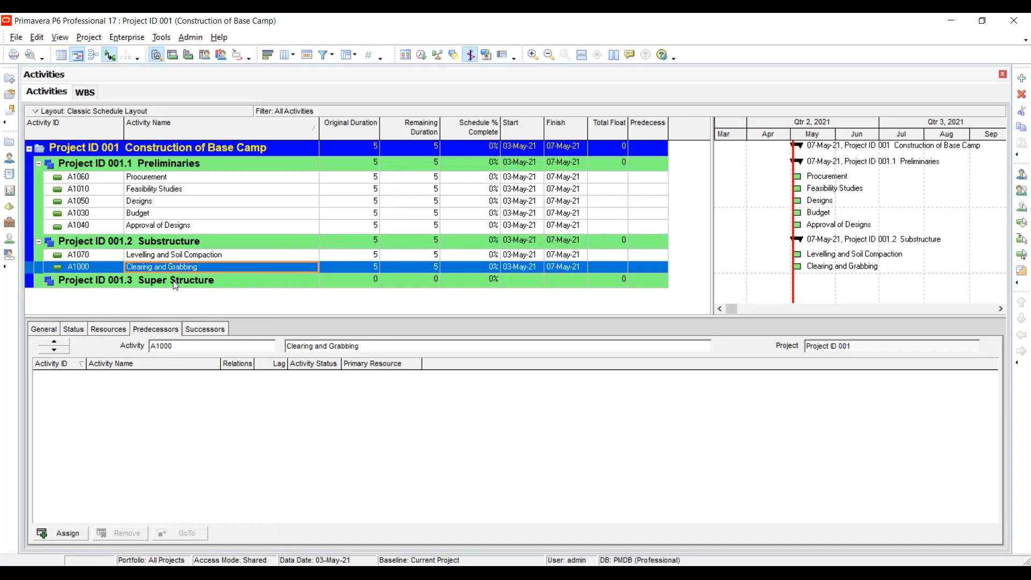
{"action": "left_click", "coordinate": [1020, 79]}
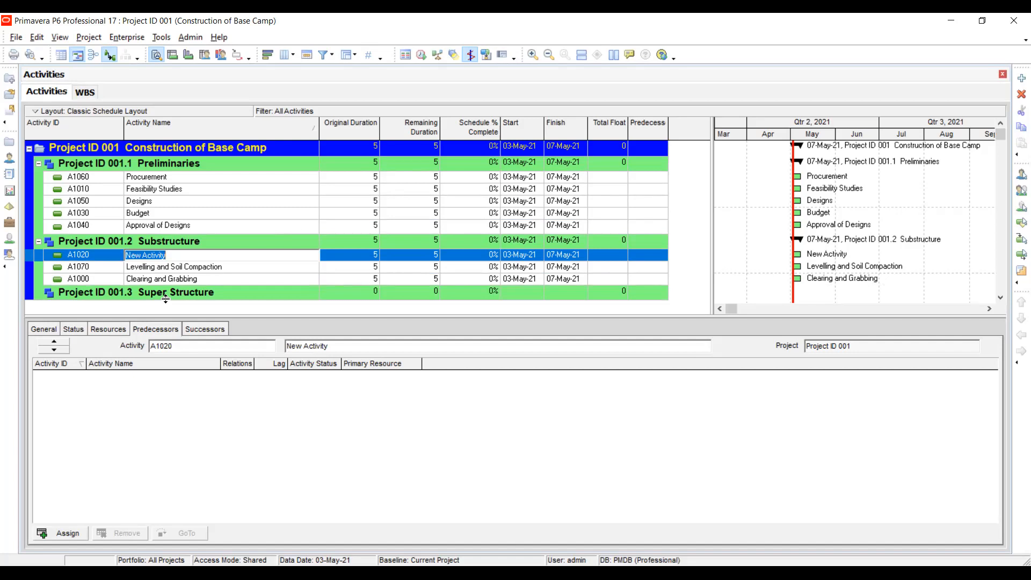
{"action": "left_click", "coordinate": [171, 256]}
{"action": "left_click_drag", "start_coordinate": [173, 254], "coordinate": [119, 252]}
{"action": "key", "text": "Return"}
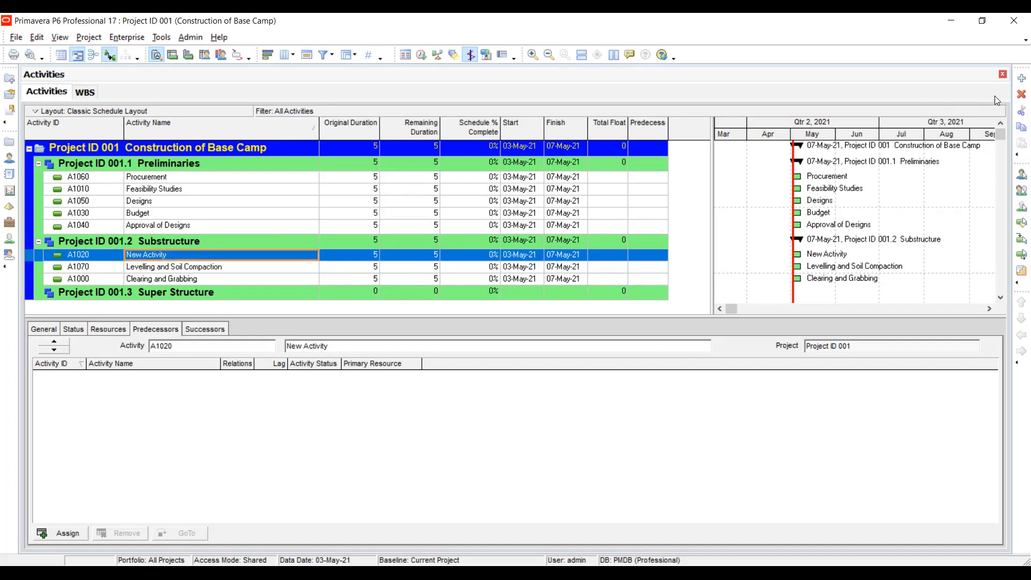
{"action": "left_click", "coordinate": [1022, 94]}
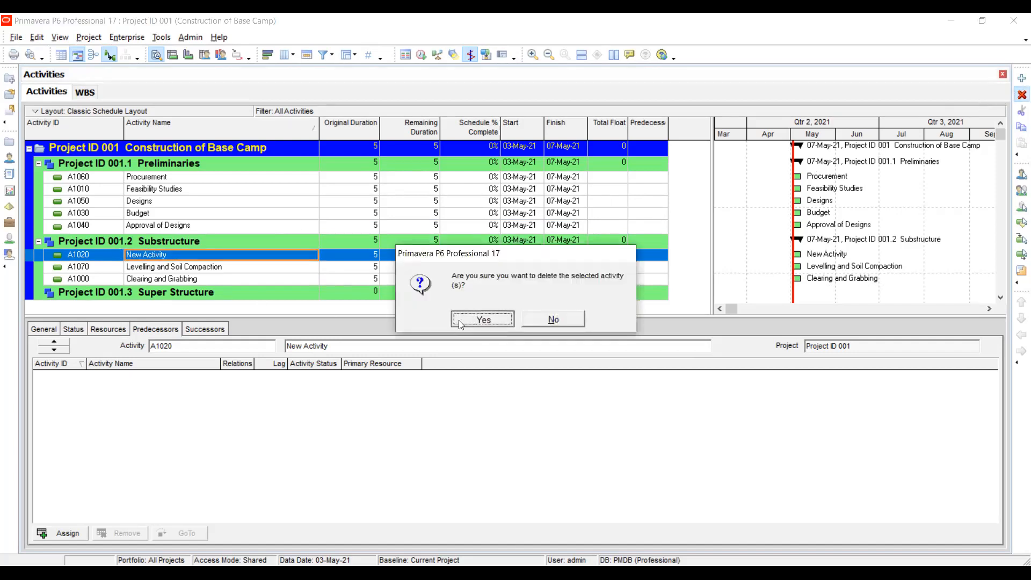
{"action": "left_click", "coordinate": [458, 320]}
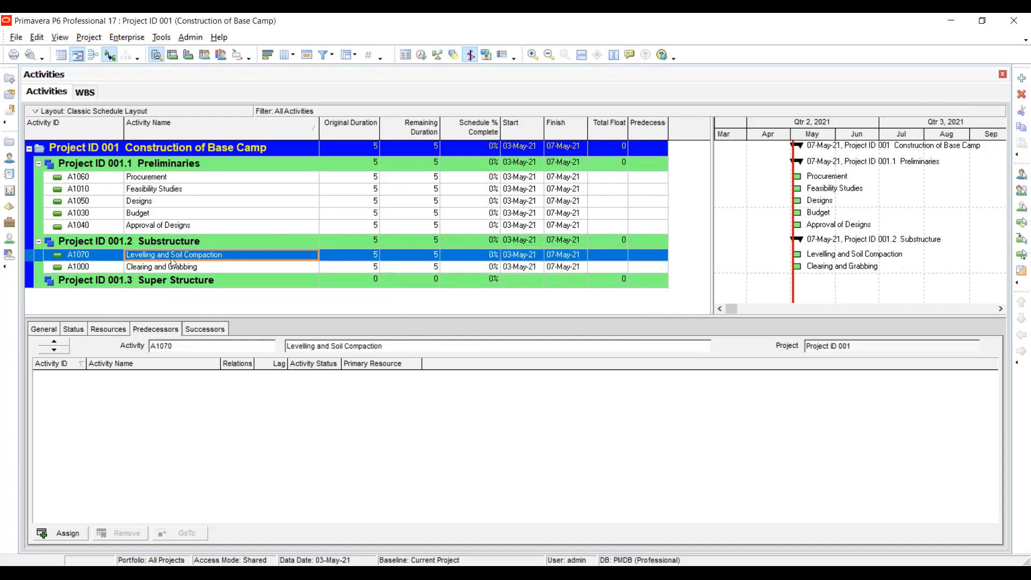
Step: Try to reorder Levelling and Soil Compaction by cutting it and pasting it at the Substructure heading
{"action": "left_click", "coordinate": [43, 255]}
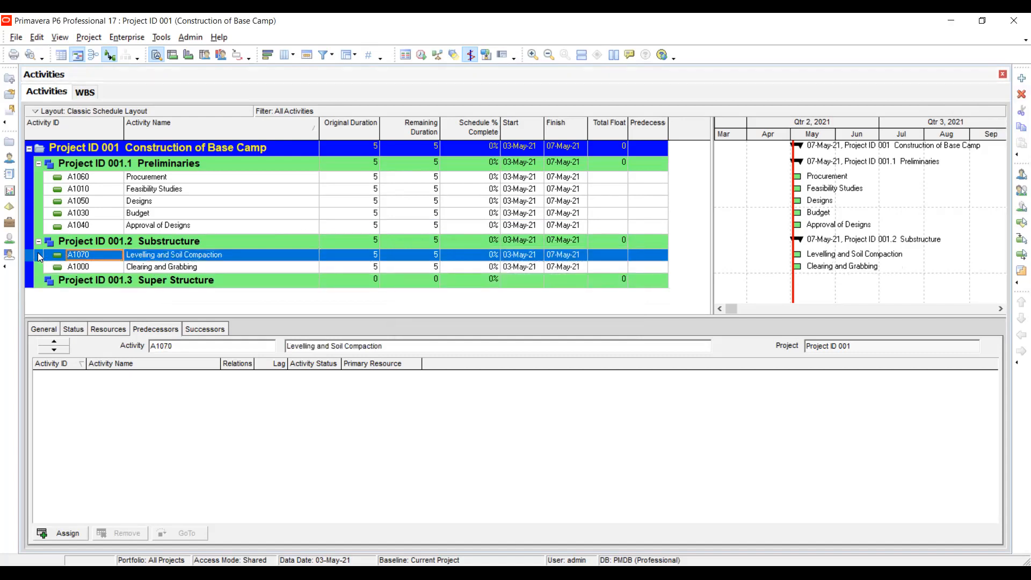
{"action": "left_click", "coordinate": [1019, 111]}
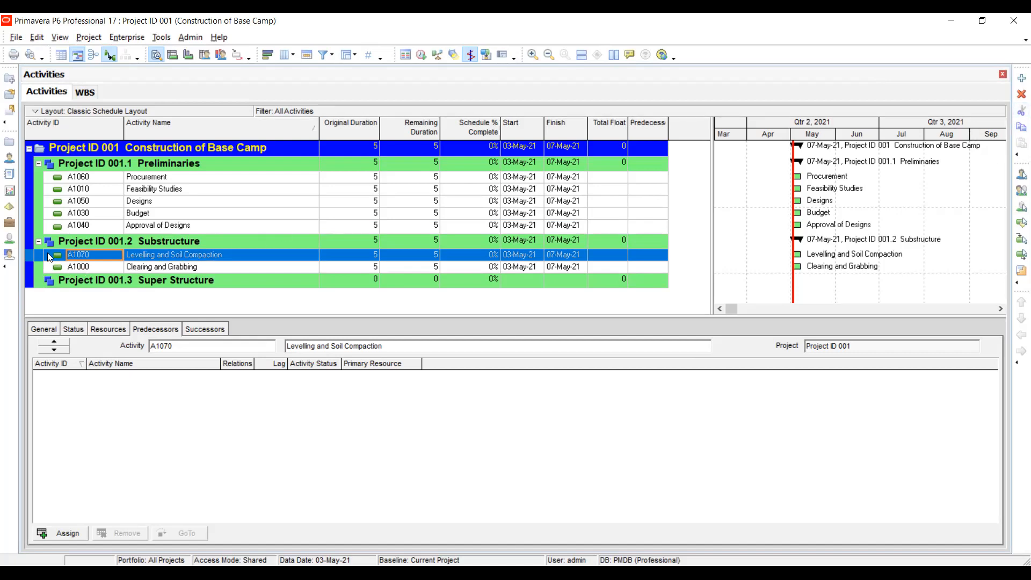
{"action": "left_click", "coordinate": [56, 242]}
{"action": "left_click", "coordinate": [1022, 143]}
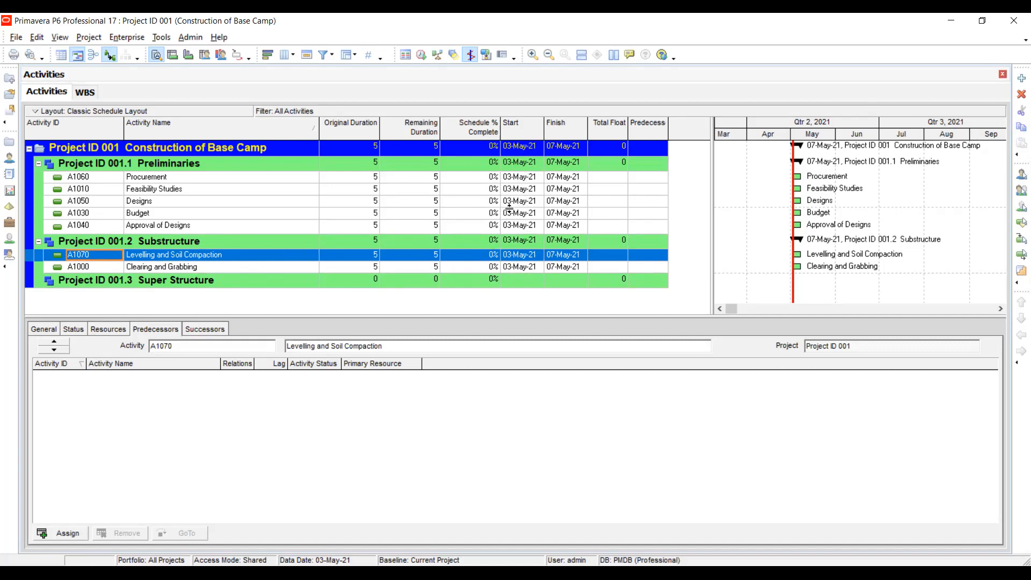
Step: Add a new activity under Substructure and name it Excavations and Trenches
{"action": "left_click", "coordinate": [80, 266]}
{"action": "left_click", "coordinate": [93, 257]}
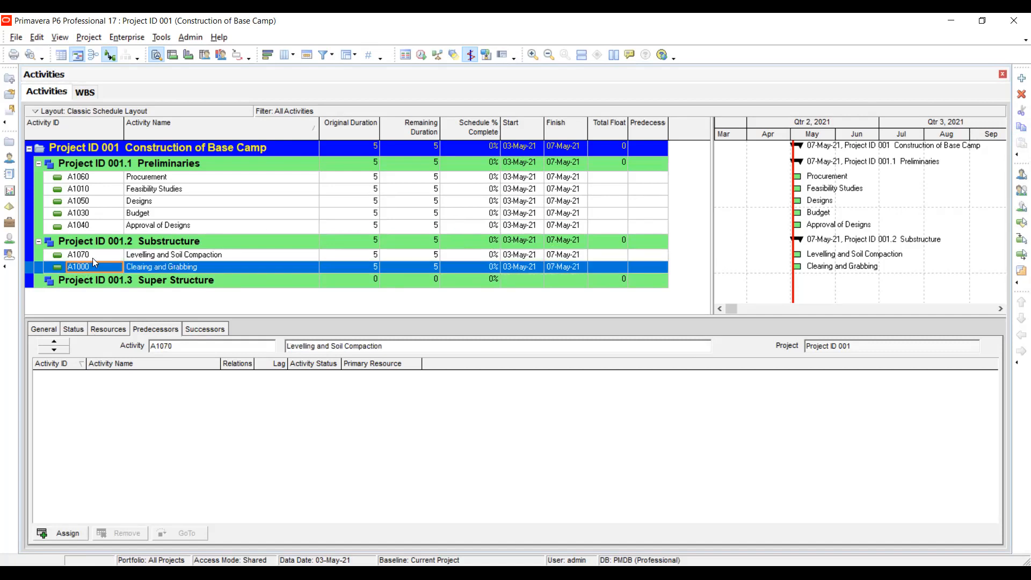
{"action": "left_click", "coordinate": [156, 268]}
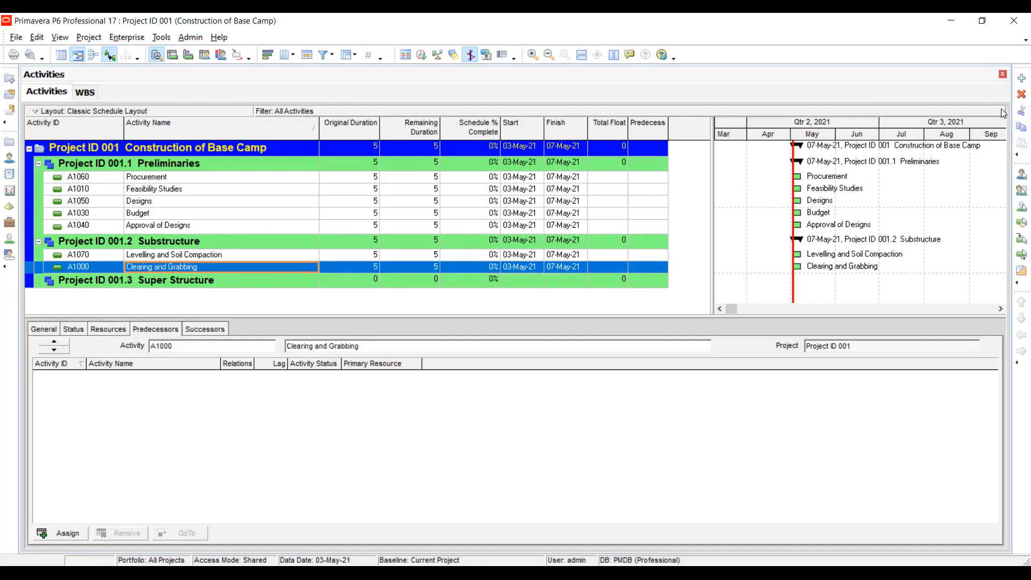
{"action": "left_click", "coordinate": [1020, 78]}
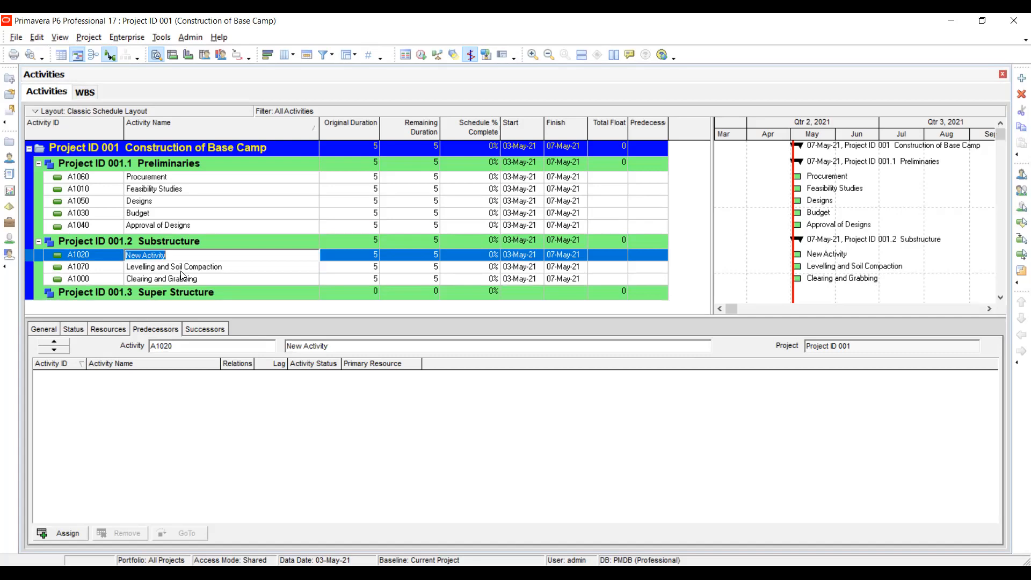
{"action": "type", "text": "T"}
{"action": "key", "text": "BackSpace"}
{"action": "type", "text": "eXCA"}
{"action": "key", "text": "BackSpace"}
{"action": "key", "text": "BackSpace"}
{"action": "key", "text": "BackSpace"}
{"action": "key", "text": "BackSpace"}
{"action": "type", "text": "Excat"}
{"action": "key", "text": "BackSpace"}
{"action": "type", "text": "avations and Trenches"}
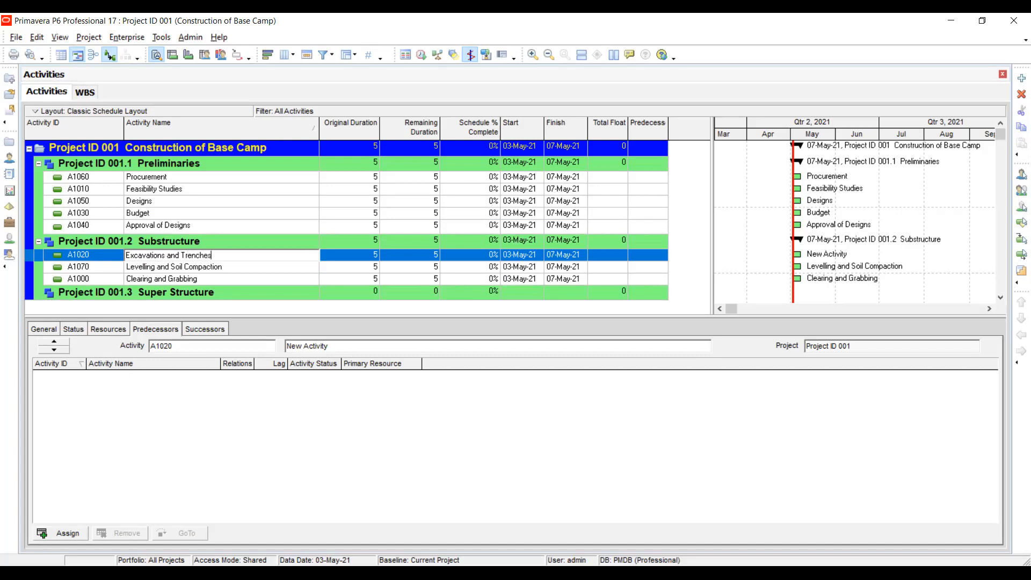
{"action": "key", "text": "Return"}
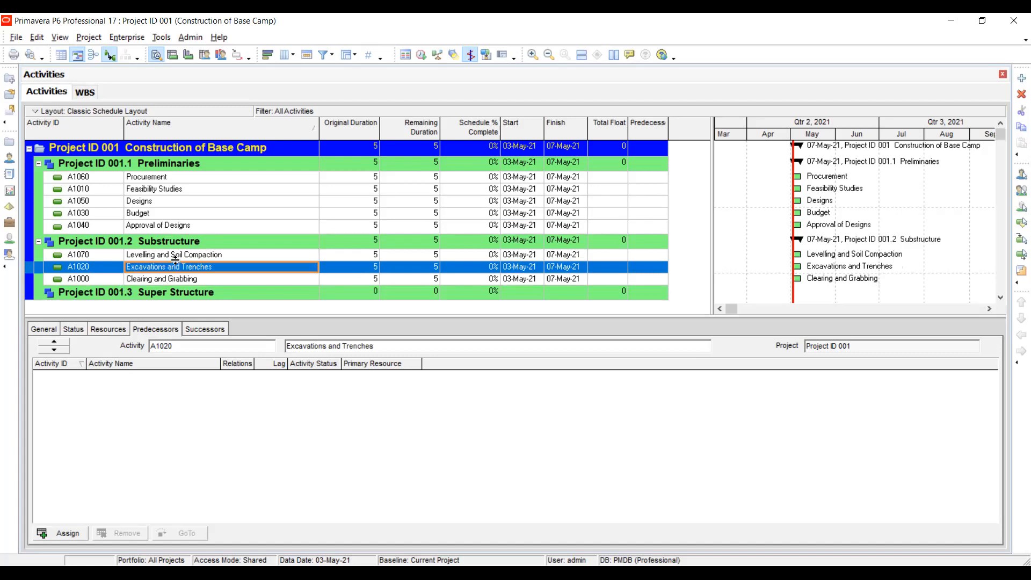
Step: Delete the Clearing and Grabbing activity from Substructure
{"action": "left_click", "coordinate": [174, 281]}
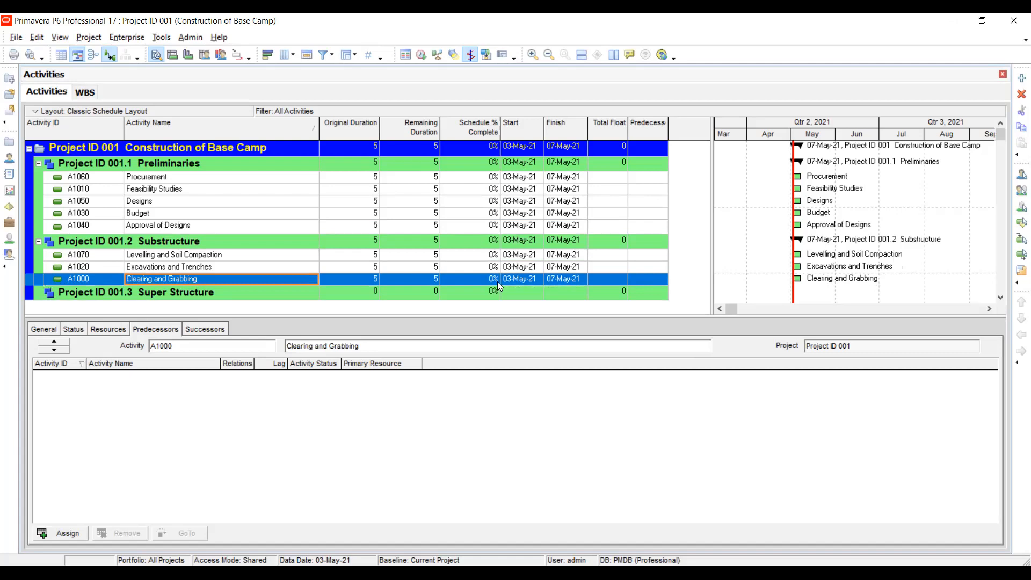
{"action": "left_click", "coordinate": [1021, 94]}
{"action": "left_click", "coordinate": [469, 319]}
Step: Add a new activity from the Substructure heading and name it Clearing and Grabbing
{"action": "left_click", "coordinate": [158, 245]}
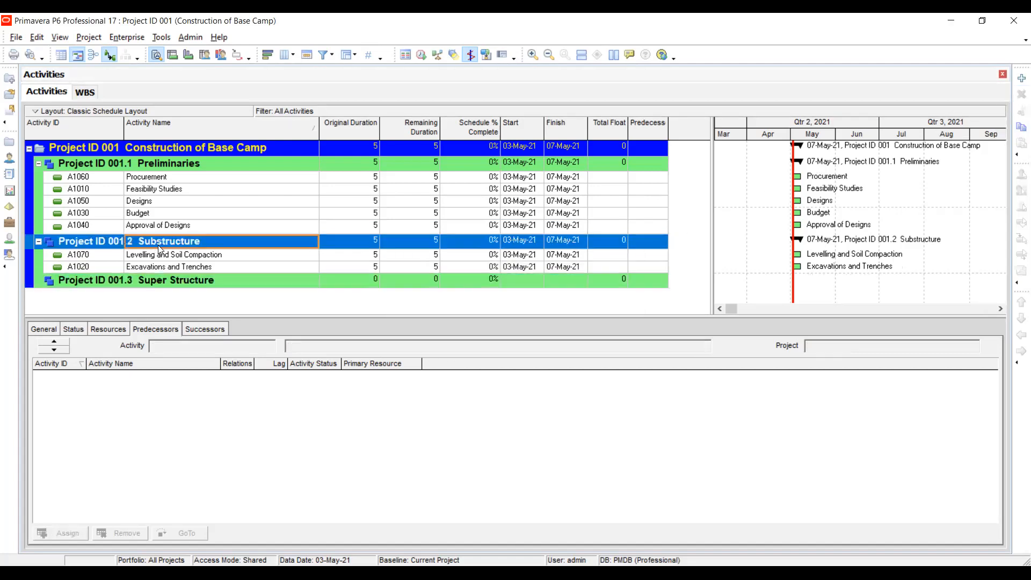
{"action": "left_click", "coordinate": [1021, 77]}
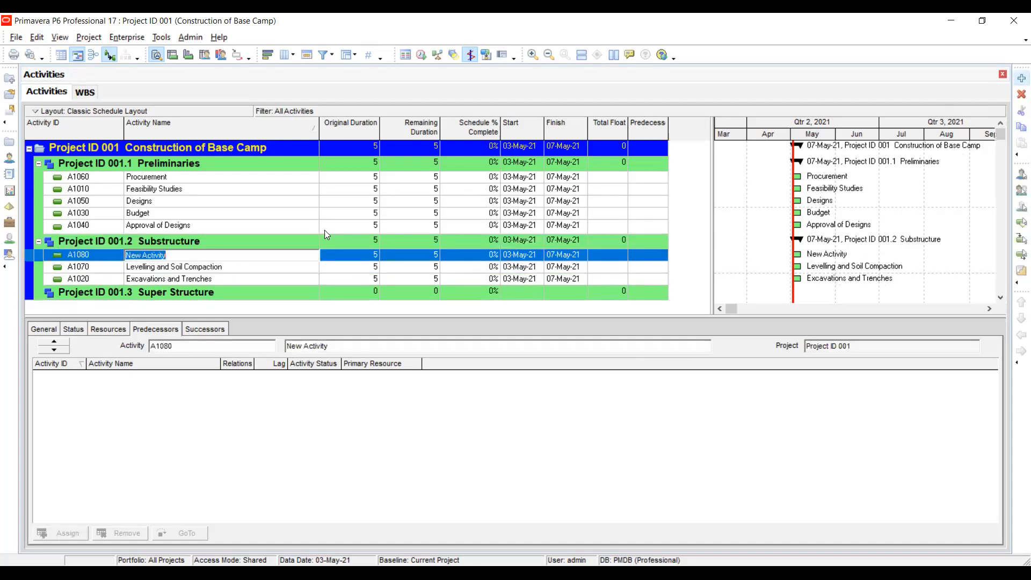
{"action": "type", "text": "C"}
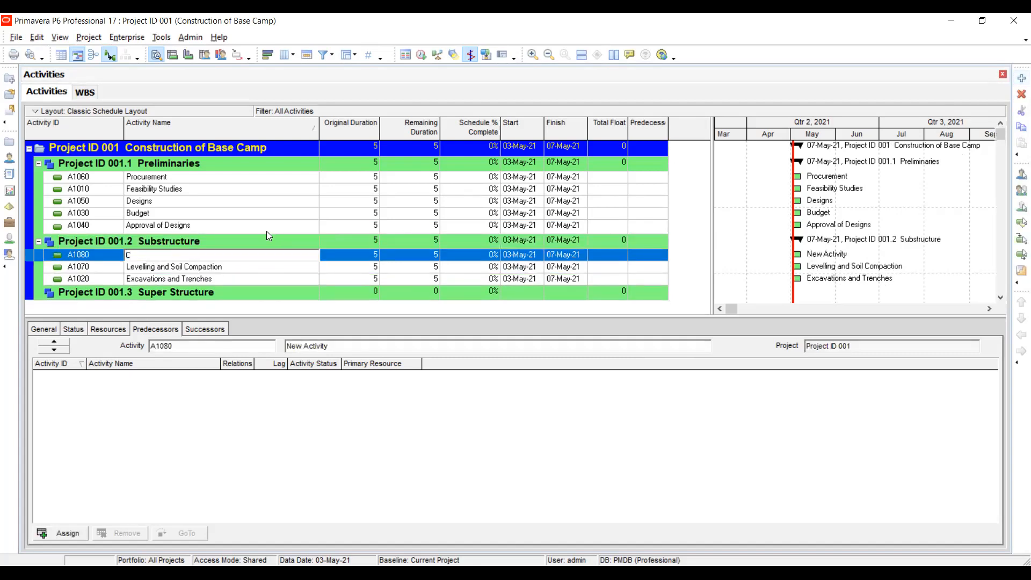
{"action": "type", "text": "learing and Grabbing"}
{"action": "key", "text": "Return"}
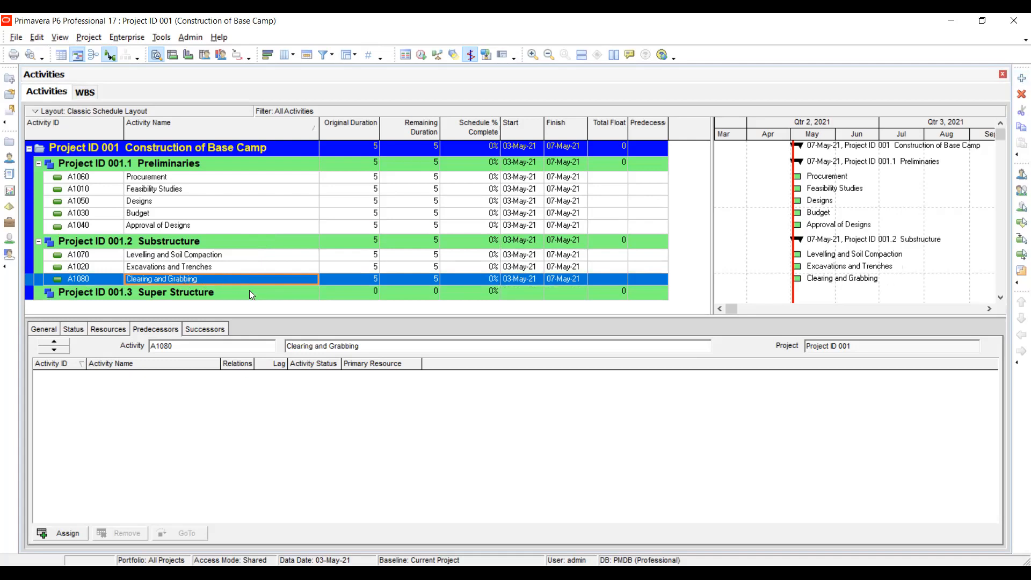
Step: Add a new activity under Super Structure and name it Walling
{"action": "left_click", "coordinate": [175, 294]}
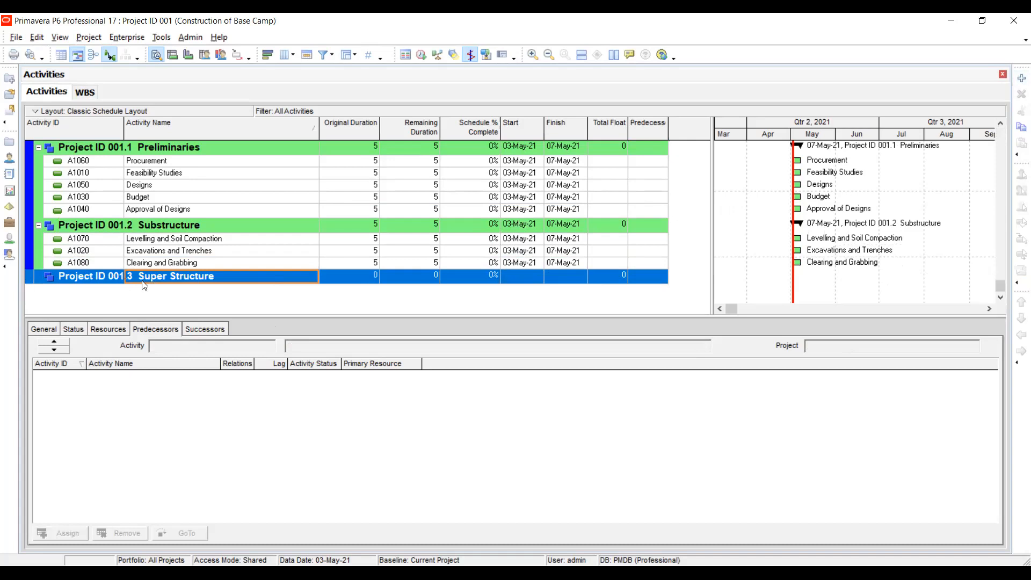
{"action": "left_click", "coordinate": [1021, 78]}
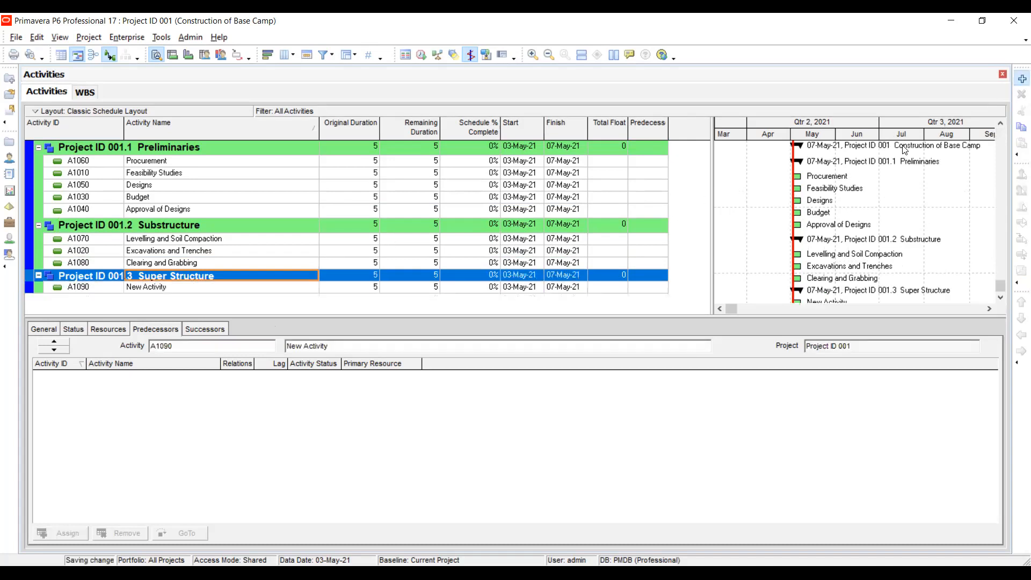
{"action": "type", "text": "Wallim"}
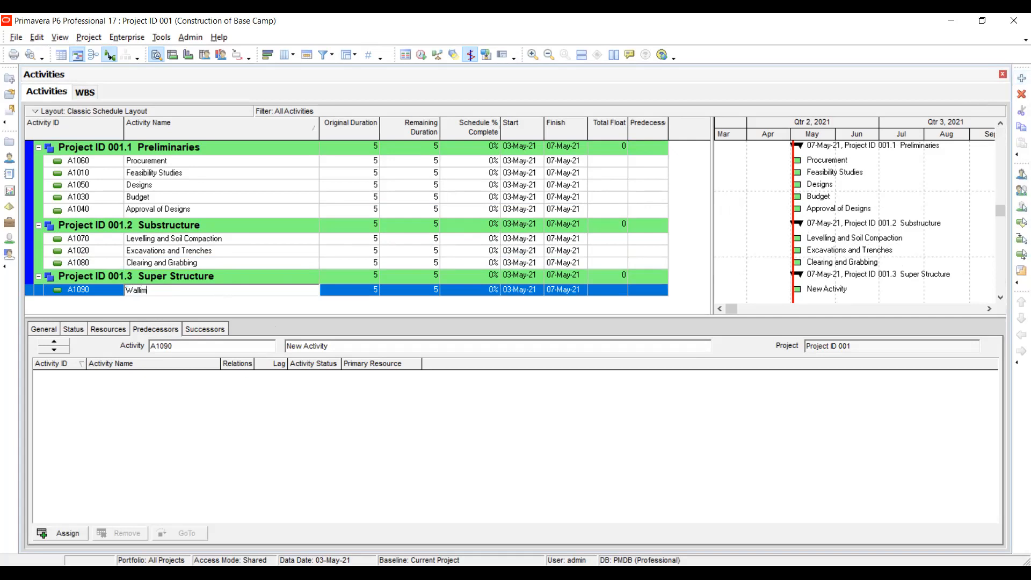
{"action": "key", "text": "BackSpace"}
{"action": "type", "text": "ng"}
{"action": "key", "text": "Return"}
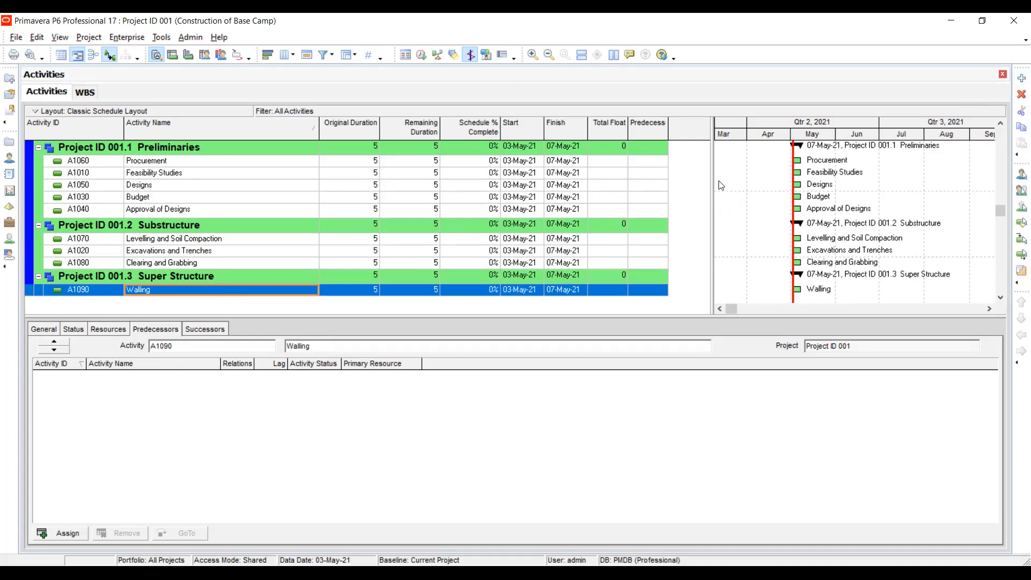
Step: Add a new activity under Super Structure and name it Plastering
{"action": "left_click", "coordinate": [163, 277]}
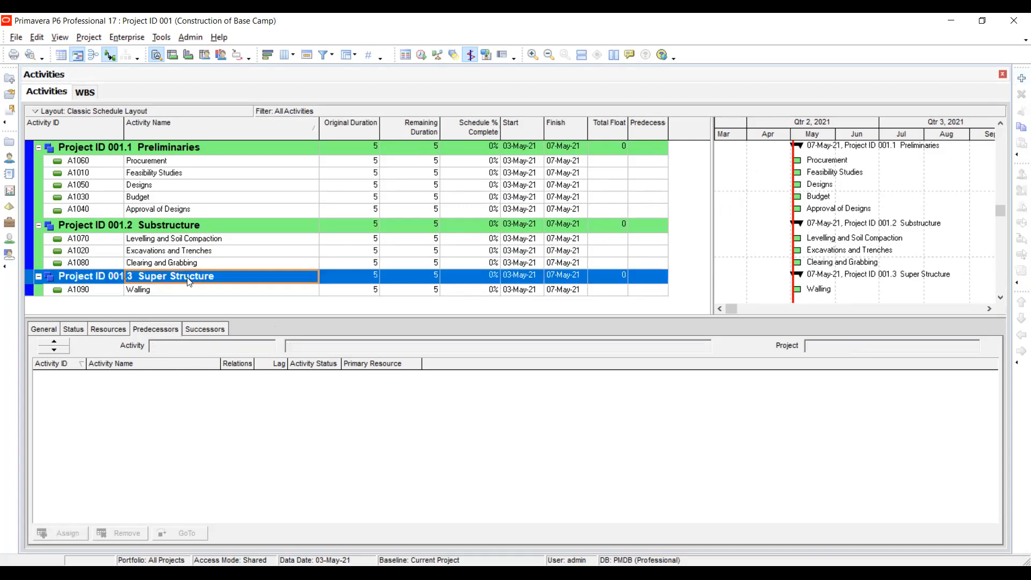
{"action": "left_click", "coordinate": [1021, 78]}
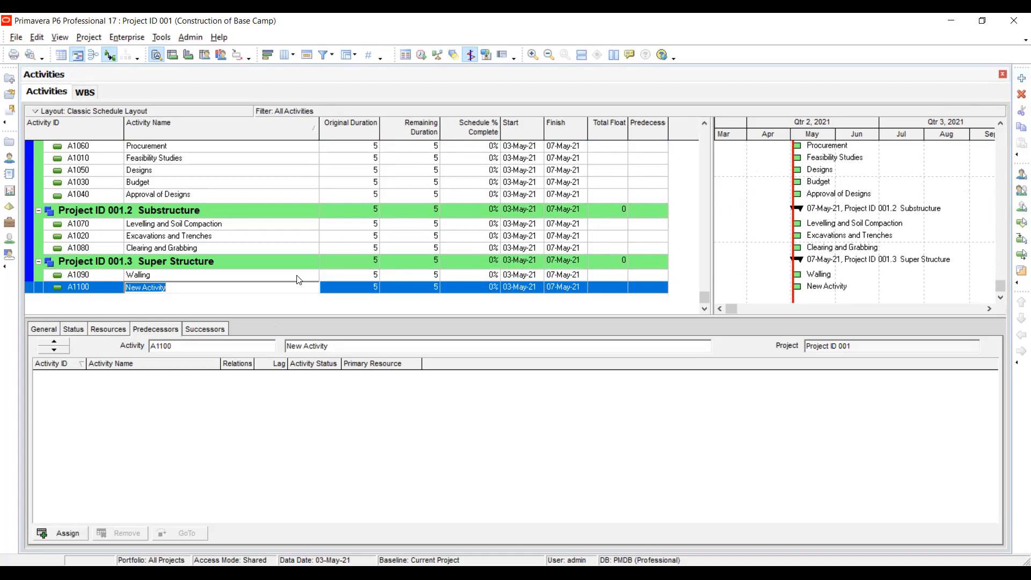
{"action": "type", "text": "Plastering"}
{"action": "key", "text": "Return"}
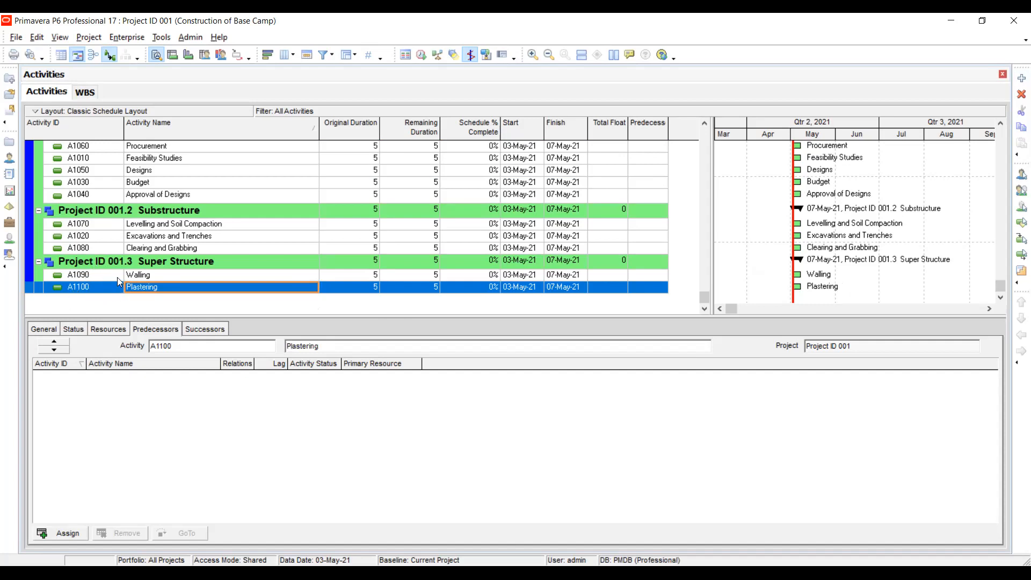
Step: Add a new activity under Super Structure and name it Painting
{"action": "left_click", "coordinate": [105, 263]}
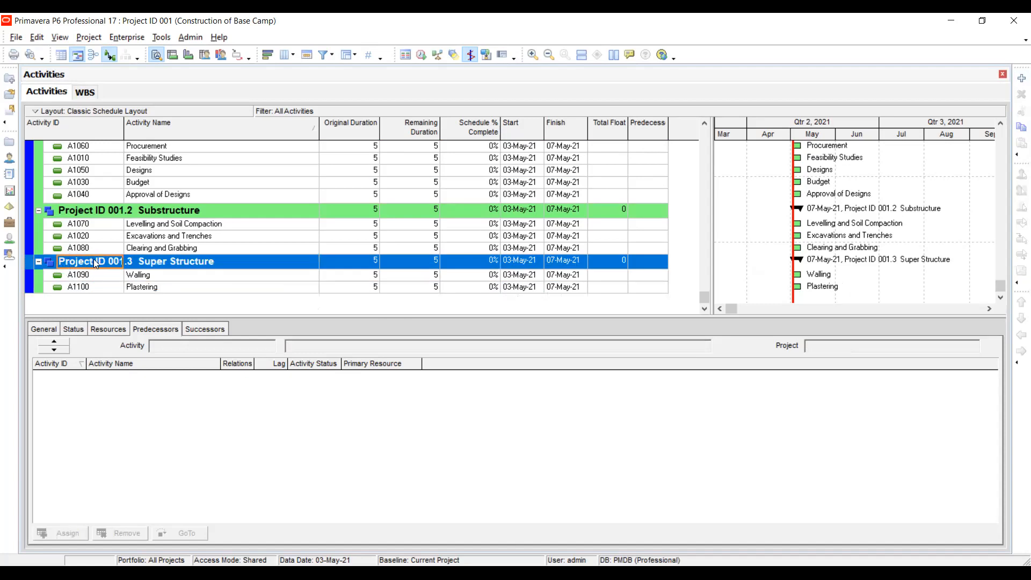
{"action": "left_click", "coordinate": [1021, 77]}
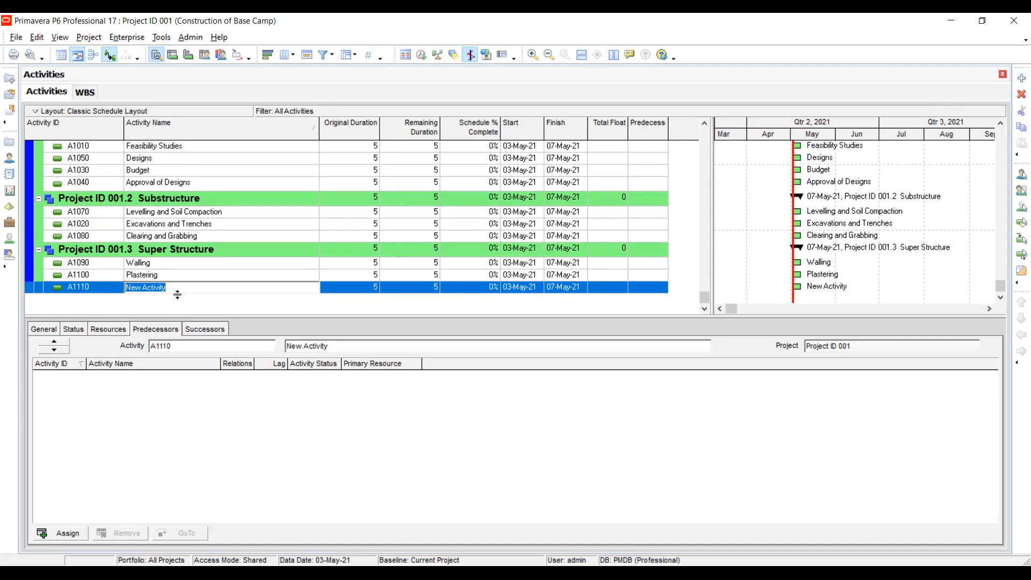
{"action": "type", "text": "Paining"}
{"action": "key", "text": "BackSpace"}
{"action": "key", "text": "BackSpace"}
{"action": "type", "text": "ting"}
{"action": "key", "text": "Return"}
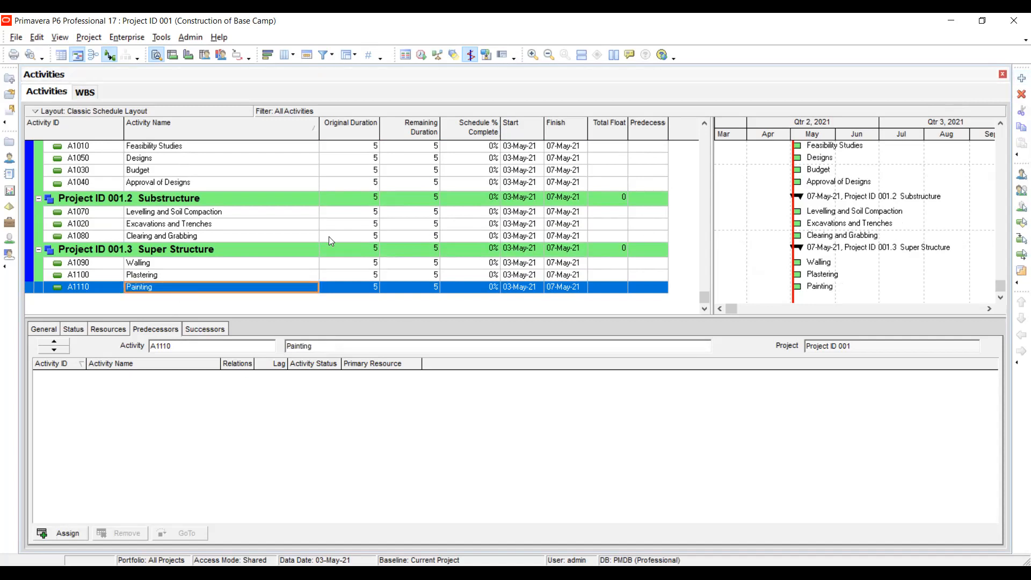
Step: Add a new activity under Super Structure and name it M&E Installations
{"action": "left_click", "coordinate": [250, 249]}
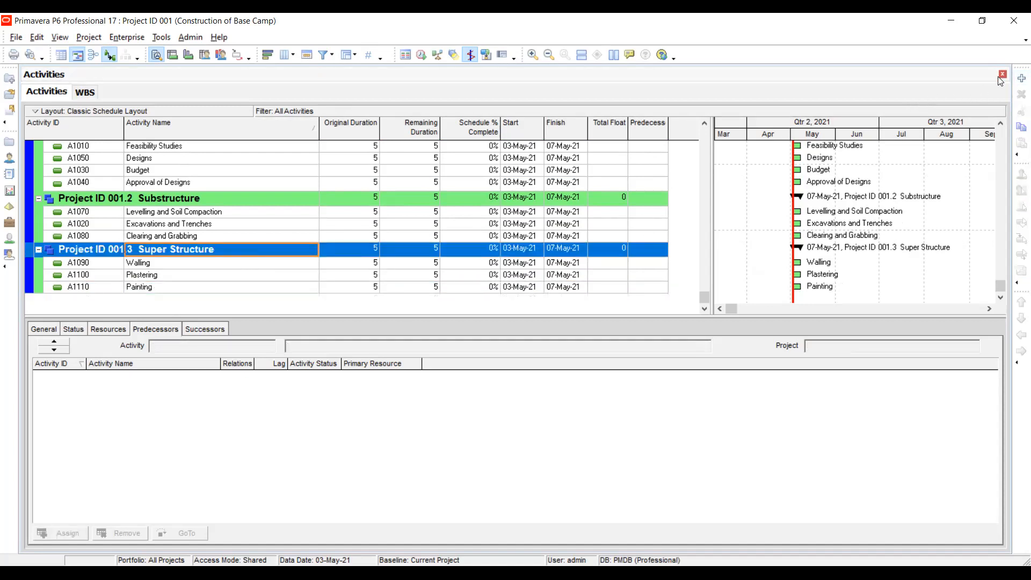
{"action": "left_click", "coordinate": [1022, 78]}
{"action": "type", "text": "M"}
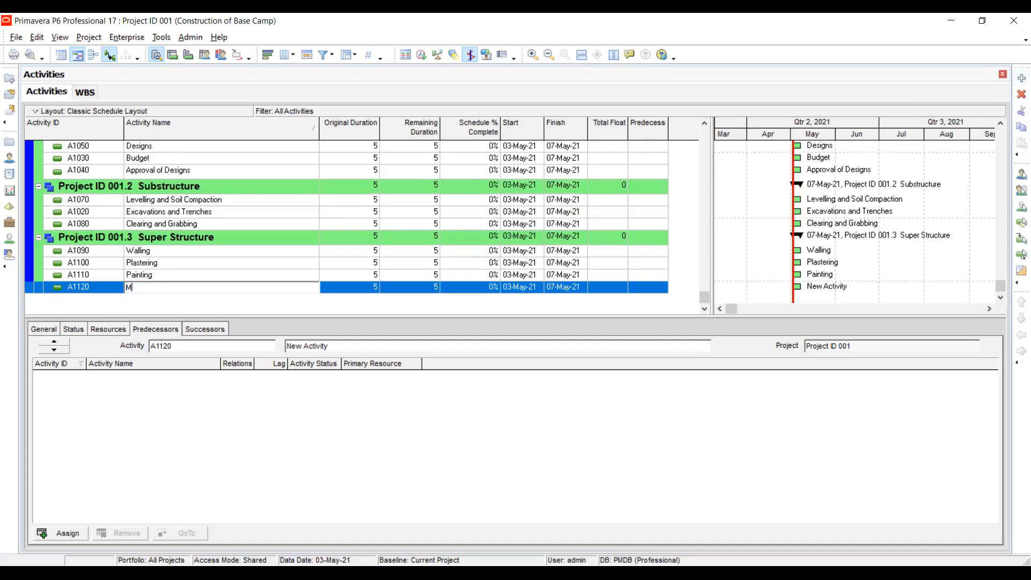
{"action": "type", "text": "&E Installations"}
{"action": "key", "text": "Return"}
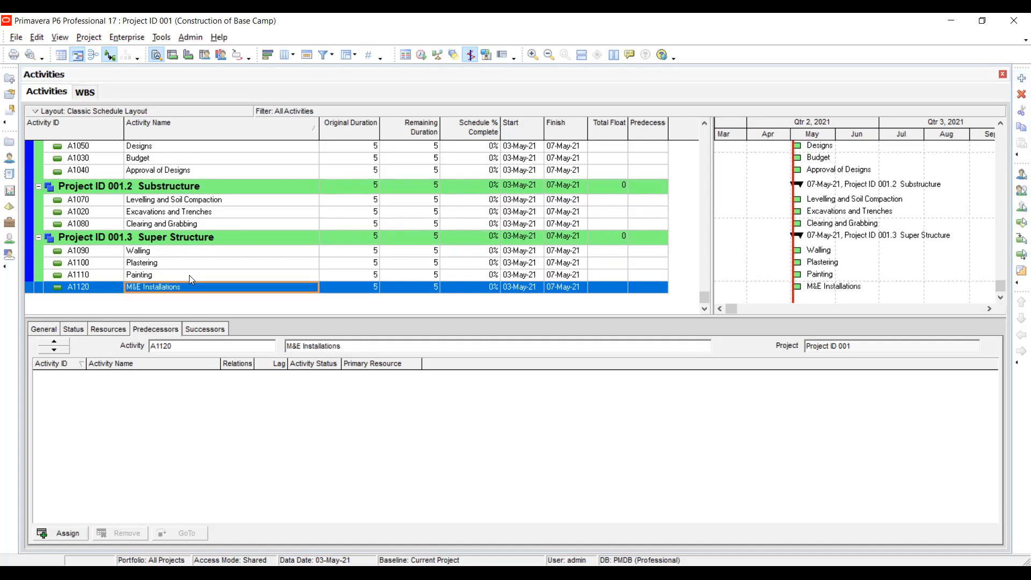
{"action": "left_click", "coordinate": [151, 241]}
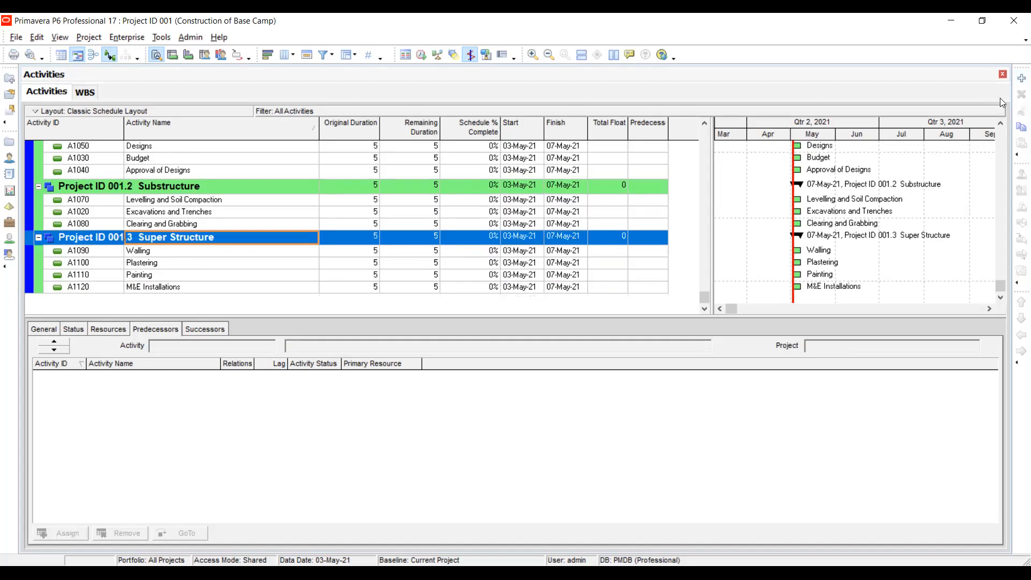
{"action": "left_click", "coordinate": [1022, 78]}
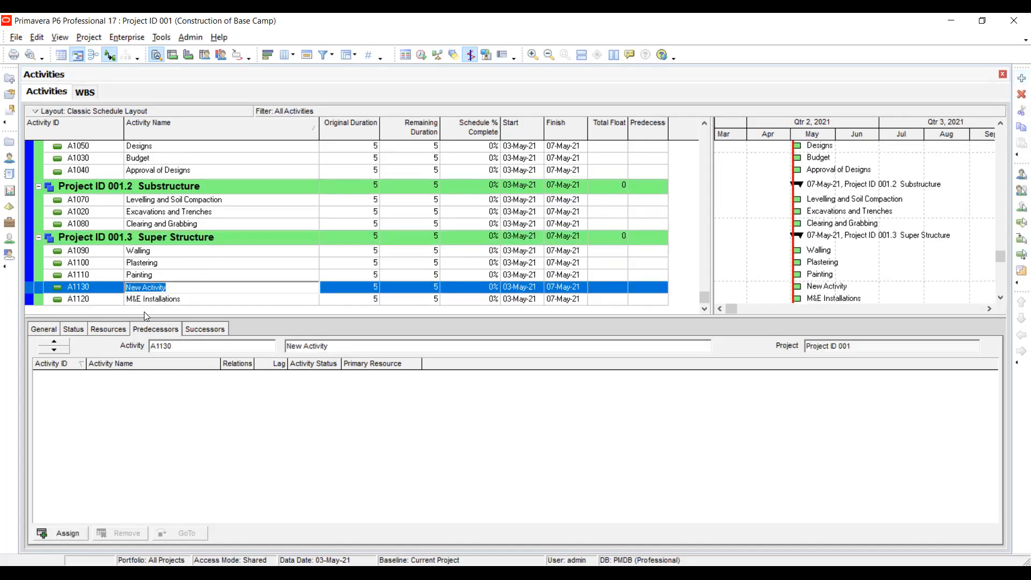
{"action": "key", "text": "Return"}
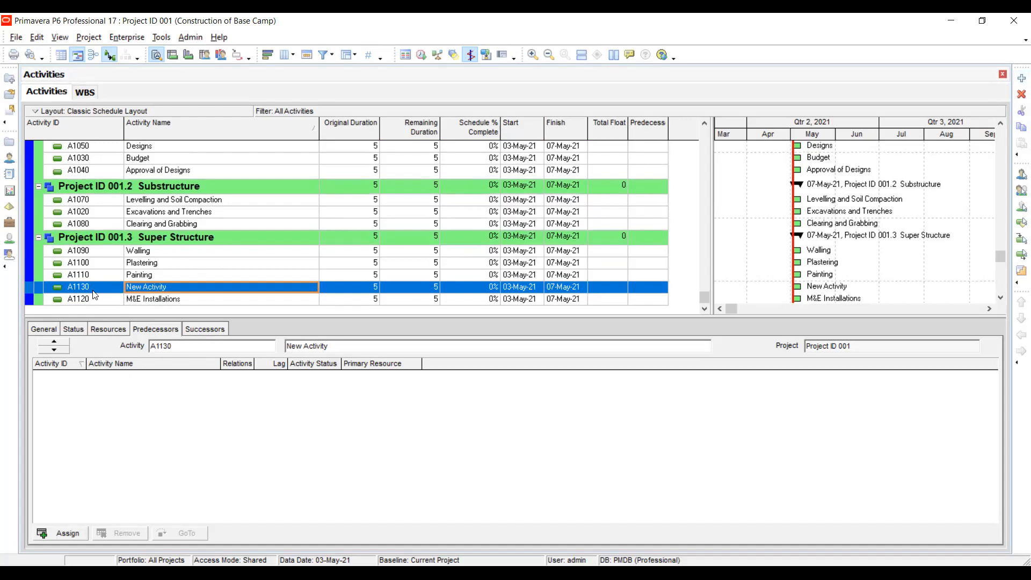
{"action": "left_click", "coordinate": [1020, 95]}
{"action": "left_click", "coordinate": [476, 320]}
{"action": "left_click", "coordinate": [93, 252]}
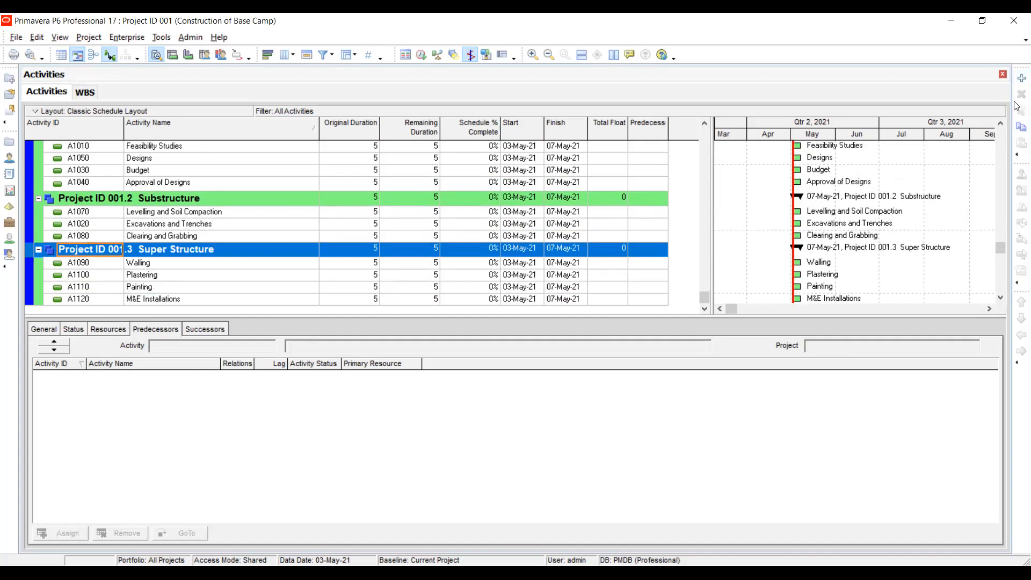
{"action": "left_click", "coordinate": [1021, 78]}
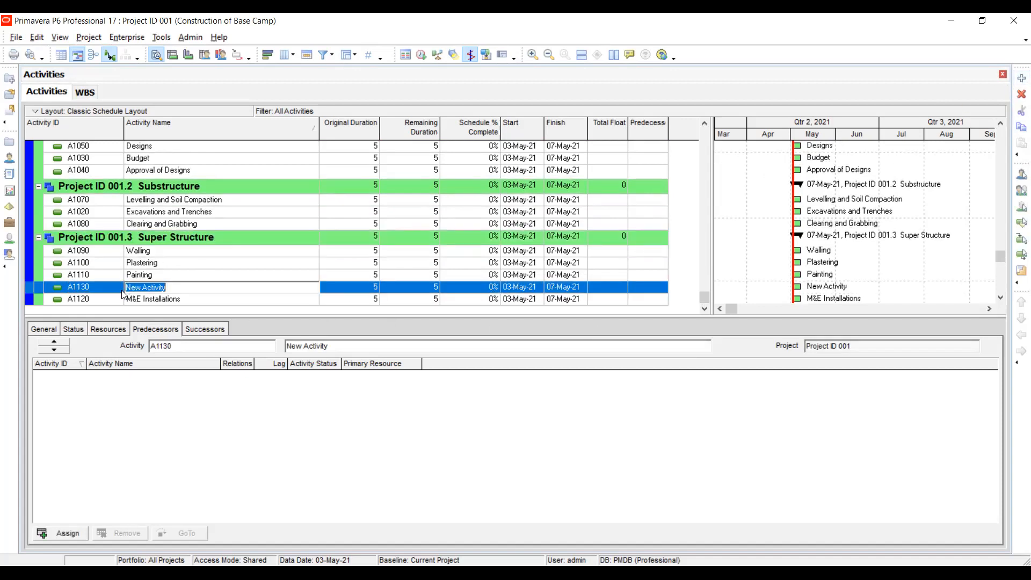
{"action": "left_click", "coordinate": [176, 292]}
{"action": "left_click_drag", "start_coordinate": [183, 289], "coordinate": [87, 285]}
{"action": "key", "text": "Return"}
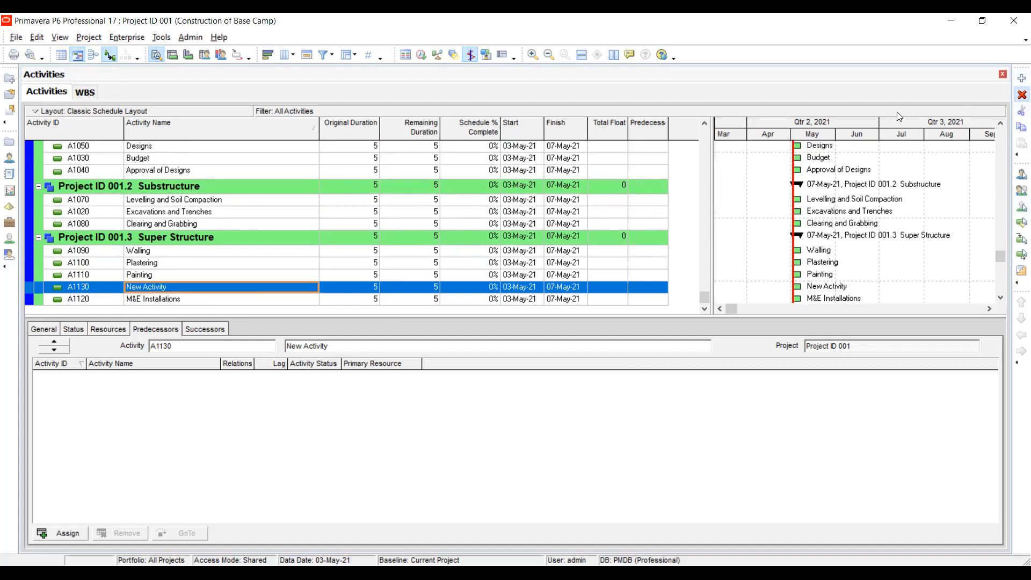
{"action": "key", "text": "Delete"}
{"action": "left_click", "coordinate": [477, 316]}
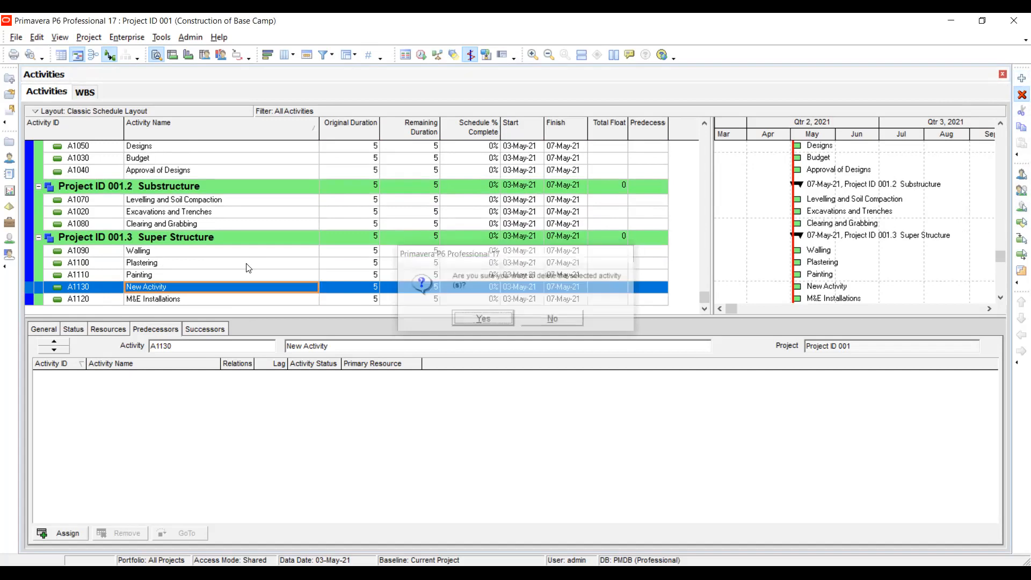
Step: Enlarge the activity table area and set the original duration of Procurement to 7
{"action": "left_click_drag", "start_coordinate": [689, 315], "coordinate": [661, 448]}
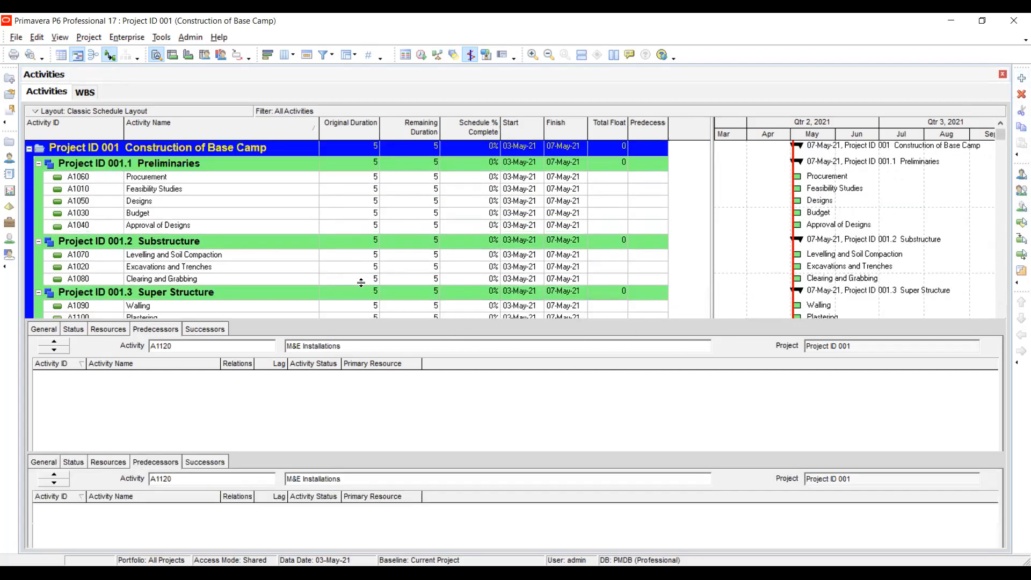
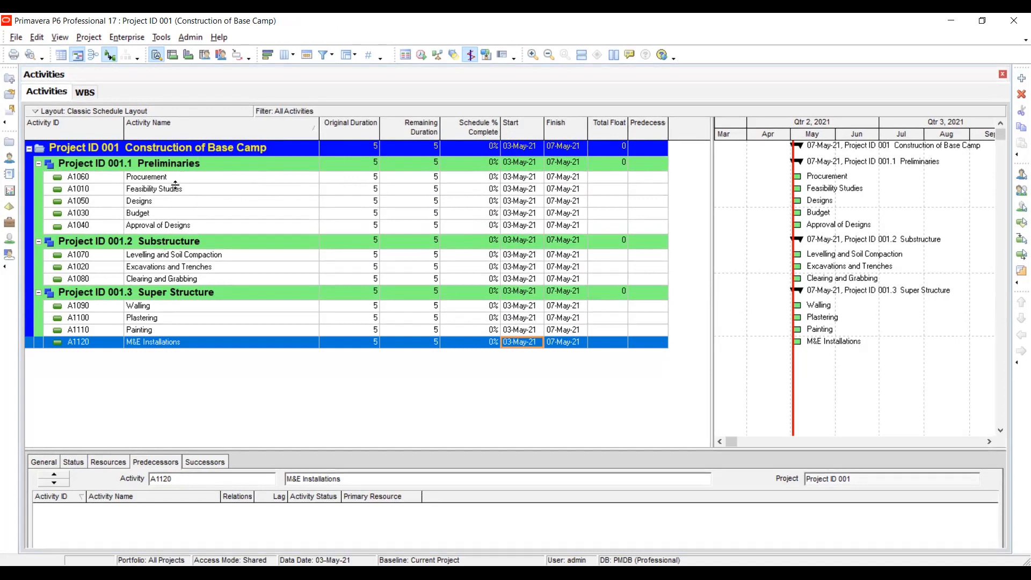
{"action": "left_click", "coordinate": [366, 180]}
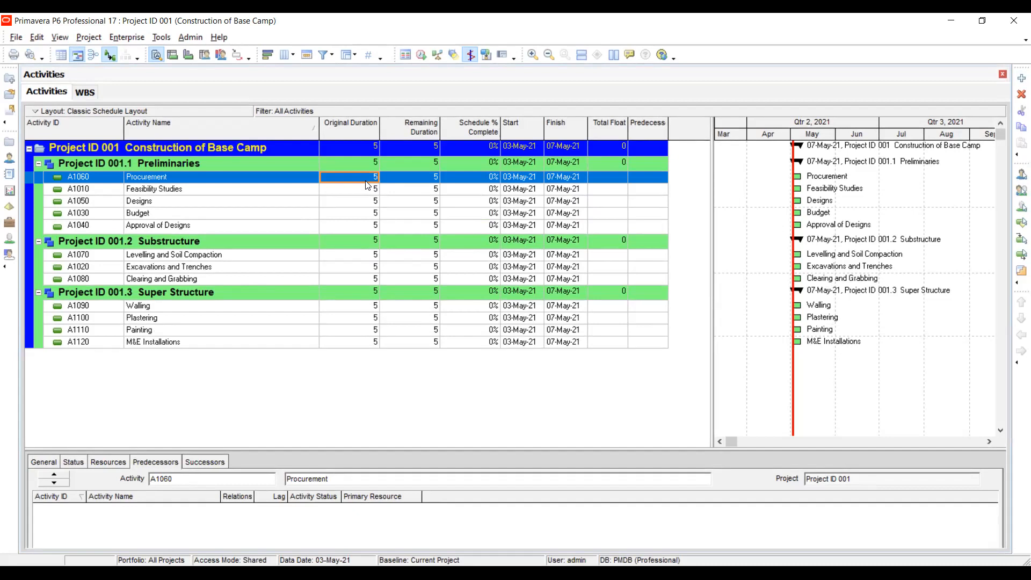
{"action": "type", "text": "7"}
{"action": "key", "text": "Return"}
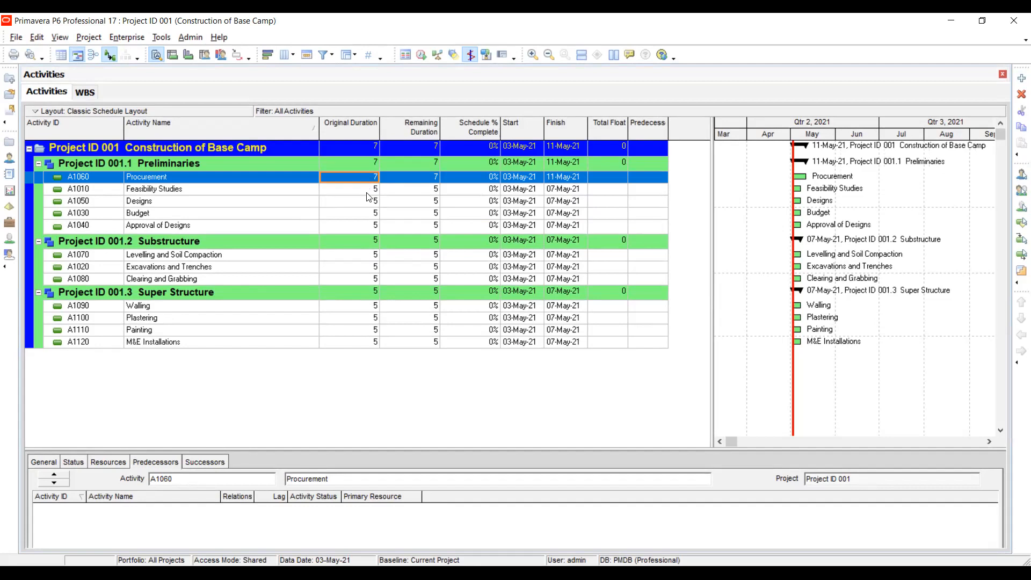
Step: Set the original durations of Feasibility Studies to 10 and Designs to 15 under Preliminaries
{"action": "left_click", "coordinate": [363, 192]}
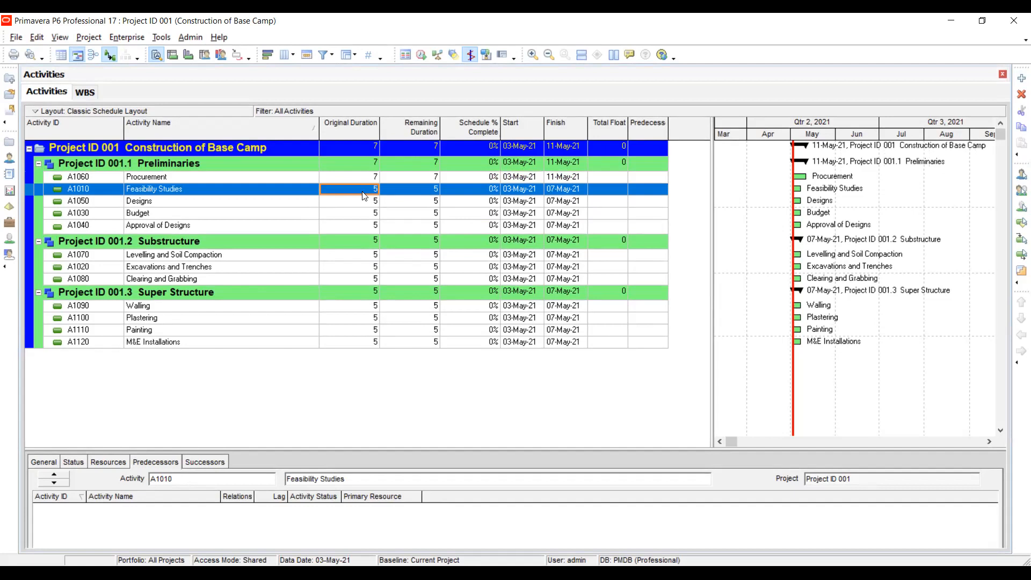
{"action": "left_click", "coordinate": [364, 192]}
{"action": "type", "text": "10"}
{"action": "key", "text": "Return"}
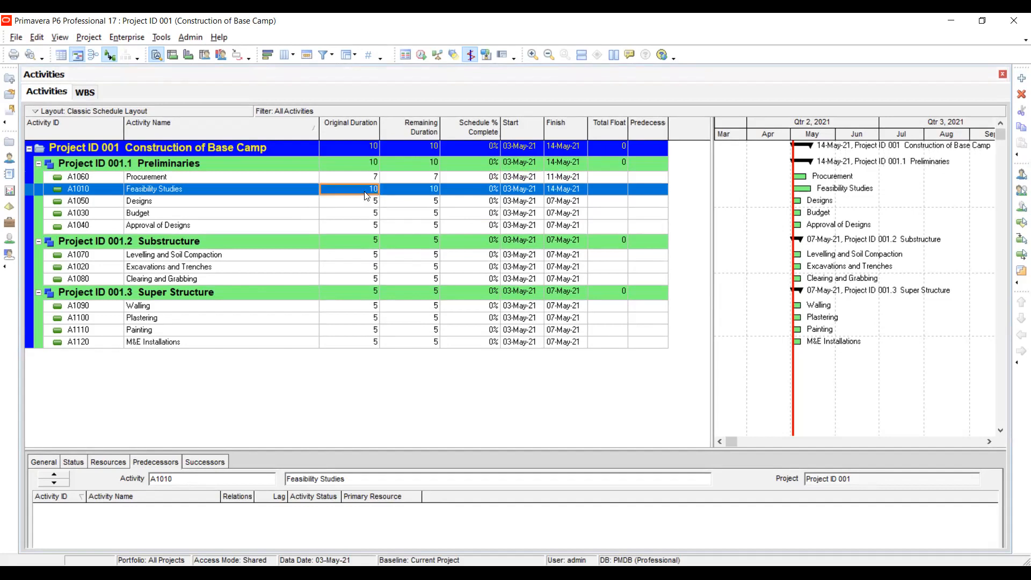
{"action": "left_click", "coordinate": [368, 206]}
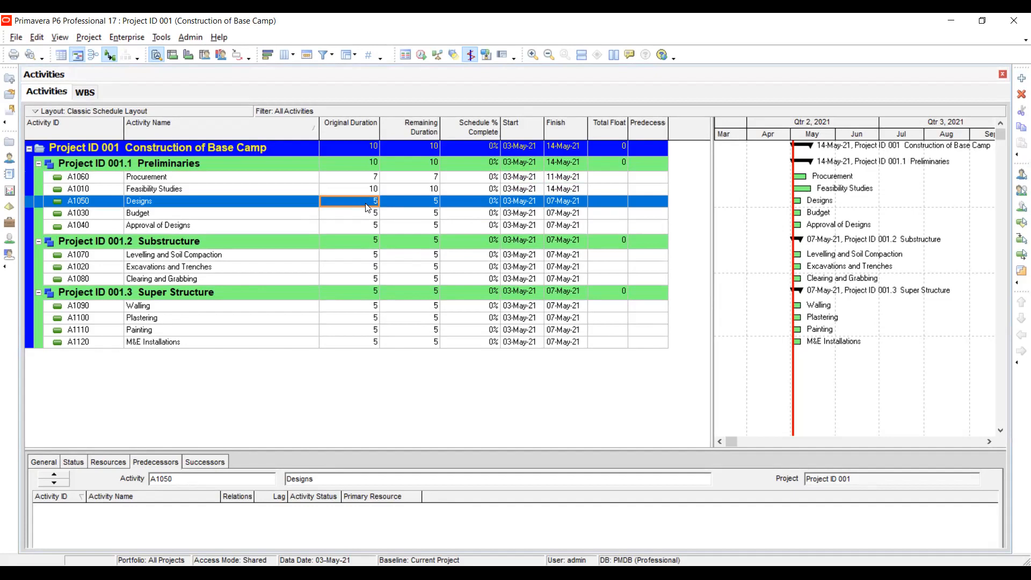
{"action": "type", "text": "15"}
{"action": "key", "text": "Return"}
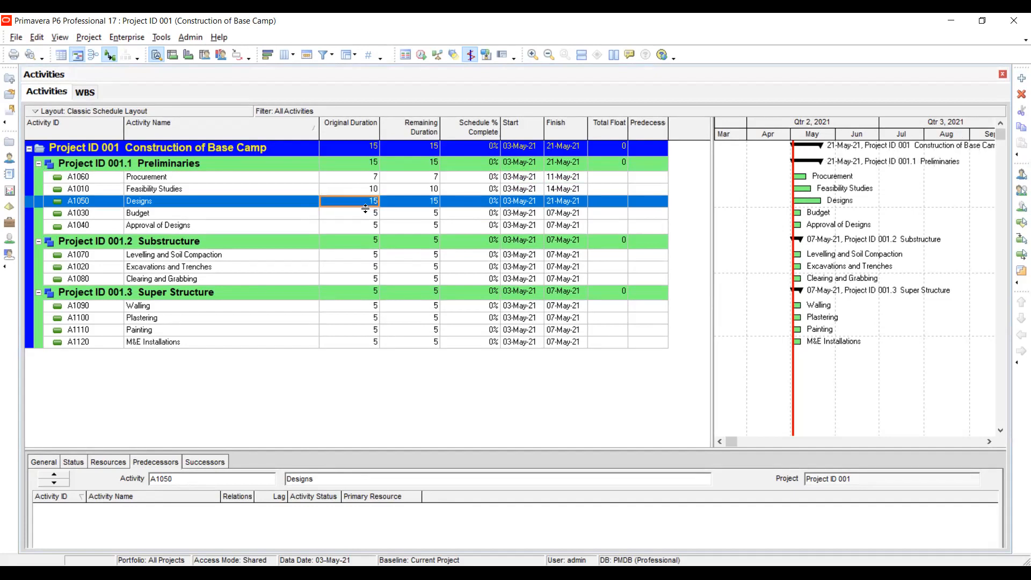
Step: Set the original duration of Approval of Designs under Preliminaries to 1
{"action": "left_click", "coordinate": [365, 214]}
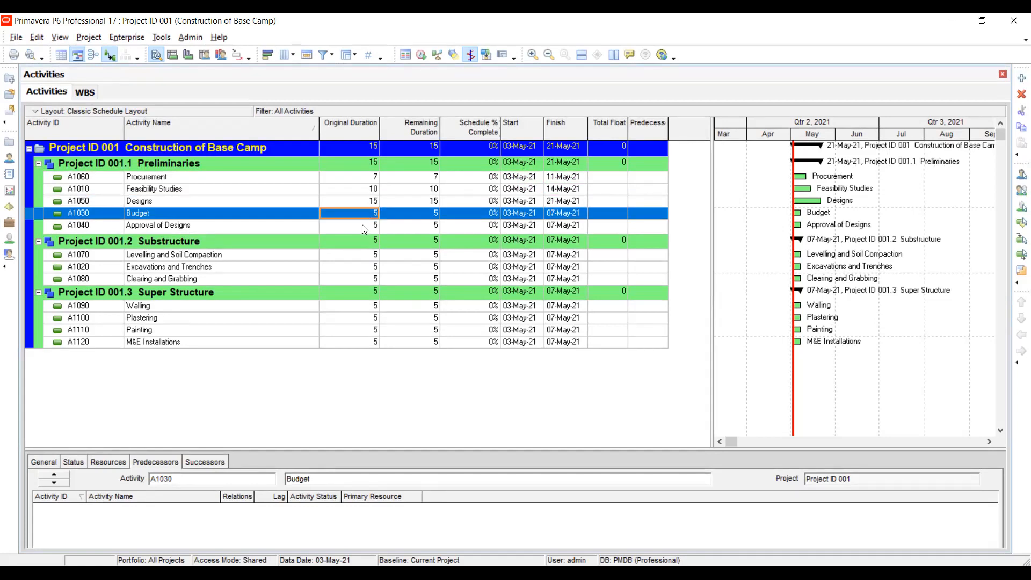
{"action": "left_click", "coordinate": [364, 227]}
{"action": "type", "text": "1"}
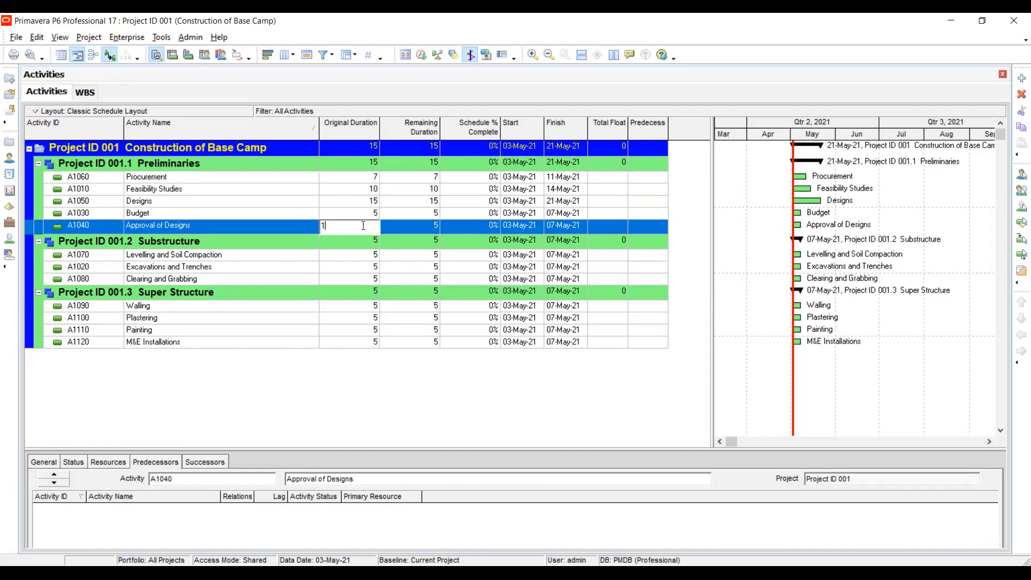
{"action": "key", "text": "Return"}
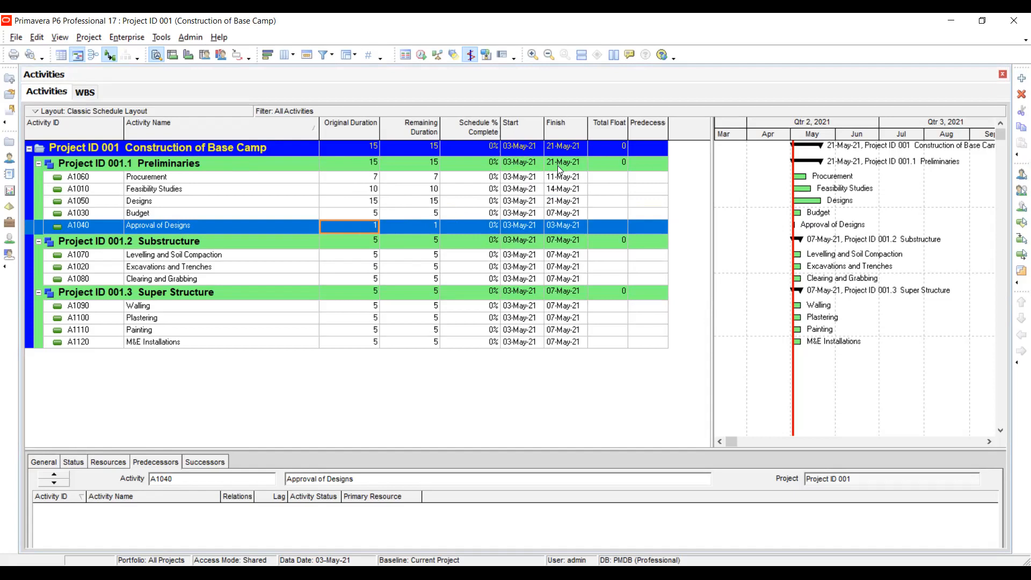
Step: Set the original duration of Levelling and Soil Compaction under Substructure to 3
{"action": "left_click", "coordinate": [353, 255]}
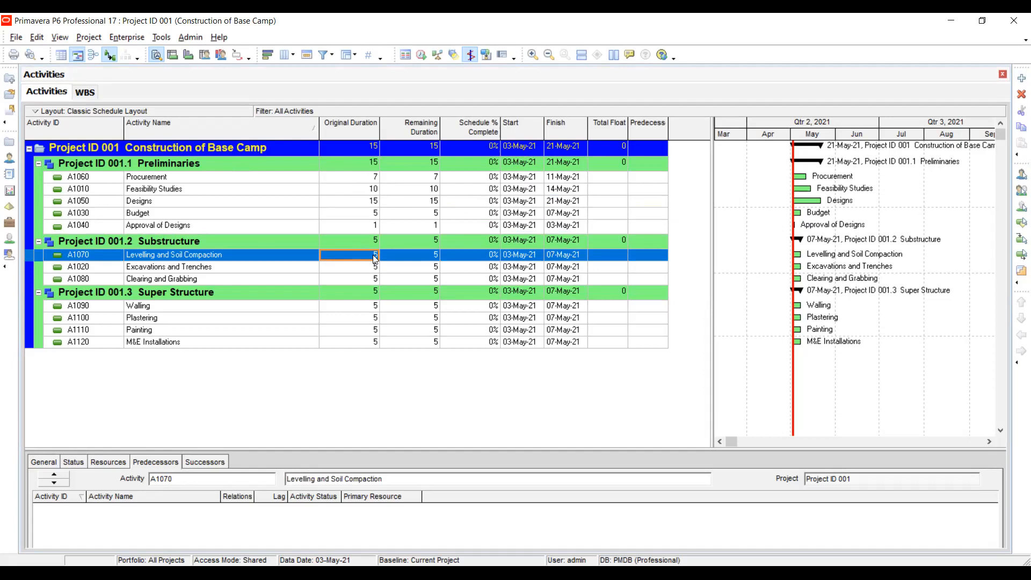
{"action": "left_click", "coordinate": [374, 255]}
{"action": "type", "text": "3"}
{"action": "key", "text": "Return"}
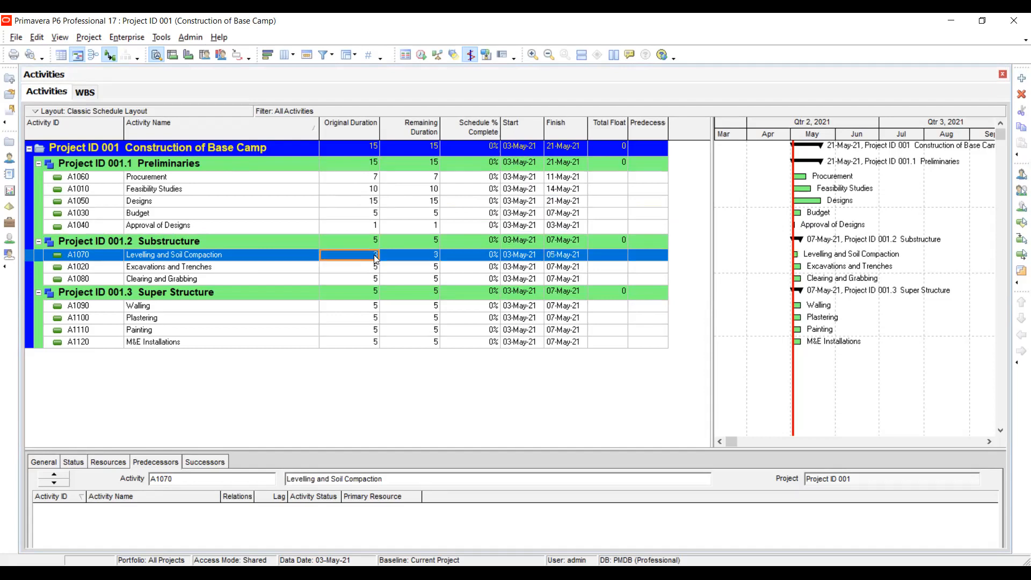
Step: Set the original duration of Excavations and Trenches to 2 and of Clearing and Grabbing to 1
{"action": "left_click", "coordinate": [370, 266]}
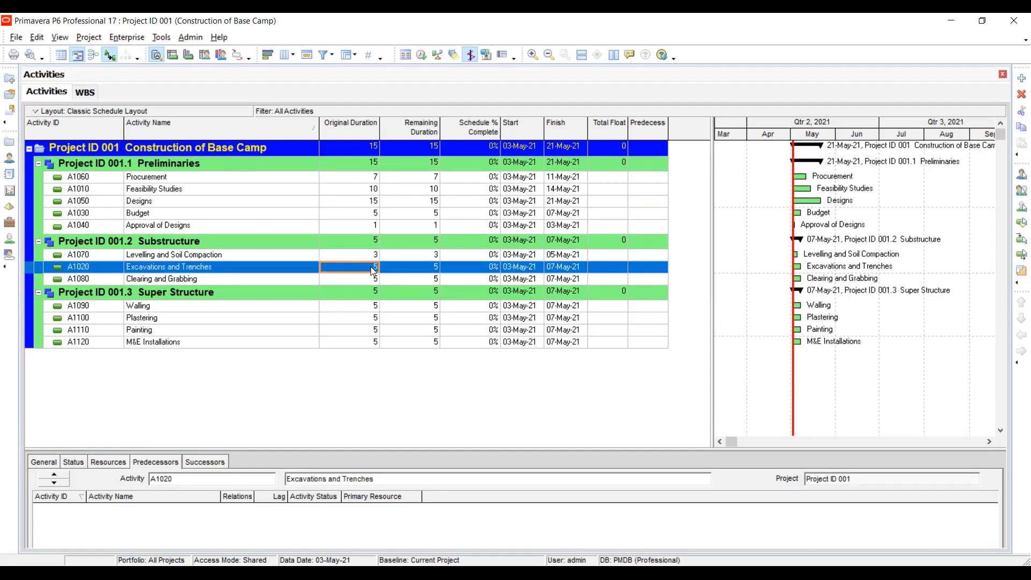
{"action": "left_click", "coordinate": [371, 267]}
{"action": "type", "text": "3"}
{"action": "key", "text": "BackSpace"}
{"action": "type", "text": "2"}
{"action": "key", "text": "Return"}
{"action": "left_click", "coordinate": [369, 279]}
{"action": "left_click", "coordinate": [369, 279]}
{"action": "type", "text": "1"}
{"action": "key", "text": "Return"}
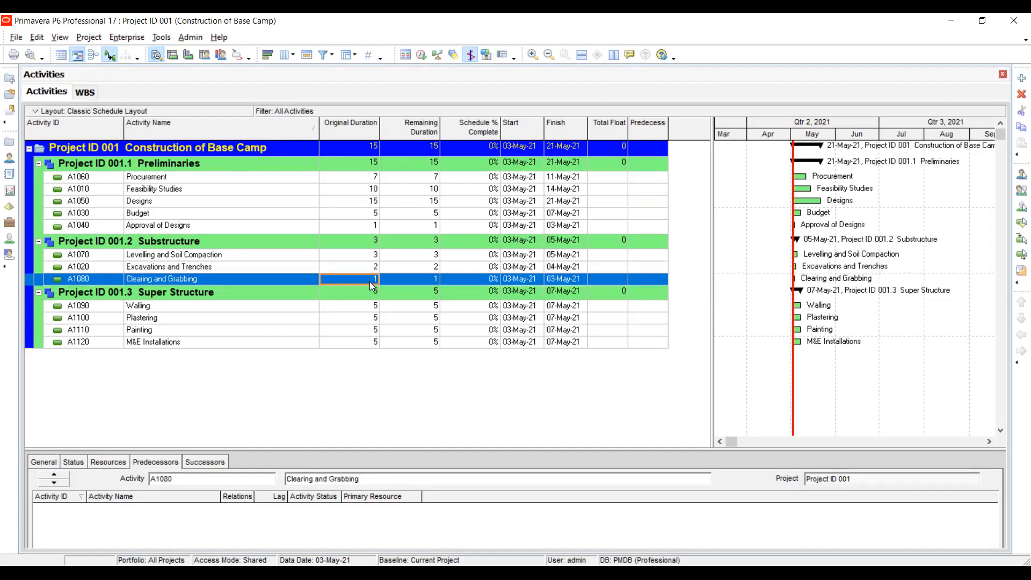
Step: Set the original duration of Walling to 10 and of Plastering to 3 under Super Structure
{"action": "left_click", "coordinate": [357, 307]}
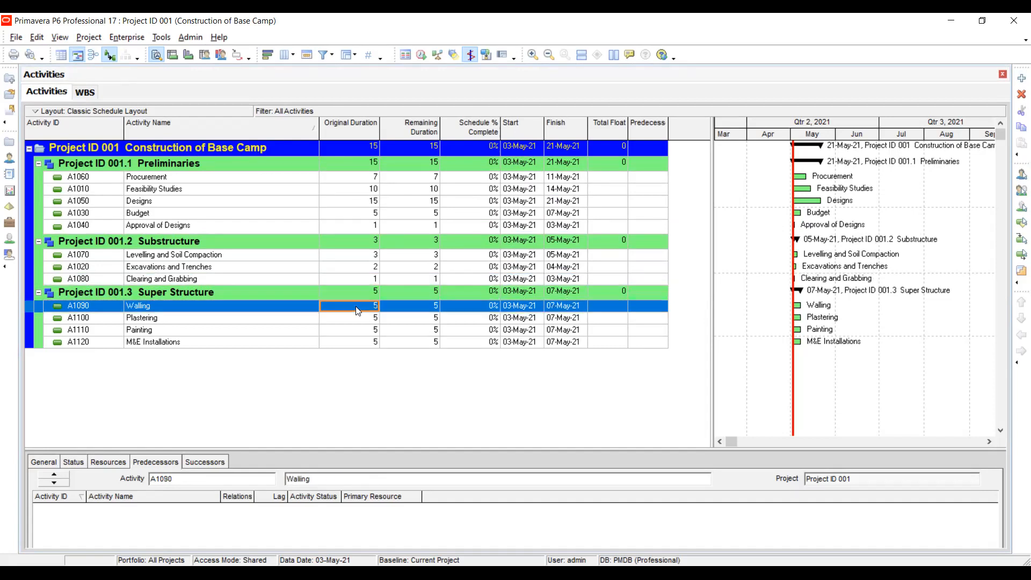
{"action": "left_click", "coordinate": [356, 307]}
{"action": "type", "text": "10"}
{"action": "key", "text": "Return"}
{"action": "left_click", "coordinate": [360, 317]}
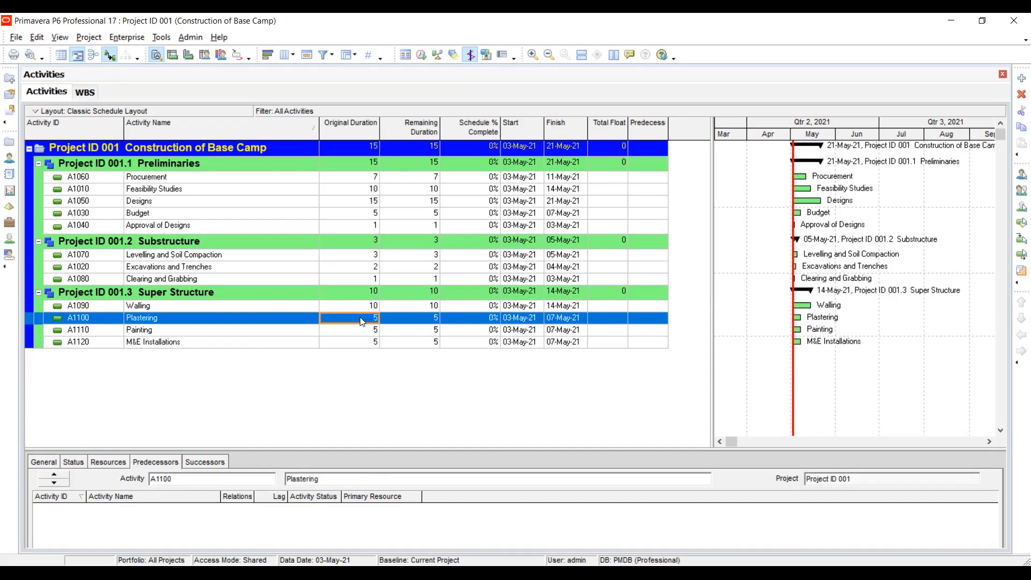
{"action": "left_click", "coordinate": [360, 318]}
{"action": "type", "text": "3"}
Step: Set the original duration of Painting to 2 and of M&E Installations to 4
{"action": "left_click", "coordinate": [360, 332]}
{"action": "left_click", "coordinate": [360, 331]}
{"action": "type", "text": "2"}
{"action": "key", "text": "Return"}
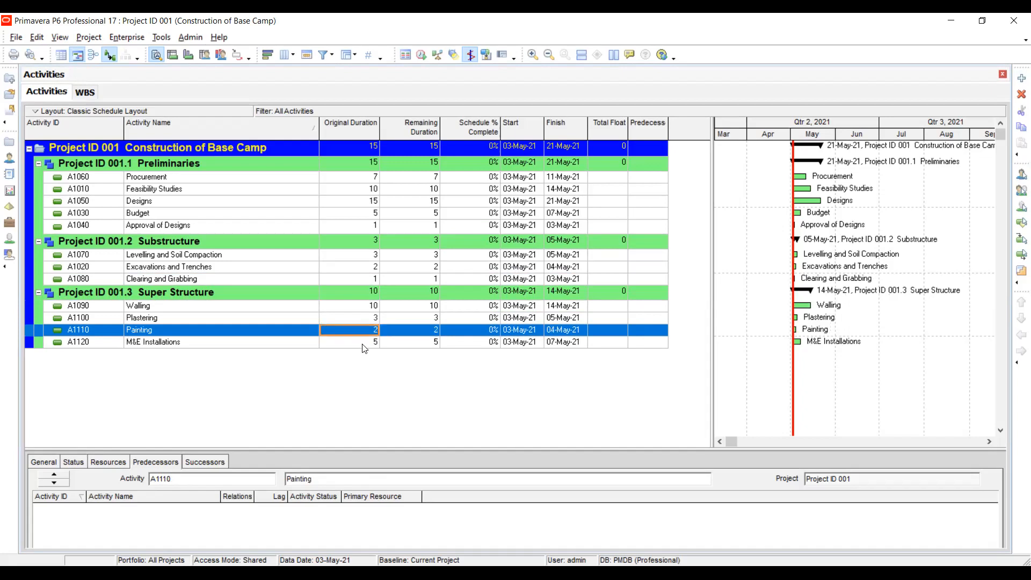
{"action": "left_click", "coordinate": [359, 342]}
{"action": "type", "text": "3"}
{"action": "key", "text": "BackSpace"}
{"action": "type", "text": "4"}
{"action": "key", "text": "Return"}
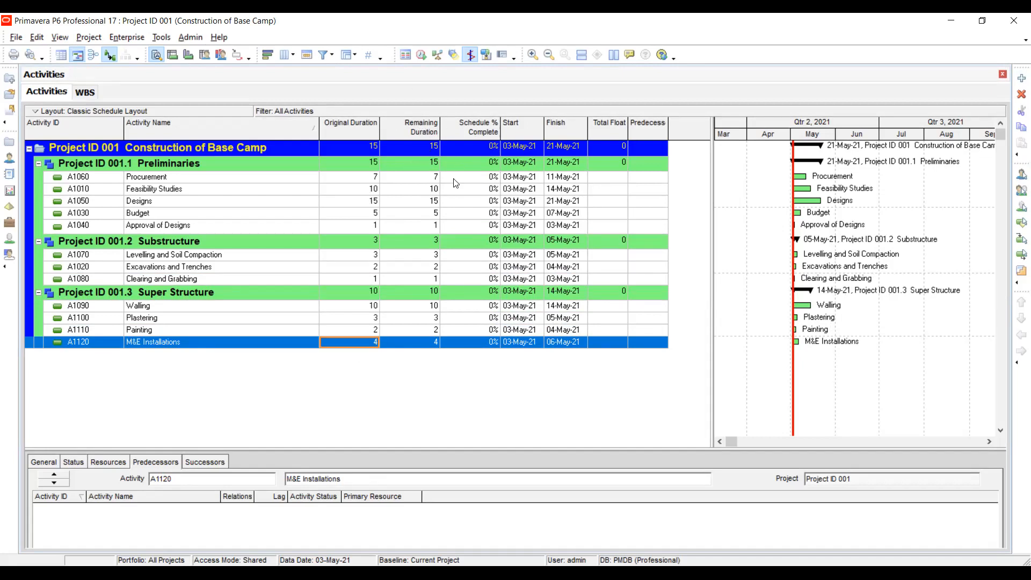
Step: Remove Remaining Duration and Schedule % Complete from the columns selected for the activity table
{"action": "left_click", "coordinate": [289, 57]}
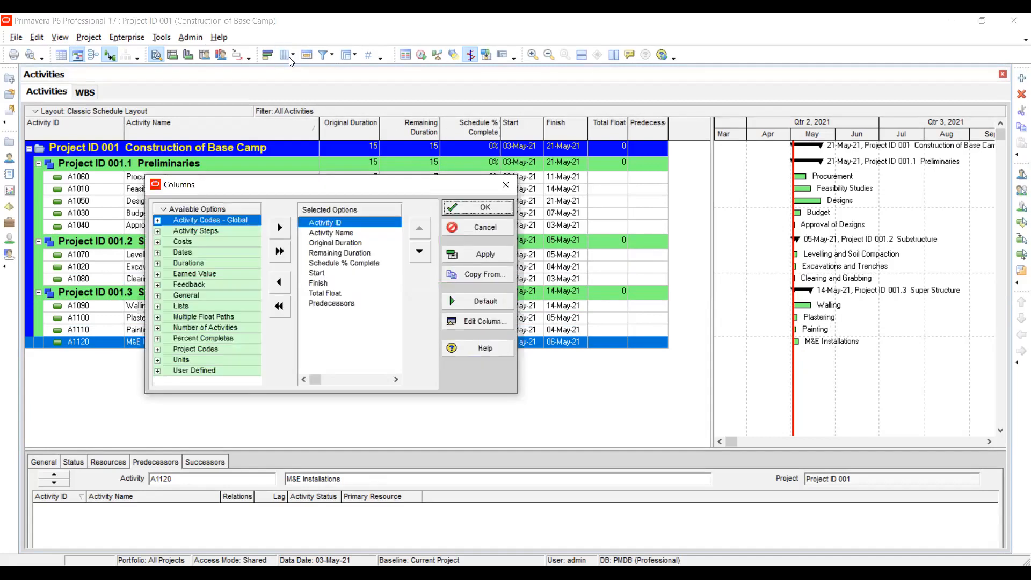
{"action": "left_click", "coordinate": [490, 207]}
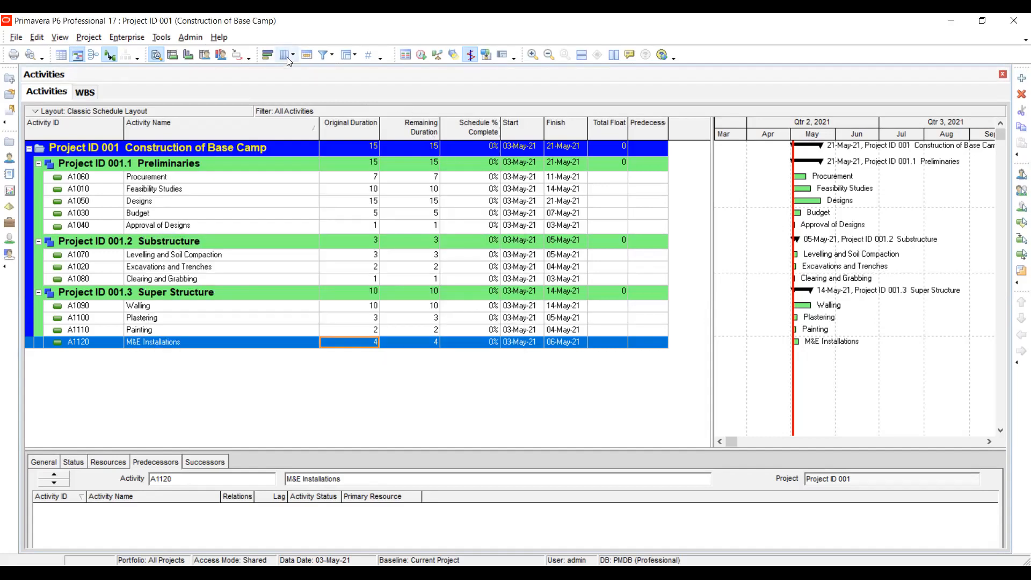
{"action": "left_click", "coordinate": [286, 57]}
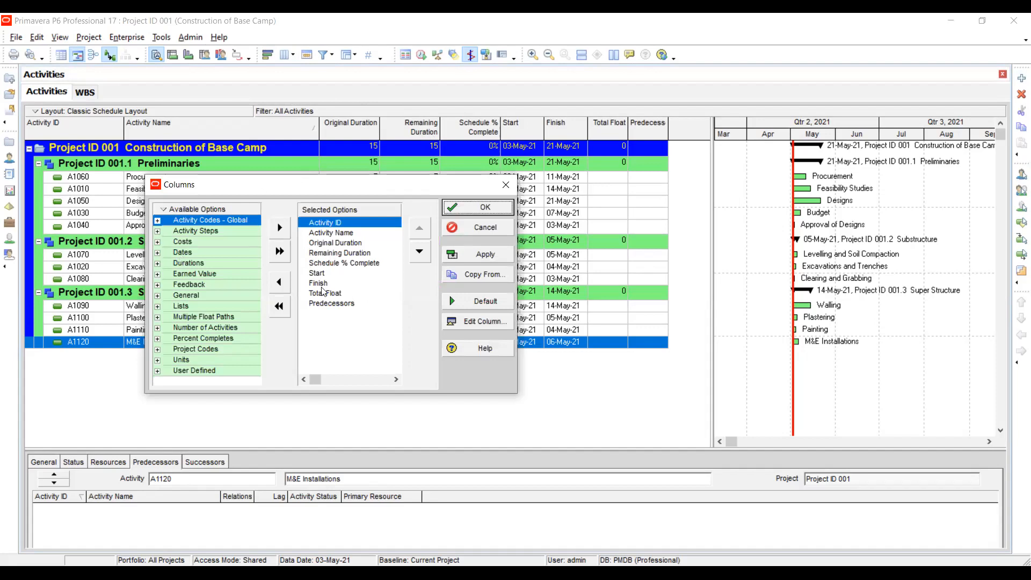
{"action": "left_click", "coordinate": [337, 256]}
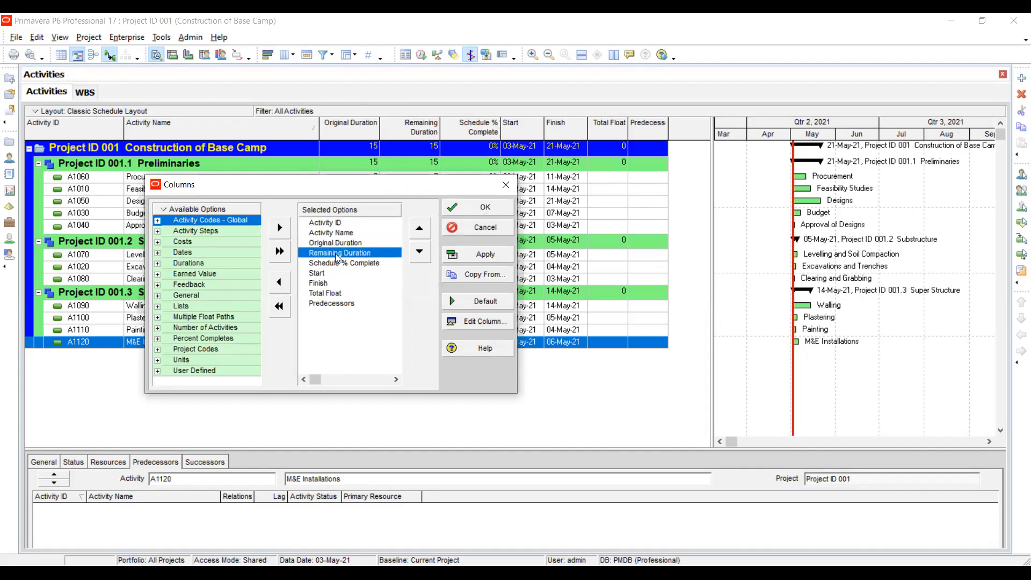
{"action": "left_click", "coordinate": [276, 282]}
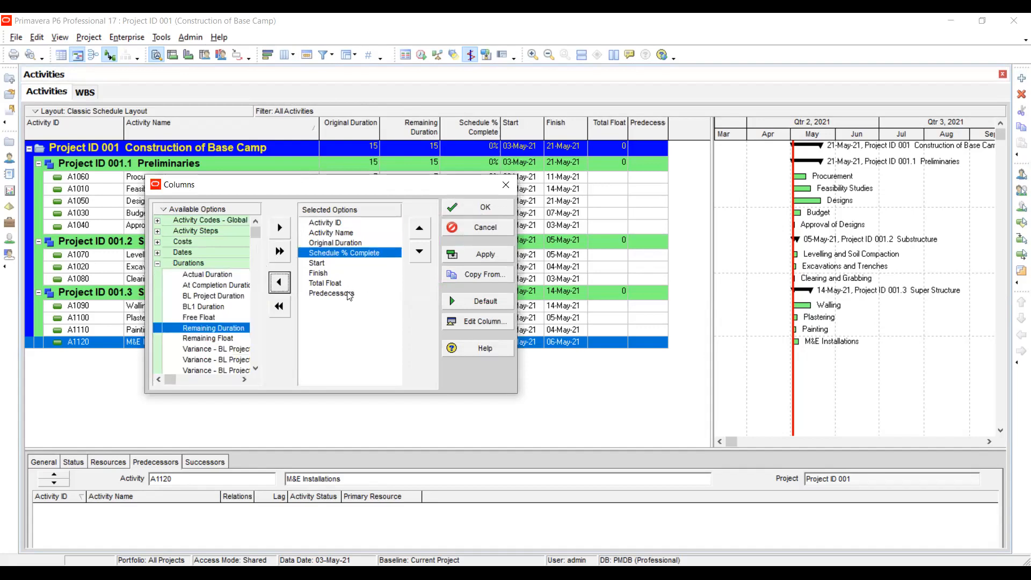
{"action": "left_click", "coordinate": [272, 287]}
Step: Go through the remaining selected columns and remove Total Float from them
{"action": "left_click", "coordinate": [338, 224]}
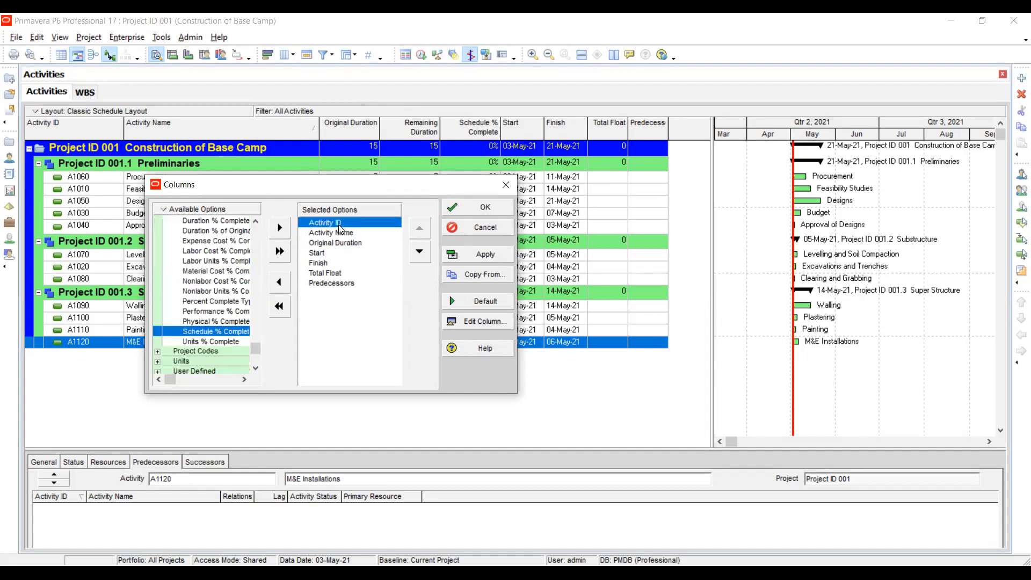
{"action": "left_click", "coordinate": [347, 234]}
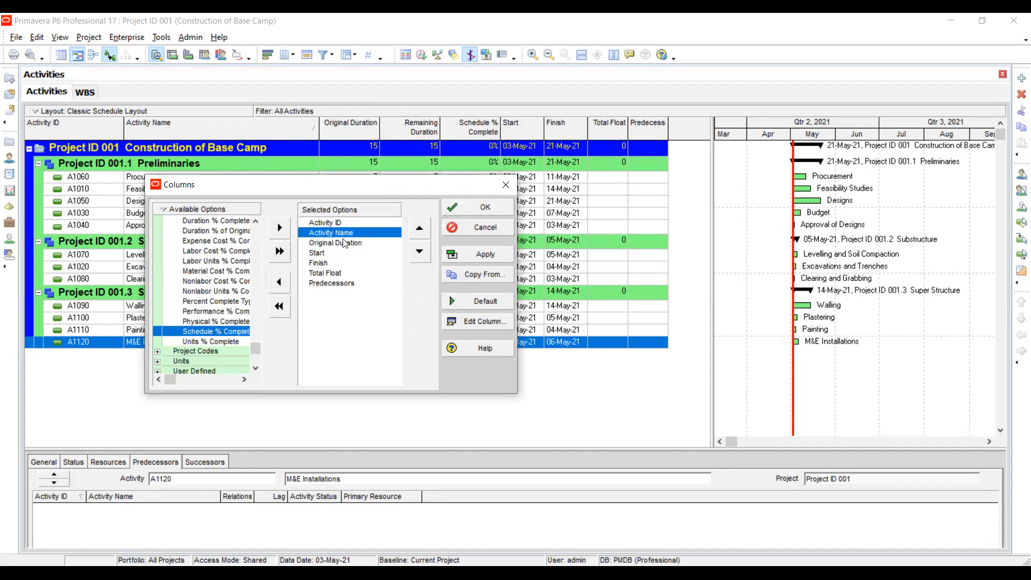
{"action": "left_click", "coordinate": [341, 245]}
{"action": "left_click", "coordinate": [340, 254]}
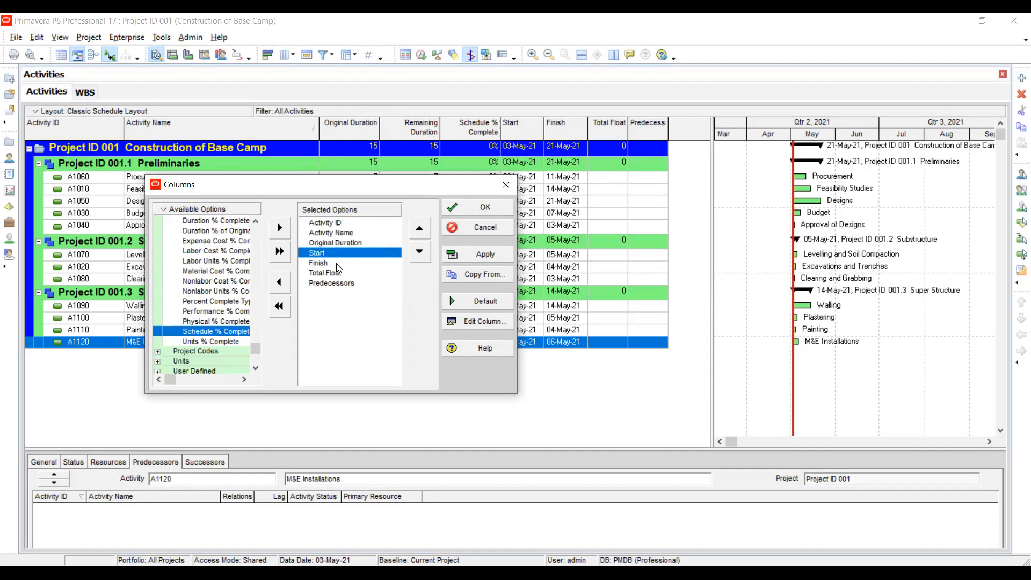
{"action": "left_click", "coordinate": [340, 263]}
{"action": "left_click", "coordinate": [338, 274]}
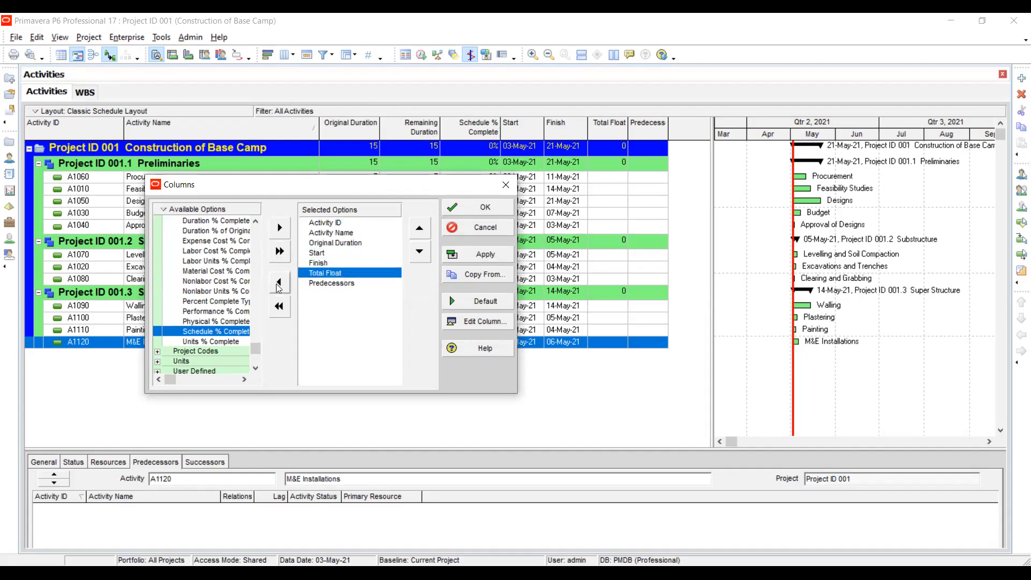
{"action": "left_click", "coordinate": [279, 282]}
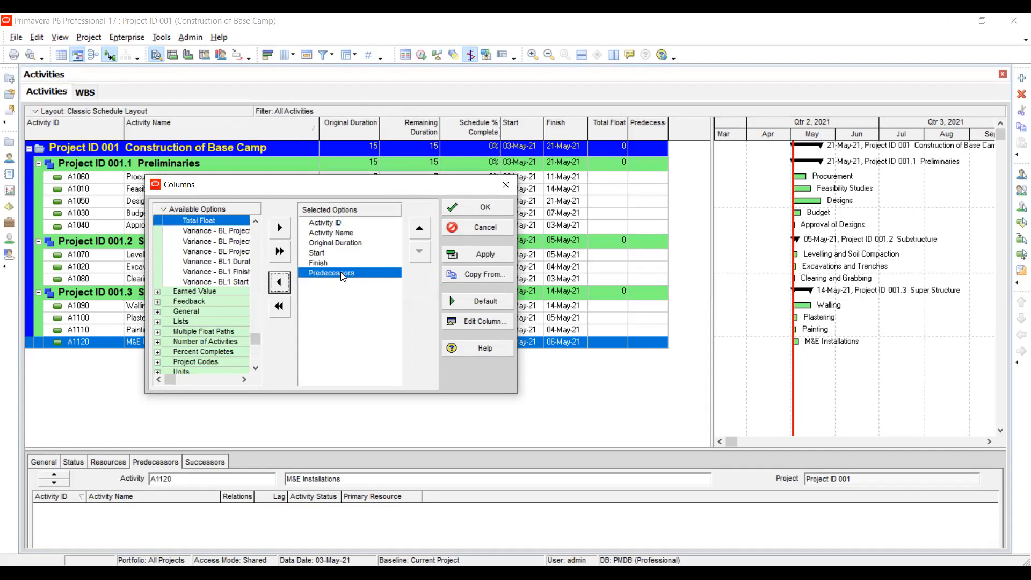
Step: Add the Resources column from the Lists category to the activity table, and narrow the table to enlarge the Gantt chart
{"action": "left_click_drag", "start_coordinate": [258, 336], "coordinate": [257, 237]}
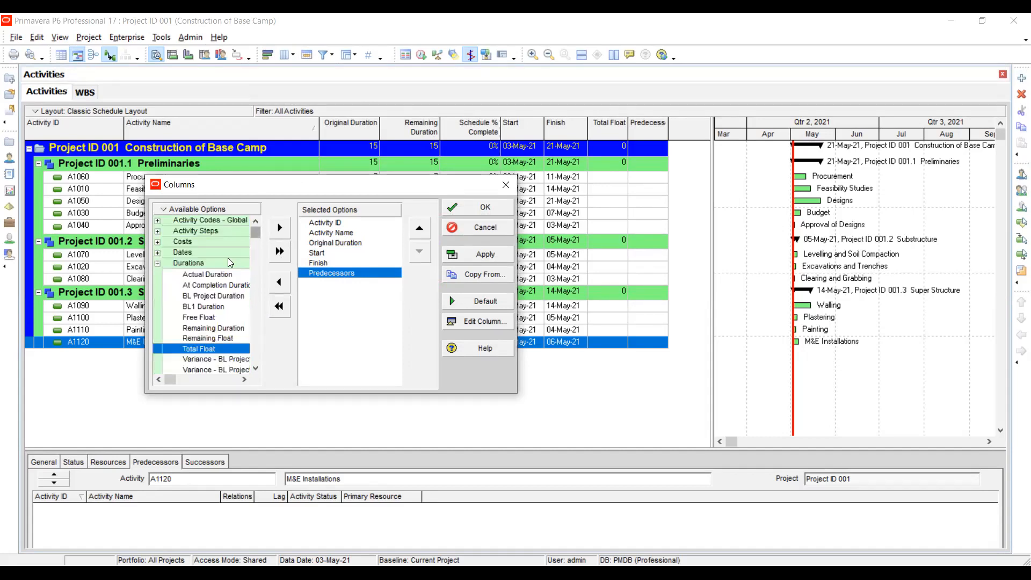
{"action": "left_click", "coordinate": [158, 263]}
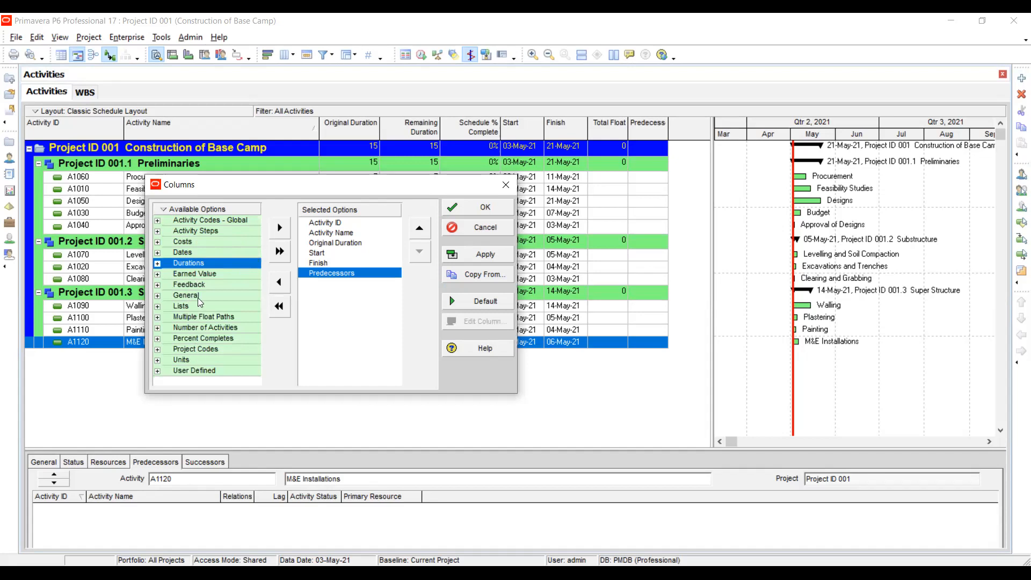
{"action": "left_click", "coordinate": [157, 306]}
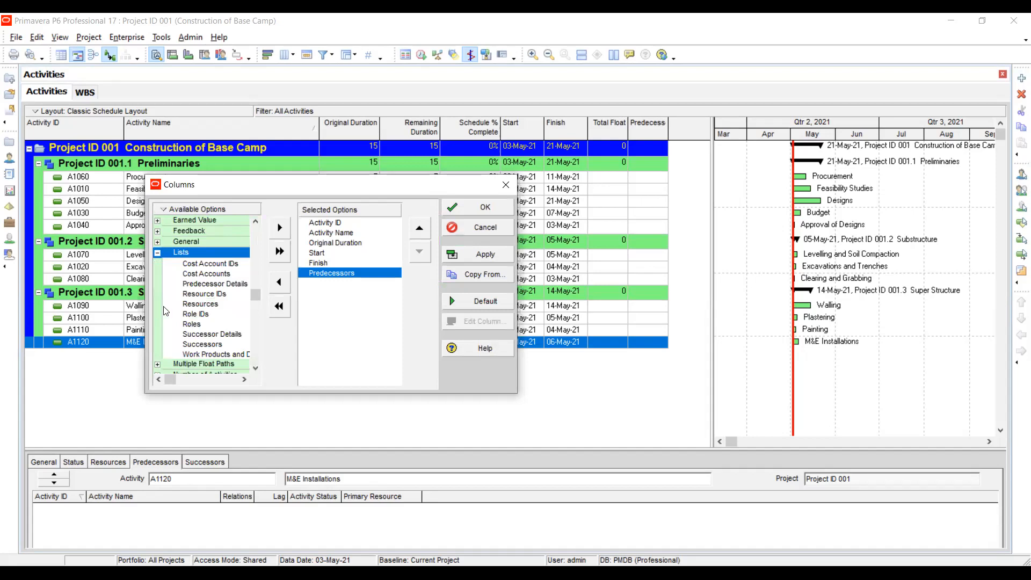
{"action": "left_click", "coordinate": [197, 305]}
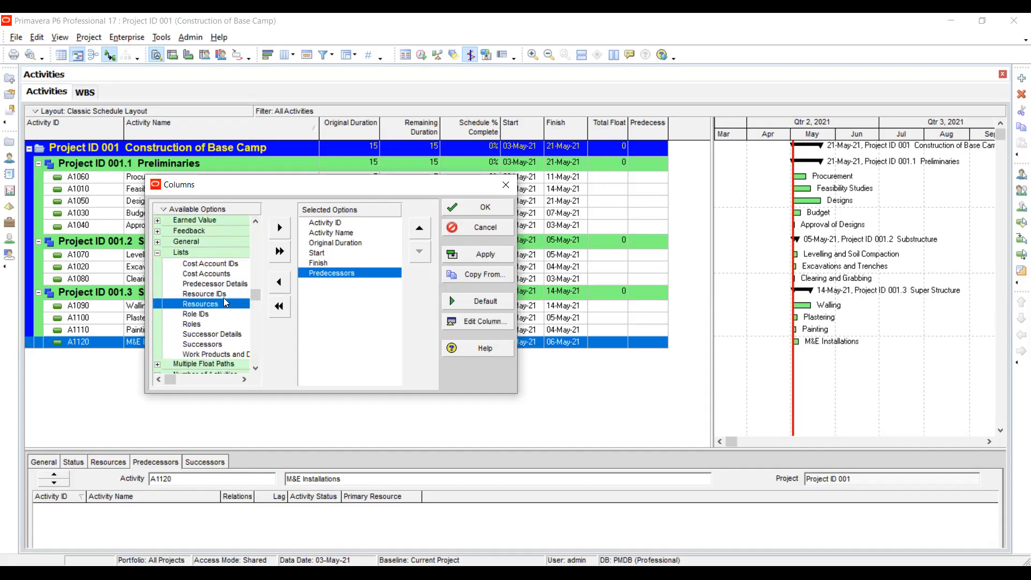
{"action": "left_click", "coordinate": [278, 228]}
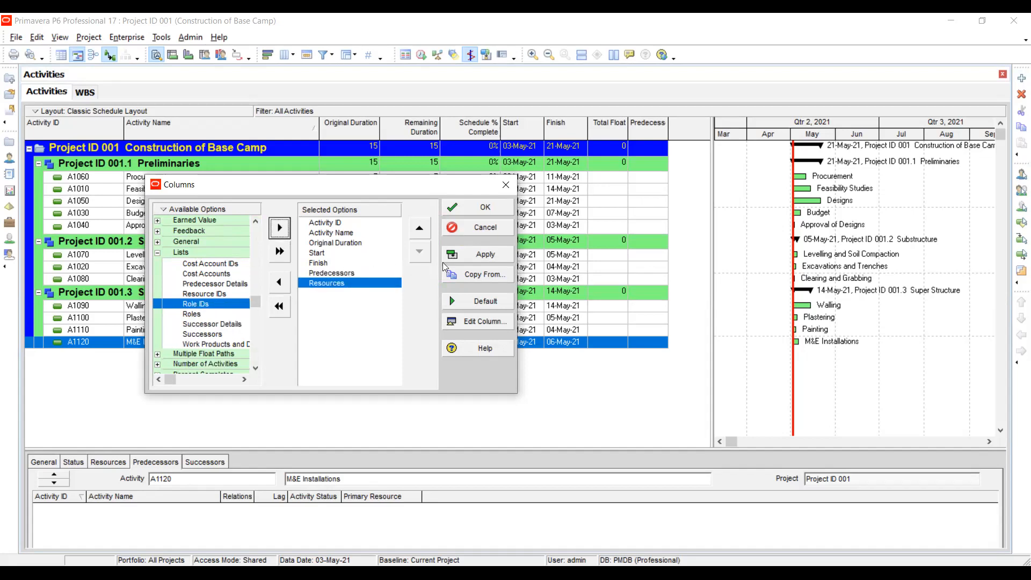
{"action": "left_click", "coordinate": [465, 257]}
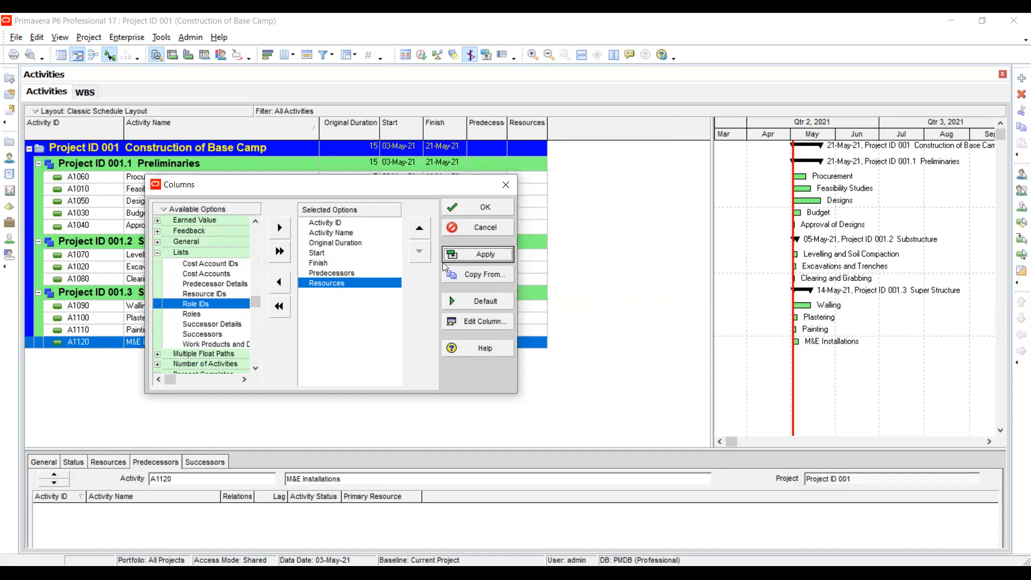
{"action": "left_click", "coordinate": [466, 207]}
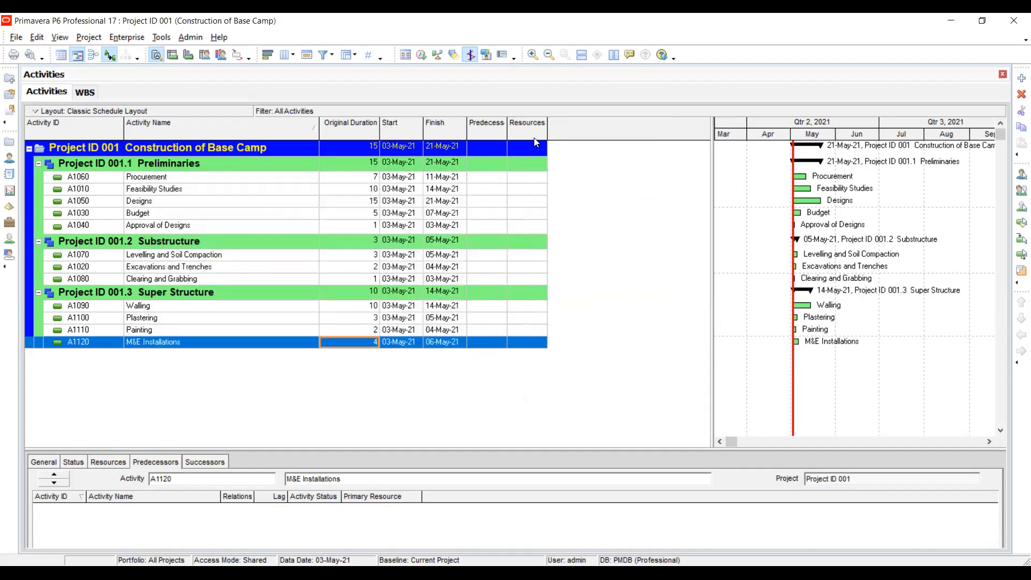
{"action": "left_click_drag", "start_coordinate": [710, 127], "coordinate": [544, 143]}
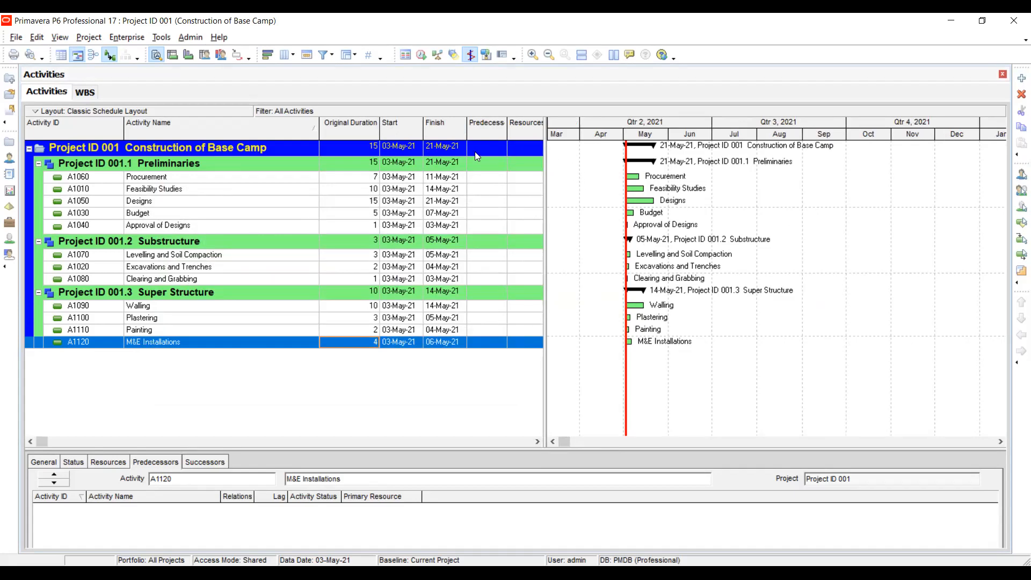
Step: Choose 3 May 2021 as the start date of the Procurement activity
{"action": "left_click", "coordinate": [398, 177]}
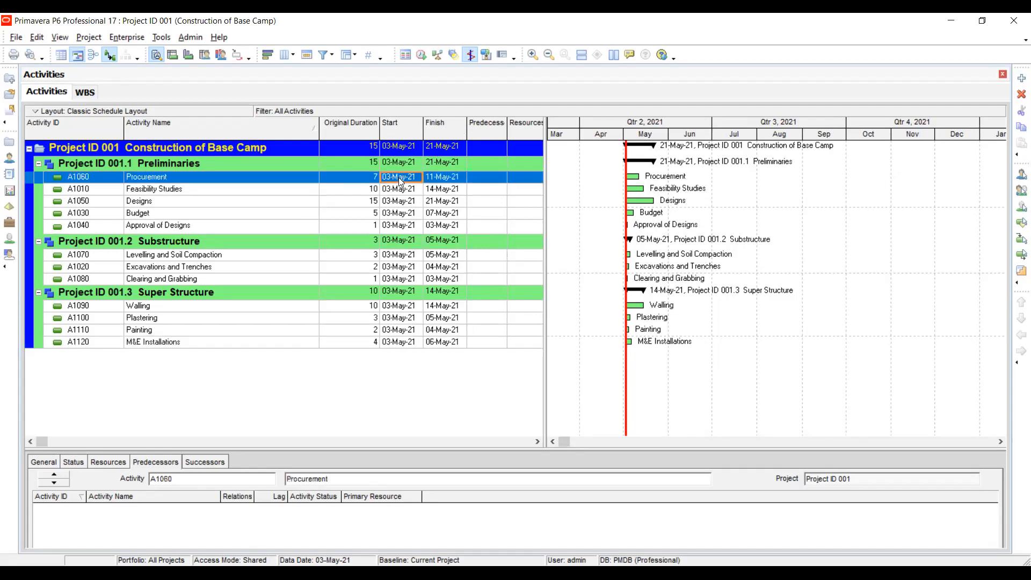
{"action": "left_click", "coordinate": [406, 176]}
{"action": "left_click", "coordinate": [417, 177]}
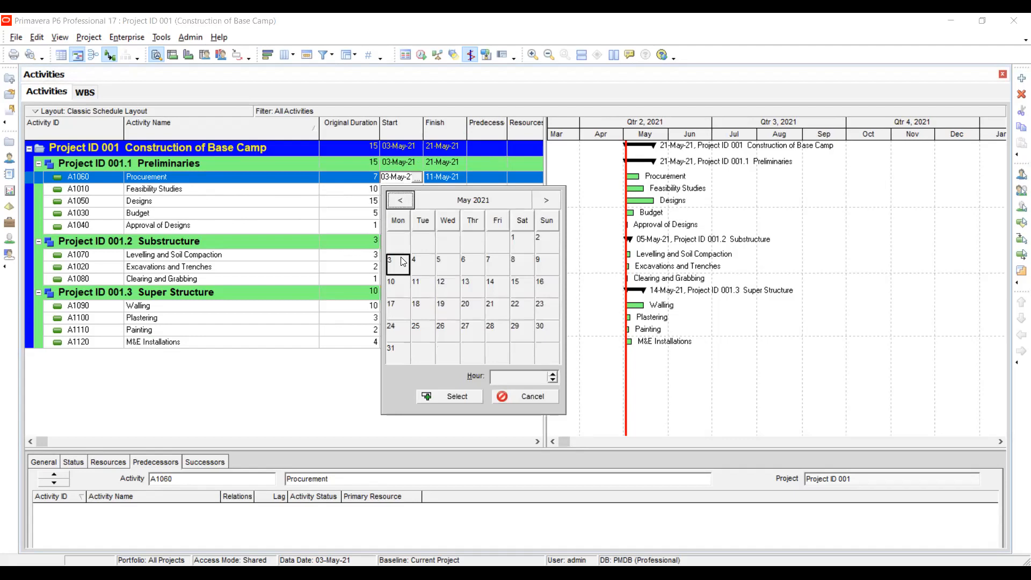
{"action": "left_click", "coordinate": [454, 398]}
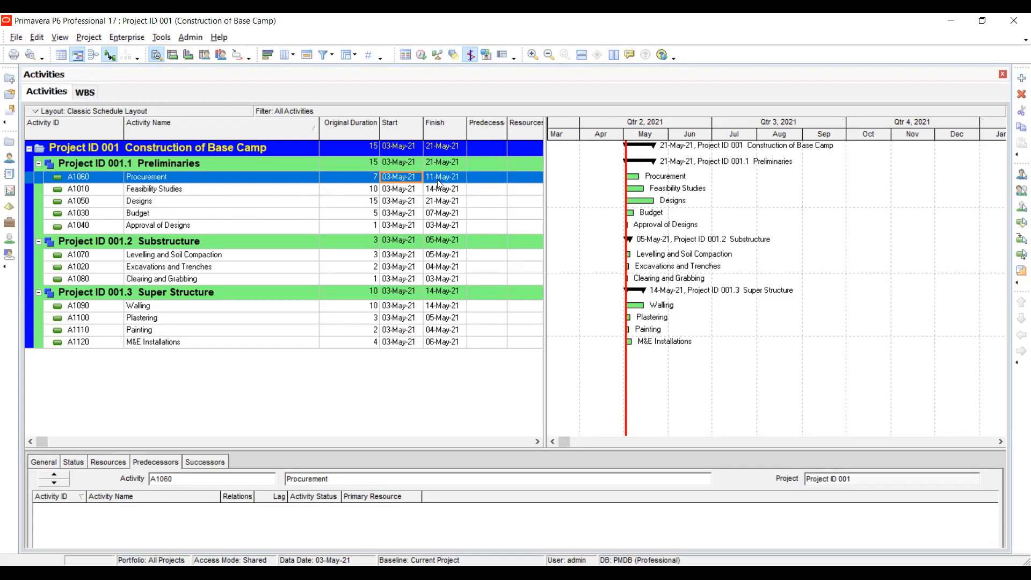
Step: Set the start date of Feasibility Studies to 12 May 2021 and answer the start constraint question
{"action": "left_click", "coordinate": [401, 192]}
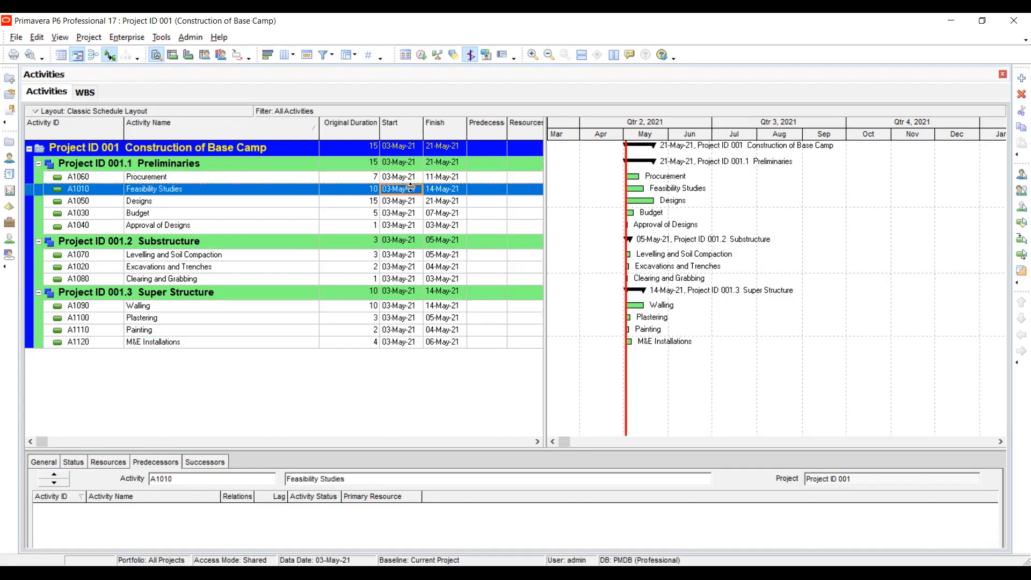
{"action": "left_click", "coordinate": [410, 192]}
{"action": "left_click", "coordinate": [417, 191]}
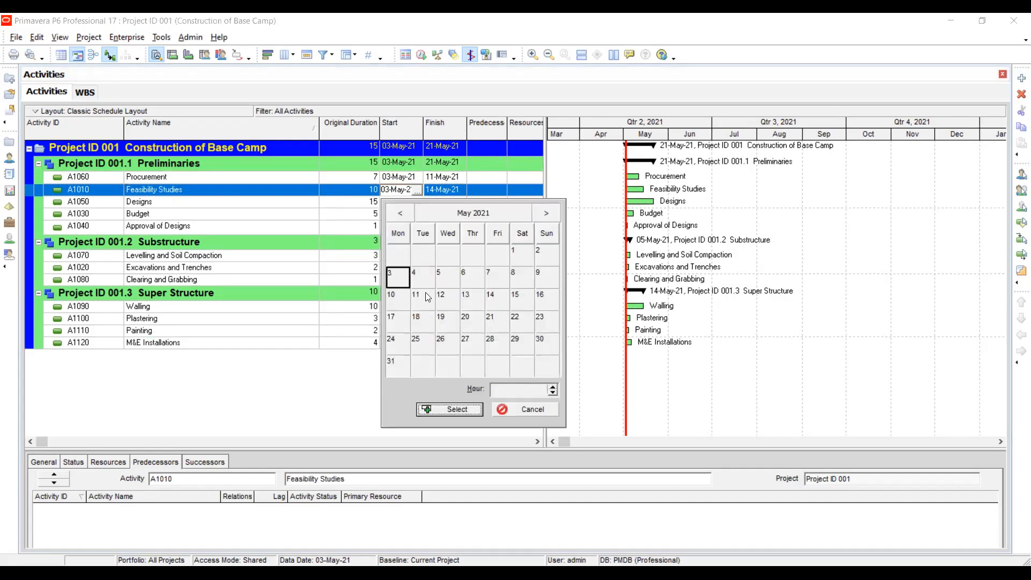
{"action": "left_click", "coordinate": [441, 294]}
{"action": "left_click", "coordinate": [478, 411]}
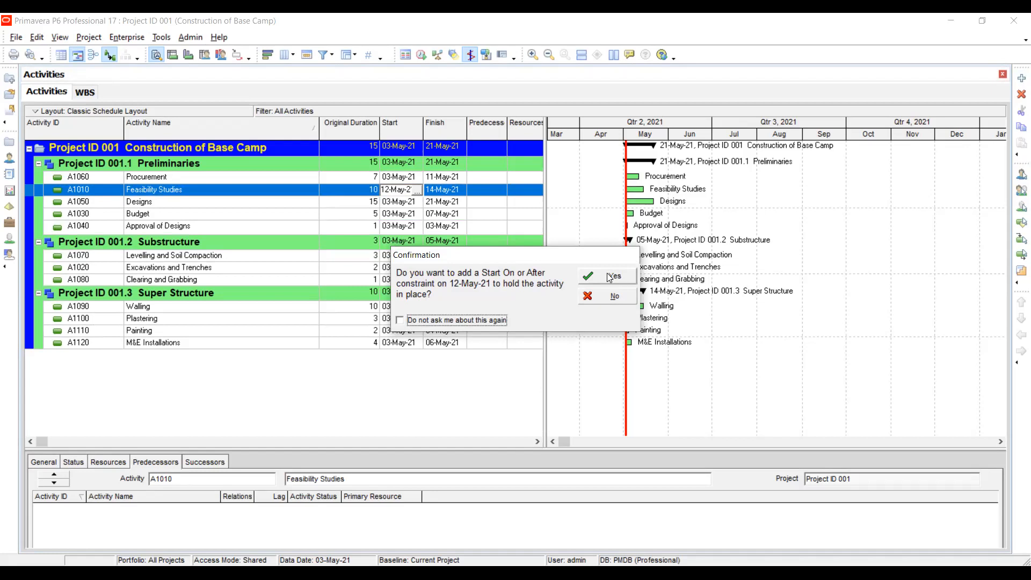
{"action": "left_click", "coordinate": [602, 289]}
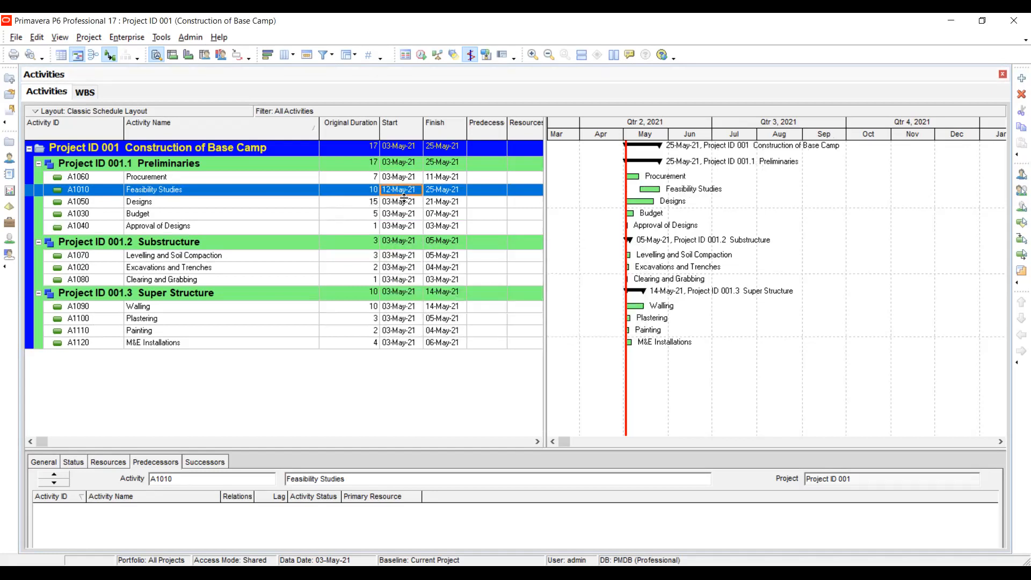
Step: Set the start date of Feasibility Studies back to 3 May 2021
{"action": "left_click", "coordinate": [385, 190]}
{"action": "left_click", "coordinate": [410, 190]}
{"action": "left_click", "coordinate": [415, 191]}
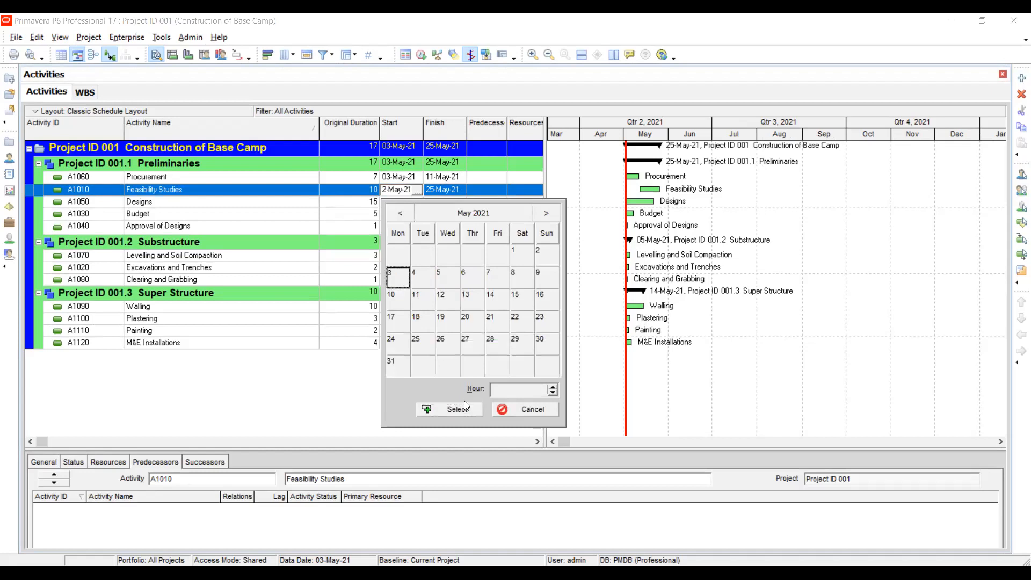
{"action": "left_click", "coordinate": [453, 408]}
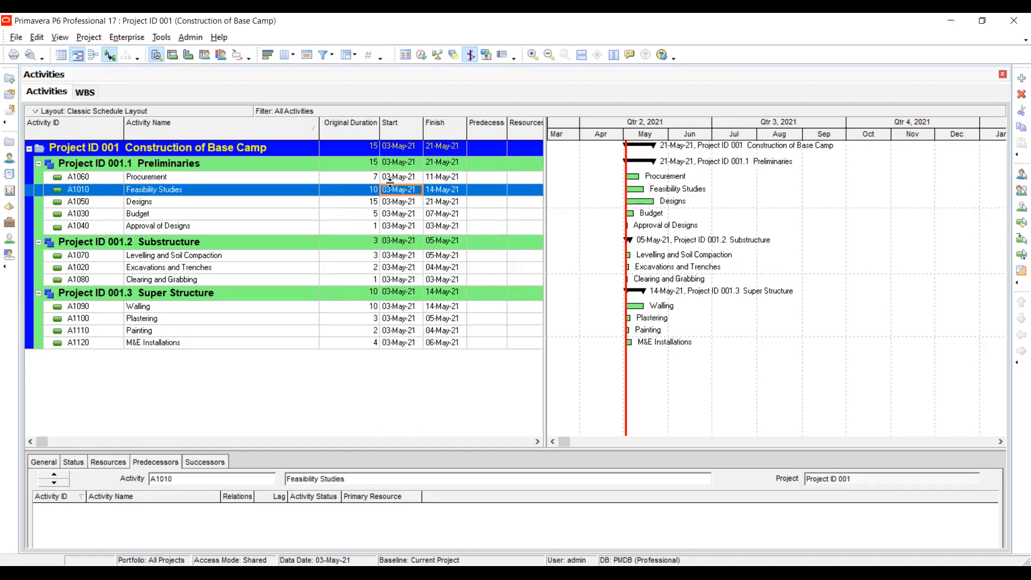
{"action": "left_click", "coordinate": [94, 177]}
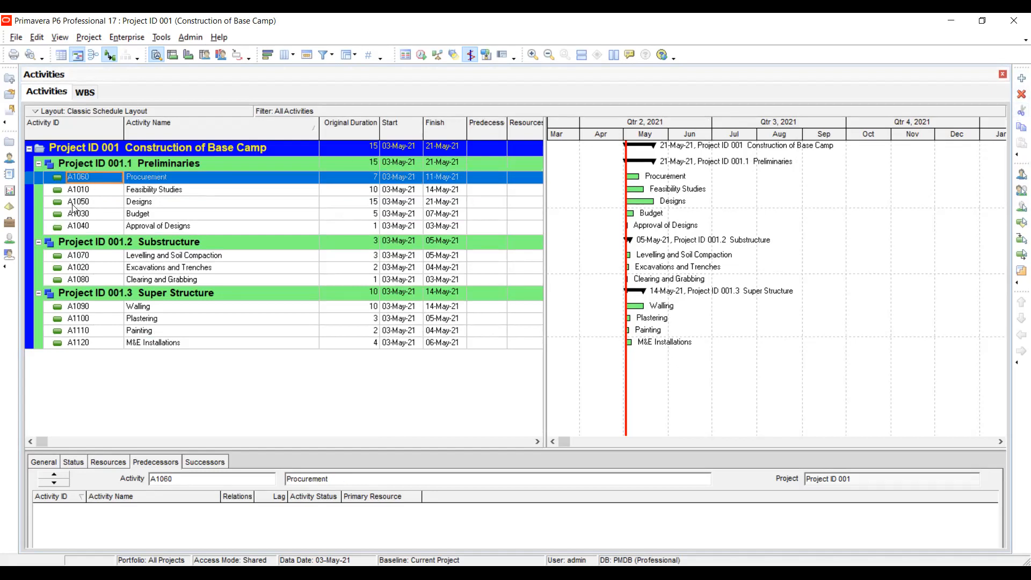
{"action": "left_click", "coordinate": [48, 226]}
{"action": "right_click", "coordinate": [48, 226]}
{"action": "left_click", "coordinate": [98, 281]}
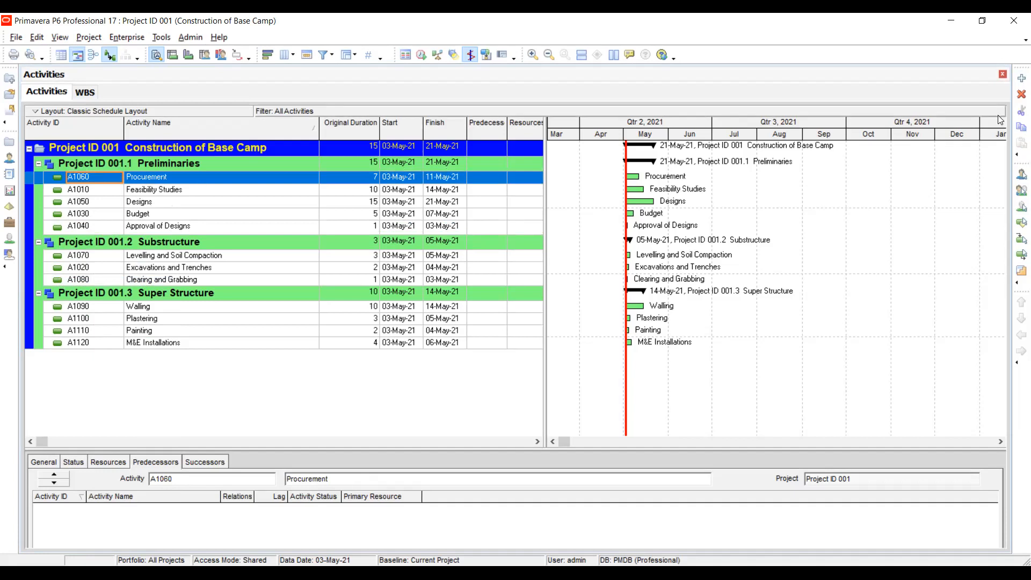
Step: Try to reposition the Procurement activity by cutting it and pasting it back into the Preliminaries group
{"action": "left_click", "coordinate": [1018, 111]}
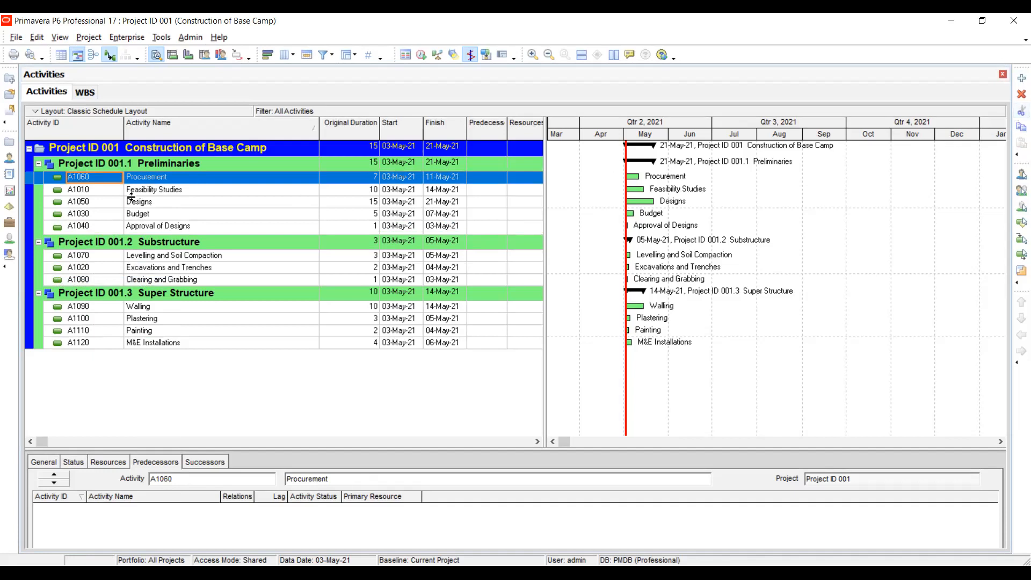
{"action": "left_click", "coordinate": [94, 167]}
{"action": "right_click", "coordinate": [95, 167]}
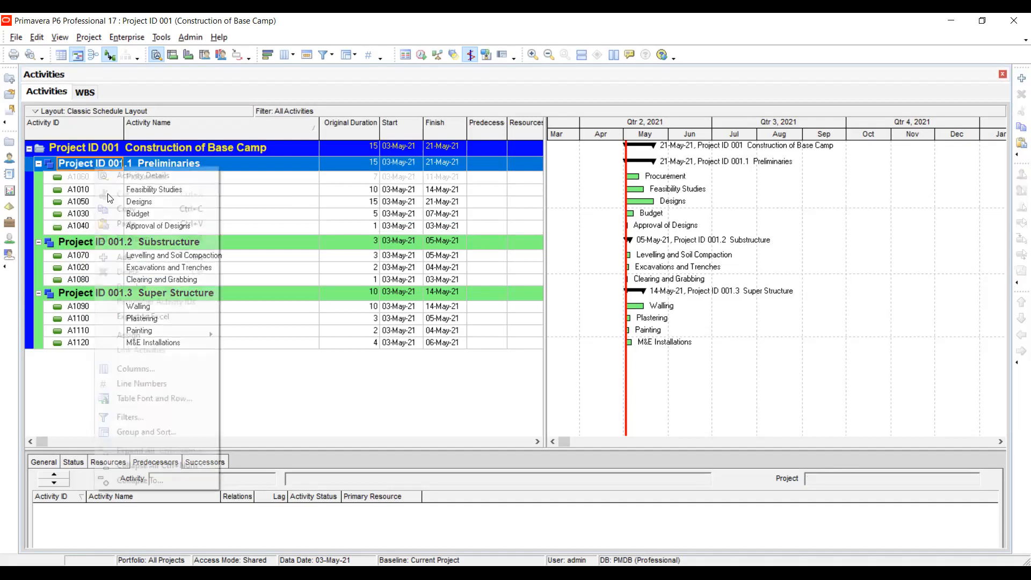
{"action": "left_click", "coordinate": [137, 221]}
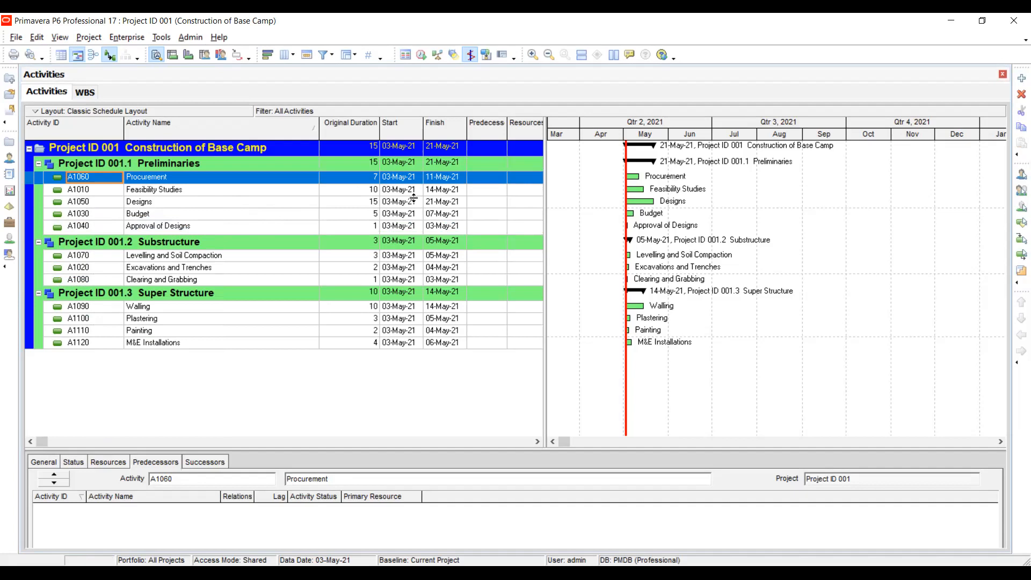
{"action": "left_click", "coordinate": [185, 203]}
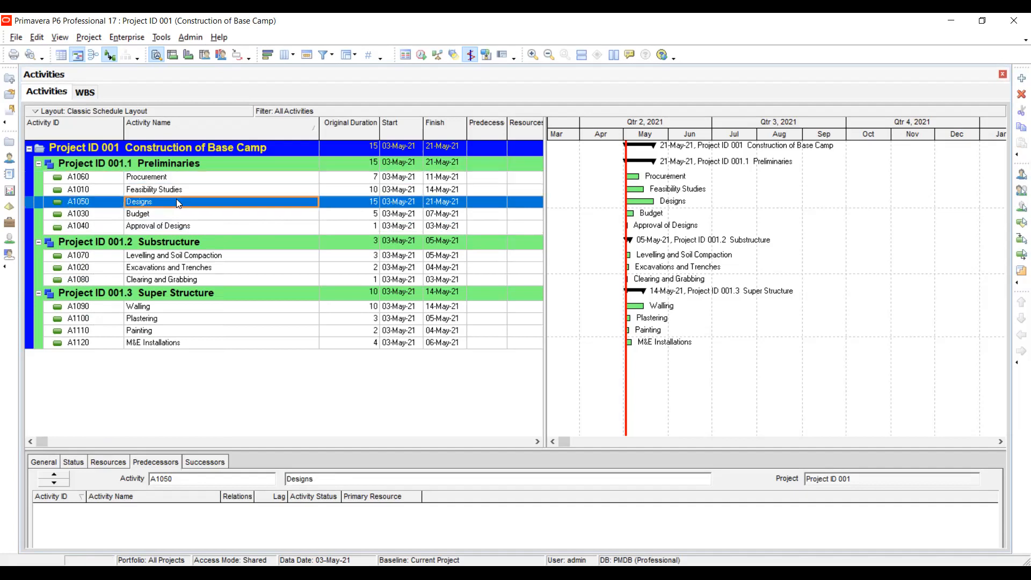
{"action": "left_click", "coordinate": [1016, 363]}
{"action": "left_click", "coordinate": [1016, 365]}
Step: Delete the Procurement activity from the Preliminaries group and confirm the deletion
{"action": "left_click", "coordinate": [154, 179]}
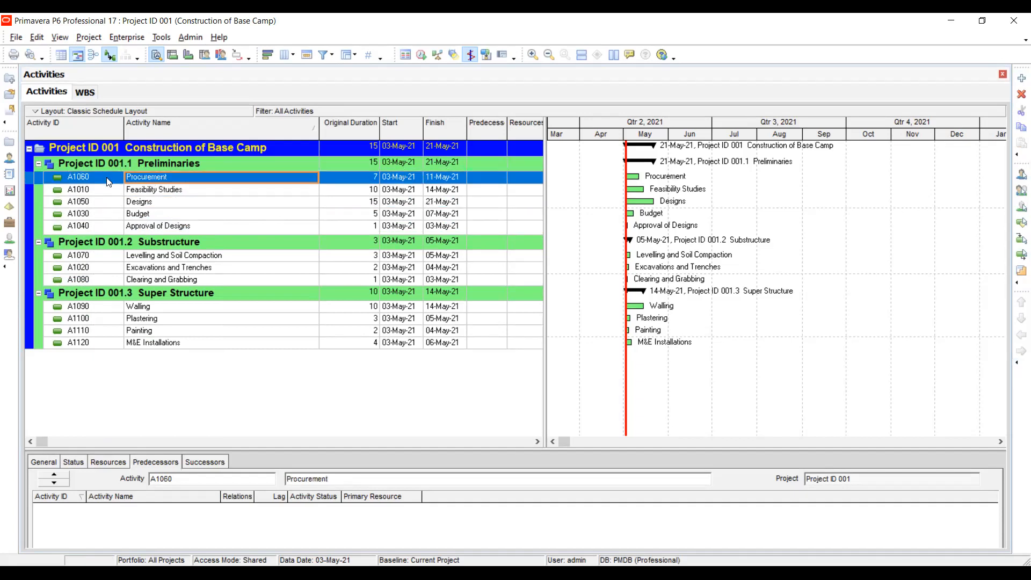
{"action": "left_click", "coordinate": [1020, 95]}
{"action": "left_click", "coordinate": [467, 319]}
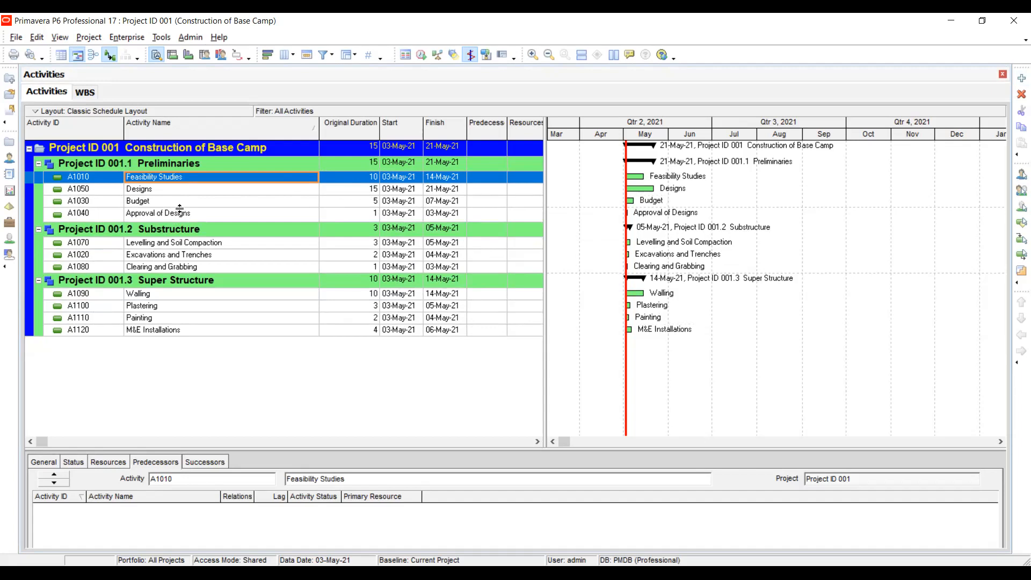
Step: Set the start date of Designs to 5 May 2021 and decline the Start On or After constraint
{"action": "left_click", "coordinate": [400, 163]}
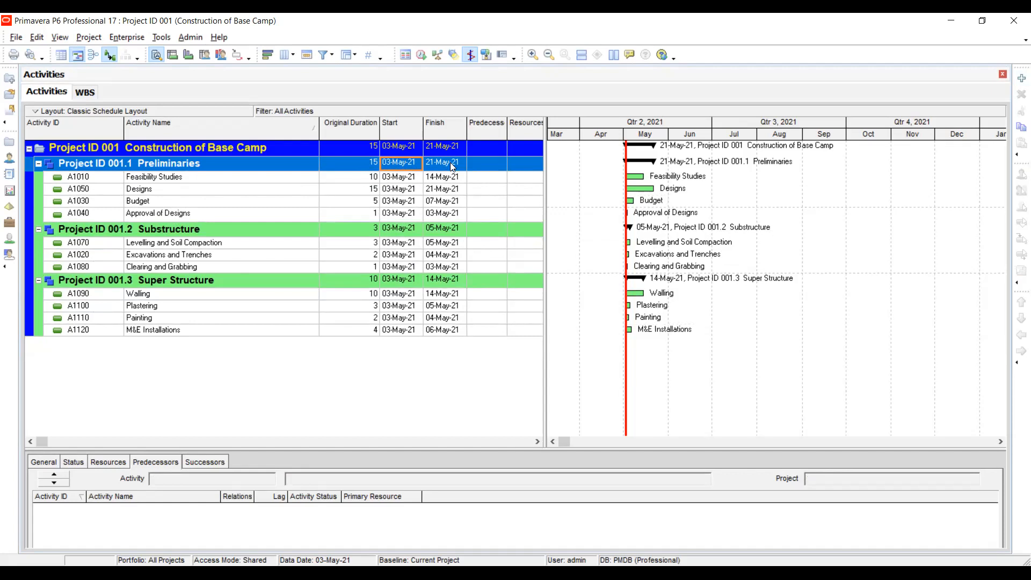
{"action": "left_click", "coordinate": [401, 177]}
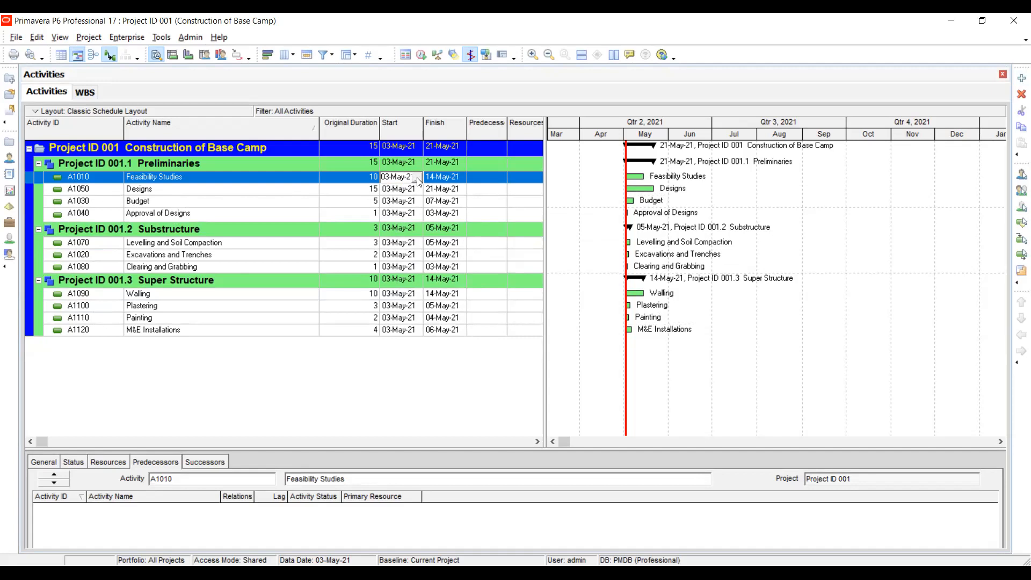
{"action": "left_click", "coordinate": [398, 190]}
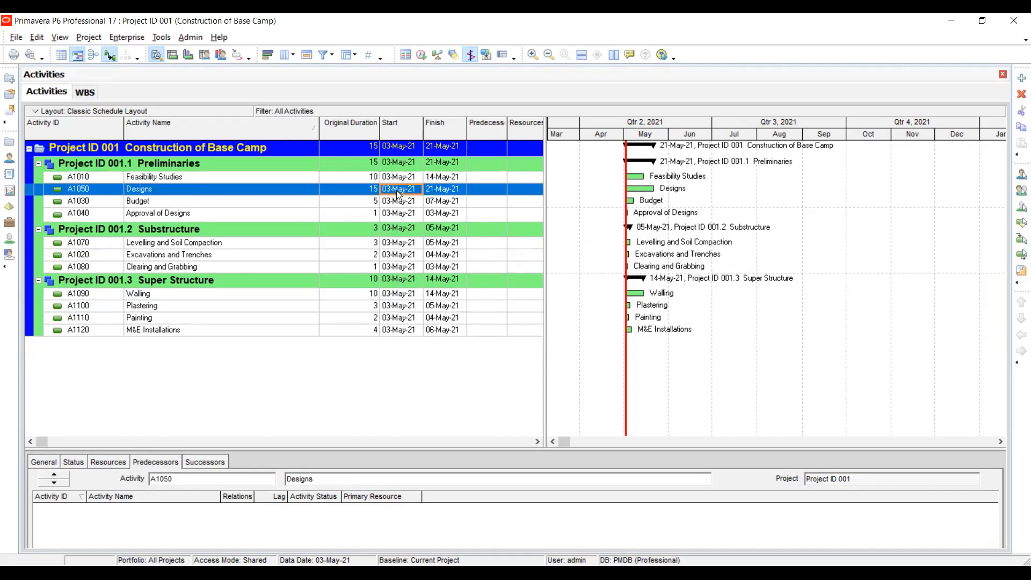
{"action": "left_click", "coordinate": [411, 178]}
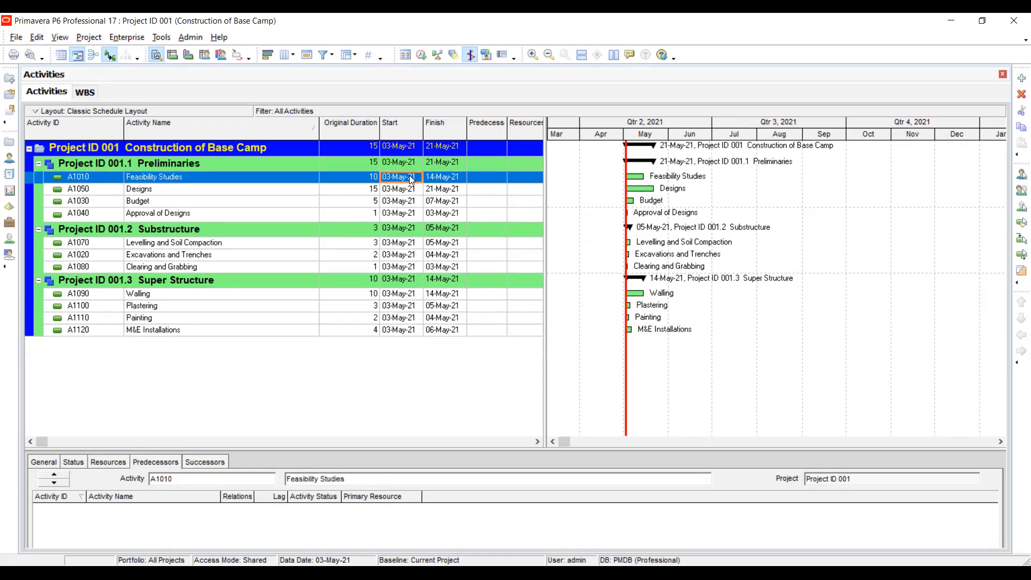
{"action": "left_click", "coordinate": [412, 192]}
{"action": "left_click", "coordinate": [409, 190]}
{"action": "left_click", "coordinate": [417, 190]}
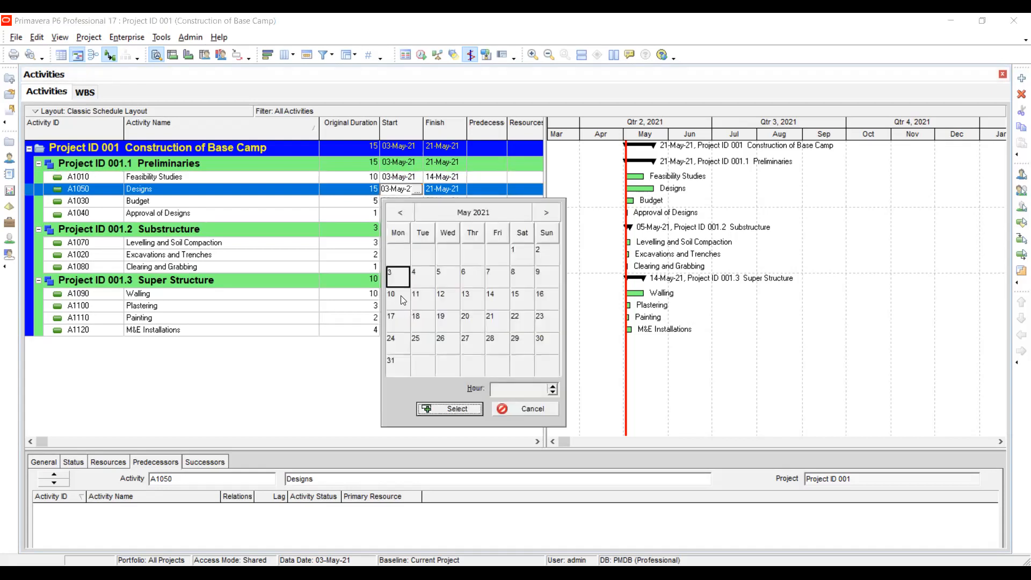
{"action": "left_click", "coordinate": [455, 282]}
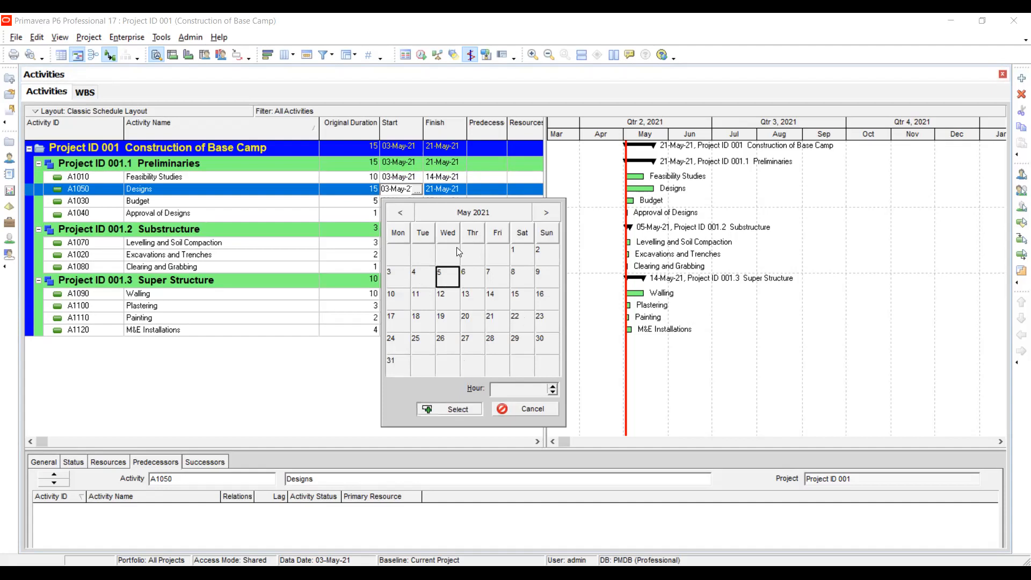
{"action": "key", "text": "Return"}
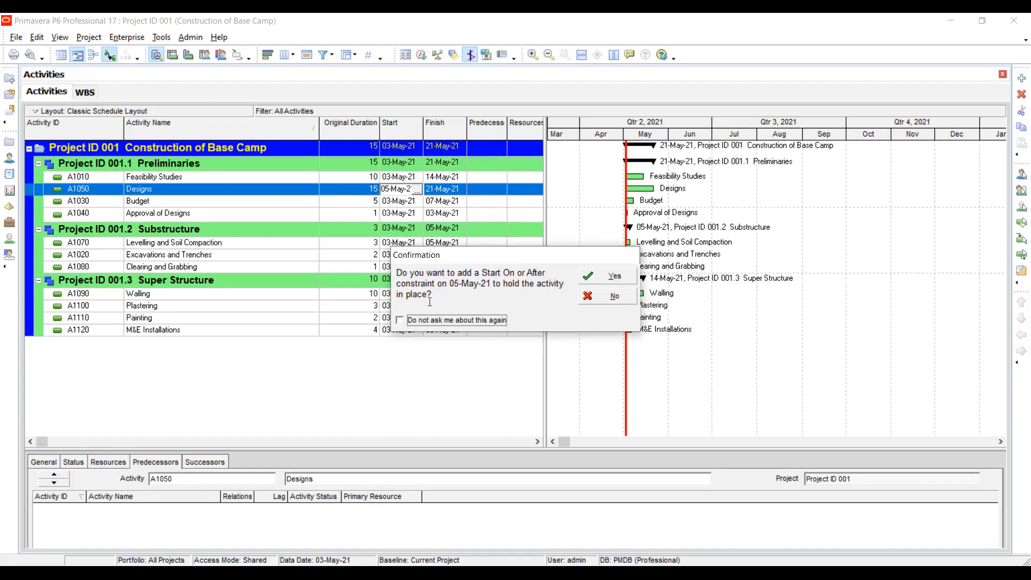
{"action": "left_click", "coordinate": [401, 321]}
{"action": "left_click", "coordinate": [521, 321]}
{"action": "left_click", "coordinate": [606, 296]}
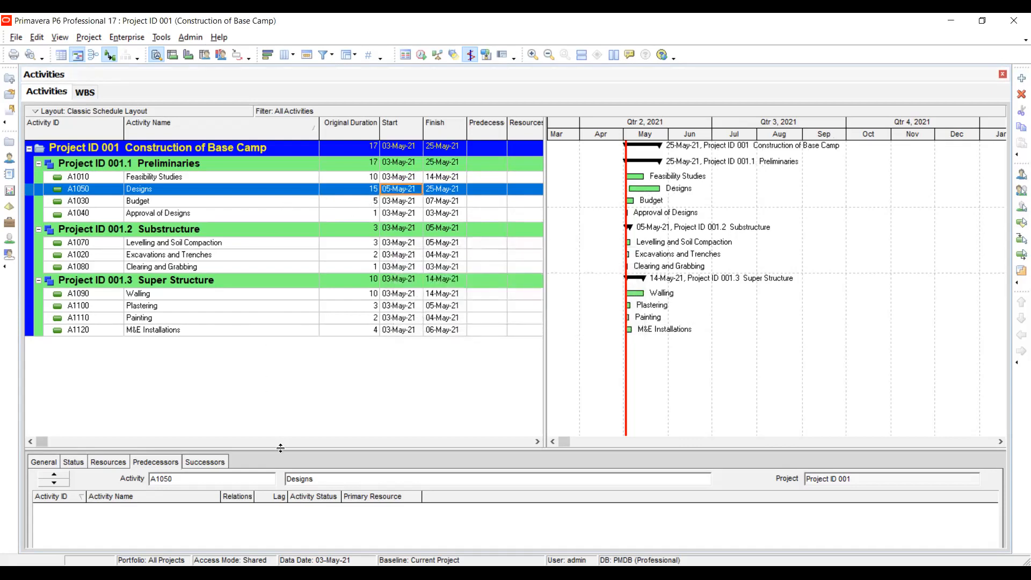
Step: Enlarge the activity details area and choose Task Dependent as the activity type of Feasibility Studies in its general details
{"action": "left_click_drag", "start_coordinate": [284, 410], "coordinate": [283, 385]}
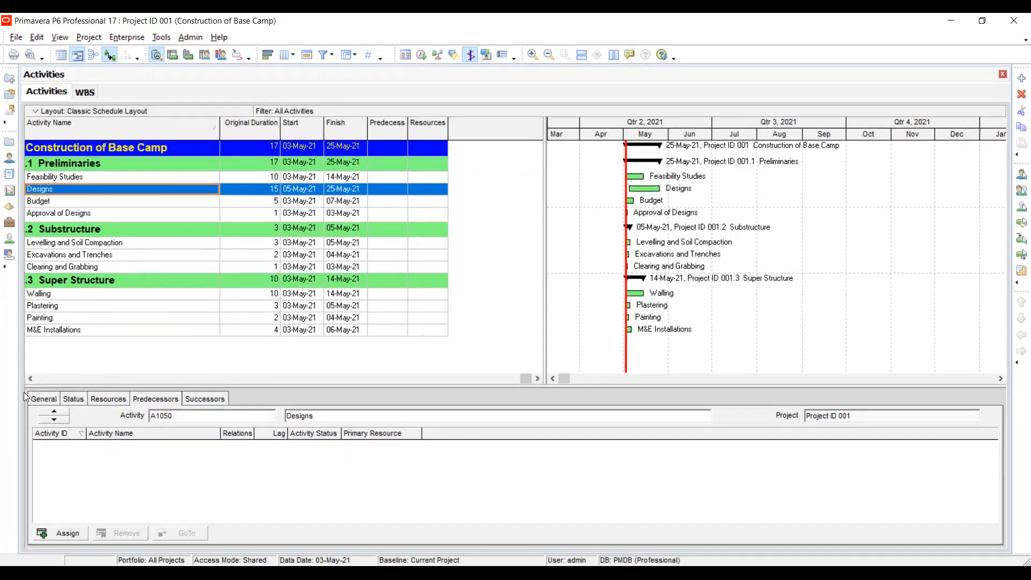
{"action": "left_click", "coordinate": [39, 400]}
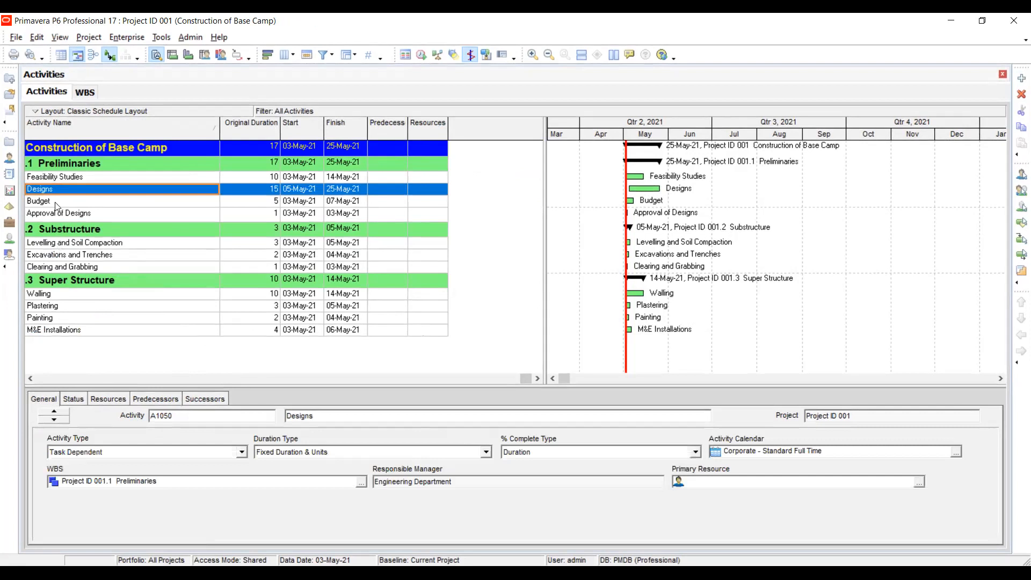
{"action": "left_click", "coordinate": [67, 177]}
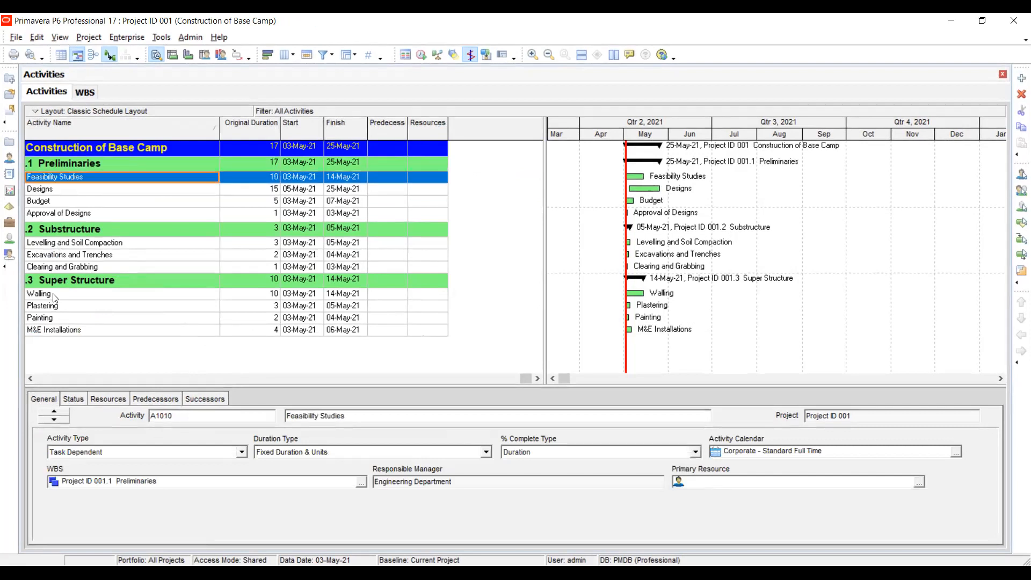
{"action": "left_click", "coordinate": [39, 400]}
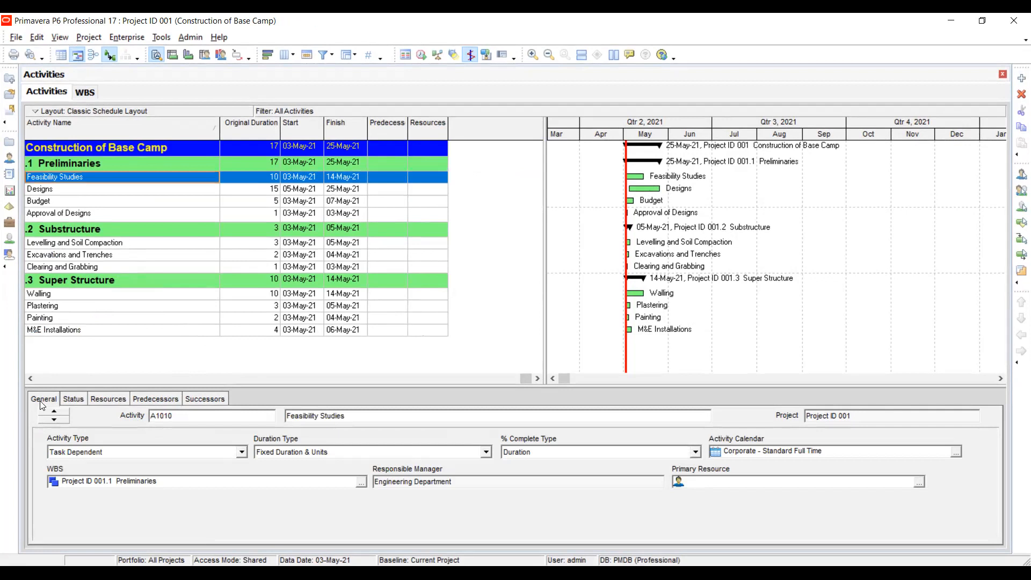
{"action": "left_click", "coordinate": [240, 452]}
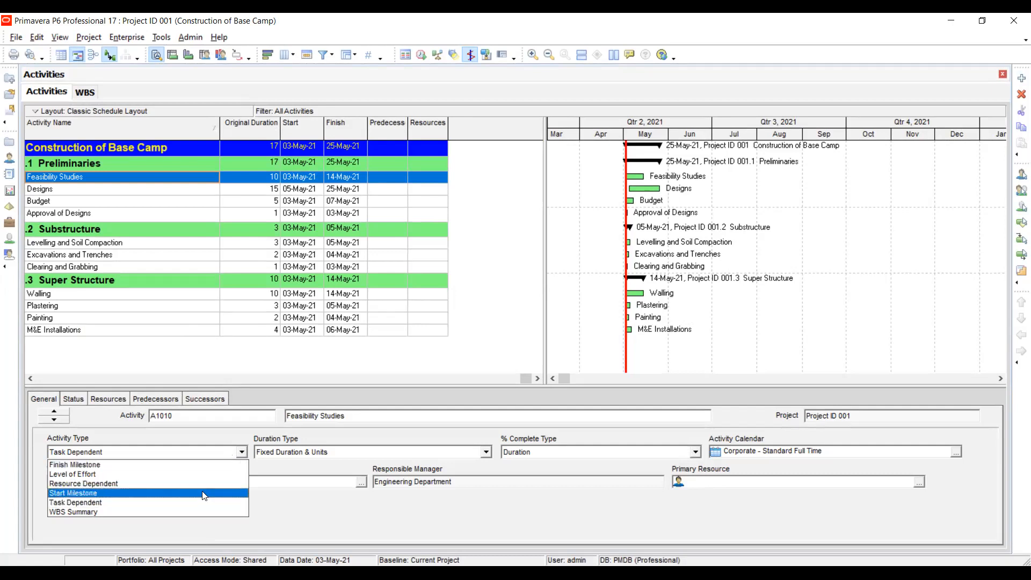
{"action": "left_click", "coordinate": [201, 505]}
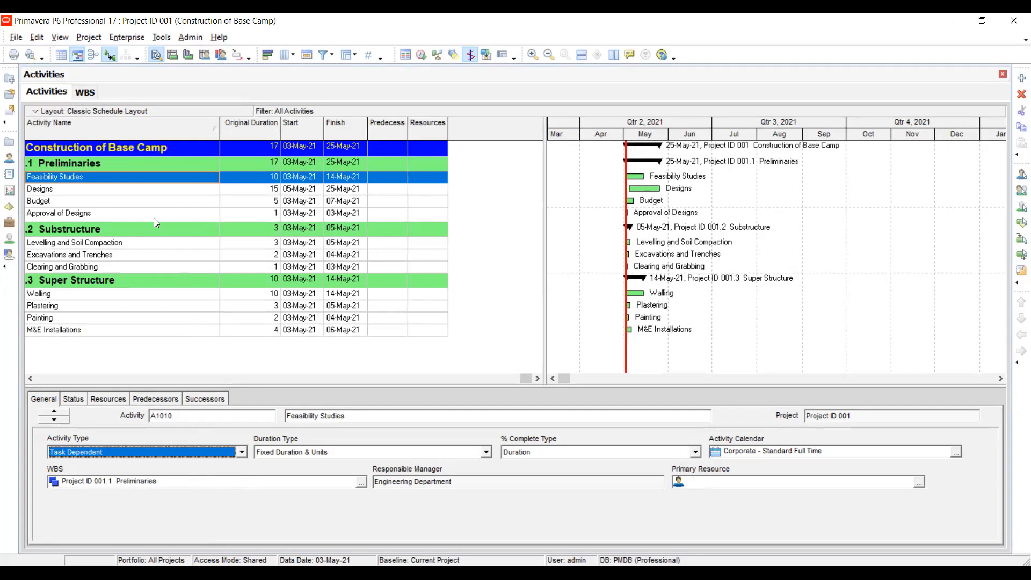
Step: Reselect 5 May 2021 as the start date of Designs in the calendar
{"action": "left_click", "coordinate": [143, 195]}
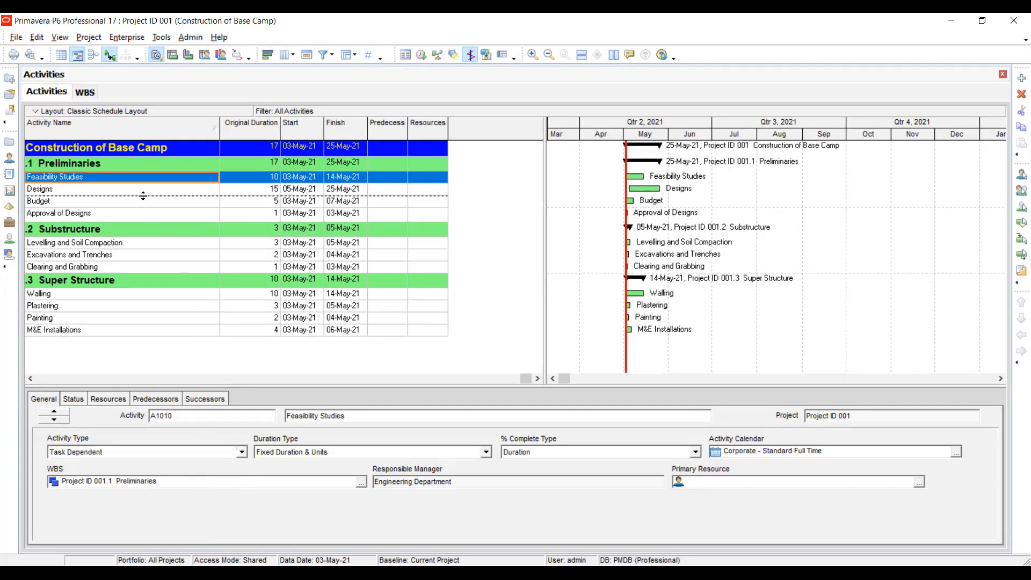
{"action": "left_click", "coordinate": [298, 189]}
{"action": "left_click", "coordinate": [316, 191]}
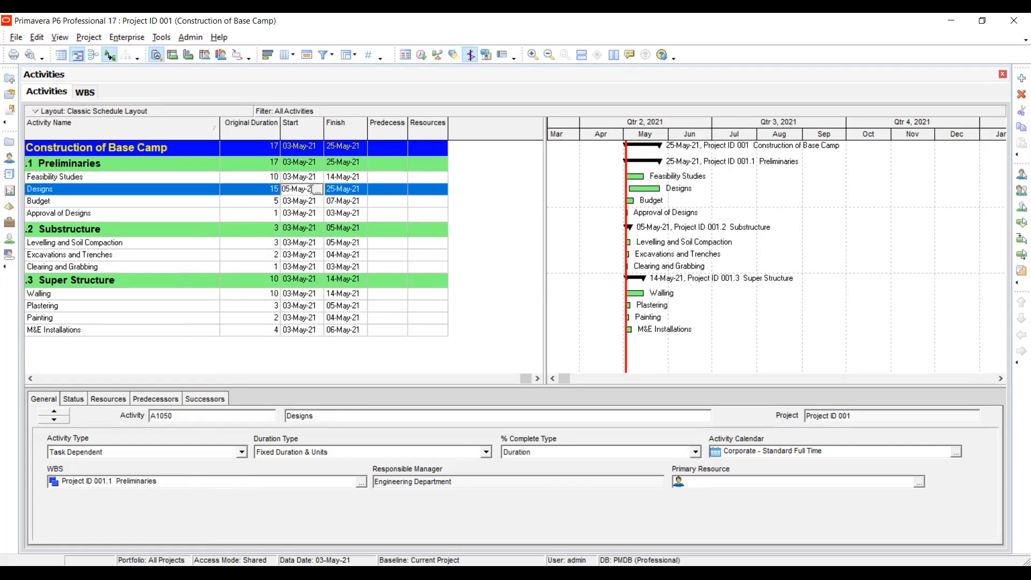
{"action": "left_click", "coordinate": [318, 190]}
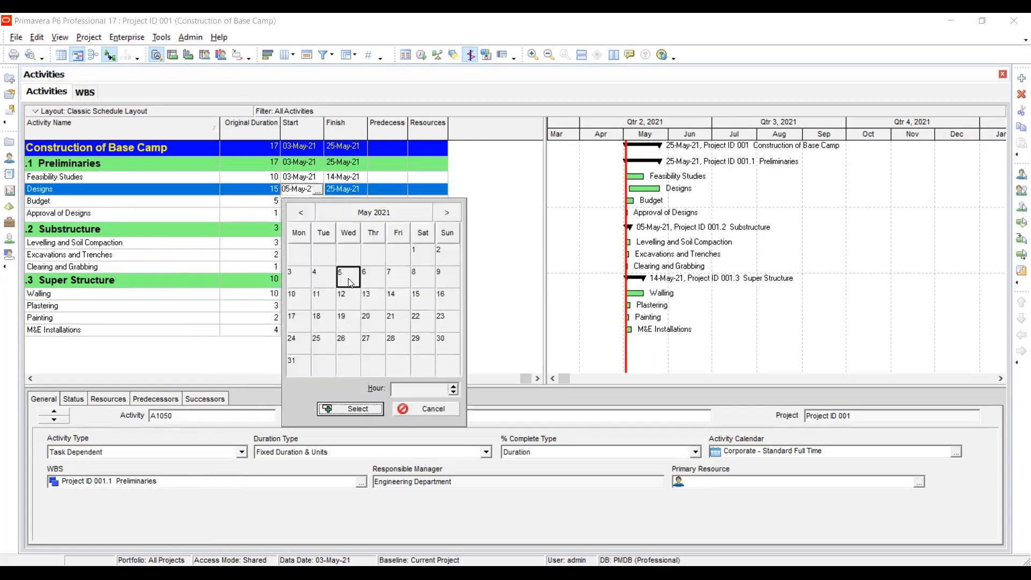
{"action": "left_click", "coordinate": [346, 409]}
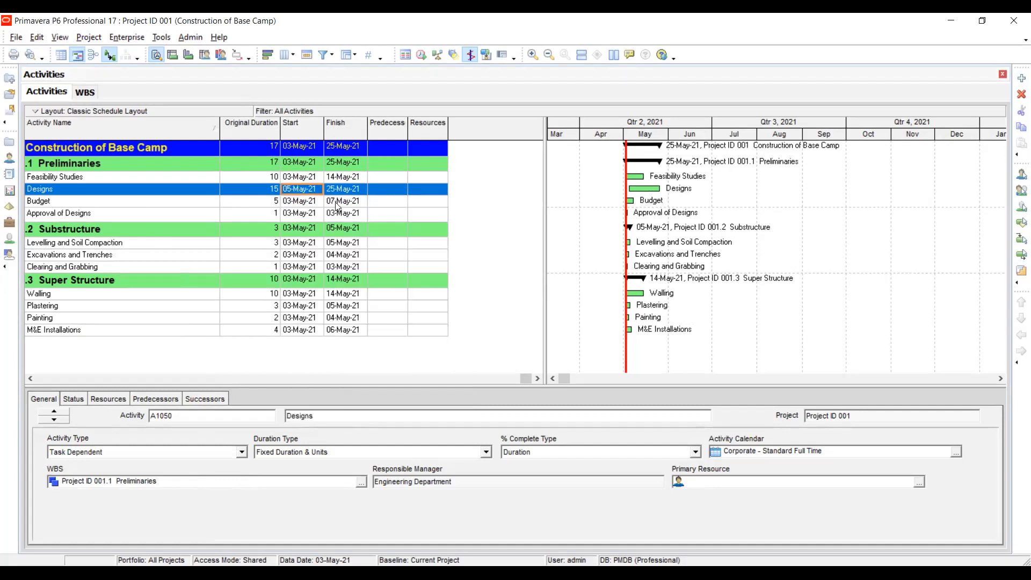
{"action": "left_click", "coordinate": [307, 202]}
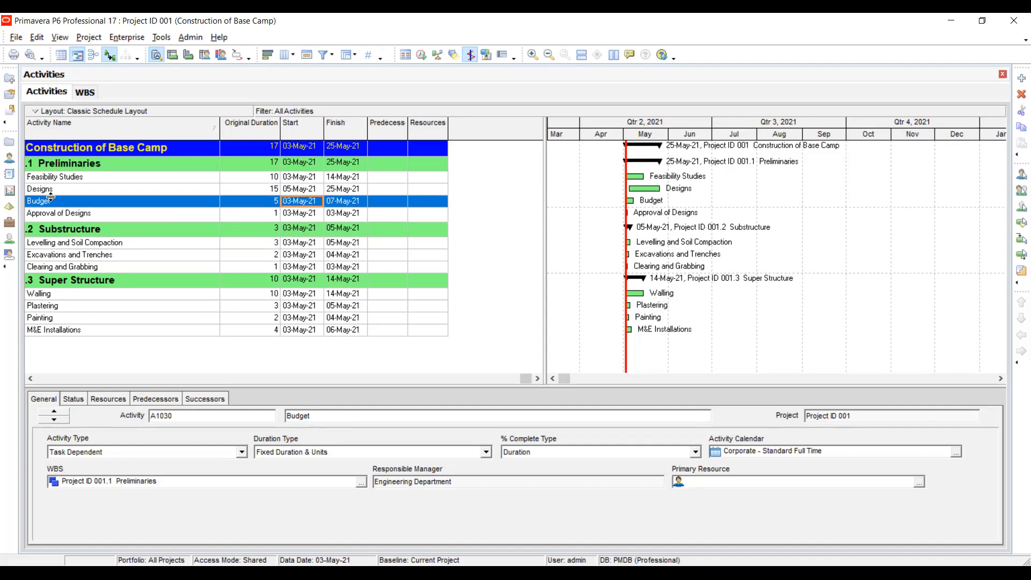
Step: Move the Designs bar along the Gantt chart until it starts on 12 May 2021, accepting each Start On or After constraint
{"action": "left_click", "coordinate": [294, 188]}
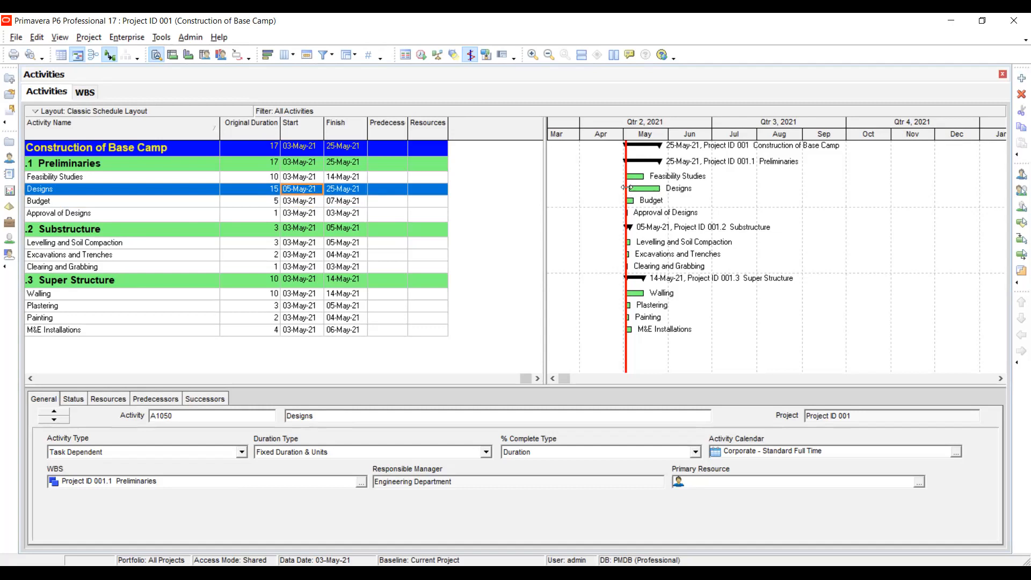
{"action": "left_click_drag", "start_coordinate": [650, 192], "coordinate": [667, 194]}
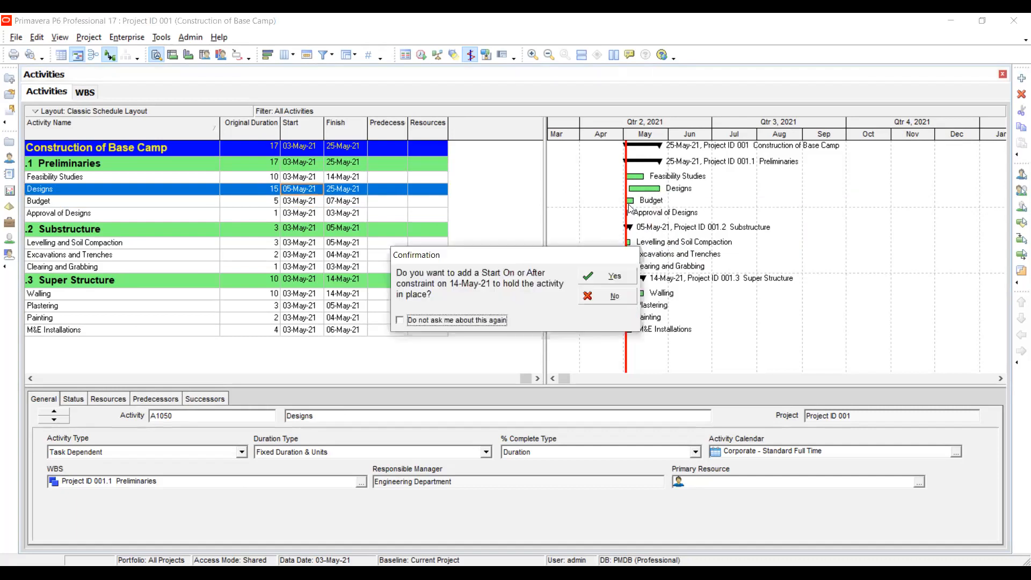
{"action": "left_click", "coordinate": [604, 276]}
{"action": "mouse_move", "coordinate": [658, 192]}
{"action": "left_mouse_down"}
{"action": "mouse_move", "coordinate": [678, 193]}
{"action": "mouse_move", "coordinate": [659, 191]}
{"action": "left_mouse_up"}
{"action": "left_click", "coordinate": [594, 276]}
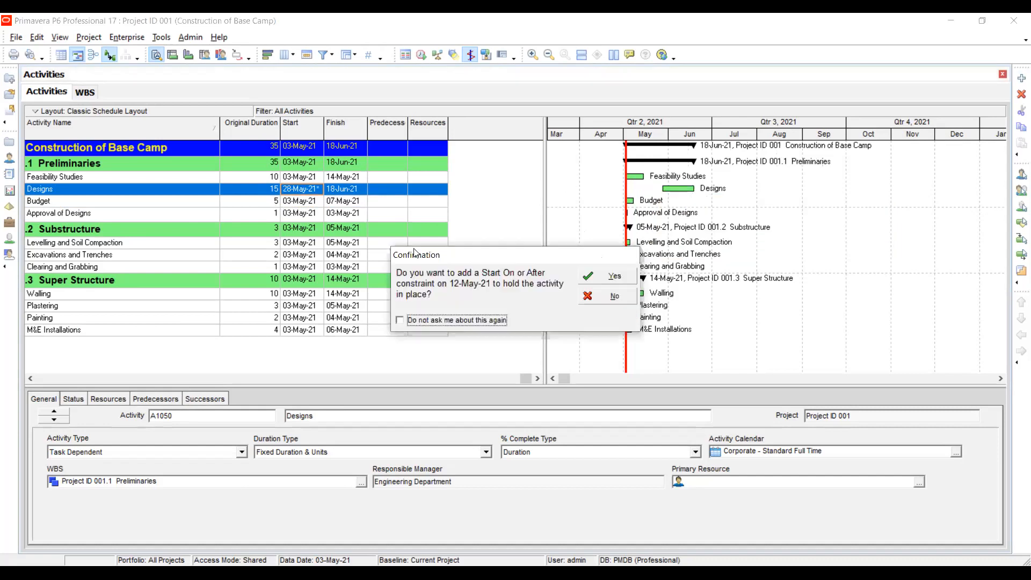
{"action": "left_click", "coordinate": [598, 278]}
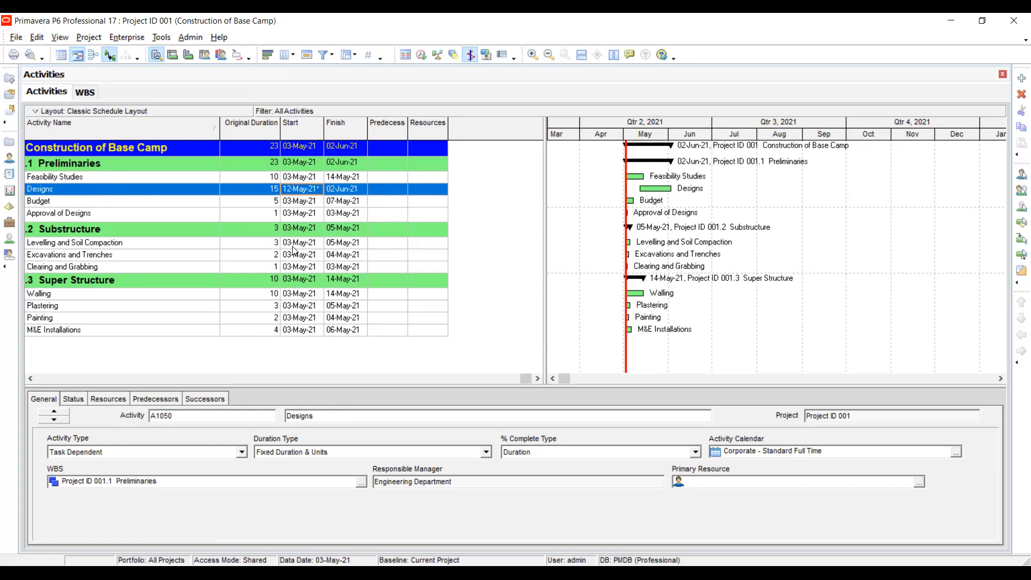
Step: Examine the predecessor and successor lists of the Feasibility Studies and Designs activities
{"action": "left_click", "coordinate": [94, 175]}
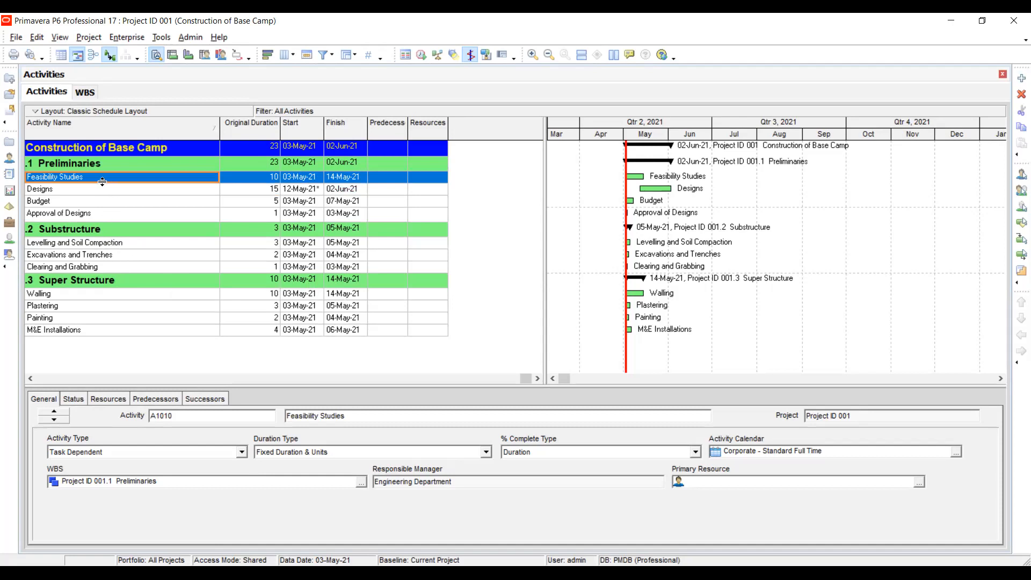
{"action": "double_click", "coordinate": [53, 176]}
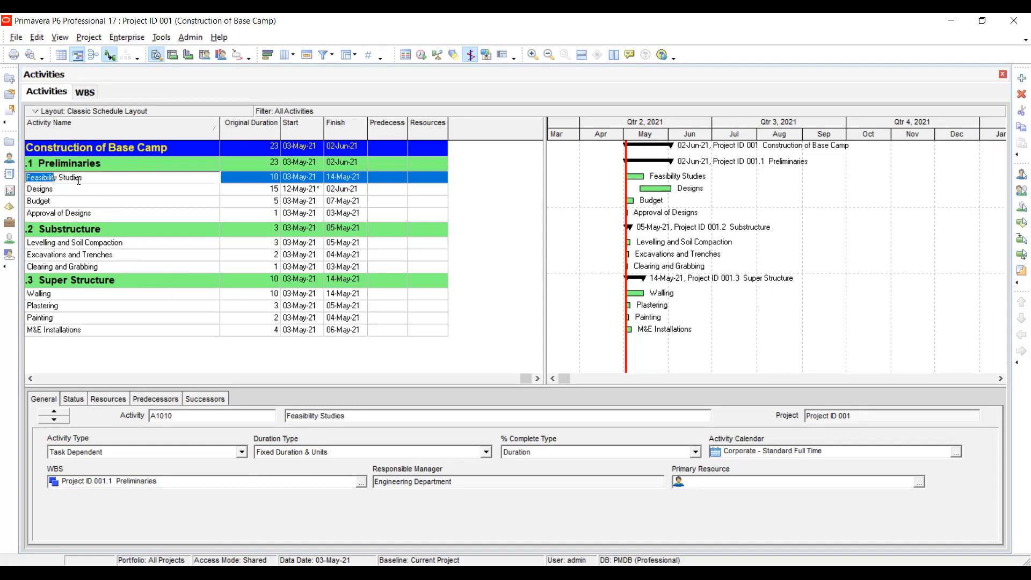
{"action": "key", "text": "Return"}
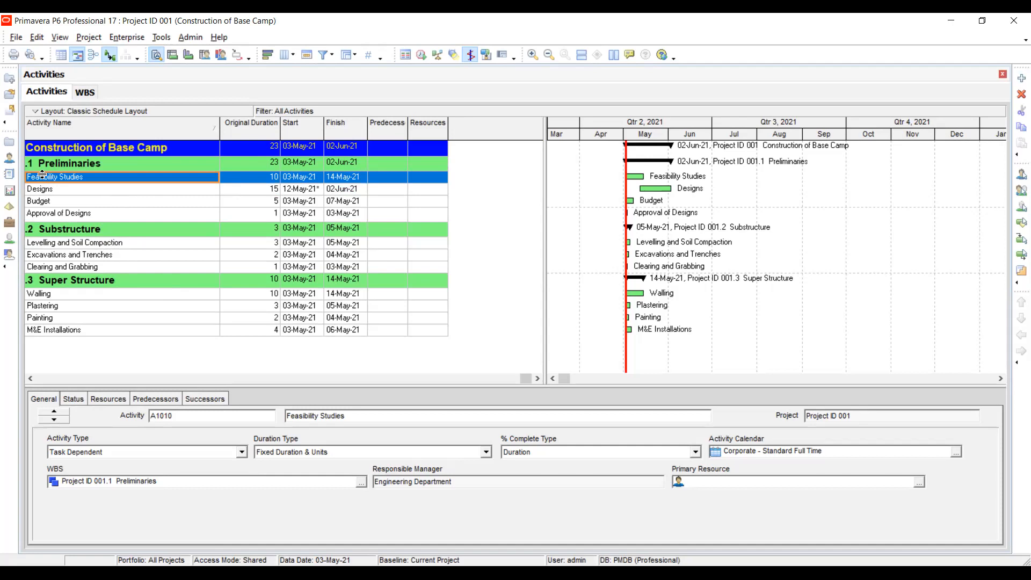
{"action": "left_click", "coordinate": [157, 403]}
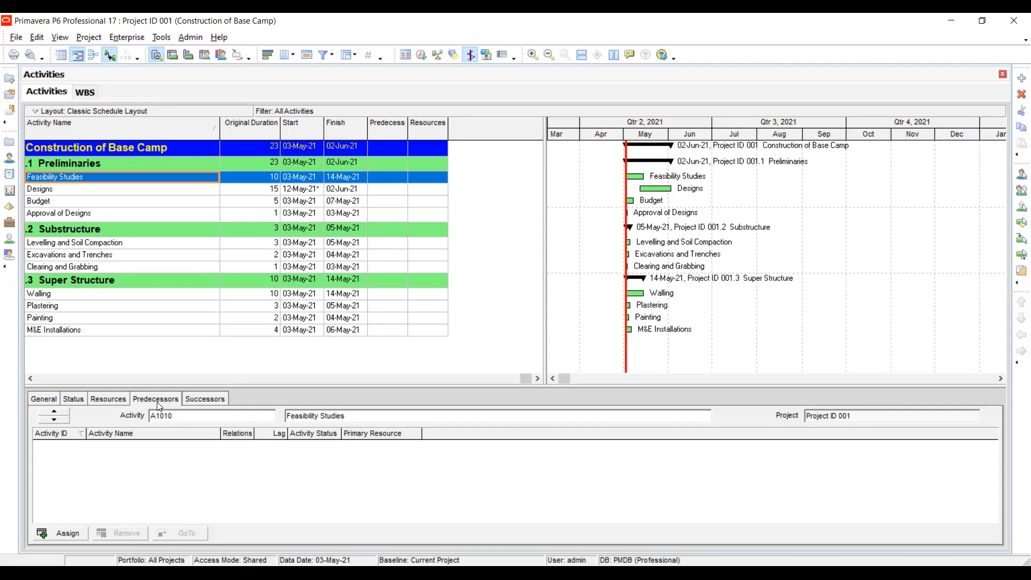
{"action": "left_click", "coordinate": [90, 190]}
{"action": "left_click", "coordinate": [88, 177]}
{"action": "left_click", "coordinate": [204, 402]}
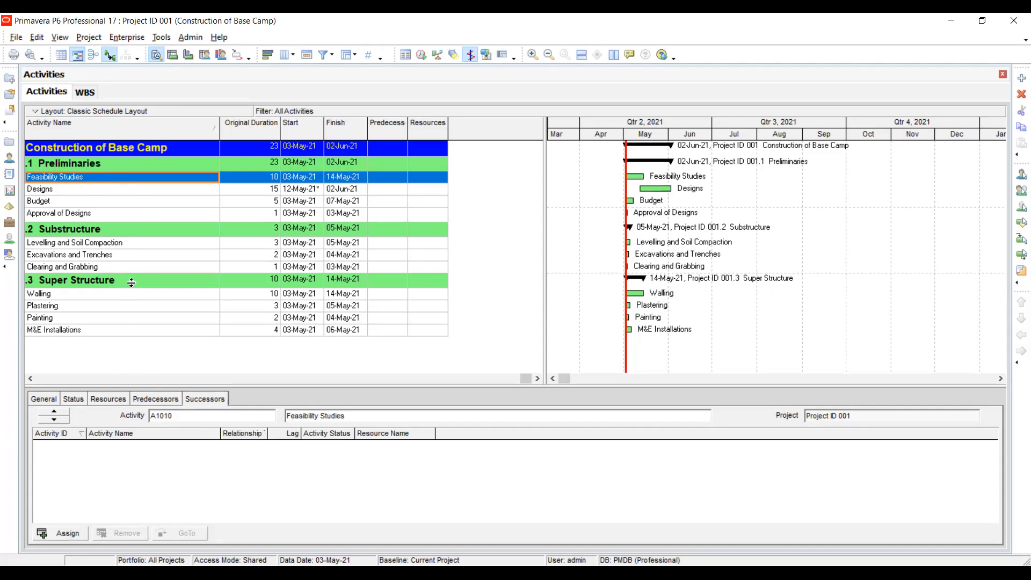
{"action": "left_click", "coordinate": [116, 193]}
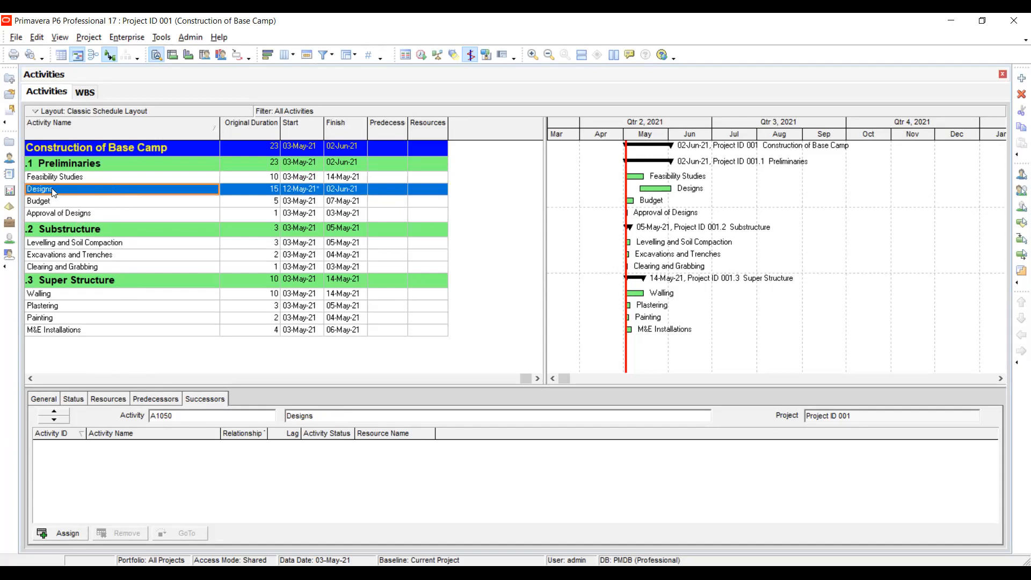
Step: Assign Feasibility Studies as the predecessor of Designs, widening the Assign Predecessors dialog to show the full activity names
{"action": "left_click", "coordinate": [148, 400]}
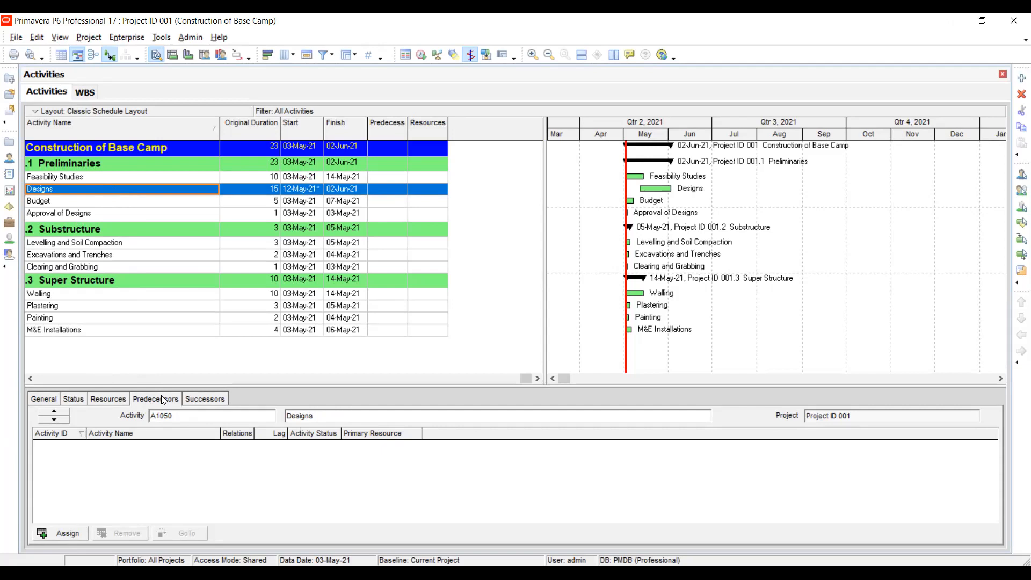
{"action": "left_click", "coordinate": [68, 531]}
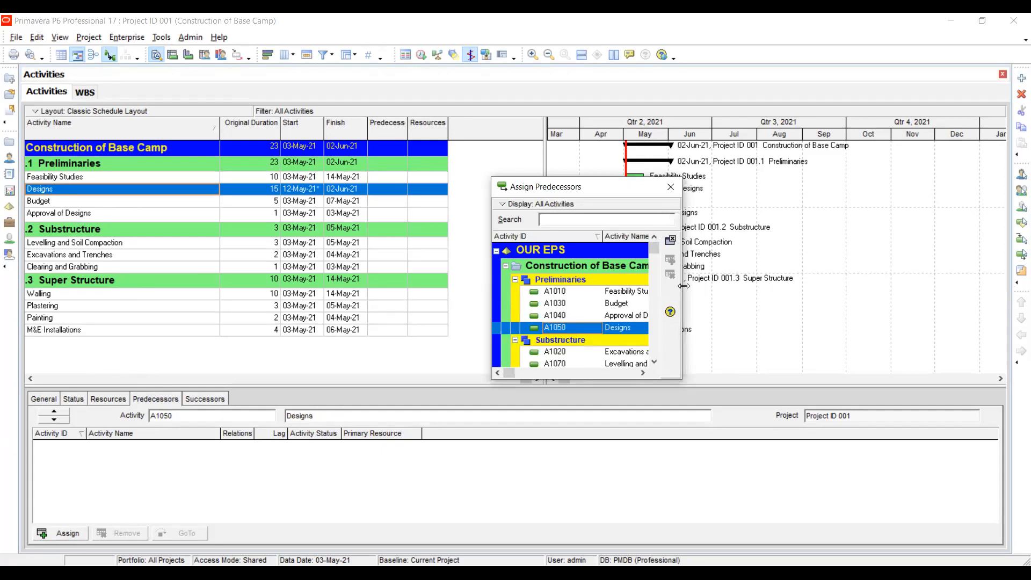
{"action": "left_click_drag", "start_coordinate": [684, 285], "coordinate": [895, 285]}
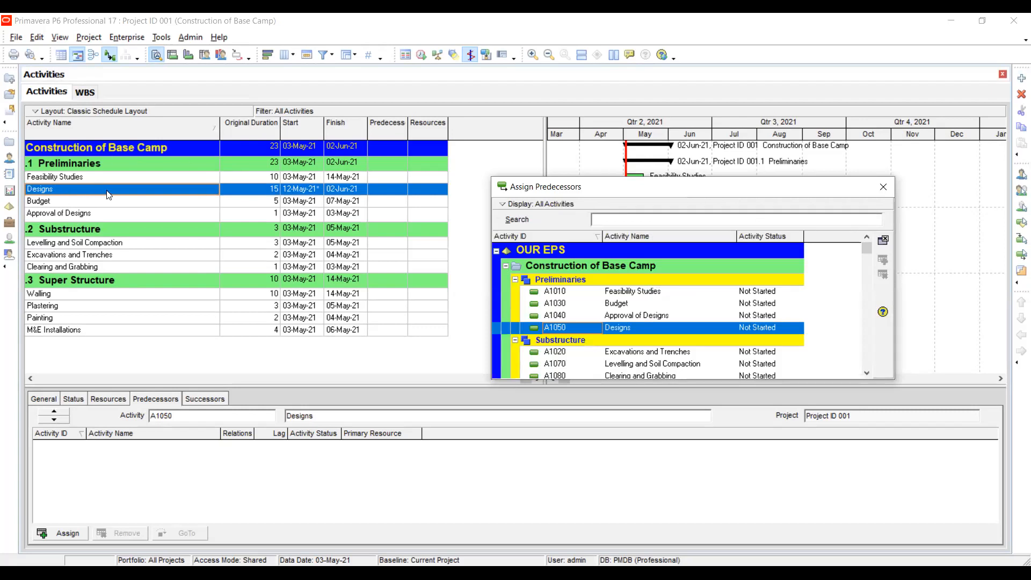
{"action": "left_click", "coordinate": [144, 204]}
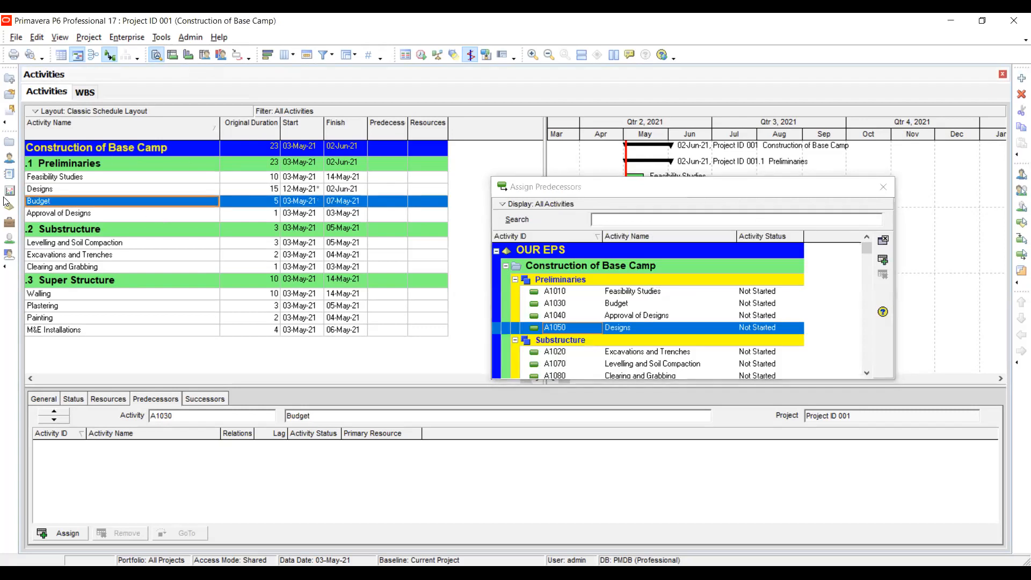
{"action": "left_click", "coordinate": [50, 188]}
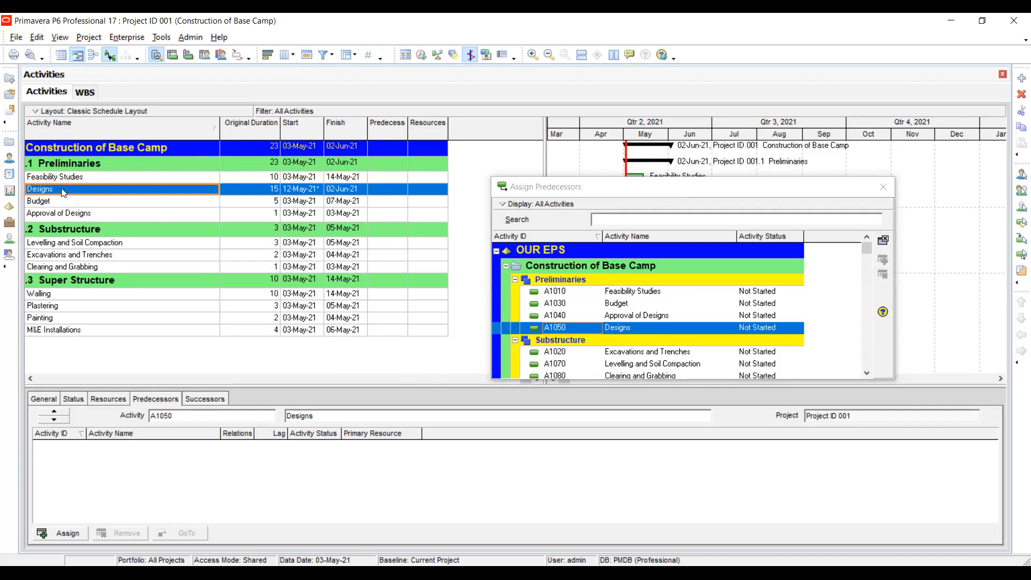
{"action": "left_click", "coordinate": [629, 294]}
{"action": "left_click", "coordinate": [883, 260]}
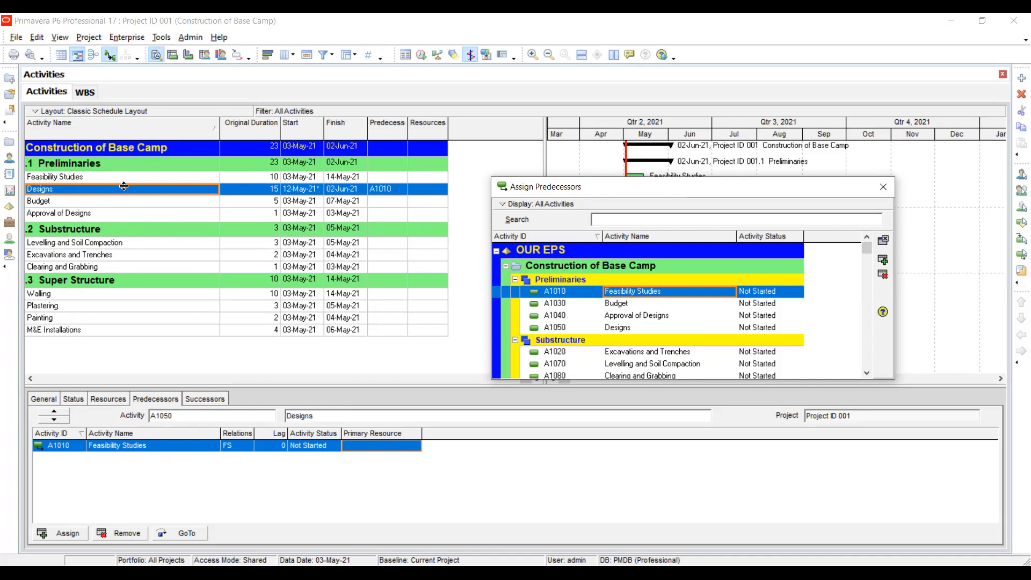
Step: Assign Feasibility Studies as the predecessor of Budget
{"action": "left_click", "coordinate": [96, 203]}
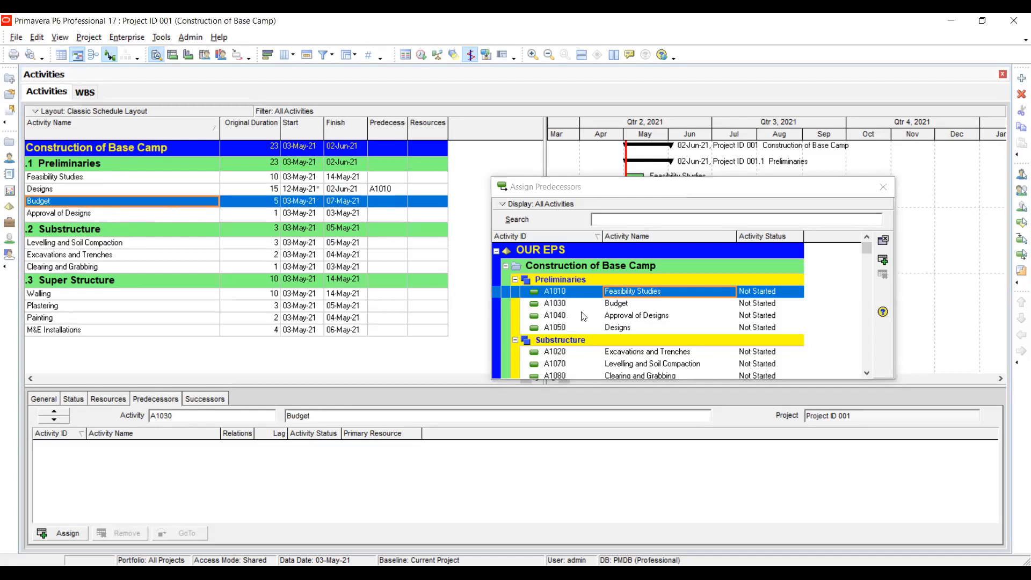
{"action": "left_click", "coordinate": [650, 293]}
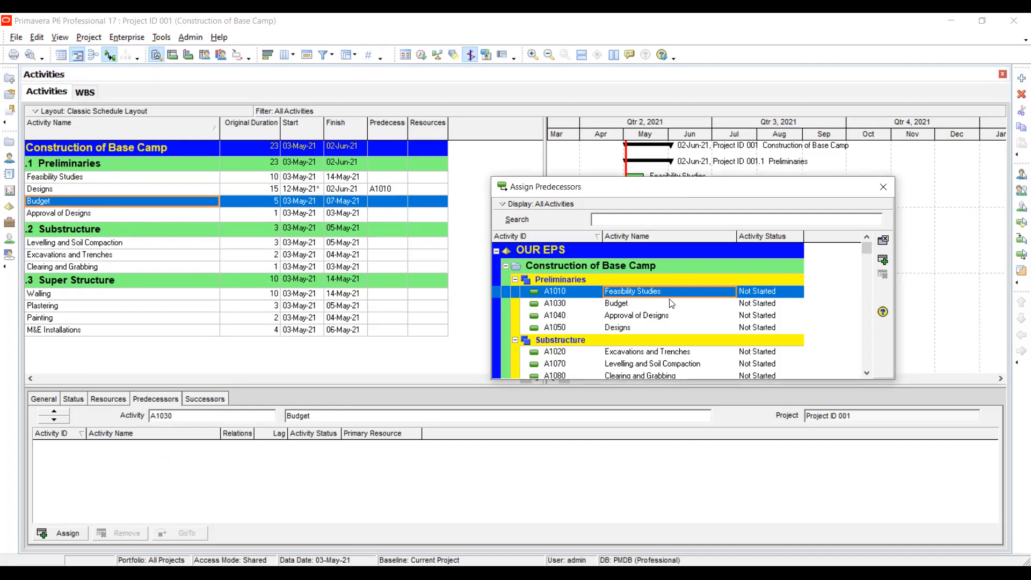
{"action": "left_click", "coordinate": [883, 259]}
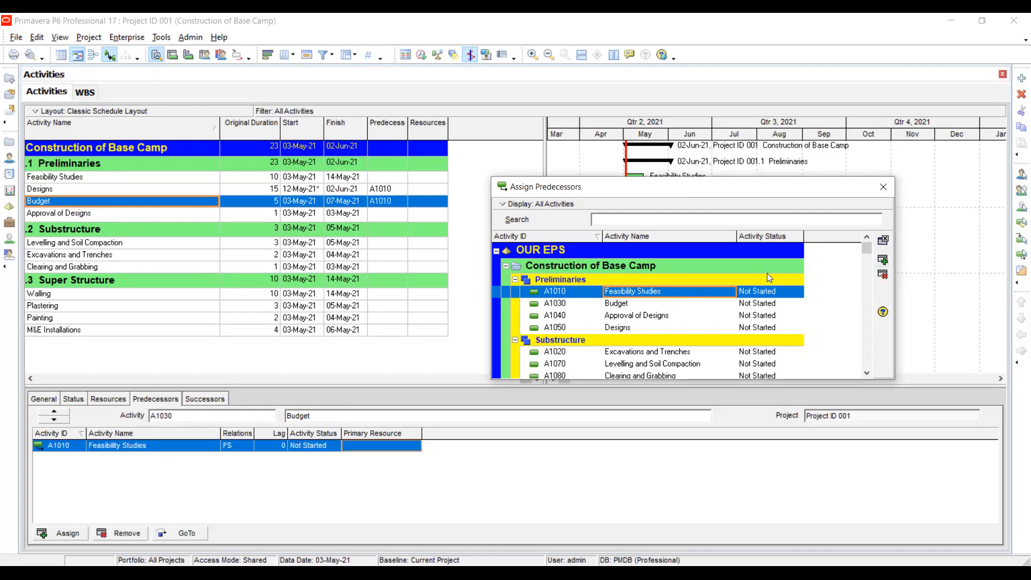
Step: Assign Designs as a second predecessor of Budget and remove that relationship again
{"action": "left_click", "coordinate": [627, 328]}
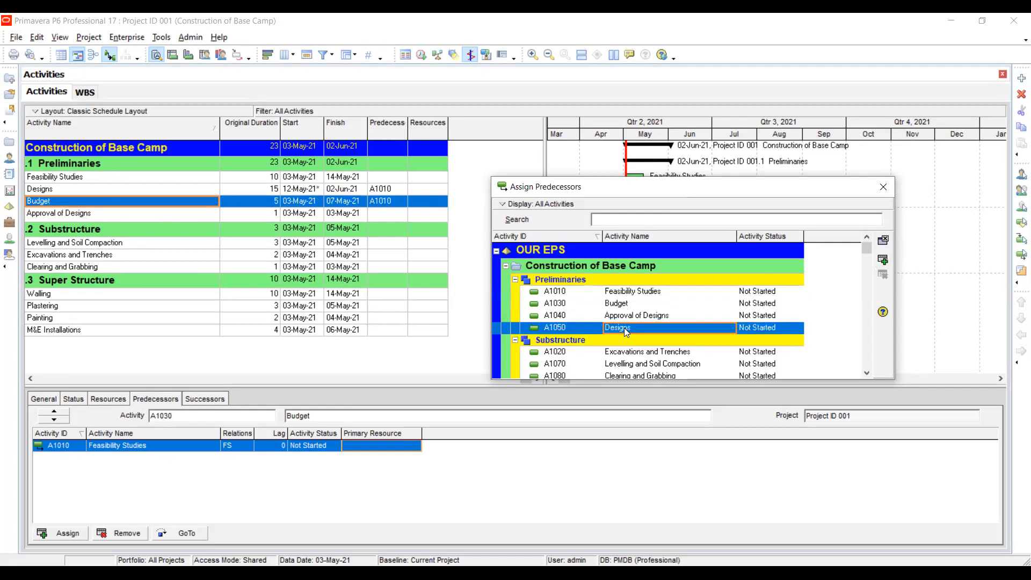
{"action": "left_click", "coordinate": [883, 260]}
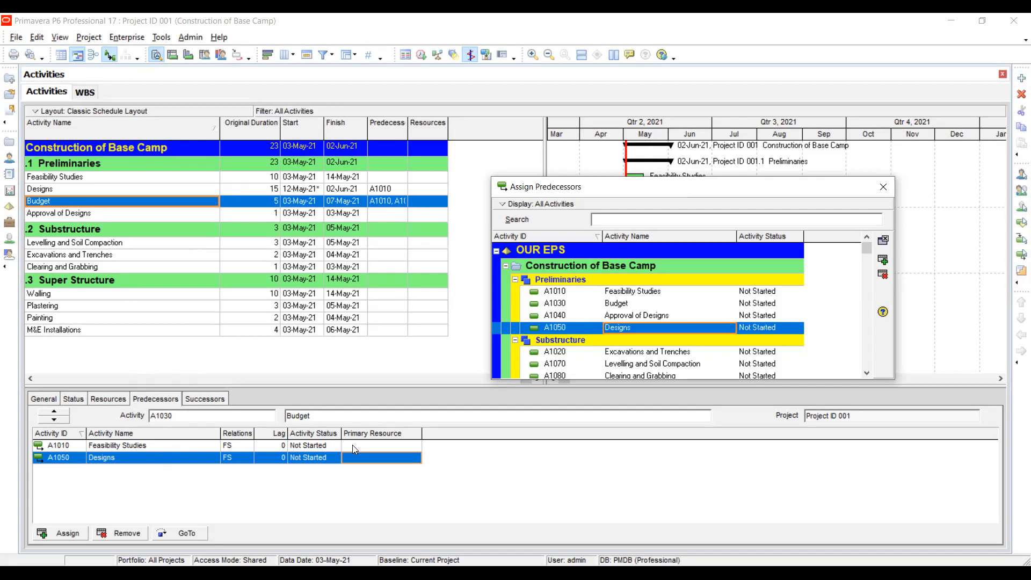
{"action": "left_click", "coordinate": [247, 458]}
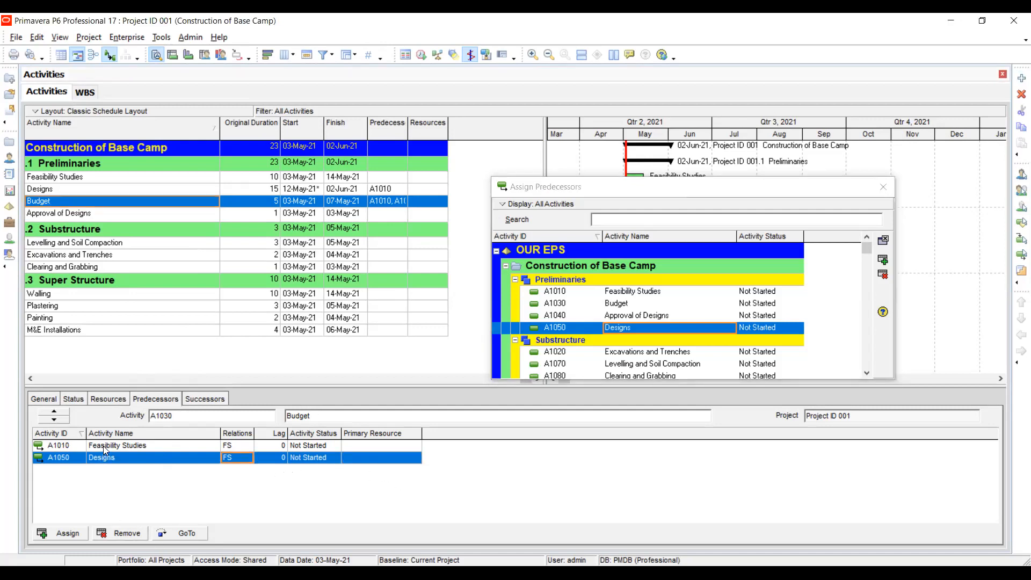
{"action": "left_click", "coordinate": [124, 531]}
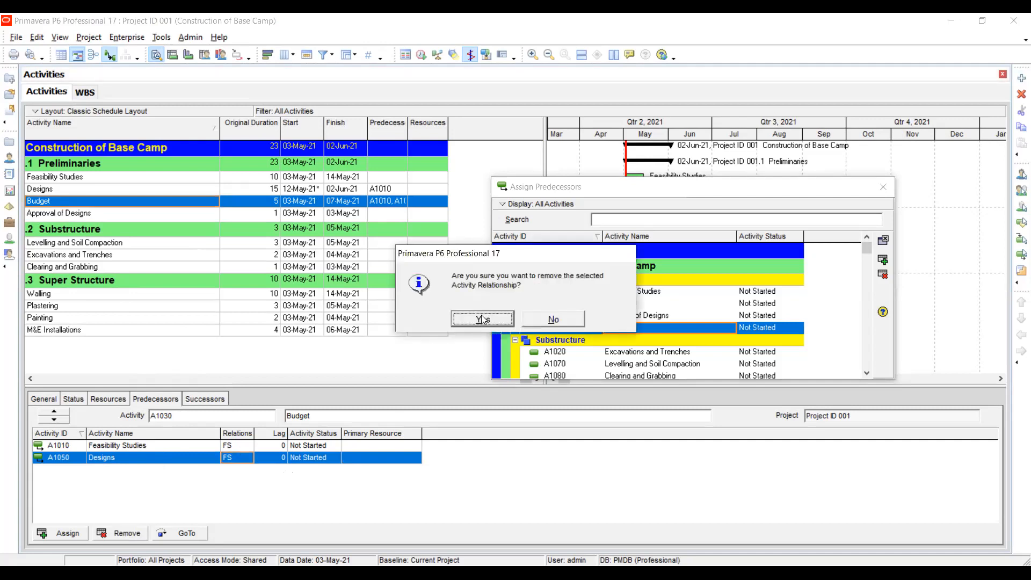
{"action": "left_click", "coordinate": [483, 320]}
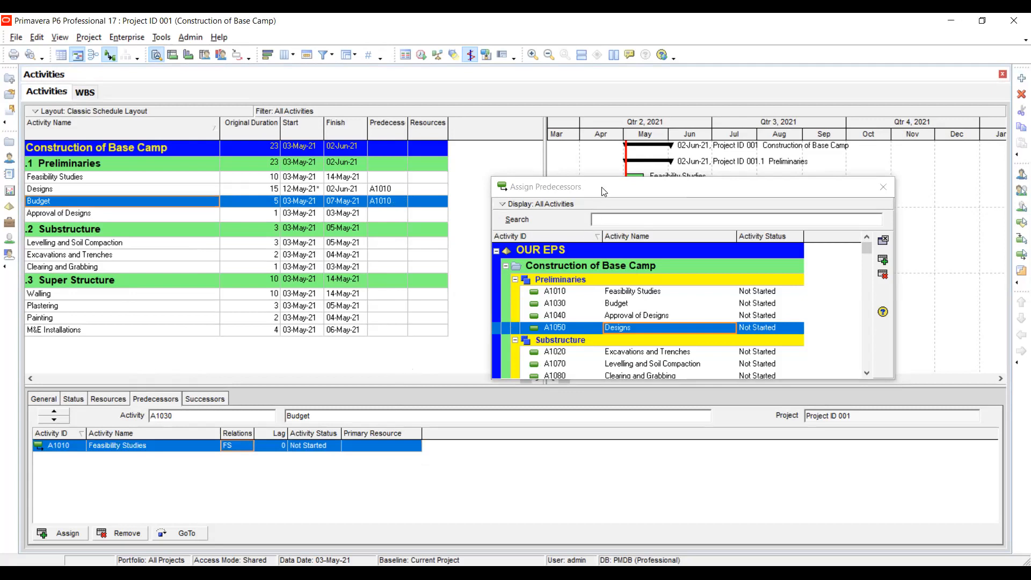
Step: Enlarge the Assign Predecessors dialog to list all activities and try a lag of 2 on the Feasibility Studies predecessor of Designs
{"action": "left_click_drag", "start_coordinate": [606, 145], "coordinate": [606, 145]}
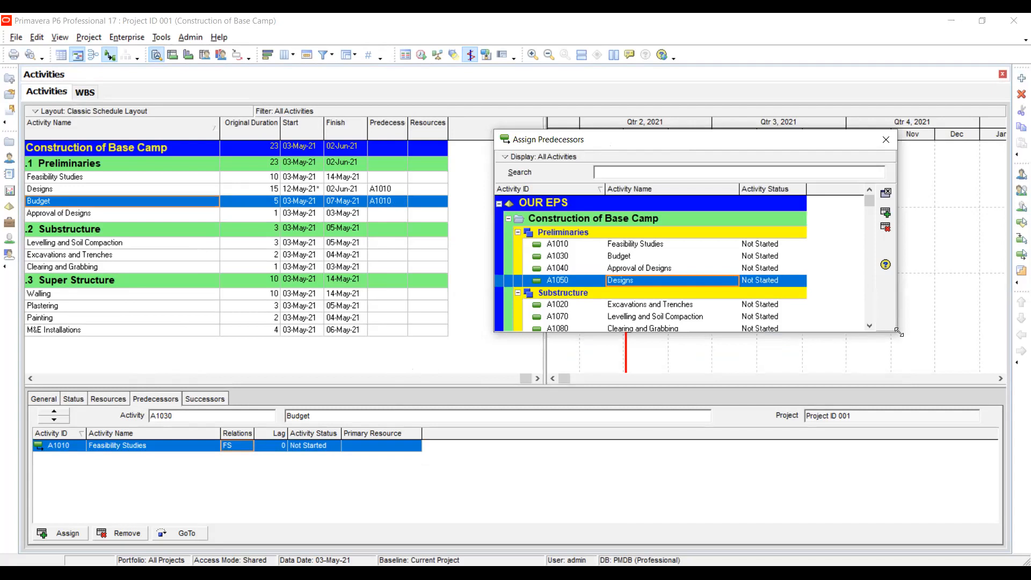
{"action": "left_click_drag", "start_coordinate": [898, 333], "coordinate": [908, 410]}
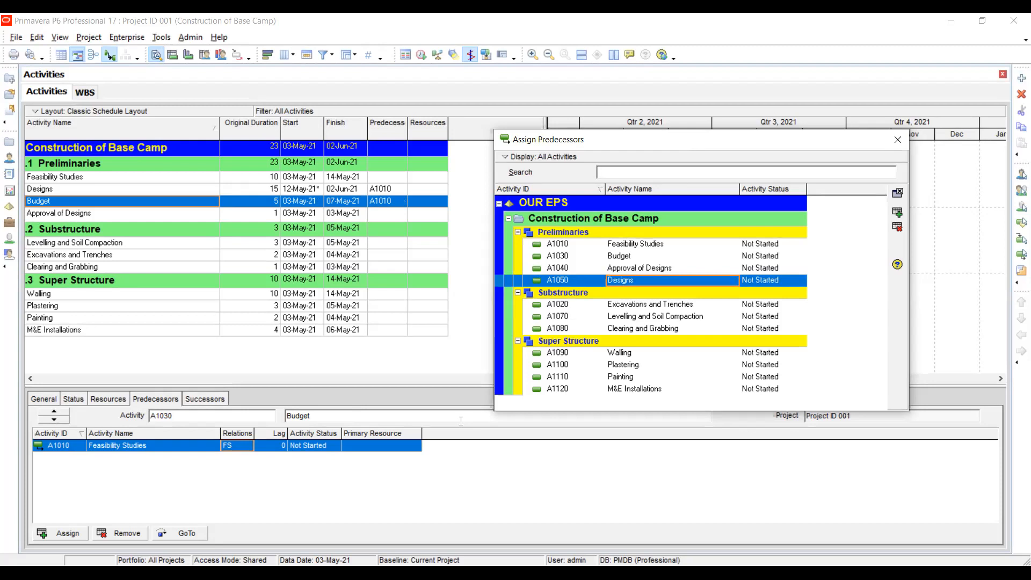
{"action": "left_click", "coordinate": [280, 445]}
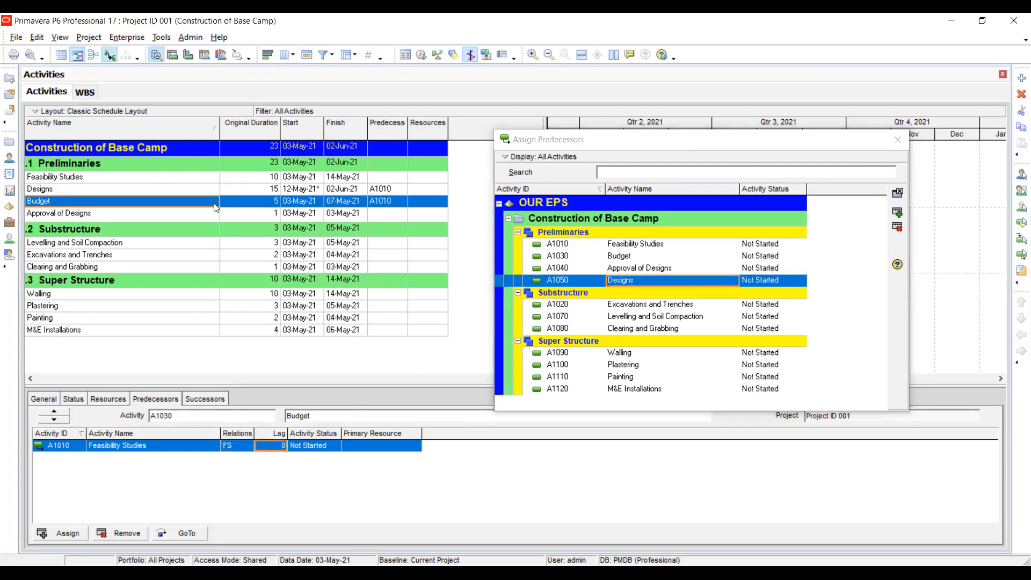
{"action": "left_click", "coordinate": [80, 186]}
{"action": "left_click", "coordinate": [80, 190]}
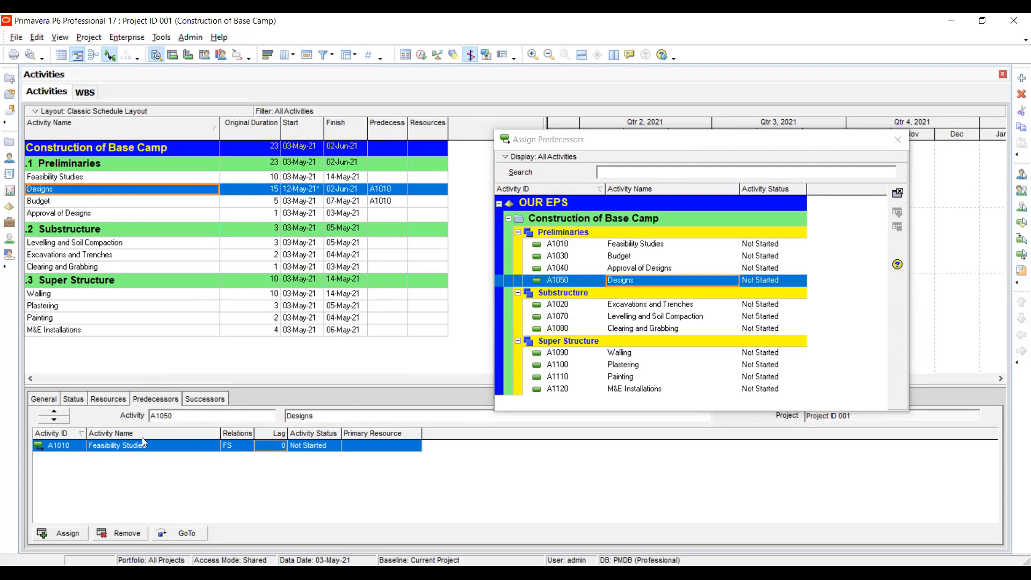
{"action": "left_click", "coordinate": [278, 436]}
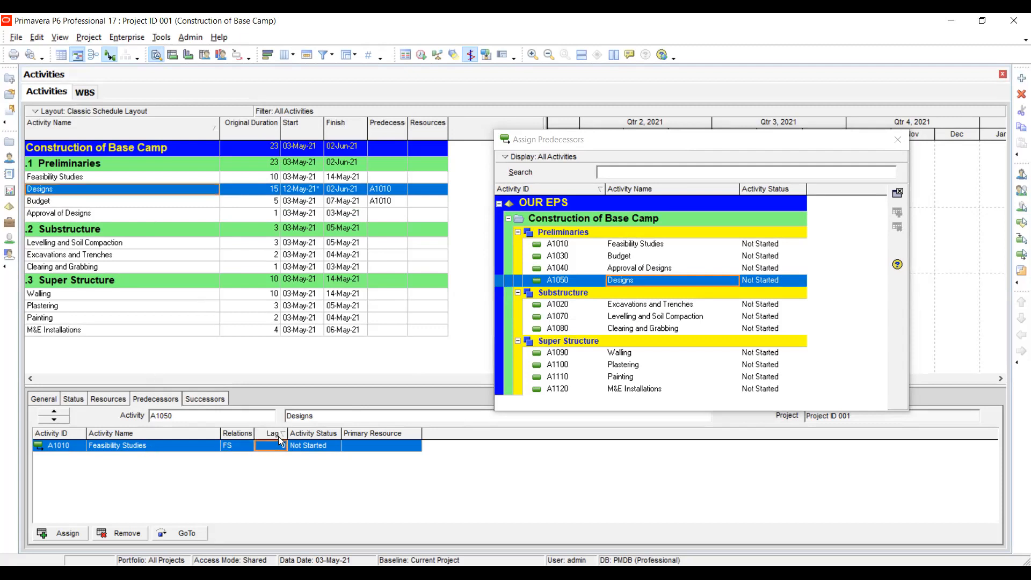
{"action": "left_click", "coordinate": [279, 444]}
{"action": "type", "text": "2"}
{"action": "type", "text": "-"}
{"action": "key", "text": "Return"}
Step: Replace Feasibility Studies with Designs as the predecessor of Budget
{"action": "left_click", "coordinate": [103, 200]}
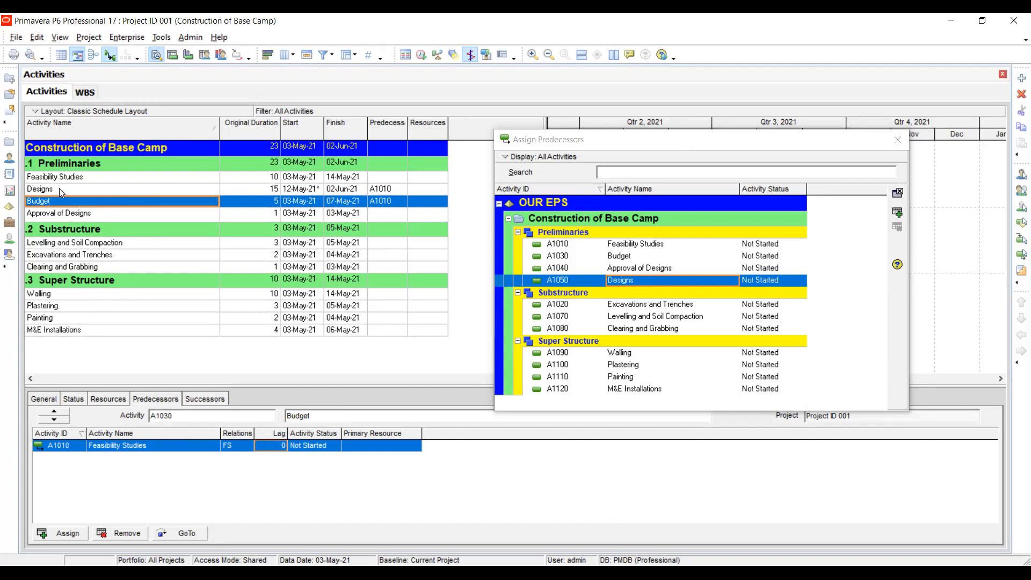
{"action": "left_click", "coordinate": [150, 449]}
{"action": "left_click", "coordinate": [123, 533]}
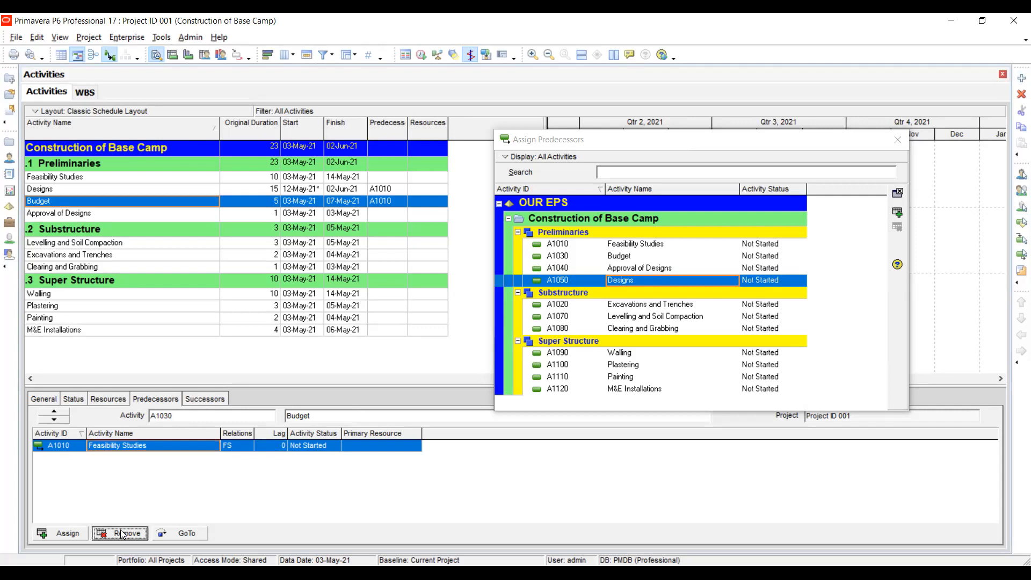
{"action": "left_click", "coordinate": [478, 318]}
{"action": "left_click", "coordinate": [103, 205]}
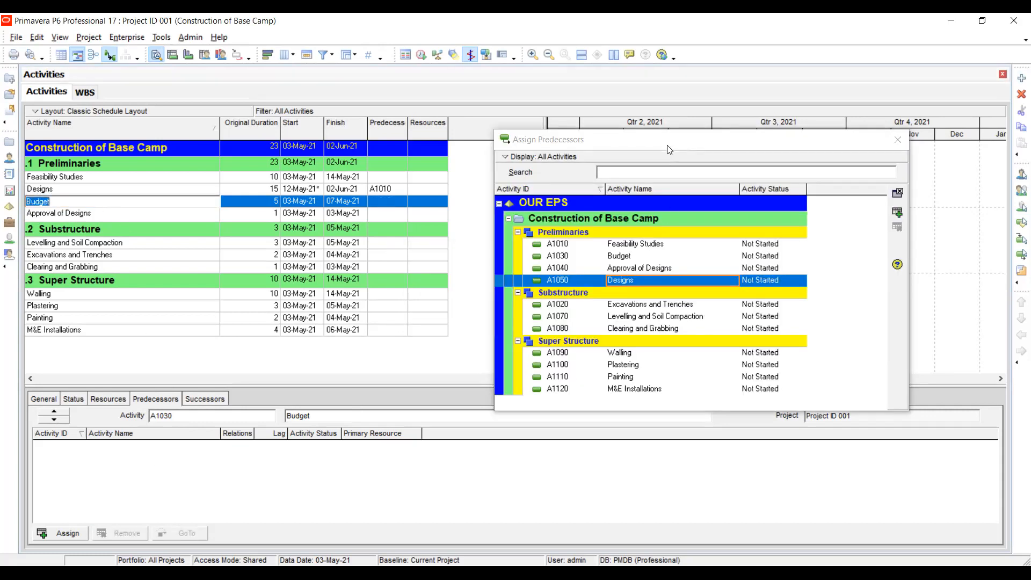
{"action": "left_click_drag", "start_coordinate": [669, 149], "coordinate": [599, 118]}
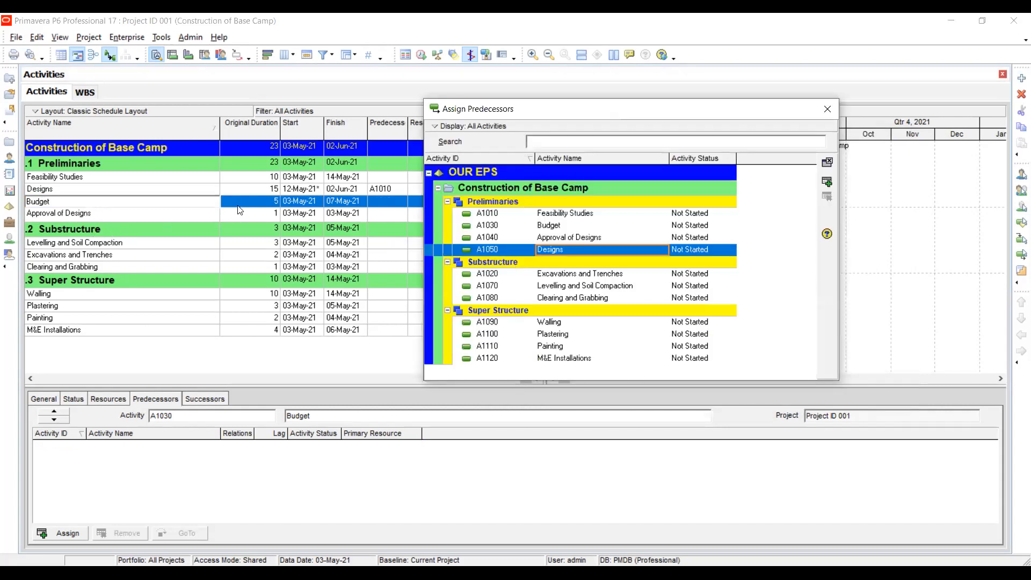
{"action": "left_click", "coordinate": [74, 200]}
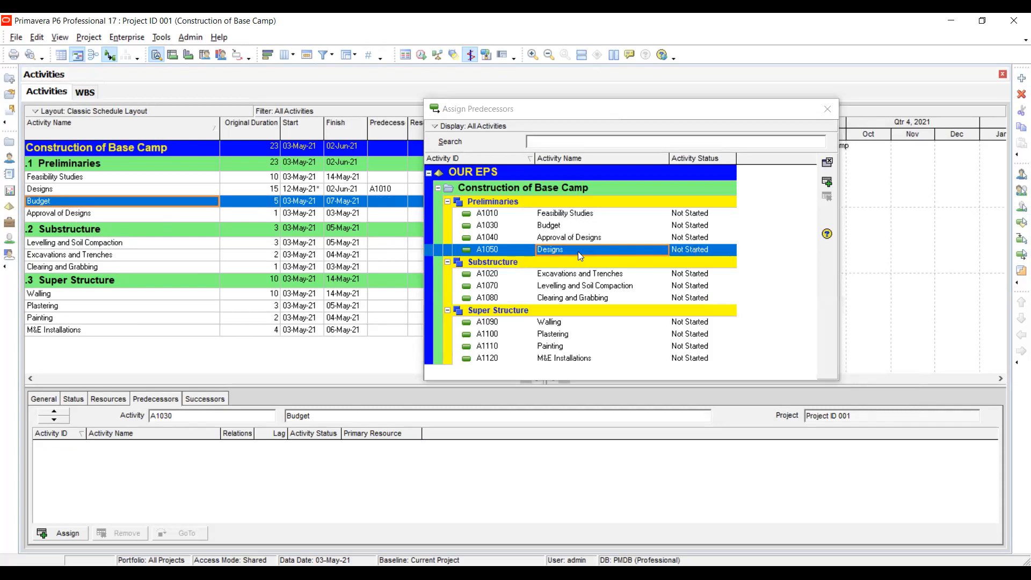
{"action": "left_click", "coordinate": [560, 250]}
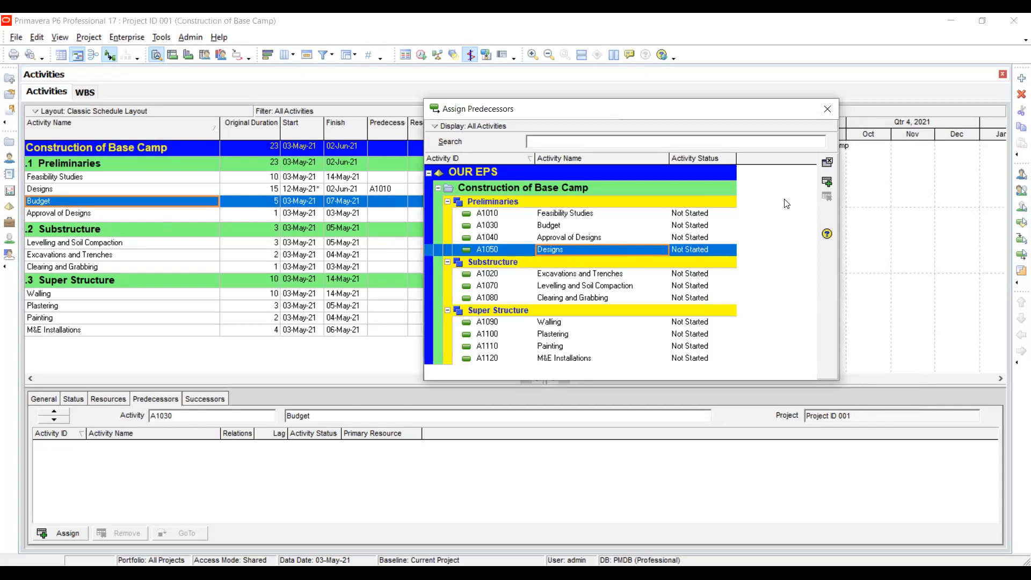
{"action": "left_click", "coordinate": [827, 181]}
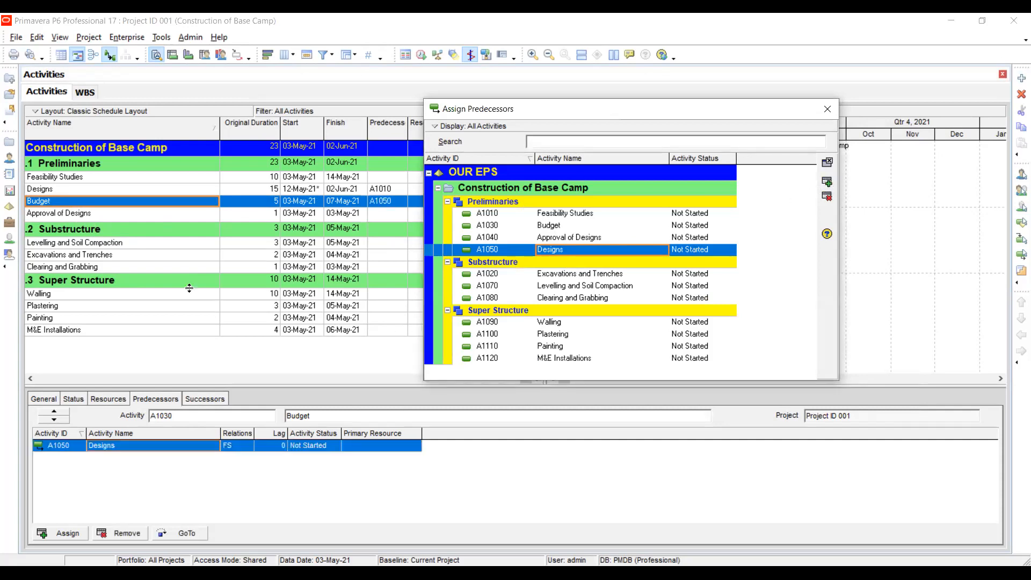
Step: Assign Designs as the predecessor of Approval of Designs
{"action": "left_click", "coordinate": [91, 213]}
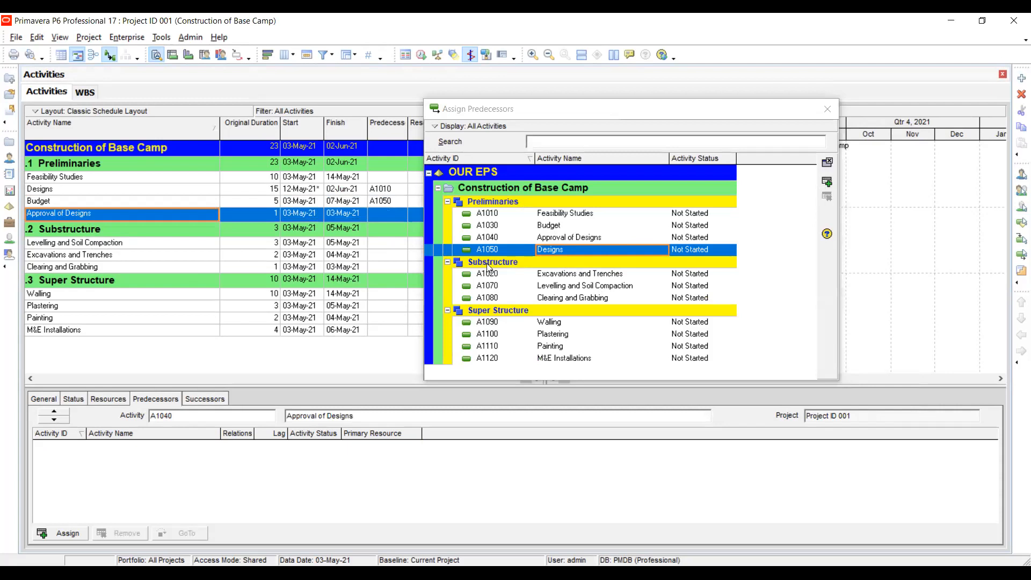
{"action": "left_click", "coordinate": [573, 250]}
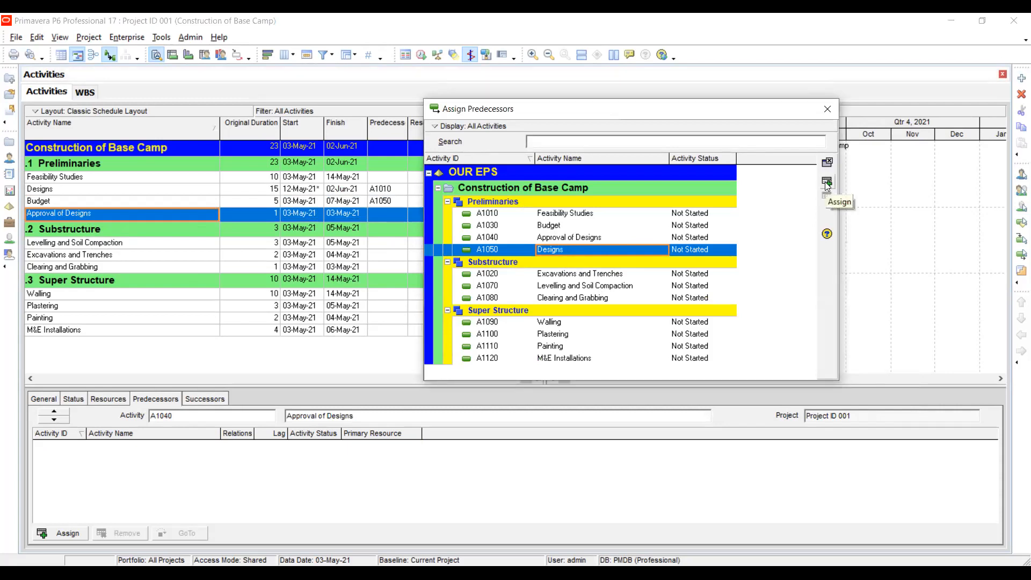
{"action": "left_click", "coordinate": [827, 182]}
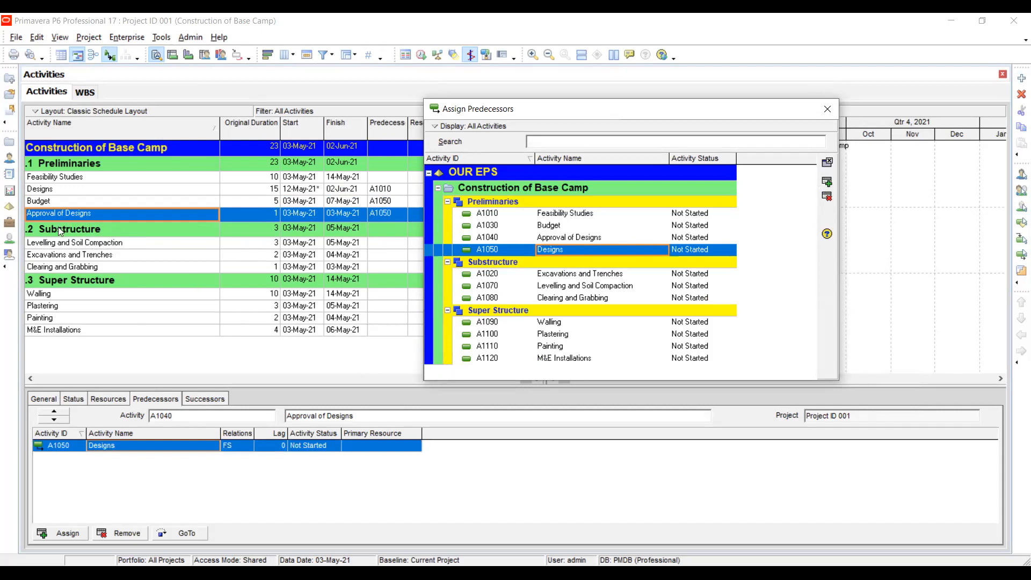
Step: Assign Approval of Designs as predecessor of Levelling and Soil Compaction, and Levelling and Soil Compaction as predecessor of Excavations and Trenches
{"action": "left_click", "coordinate": [84, 245]}
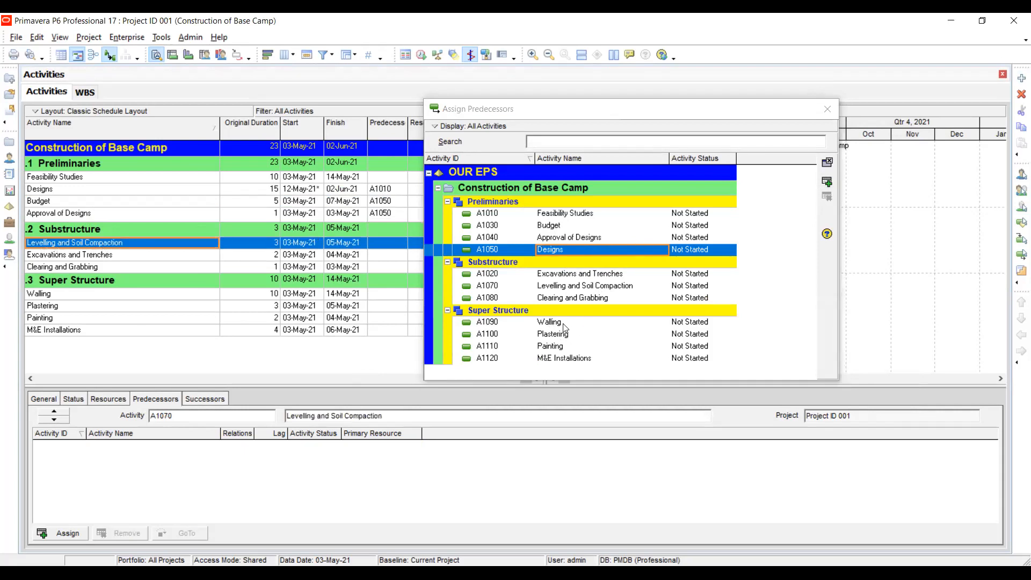
{"action": "left_click", "coordinate": [590, 237]}
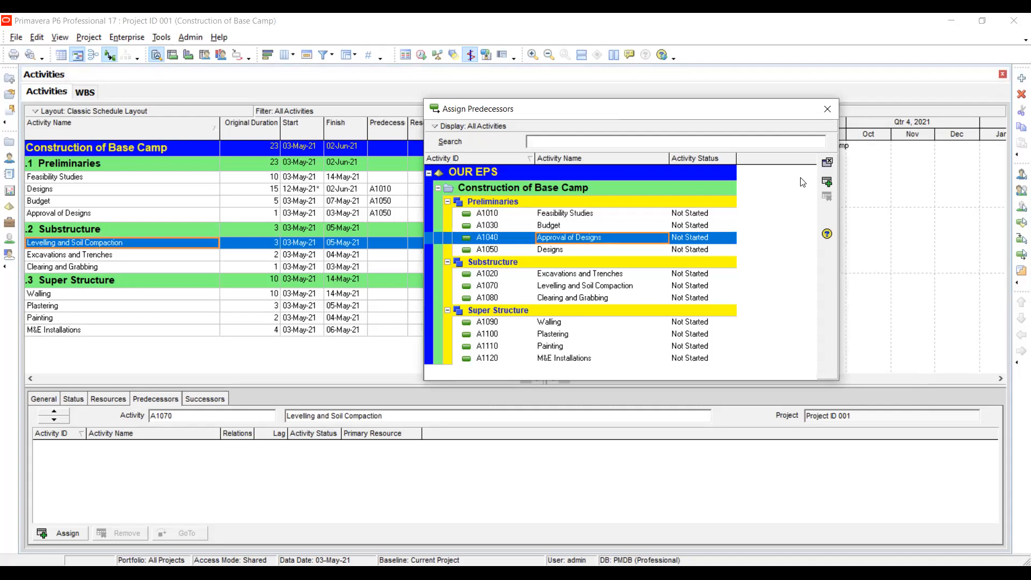
{"action": "left_click", "coordinate": [827, 182]}
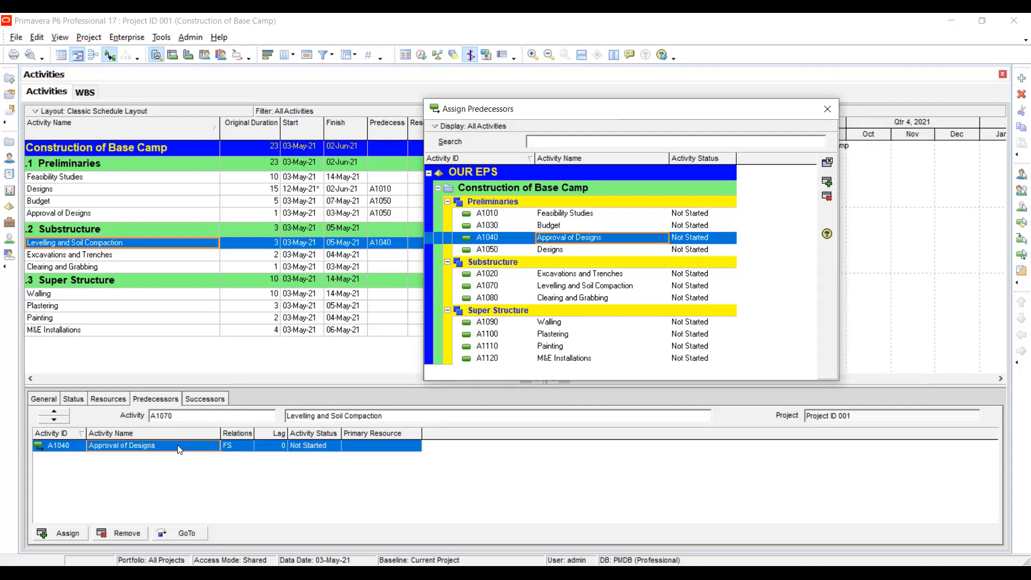
{"action": "left_click", "coordinate": [78, 258]}
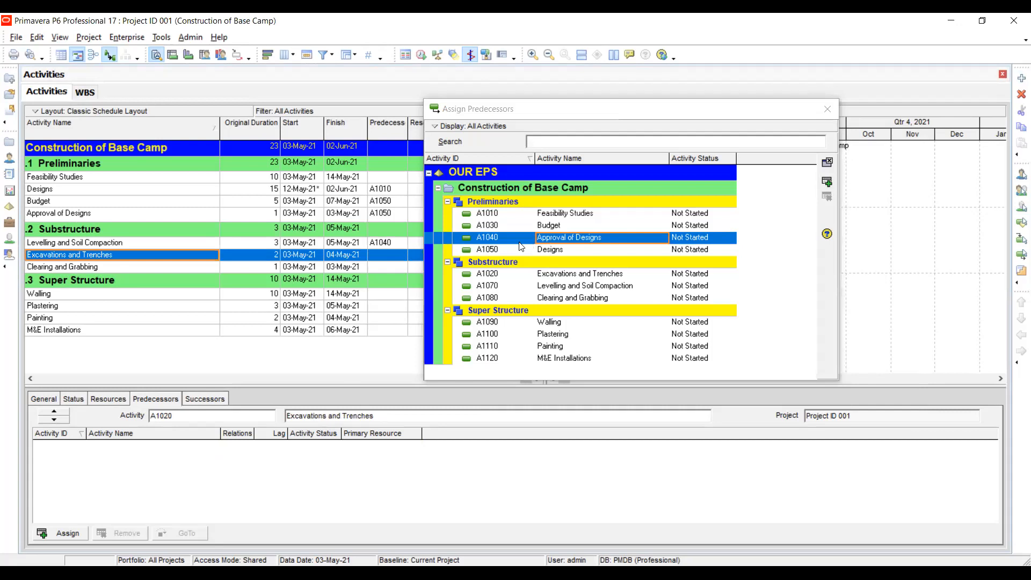
{"action": "double_click", "coordinate": [583, 285]}
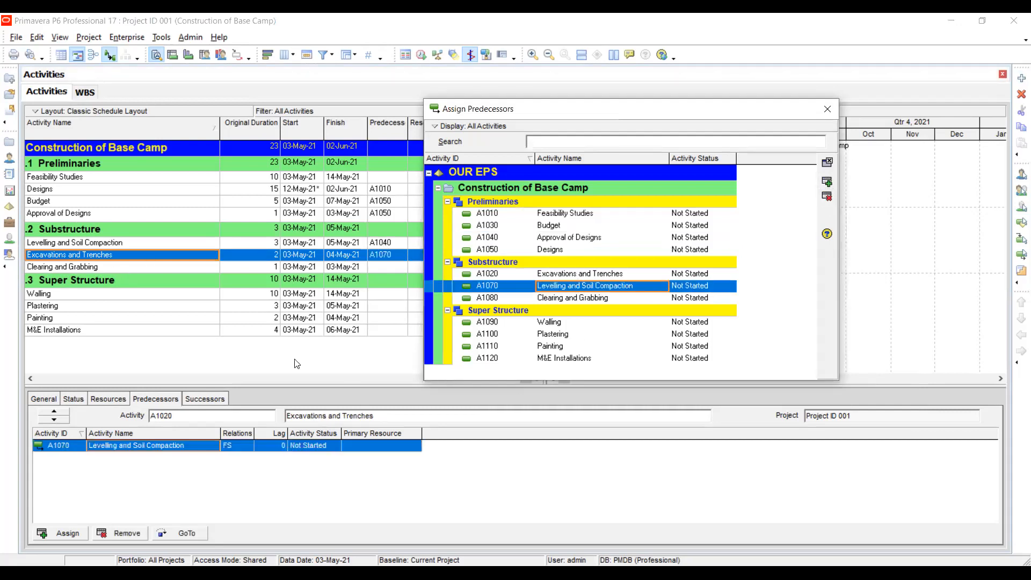
Step: Try renaming the Clearing and Grabbing activity as Planking and Strutting, and undo the rename
{"action": "left_click", "coordinate": [48, 267]}
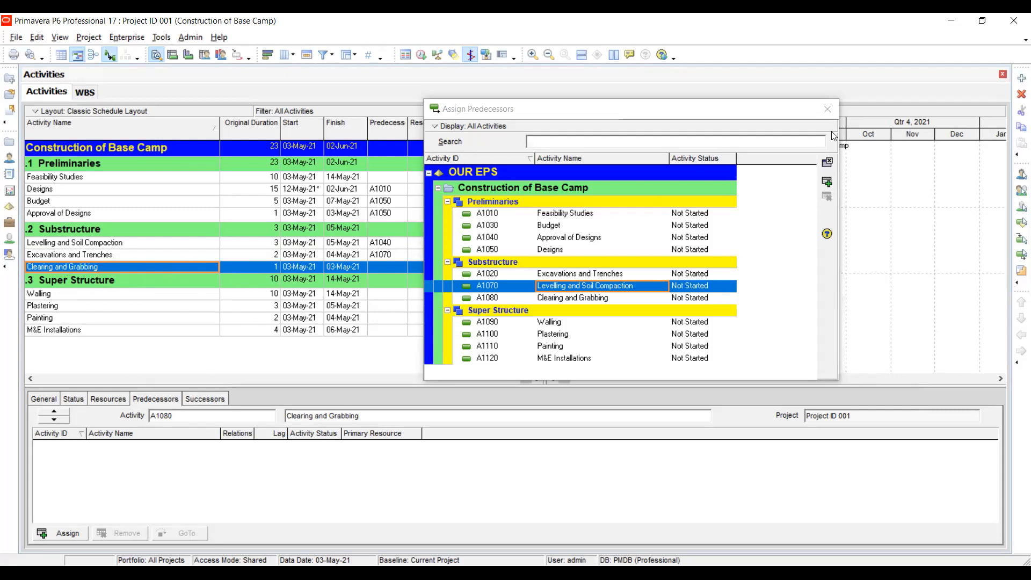
{"action": "left_click", "coordinate": [833, 110]}
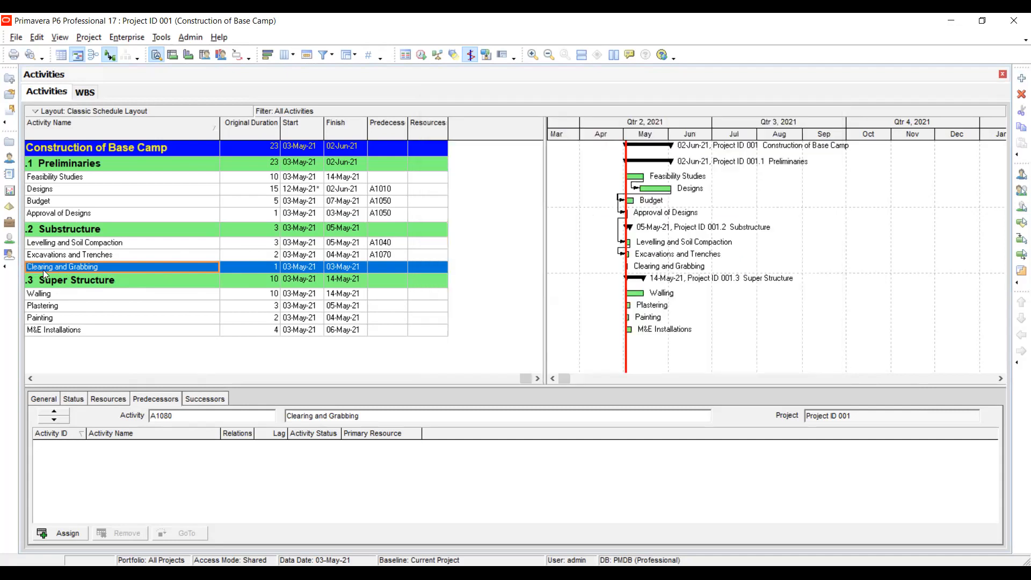
{"action": "left_click", "coordinate": [48, 267]}
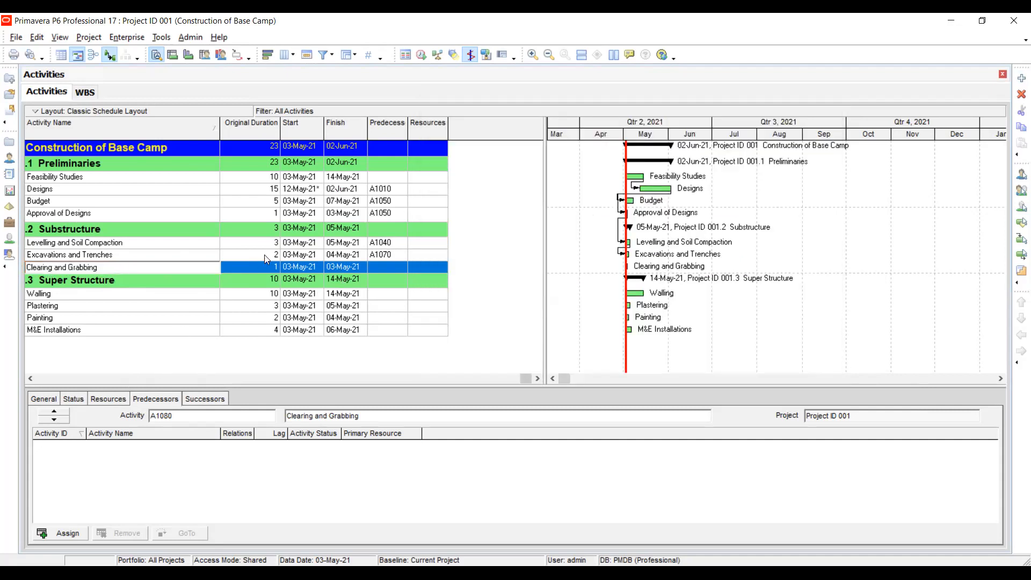
{"action": "left_click", "coordinate": [244, 266]}
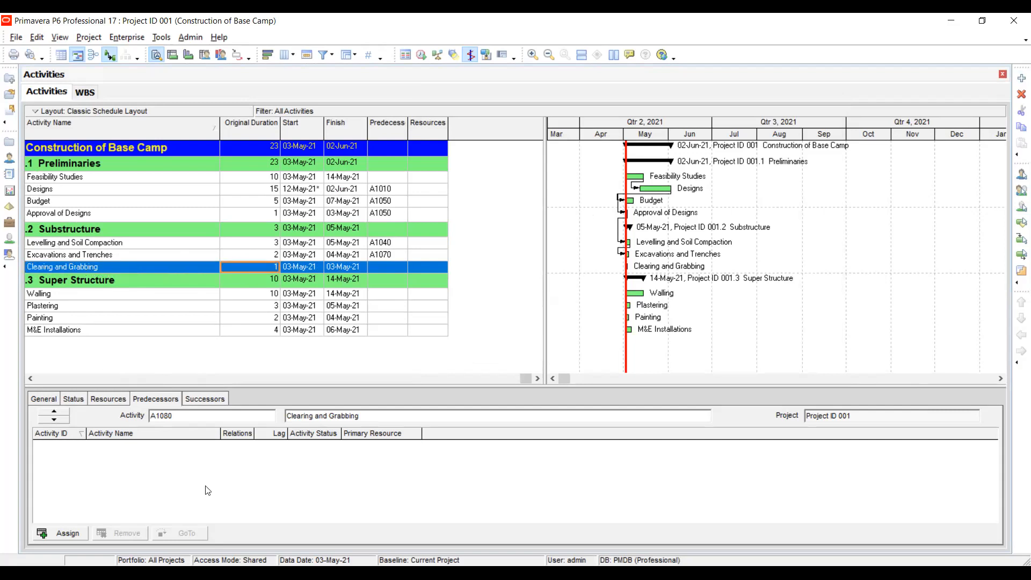
{"action": "left_click", "coordinate": [84, 267]}
{"action": "left_click_drag", "start_coordinate": [85, 268], "coordinate": [1, 263]}
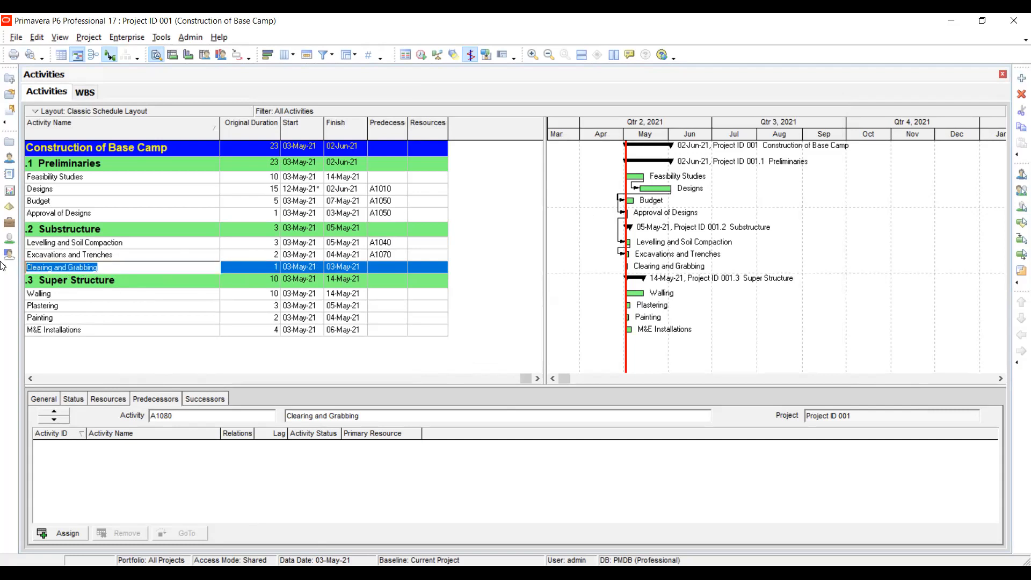
{"action": "type", "text": "Plithe"}
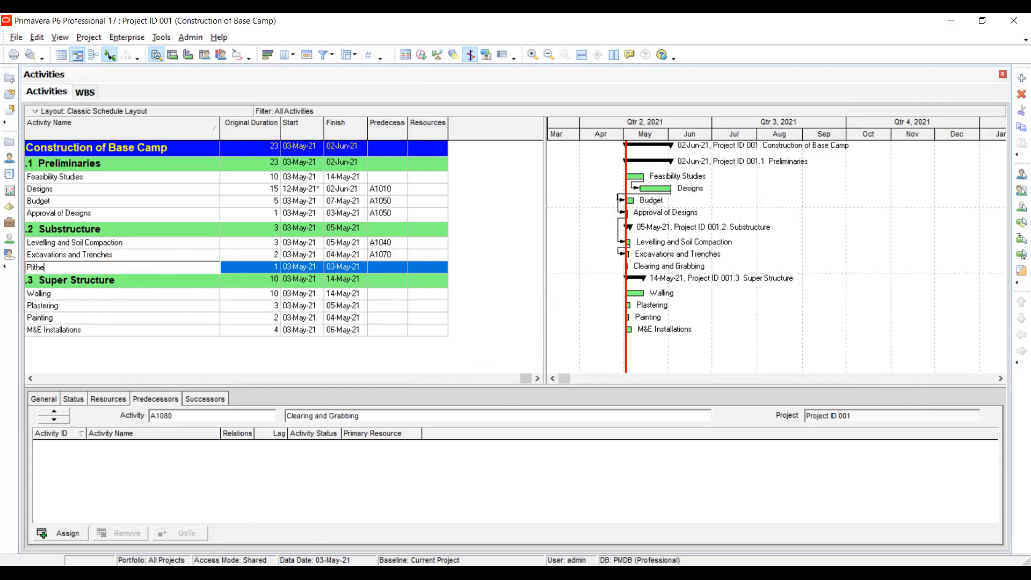
{"action": "key", "text": "BackSpace"}
{"action": "key", "text": "BackSpace"}
{"action": "key", "text": "BackSpace"}
{"action": "type", "text": "anking and Strutting"}
{"action": "key", "text": "Return"}
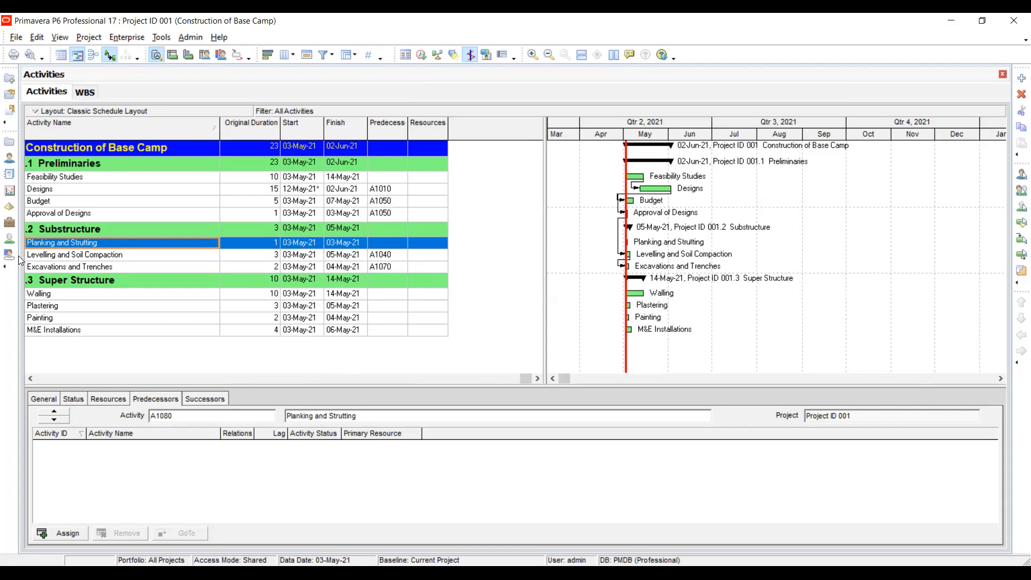
{"action": "key", "text": "ctrl+z"}
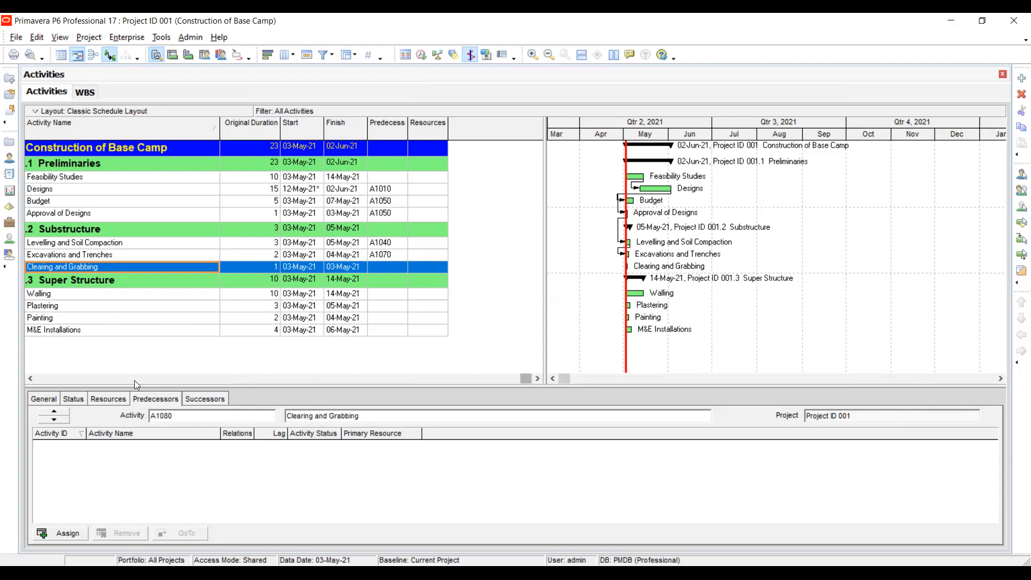
Step: Try adding a new activity under Super Structure, and delete it again
{"action": "left_click", "coordinate": [31, 378]}
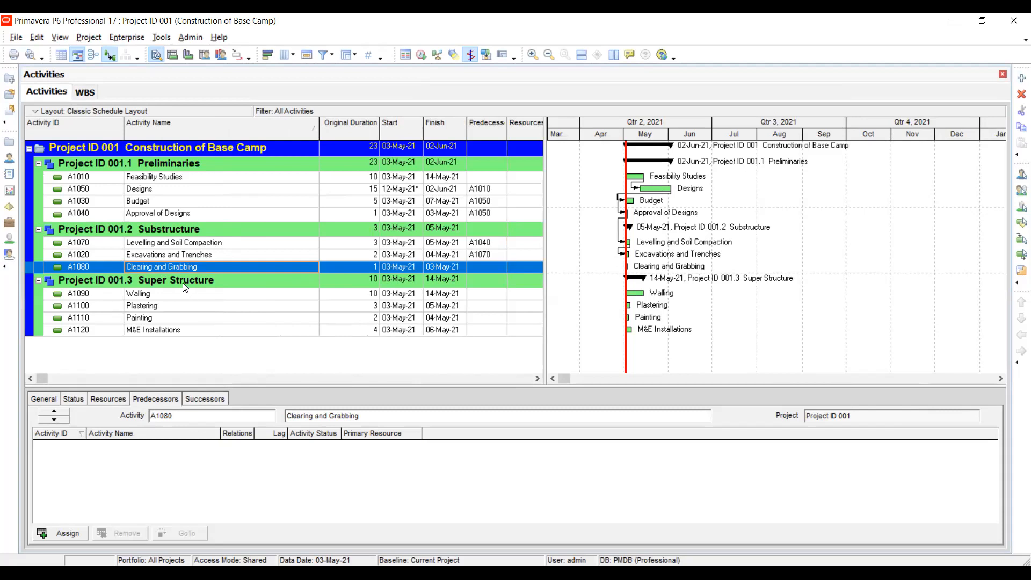
{"action": "left_click", "coordinate": [159, 228]}
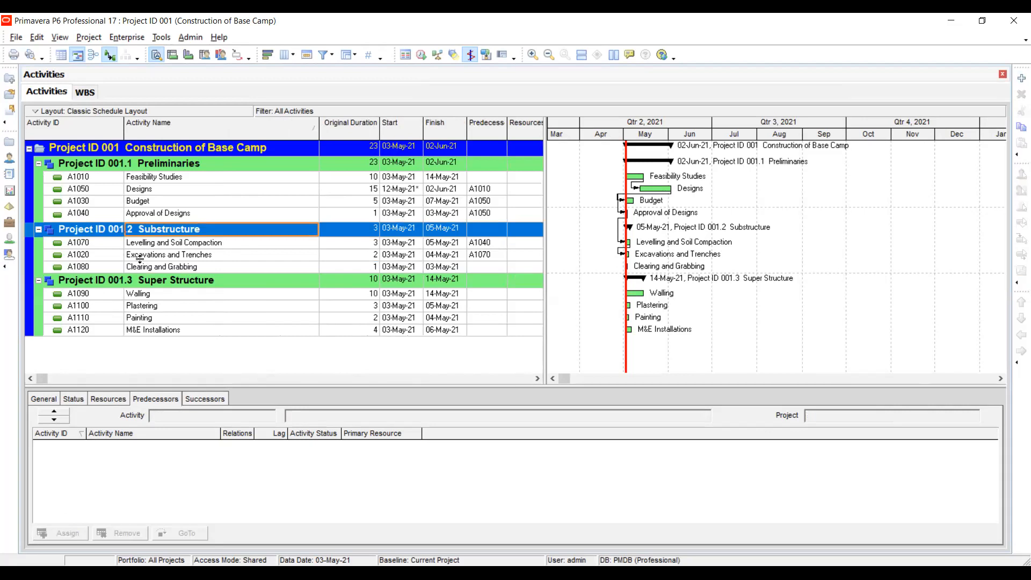
{"action": "left_click", "coordinate": [176, 245]}
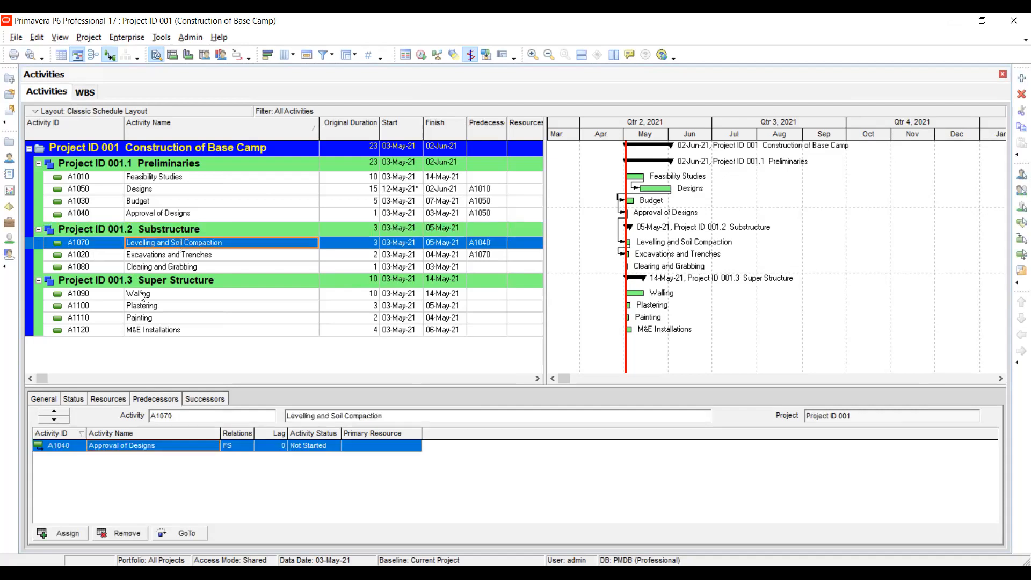
{"action": "left_click", "coordinate": [110, 283]}
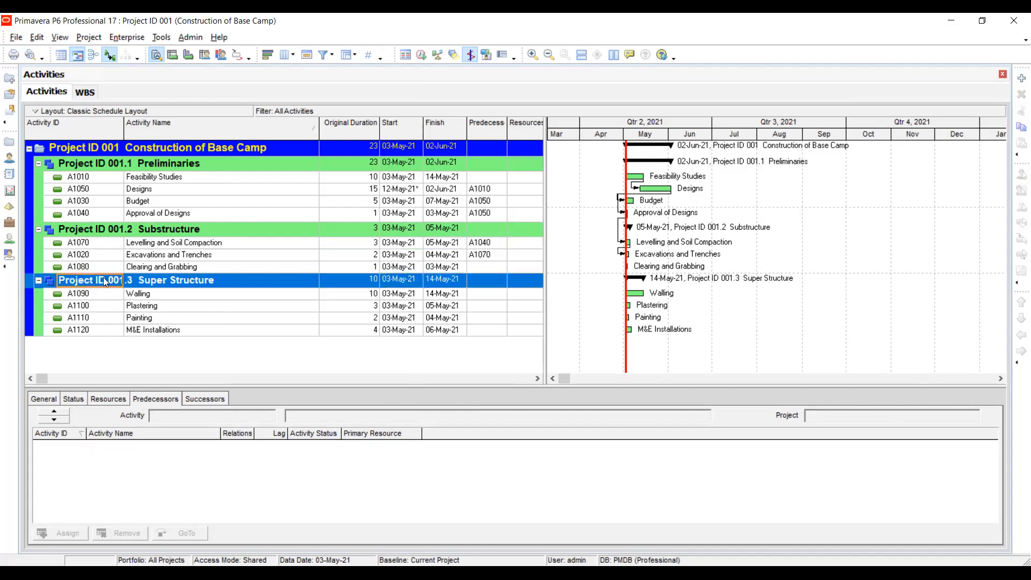
{"action": "left_click", "coordinate": [1016, 79]}
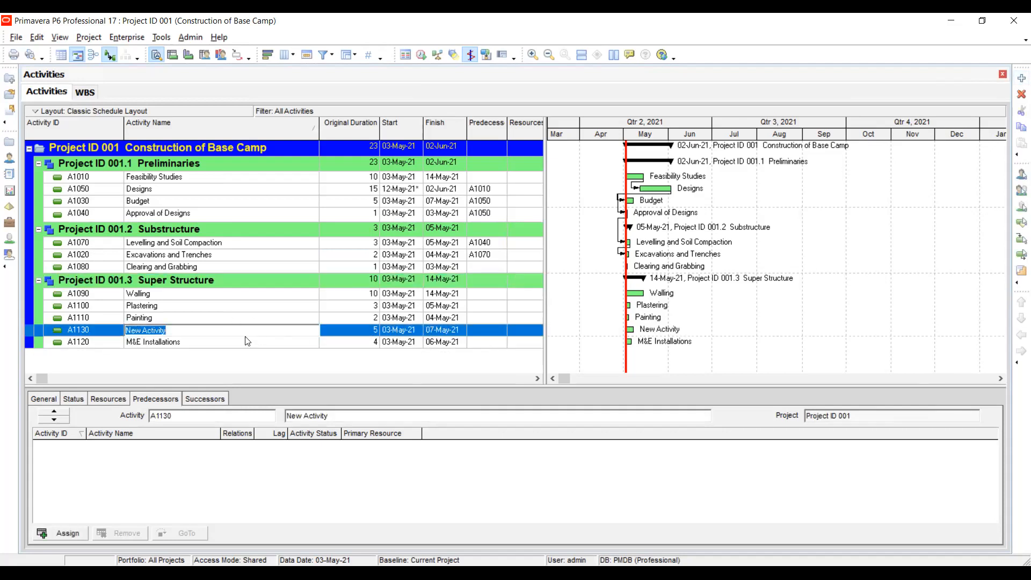
{"action": "left_click", "coordinate": [77, 331]}
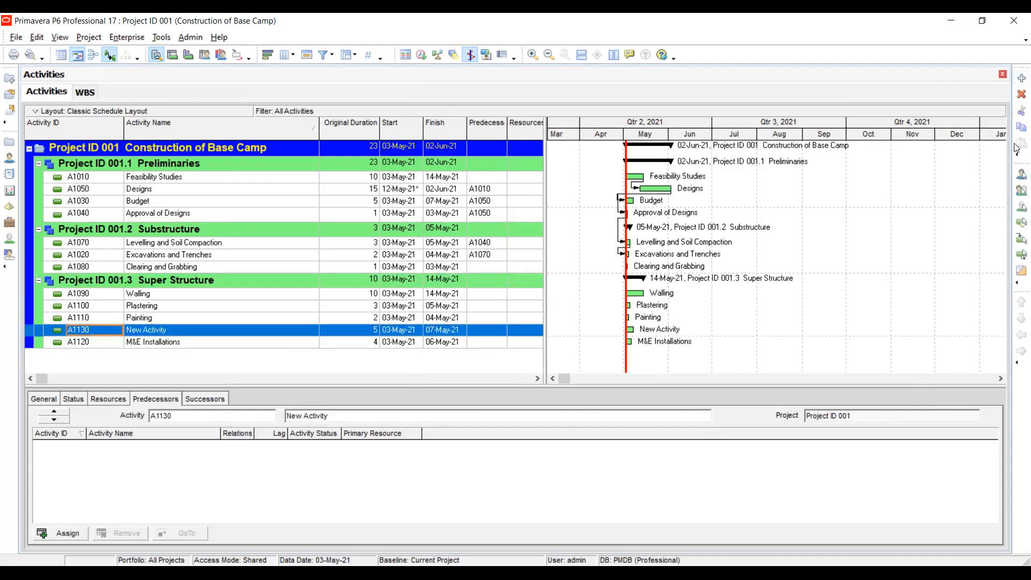
{"action": "left_click", "coordinate": [1022, 94]}
{"action": "left_click", "coordinate": [483, 320]}
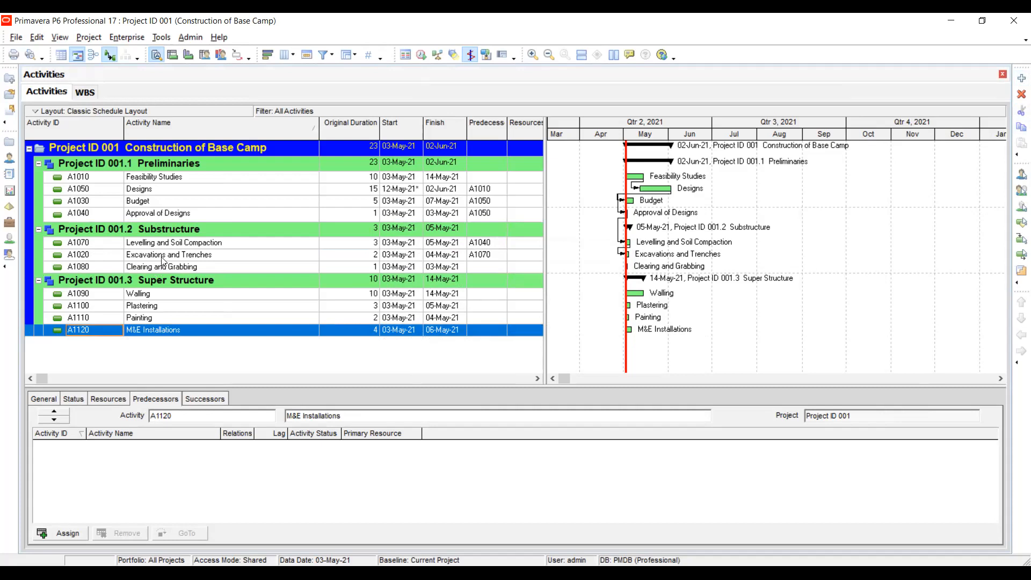
Step: Assign Excavations and Trenches as the predecessor of Walling
{"action": "left_click", "coordinate": [65, 531]}
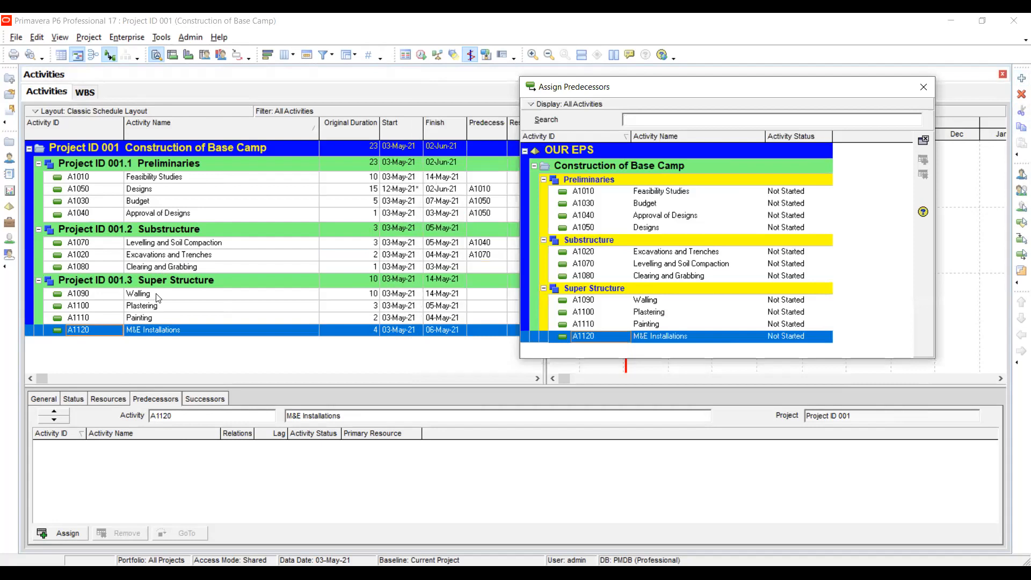
{"action": "left_click", "coordinate": [157, 294]}
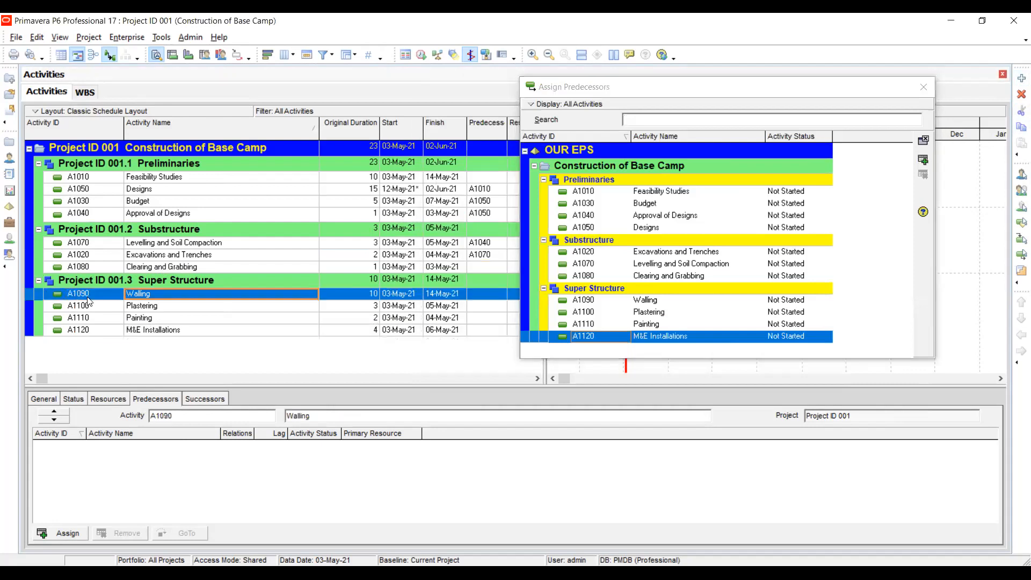
{"action": "left_click", "coordinate": [668, 266]}
{"action": "left_click", "coordinate": [660, 255]}
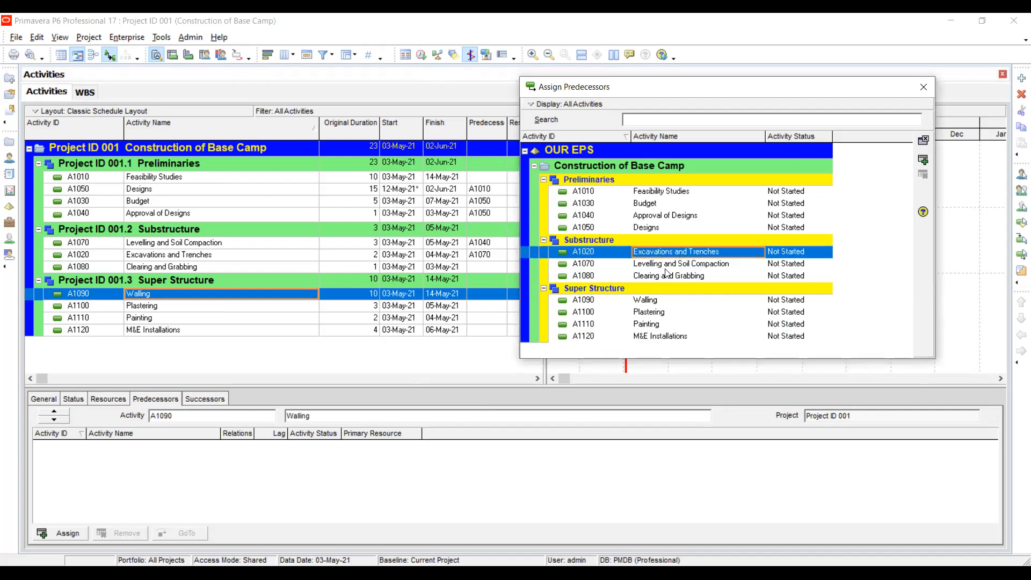
{"action": "left_click", "coordinate": [923, 159]}
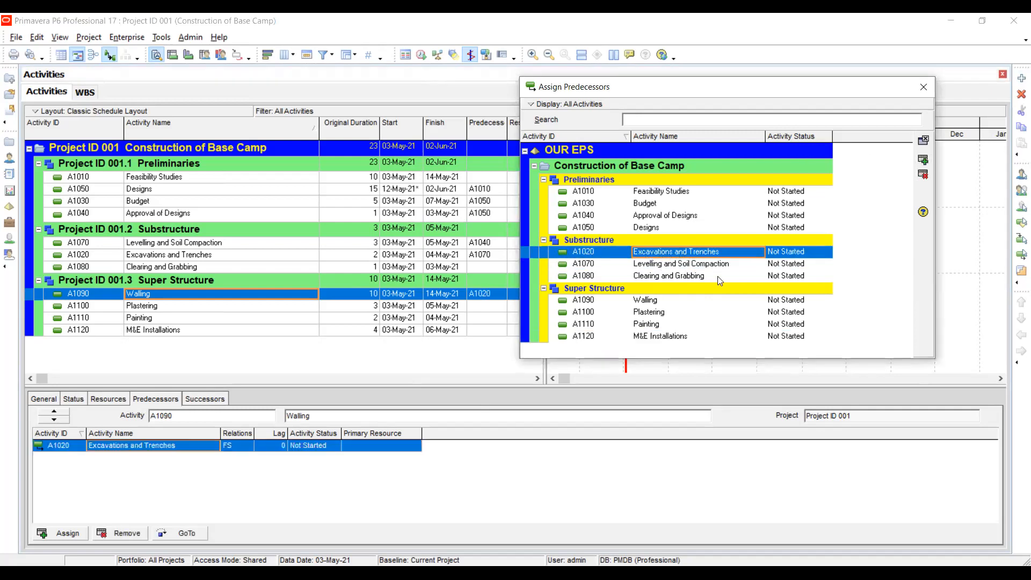
Step: Assign Walling as predecessor of Plastering, and Plastering as predecessor of Painting
{"action": "left_click", "coordinate": [139, 308]}
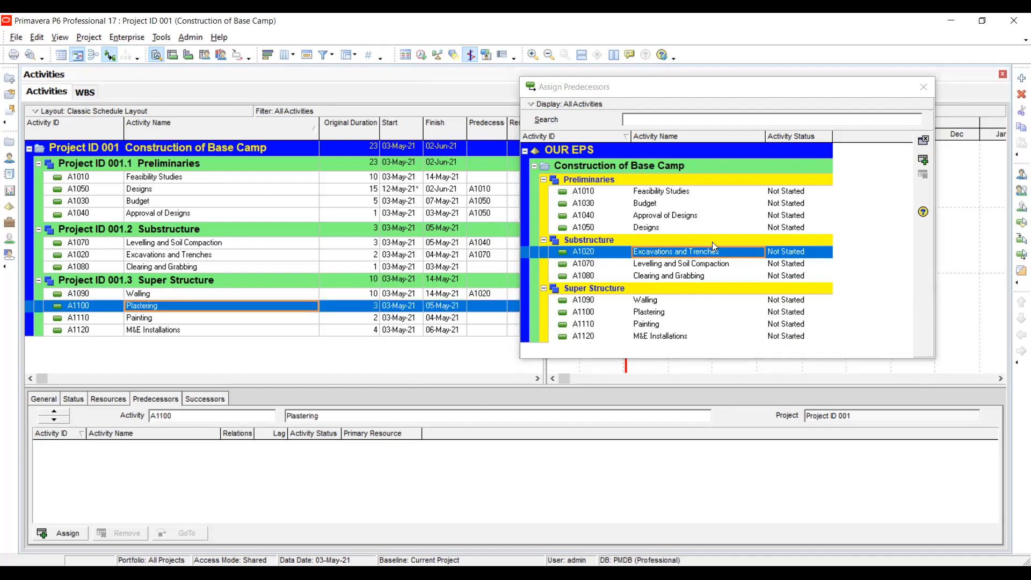
{"action": "double_click", "coordinate": [650, 302]}
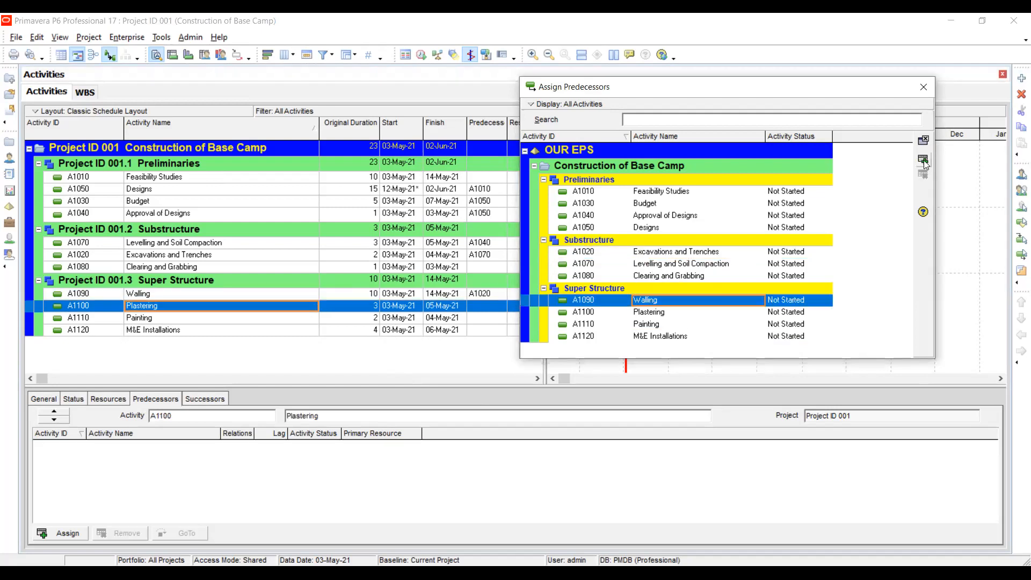
{"action": "left_click", "coordinate": [166, 321]}
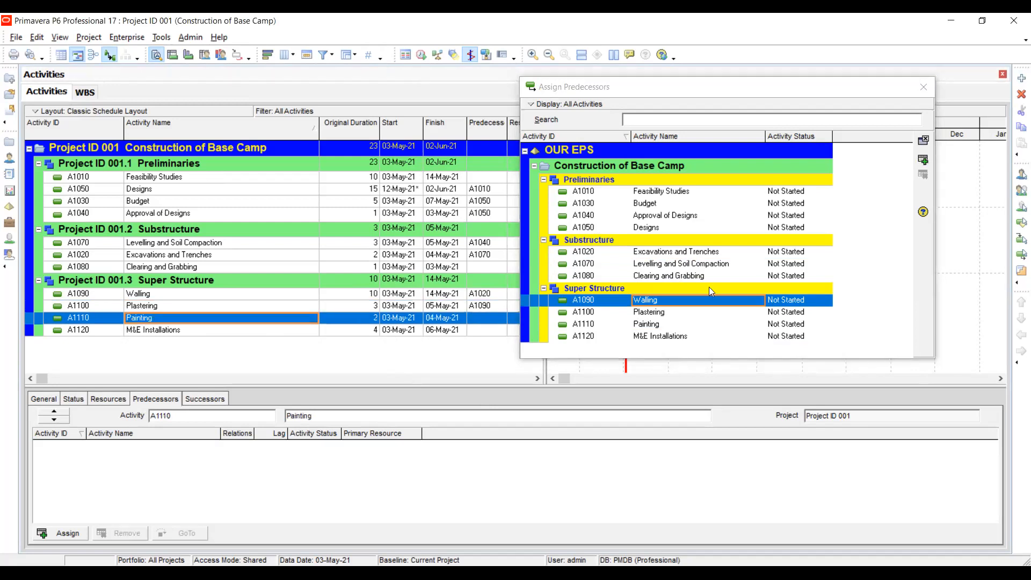
{"action": "double_click", "coordinate": [666, 314]}
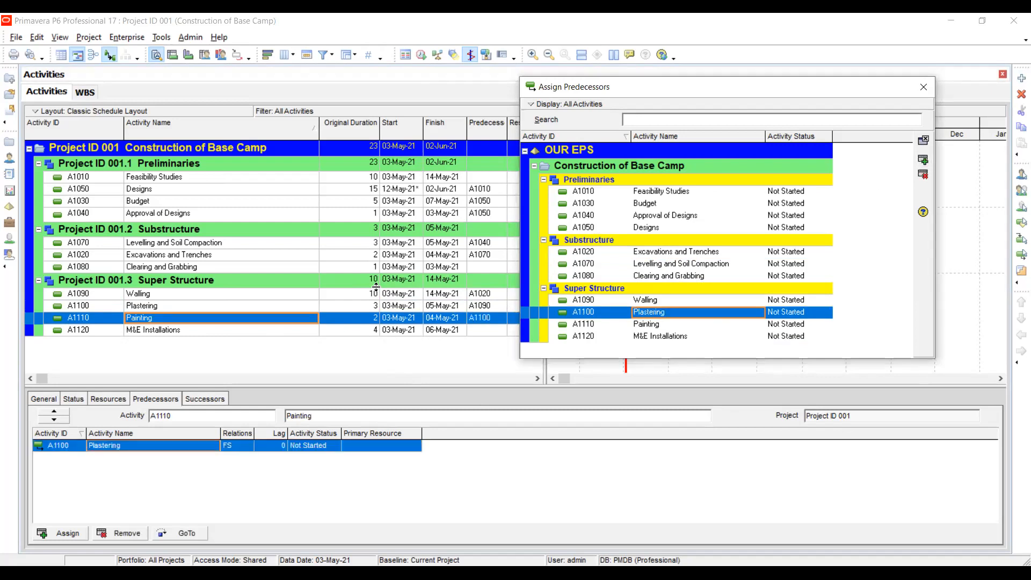
Step: Assign Painting as the predecessor of M&E Installations and close the Assign Predecessors dialog
{"action": "left_click", "coordinate": [207, 332]}
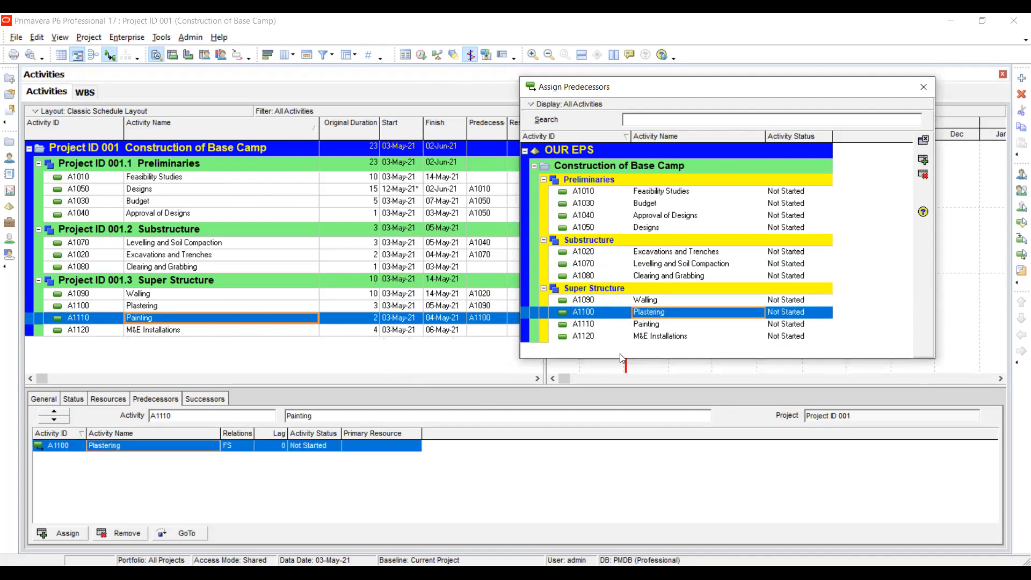
{"action": "double_click", "coordinate": [656, 325]}
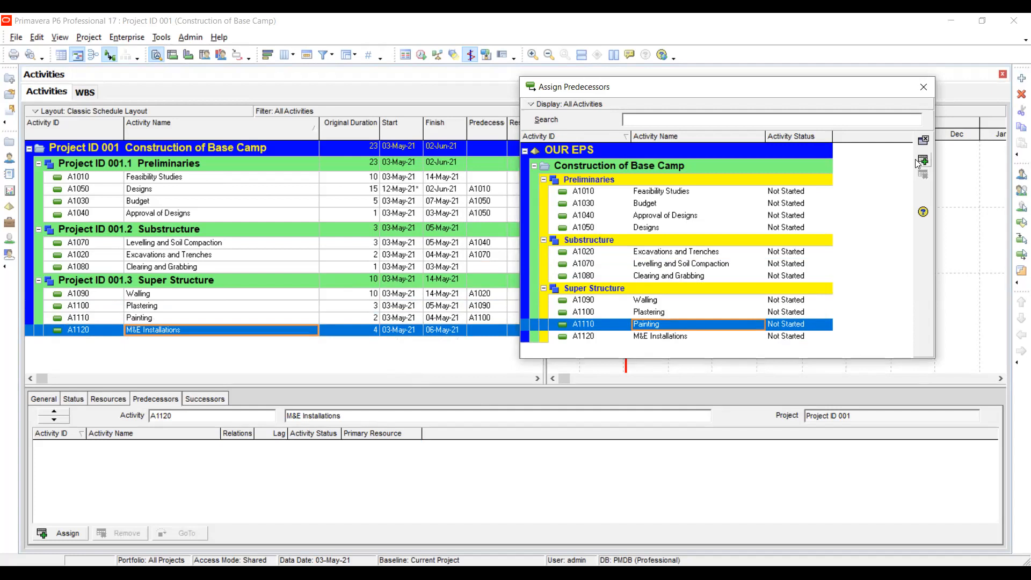
{"action": "left_click", "coordinate": [923, 87]}
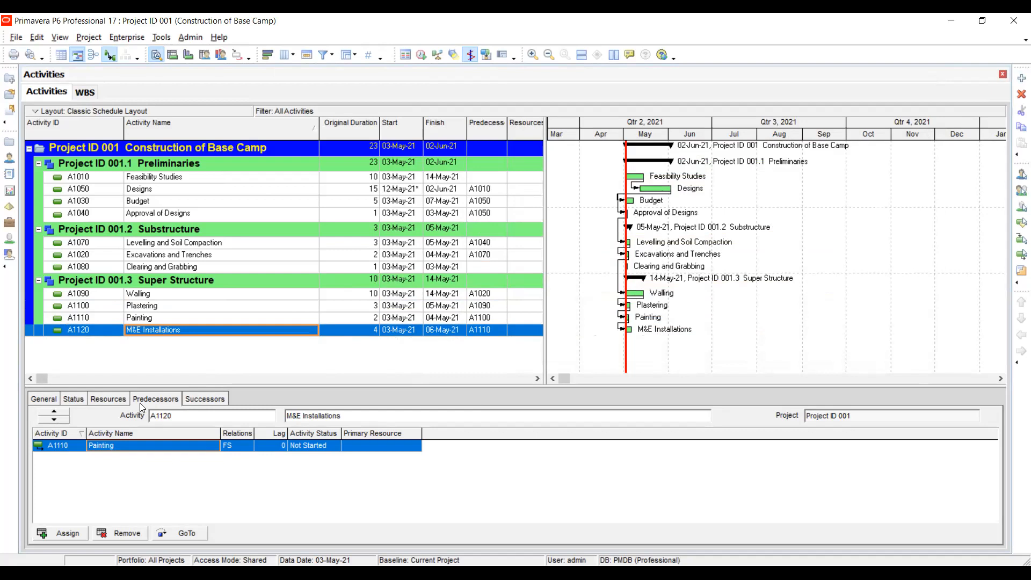
Step: View the Assign Successors dialog for M&E Installations without assigning anything, and return to its predecessors
{"action": "left_click", "coordinate": [202, 397]}
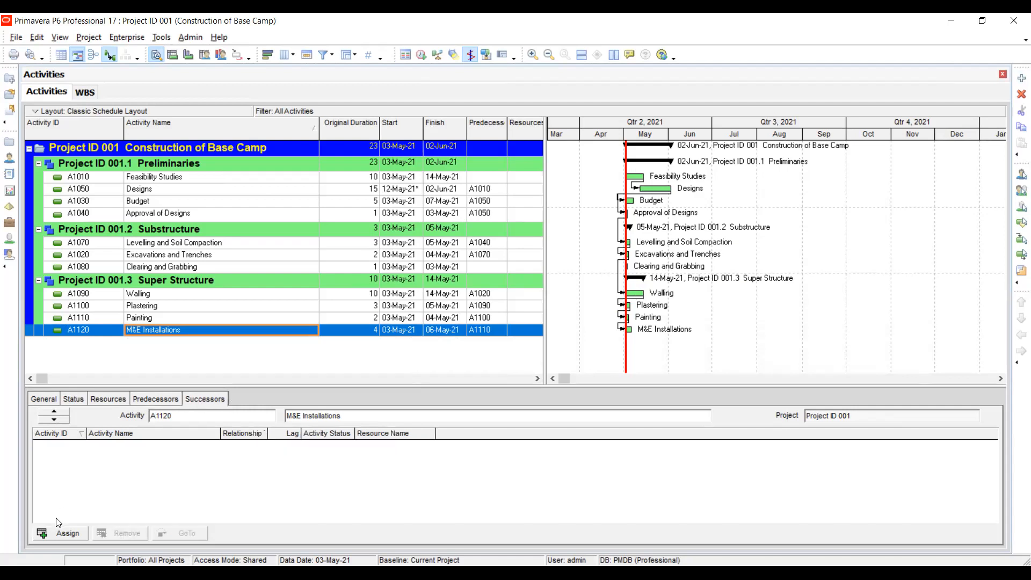
{"action": "left_click", "coordinate": [59, 533]}
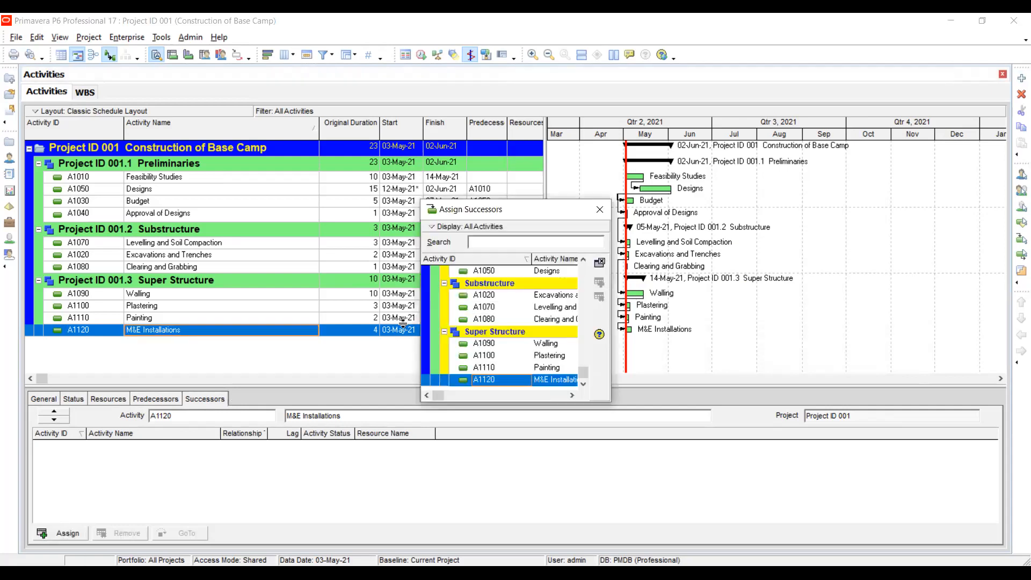
{"action": "left_click", "coordinate": [598, 211]}
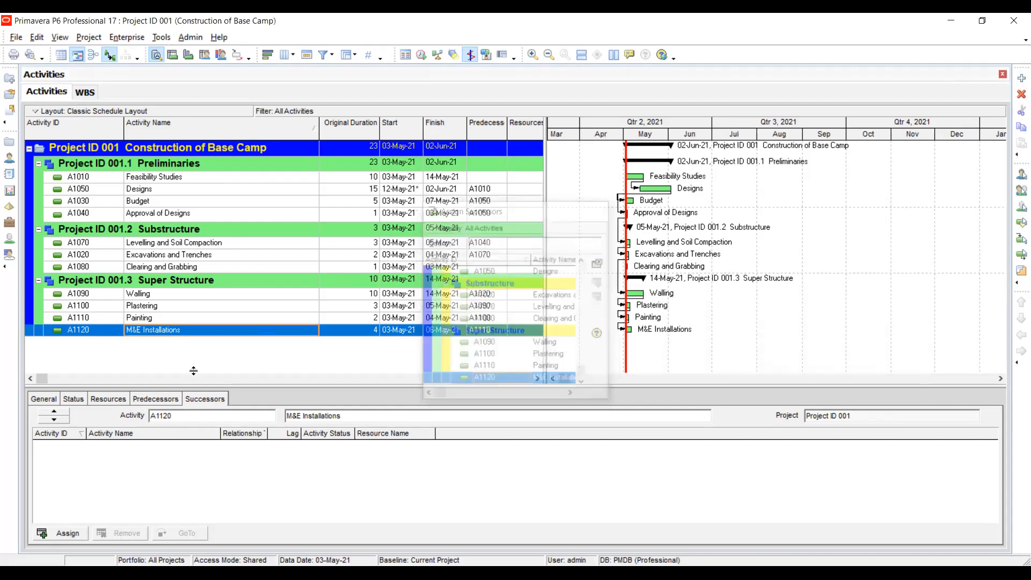
{"action": "left_click", "coordinate": [155, 399]}
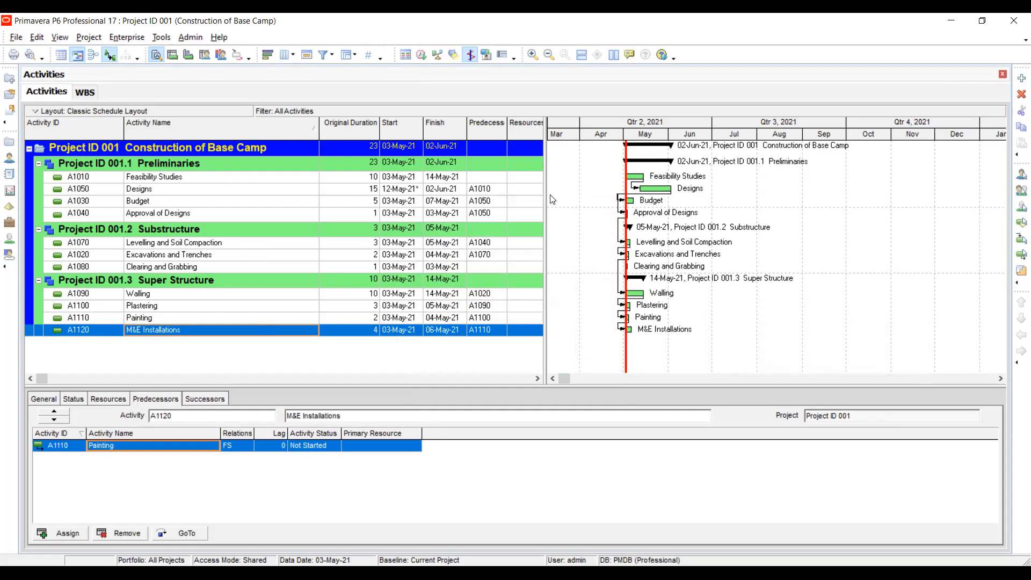
Step: Widen the activity table, review the general schedule options, and close the Schedule dialog without scheduling
{"action": "left_click_drag", "start_coordinate": [543, 196], "coordinate": [656, 203]}
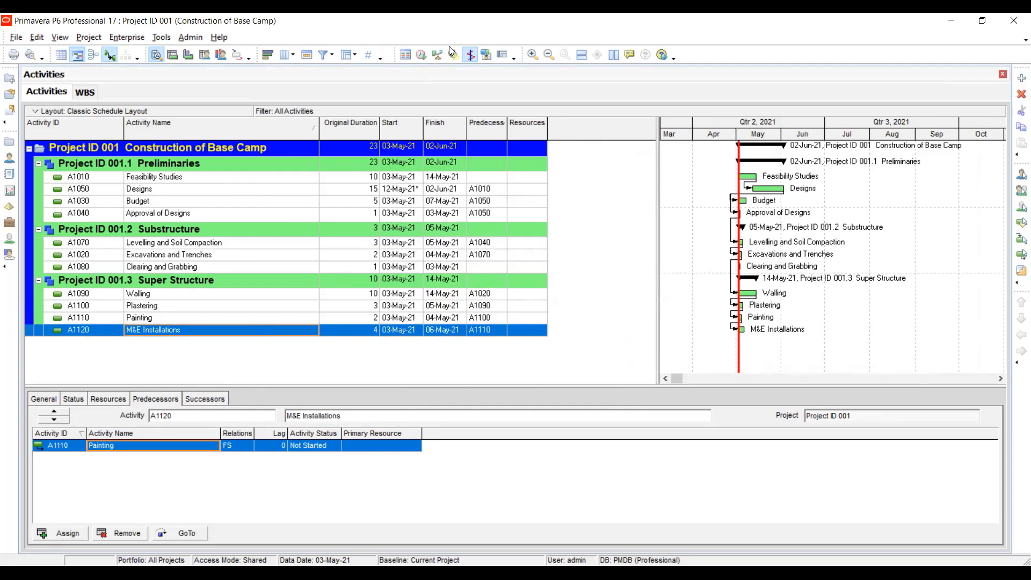
{"action": "left_click", "coordinate": [422, 54]}
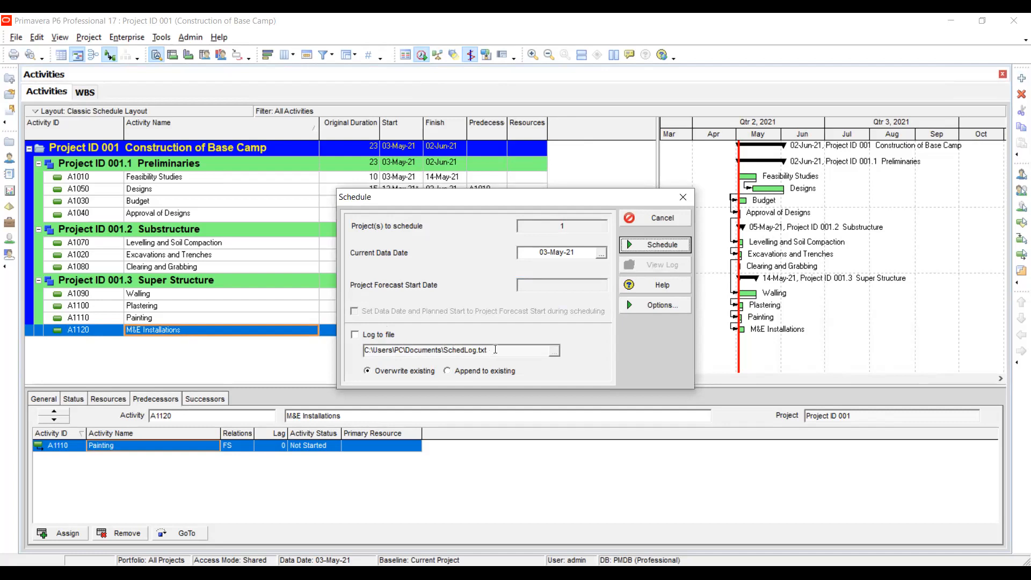
{"action": "left_click", "coordinate": [354, 335]}
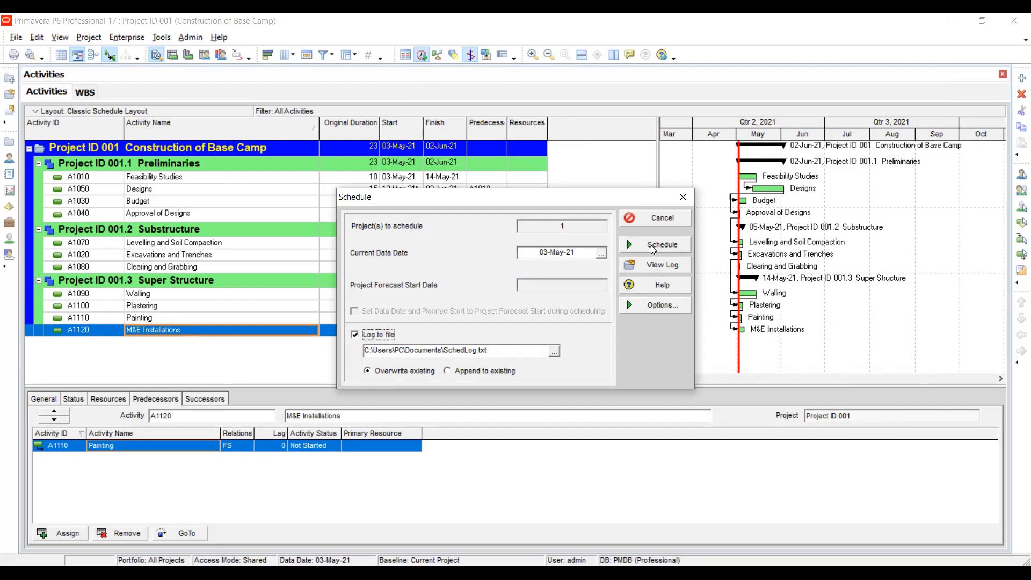
{"action": "left_click", "coordinate": [654, 304]}
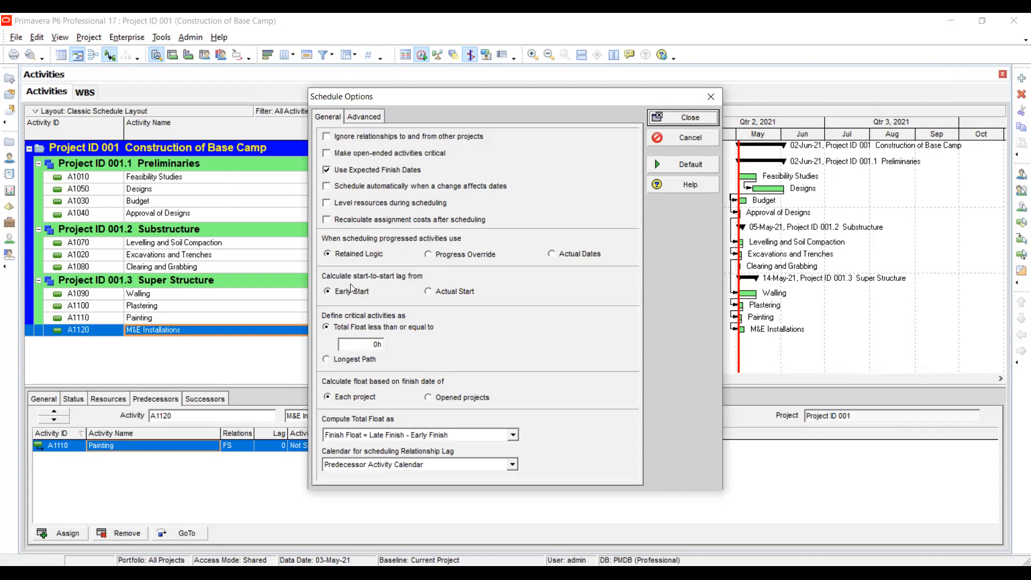
{"action": "left_click", "coordinate": [662, 143]}
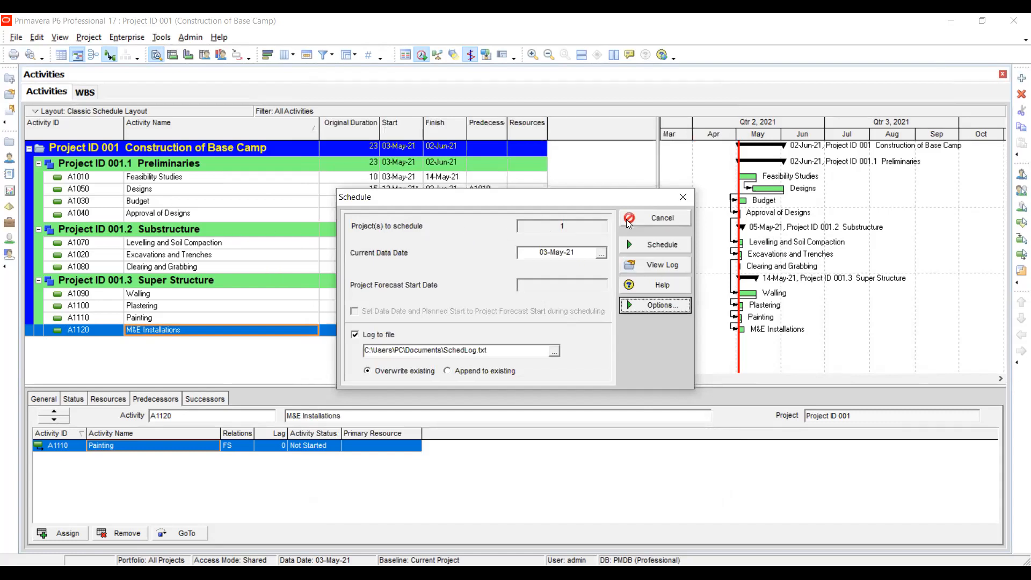
{"action": "left_click", "coordinate": [634, 219]}
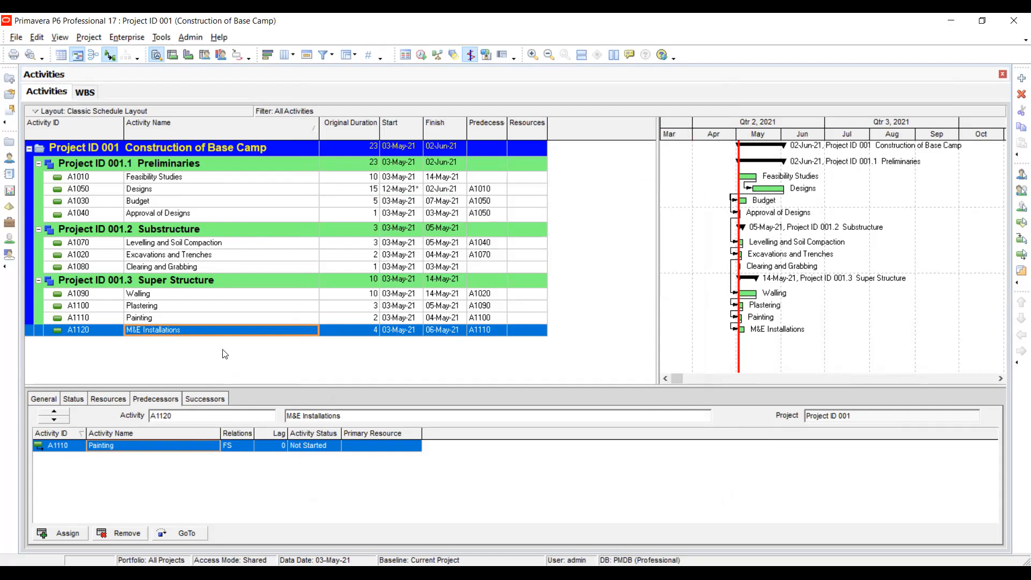
Step: Review the relationship types available between Designs and its predecessor Feasibility Studies, keeping FS
{"action": "left_click", "coordinate": [161, 178]}
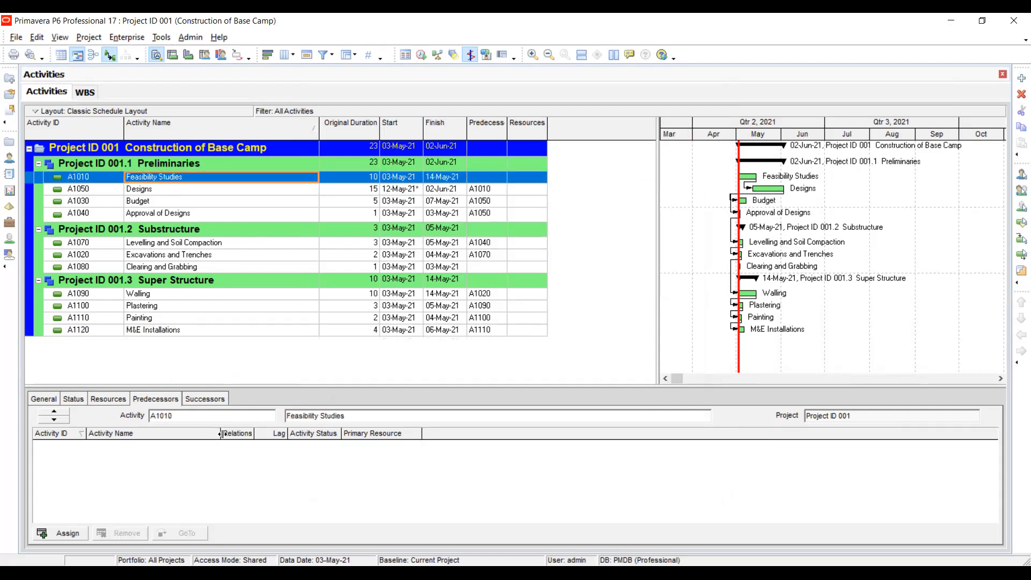
{"action": "left_click", "coordinate": [191, 189]}
{"action": "left_click", "coordinate": [239, 446]}
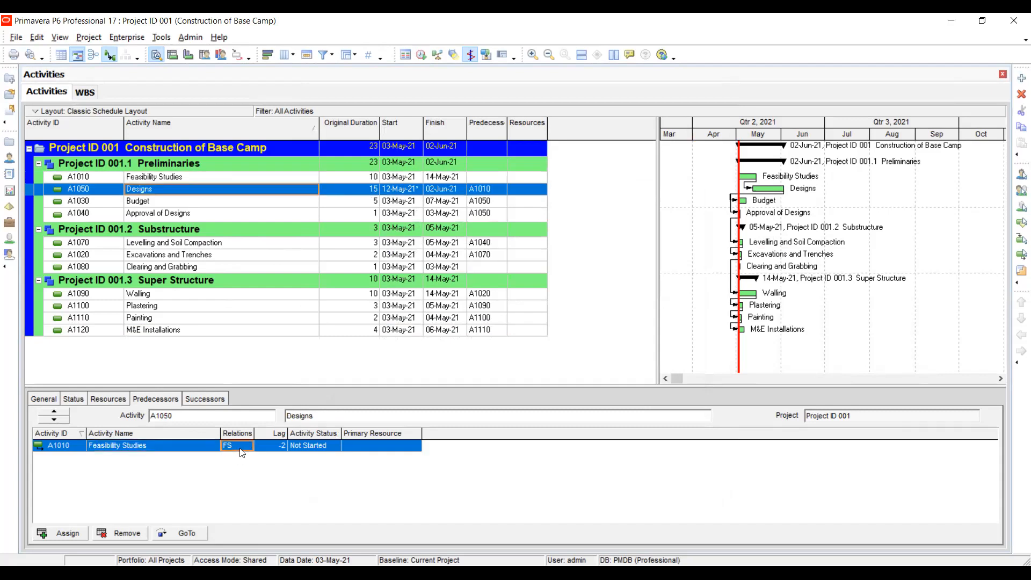
{"action": "left_click", "coordinate": [247, 449]}
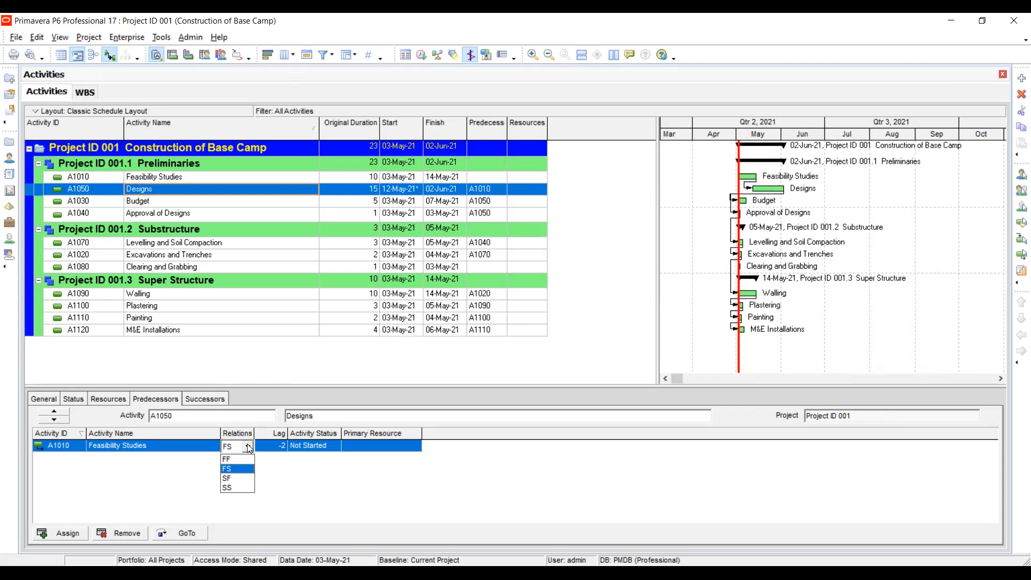
{"action": "left_click", "coordinate": [248, 448]}
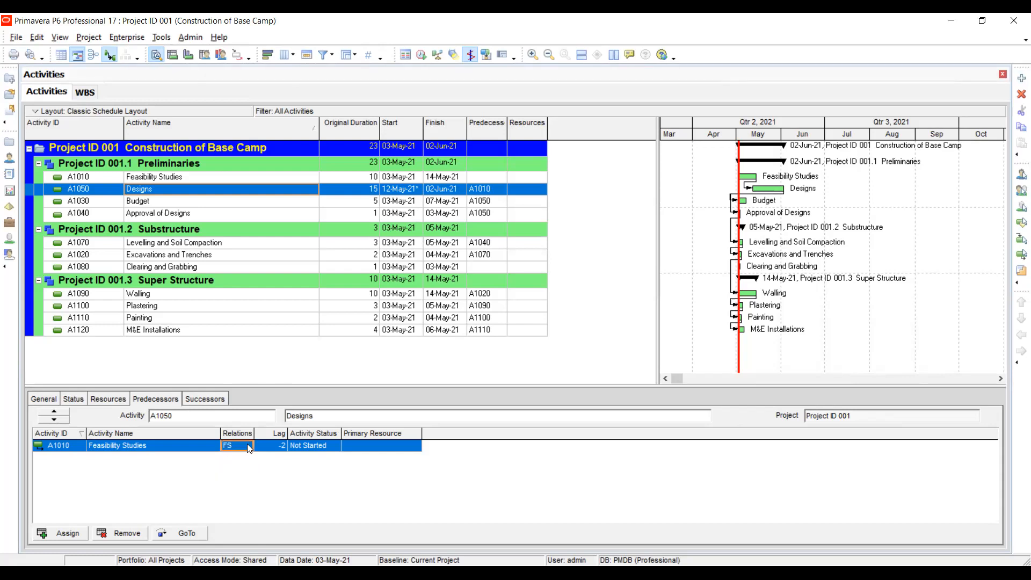
{"action": "left_click", "coordinate": [248, 445]}
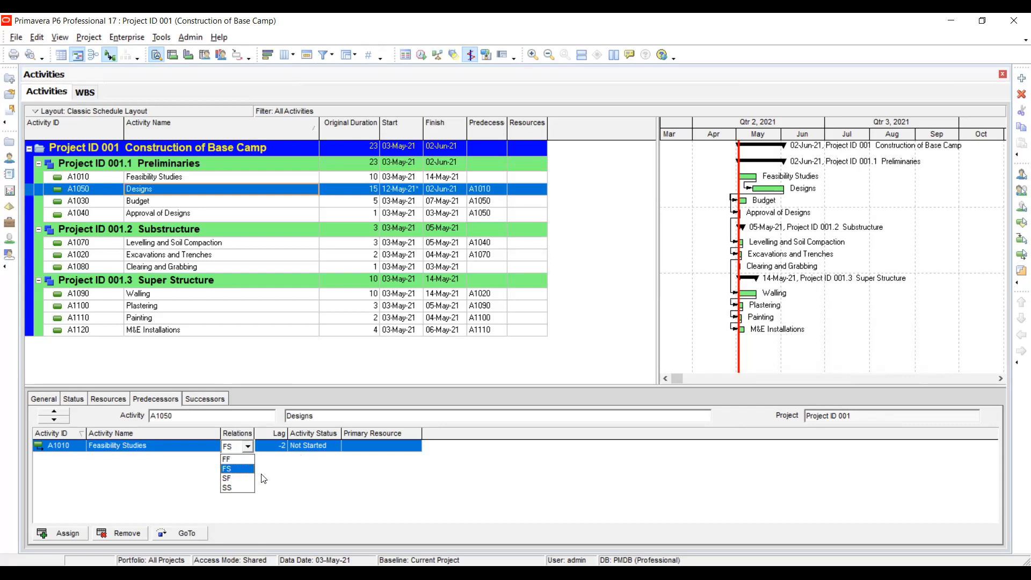
{"action": "left_click", "coordinate": [242, 471]}
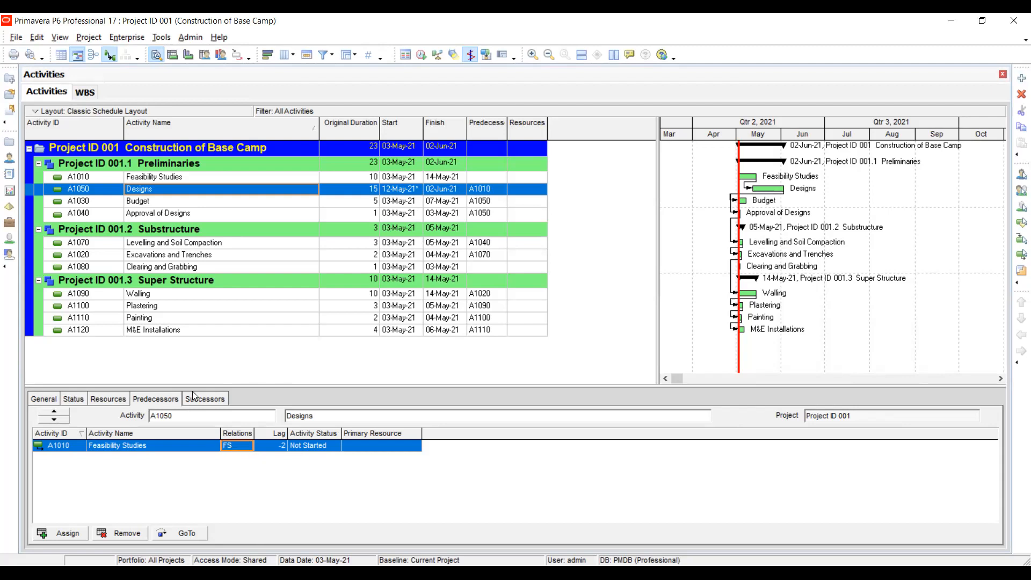
Step: Revisit the Schedule dialog with file logging enabled, look over its options again, and leave without scheduling
{"action": "left_click", "coordinate": [418, 54]}
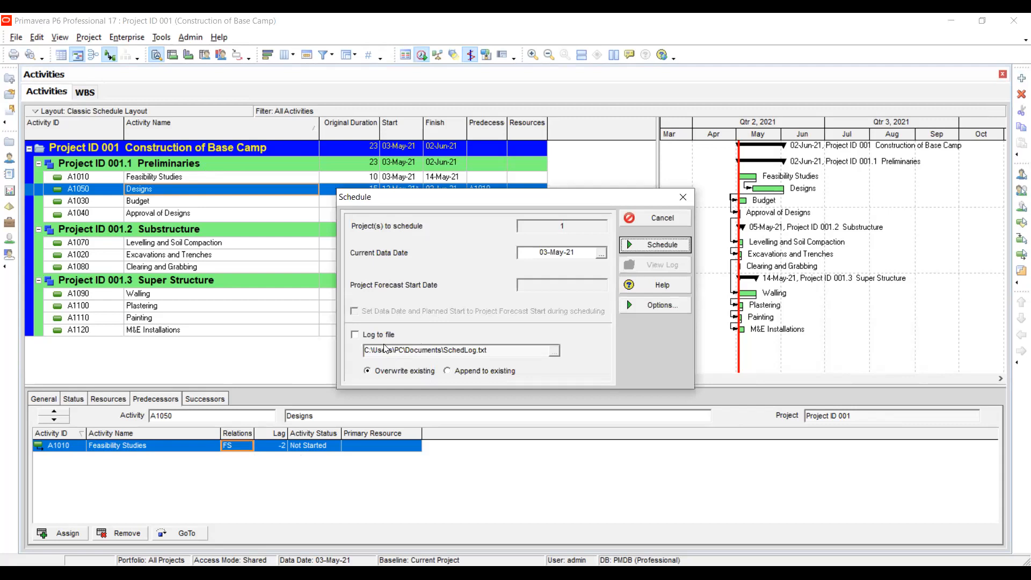
{"action": "left_click", "coordinate": [356, 337]}
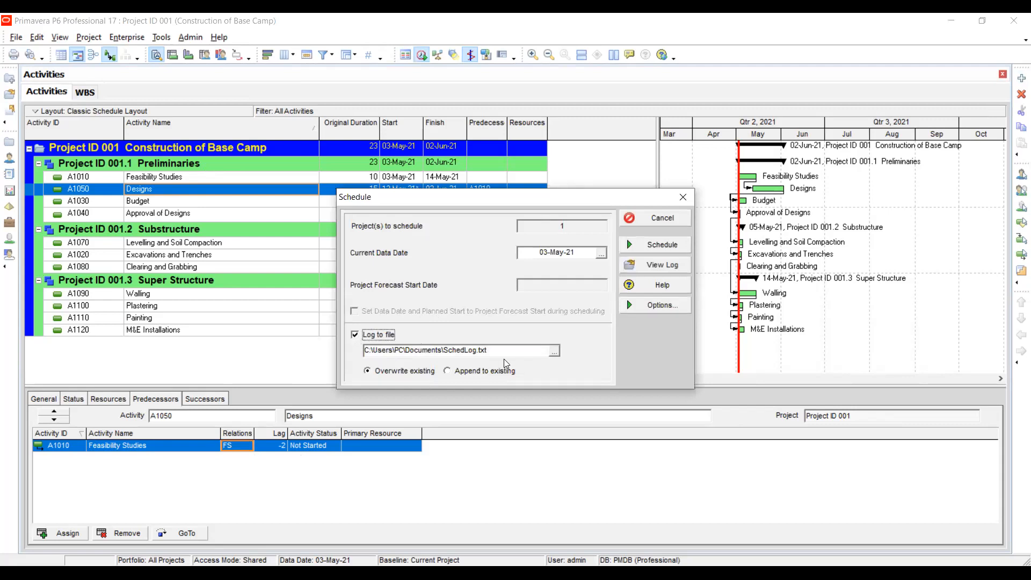
{"action": "left_click", "coordinate": [648, 312]}
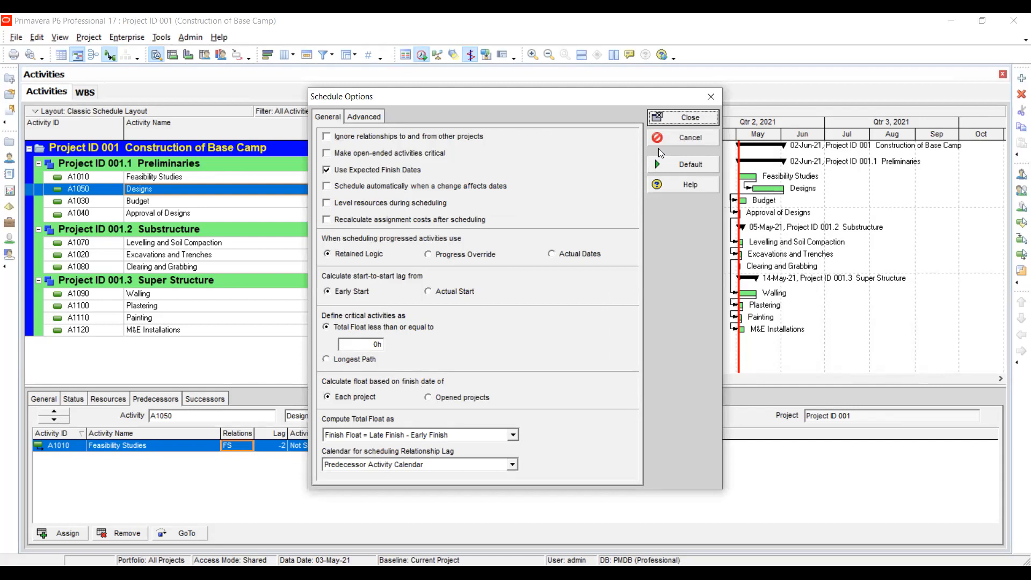
{"action": "left_click", "coordinate": [690, 118]}
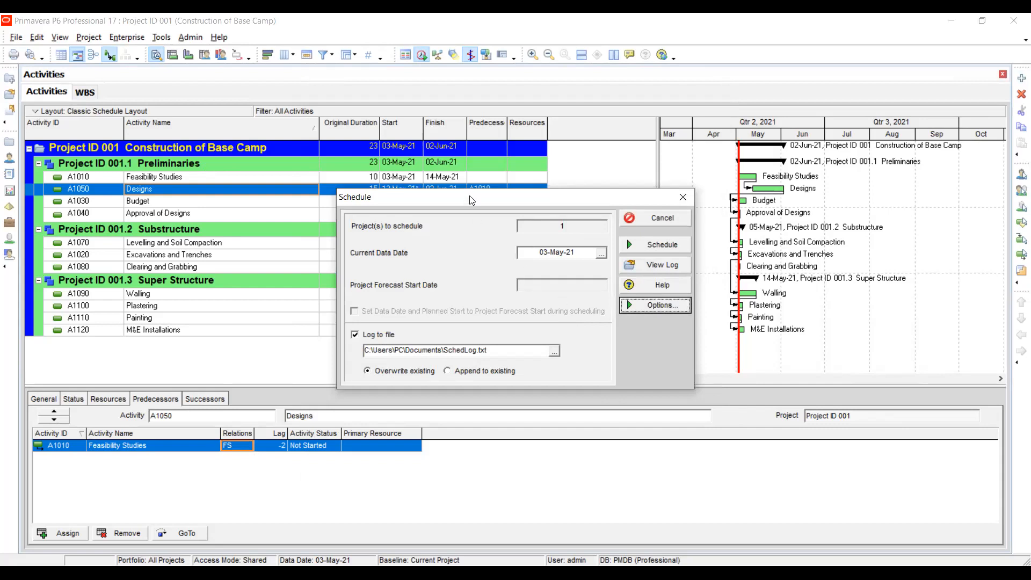
{"action": "left_click_drag", "start_coordinate": [469, 196], "coordinate": [448, 196]}
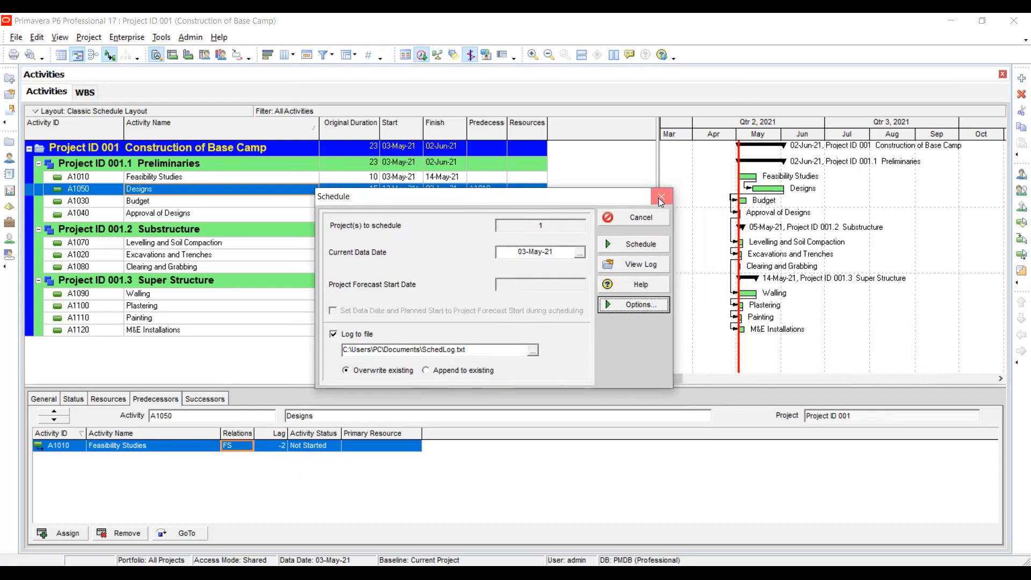
{"action": "left_click", "coordinate": [662, 198]}
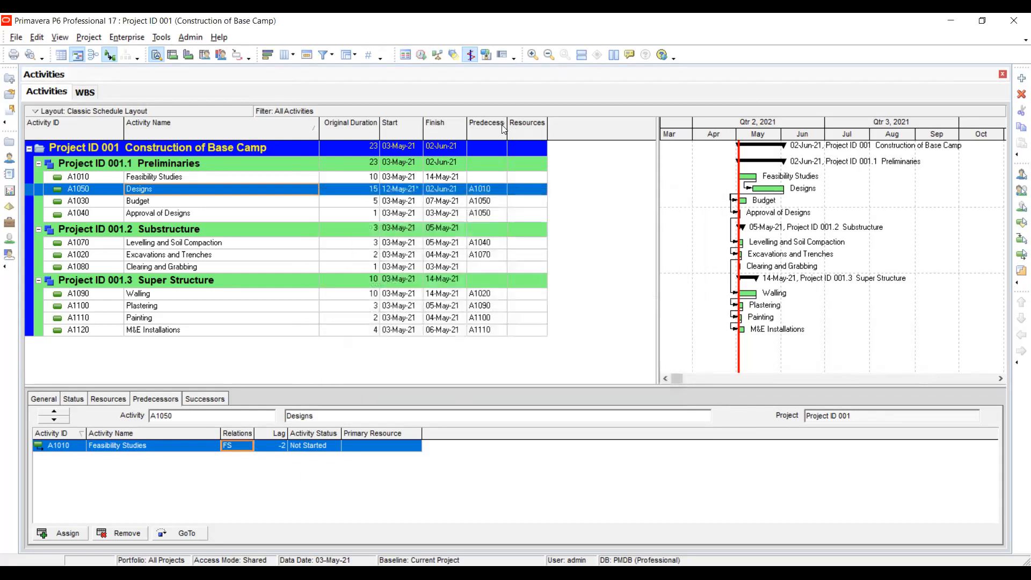
Step: Schedule the project with data date 03-May-21 and logging to SchedLog.txt, and widen the Gantt chart area
{"action": "left_click", "coordinate": [422, 55]}
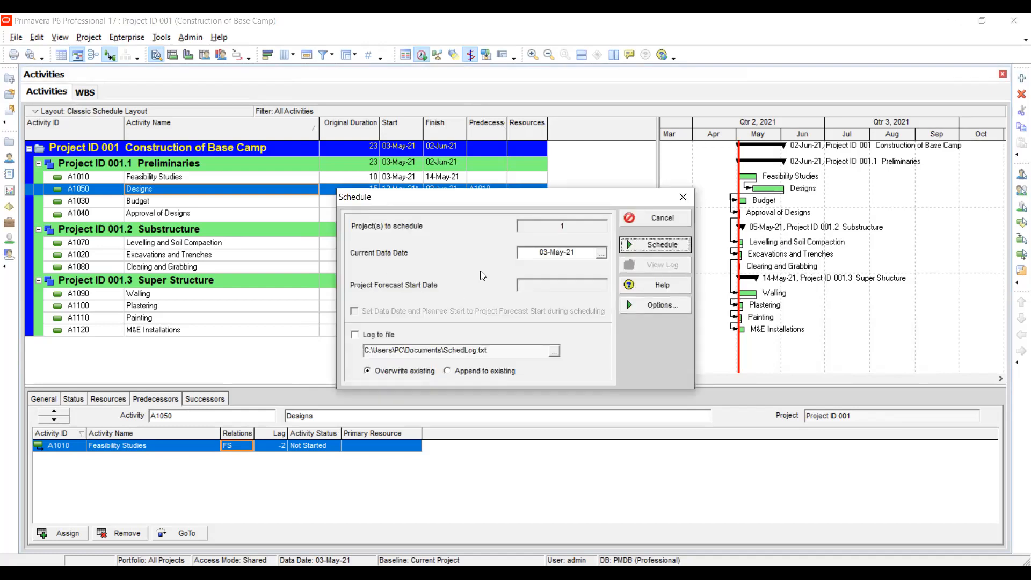
{"action": "left_click", "coordinate": [358, 337]}
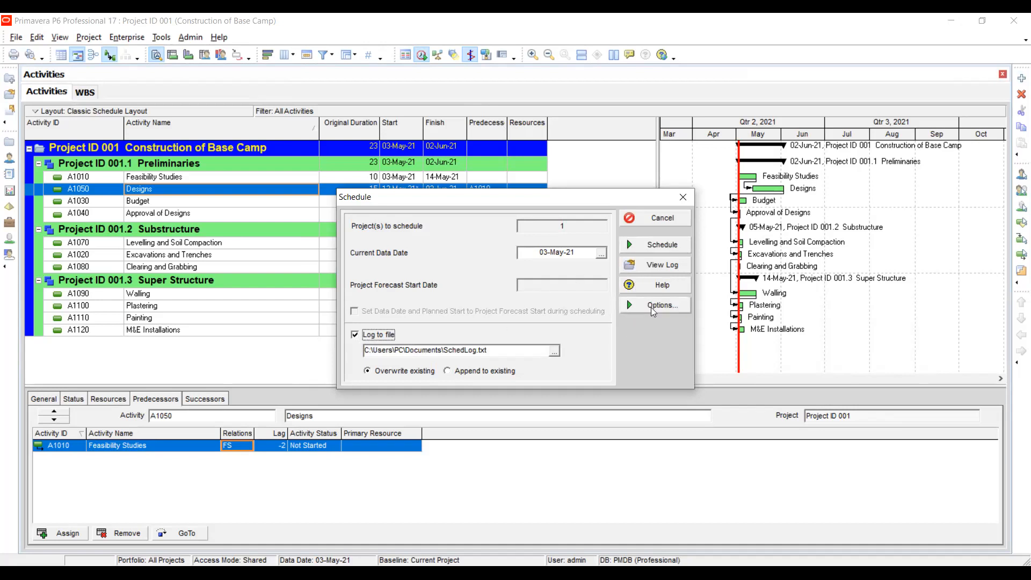
{"action": "left_click", "coordinate": [653, 245]}
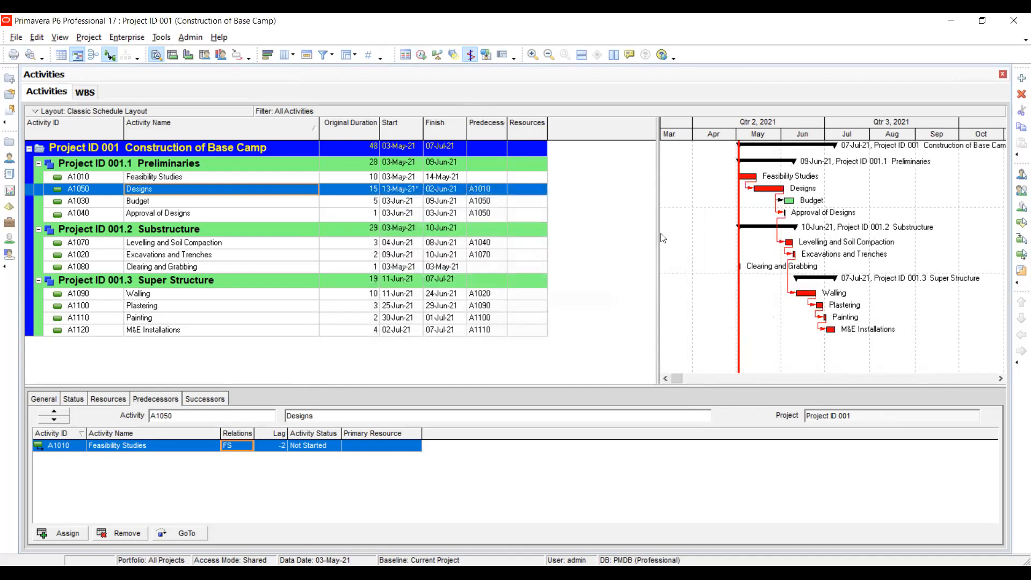
{"action": "left_click_drag", "start_coordinate": [658, 233], "coordinate": [571, 241]}
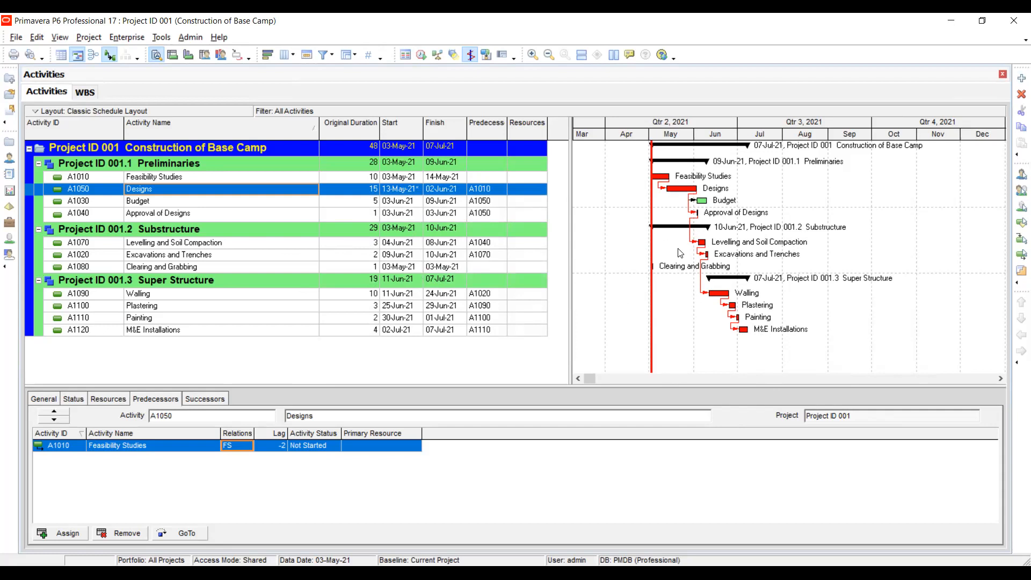
Step: View the Assign Predecessors dialog for Designs and close it without assigning anything
{"action": "left_click", "coordinate": [497, 191]}
{"action": "left_click", "coordinate": [498, 191]}
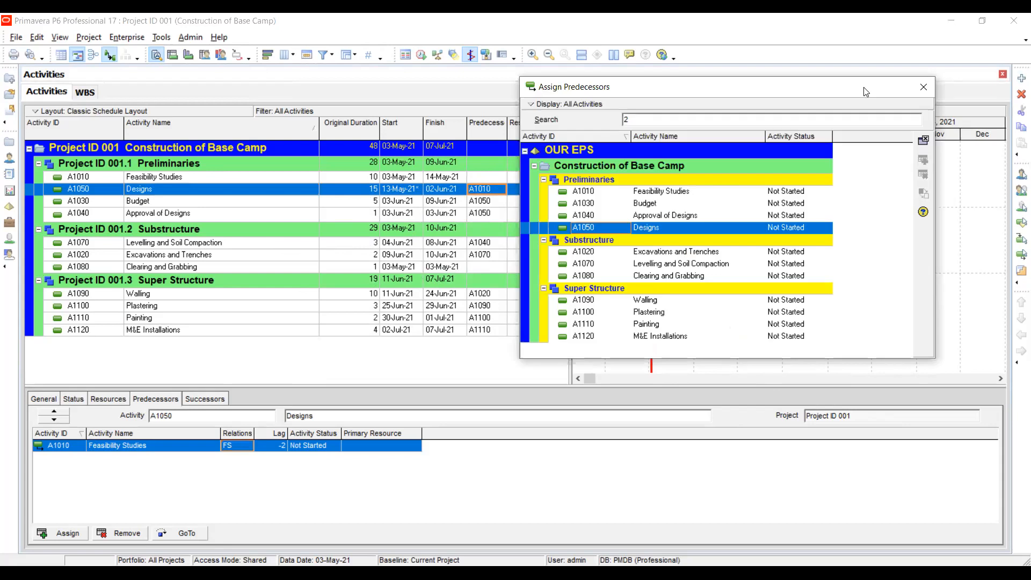
{"action": "left_click", "coordinate": [922, 89]}
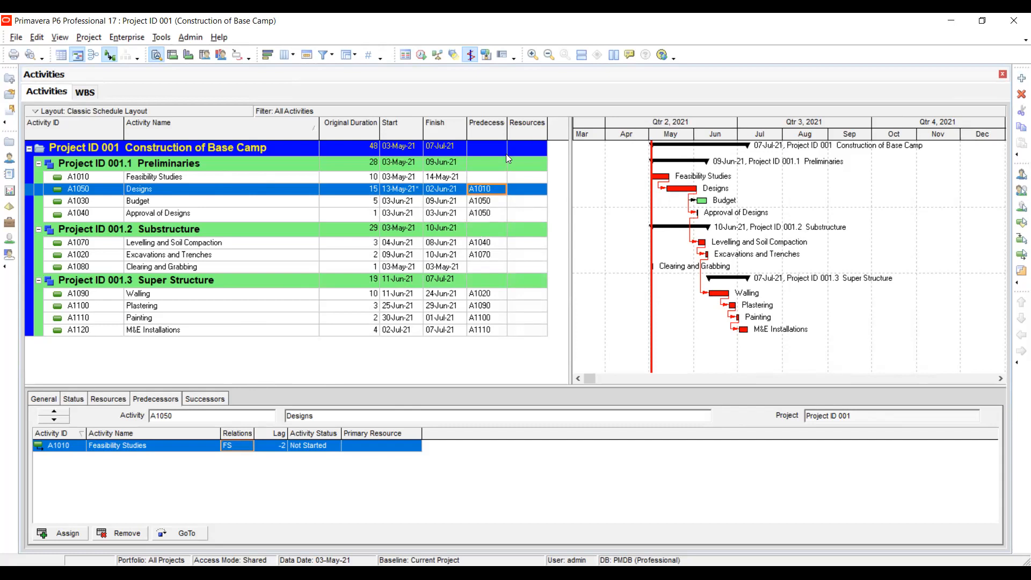
Step: Check the general schedule options again and cancel the Schedule dialog
{"action": "left_click", "coordinate": [421, 56]}
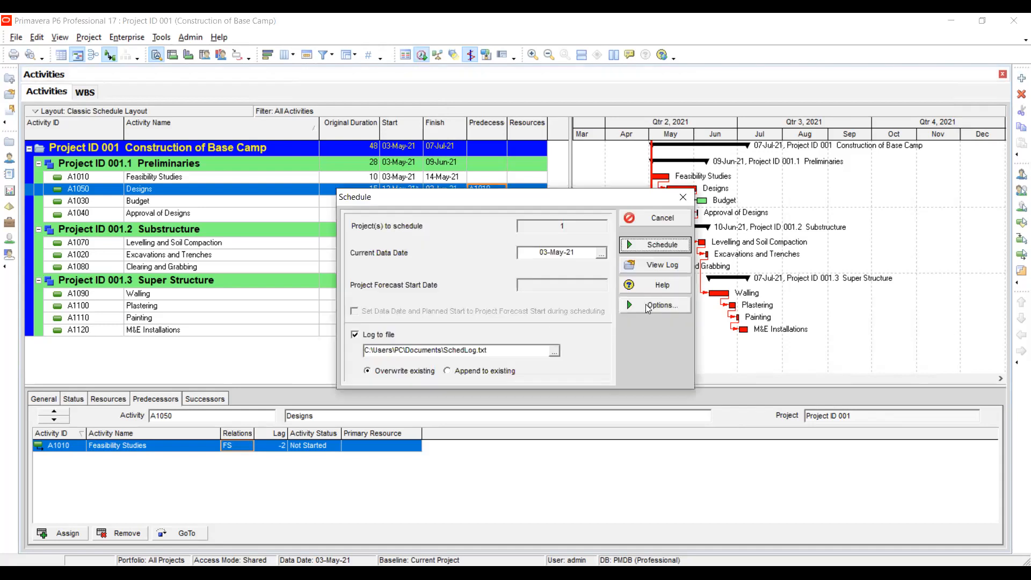
{"action": "left_click", "coordinate": [652, 306]}
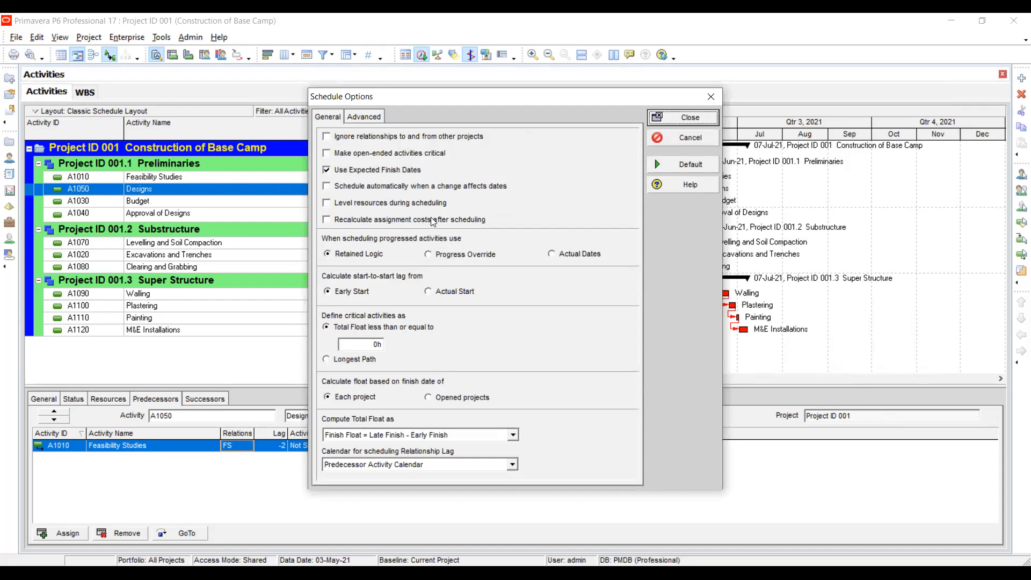
{"action": "left_click", "coordinate": [663, 122]}
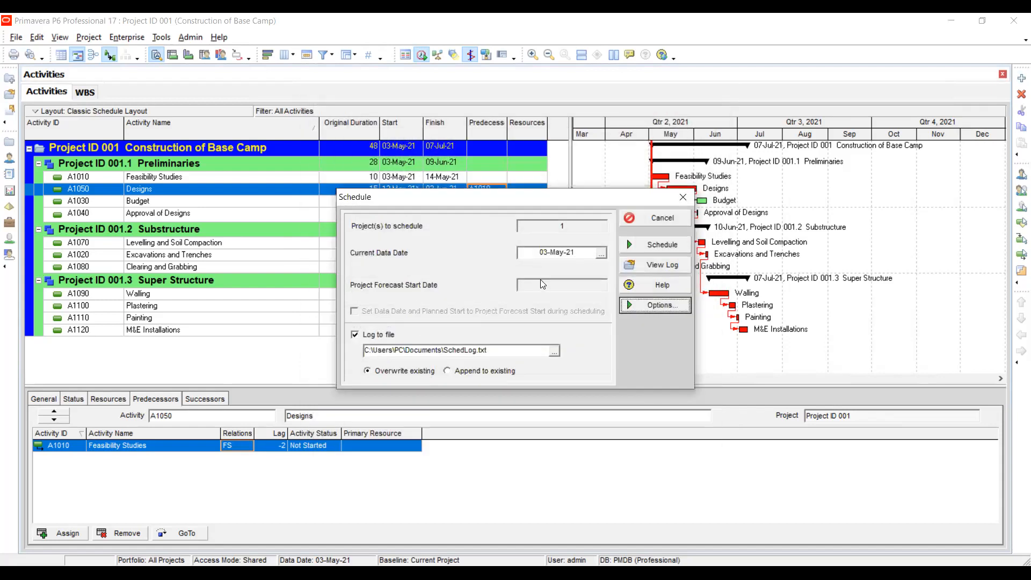
{"action": "left_click", "coordinate": [666, 221]}
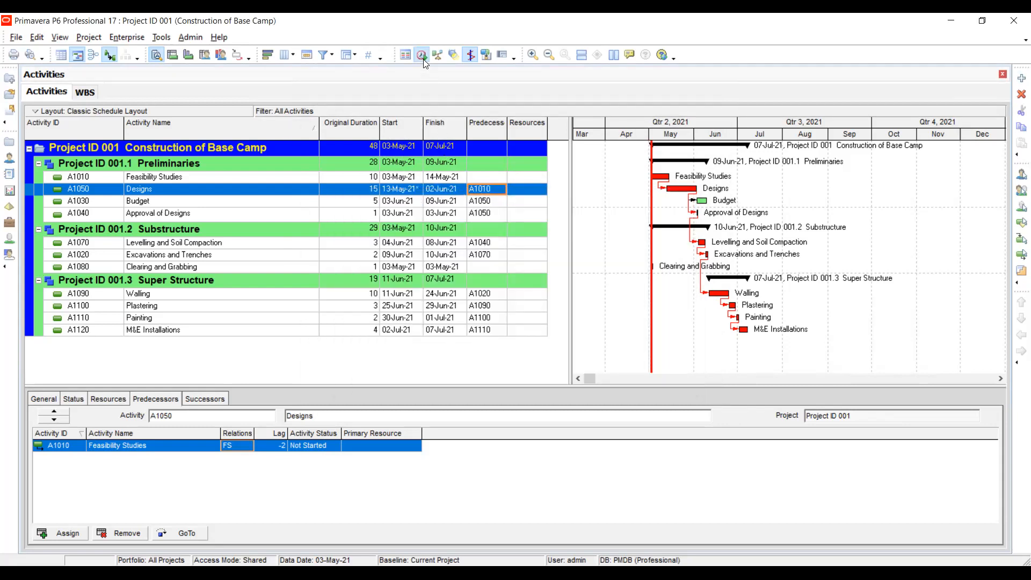
Step: Compare the advanced and general schedule options, and close the Schedule dialog without rescheduling
{"action": "key", "text": "F9"}
{"action": "left_click", "coordinate": [685, 301]}
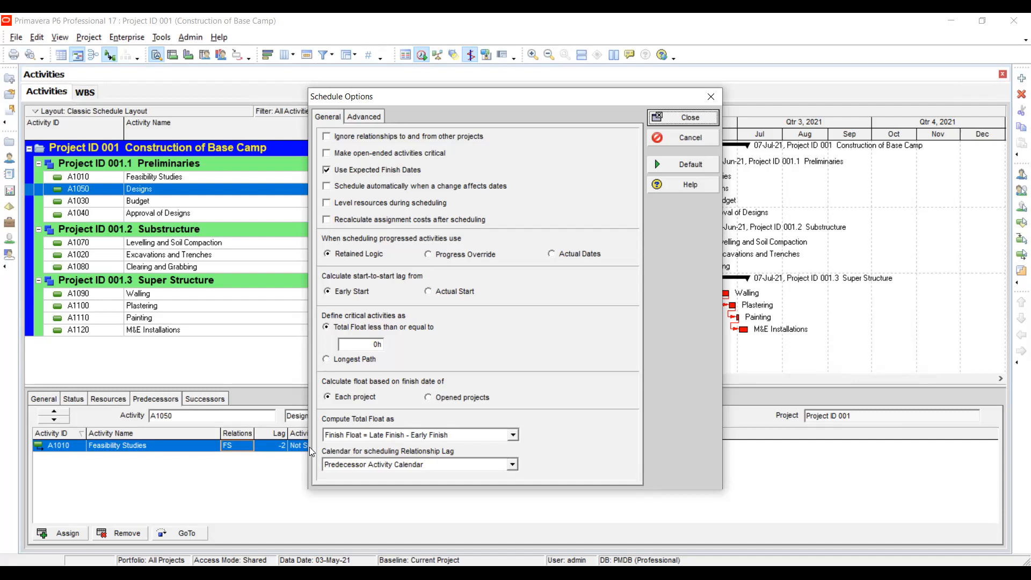
{"action": "left_click", "coordinate": [365, 123]}
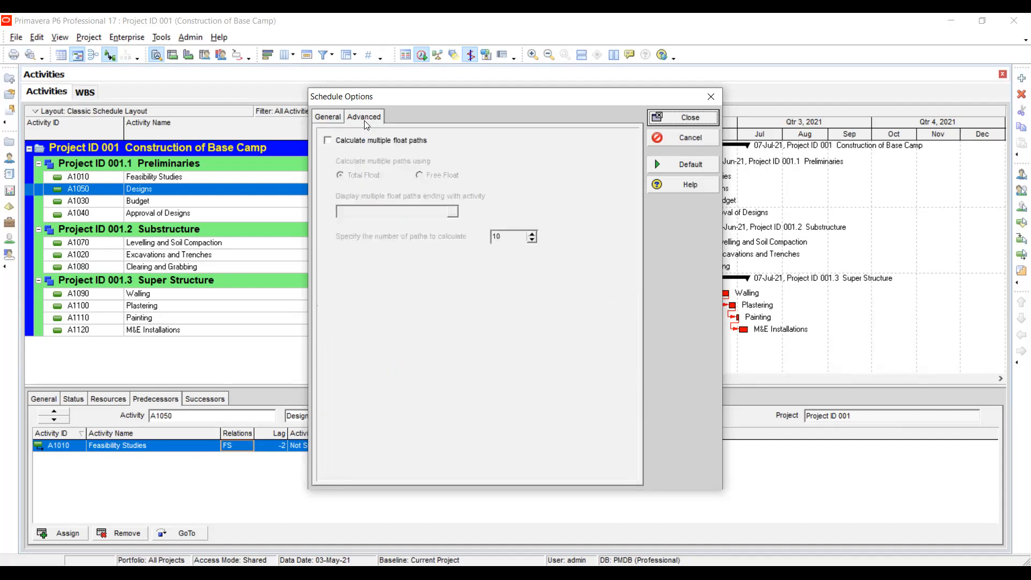
{"action": "left_click", "coordinate": [334, 115]}
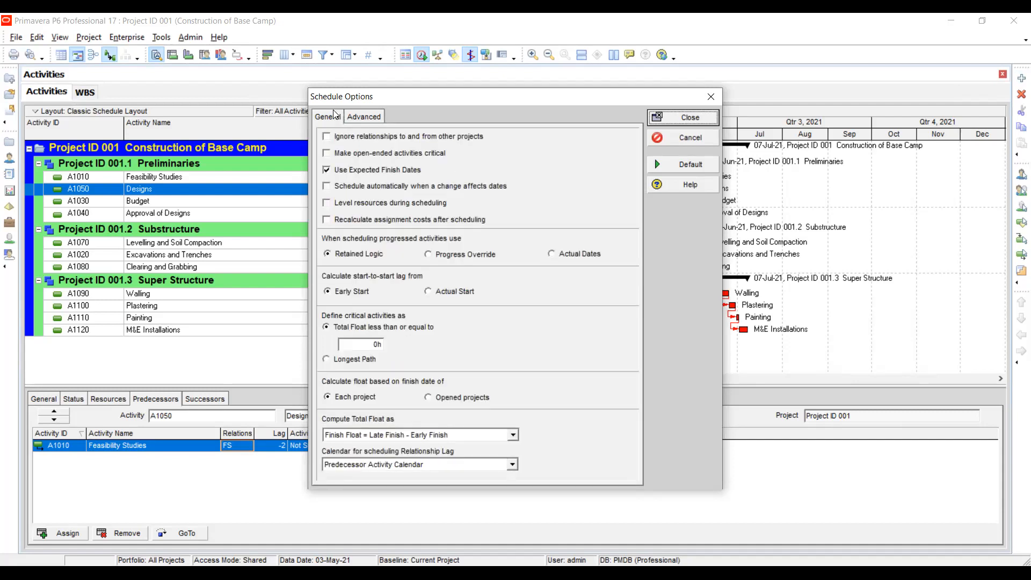
{"action": "left_click", "coordinate": [689, 120]}
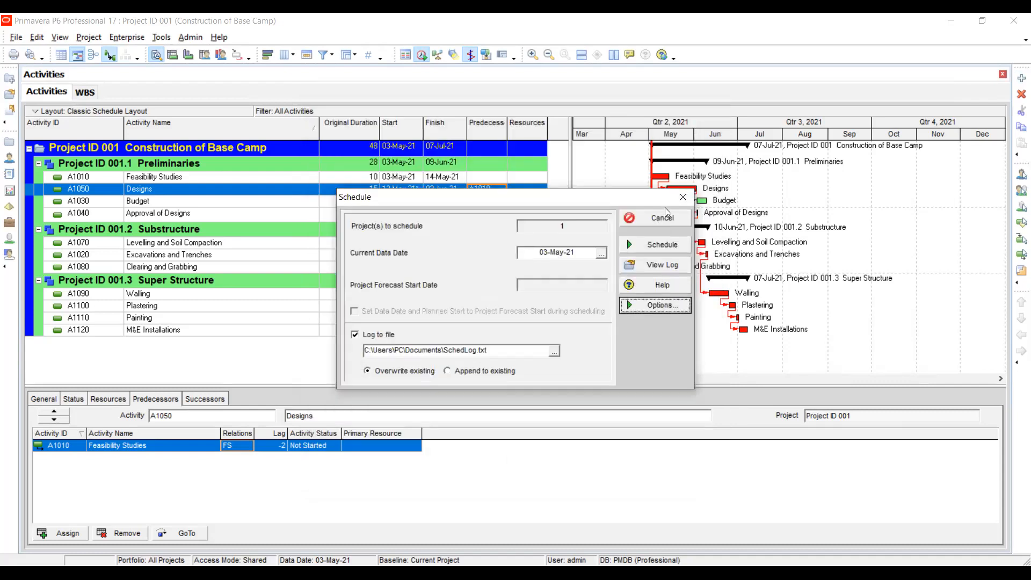
{"action": "left_click", "coordinate": [683, 197]}
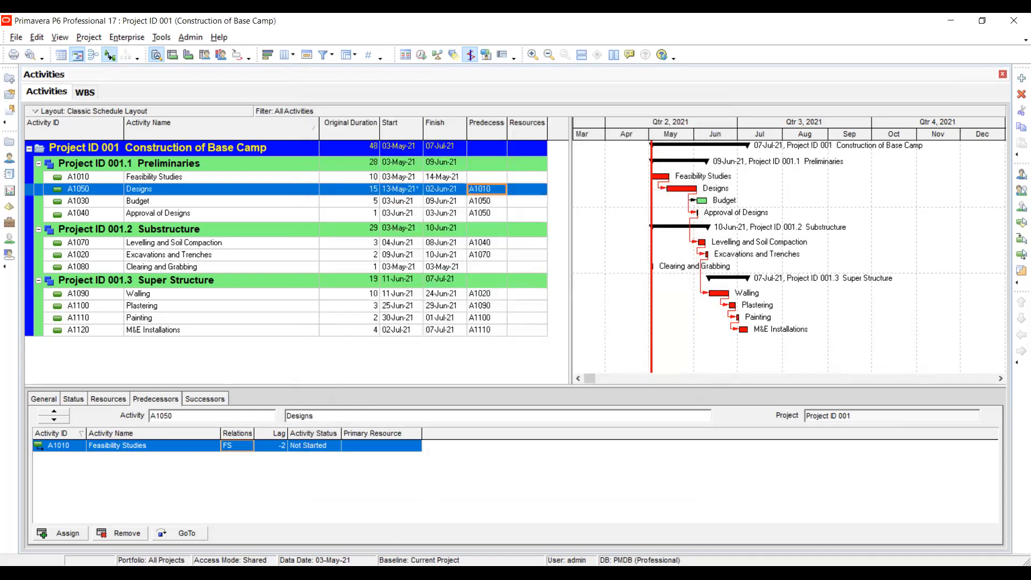
Step: Bring up the schedule log SchedLog in Notepad to examine the scheduling settings, statistics and warnings
{"action": "key", "text": "F9"}
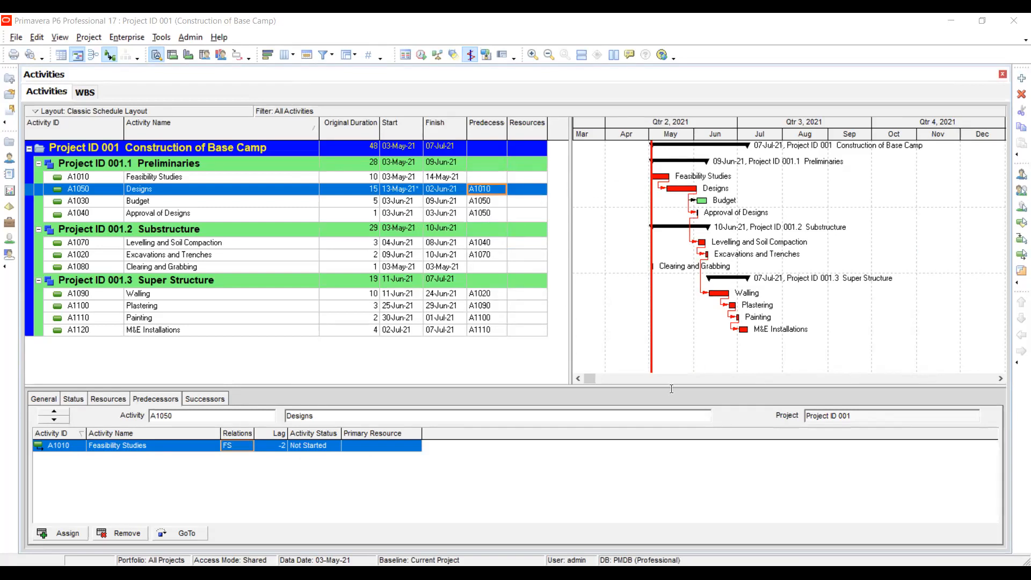
{"action": "key", "text": "alt+Tab"}
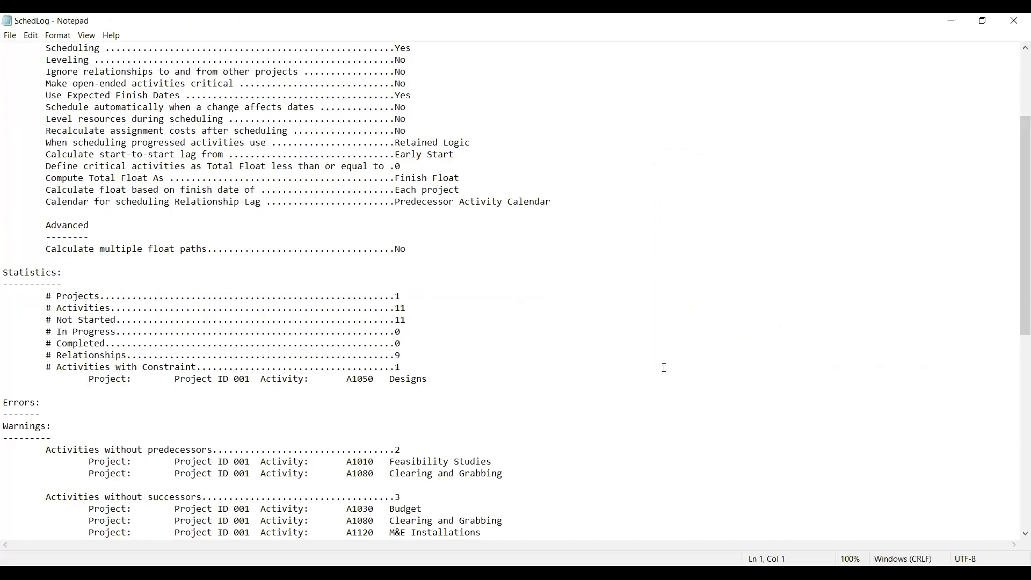
Step: Look through the schedule log and highlight its general scheduling settings, from Scheduling to Calendar for scheduling Relationship Lag
{"action": "scroll", "coordinate": [665, 368], "scroll_direction": "down", "scroll_amount": 12}
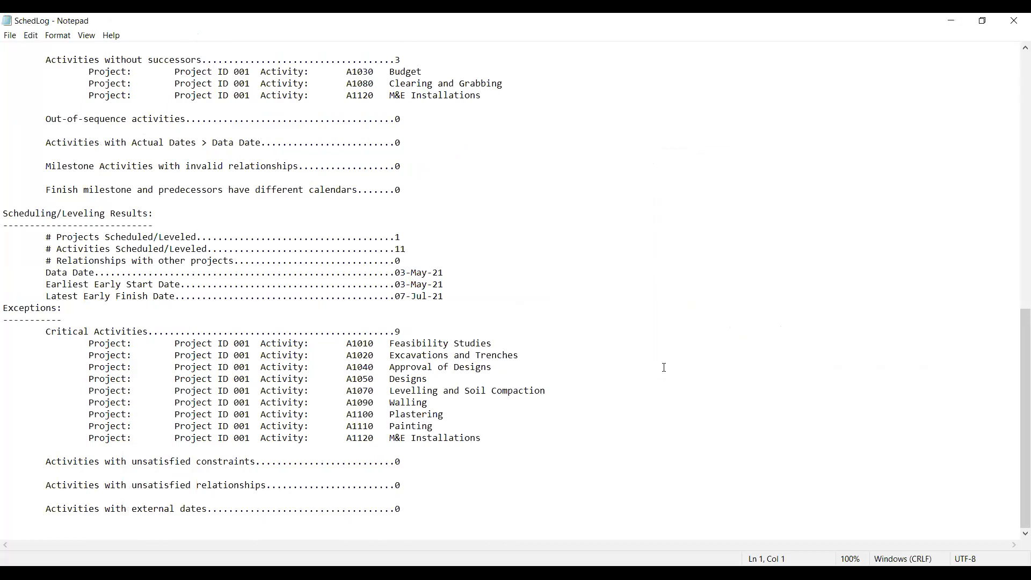
{"action": "scroll", "coordinate": [665, 367], "scroll_direction": "up", "scroll_amount": 12}
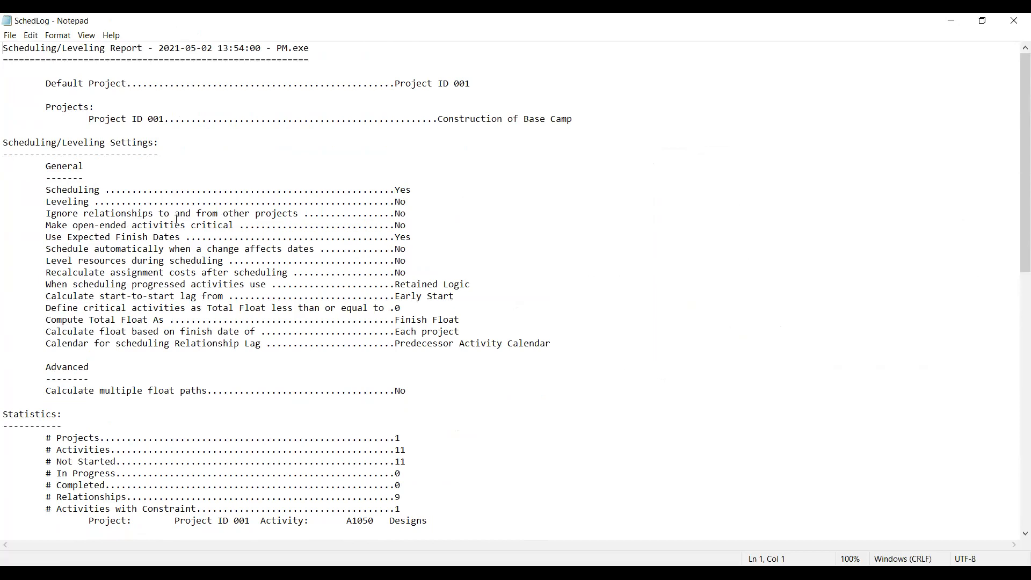
{"action": "left_click_drag", "start_coordinate": [395, 190], "coordinate": [414, 191]}
{"action": "left_click", "coordinate": [49, 190]}
{"action": "left_click_drag", "start_coordinate": [50, 190], "coordinate": [525, 358]}
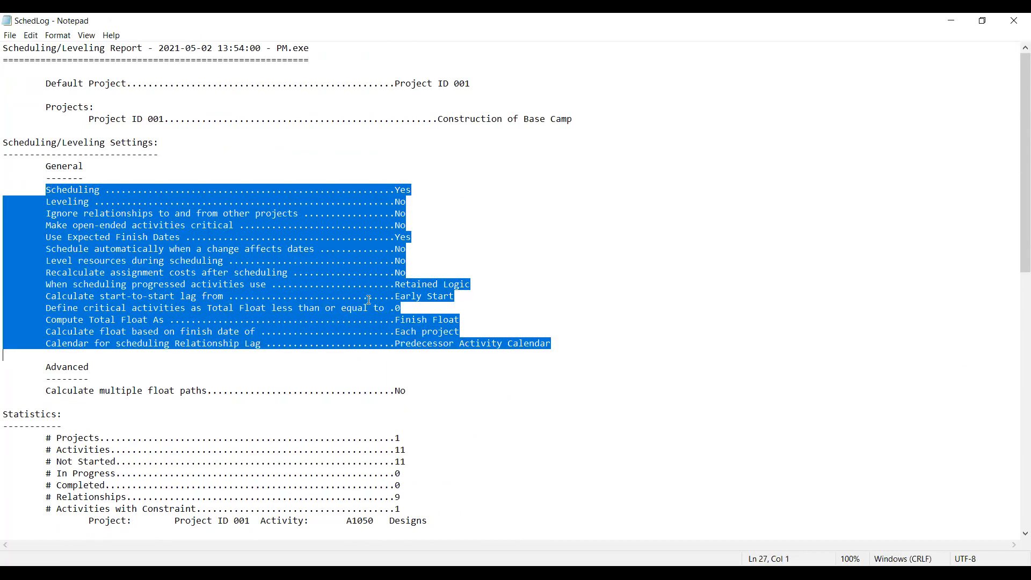
Step: Examine the log's statistics line by line, covering the total, not started, in progress and completed activities
{"action": "scroll", "coordinate": [320, 313], "scroll_direction": "down", "scroll_amount": 2}
{"action": "scroll", "coordinate": [177, 353], "scroll_direction": "down", "scroll_amount": 2}
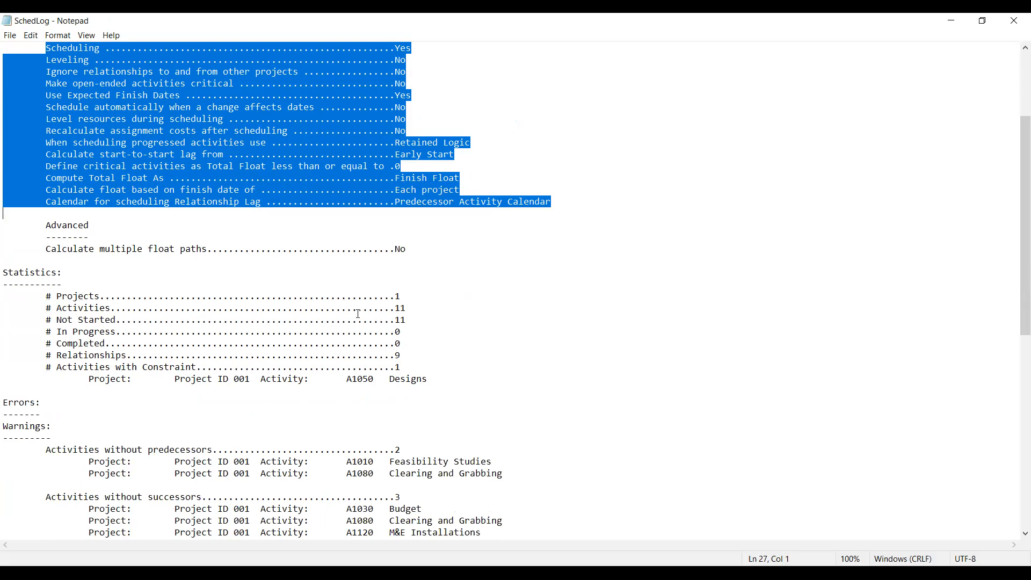
{"action": "left_click_drag", "start_coordinate": [409, 317], "coordinate": [407, 308]}
{"action": "left_click", "coordinate": [407, 306]}
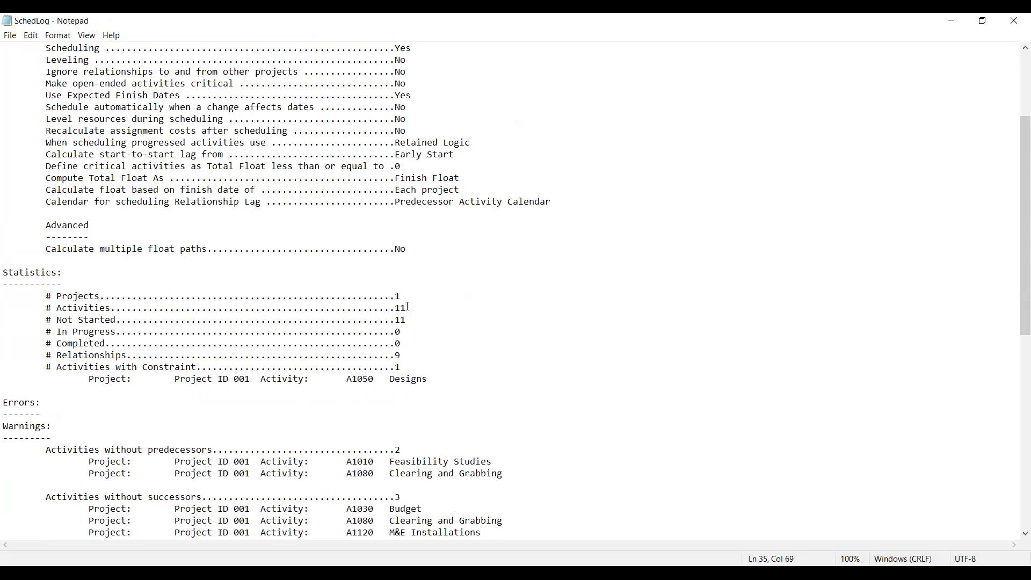
{"action": "double_click", "coordinate": [408, 306]}
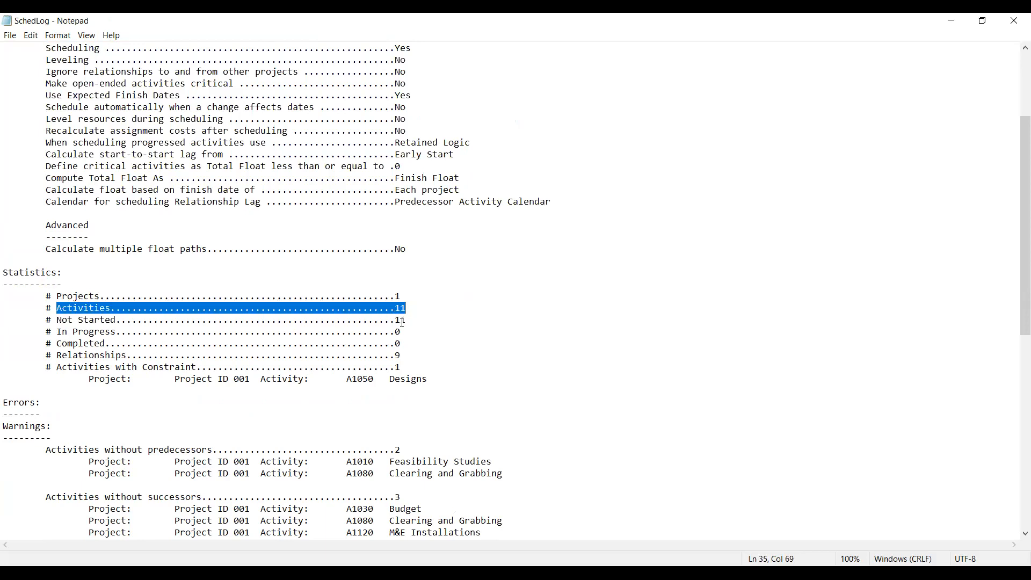
{"action": "left_click", "coordinate": [403, 321]}
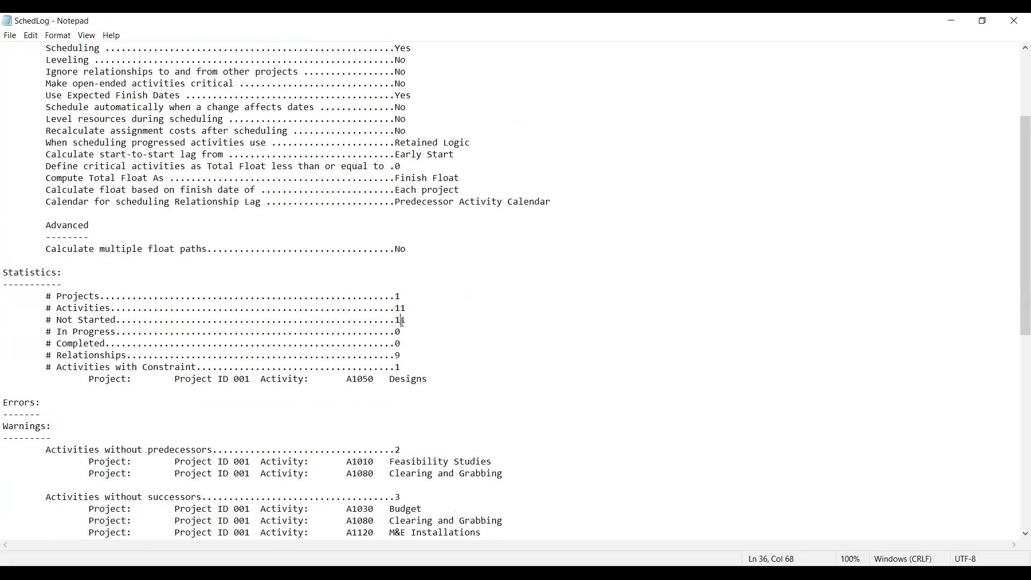
{"action": "left_click", "coordinate": [401, 334]}
{"action": "left_click_drag", "start_coordinate": [401, 333], "coordinate": [398, 333]}
{"action": "left_click", "coordinate": [399, 346]}
Step: Review the log's warnings on activities without predecessors or successors, out-of-sequence activities and invalid milestone relationships
{"action": "scroll", "coordinate": [295, 415], "scroll_direction": "down", "scroll_amount": 3}
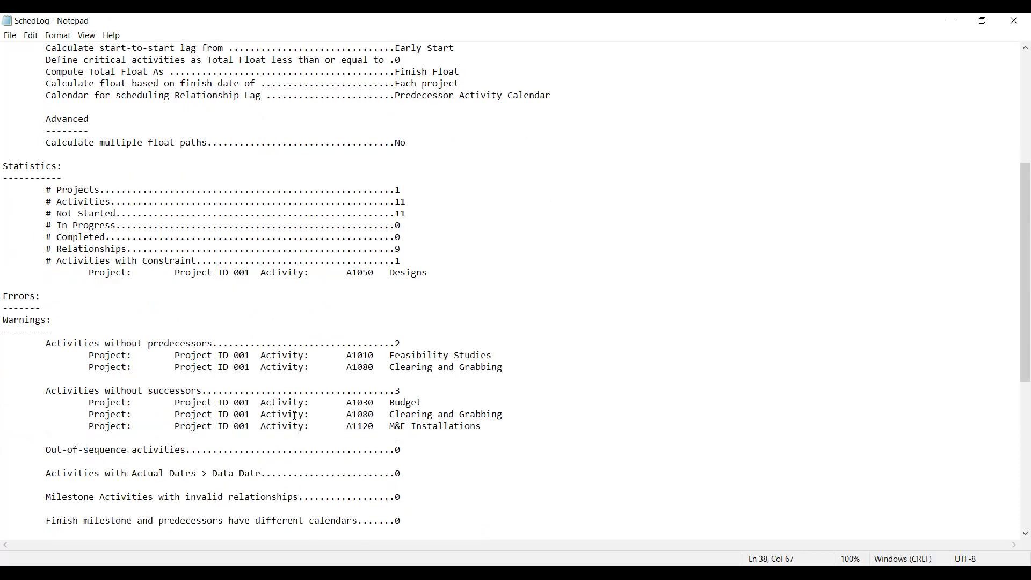
{"action": "scroll", "coordinate": [295, 417], "scroll_direction": "down", "scroll_amount": 1}
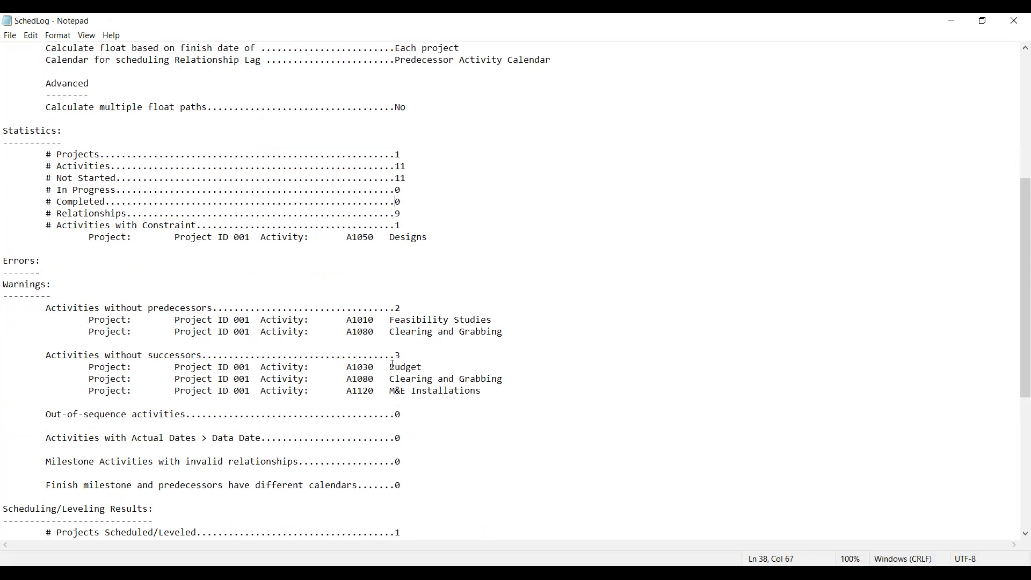
{"action": "scroll", "coordinate": [393, 364], "scroll_direction": "down", "scroll_amount": 2}
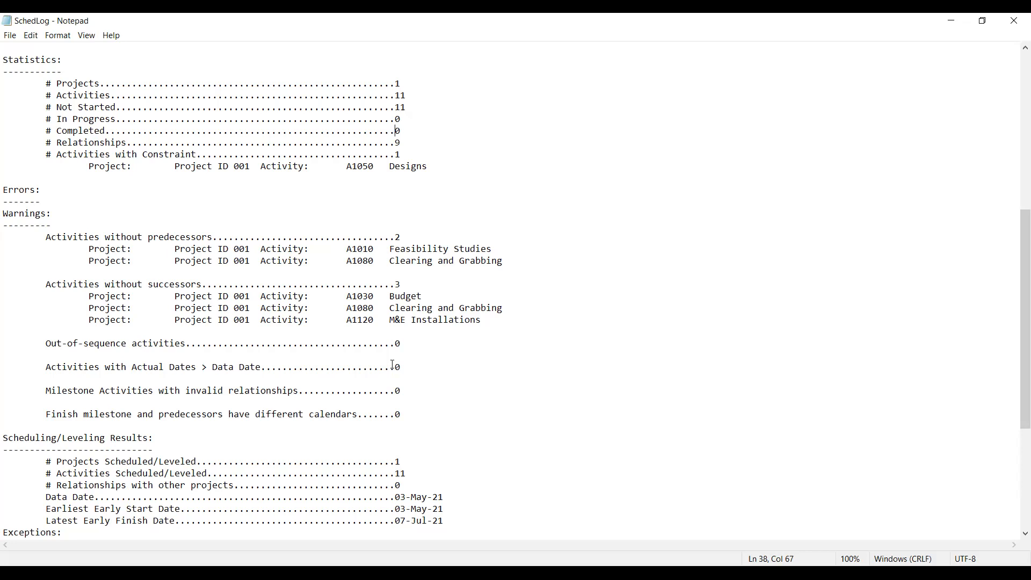
{"action": "scroll", "coordinate": [381, 368], "scroll_direction": "down", "scroll_amount": 3}
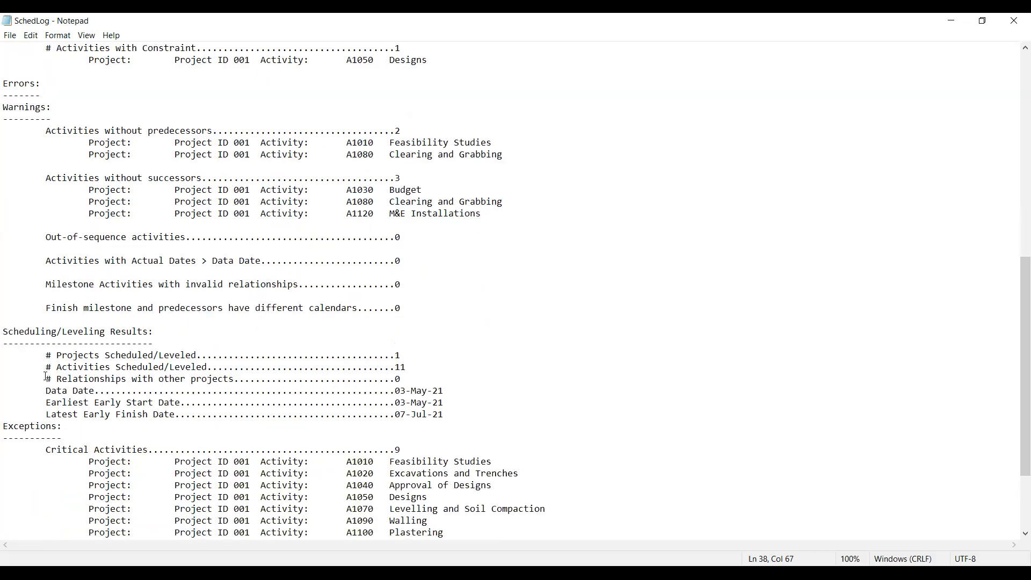
Step: Examine the Scheduling/Leveling Results and critical activities, skim the whole log once more, and return to Primavera P6
{"action": "left_click", "coordinate": [67, 332]}
{"action": "key", "text": "shift+Right"}
{"action": "key", "text": "shift+Right"}
{"action": "key", "text": "shift+Right"}
{"action": "key", "text": "shift+Right"}
{"action": "scroll", "coordinate": [129, 370], "scroll_direction": "down", "scroll_amount": 2}
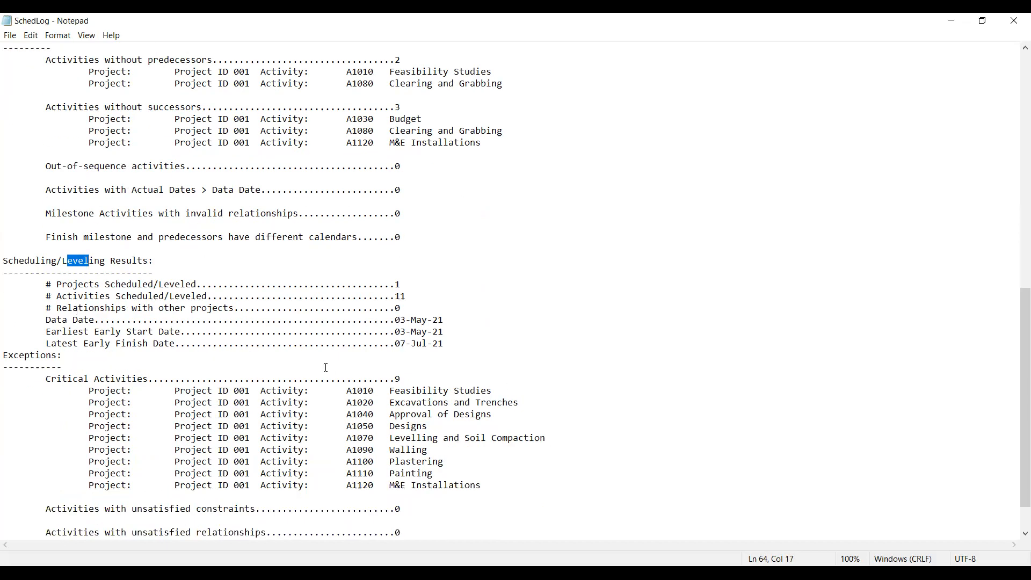
{"action": "scroll", "coordinate": [325, 367], "scroll_direction": "down", "scroll_amount": 1}
{"action": "scroll", "coordinate": [408, 384], "scroll_direction": "up", "scroll_amount": 5}
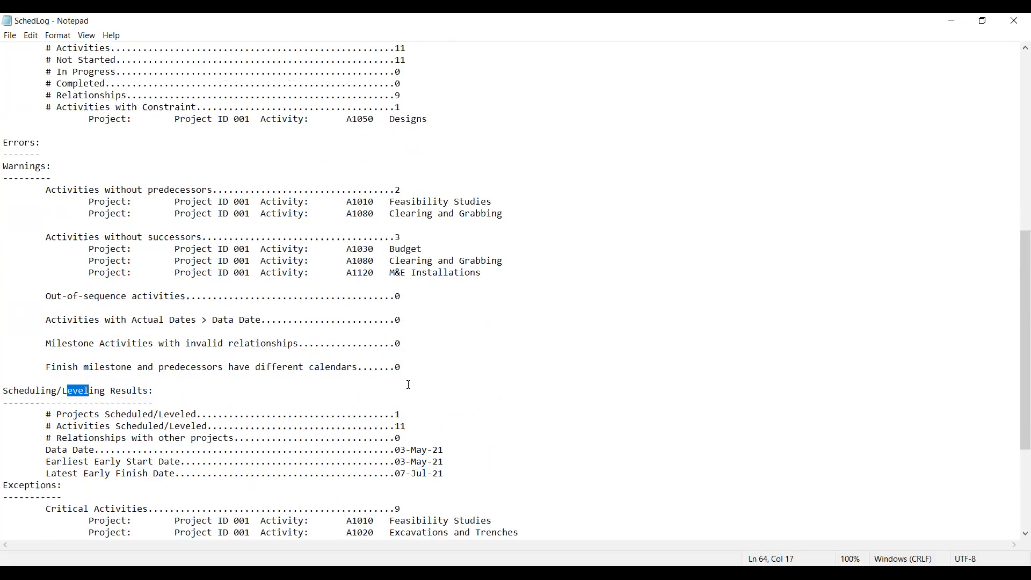
{"action": "scroll", "coordinate": [408, 385], "scroll_direction": "up", "scroll_amount": 11}
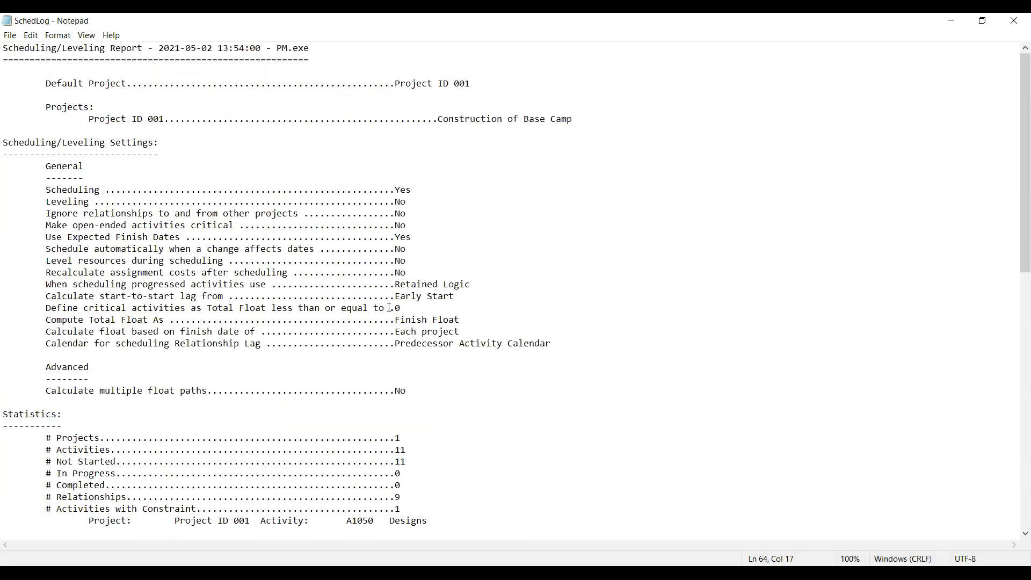
{"action": "scroll", "coordinate": [390, 308], "scroll_direction": "down", "scroll_amount": 13}
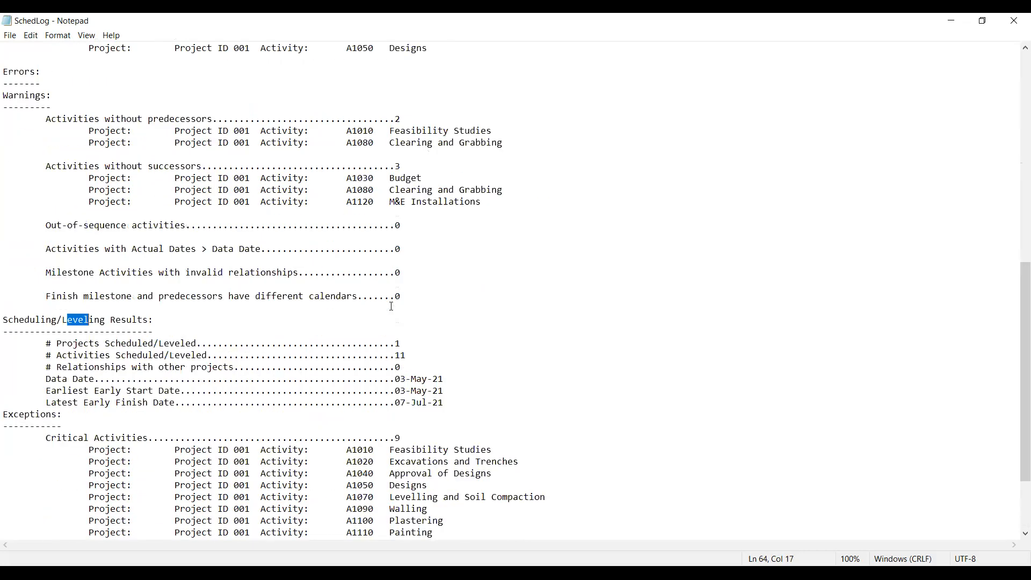
{"action": "scroll", "coordinate": [391, 306], "scroll_direction": "up", "scroll_amount": 13}
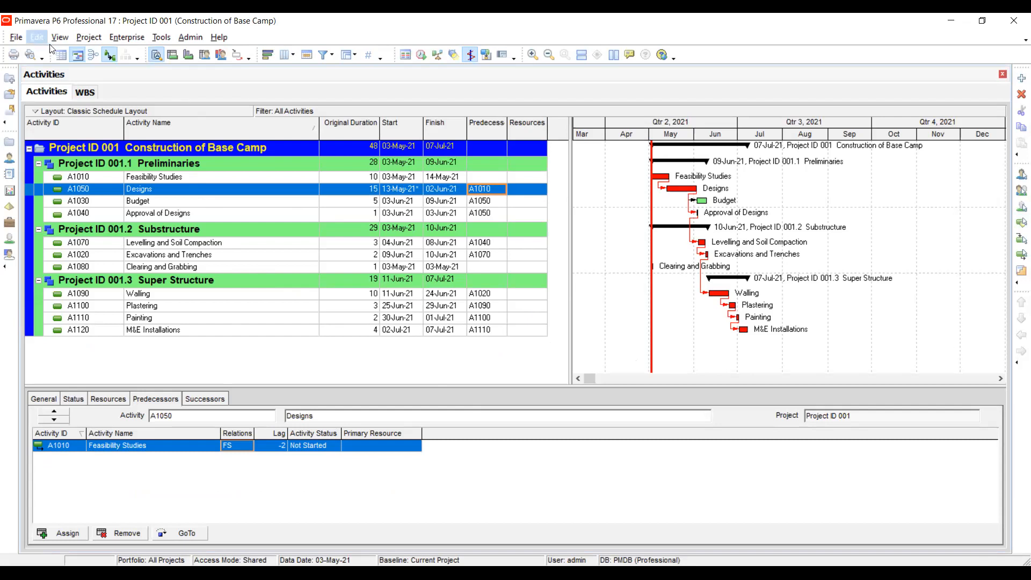
{"action": "left_click", "coordinate": [123, 38]}
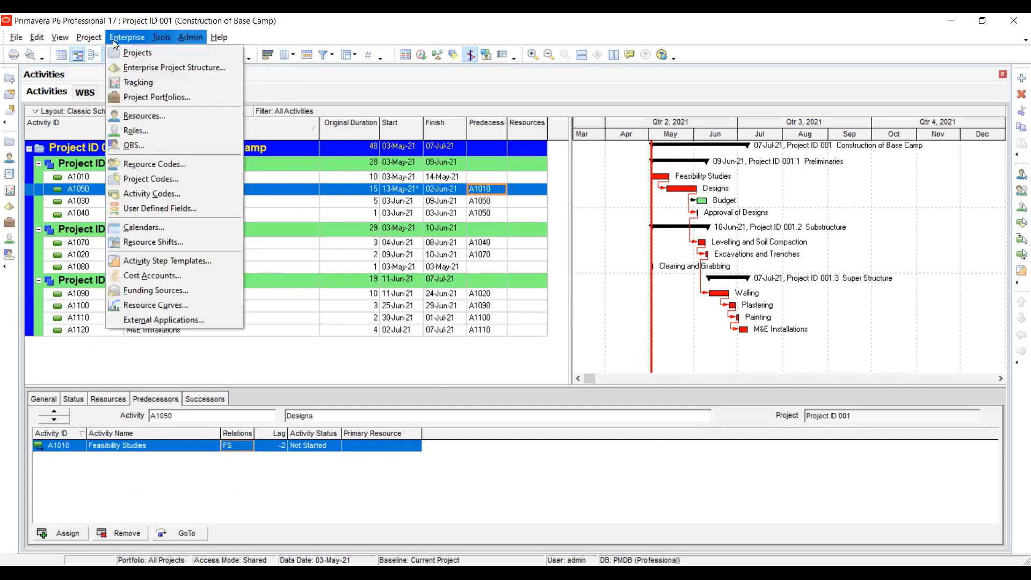
{"action": "mouse_move", "coordinate": [90, 39]}
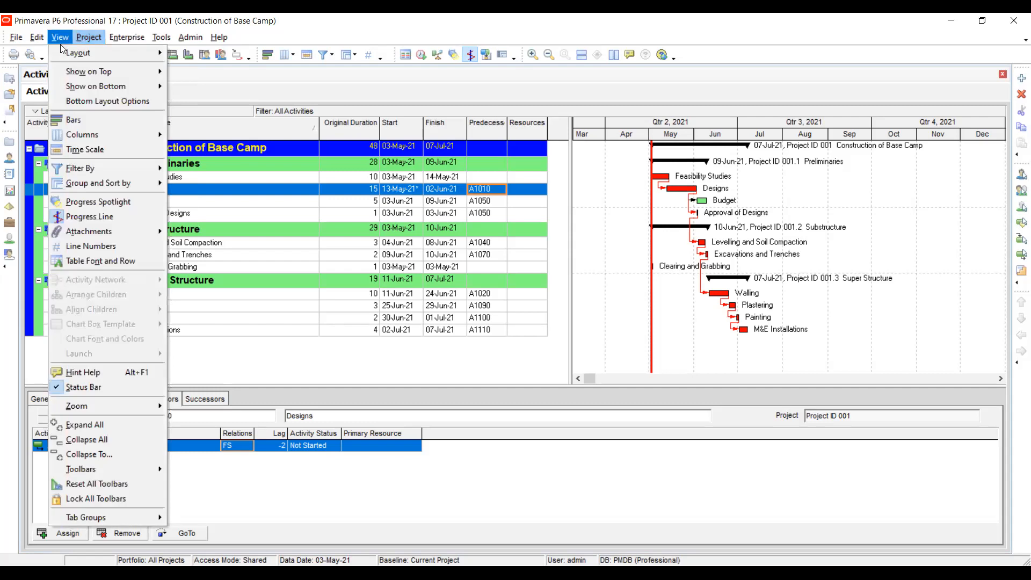
{"action": "mouse_move", "coordinate": [161, 38]}
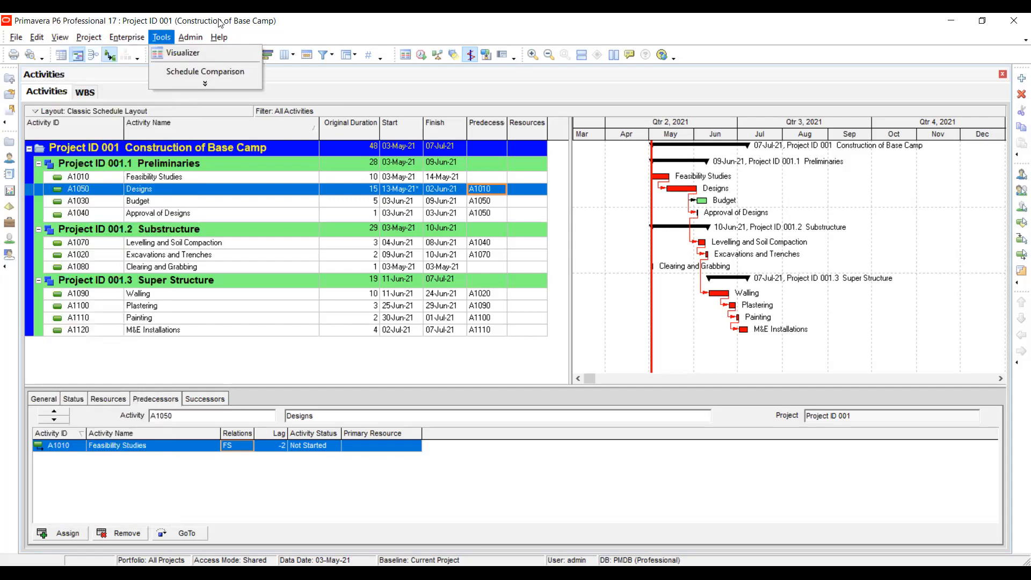
{"action": "left_click", "coordinate": [577, 158]}
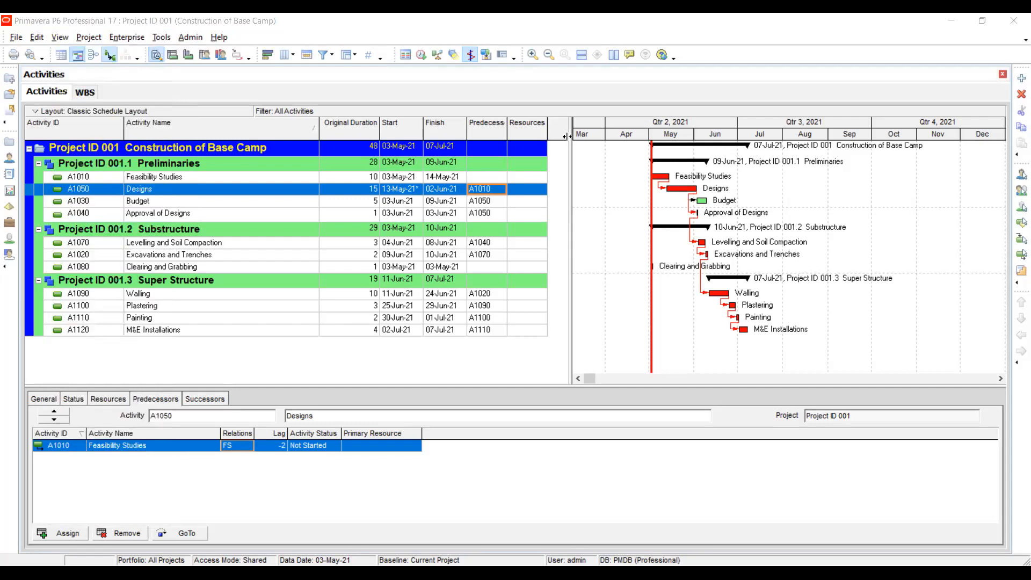
Step: Sort the activities by the Resources column and show the resource assignment details of Feasibility Studies
{"action": "left_click", "coordinate": [529, 128]}
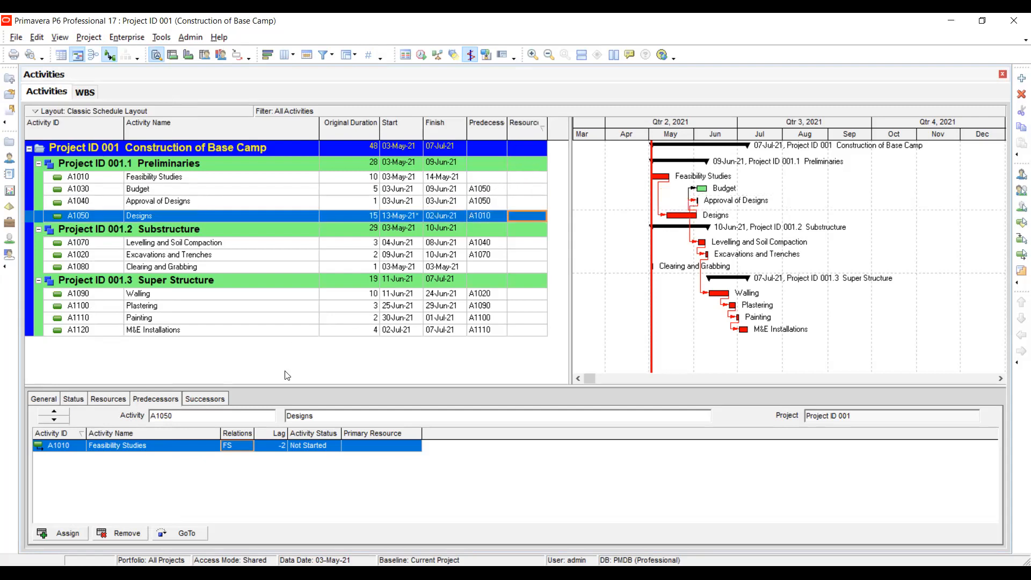
{"action": "left_click", "coordinate": [76, 178]}
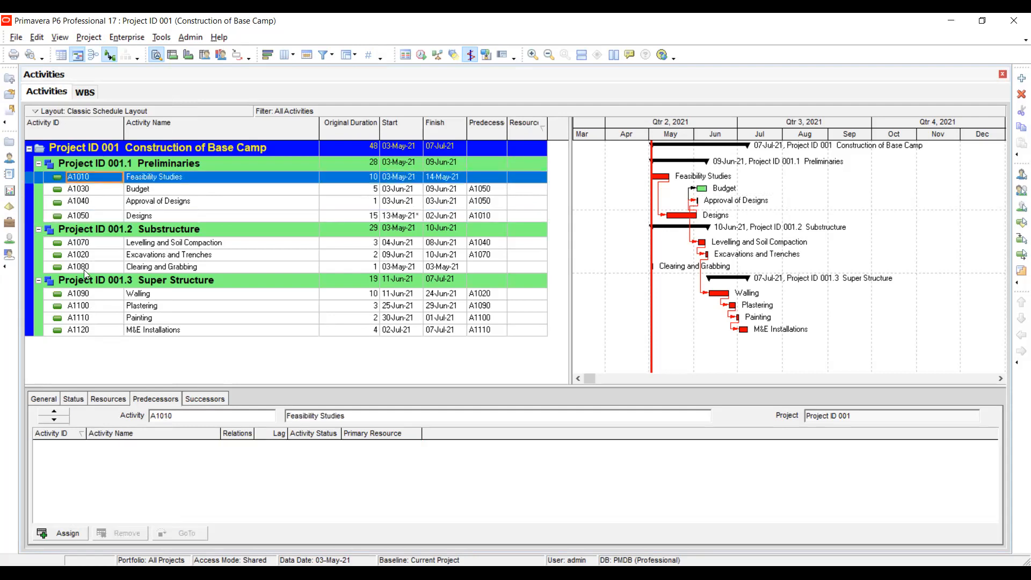
{"action": "left_click", "coordinate": [93, 401]}
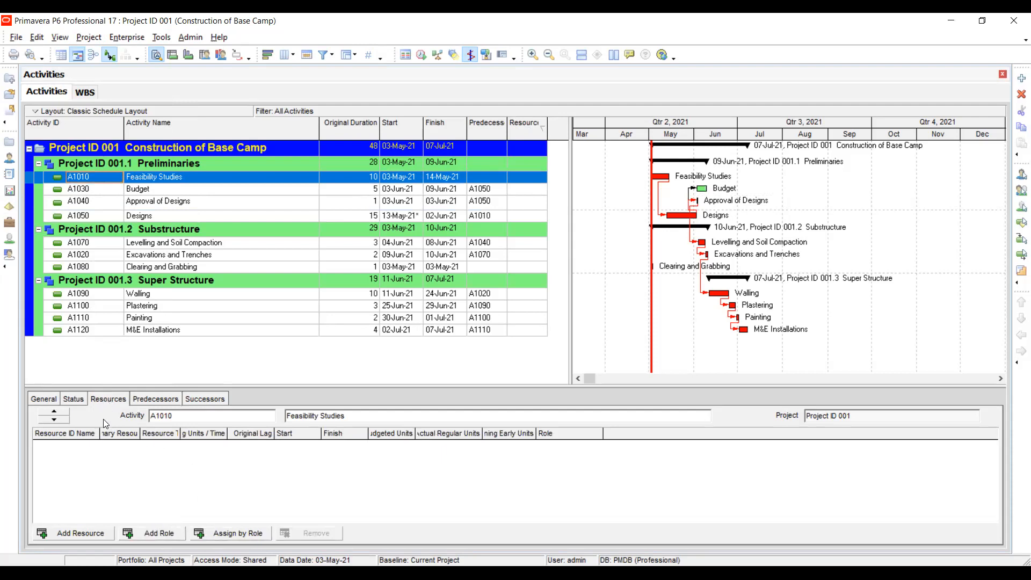
Step: Browse the available resources in the Assign Resources dialog for Feasibility Studies and close it without assigning any
{"action": "left_click", "coordinate": [71, 532]}
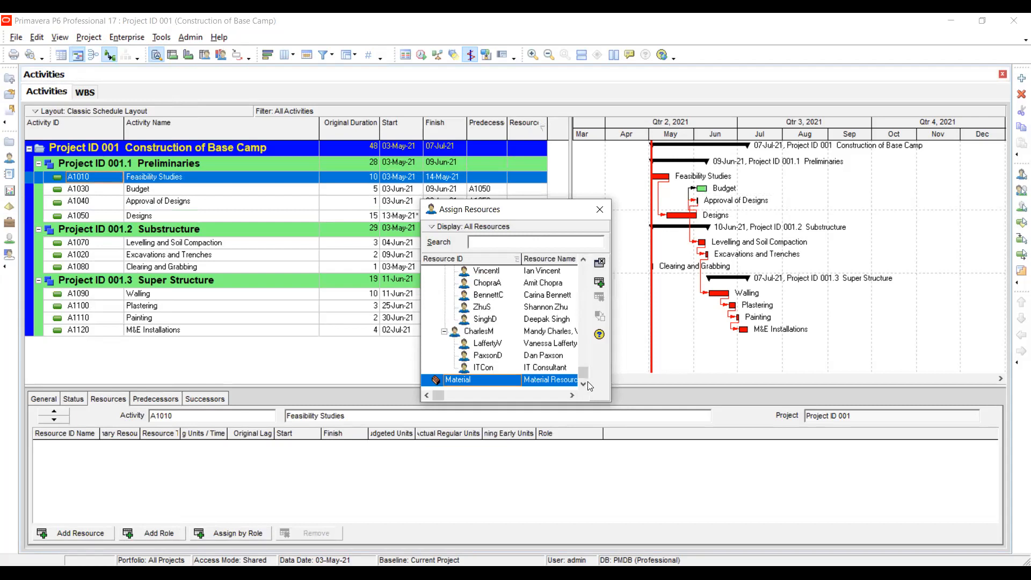
{"action": "left_click_drag", "start_coordinate": [585, 374], "coordinate": [583, 270]}
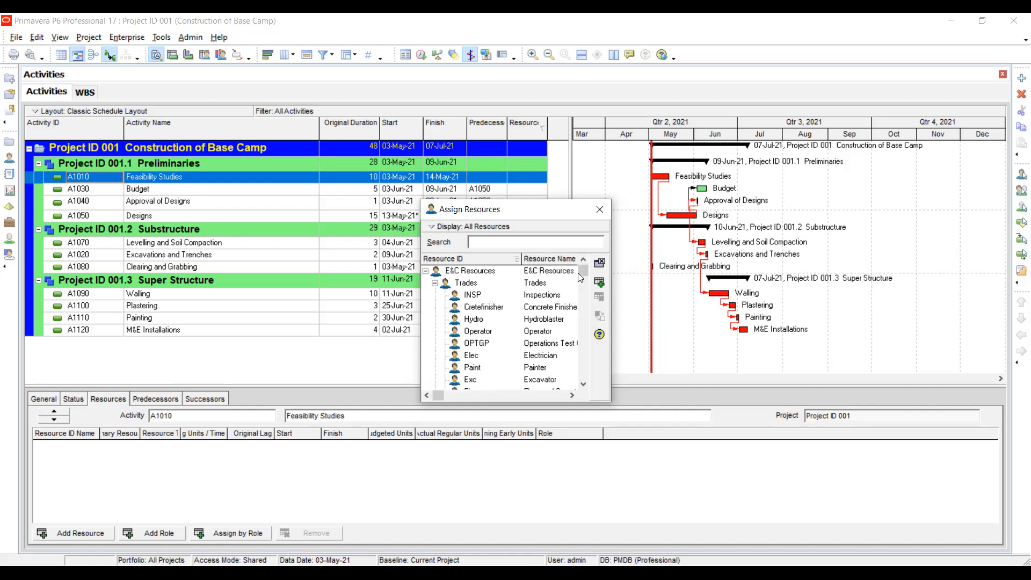
{"action": "left_click_drag", "start_coordinate": [582, 272], "coordinate": [586, 386]}
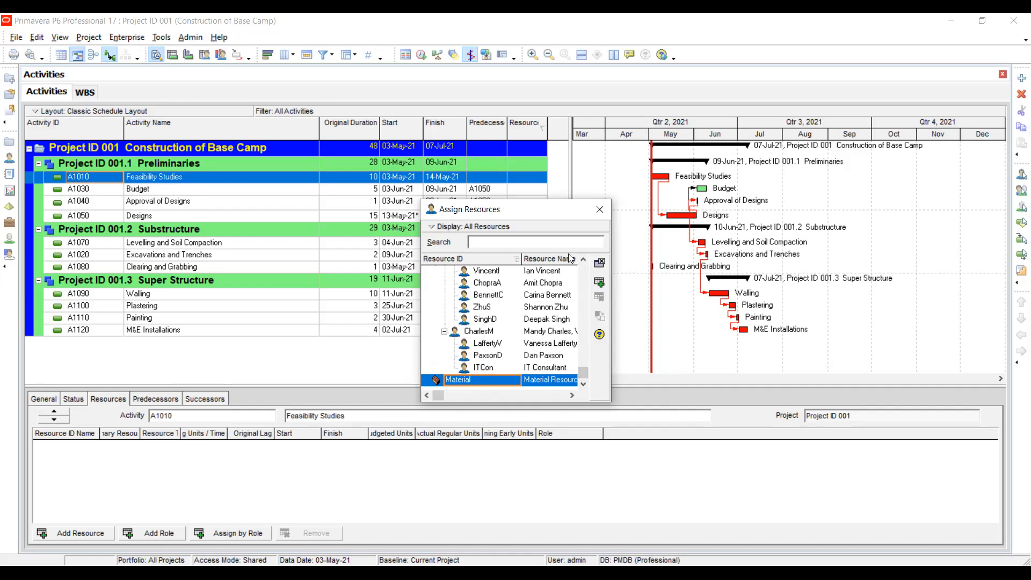
{"action": "left_click", "coordinate": [600, 209]}
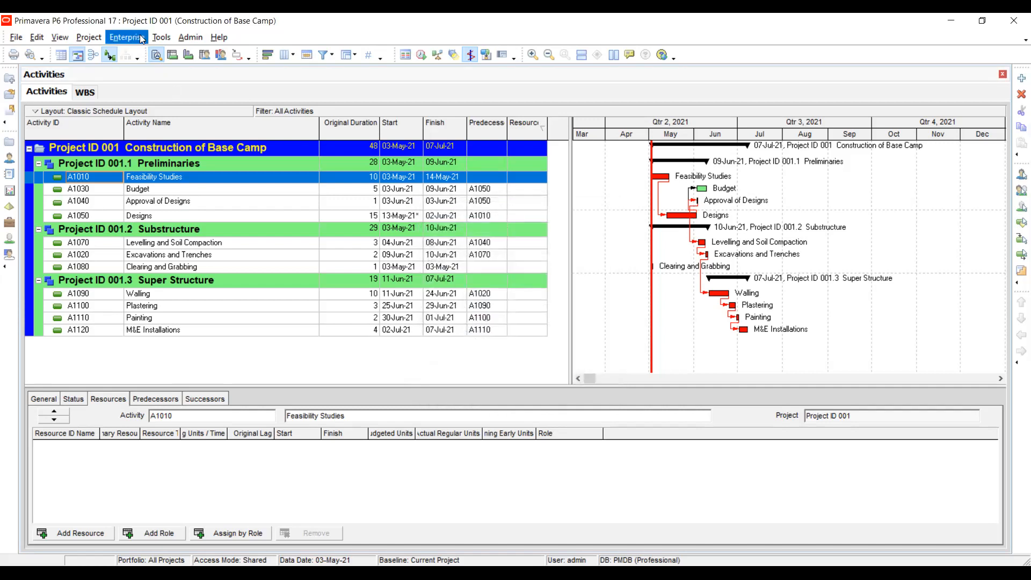
Step: Bring up the enterprise Resources list and browse it back to the E&C Resources group
{"action": "left_click", "coordinate": [142, 39]}
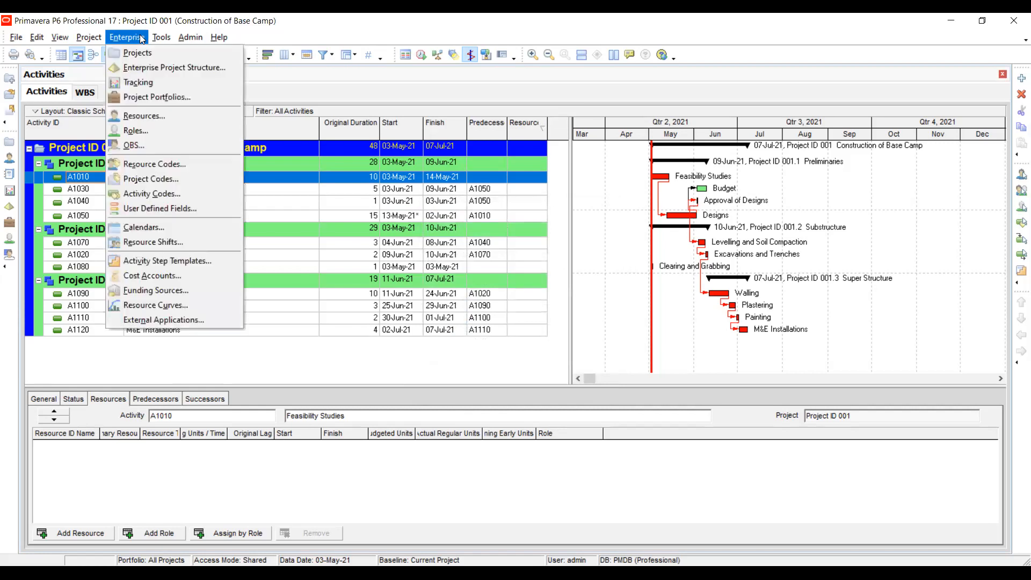
{"action": "left_click", "coordinate": [146, 117]}
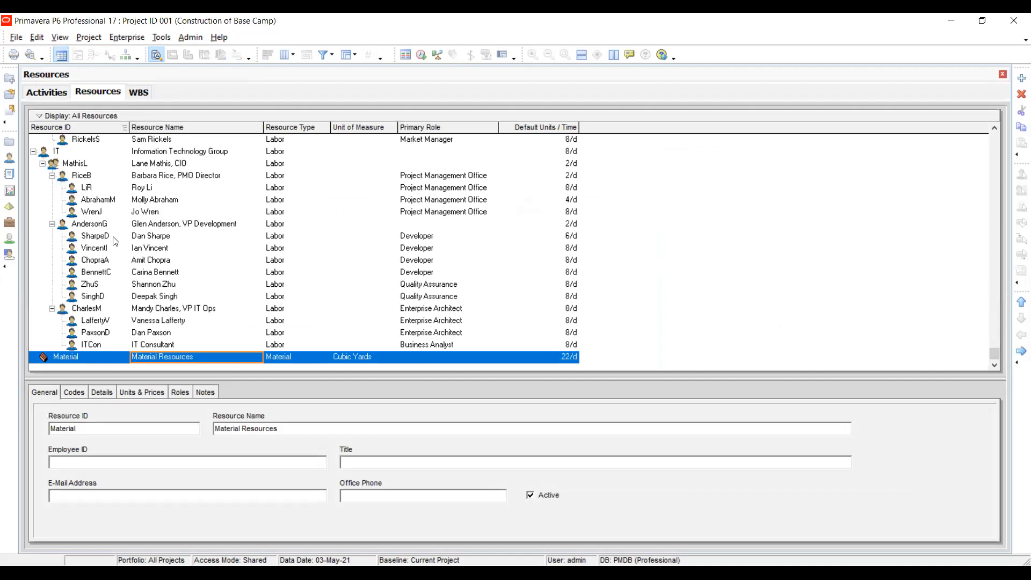
{"action": "scroll", "coordinate": [114, 241], "scroll_direction": "up", "scroll_amount": 10}
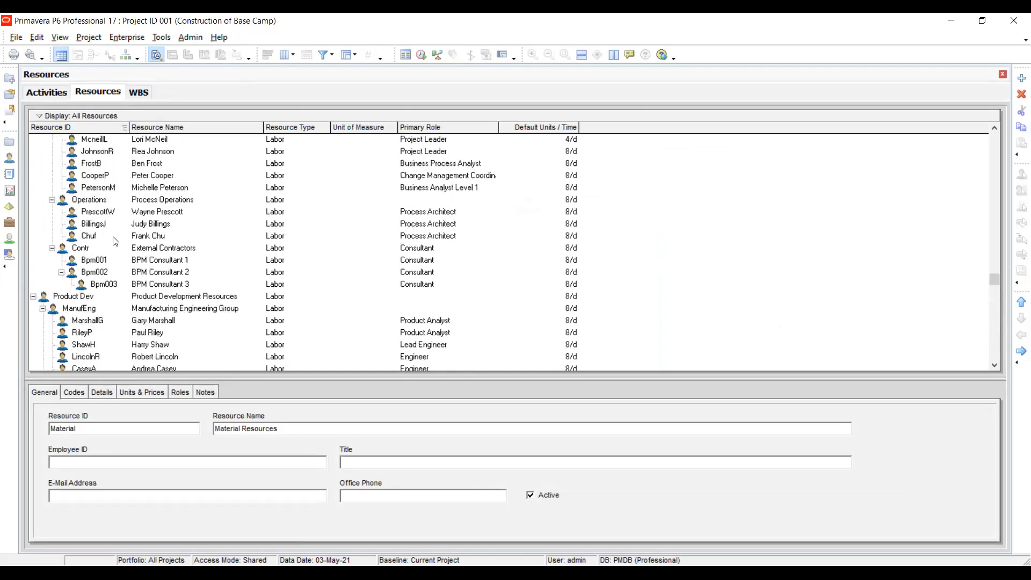
{"action": "scroll", "coordinate": [115, 241], "scroll_direction": "up", "scroll_amount": 10}
{"action": "scroll", "coordinate": [115, 241], "scroll_direction": "up", "scroll_amount": 12}
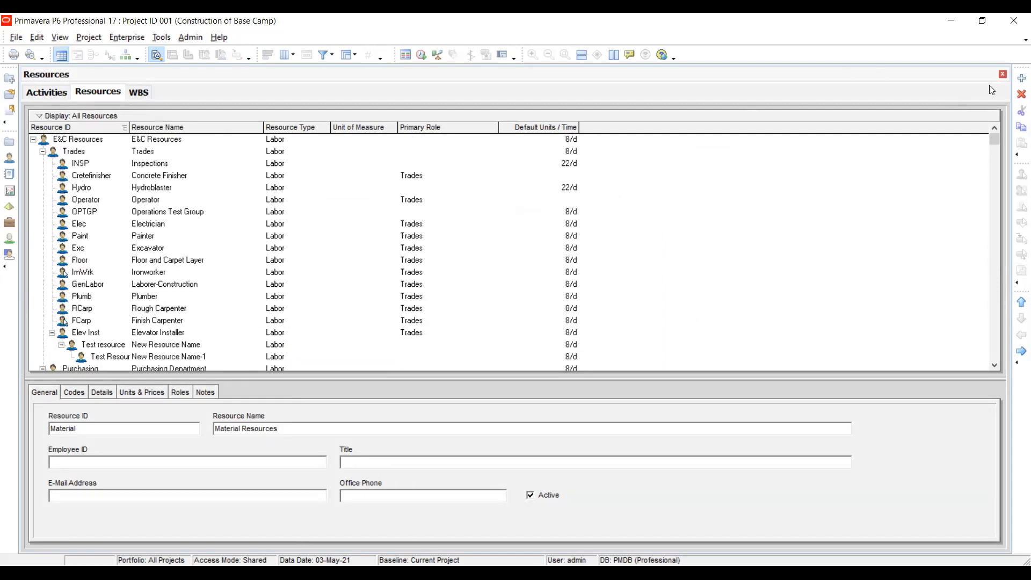
Step: Try sorting the resources by Resource ID, restore the hierarchical order, and return to the E&C Resources group
{"action": "left_click", "coordinate": [64, 127]}
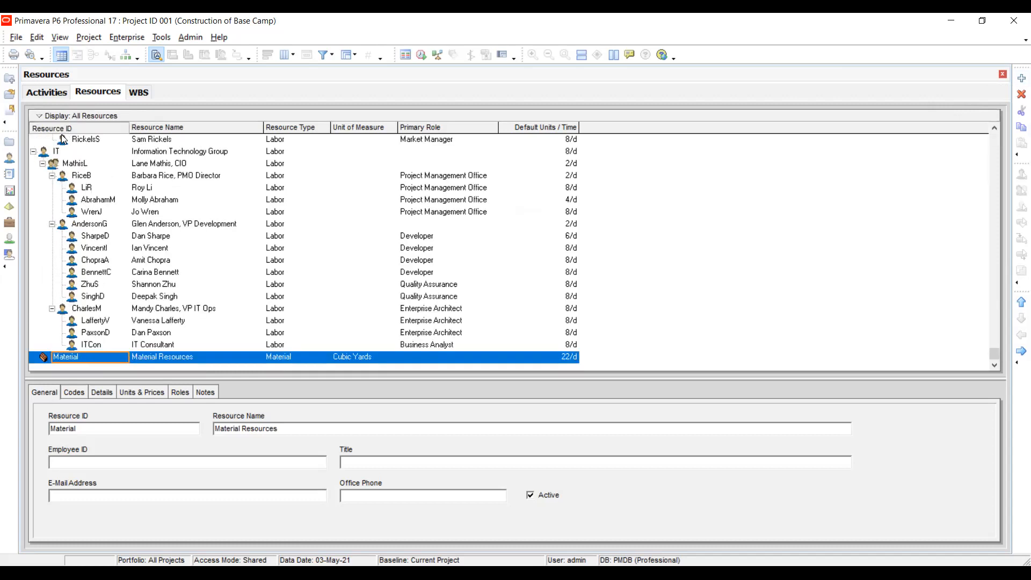
{"action": "left_click", "coordinate": [123, 127]}
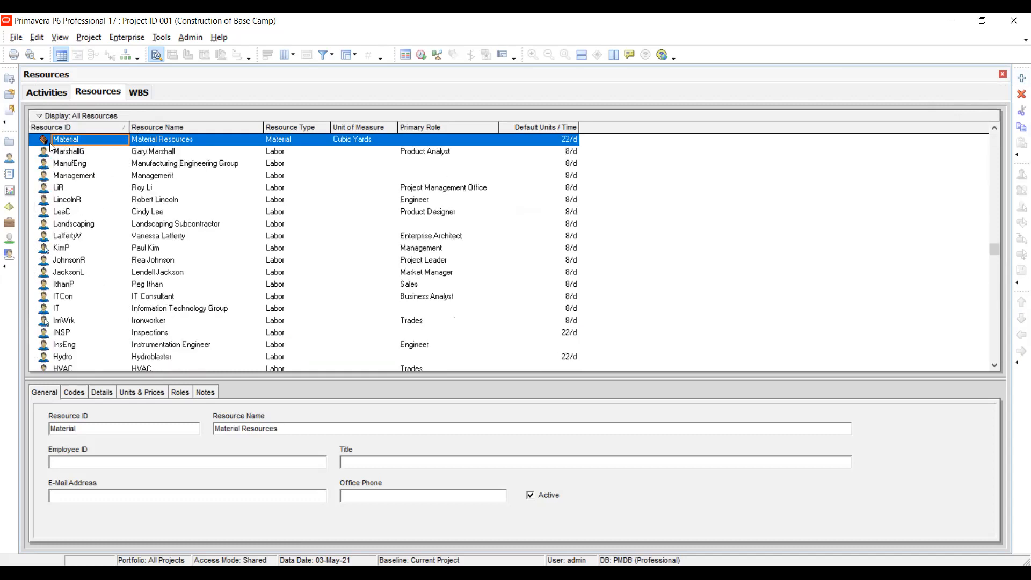
{"action": "left_click", "coordinate": [122, 128]}
{"action": "scroll", "coordinate": [986, 278], "scroll_direction": "up", "scroll_amount": 4}
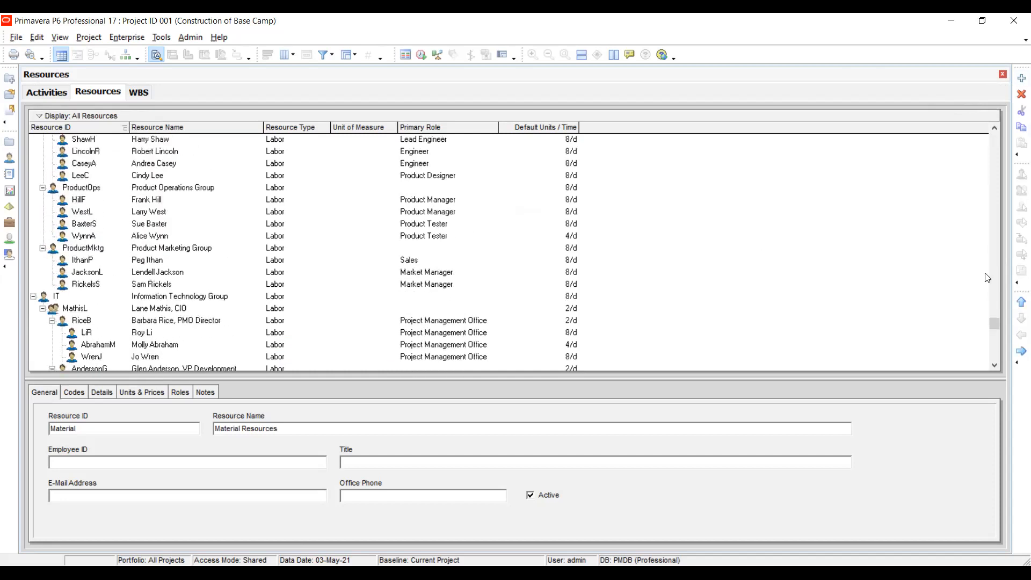
{"action": "left_click_drag", "start_coordinate": [990, 315], "coordinate": [988, 133]}
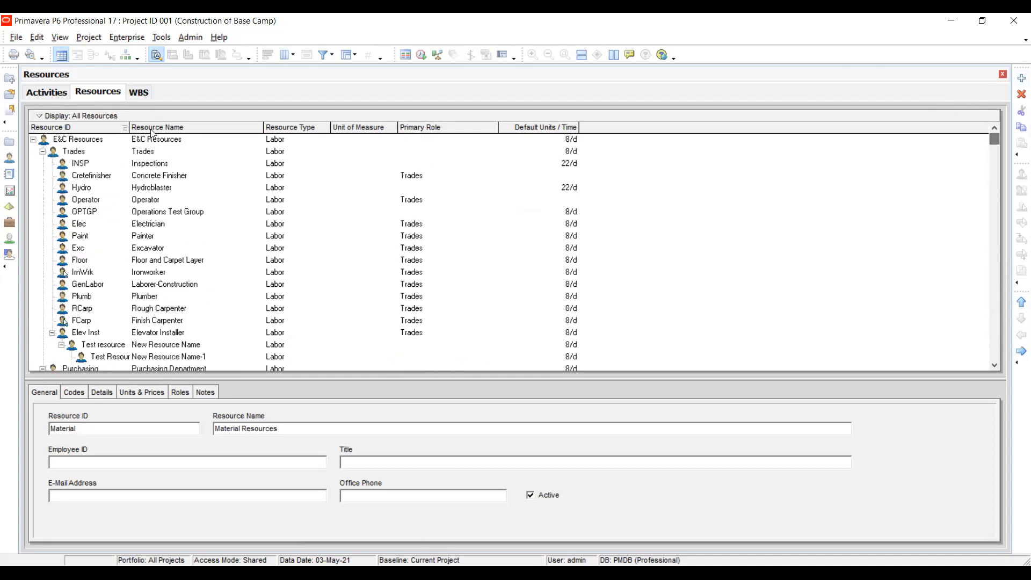
Step: Add a new resource named Civil Engineer 1 under E&C Resources, keeping the default resource ID R
{"action": "left_click", "coordinate": [66, 141]}
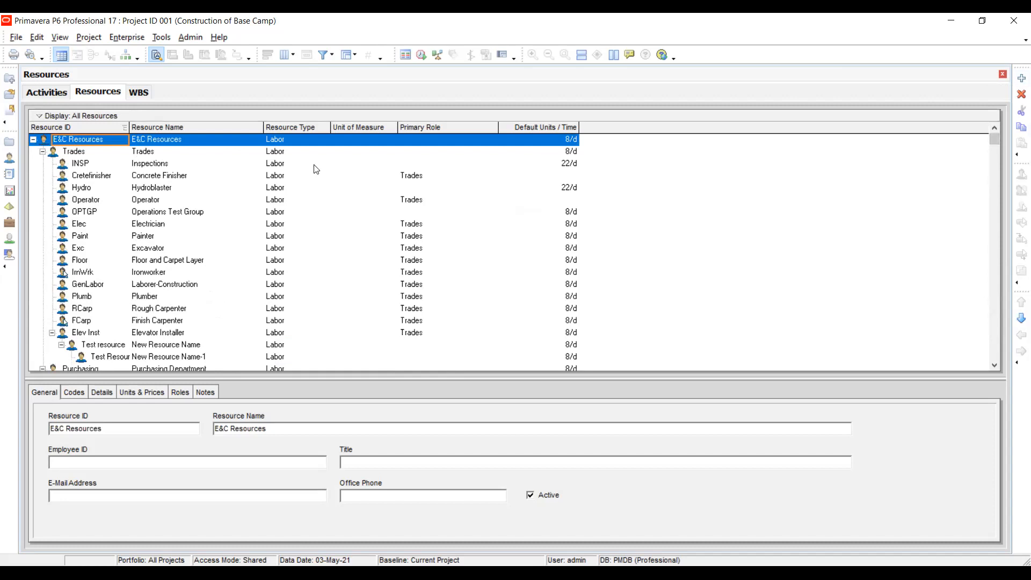
{"action": "left_click", "coordinate": [1021, 78]}
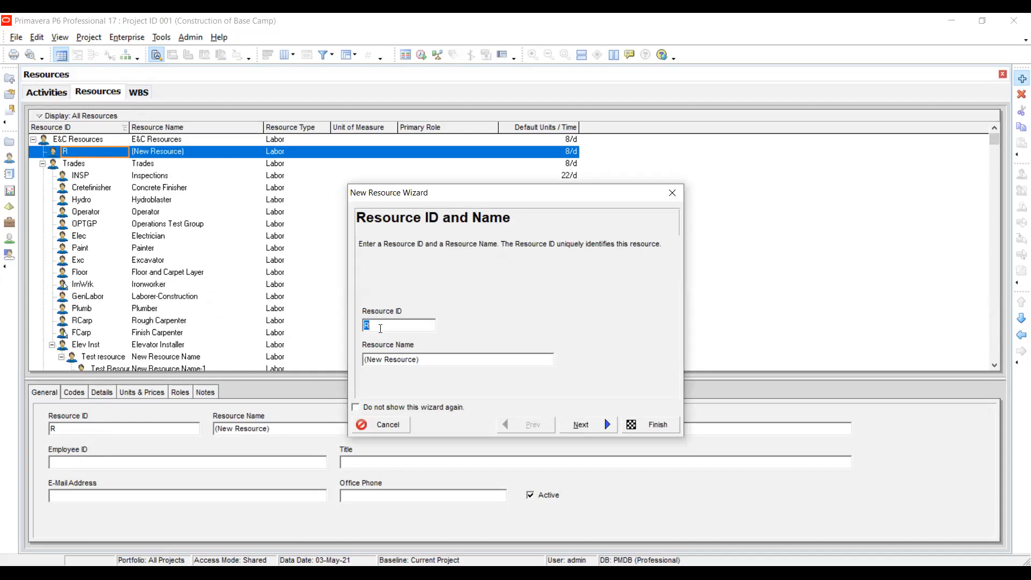
{"action": "left_click", "coordinate": [380, 328]}
{"action": "left_click_drag", "start_coordinate": [447, 358], "coordinate": [320, 344]}
{"action": "type", "text": "Engi"}
{"action": "key", "text": "BackSpace"}
{"action": "key", "text": "BackSpace"}
{"action": "key", "text": "BackSpace"}
{"action": "key", "text": "BackSpace"}
{"action": "type", "text": "Civil Enginee"}
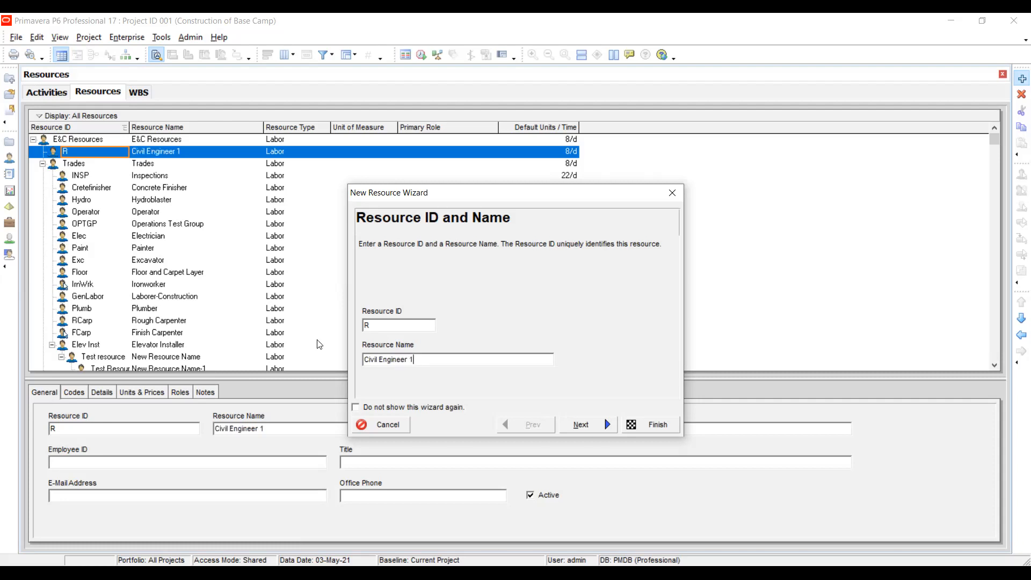
{"action": "left_click", "coordinate": [650, 424]}
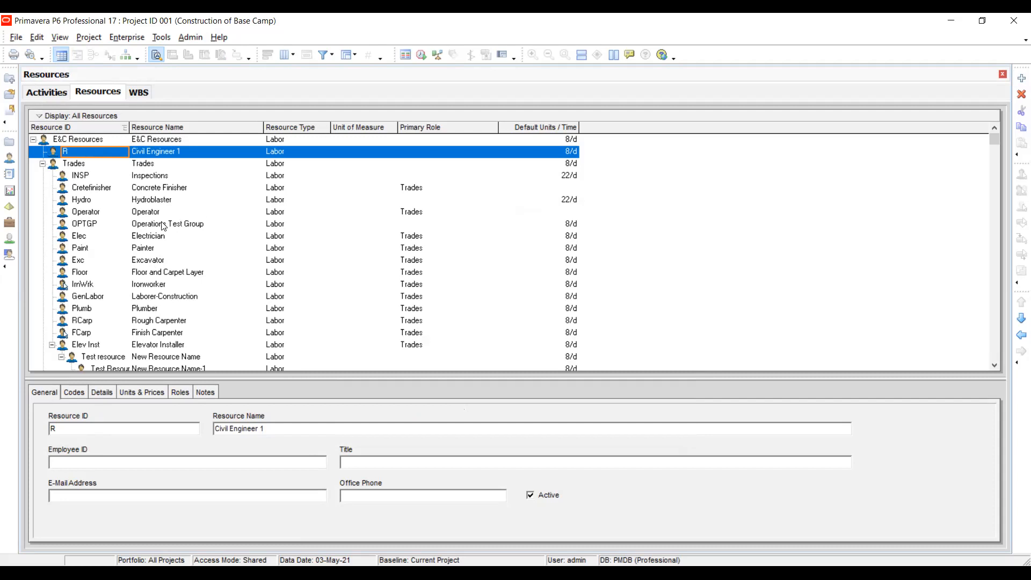
Step: Move the Civil Engineer 1 resource out of E&C Resources up to the top level of the resource hierarchy
{"action": "scroll", "coordinate": [101, 235], "scroll_direction": "down", "scroll_amount": 1}
{"action": "scroll", "coordinate": [102, 235], "scroll_direction": "down", "scroll_amount": 1}
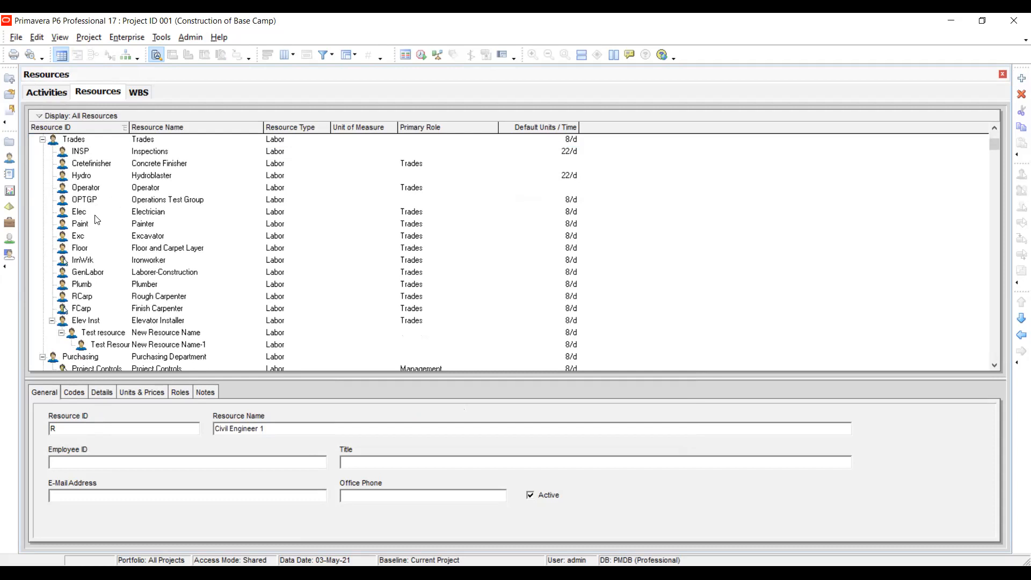
{"action": "scroll", "coordinate": [100, 220], "scroll_direction": "up", "scroll_amount": 2}
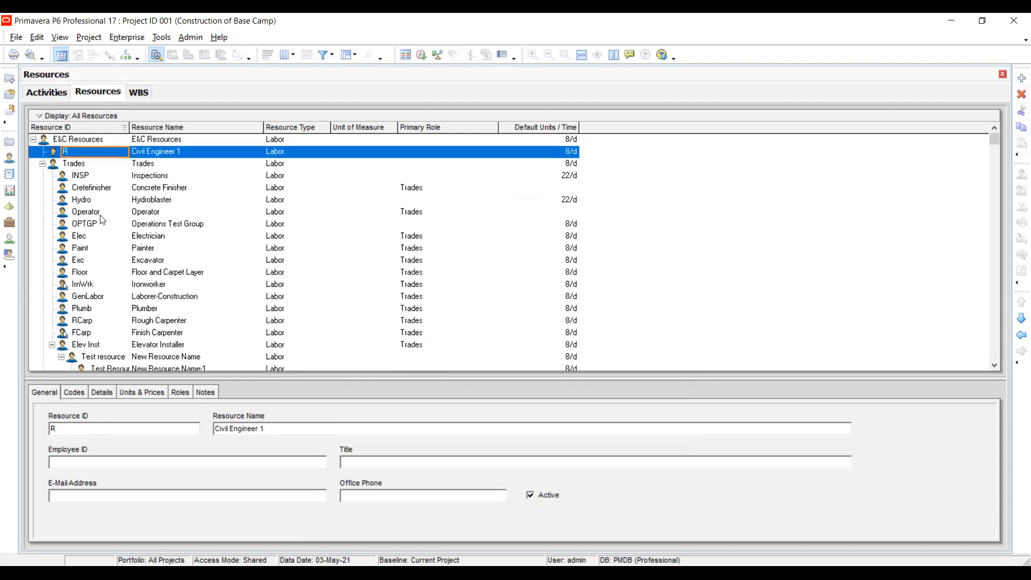
{"action": "left_click", "coordinate": [1021, 335]}
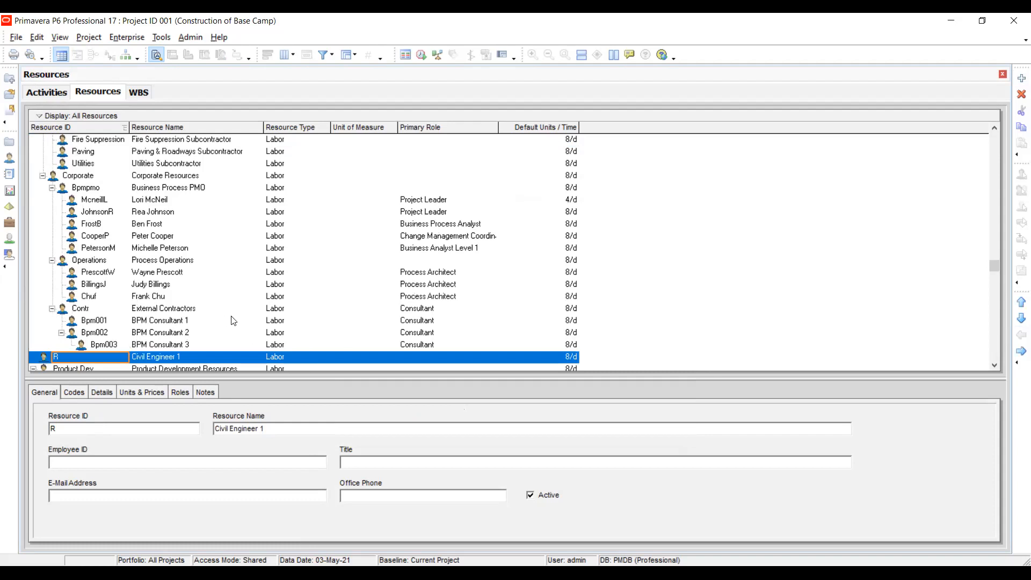
Step: Change the top-level resource's ID to Engineers and its name to Civil Engineers
{"action": "scroll", "coordinate": [180, 325], "scroll_direction": "down", "scroll_amount": 4}
{"action": "scroll", "coordinate": [183, 325], "scroll_direction": "down", "scroll_amount": 3}
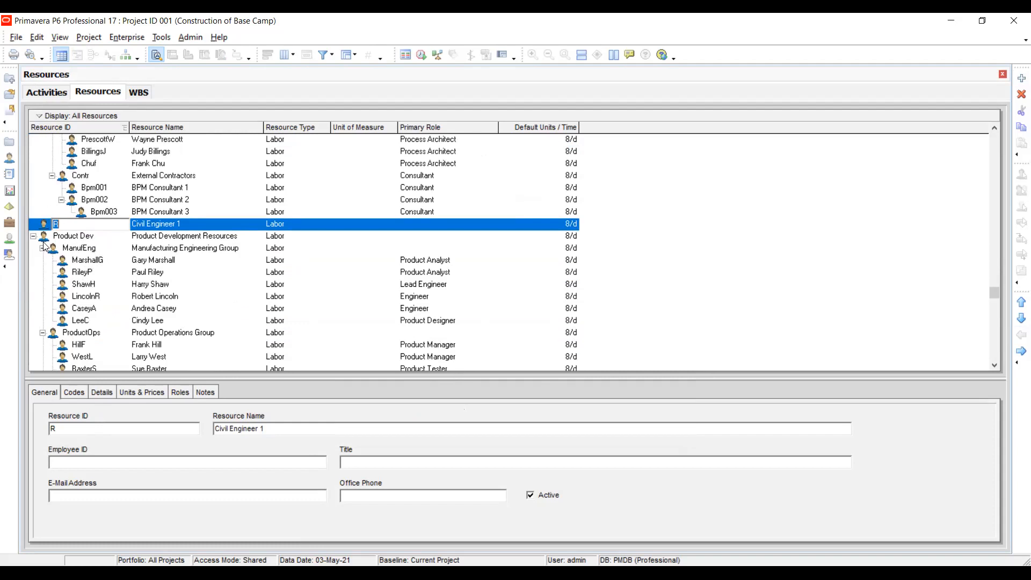
{"action": "left_click", "coordinate": [109, 224]}
{"action": "type", "text": "Engin"}
{"action": "left_click", "coordinate": [181, 221]}
{"action": "left_click", "coordinate": [190, 223]}
{"action": "left_click_drag", "start_coordinate": [213, 223], "coordinate": [117, 222]}
{"action": "left_click", "coordinate": [183, 222]}
{"action": "key", "text": "BackSpace"}
{"action": "key", "text": "BackSpace"}
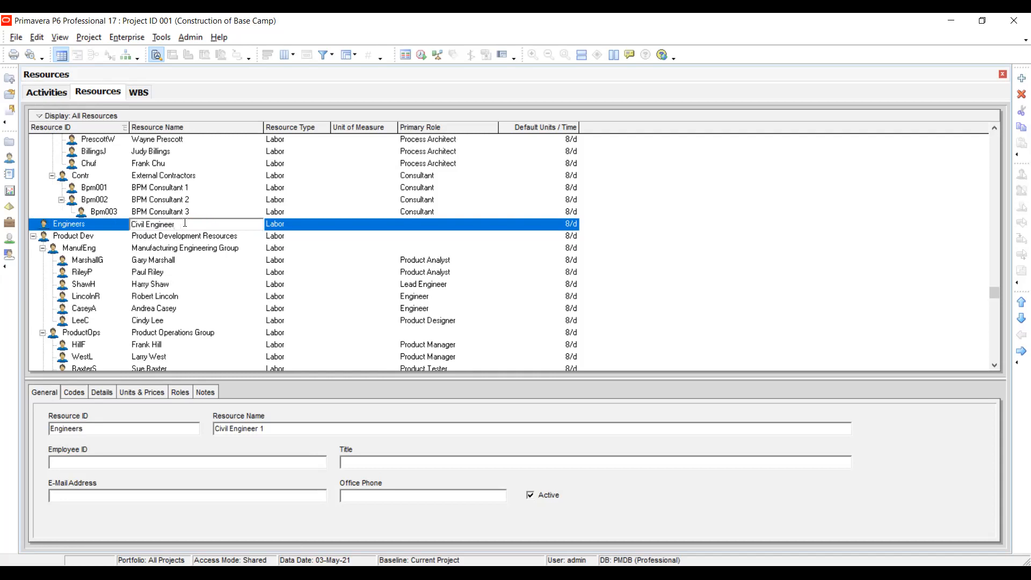
{"action": "type", "text": "s"}
{"action": "key", "text": "Return"}
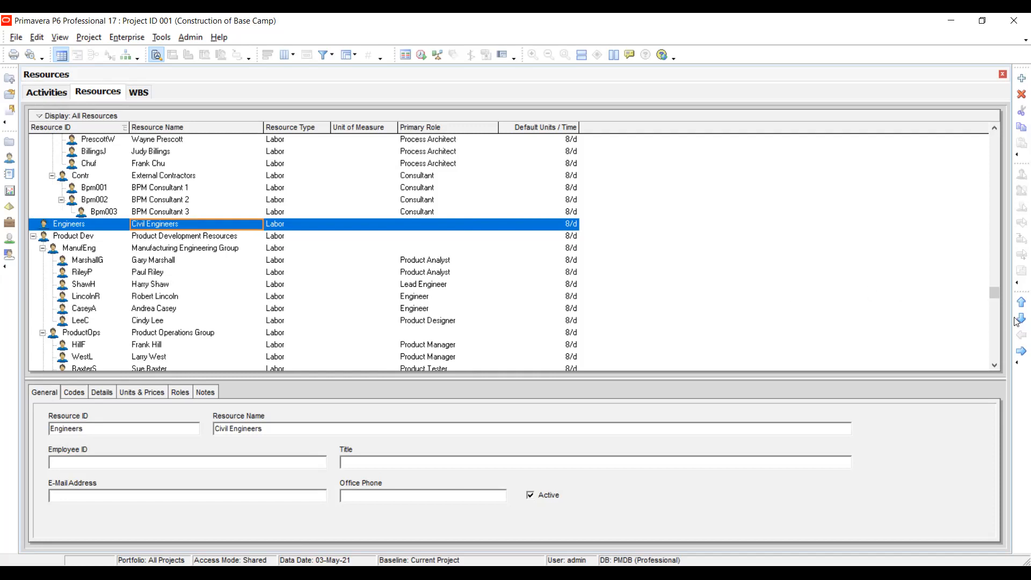
Step: Add a resource under Engineers with the ID Cvil and the name Civil Engineer 1
{"action": "left_click", "coordinate": [50, 222]}
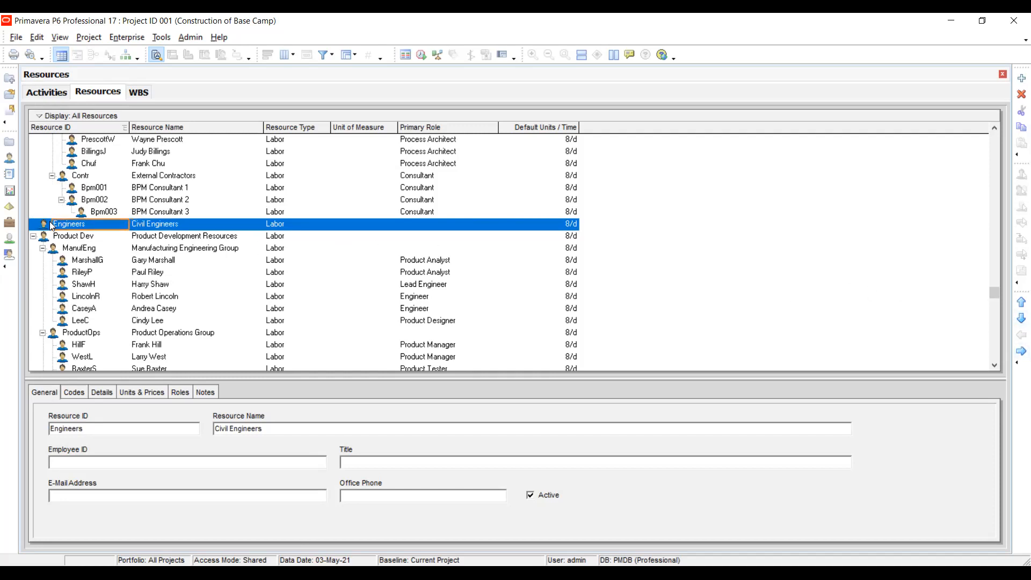
{"action": "left_click", "coordinate": [1022, 79]}
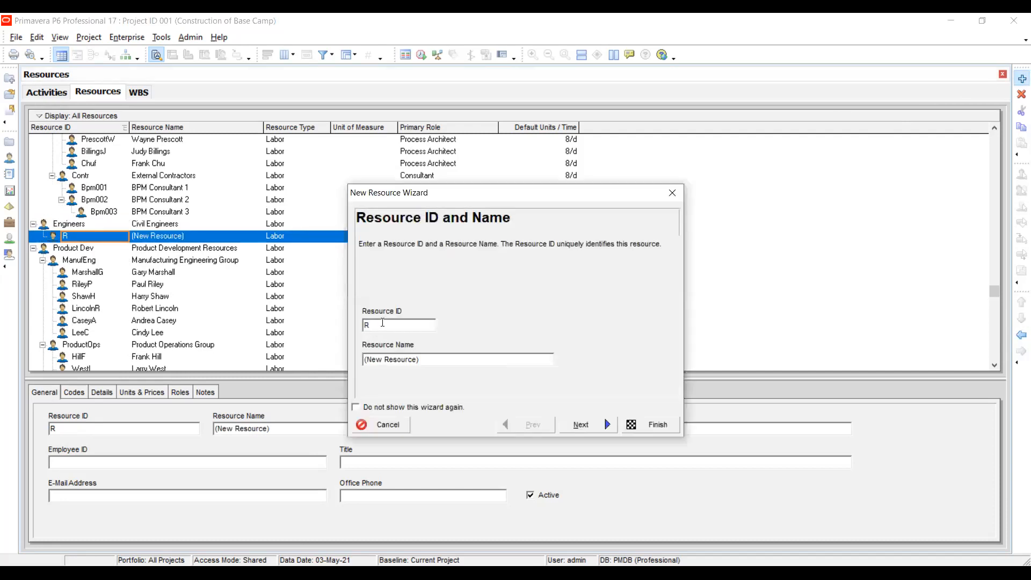
{"action": "type", "text": "Cvil"}
{"action": "left_click_drag", "start_coordinate": [442, 361], "coordinate": [322, 364]}
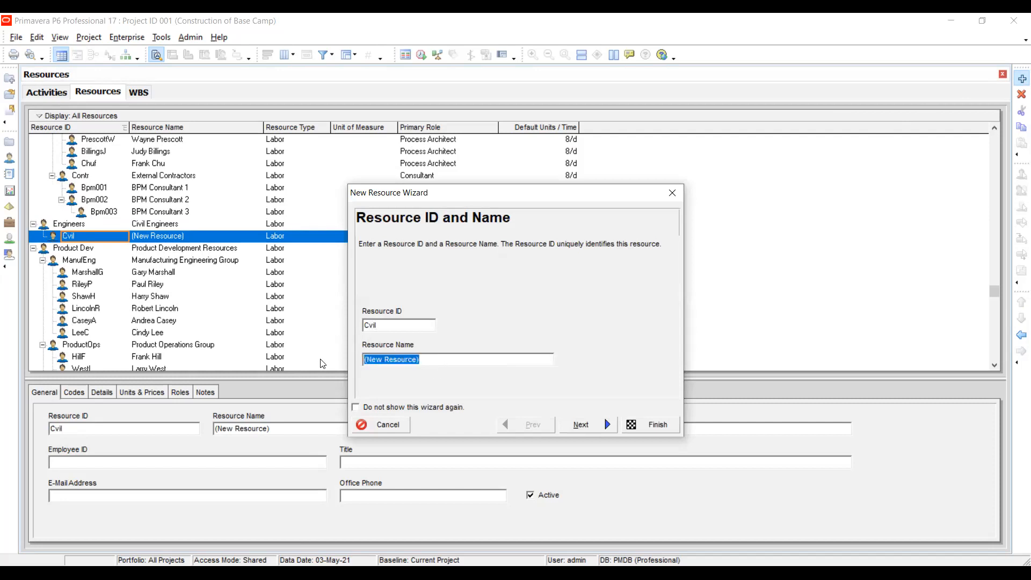
{"action": "type", "text": "Civil Engineer 1"}
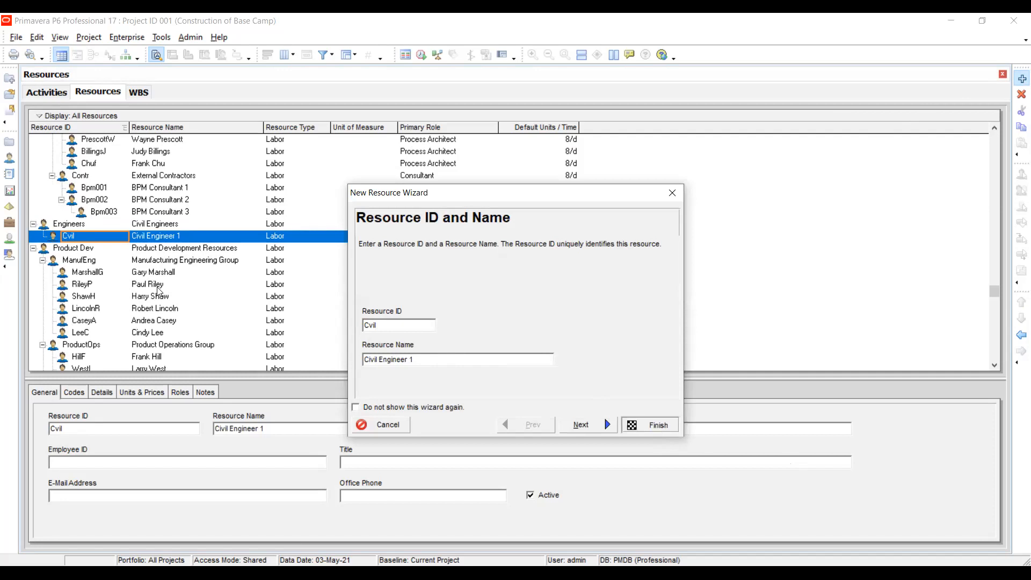
{"action": "left_click", "coordinate": [659, 426]}
Step: Add a resource under Engineers with the ID Mechanical and the name Mechanical Engineer 1
{"action": "left_click", "coordinate": [73, 224]}
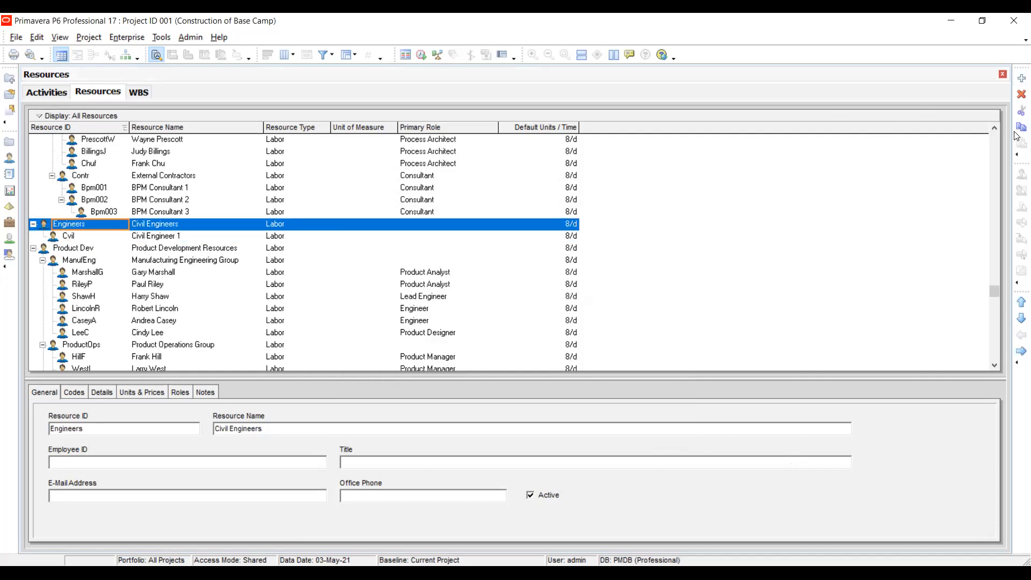
{"action": "left_click", "coordinate": [1022, 79]}
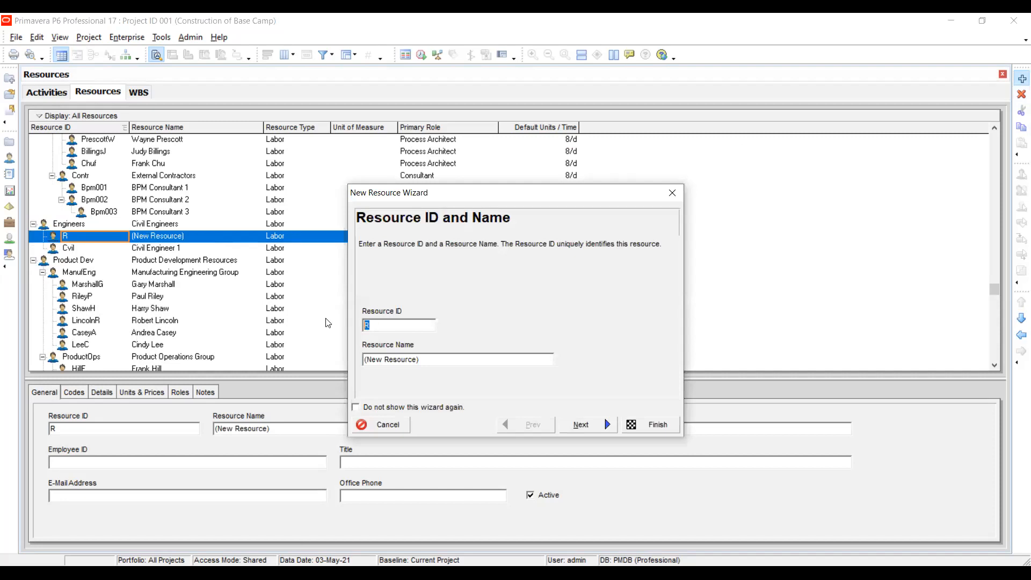
{"action": "type", "text": "Mechanical"}
{"action": "left_click", "coordinate": [442, 360]}
{"action": "left_click_drag", "start_coordinate": [423, 359], "coordinate": [364, 356]}
{"action": "type", "text": "Mechanical"}
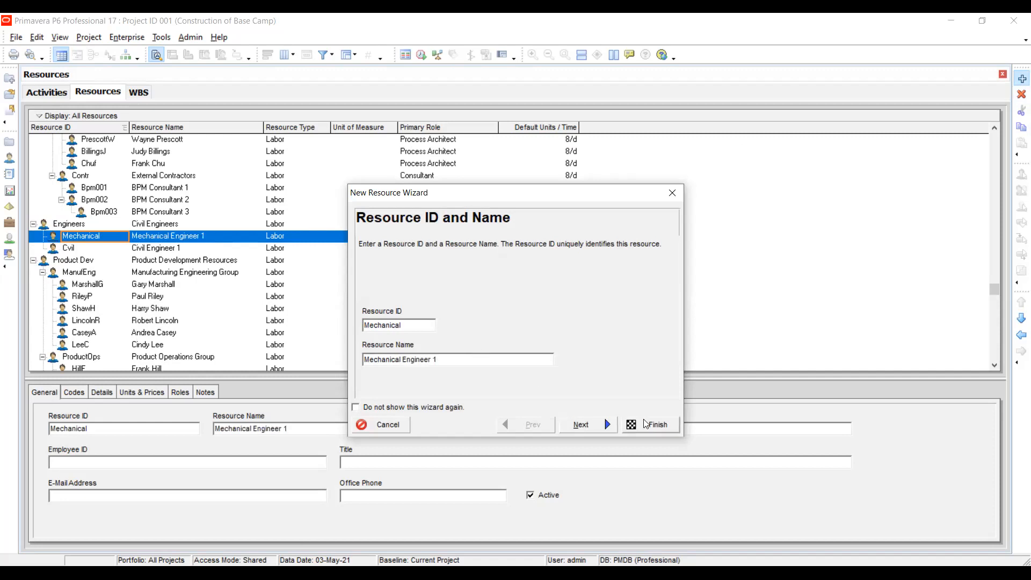
Step: Add a resource under Engineers with the ID Surv and the name Surveyor, and reselect the Engineers group
{"action": "left_click", "coordinate": [70, 226]}
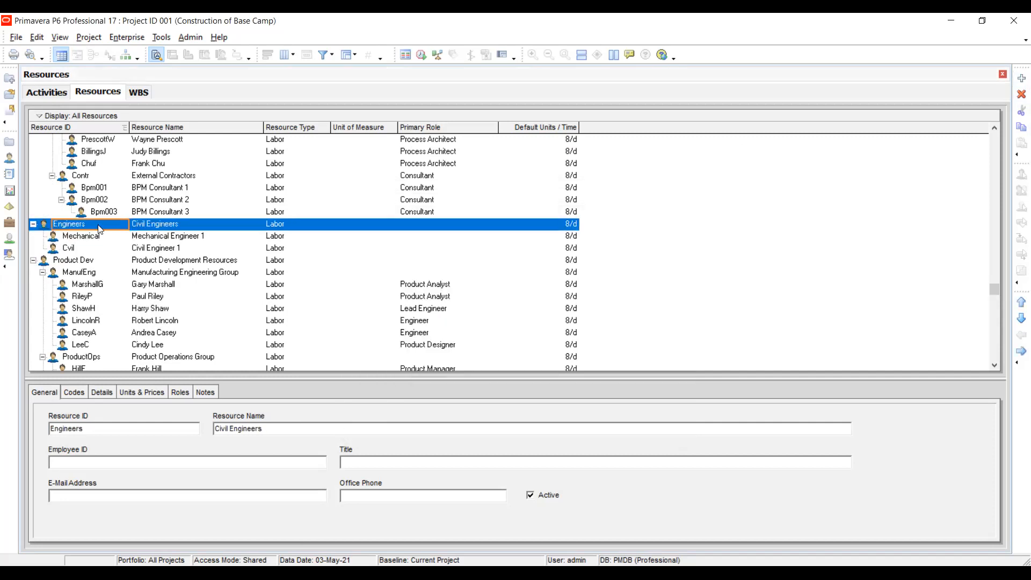
{"action": "left_click", "coordinate": [1021, 79]}
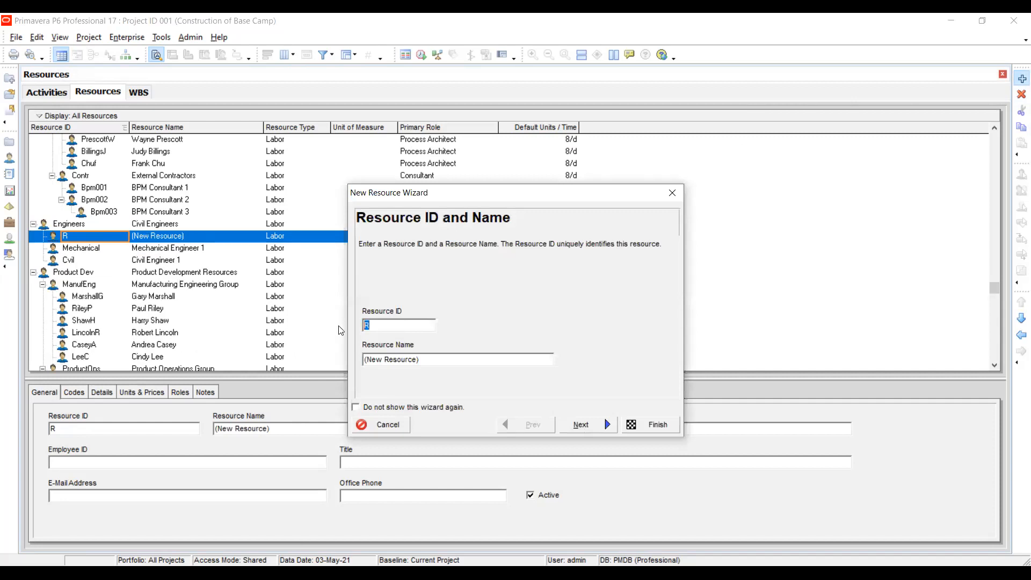
{"action": "type", "text": "Surv"}
{"action": "left_click_drag", "start_coordinate": [422, 358], "coordinate": [362, 365]}
{"action": "type", "text": "S"}
{"action": "left_click", "coordinate": [639, 424]}
{"action": "left_click", "coordinate": [84, 227]}
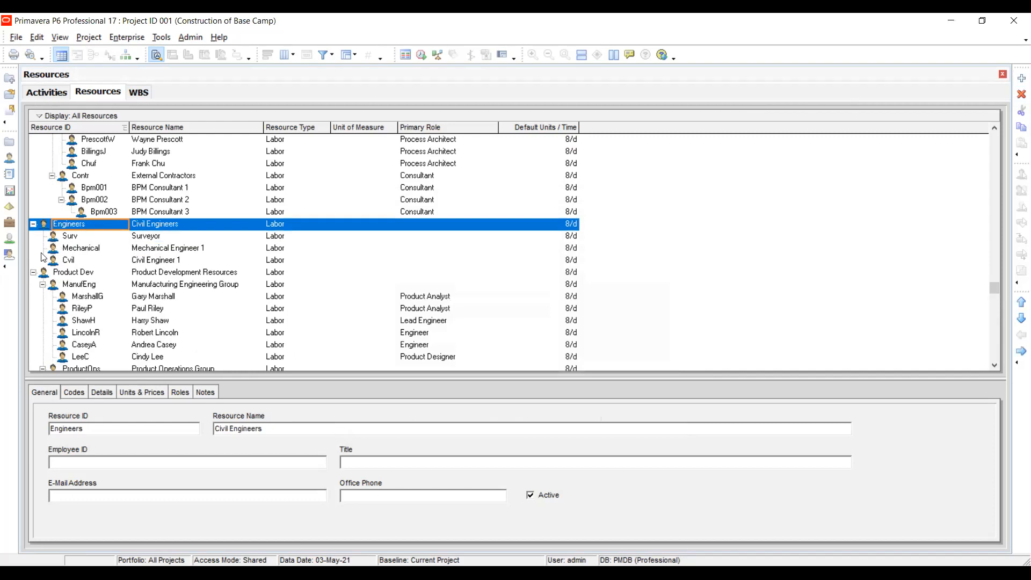
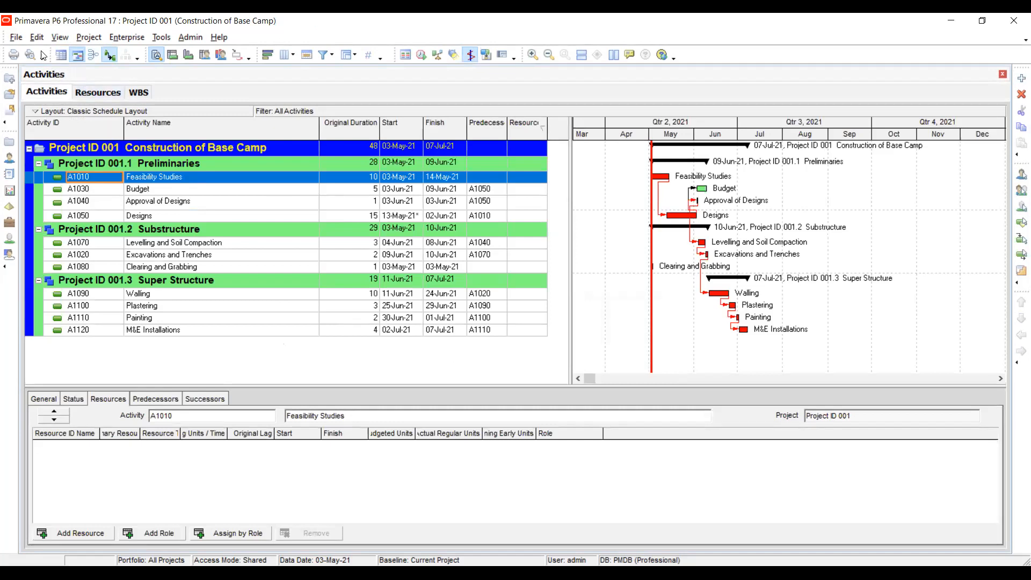
{"action": "left_click", "coordinate": [16, 39]}
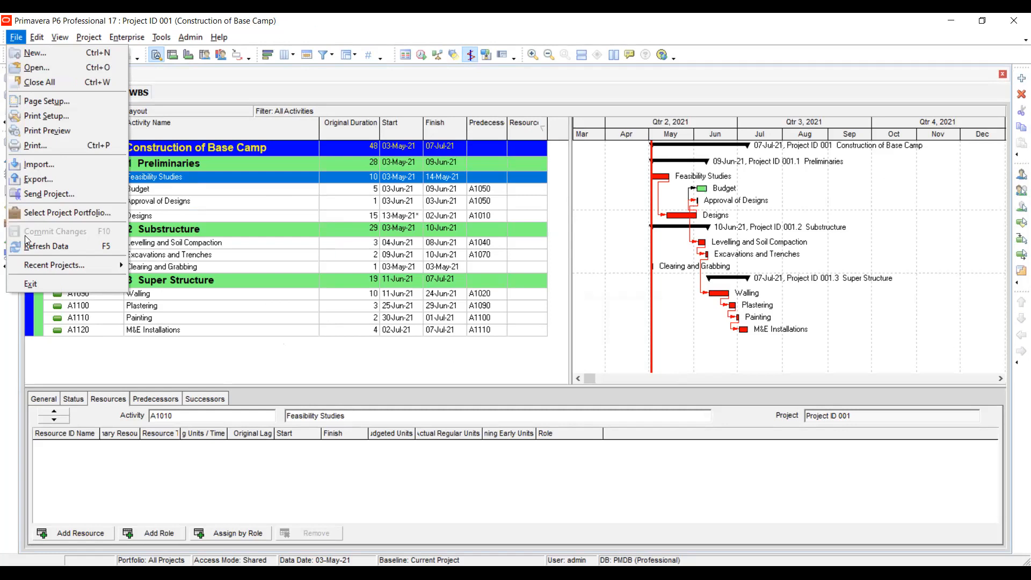
{"action": "left_click", "coordinate": [109, 19]}
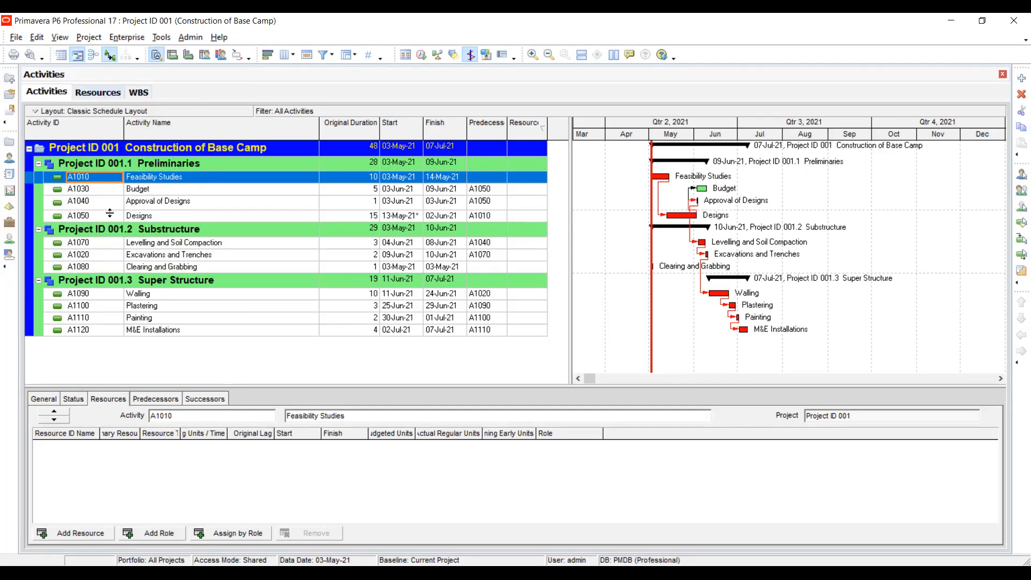
Step: Assign the Surveyor and Civil Engineer 1 resources to the Feasibility Studies activity
{"action": "left_click", "coordinate": [108, 182]}
{"action": "left_click", "coordinate": [137, 181]}
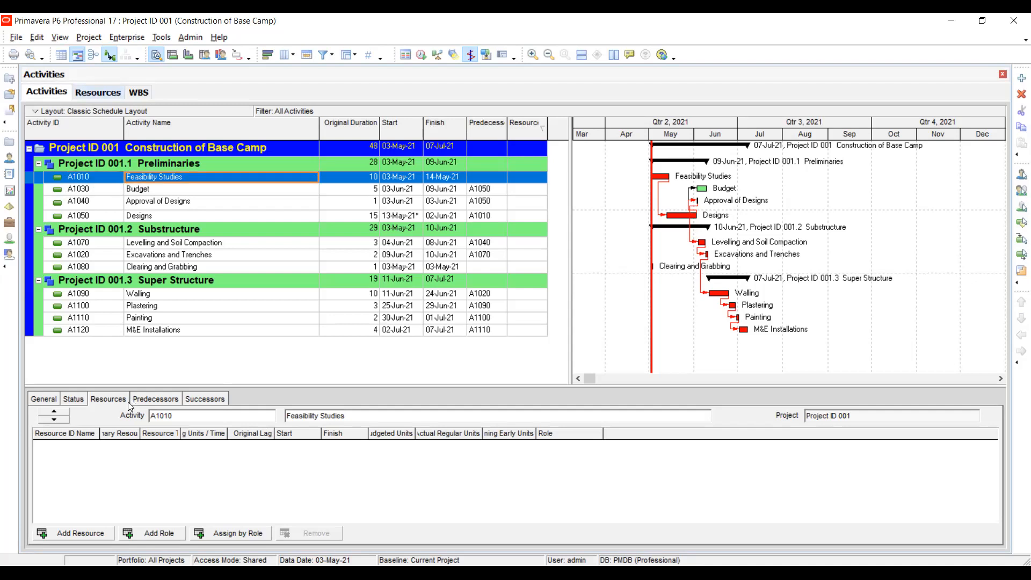
{"action": "left_click", "coordinate": [75, 533]}
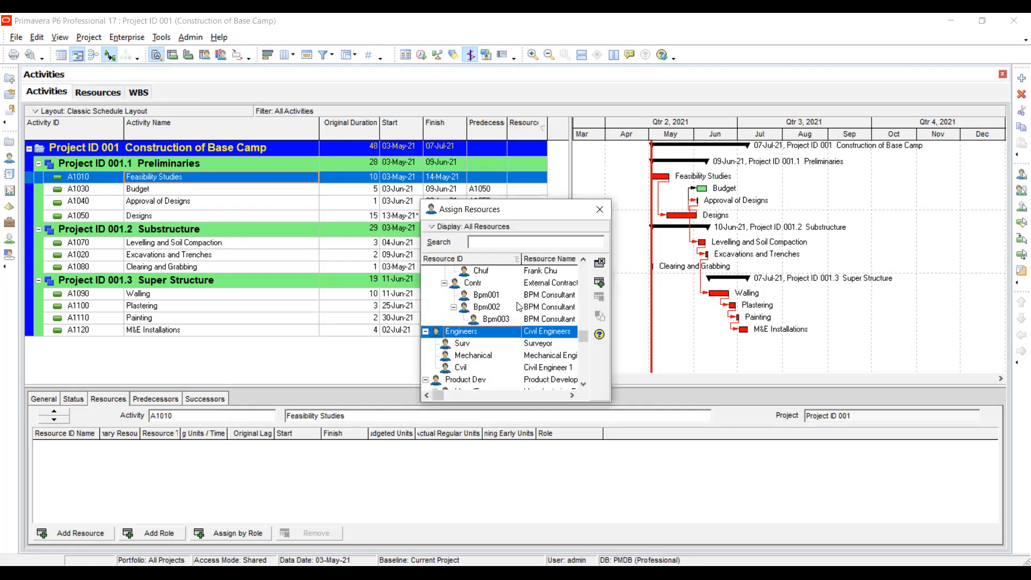
{"action": "left_click", "coordinate": [466, 334]}
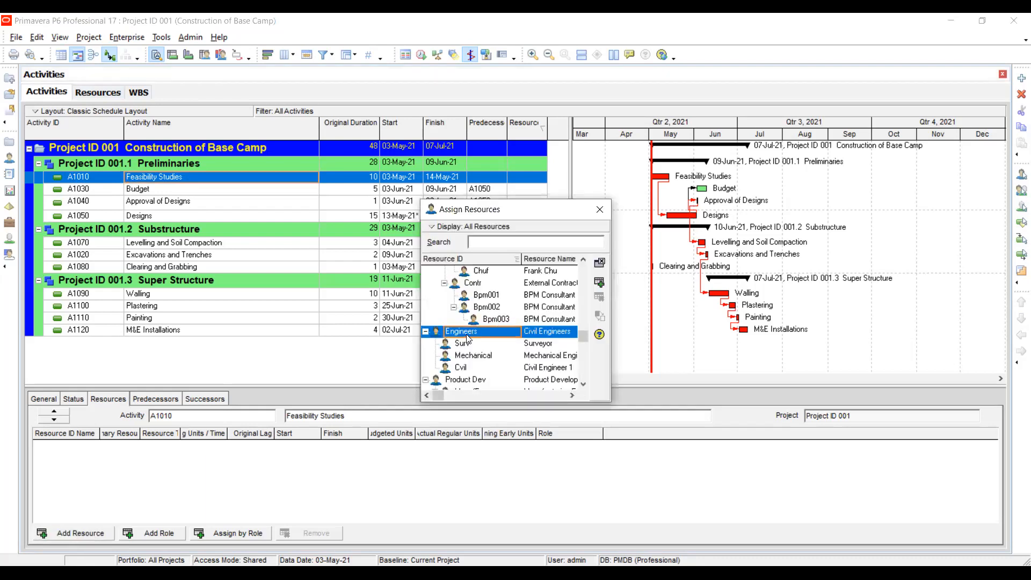
{"action": "left_click", "coordinate": [463, 369]}
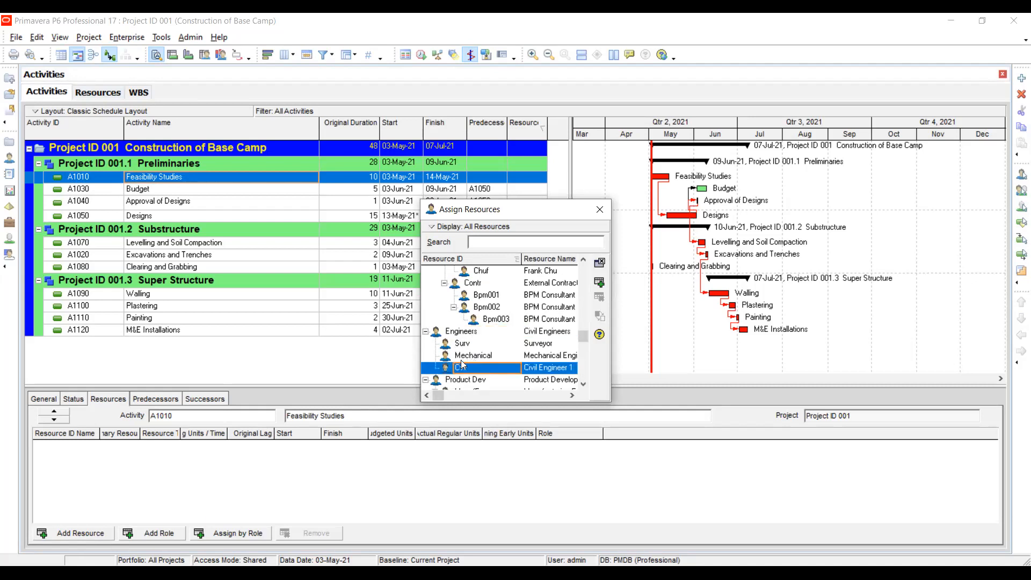
{"action": "left_click", "coordinate": [472, 347]}
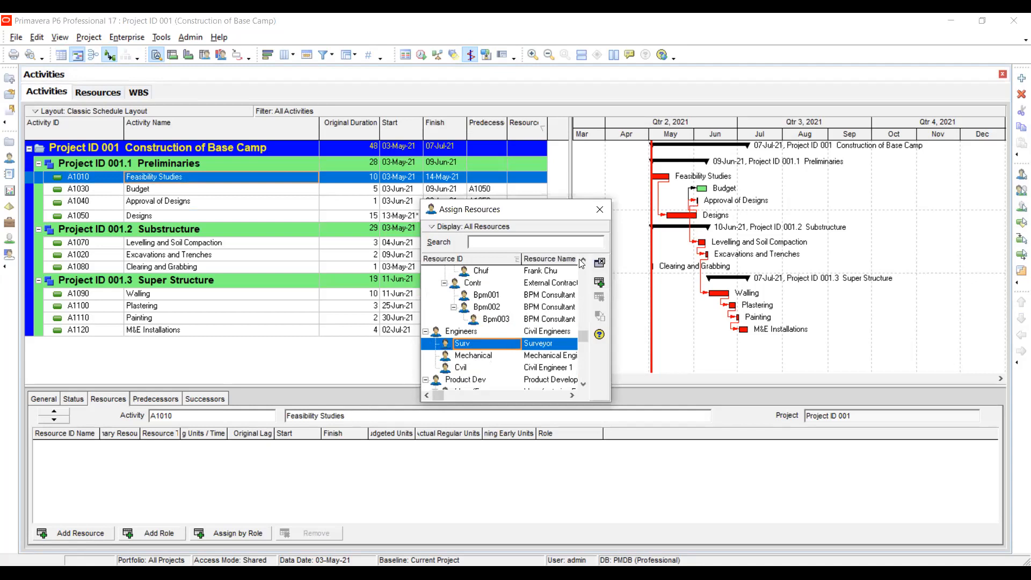
{"action": "left_click", "coordinate": [599, 282]}
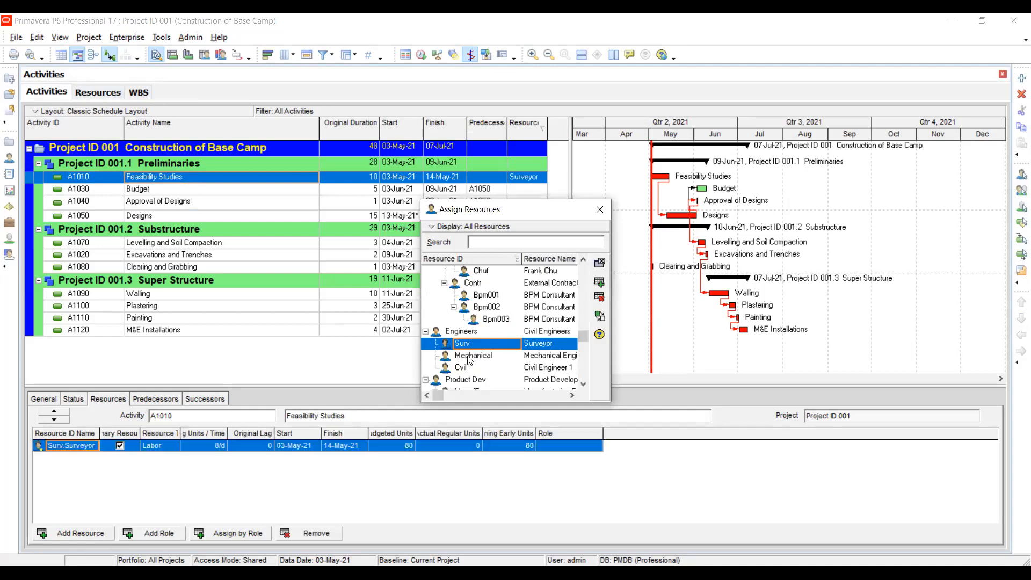
{"action": "left_click", "coordinate": [470, 368]}
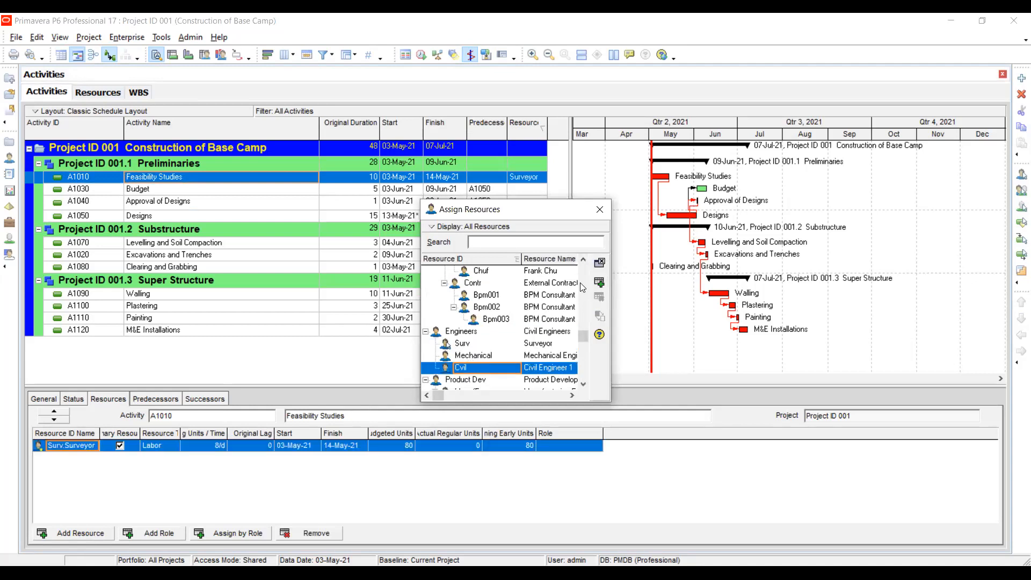
{"action": "left_click", "coordinate": [599, 282]}
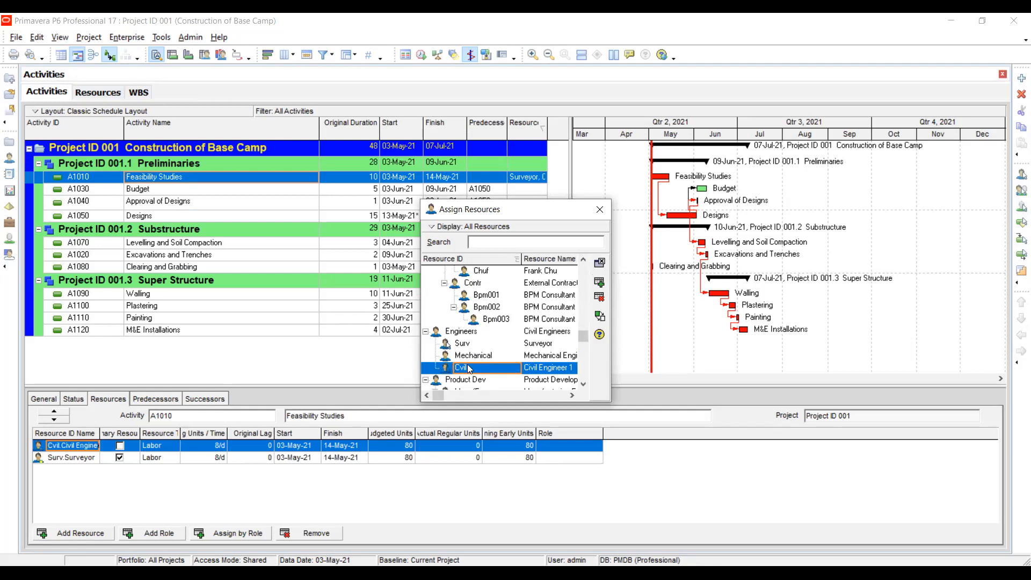
Step: Assign the Civil Engineer 1 resource to the Budget and Designs activities
{"action": "left_click", "coordinate": [150, 191]}
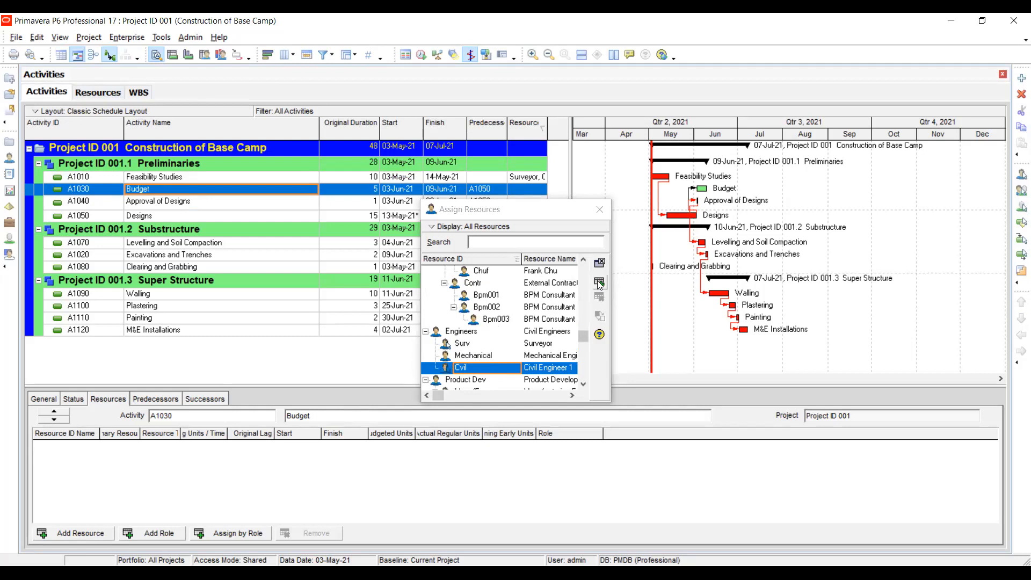
{"action": "left_click", "coordinate": [598, 282]}
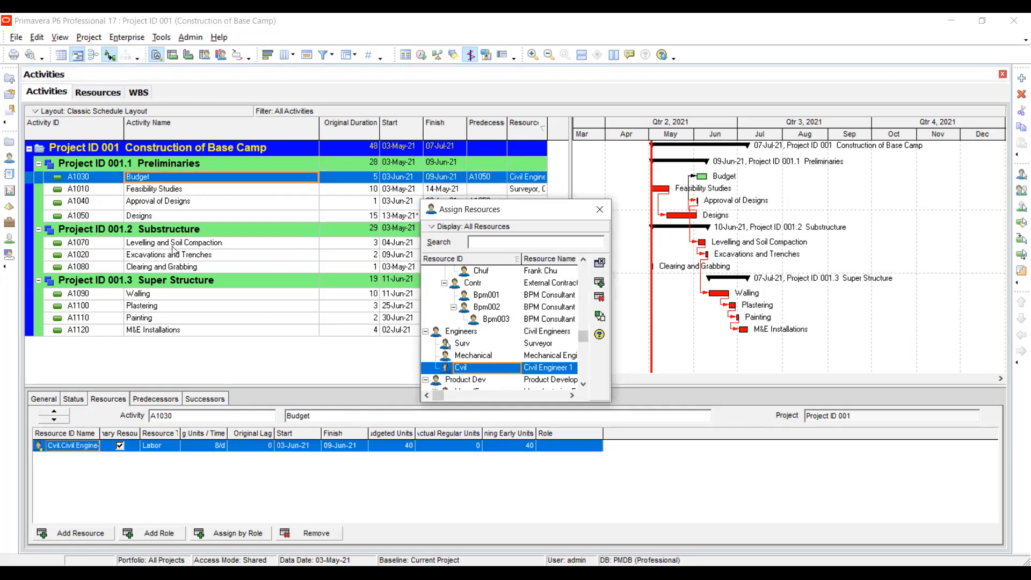
{"action": "left_click", "coordinate": [163, 218]}
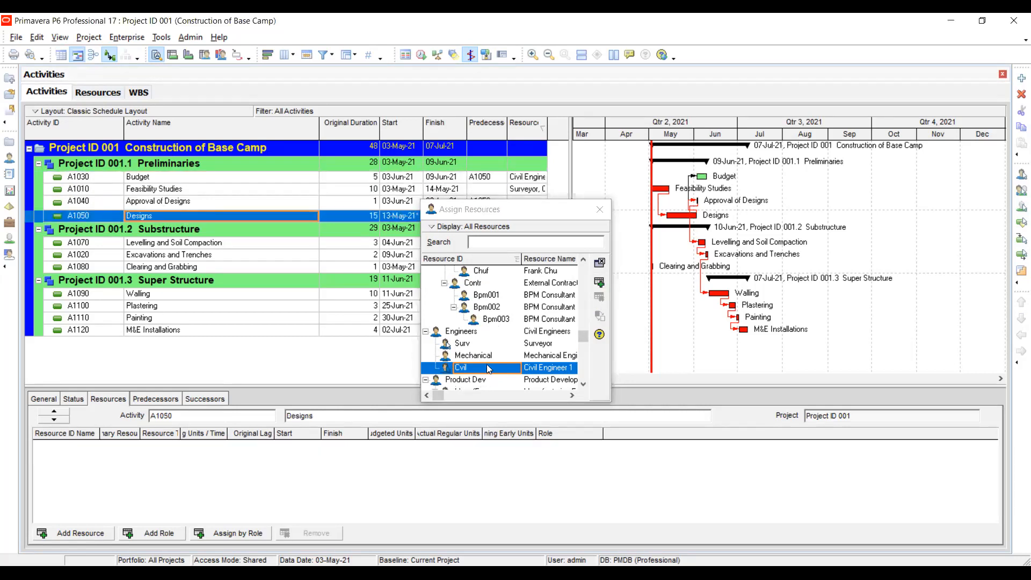
{"action": "left_click", "coordinate": [599, 282]}
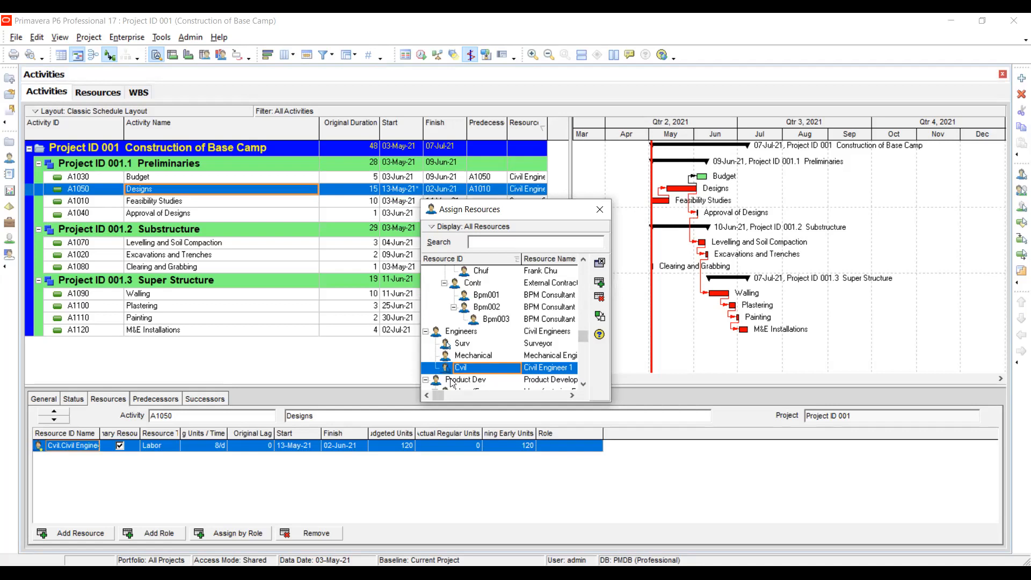
Step: Assign the Surveyor to Levelling and Soil Compaction and Mechanical Engineer 1 to M&E Installations, finishing the resource assignment
{"action": "left_click", "coordinate": [159, 244]}
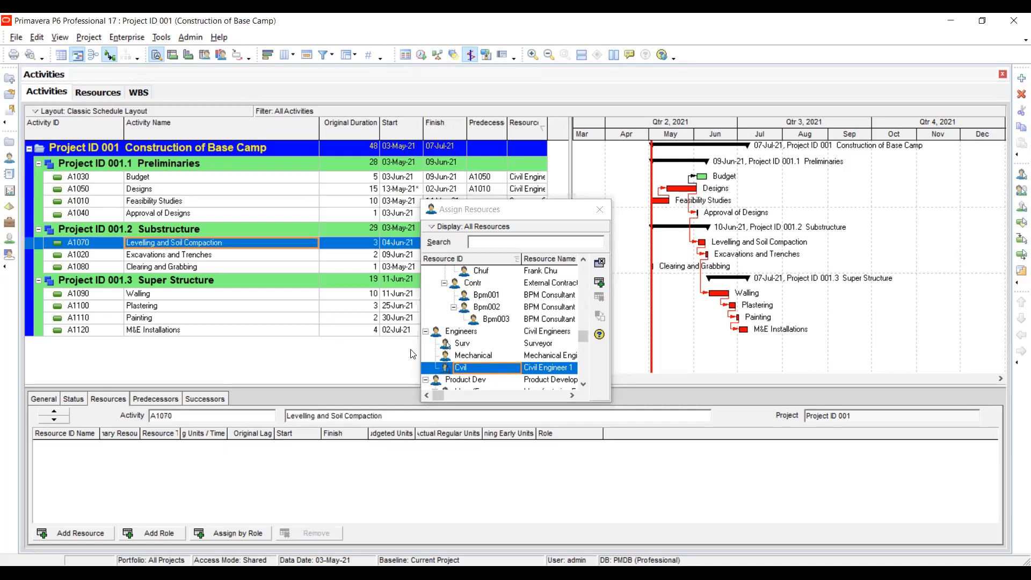
{"action": "double_click", "coordinate": [480, 344]}
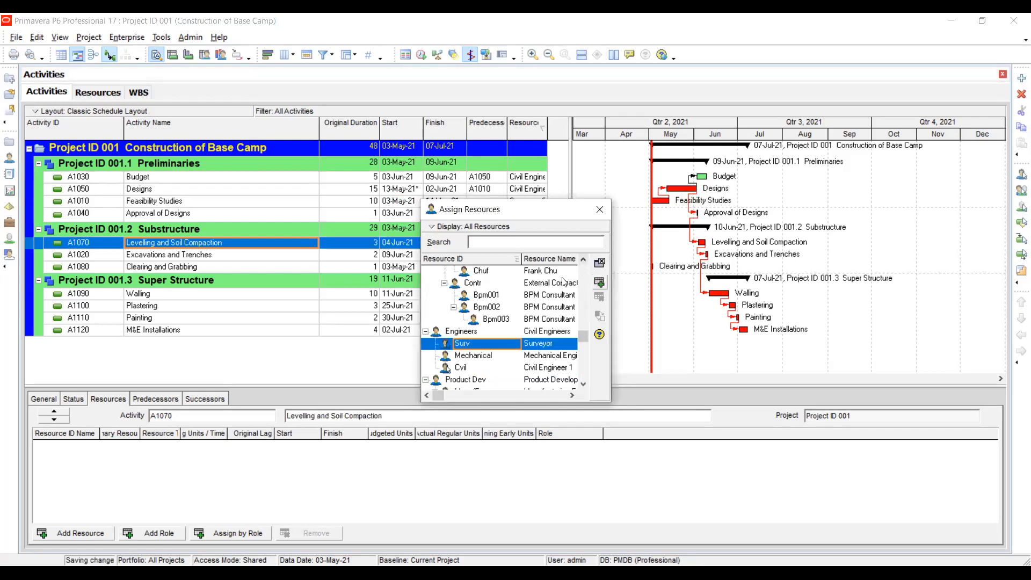
{"action": "left_click", "coordinate": [151, 330]}
{"action": "left_click", "coordinate": [473, 355]}
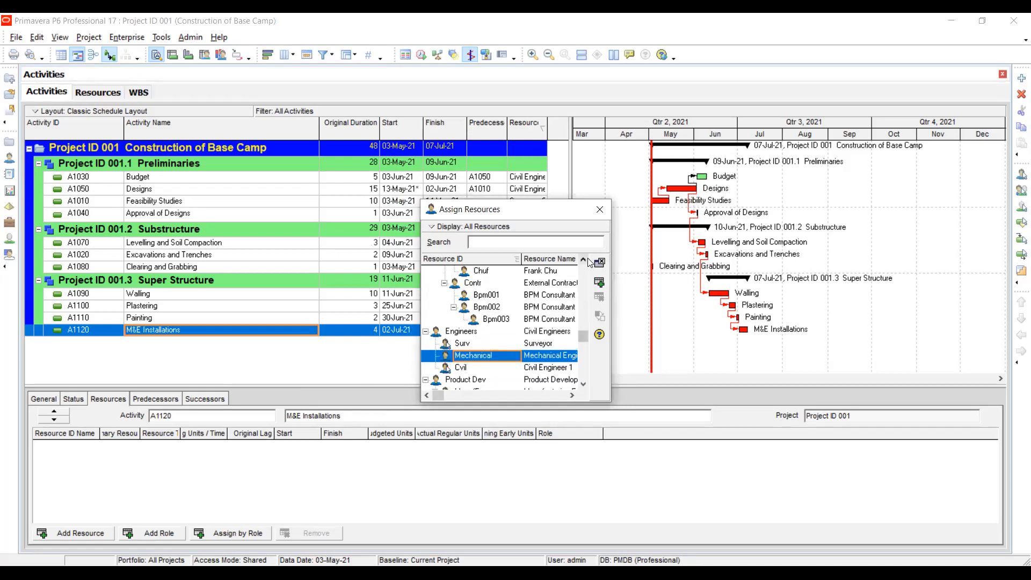
{"action": "left_click", "coordinate": [599, 282]}
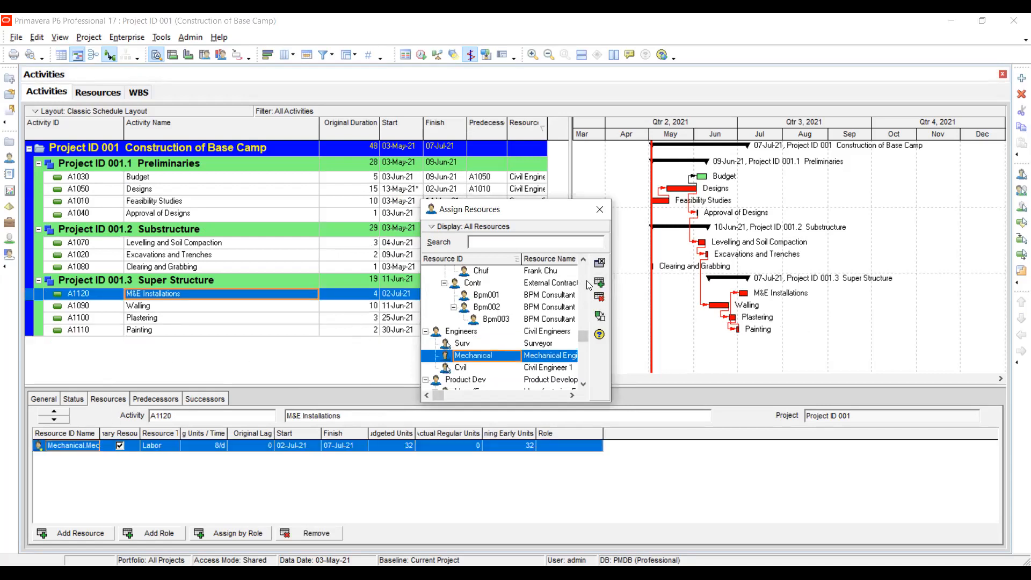
{"action": "left_click", "coordinate": [600, 210]}
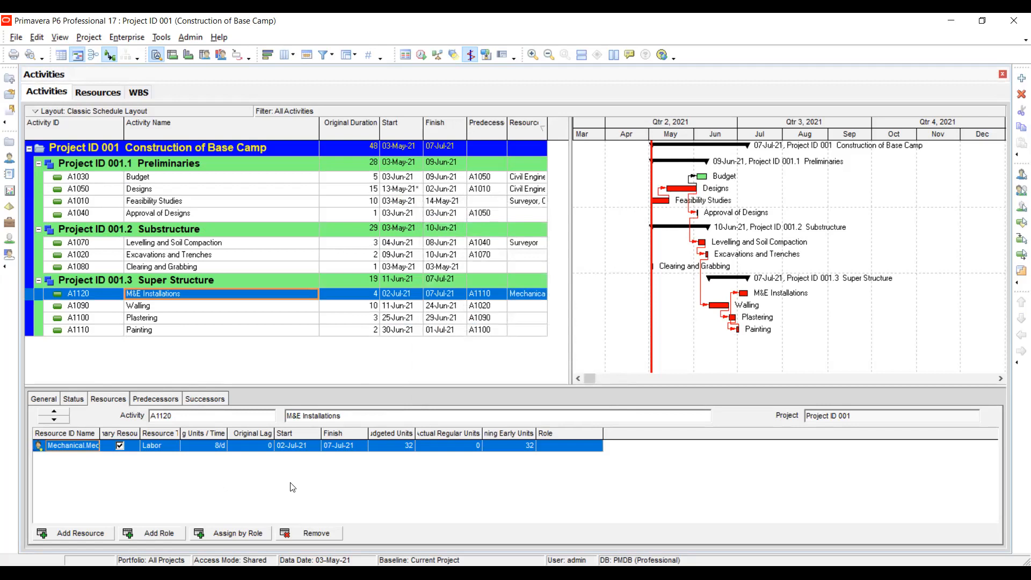
{"action": "left_click", "coordinate": [104, 177]}
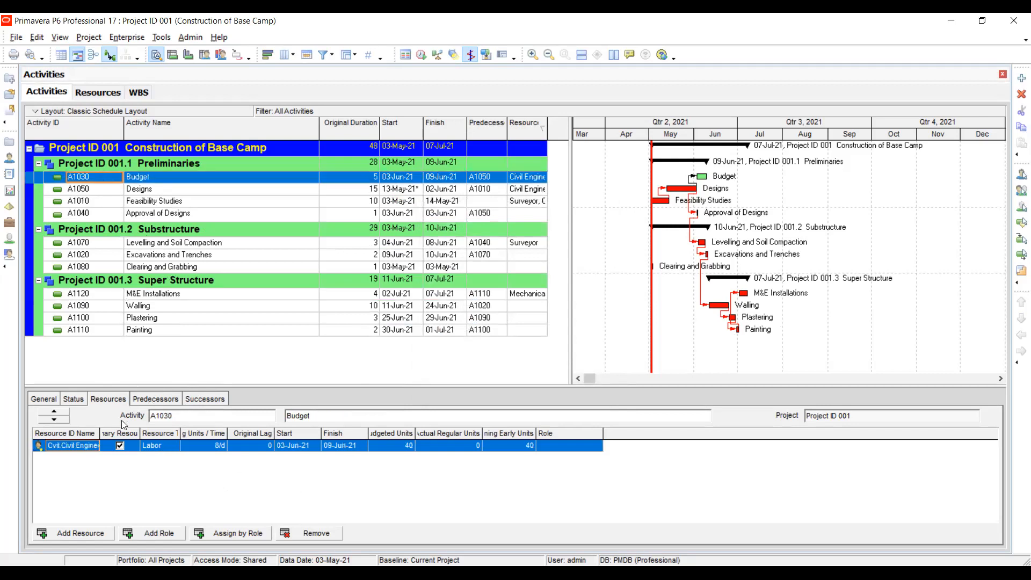
{"action": "left_click", "coordinate": [73, 267]}
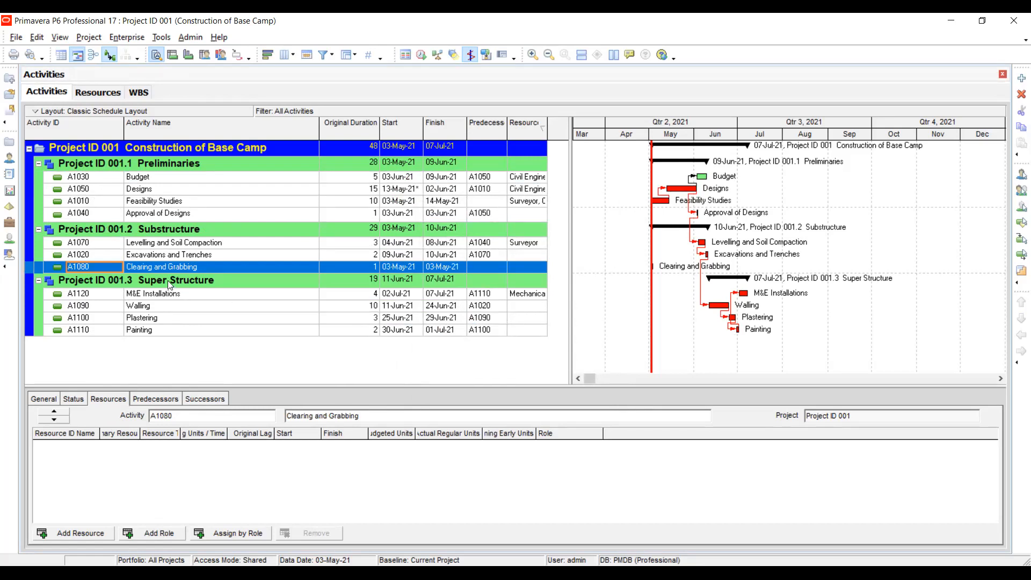
{"action": "left_click", "coordinate": [98, 253]}
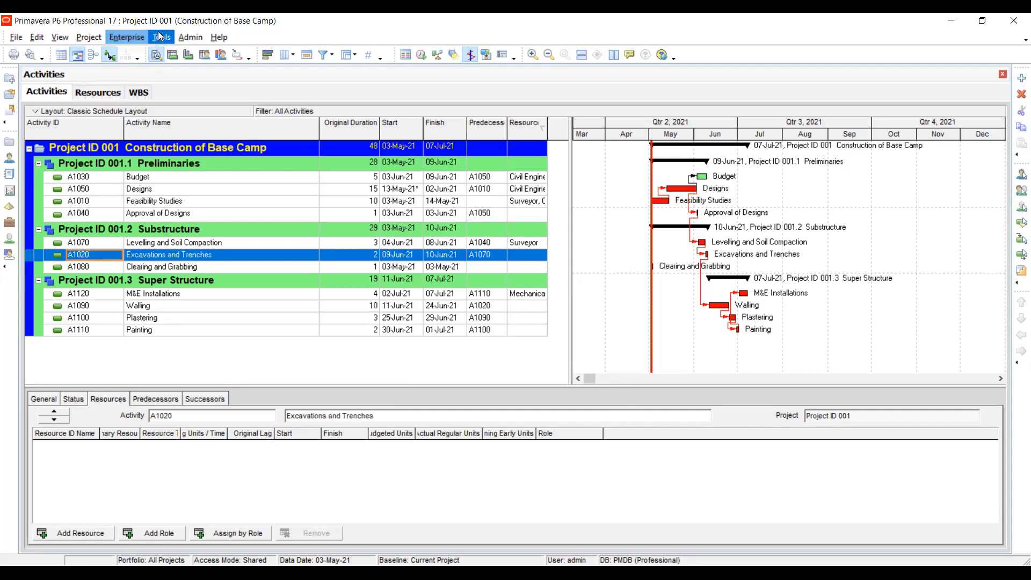
Step: Open the enterprise resource list and select the Material resource group at its end
{"action": "left_click", "coordinate": [140, 37]}
{"action": "left_click", "coordinate": [145, 115]}
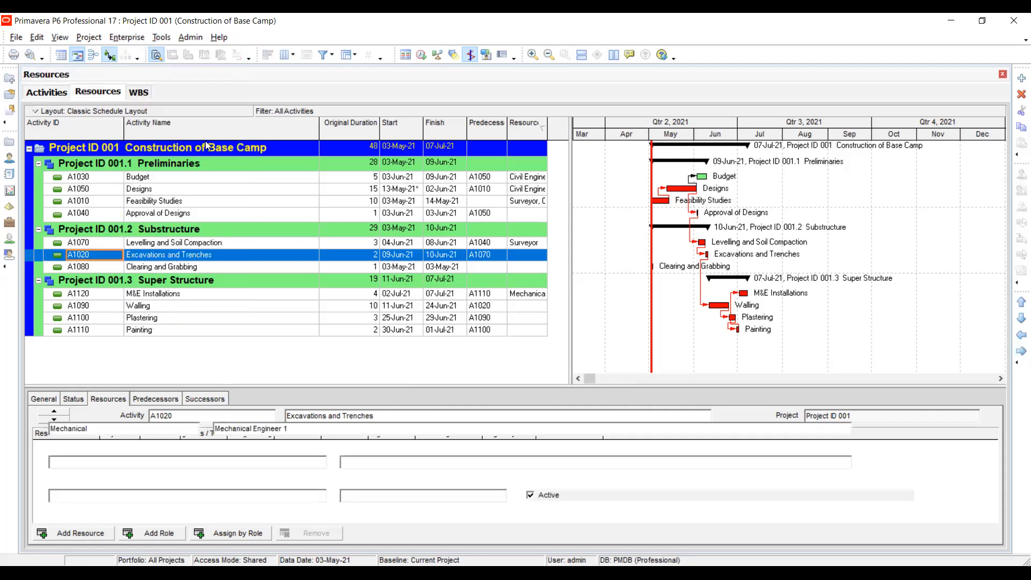
{"action": "scroll", "coordinate": [215, 252], "scroll_direction": "down", "scroll_amount": 7}
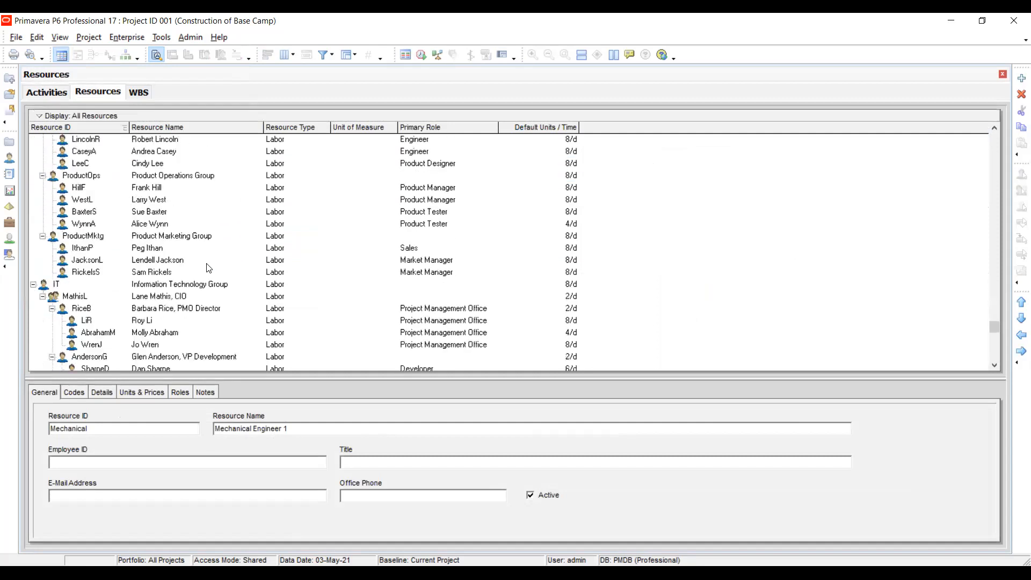
{"action": "scroll", "coordinate": [208, 267], "scroll_direction": "down", "scroll_amount": 2}
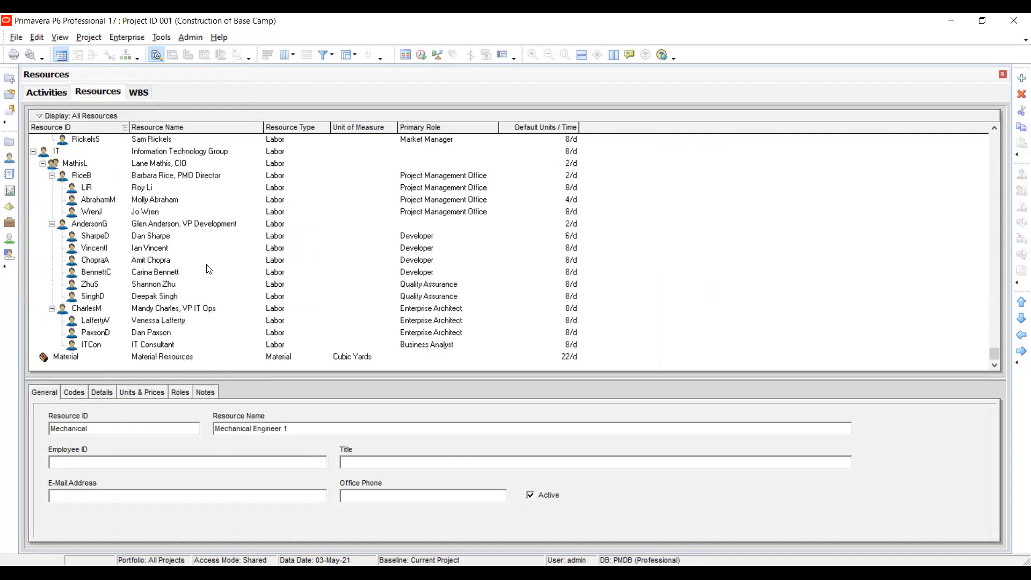
{"action": "left_click", "coordinate": [67, 358]}
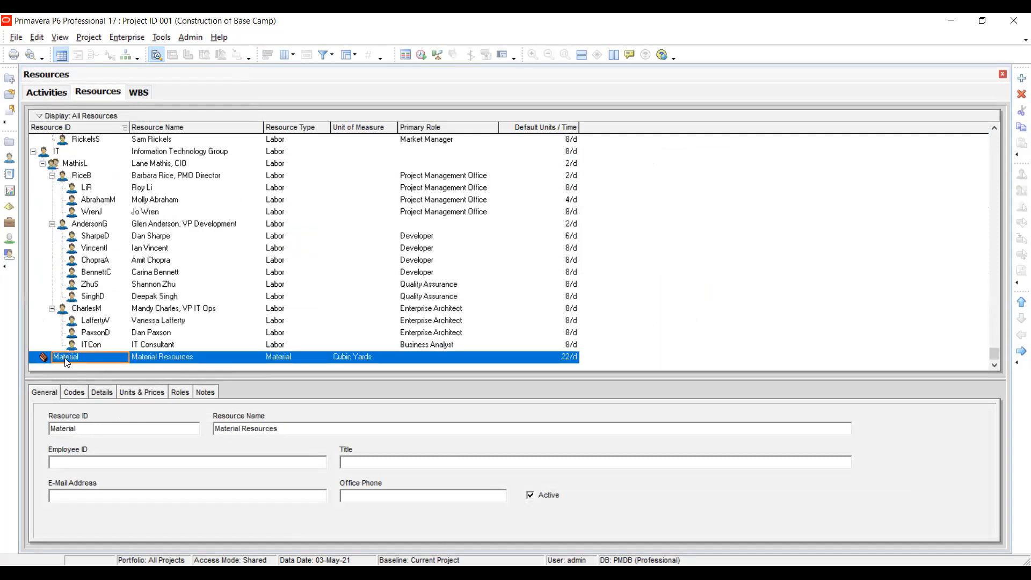
{"action": "right_click", "coordinate": [233, 361]}
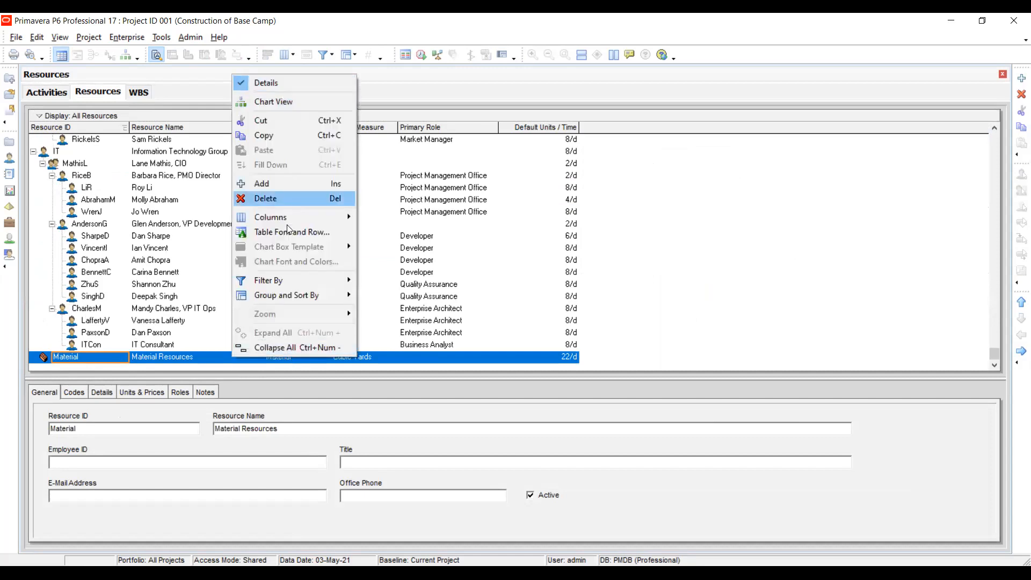
{"action": "left_click", "coordinate": [133, 347]}
{"action": "left_click", "coordinate": [141, 359]}
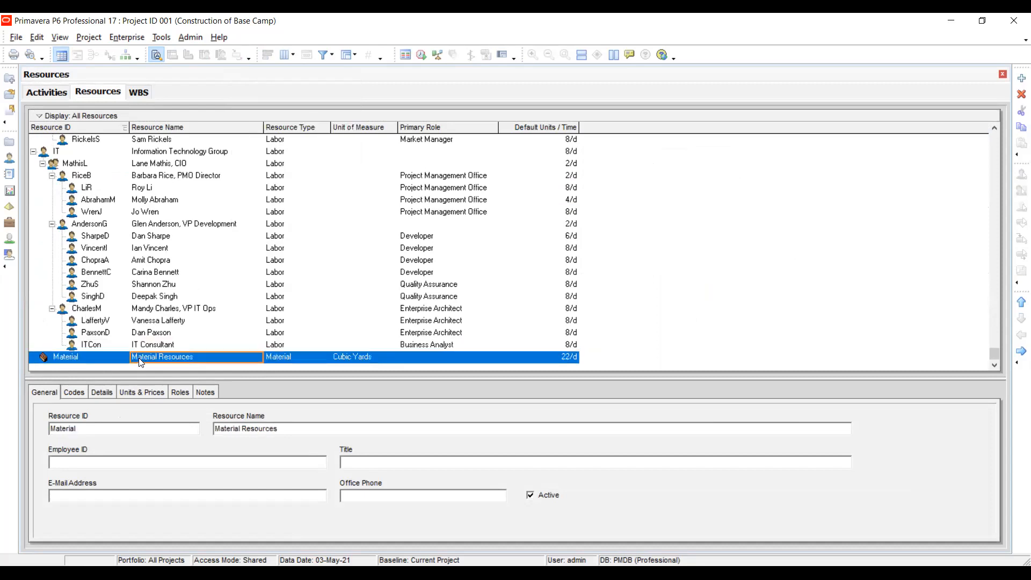
{"action": "left_click", "coordinate": [95, 358]}
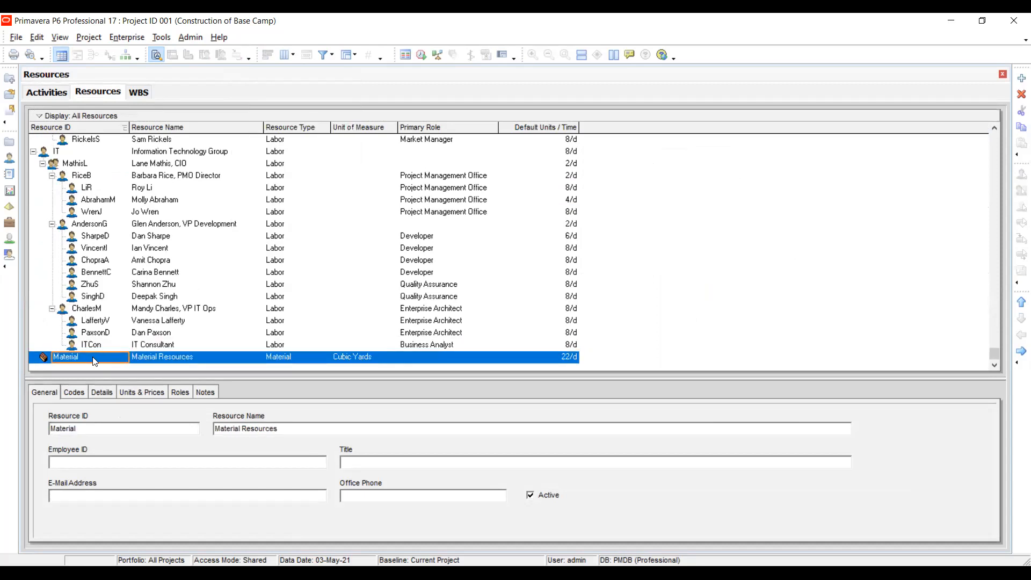
Step: Add a resource under Material with the ID Agg and the name Aggregates
{"action": "left_click", "coordinate": [1021, 78]}
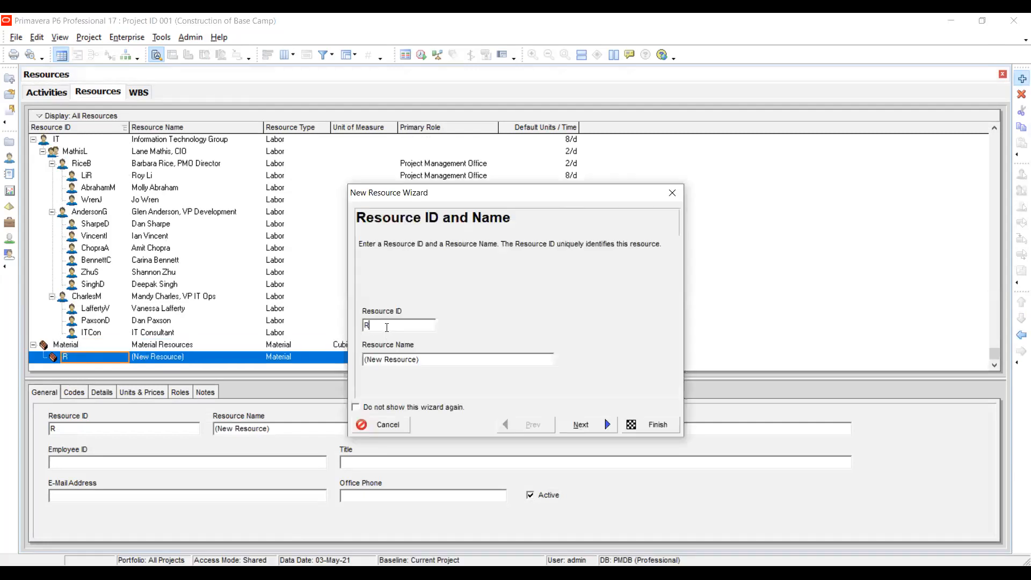
{"action": "type", "text": "Agg"}
{"action": "left_click_drag", "start_coordinate": [430, 359], "coordinate": [365, 359]}
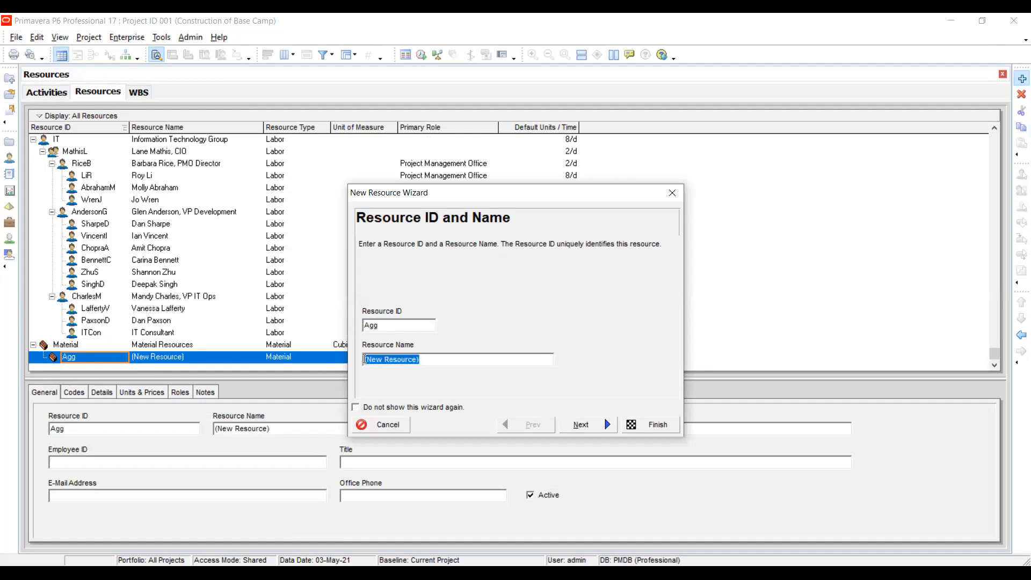
{"action": "type", "text": "G"}
{"action": "type", "text": "ggre"}
{"action": "type", "text": "gates"}
{"action": "left_click", "coordinate": [639, 424]}
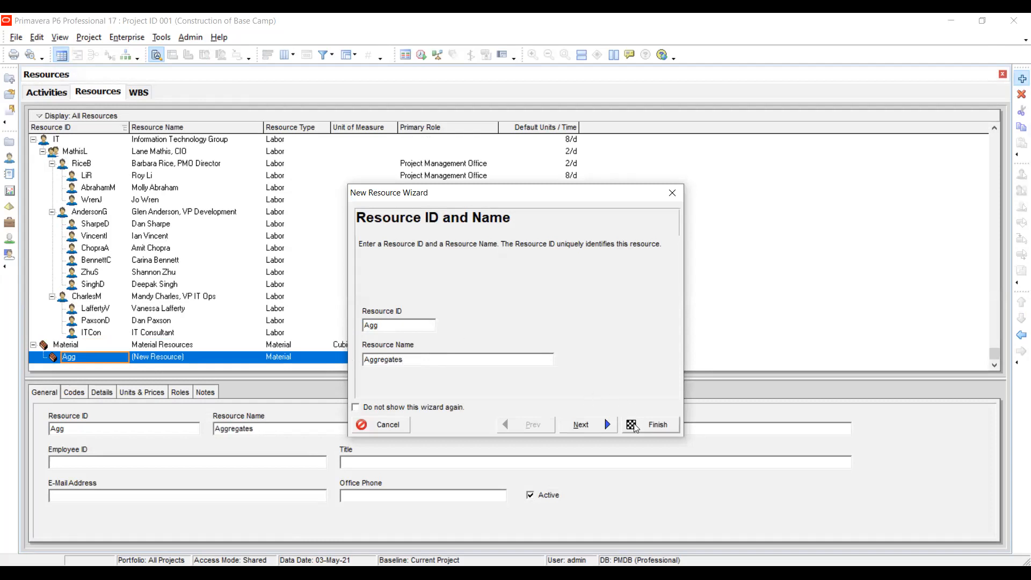
Step: Add another resource under Material with the ID Bitu and the name Bitumen
{"action": "left_click", "coordinate": [171, 348]}
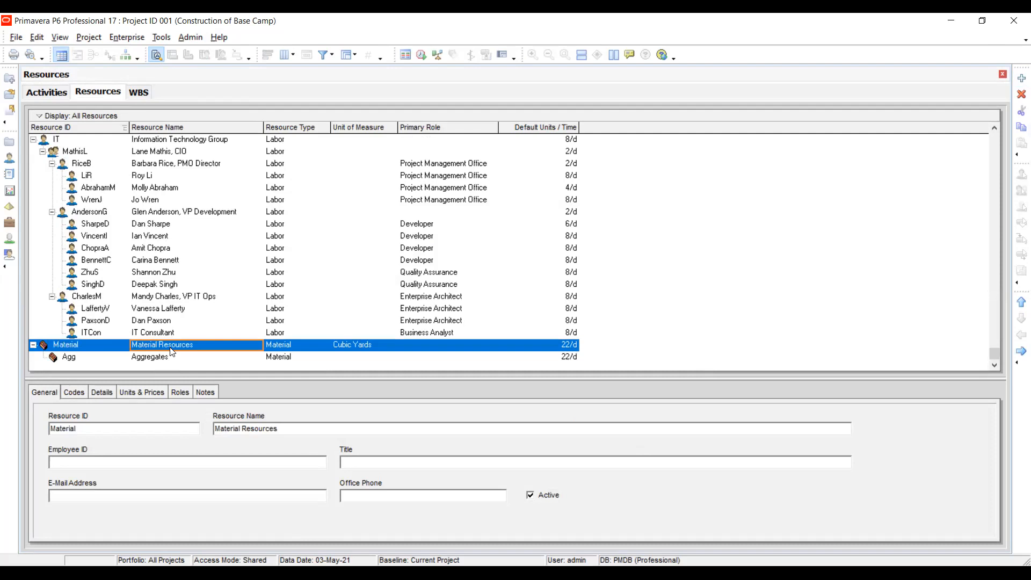
{"action": "key", "text": "Insert"}
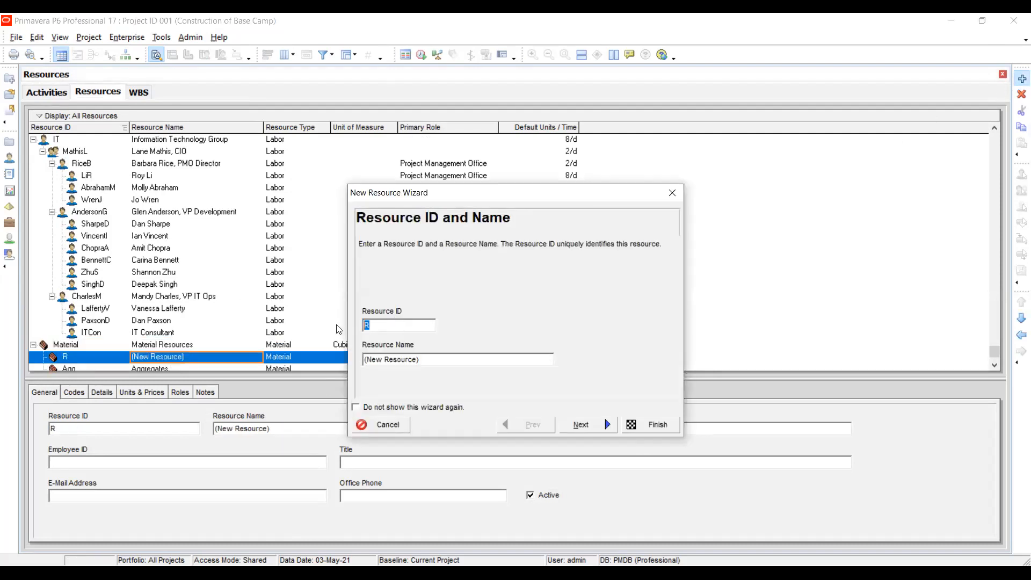
{"action": "type", "text": "Rei"}
{"action": "key", "text": "BackSpace"}
{"action": "key", "text": "BackSpace"}
{"action": "key", "text": "BackSpace"}
{"action": "type", "text": "gRDR"}
{"action": "key", "text": "BackSpace"}
{"action": "key", "text": "BackSpace"}
{"action": "key", "text": "BackSpace"}
{"action": "key", "text": "BackSpace"}
{"action": "type", "text": "Bitumen"}
{"action": "left_click_drag", "start_coordinate": [391, 326], "coordinate": [377, 329]}
{"action": "key", "text": "Delete"}
{"action": "key", "text": "Tab"}
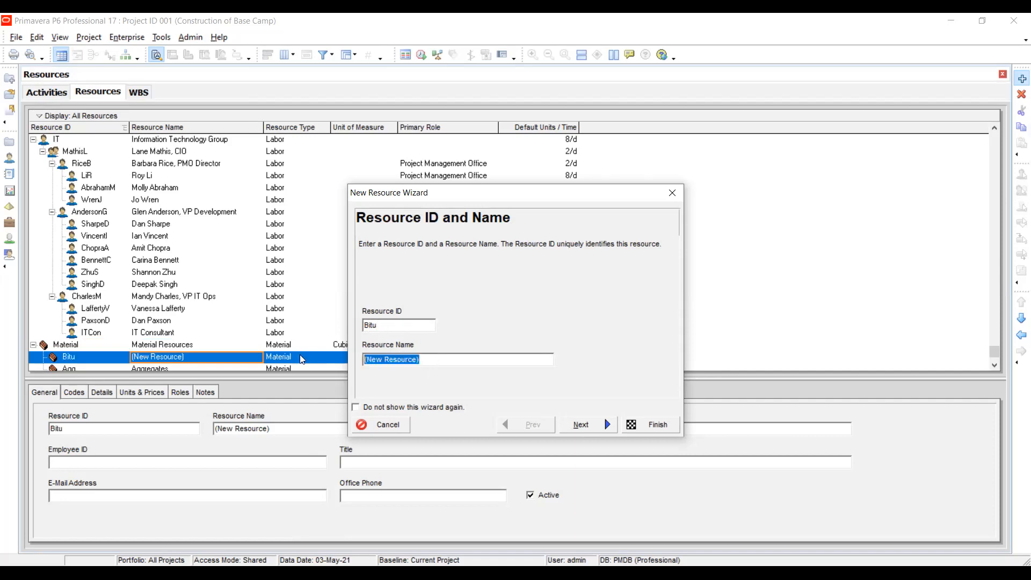
{"action": "type", "text": "Bitumen"}
{"action": "left_click", "coordinate": [658, 425]}
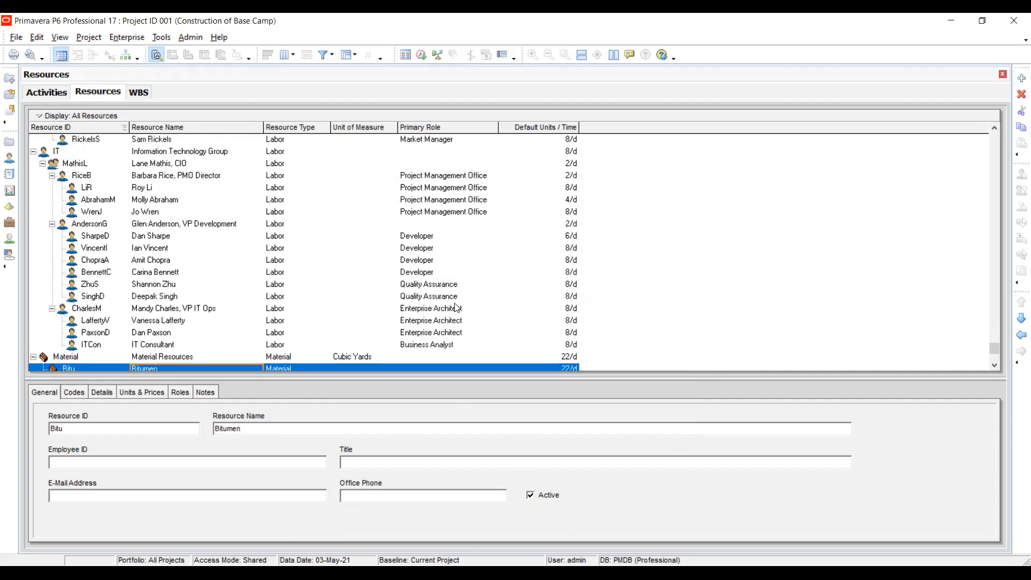
{"action": "scroll", "coordinate": [455, 304], "scroll_direction": "up", "scroll_amount": 3}
{"action": "scroll", "coordinate": [455, 302], "scroll_direction": "down", "scroll_amount": 4}
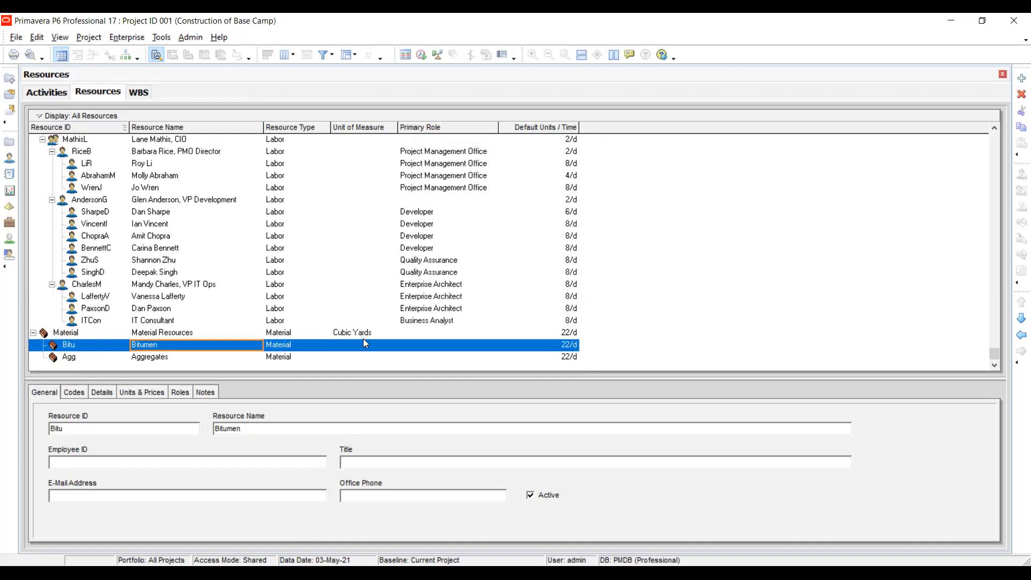
{"action": "left_click", "coordinate": [317, 354]}
{"action": "left_click", "coordinate": [307, 359]}
{"action": "left_click", "coordinate": [289, 356]}
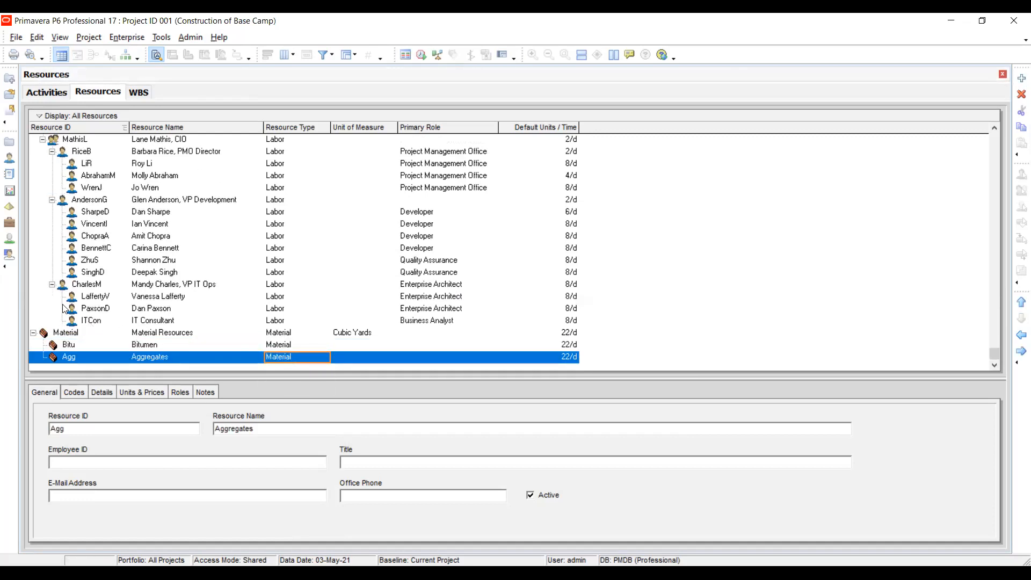
Step: Add a resource under E&C Resources with Equipment as both its ID and its name
{"action": "scroll", "coordinate": [756, 240], "scroll_direction": "up", "scroll_amount": 8}
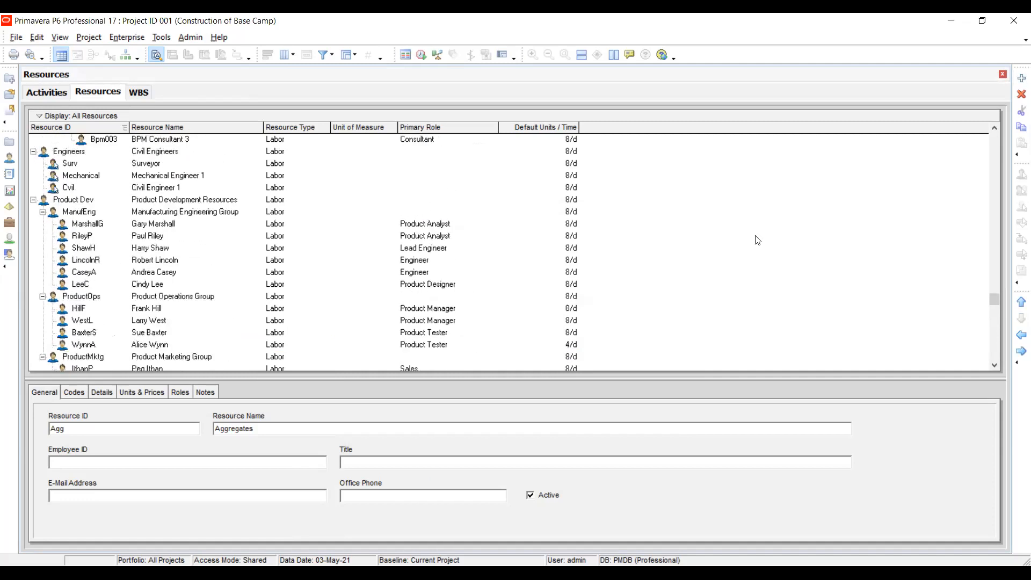
{"action": "left_click_drag", "start_coordinate": [996, 299], "coordinate": [1009, 126]}
{"action": "left_click", "coordinate": [79, 141]}
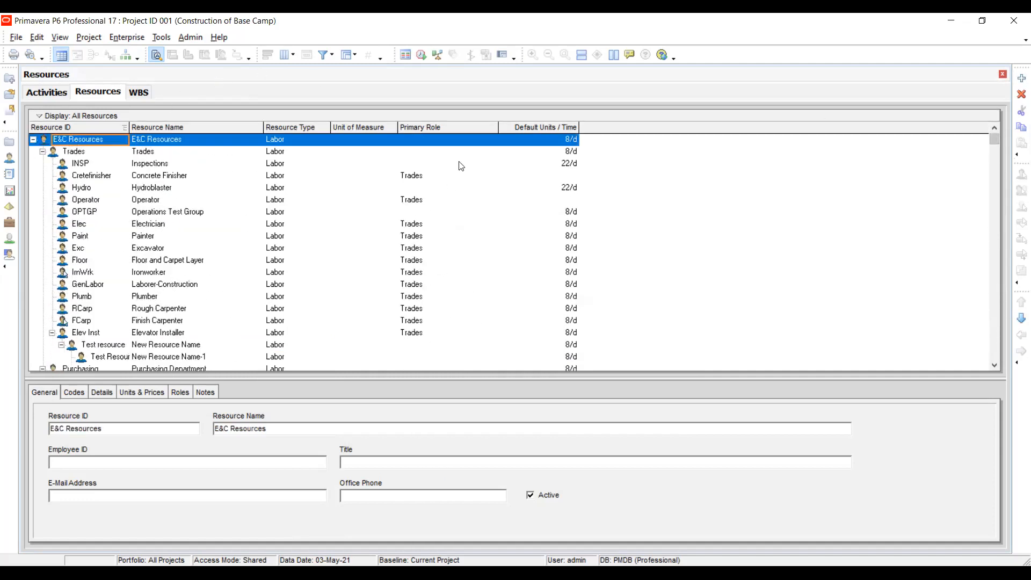
{"action": "left_click", "coordinate": [1022, 78]}
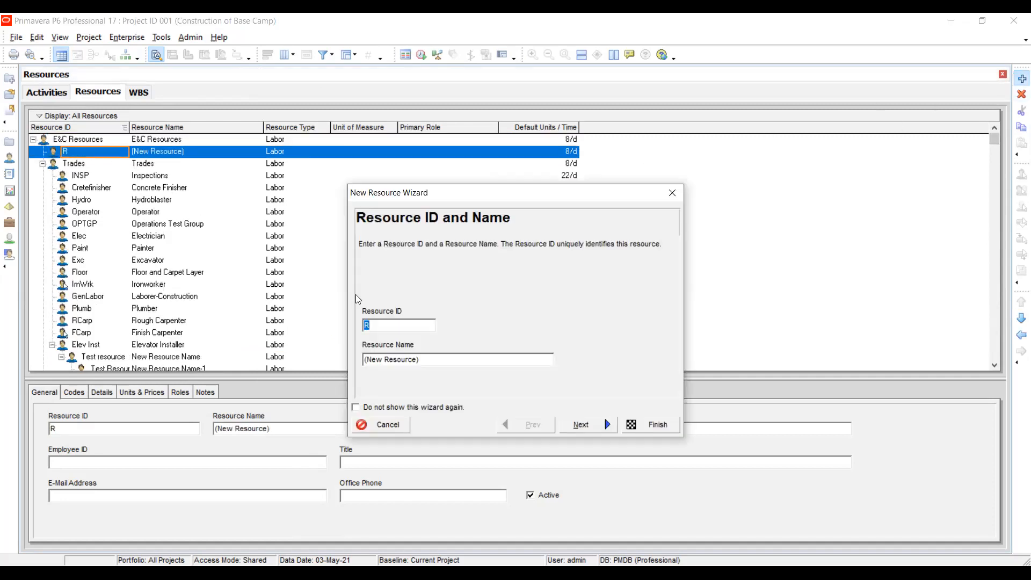
{"action": "type", "text": "Equipment"}
{"action": "left_click", "coordinate": [432, 360]}
{"action": "left_click_drag", "start_coordinate": [432, 360], "coordinate": [354, 349]}
{"action": "type", "text": "DEq"}
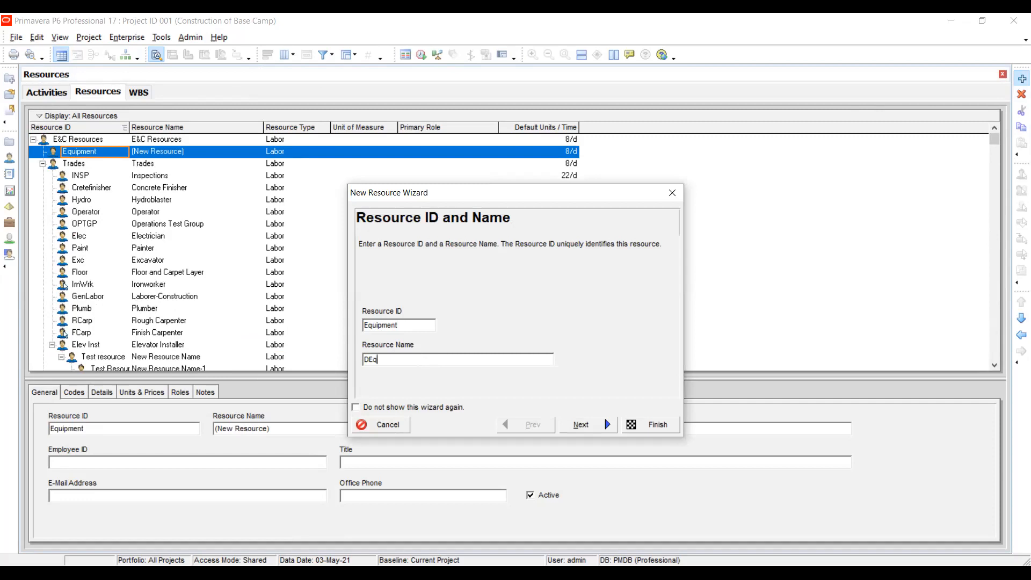
{"action": "type", "text": "uipem"}
{"action": "key", "text": "BackSpace"}
{"action": "key", "text": "BackSpace"}
{"action": "type", "text": "ment"}
{"action": "left_click", "coordinate": [367, 359]}
{"action": "key", "text": "BackSpace"}
{"action": "left_click", "coordinate": [651, 424]}
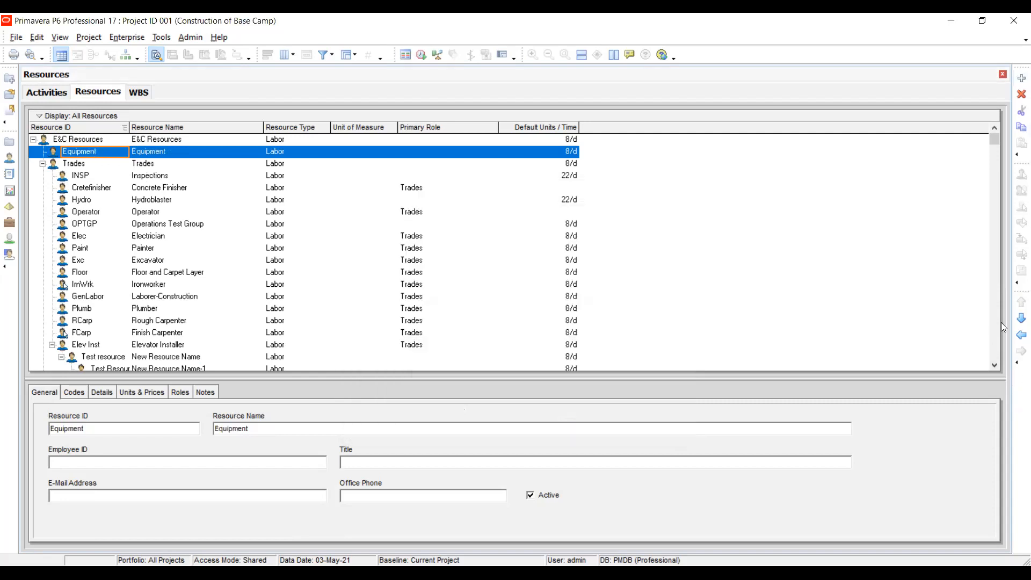
Step: Outdent the Equipment resource to the top level of the resource hierarchy and set its resource type to Nonlabor
{"action": "left_click", "coordinate": [1021, 335]}
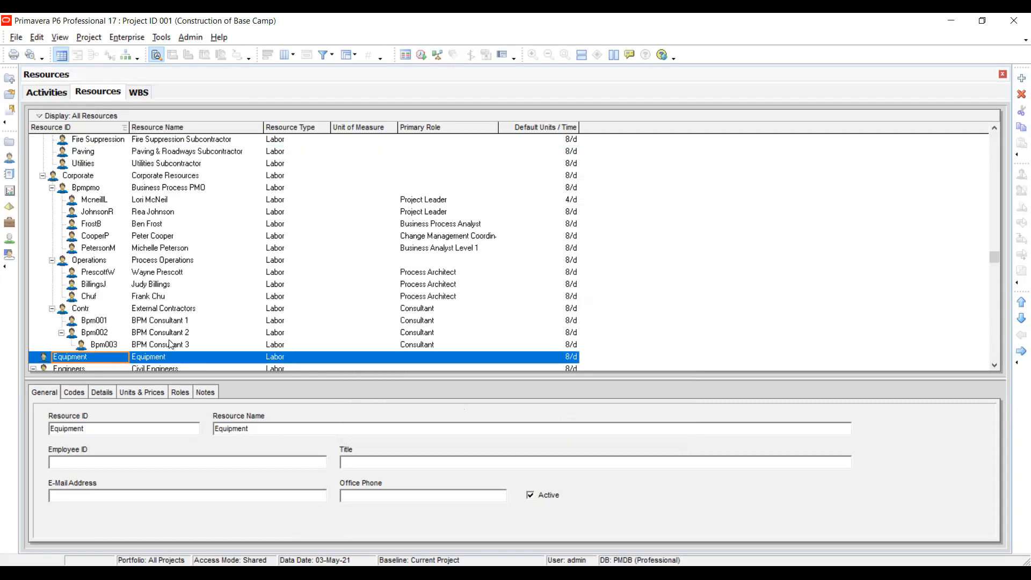
{"action": "scroll", "coordinate": [171, 344], "scroll_direction": "down", "scroll_amount": 2}
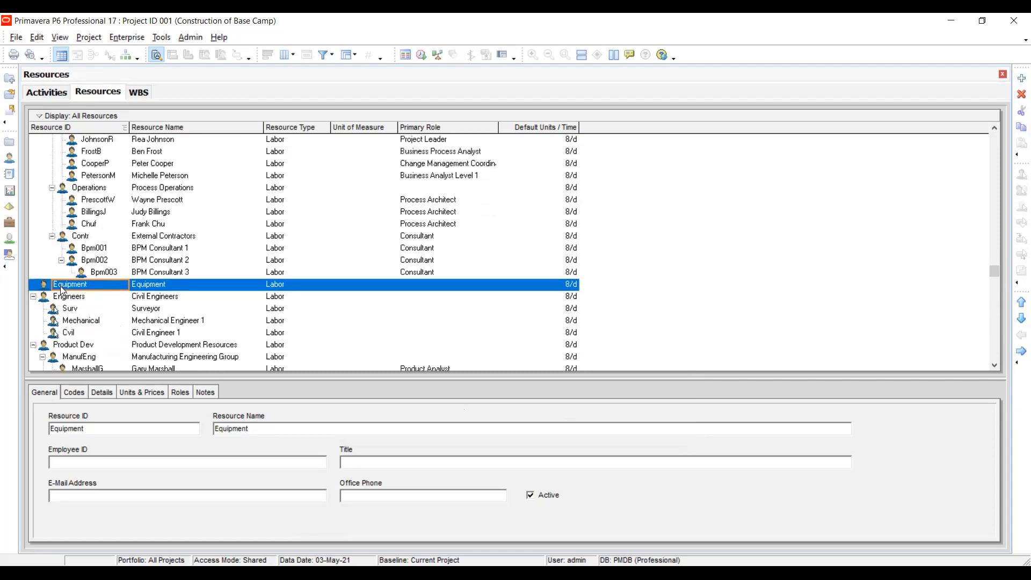
{"action": "left_click", "coordinate": [324, 288]}
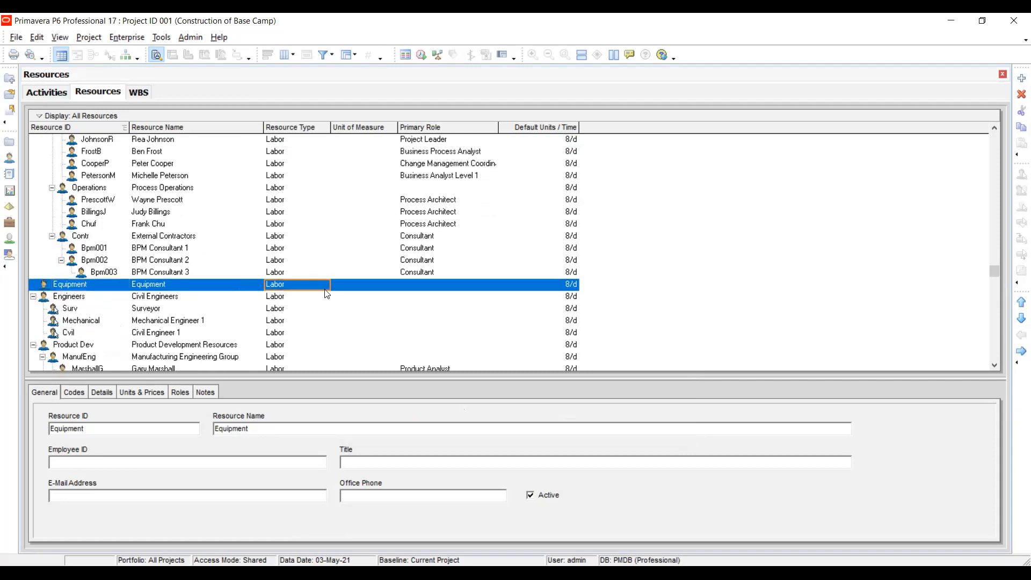
{"action": "left_click", "coordinate": [323, 288]}
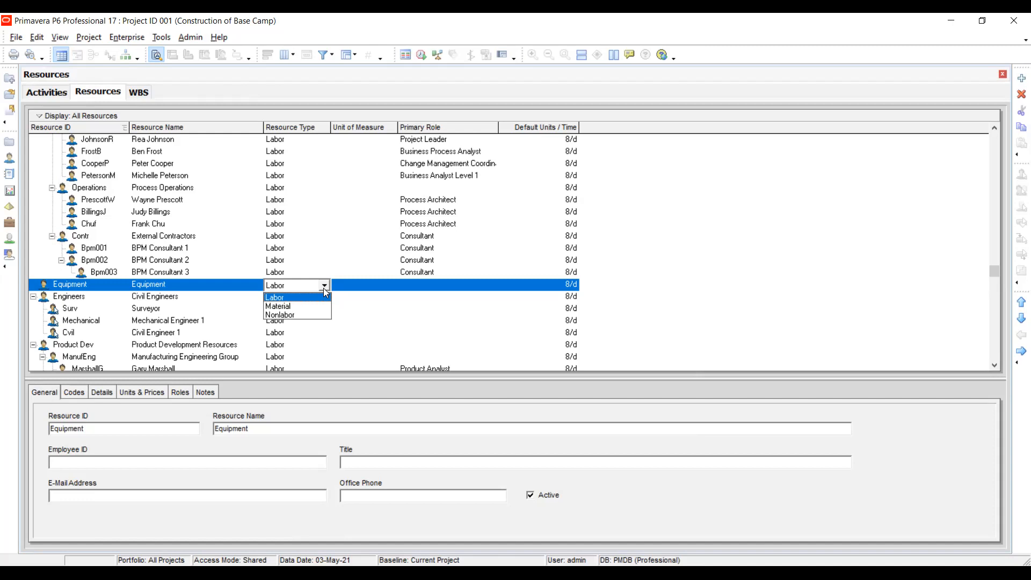
{"action": "left_click", "coordinate": [281, 315]}
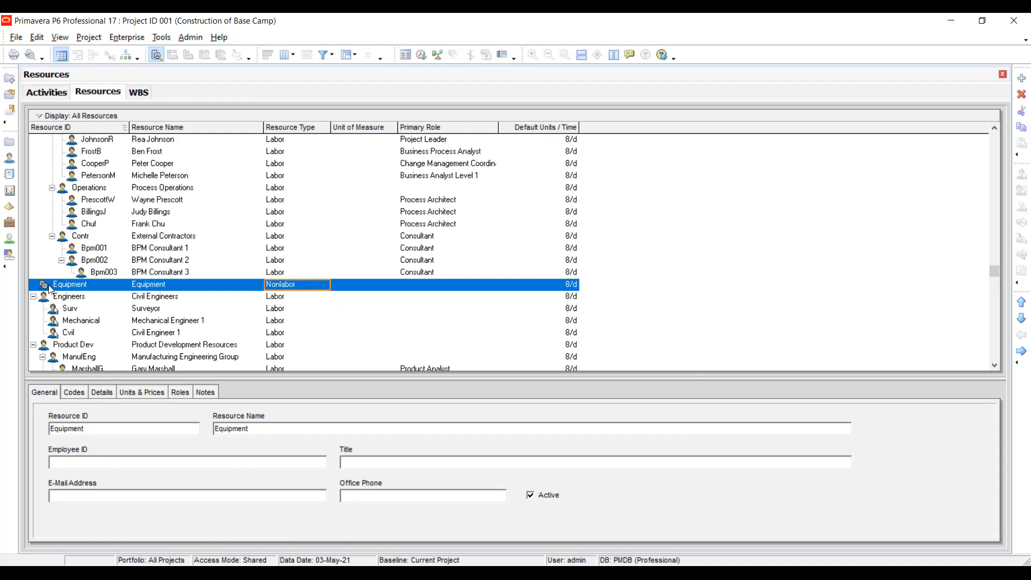
{"action": "scroll", "coordinate": [49, 294], "scroll_direction": "down", "scroll_amount": 1}
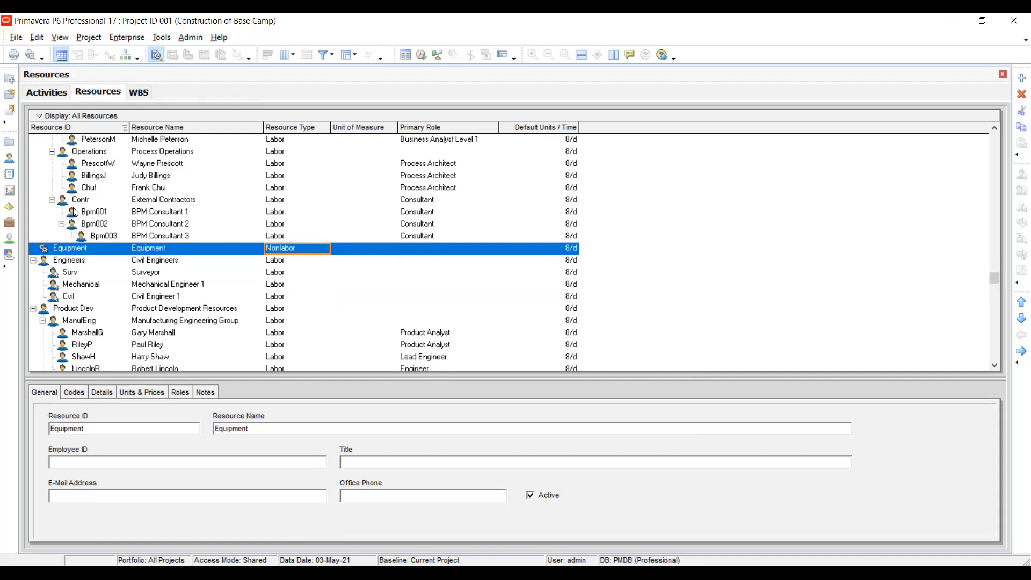
Step: Add a resource under Equipment with Grader 1 as both its ID and its name
{"action": "scroll", "coordinate": [102, 290], "scroll_direction": "down", "scroll_amount": 7}
{"action": "scroll", "coordinate": [112, 286], "scroll_direction": "down", "scroll_amount": 4}
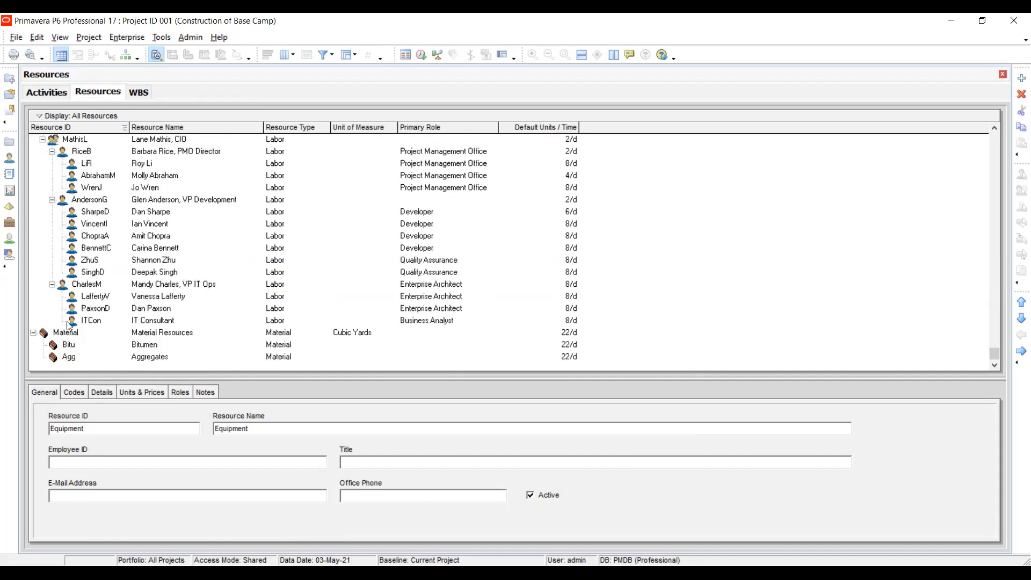
{"action": "scroll", "coordinate": [84, 272], "scroll_direction": "up", "scroll_amount": 2}
{"action": "scroll", "coordinate": [84, 272], "scroll_direction": "up", "scroll_amount": 10}
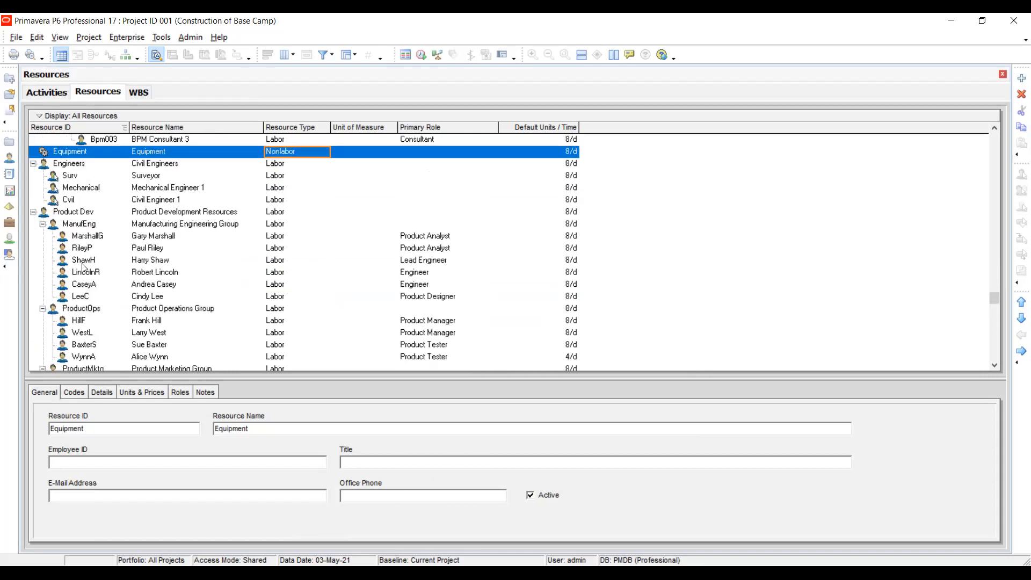
{"action": "left_click", "coordinate": [70, 228]}
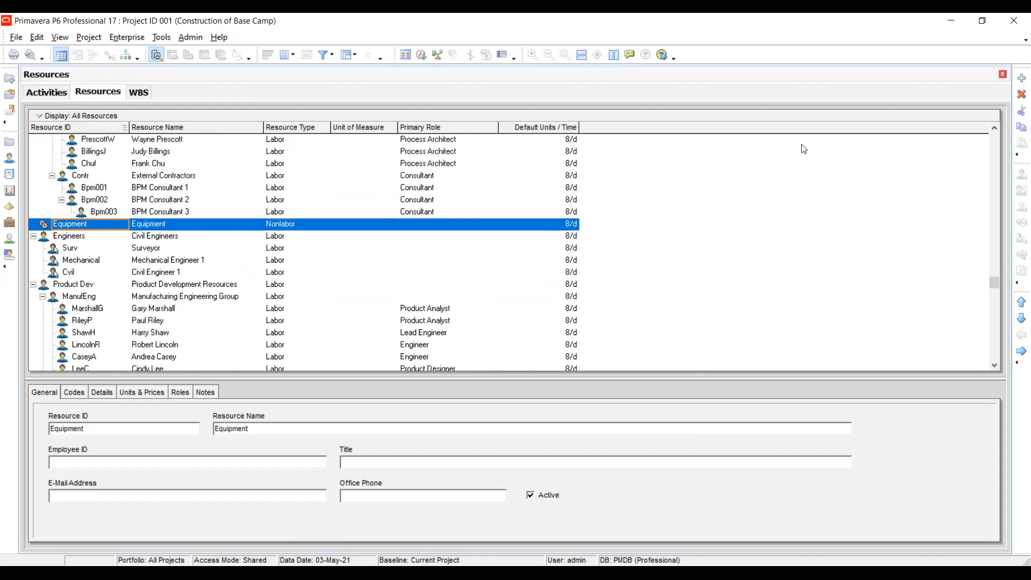
{"action": "left_click", "coordinate": [1020, 80]}
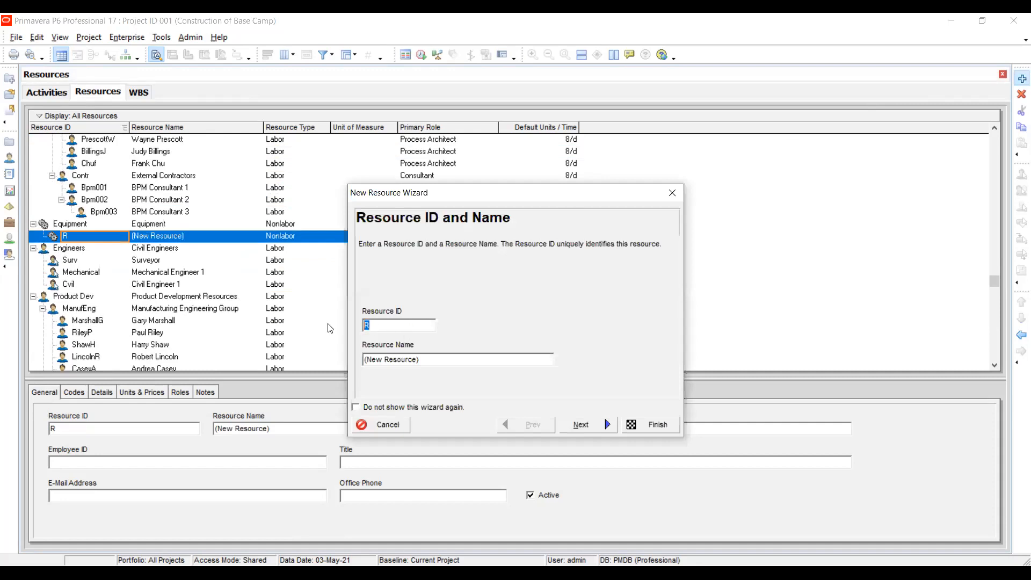
{"action": "type", "text": "Grader 1"}
{"action": "key", "text": "Tab"}
{"action": "type", "text": "Grad"}
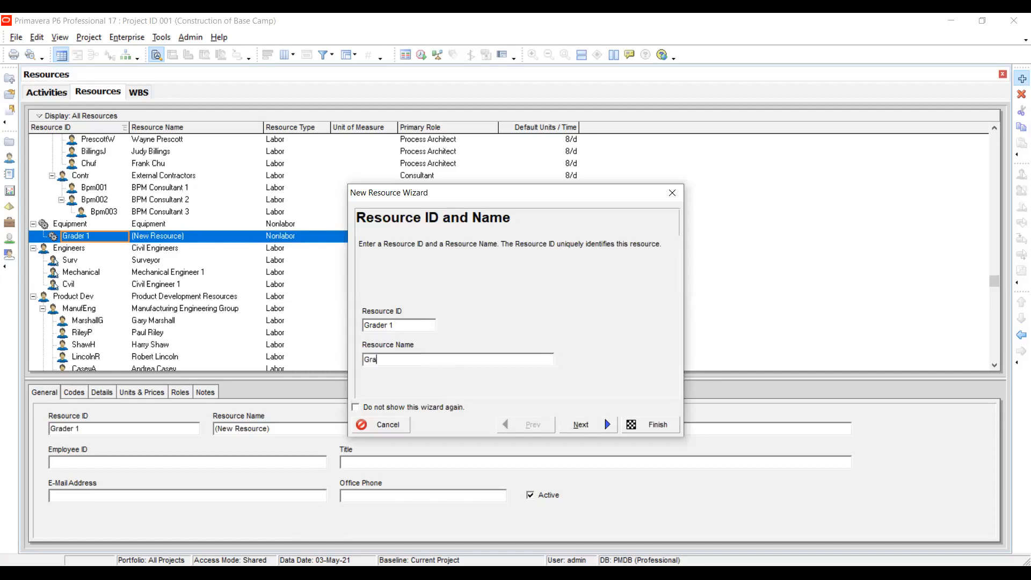
{"action": "type", "text": "er 1"}
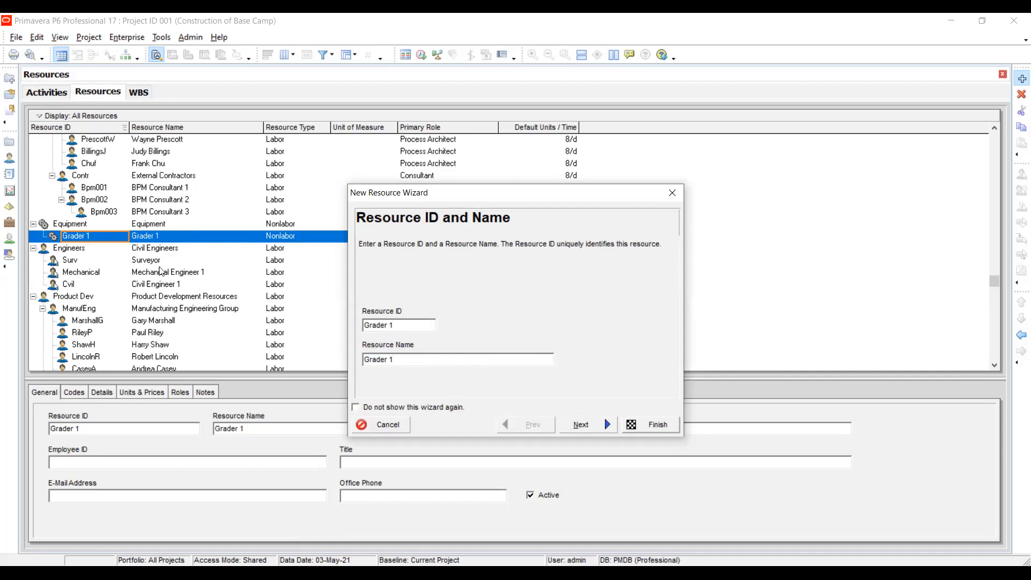
{"action": "left_click", "coordinate": [639, 424]}
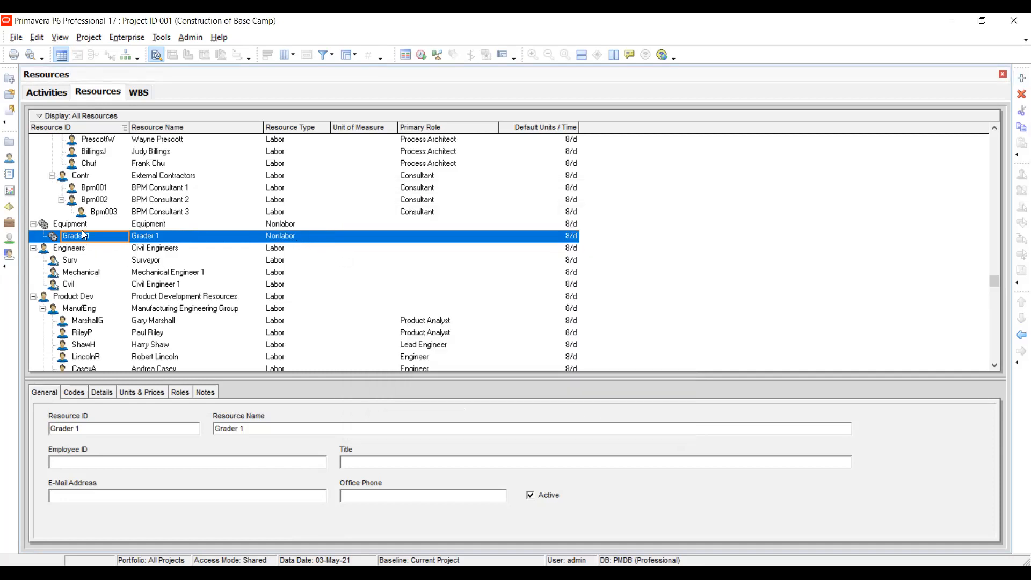
Step: Add a resource under Equipment with the ID Excavator and the name Excavator 1
{"action": "left_click", "coordinate": [51, 227]}
{"action": "left_click", "coordinate": [1021, 78]}
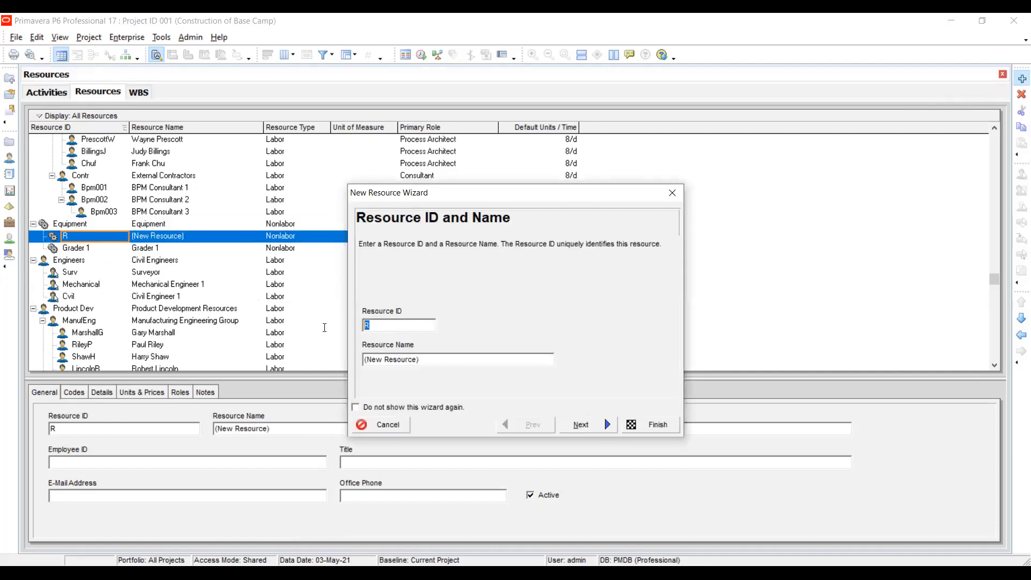
{"action": "type", "text": "Excavator"}
{"action": "left_click_drag", "start_coordinate": [438, 358], "coordinate": [357, 358]}
{"action": "type", "text": "RE"}
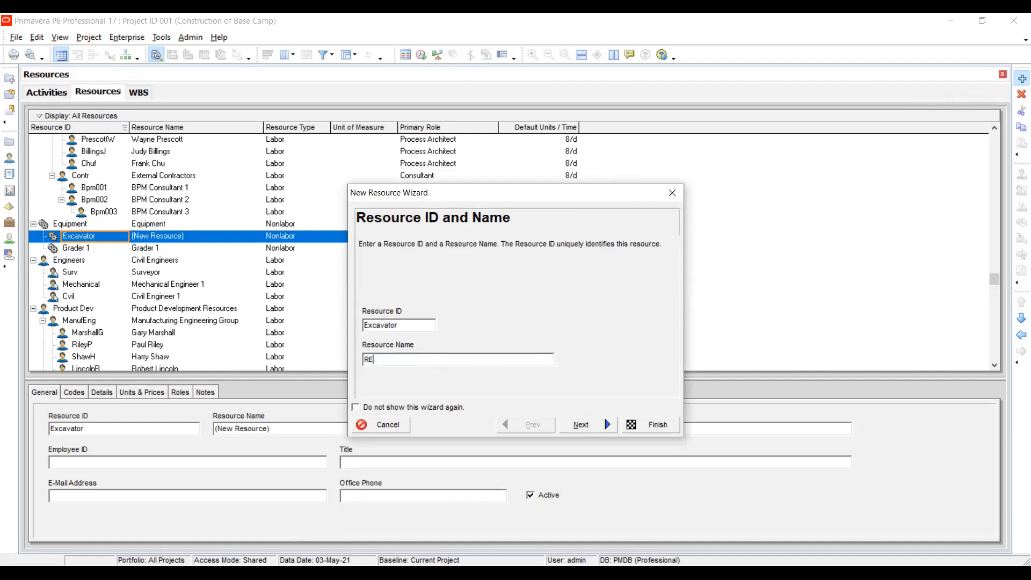
{"action": "key", "text": "BackSpace"}
{"action": "key", "text": "BackSpace"}
{"action": "key", "text": "BackSpace"}
{"action": "type", "text": "e"}
{"action": "key", "text": "BackSpace"}
{"action": "type", "text": "Excavator 1"}
{"action": "left_click", "coordinate": [653, 425]}
Step: Add another equipment resource with Trucks as both its ID and its name
{"action": "left_click", "coordinate": [1017, 78]}
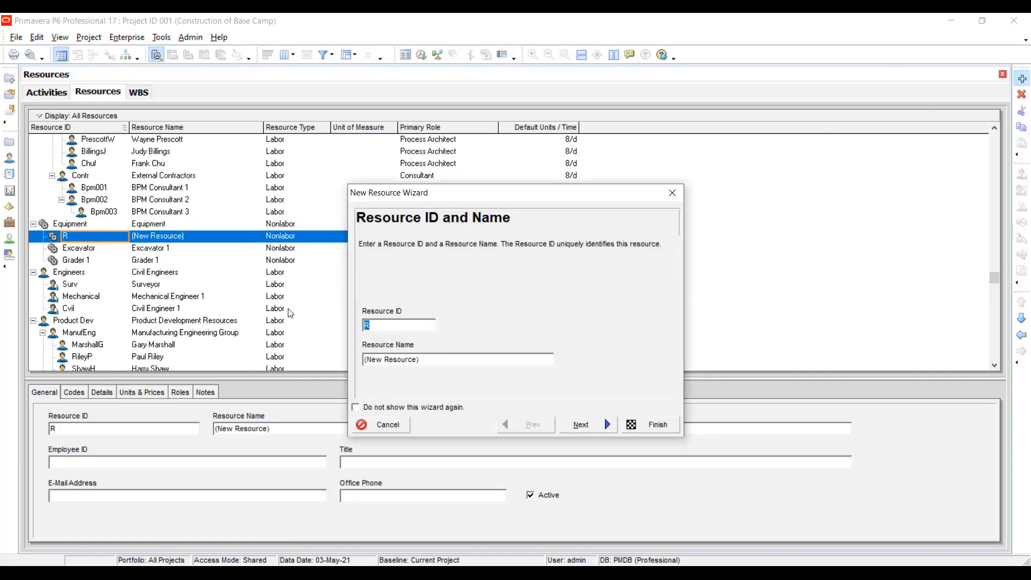
{"action": "type", "text": "Tr"}
{"action": "type", "text": "ucks"}
{"action": "left_click", "coordinate": [443, 361]}
{"action": "left_click_drag", "start_coordinate": [443, 361], "coordinate": [317, 358]}
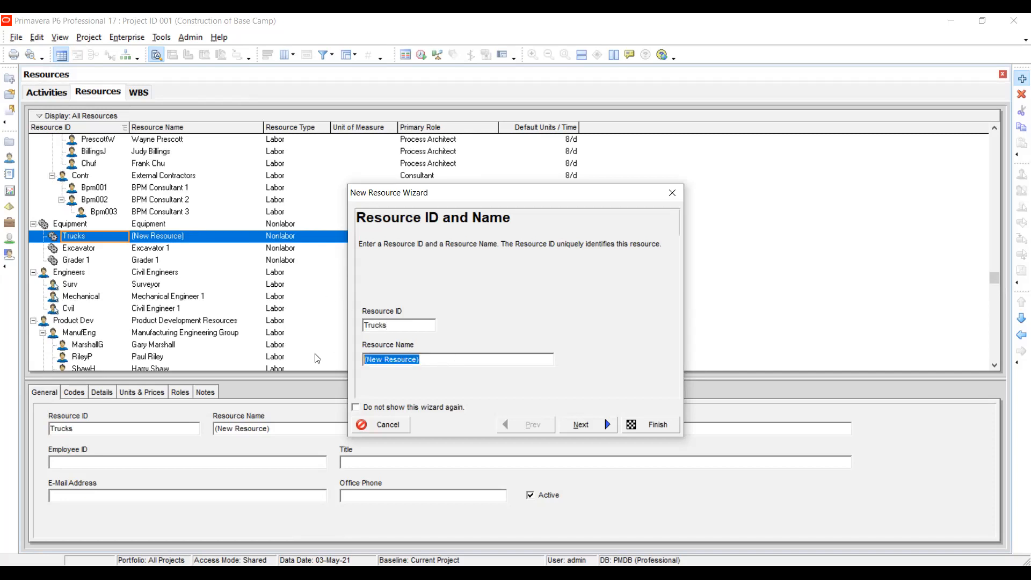
{"action": "type", "text": "Trucks"}
{"action": "left_click", "coordinate": [652, 424]}
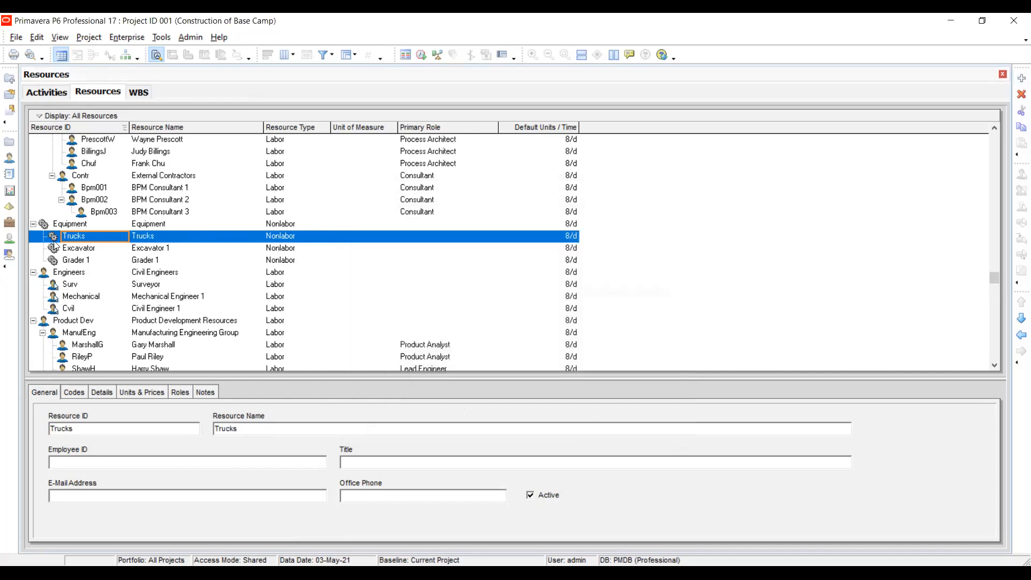
Step: Review the resource hierarchy, including the Equipment, Engineers, Material and E&C Resources groups
{"action": "left_click", "coordinate": [57, 221]}
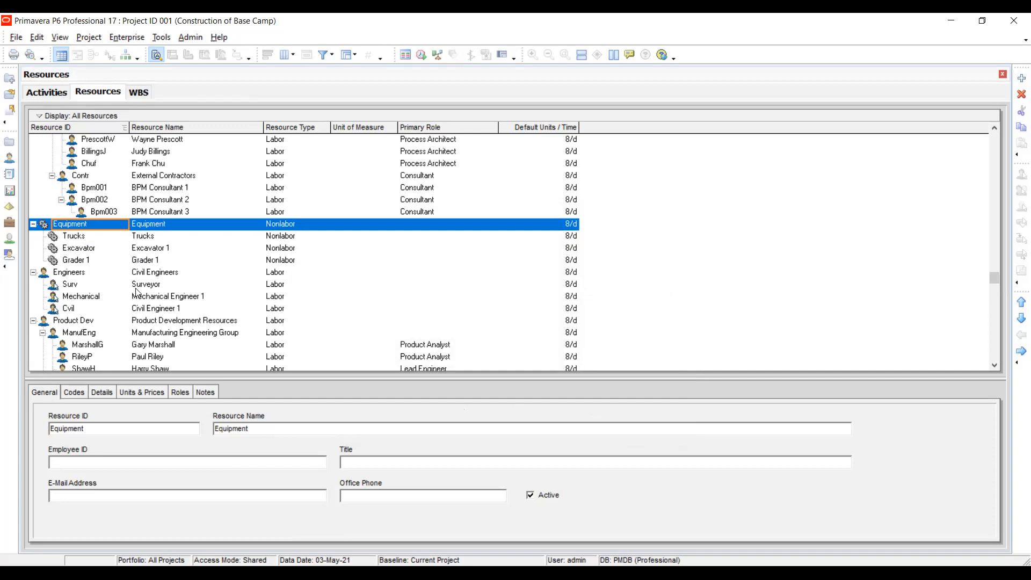
{"action": "scroll", "coordinate": [269, 262], "scroll_direction": "down", "scroll_amount": 3}
{"action": "scroll", "coordinate": [268, 261], "scroll_direction": "down", "scroll_amount": 9}
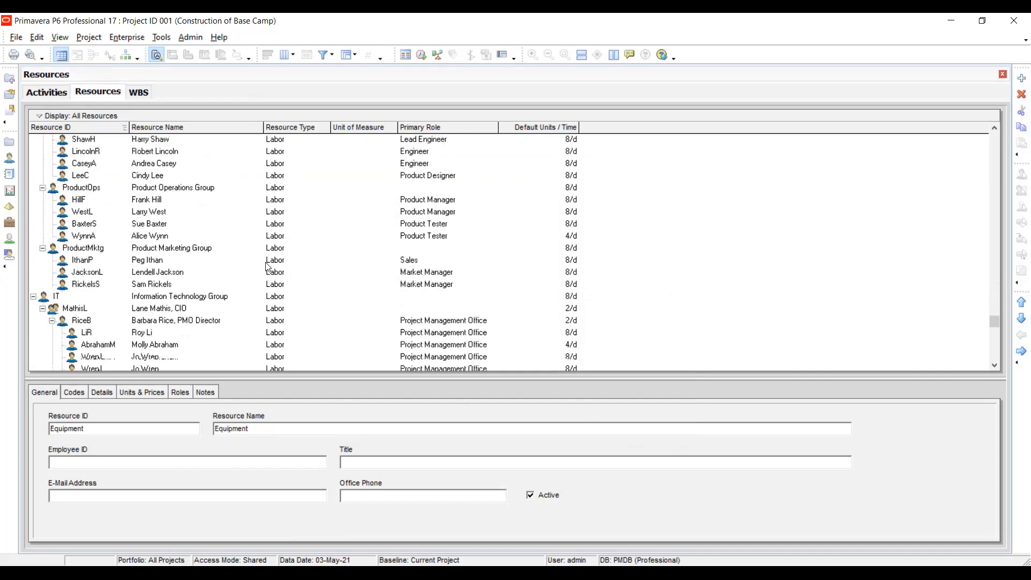
{"action": "scroll", "coordinate": [263, 266], "scroll_direction": "down", "scroll_amount": 1}
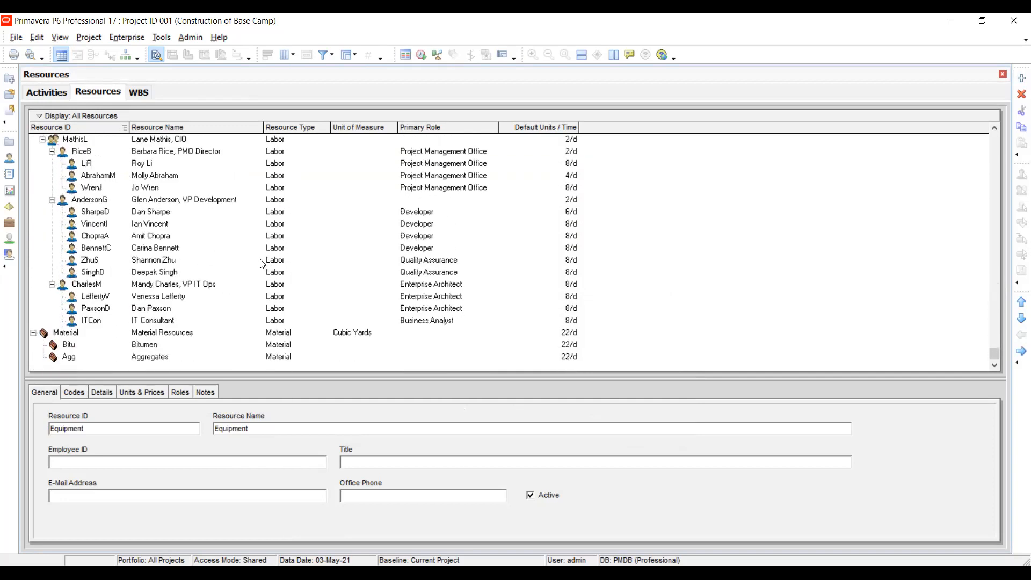
{"action": "scroll", "coordinate": [261, 263], "scroll_direction": "up", "scroll_amount": 5}
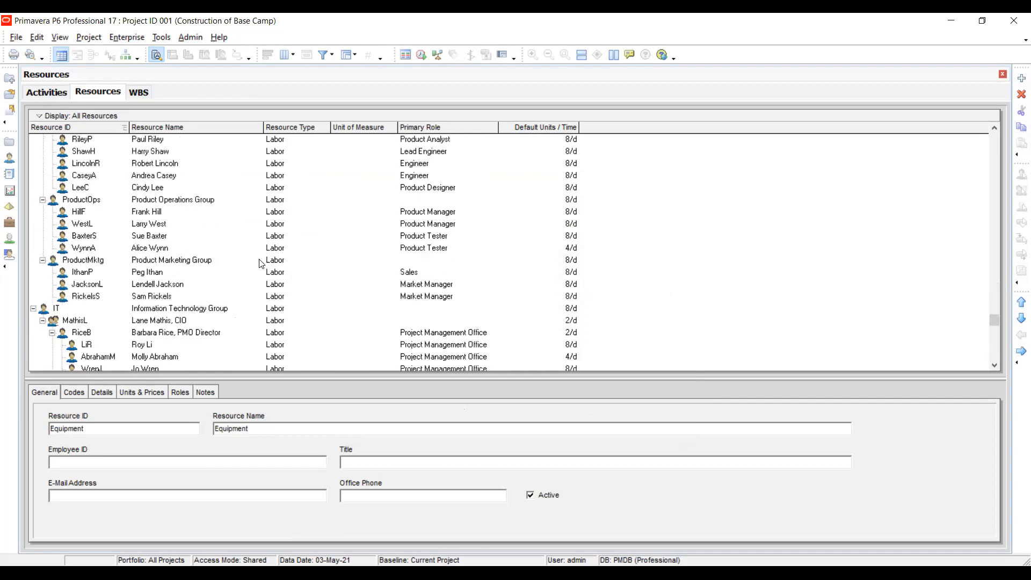
{"action": "scroll", "coordinate": [261, 264], "scroll_direction": "up", "scroll_amount": 3}
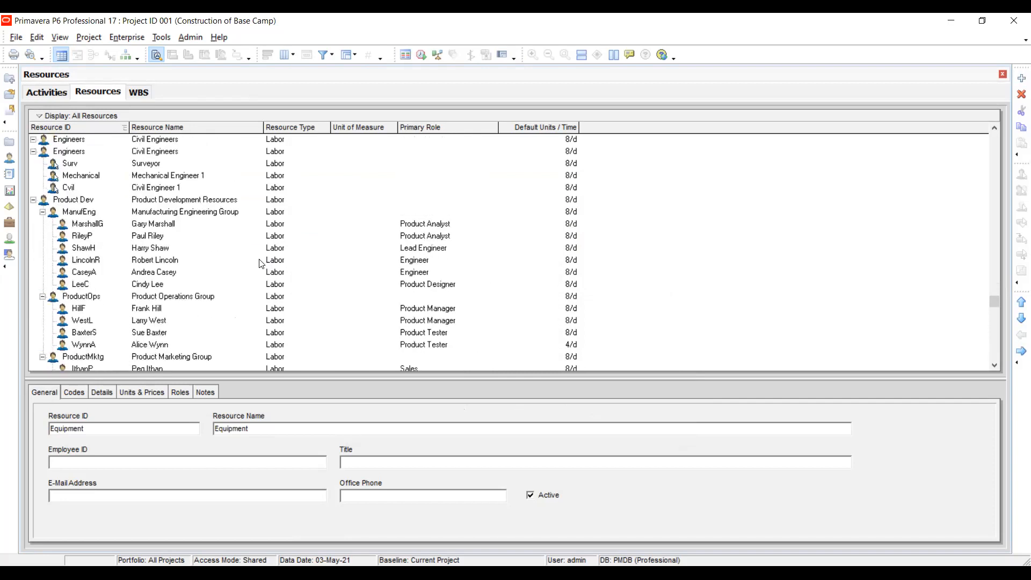
{"action": "scroll", "coordinate": [261, 263], "scroll_direction": "up", "scroll_amount": 5}
{"action": "scroll", "coordinate": [261, 263], "scroll_direction": "up", "scroll_amount": 6}
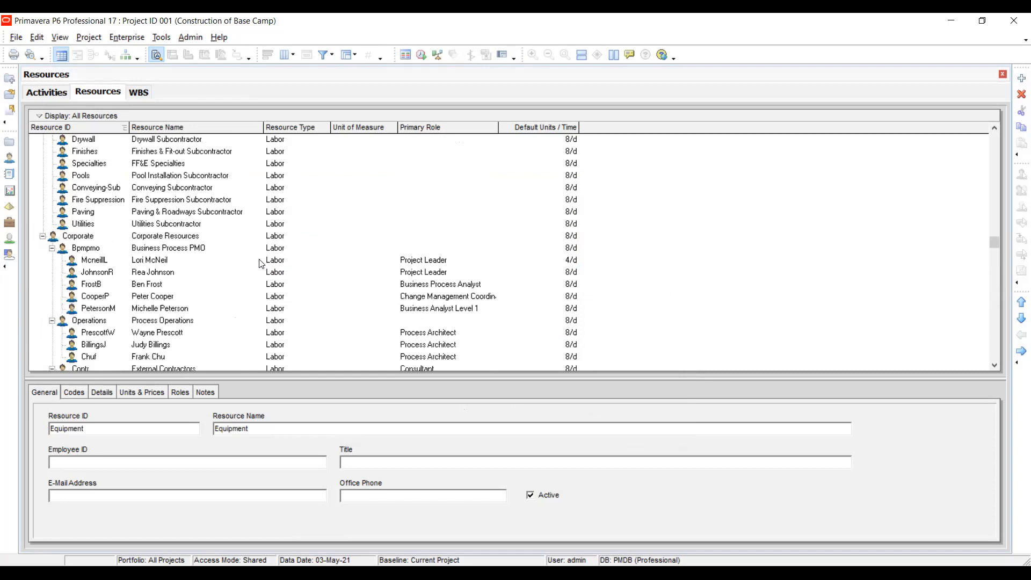
{"action": "scroll", "coordinate": [261, 263], "scroll_direction": "up", "scroll_amount": 4}
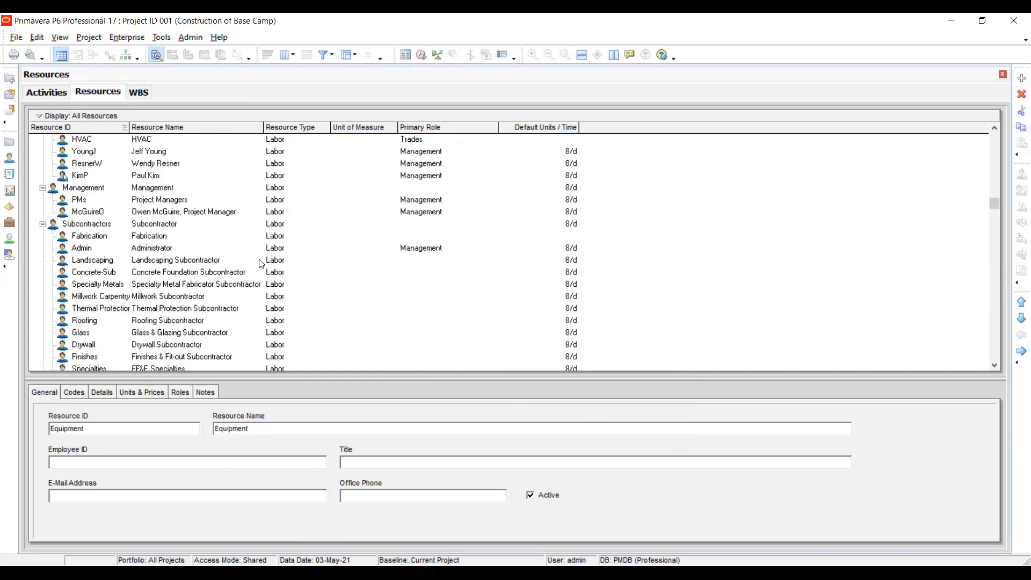
{"action": "scroll", "coordinate": [262, 263], "scroll_direction": "up", "scroll_amount": 2}
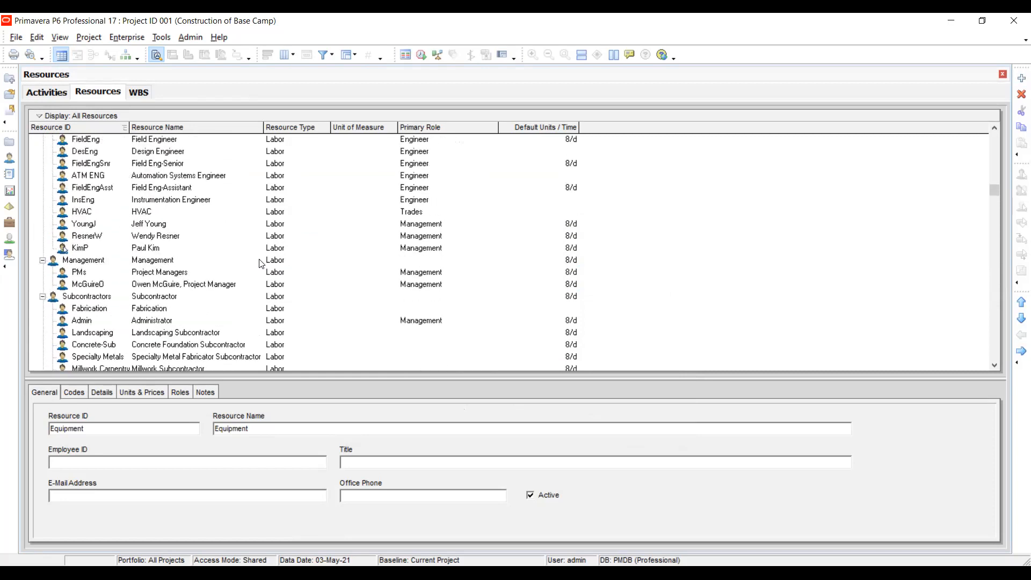
{"action": "scroll", "coordinate": [261, 263], "scroll_direction": "up", "scroll_amount": 5}
{"action": "scroll", "coordinate": [261, 263], "scroll_direction": "down", "scroll_amount": 3}
{"action": "scroll", "coordinate": [262, 263], "scroll_direction": "down", "scroll_amount": 1}
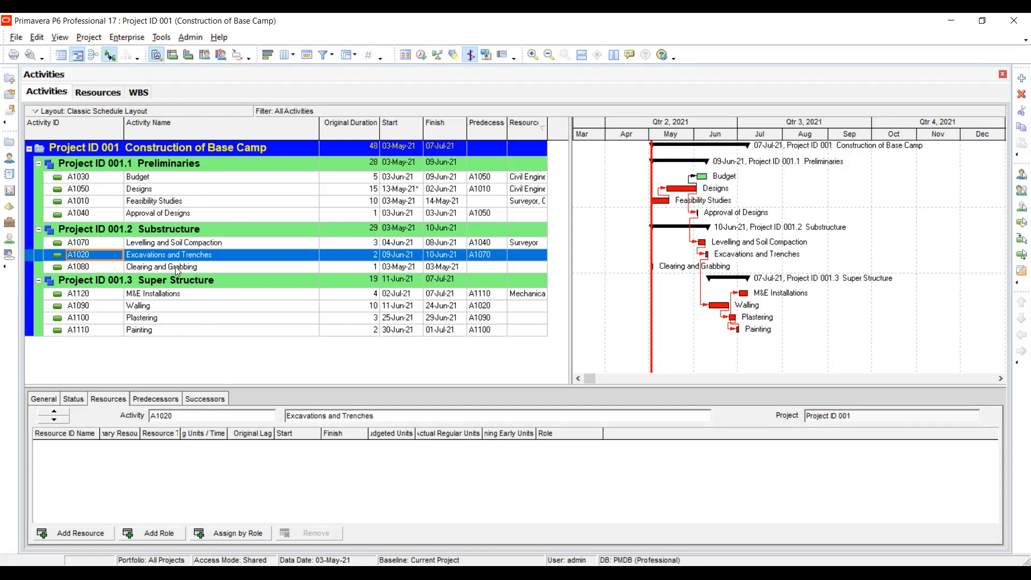
Step: Assign the Aggregates material resource to the Walling activity under Super Structure
{"action": "left_click", "coordinate": [149, 309]}
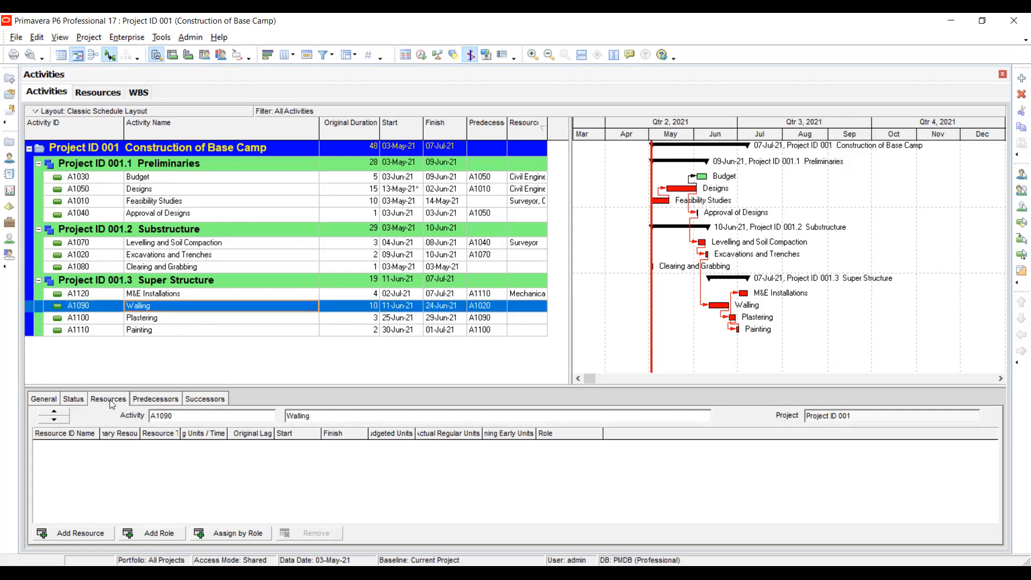
{"action": "left_click", "coordinate": [84, 530]}
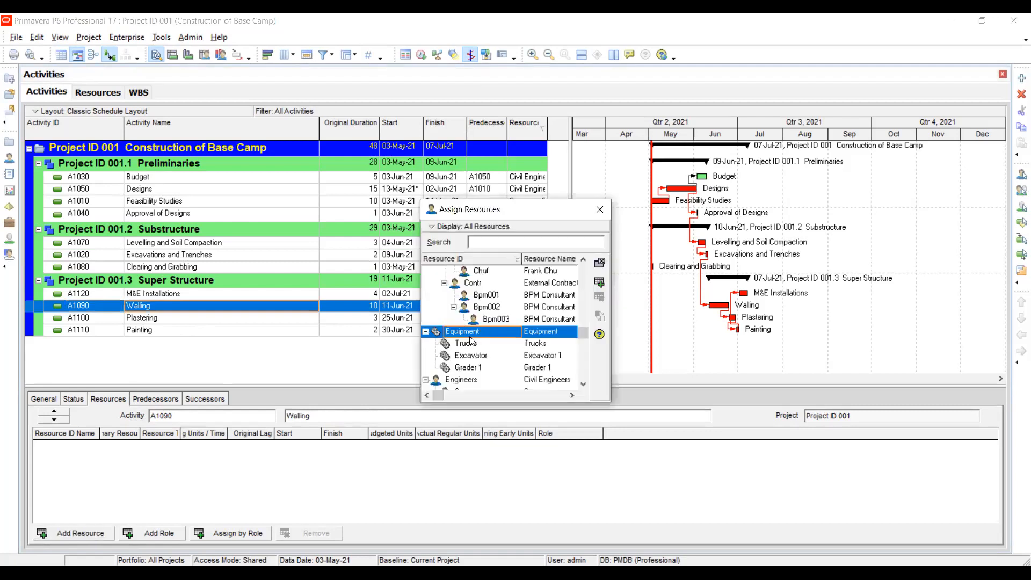
{"action": "left_click", "coordinate": [482, 369]}
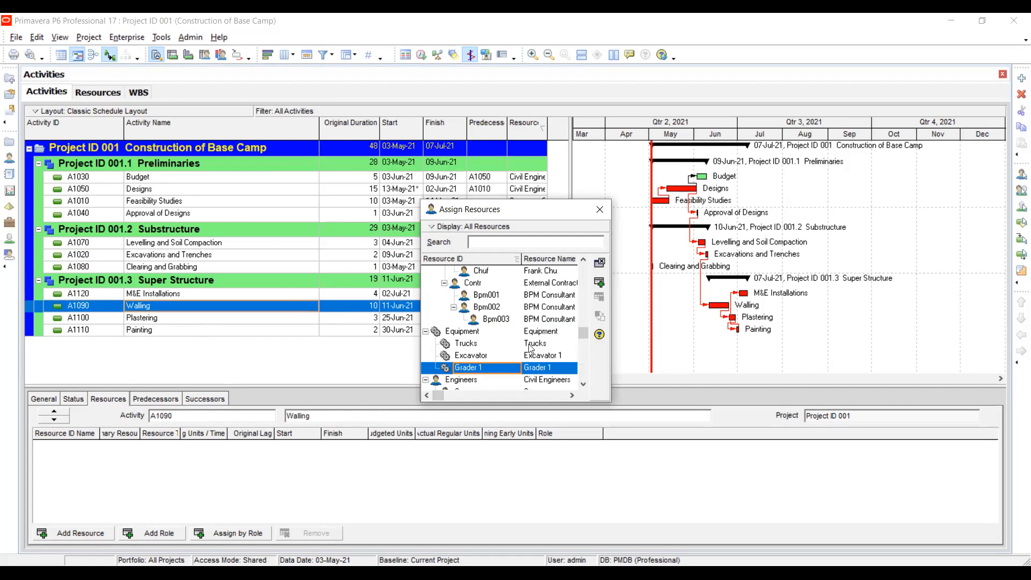
{"action": "scroll", "coordinate": [534, 333], "scroll_direction": "down", "scroll_amount": 2}
{"action": "scroll", "coordinate": [538, 327], "scroll_direction": "down", "scroll_amount": 10}
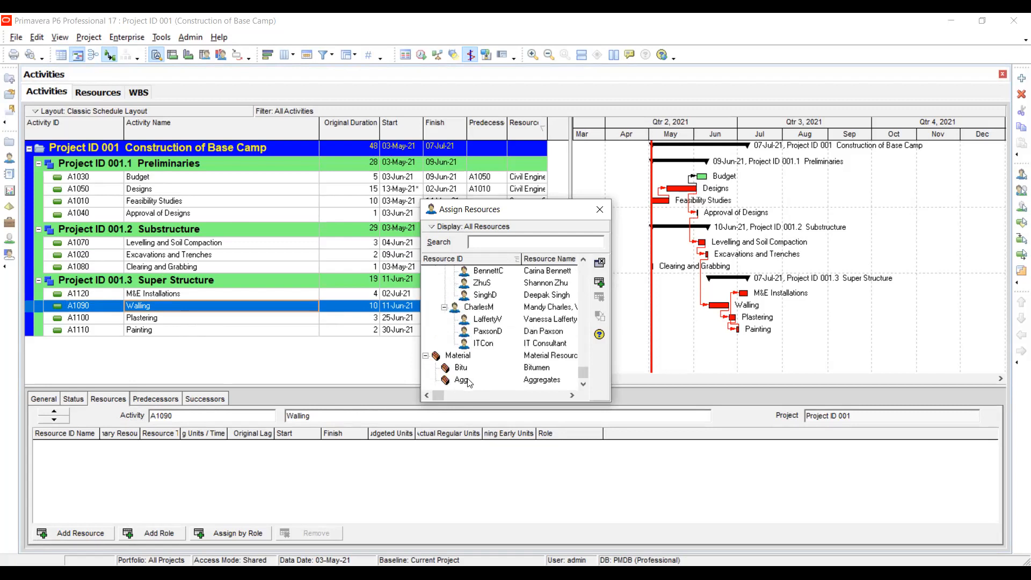
{"action": "left_click", "coordinate": [470, 380]}
{"action": "left_click", "coordinate": [599, 282]}
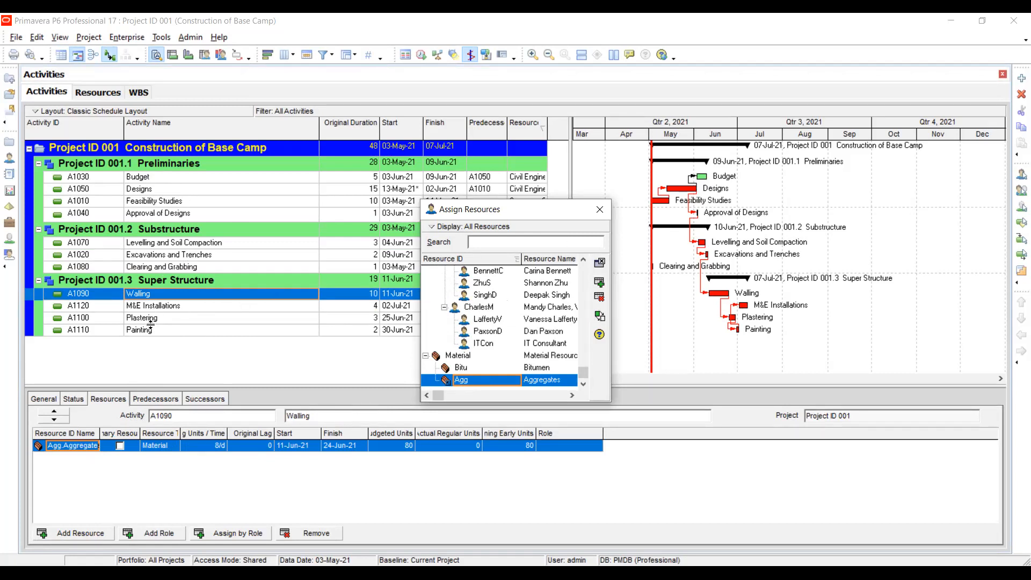
Step: Assign the Excavator equipment resource to the Levelling and Soil Compaction activity under Substructure
{"action": "left_click", "coordinate": [170, 244]}
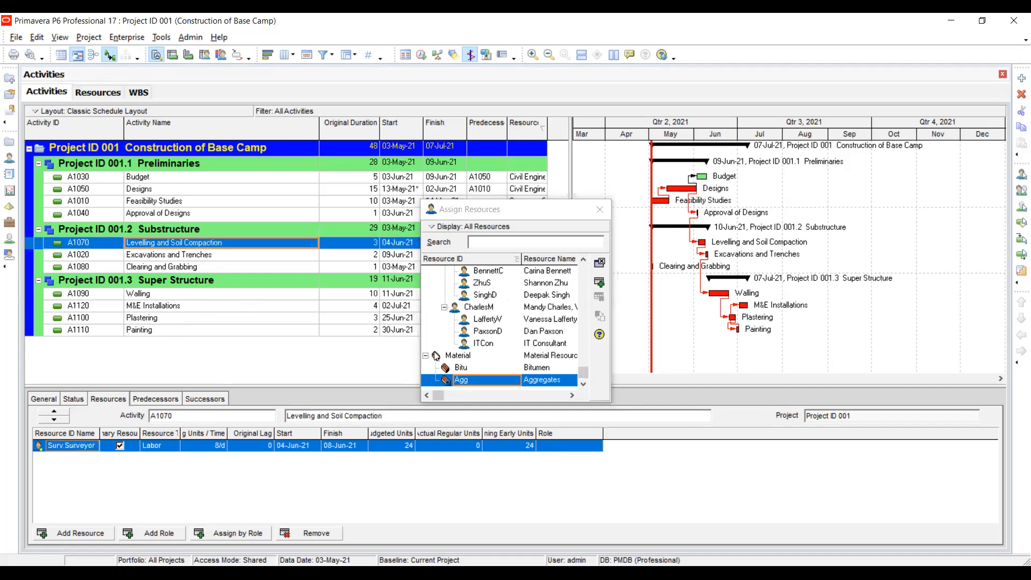
{"action": "scroll", "coordinate": [515, 357], "scroll_direction": "up", "scroll_amount": 5}
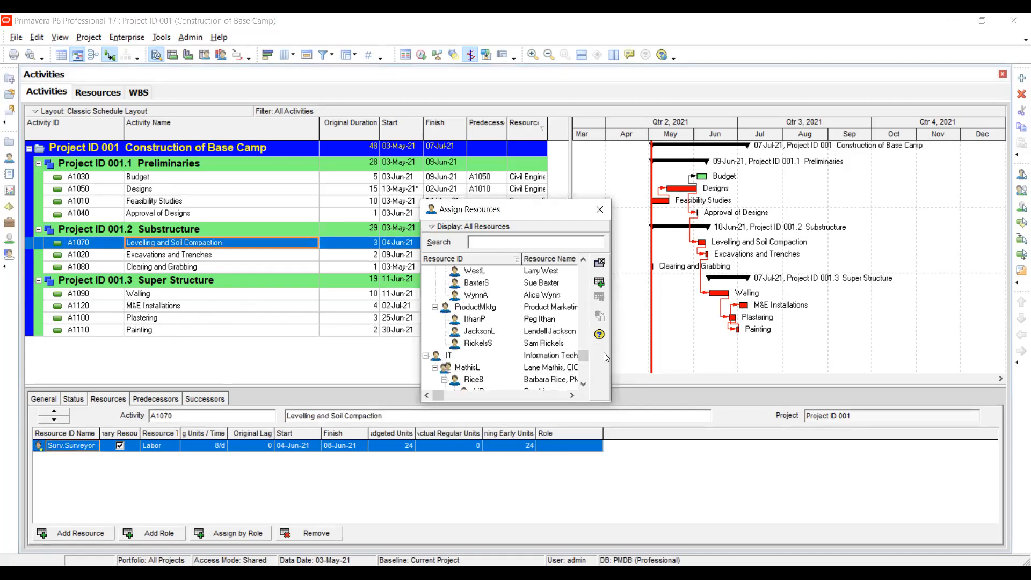
{"action": "scroll", "coordinate": [580, 344], "scroll_direction": "up", "scroll_amount": 5}
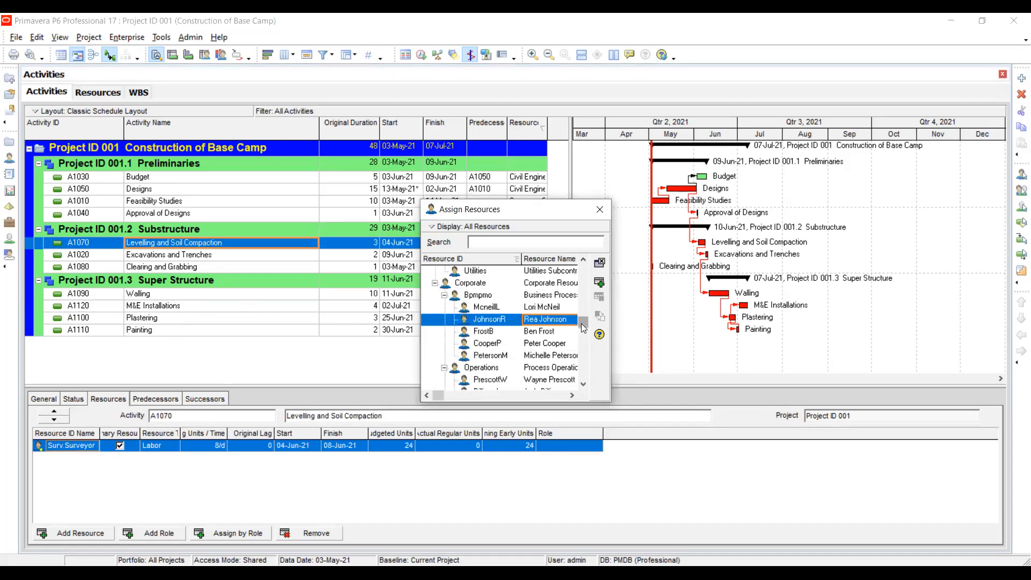
{"action": "left_click_drag", "start_coordinate": [585, 301], "coordinate": [587, 263]}
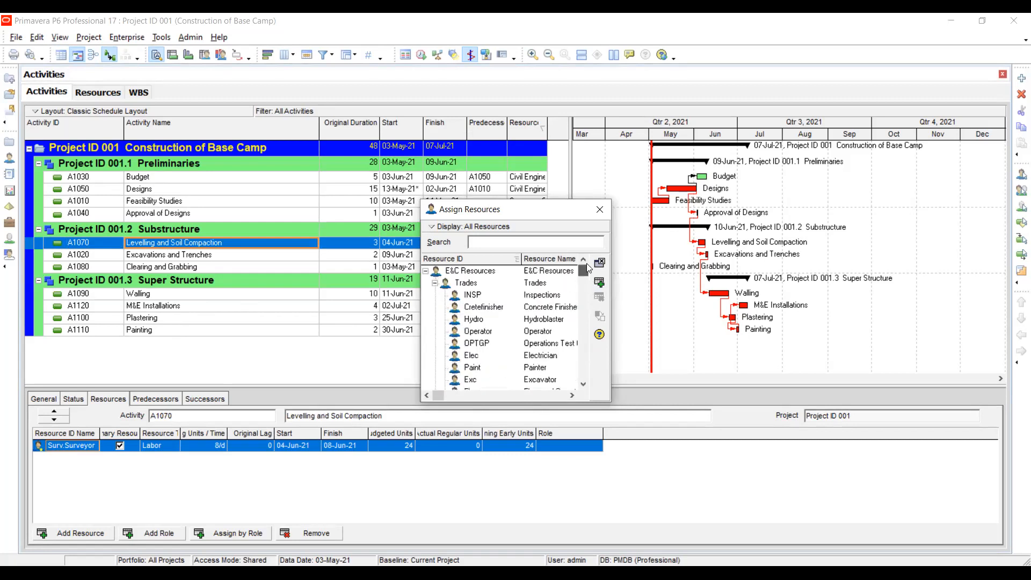
{"action": "scroll", "coordinate": [494, 330], "scroll_direction": "down", "scroll_amount": 10}
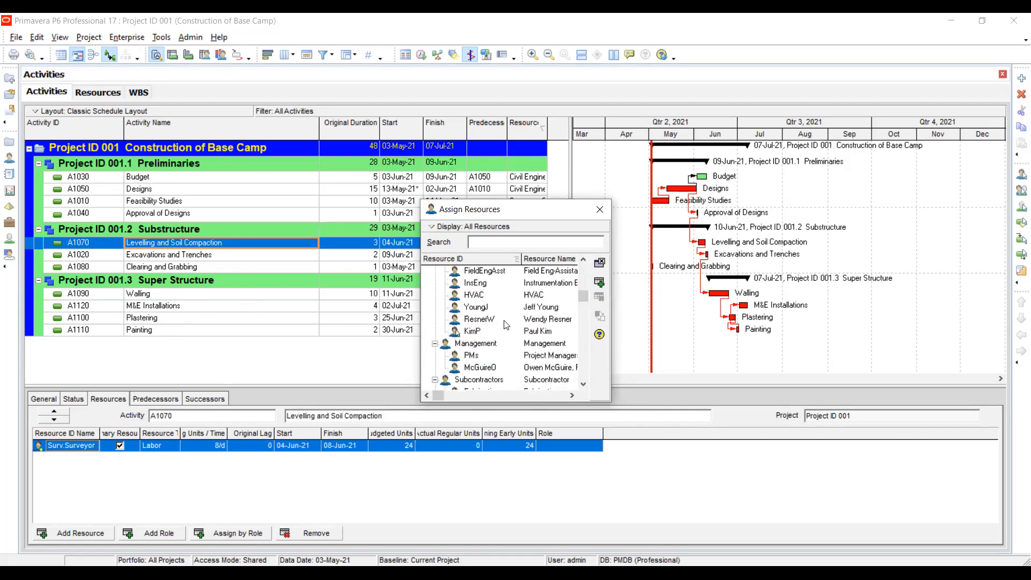
{"action": "scroll", "coordinate": [504, 324], "scroll_direction": "down", "scroll_amount": 7}
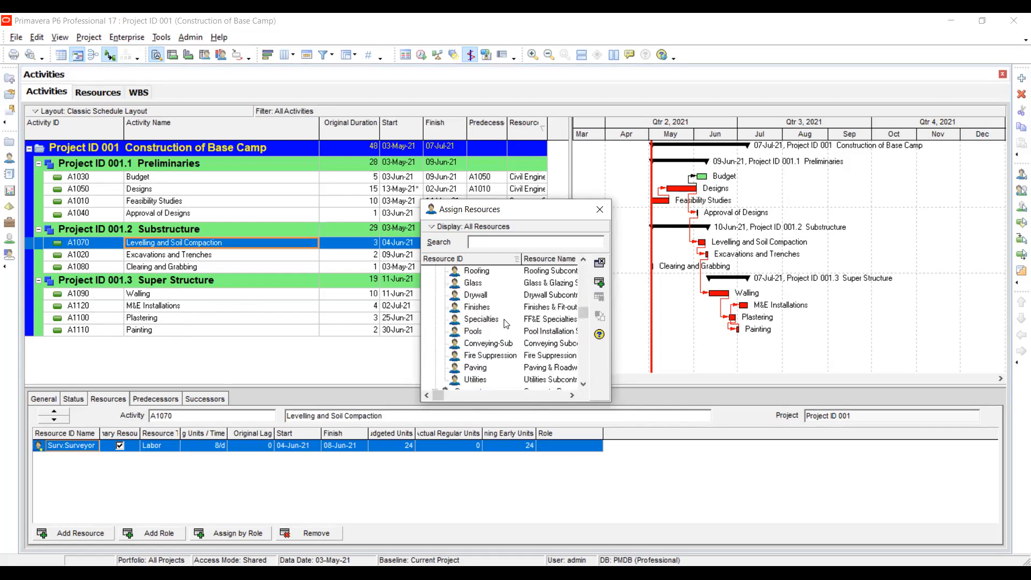
{"action": "scroll", "coordinate": [505, 323], "scroll_direction": "down", "scroll_amount": 7}
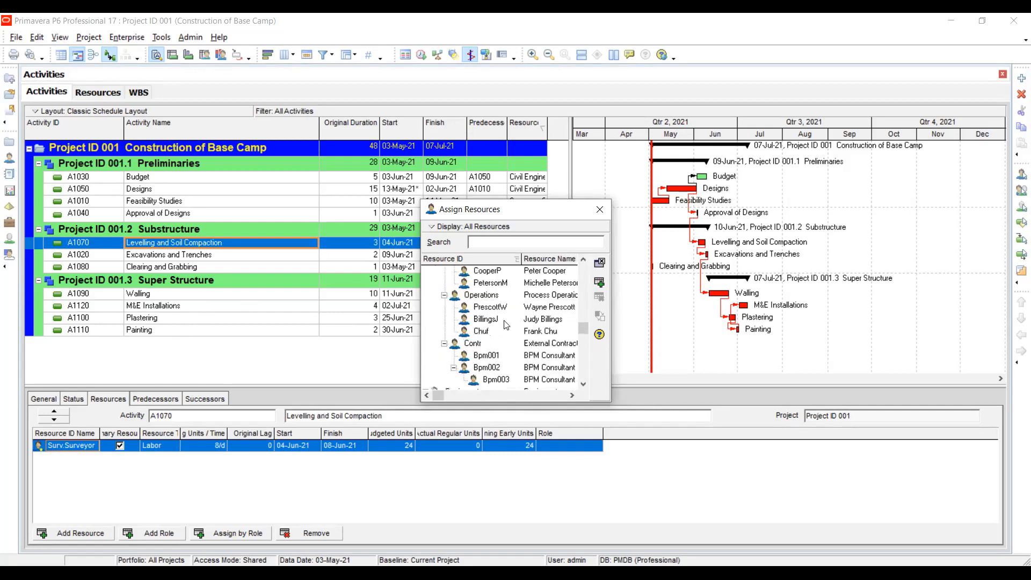
{"action": "left_click", "coordinate": [471, 332]}
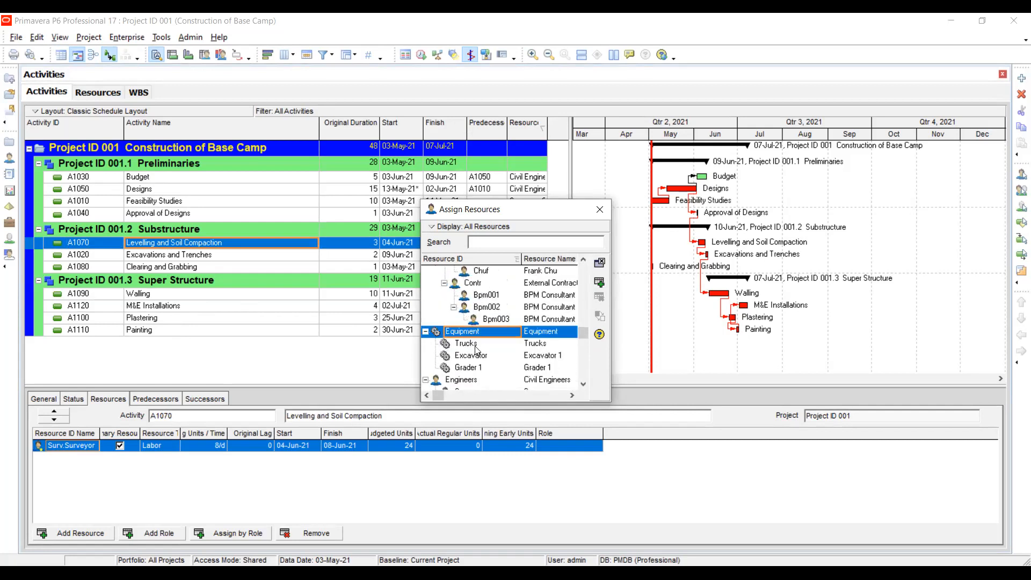
{"action": "left_click", "coordinate": [493, 344]}
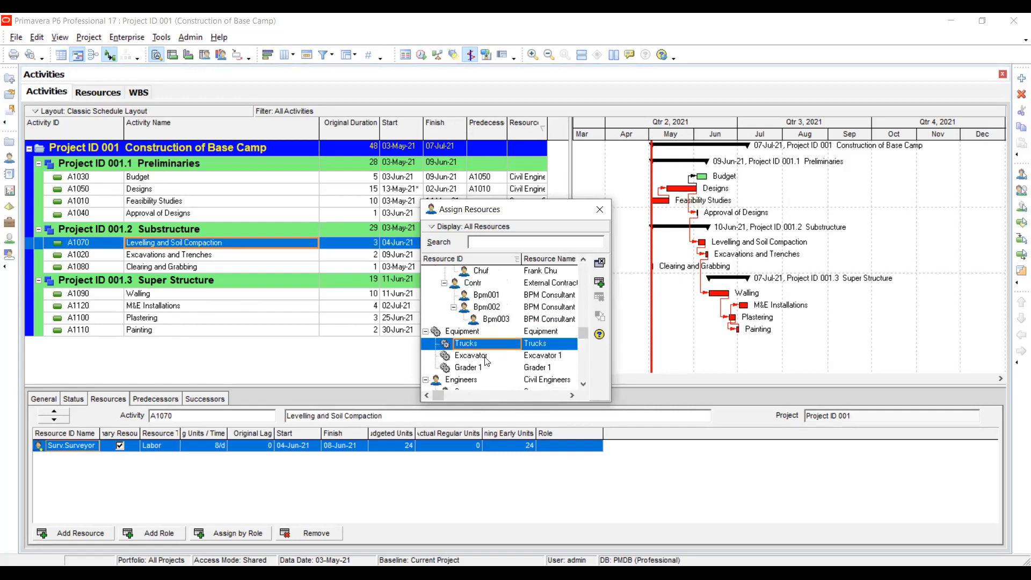
{"action": "left_click", "coordinate": [489, 364]}
{"action": "left_click", "coordinate": [485, 357]}
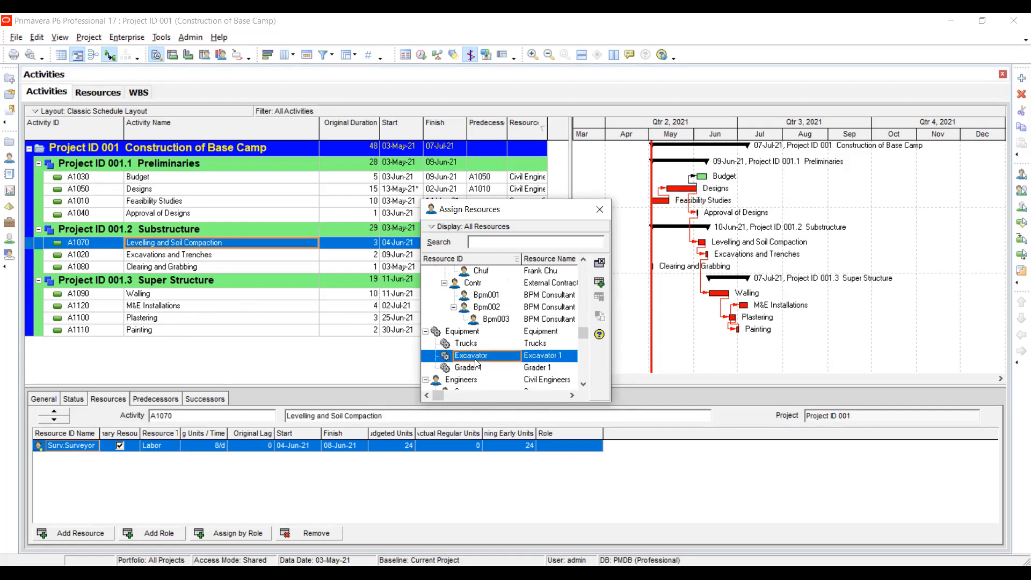
{"action": "left_click", "coordinate": [599, 283]}
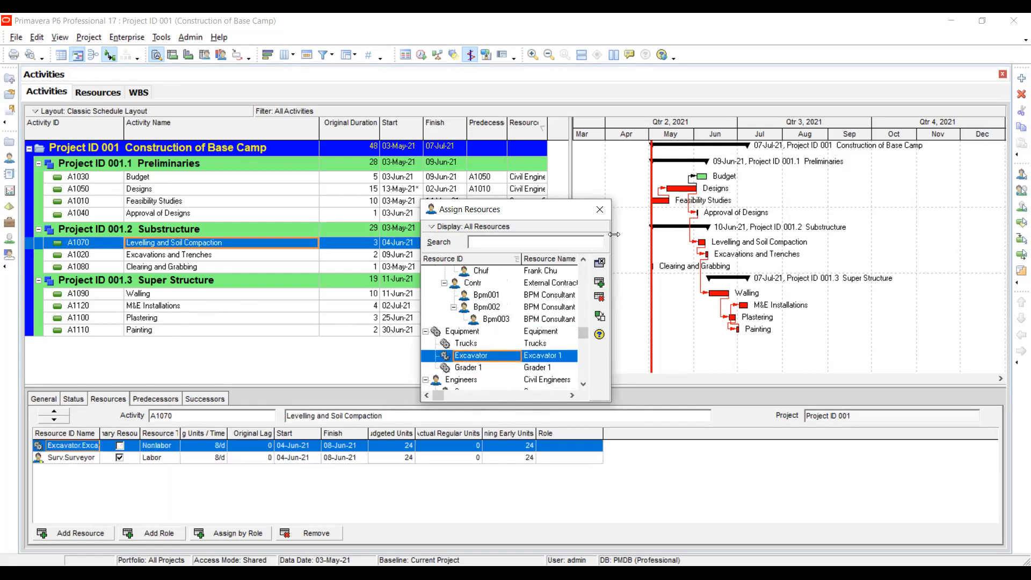
{"action": "left_click", "coordinate": [599, 209]}
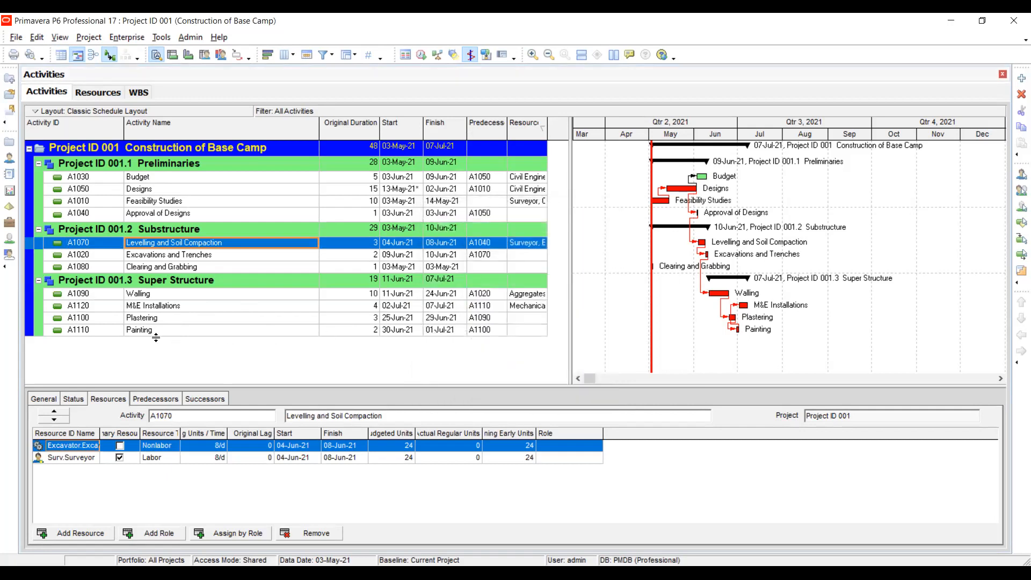
Step: Assign the Equipment parent resource to the Levelling and Soil Compaction activity
{"action": "left_click", "coordinate": [85, 533]}
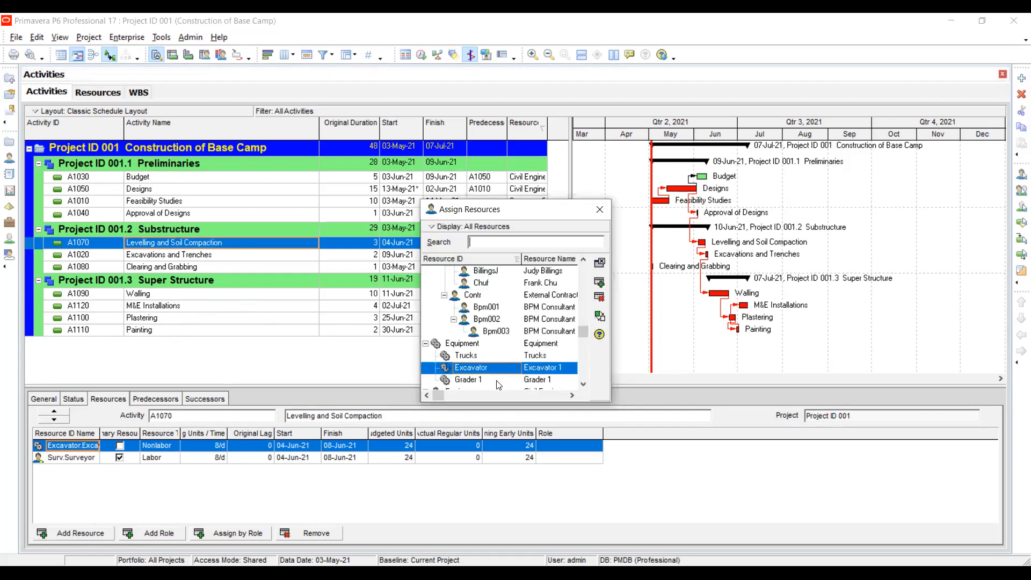
{"action": "left_click", "coordinate": [499, 379]}
{"action": "left_click", "coordinate": [498, 356], "text": "ctrl"}
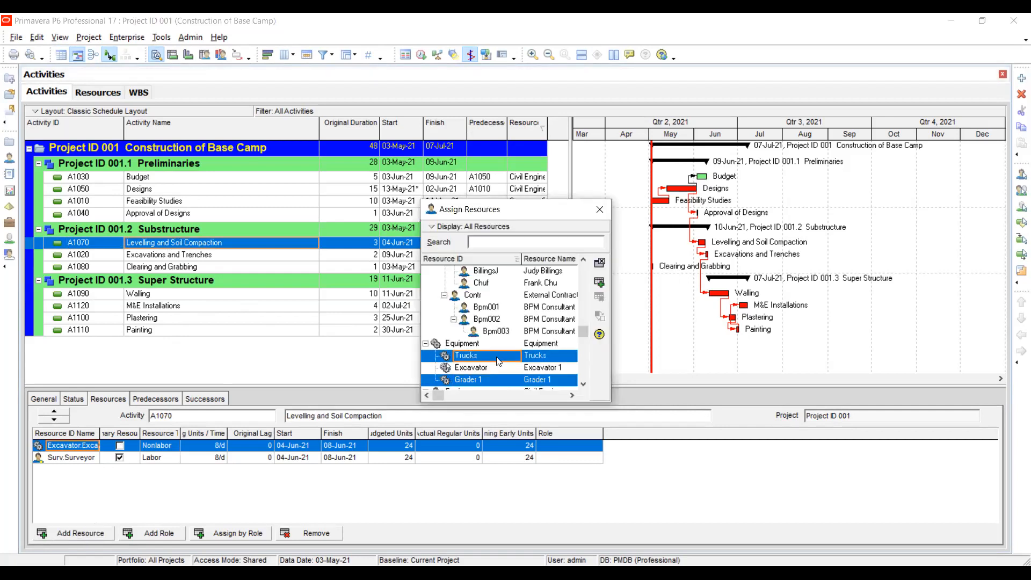
{"action": "left_click", "coordinate": [493, 369]}
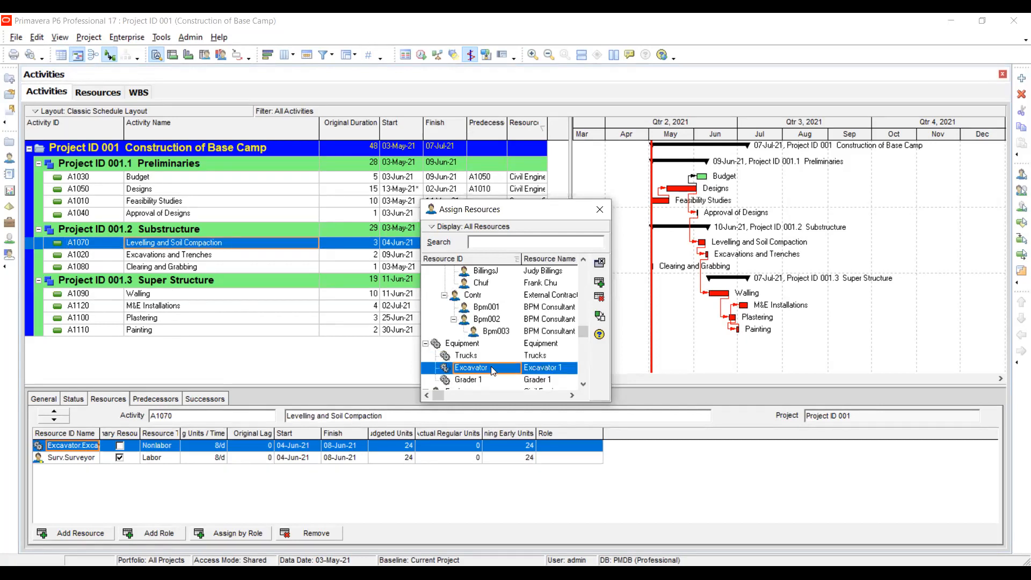
{"action": "left_click", "coordinate": [503, 356]}
{"action": "left_click", "coordinate": [477, 345]}
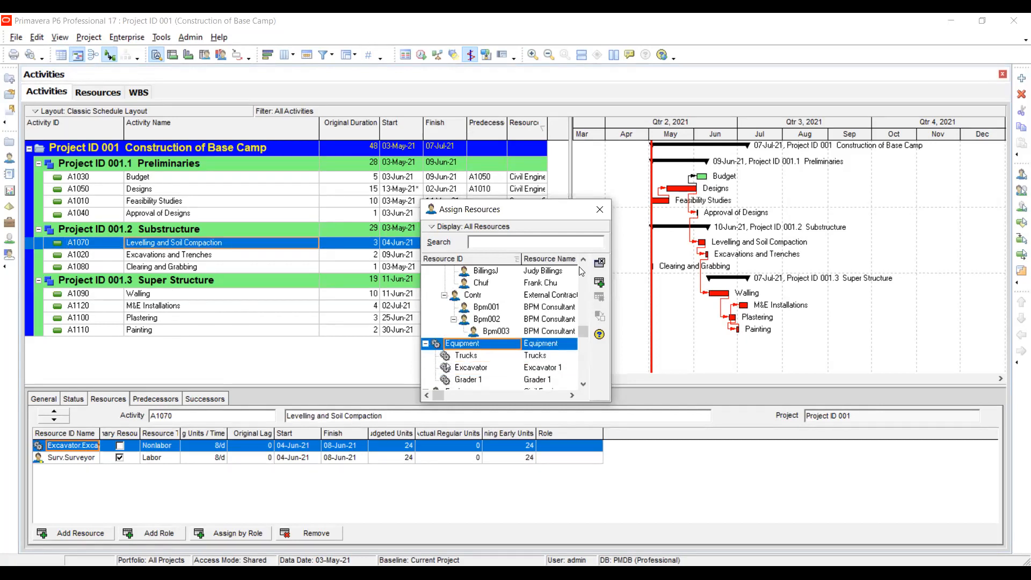
{"action": "left_click", "coordinate": [599, 282]}
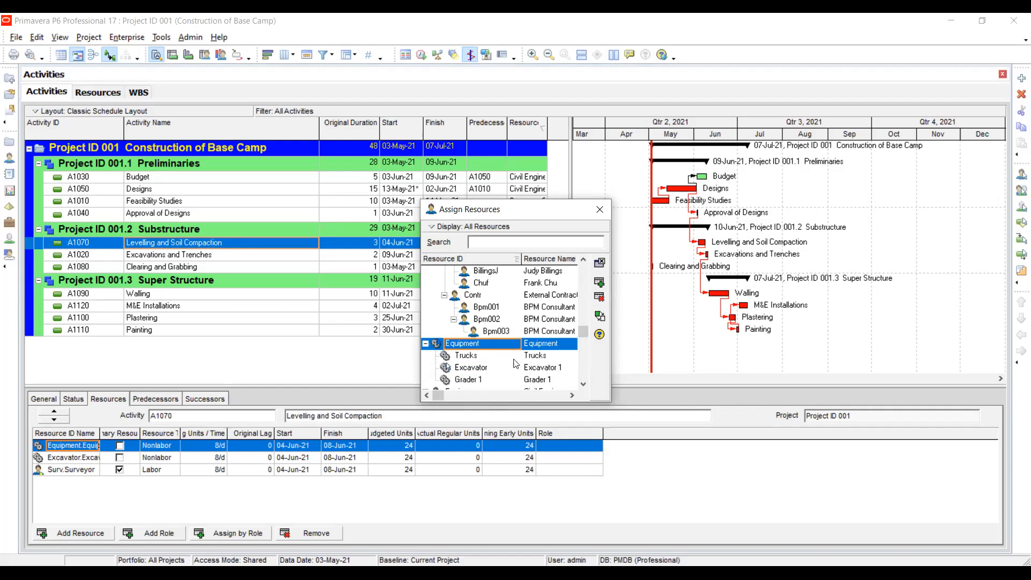
Step: Remove the Equipment, Excavator and Surveyor assignments from Levelling and Soil Compaction, resetting its nonlabor and labor units to zero
{"action": "left_click", "coordinate": [598, 301]}
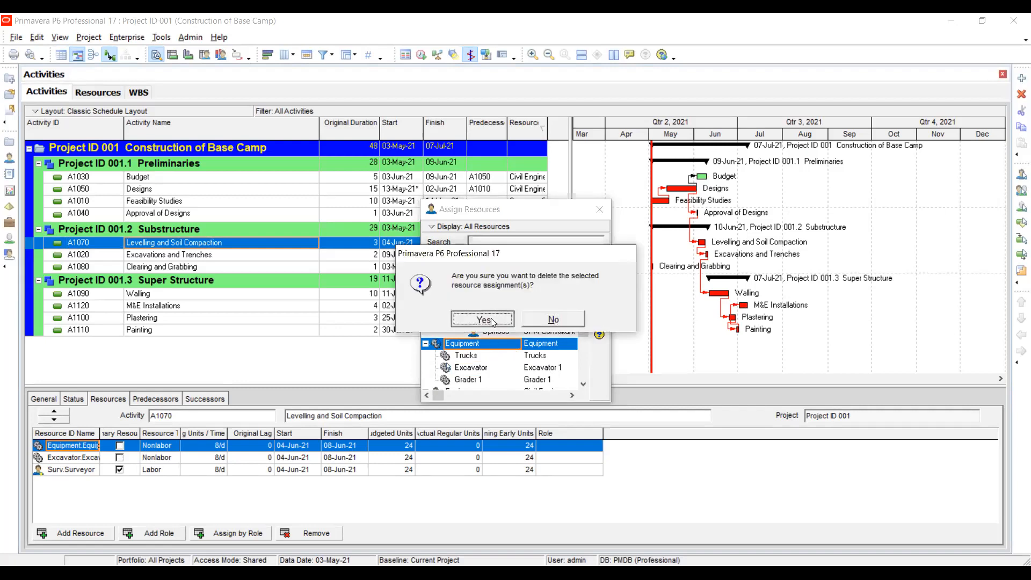
{"action": "left_click", "coordinate": [482, 320]}
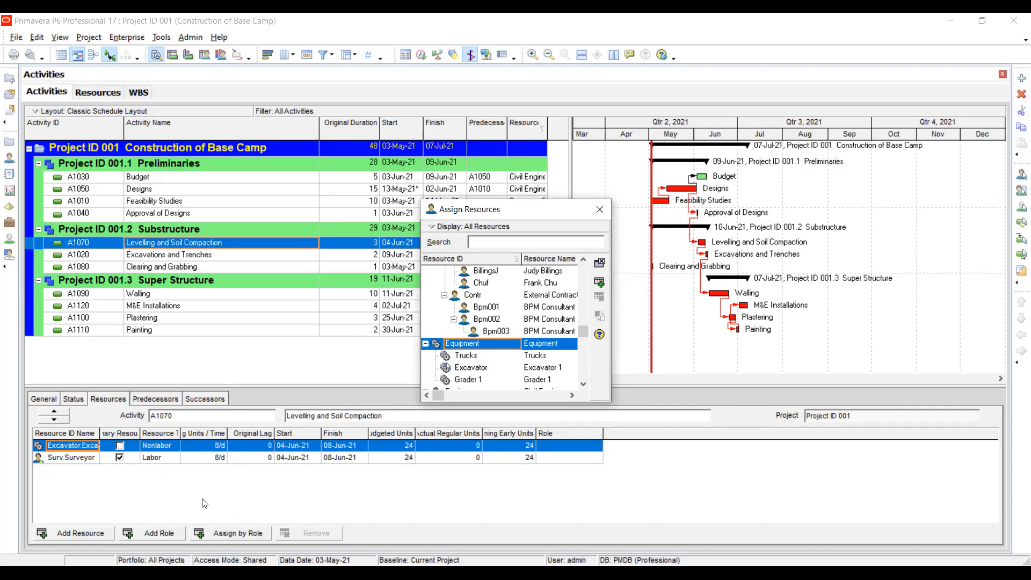
{"action": "left_click", "coordinate": [161, 449]}
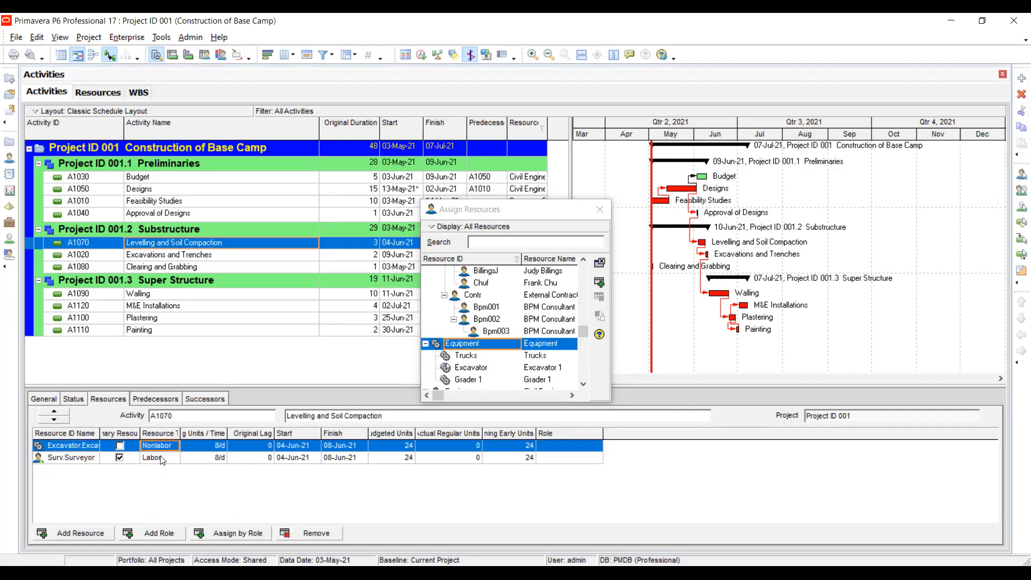
{"action": "left_click", "coordinate": [310, 532]}
{"action": "left_click", "coordinate": [501, 321]}
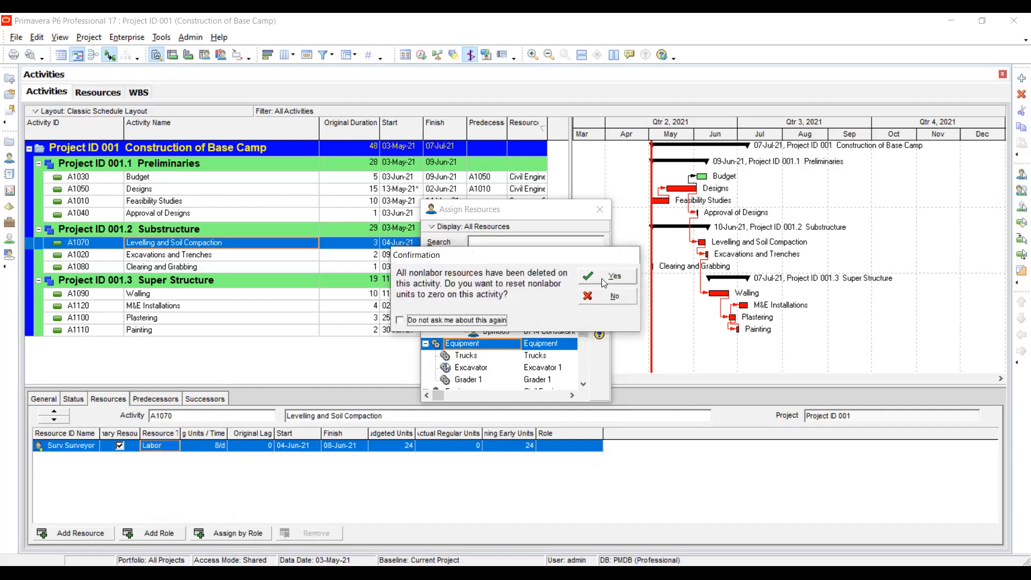
{"action": "left_click", "coordinate": [601, 277]}
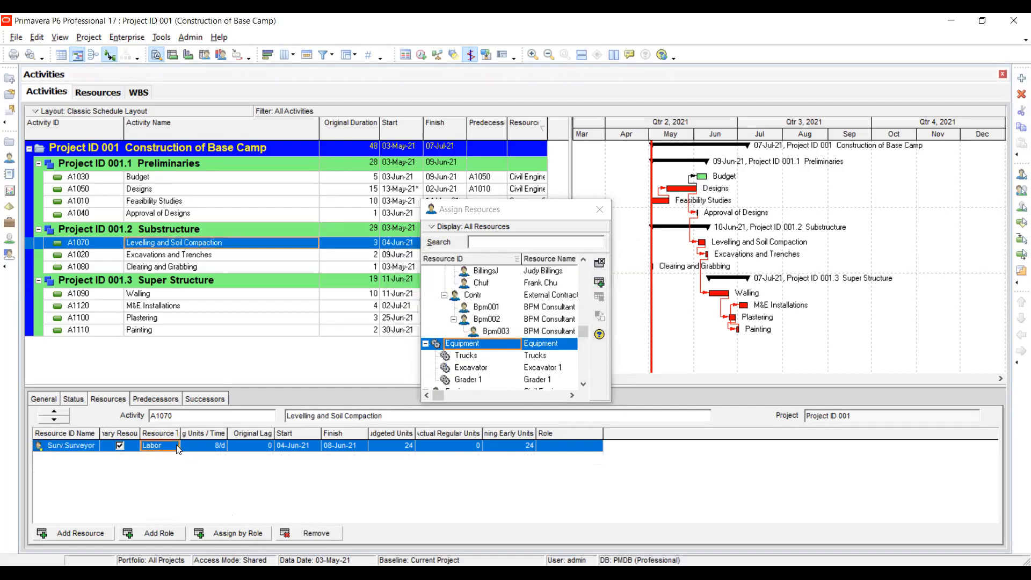
{"action": "left_click", "coordinate": [315, 533]}
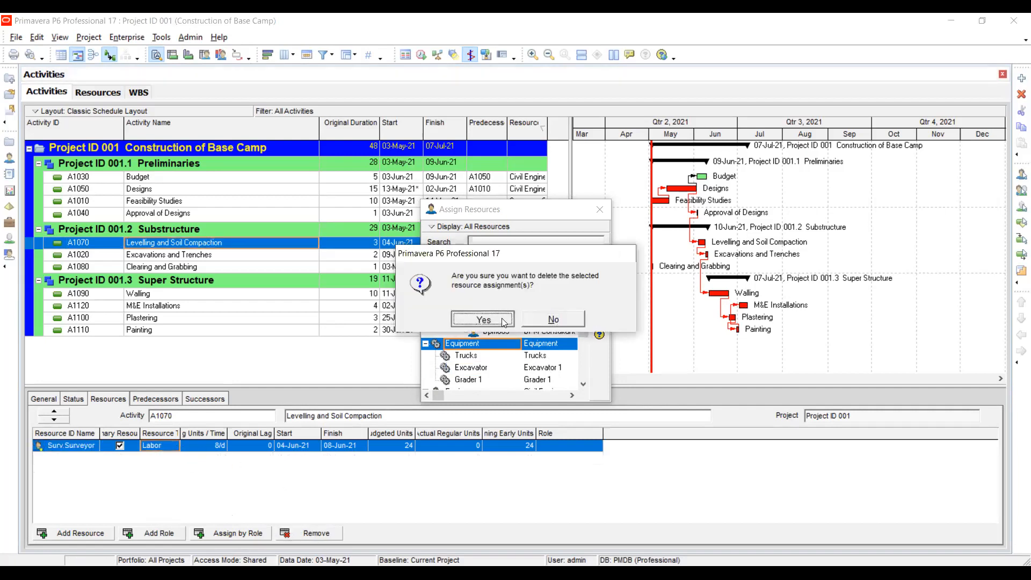
{"action": "left_click", "coordinate": [484, 320]}
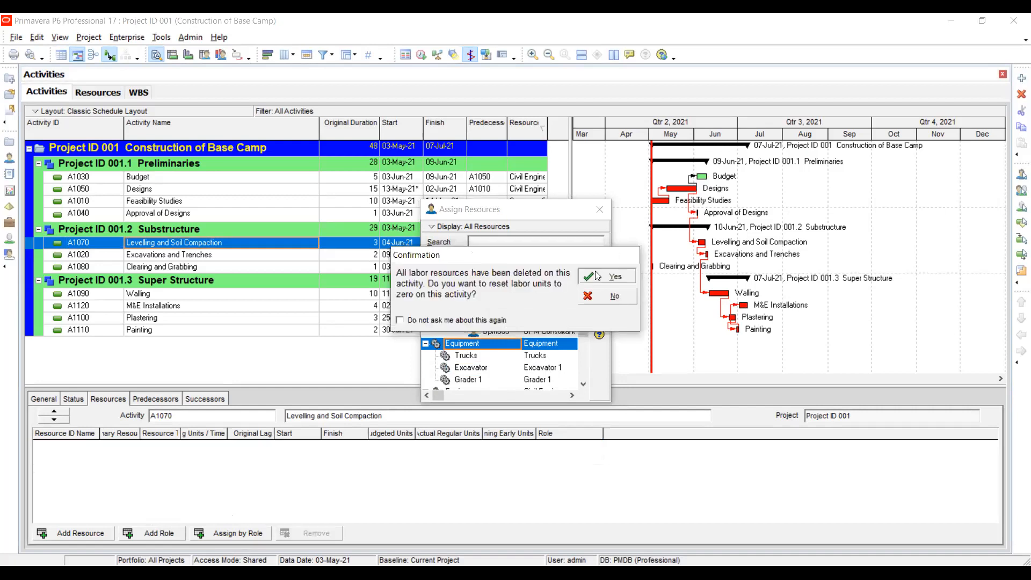
{"action": "left_click", "coordinate": [598, 276]}
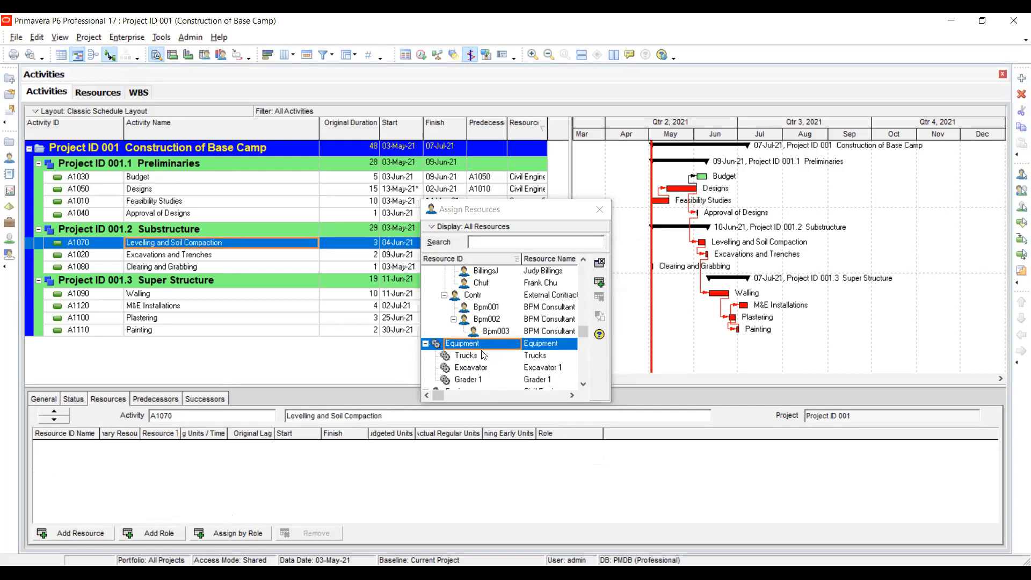
Step: Assign the Equipment parent resource to Levelling and Soil Compaction again and delete that assignment
{"action": "left_click", "coordinate": [597, 282]}
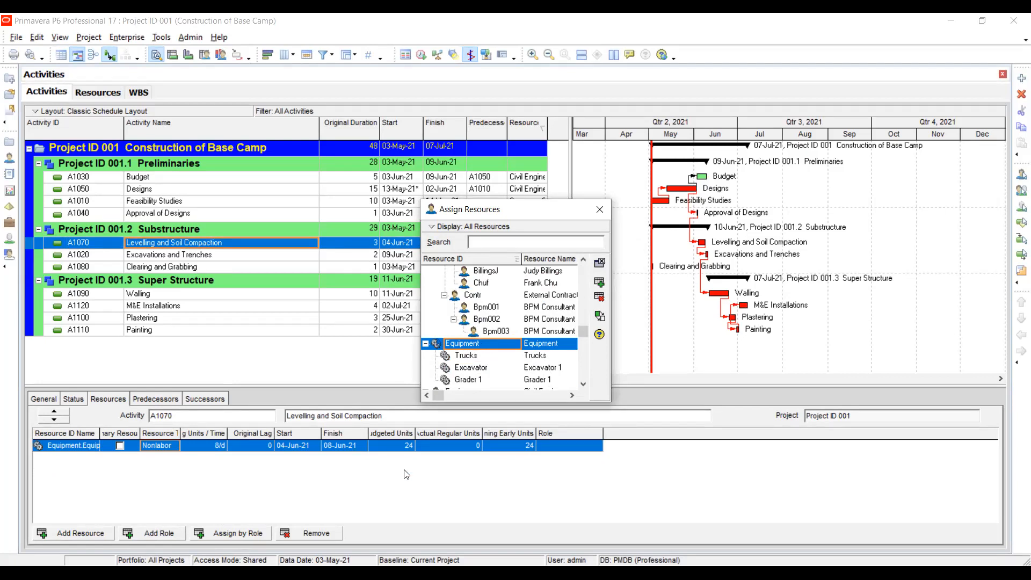
{"action": "left_click", "coordinate": [320, 534]}
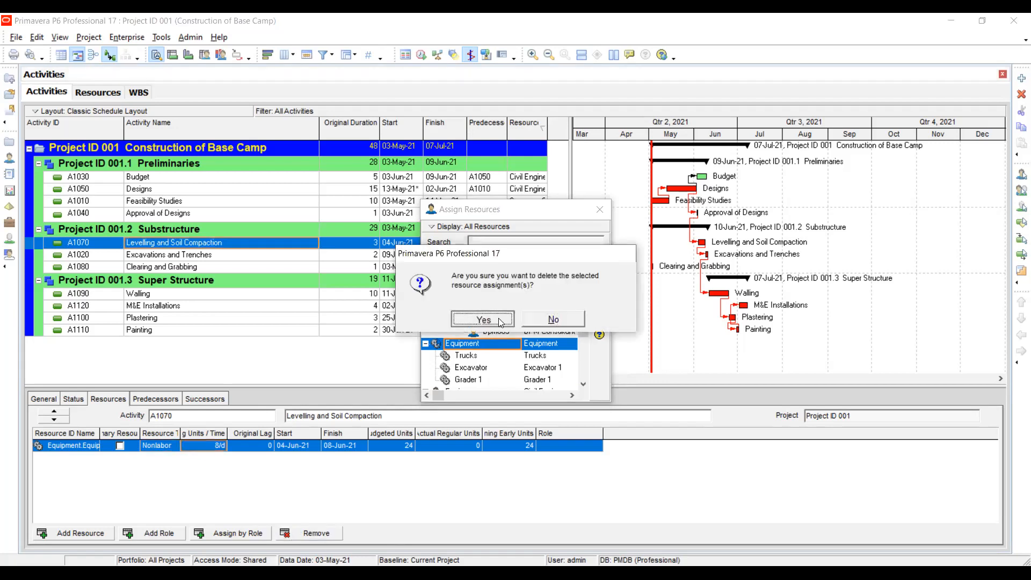
{"action": "key", "text": "Return"}
{"action": "left_click", "coordinate": [612, 276]}
Step: Assign the Trucks, Excavator and Grader 1 equipment resources together to the Levelling and Soil Compaction activity
{"action": "left_click", "coordinate": [475, 369]}
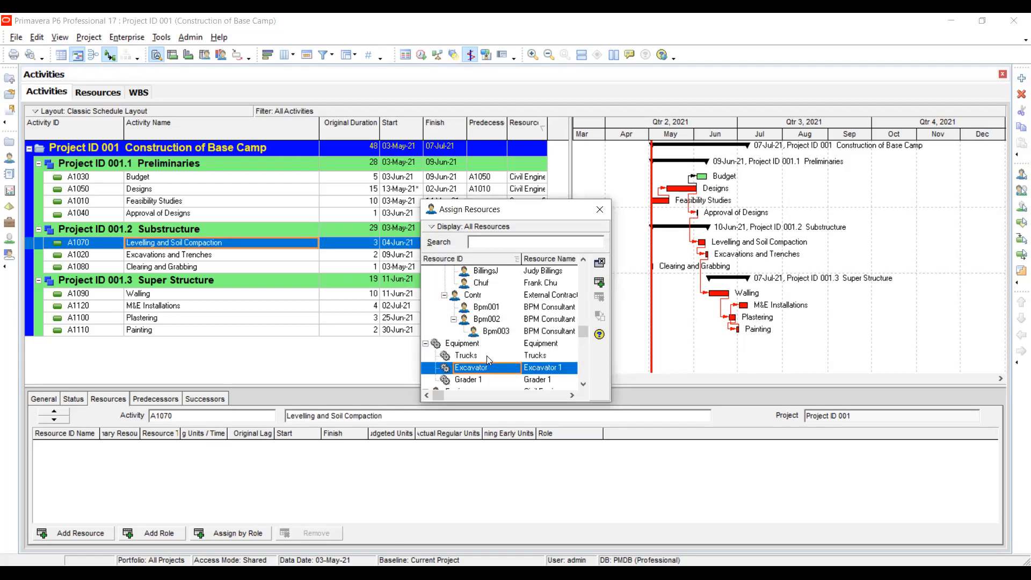
{"action": "left_click", "coordinate": [486, 355]}
{"action": "key", "text": "shift+Down"}
{"action": "key", "text": "shift+Down"}
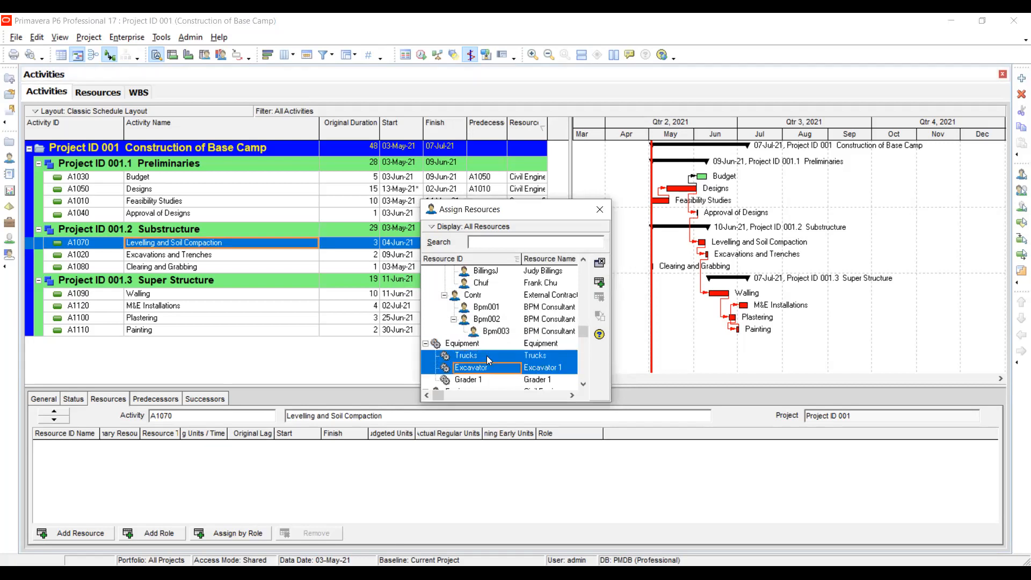
{"action": "left_click", "coordinate": [599, 281]}
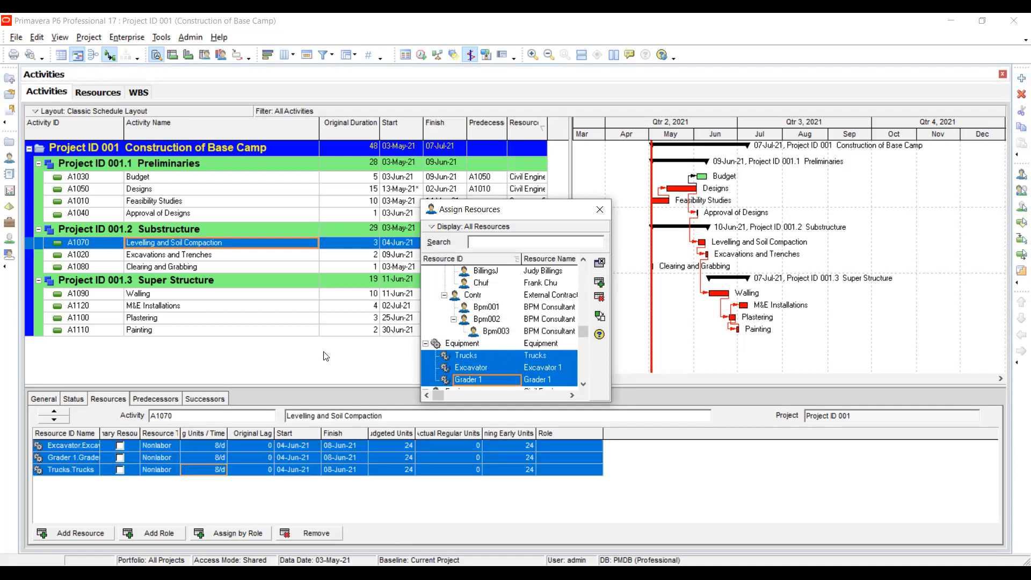
{"action": "left_click", "coordinate": [589, 209]}
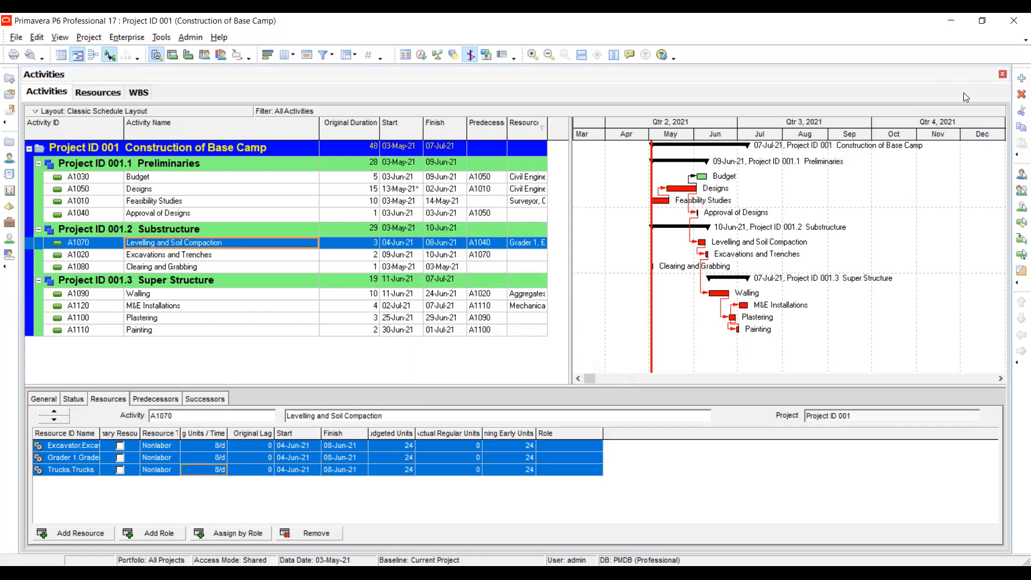
Step: Close the Activities and Resources views and any other view left open, leaving an empty workspace
{"action": "left_click", "coordinate": [1003, 74]}
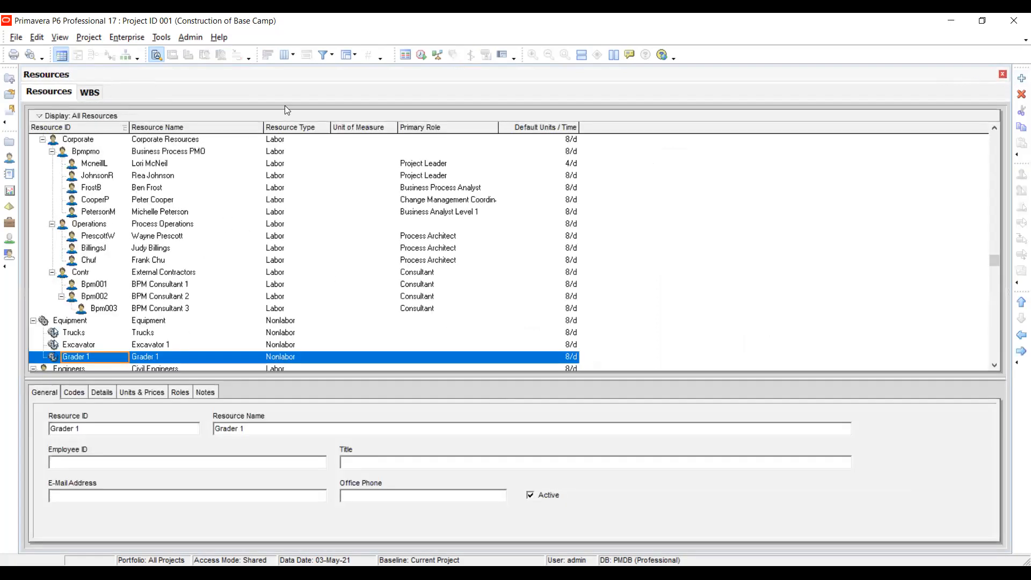
{"action": "left_click", "coordinate": [1002, 75]}
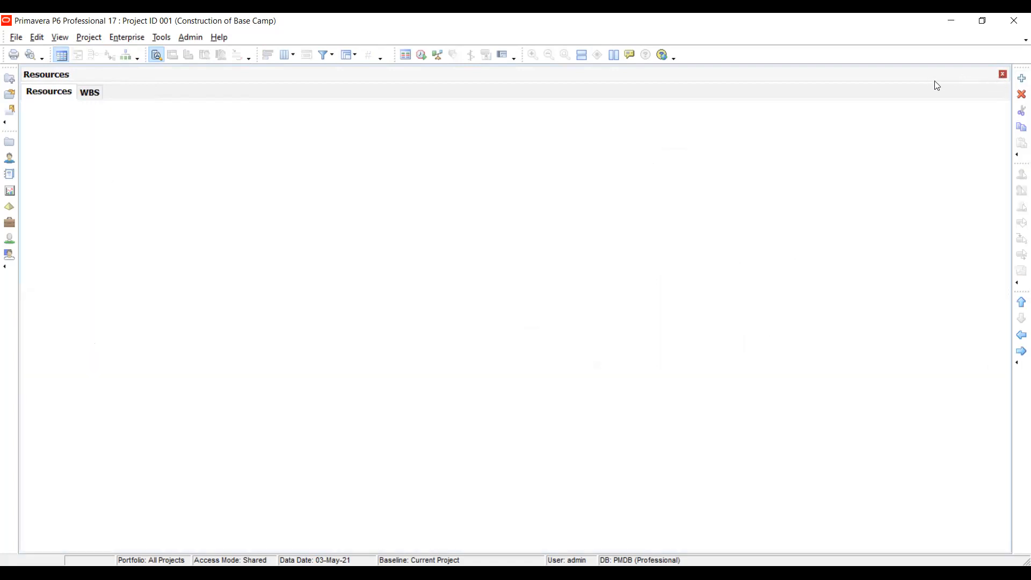
{"action": "left_click", "coordinate": [1003, 75]}
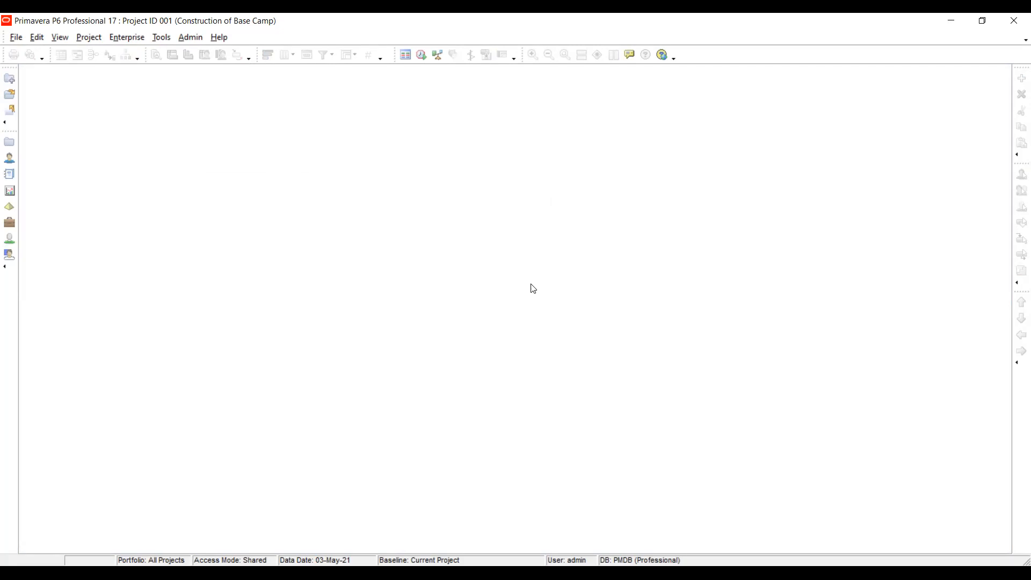
Step: Open all projects under the Enterprise (All Initiatives) node and widen the activity table beside the Gantt chart
{"action": "left_click", "coordinate": [19, 100]}
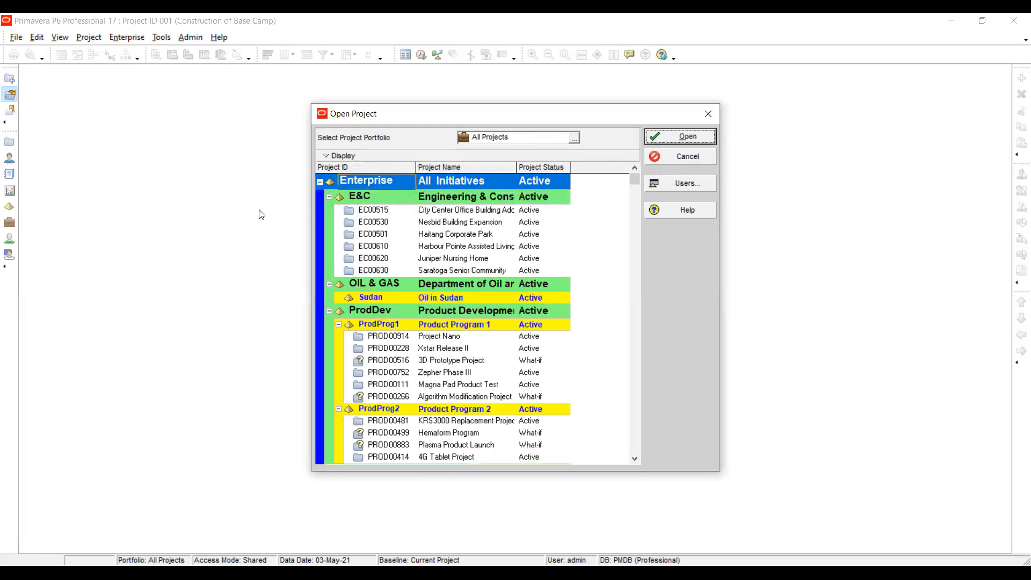
{"action": "key", "text": "Return"}
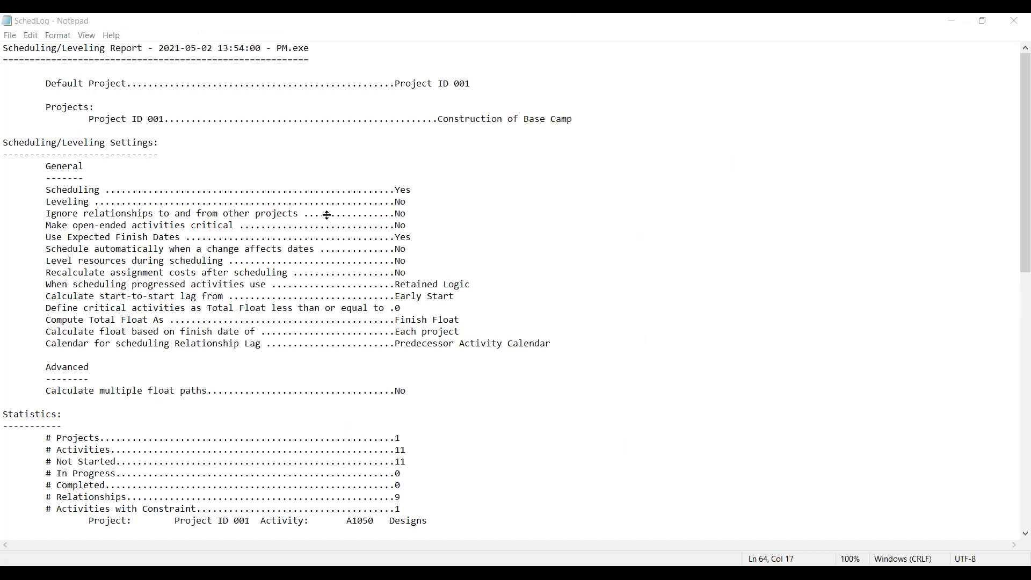
{"action": "key", "text": "alt+Tab"}
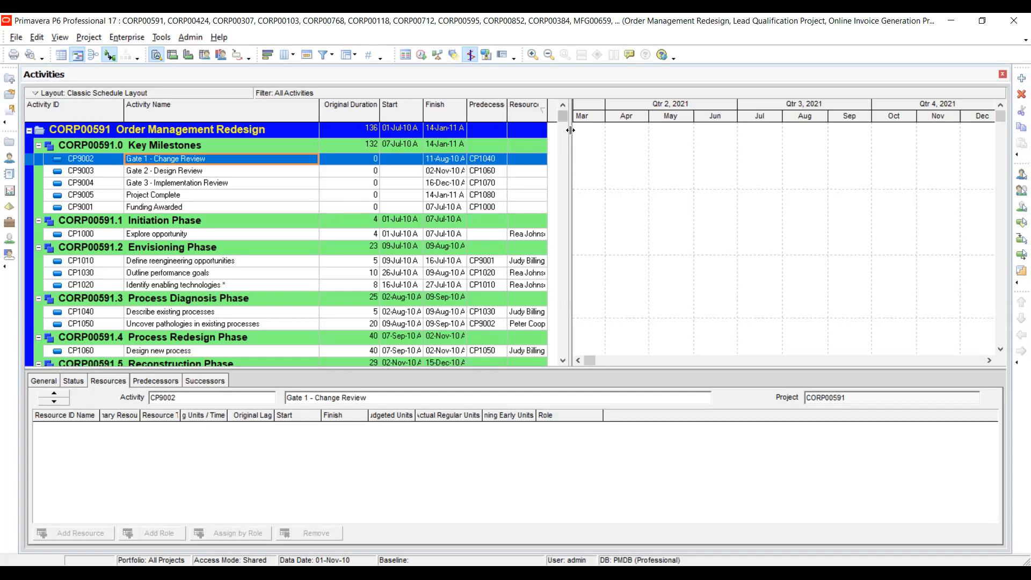
{"action": "left_click_drag", "start_coordinate": [570, 130], "coordinate": [598, 130]}
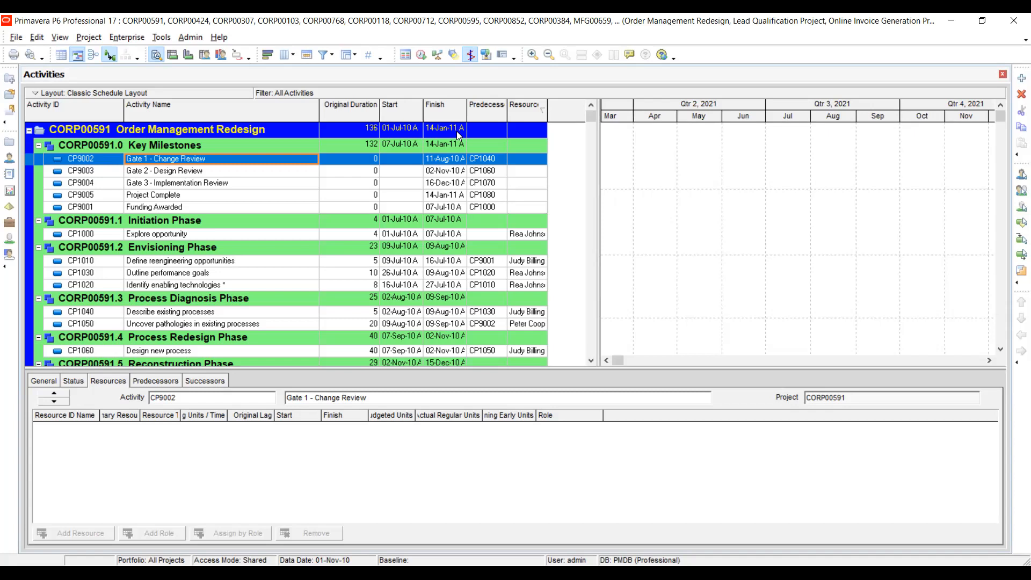
Step: Review the predecessors, successors, resources and general details of the Gate 1 - Change Review activity
{"action": "left_click", "coordinate": [168, 381]}
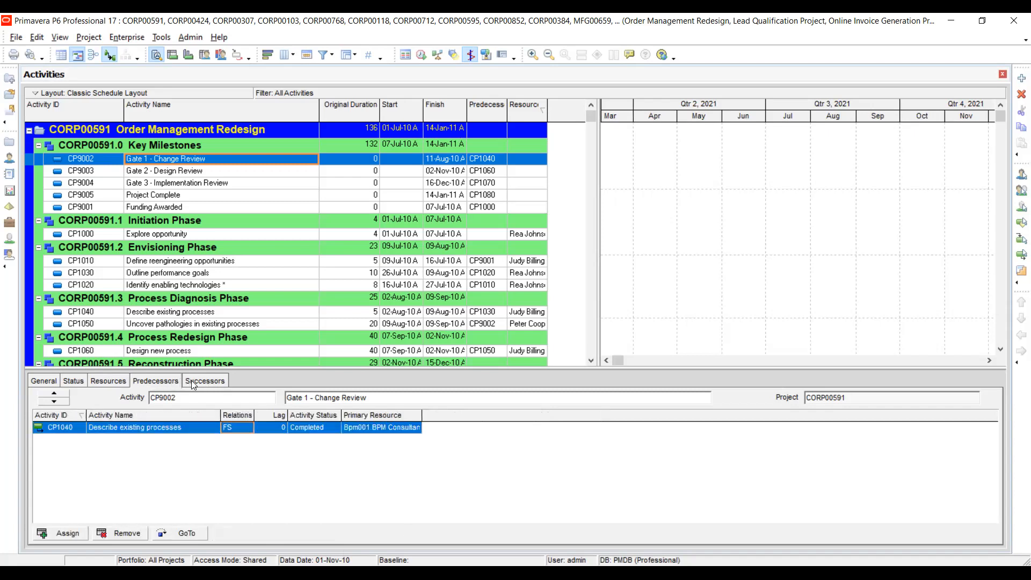
{"action": "left_click", "coordinate": [192, 380]}
{"action": "left_click", "coordinate": [105, 381]}
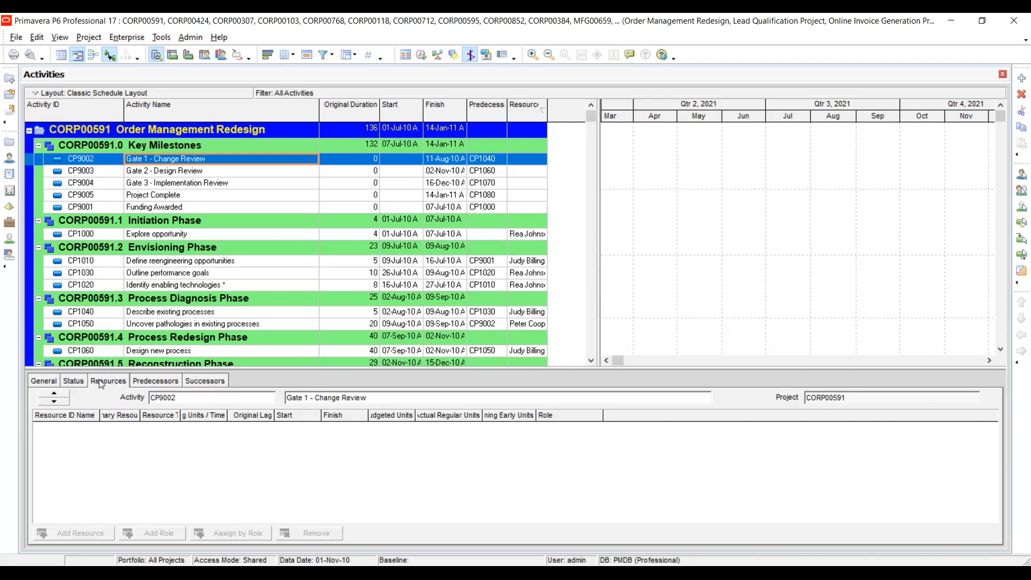
{"action": "left_click", "coordinate": [51, 382]}
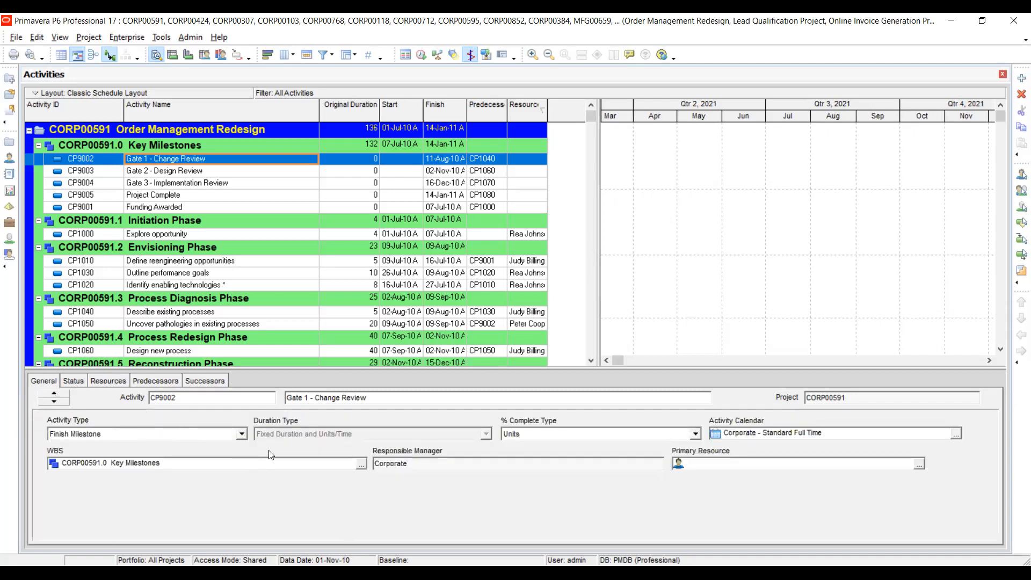
Step: Show the available enterprise-level data commands
{"action": "left_click", "coordinate": [128, 38]}
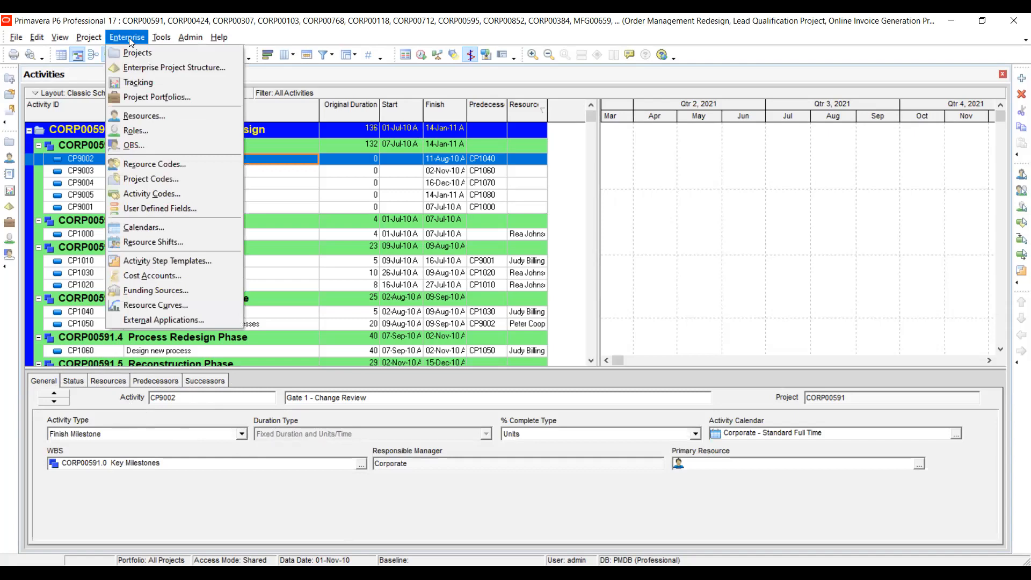